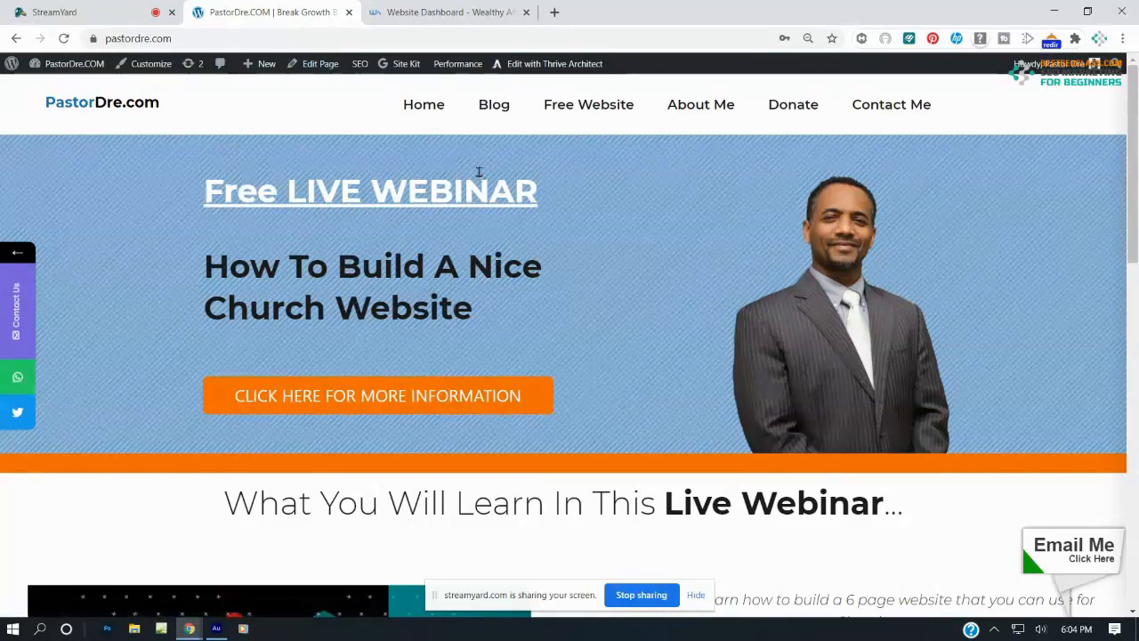
- Load the On Fire Church example site, mychurchwebsite.siterubix.com, in a new tab and scroll through it
{"action": "left_click", "coordinate": [555, 12]}
{"action": "left_click", "coordinate": [539, 39]}
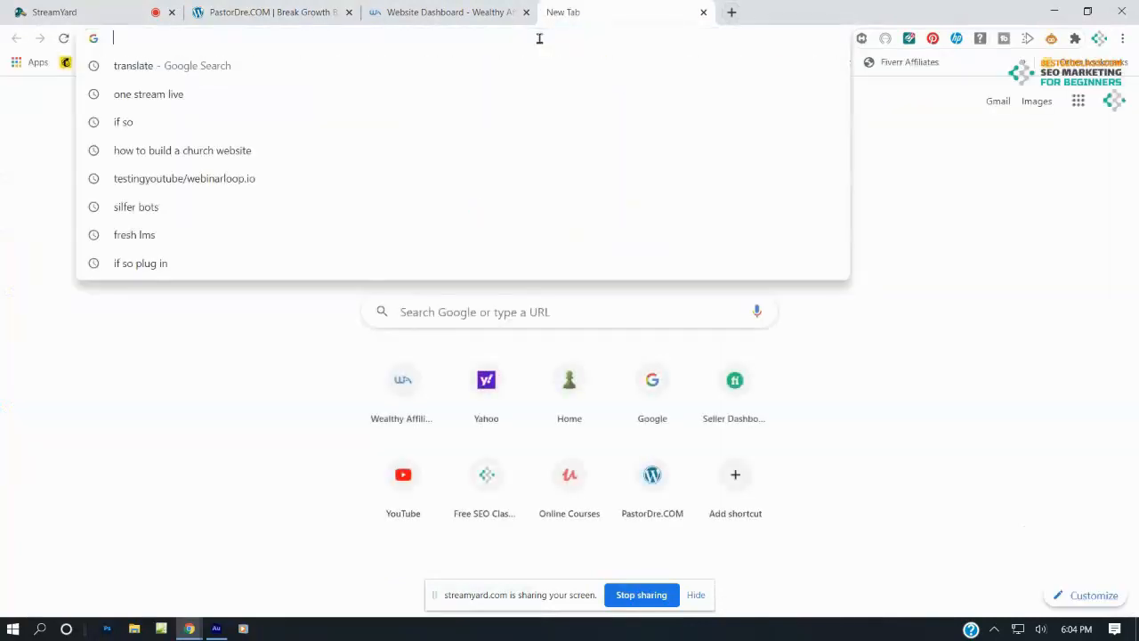
{"action": "type", "text": "my"}
{"action": "key", "text": "Right"}
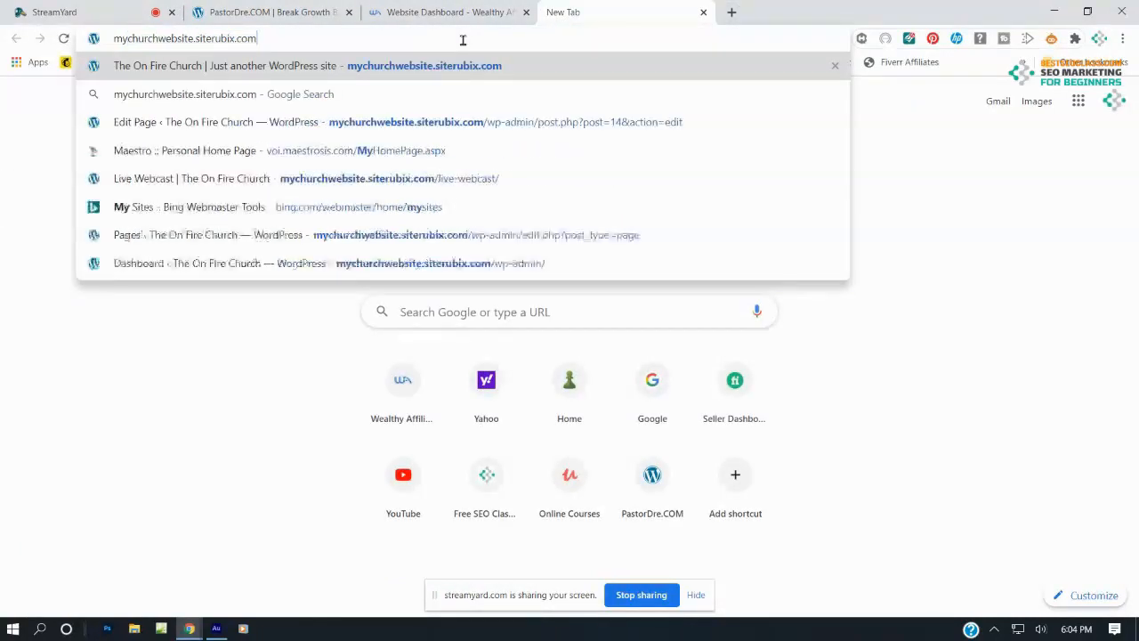
{"action": "key", "text": "Return"}
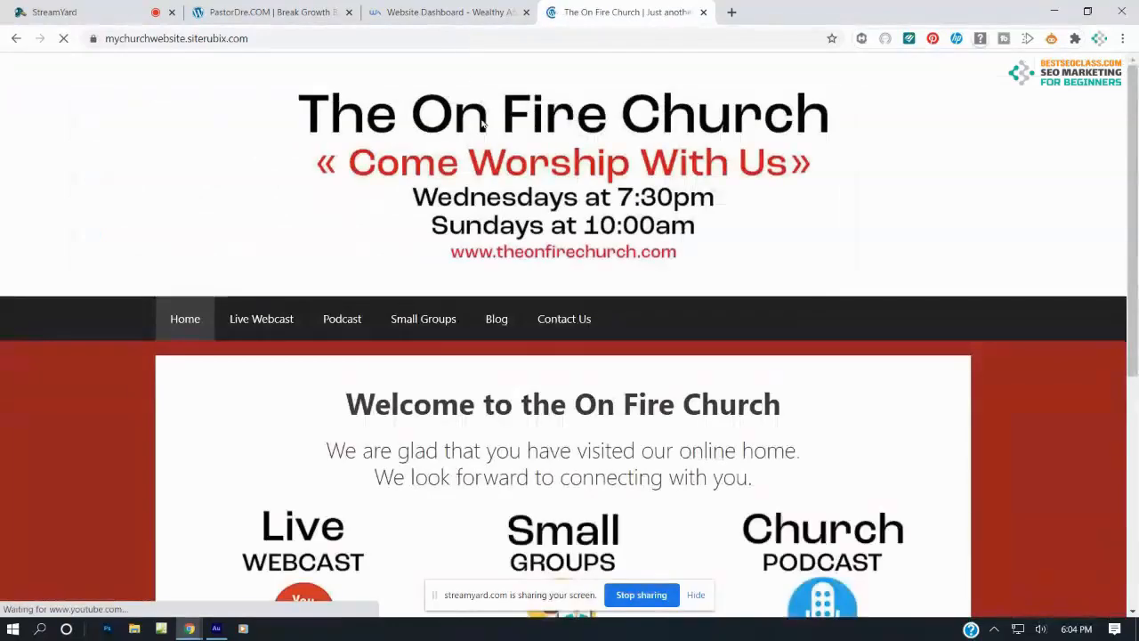
{"action": "scroll", "coordinate": [505, 164], "scroll_direction": "down", "scroll_amount": 5}
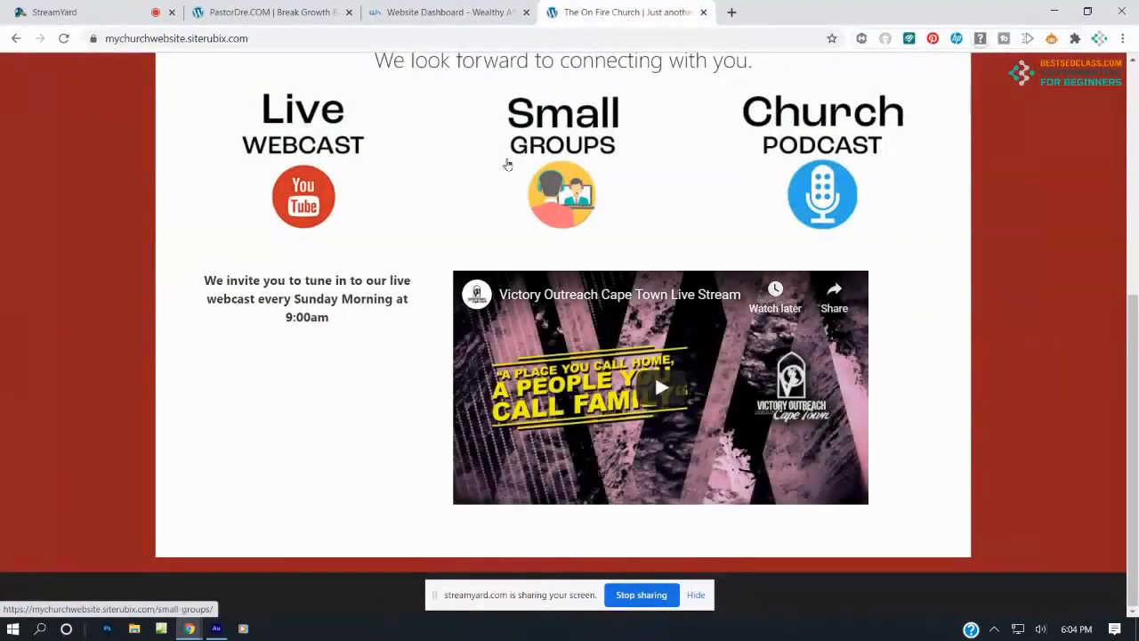
{"action": "scroll", "coordinate": [491, 147], "scroll_direction": "up", "scroll_amount": 5}
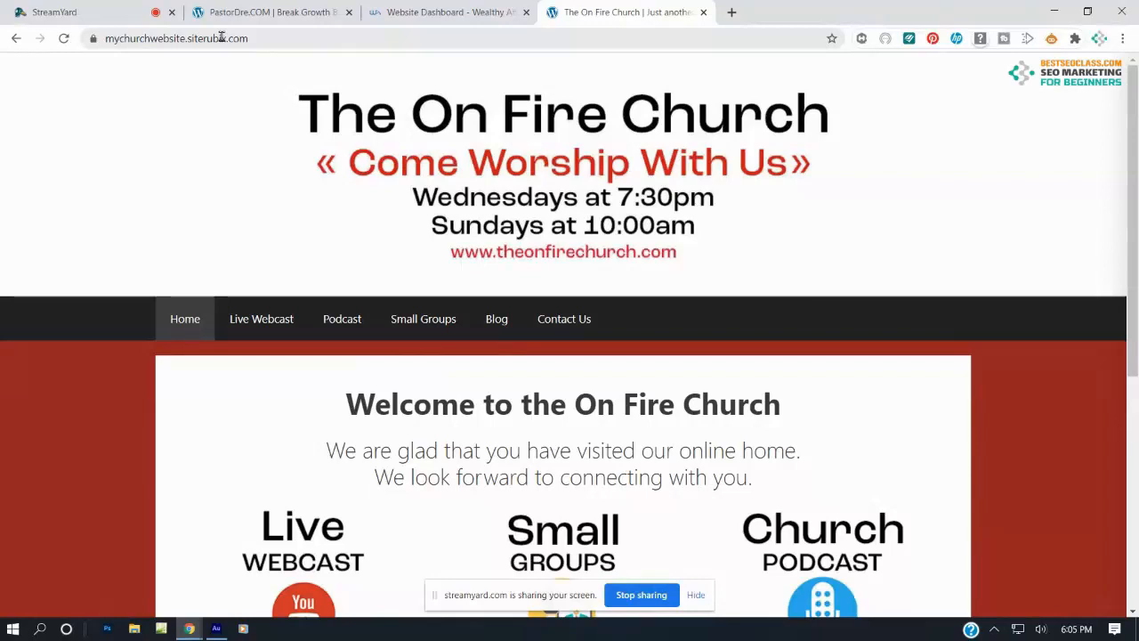
- Open the Free Website link from PastorDre.com in an incognito window
{"action": "left_click", "coordinate": [238, 12]}
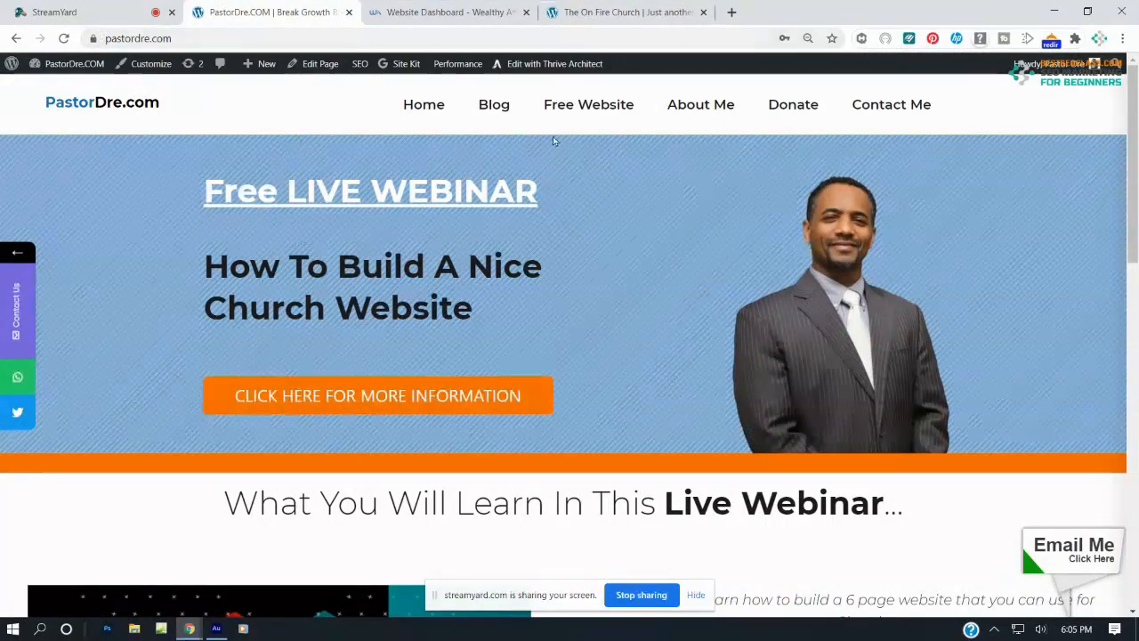
{"action": "right_click", "coordinate": [602, 110]}
{"action": "left_click", "coordinate": [659, 154]}
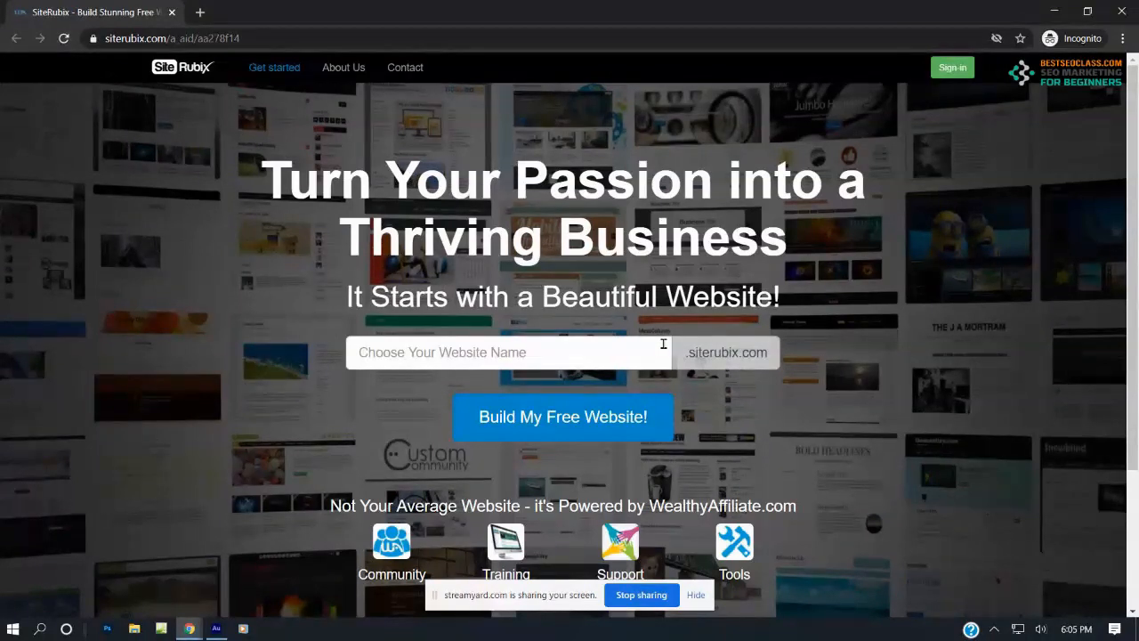
- Enter firedupchurch as the SiteRubix website name and choose Build My Free Website
{"action": "left_click", "coordinate": [520, 360]}
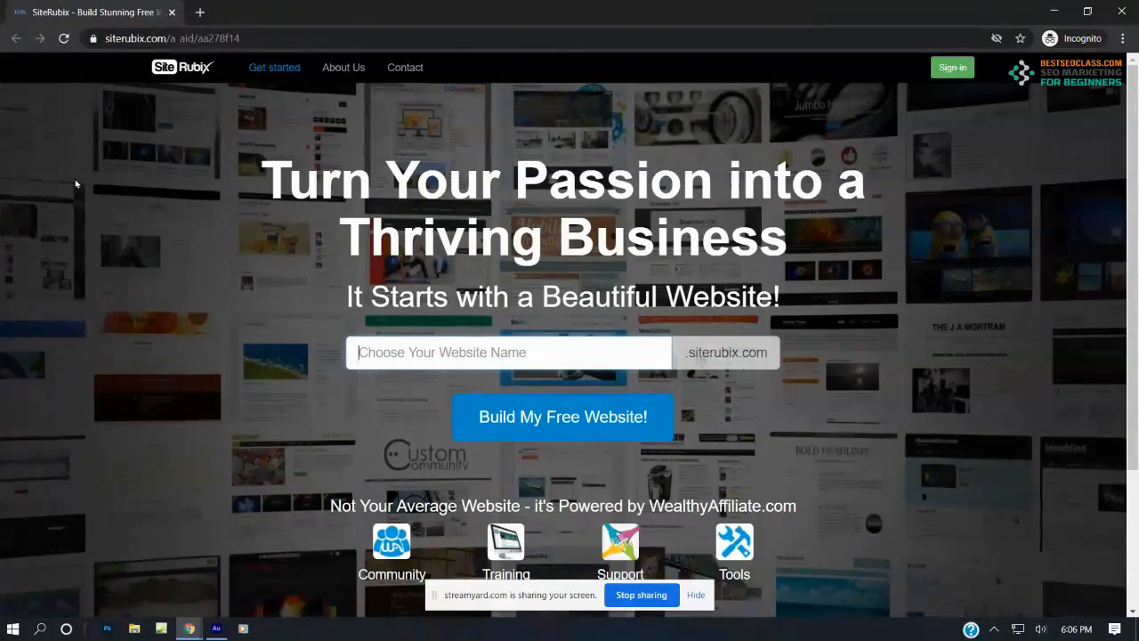
{"action": "type", "text": "fired"}
{"action": "type", "text": "u"}
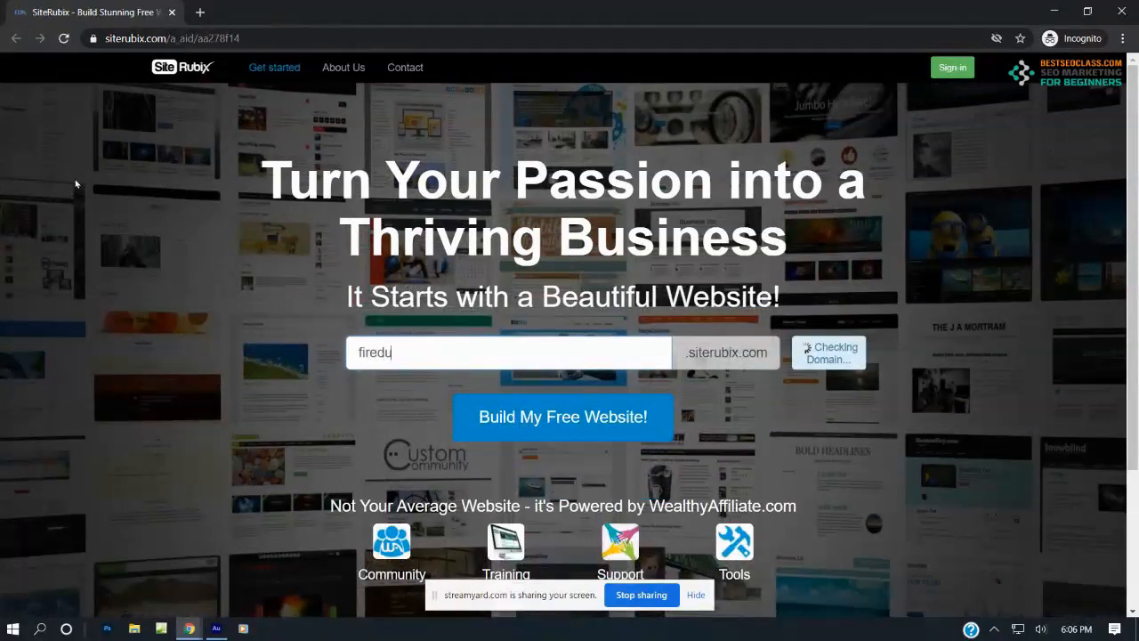
{"action": "type", "text": "pchurch"}
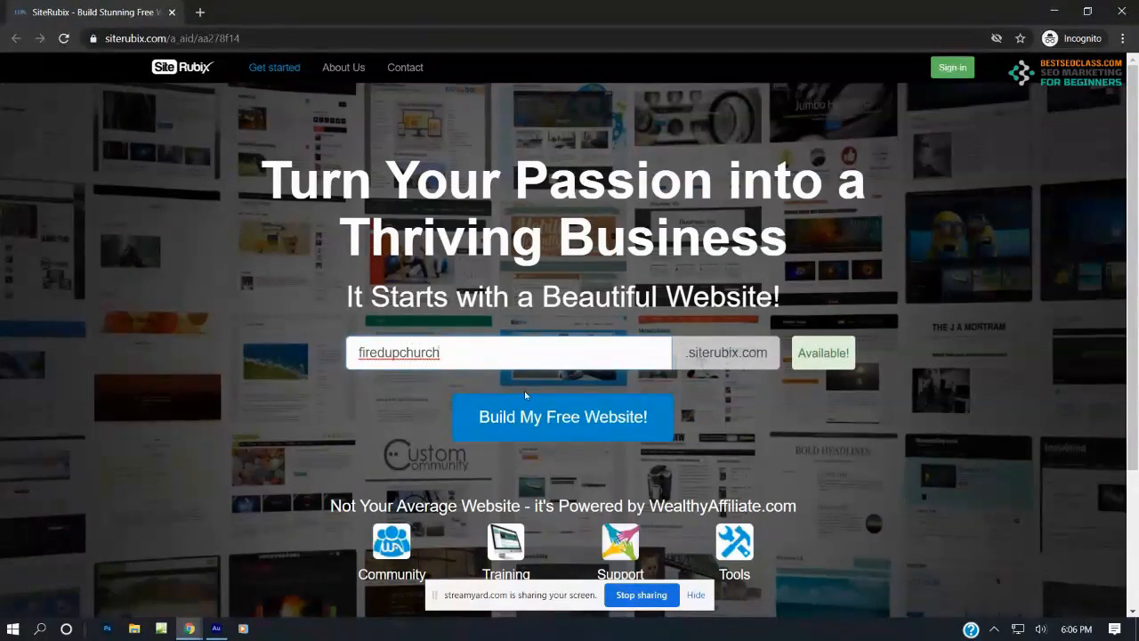
{"action": "left_click", "coordinate": [528, 420]}
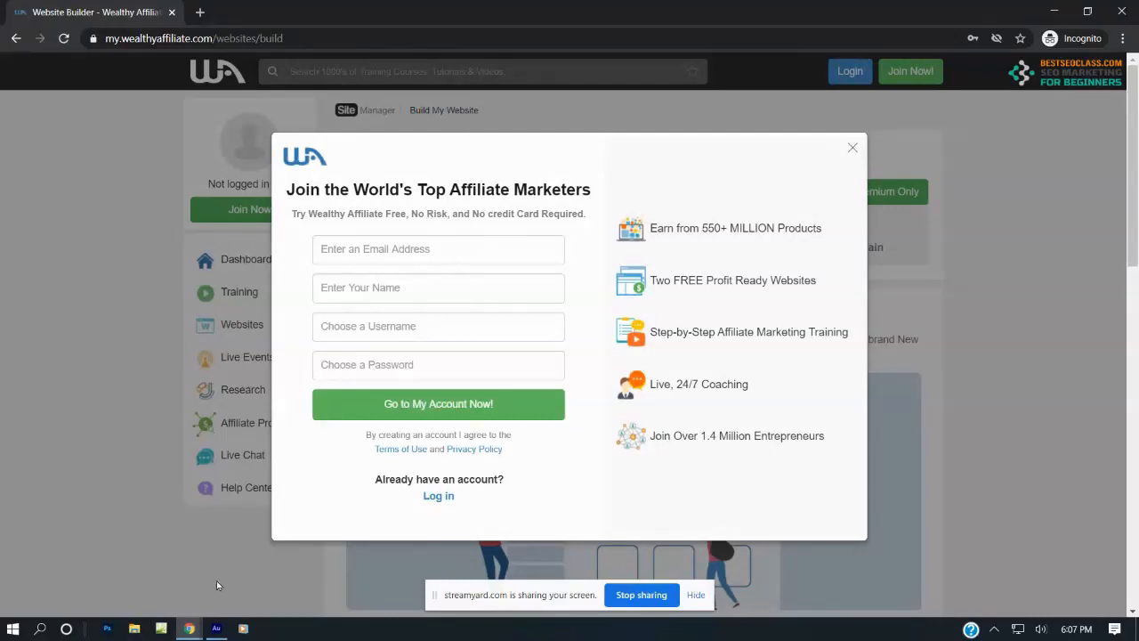
- From the main window's Website Dashboard tab, choose Build a New Website
{"action": "mouse_move", "coordinate": [189, 629]}
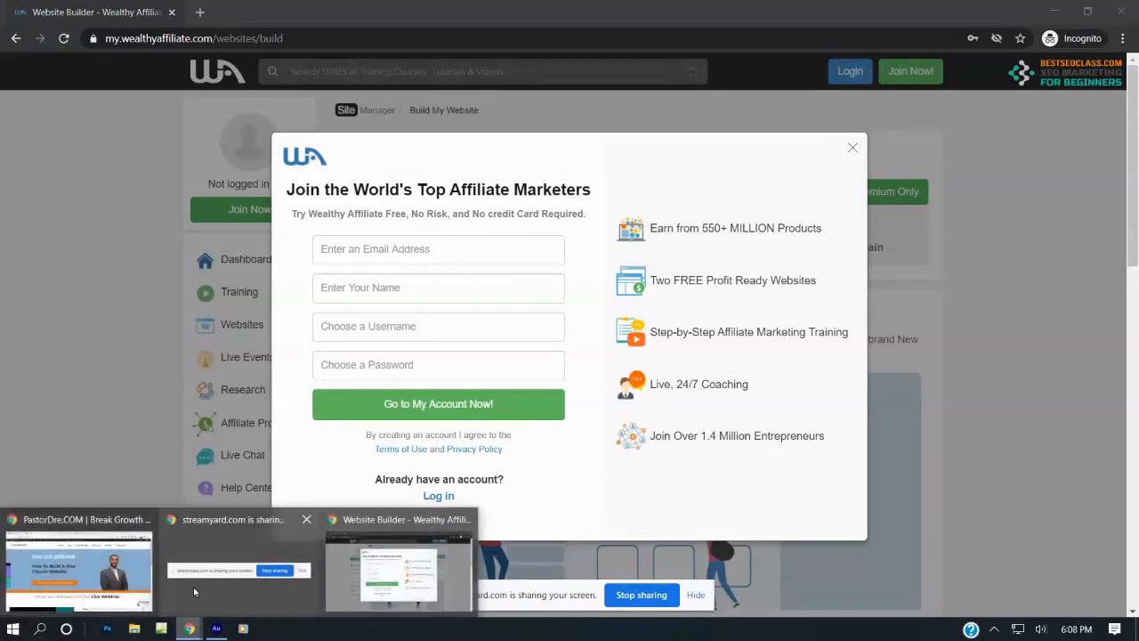
{"action": "left_click", "coordinate": [78, 566]}
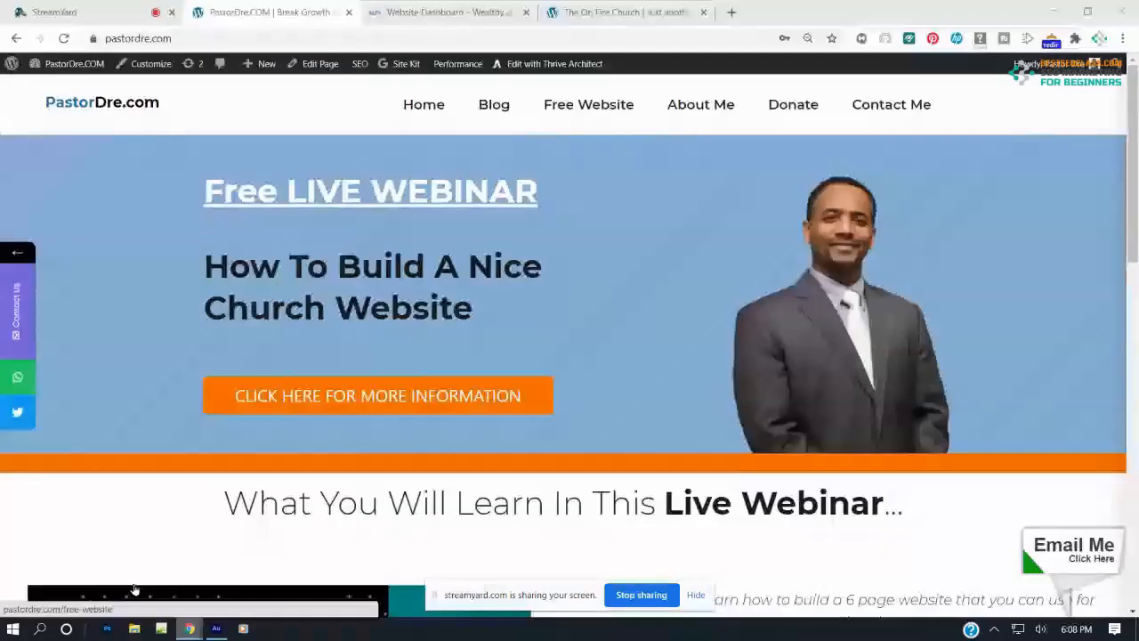
{"action": "left_click", "coordinate": [479, 10]}
{"action": "left_click", "coordinate": [826, 153]}
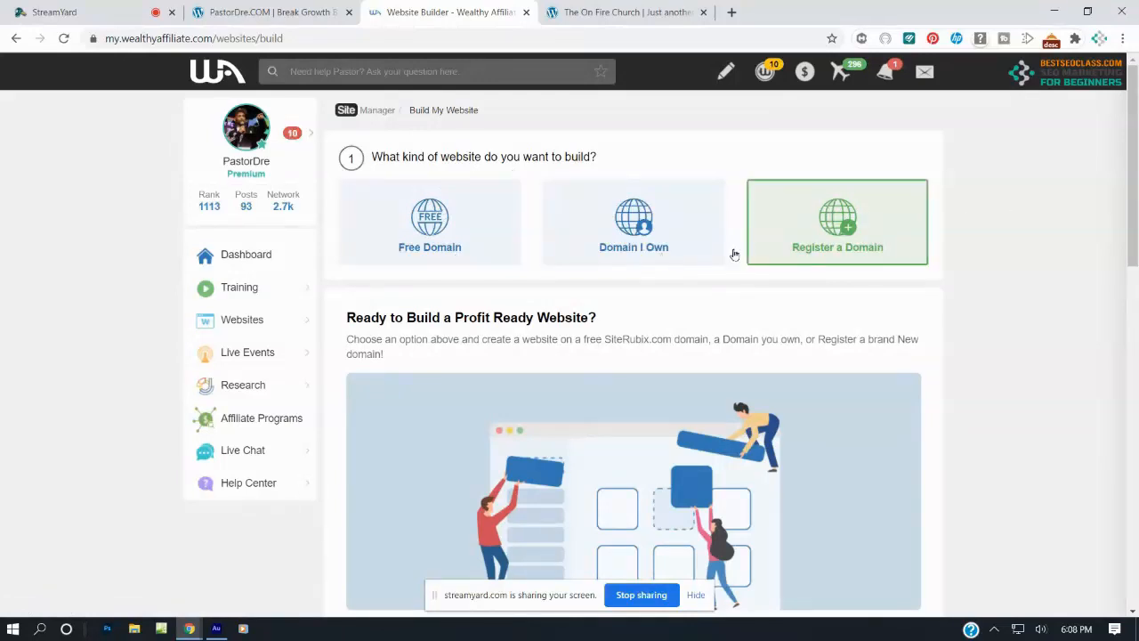
- Choose a free domain and enter firedupchurch as the domain name
{"action": "left_click", "coordinate": [461, 233]}
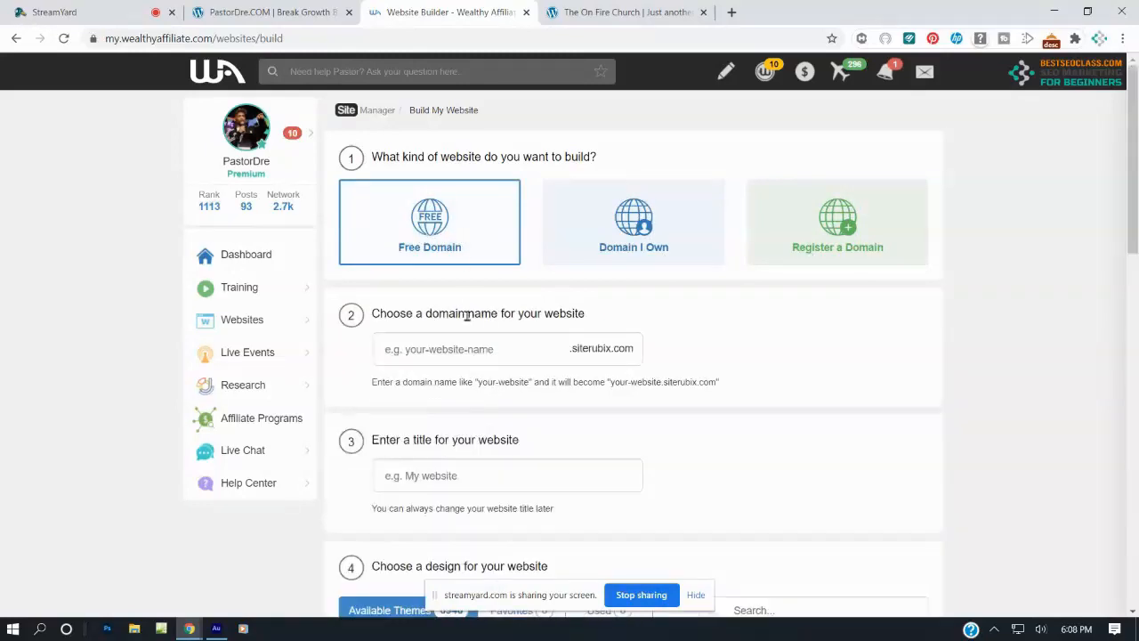
{"action": "left_click", "coordinate": [466, 348]}
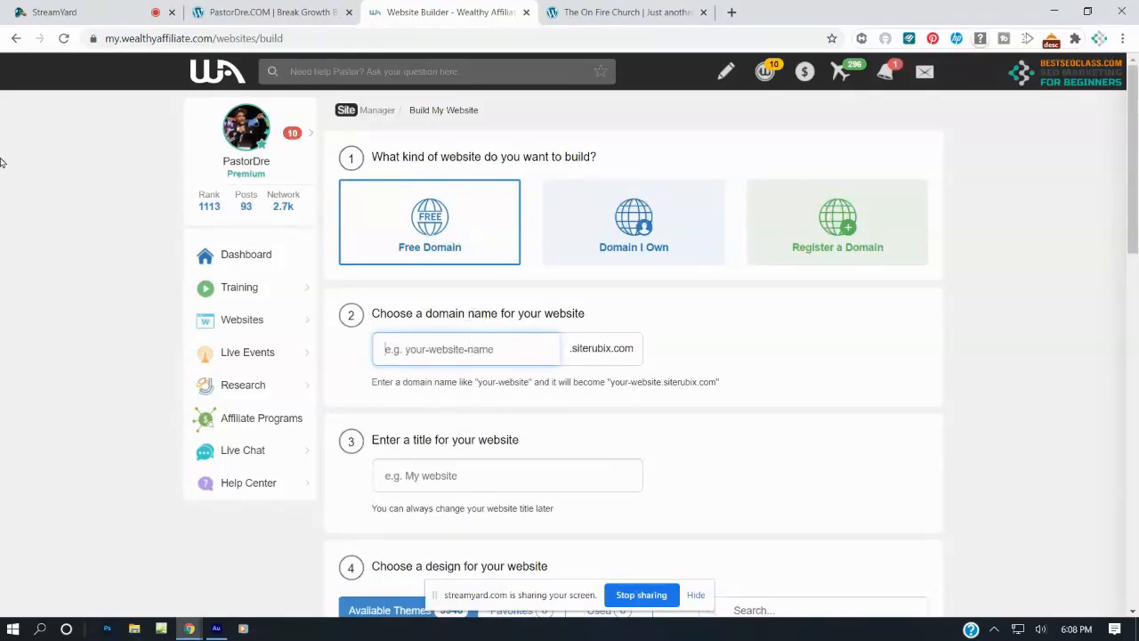
{"action": "type", "text": "th"}
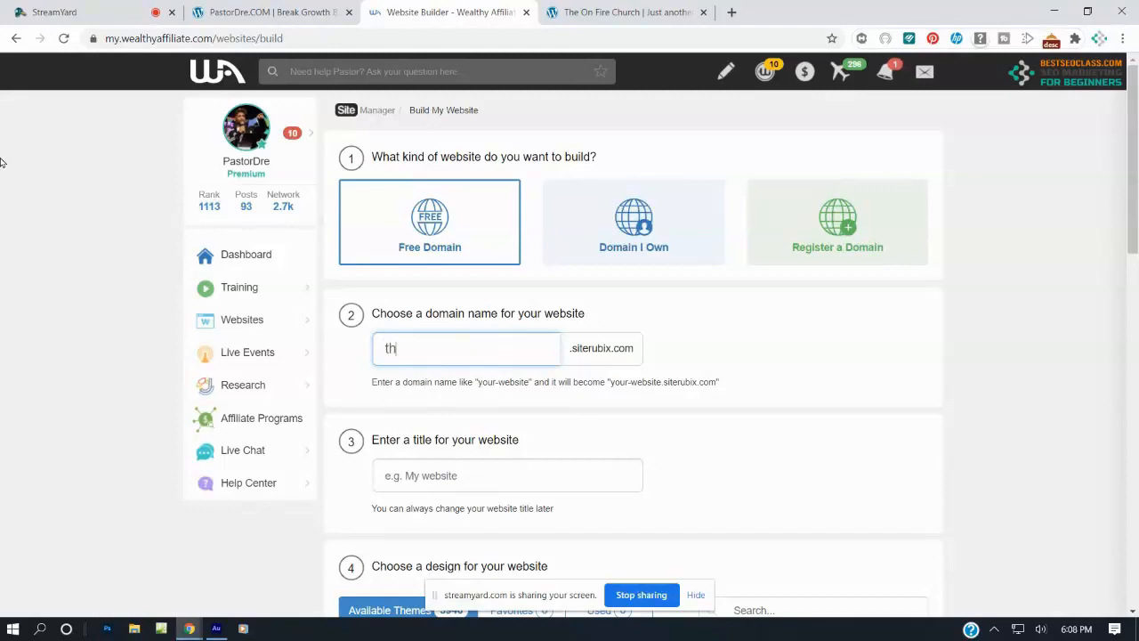
{"action": "type", "text": "efiredupch"}
{"action": "key", "text": "BackSpace"}
{"action": "key", "text": "BackSpace"}
{"action": "key", "text": "BackSpace"}
{"action": "key", "text": "BackSpace"}
{"action": "key", "text": "BackSpace"}
{"action": "key", "text": "BackSpace"}
{"action": "key", "text": "BackSpace"}
{"action": "key", "text": "BackSpace"}
{"action": "key", "text": "BackSpace"}
{"action": "key", "text": "BackSpace"}
{"action": "key", "text": "BackSpace"}
{"action": "key", "text": "BackSpace"}
{"action": "type", "text": "fire"}
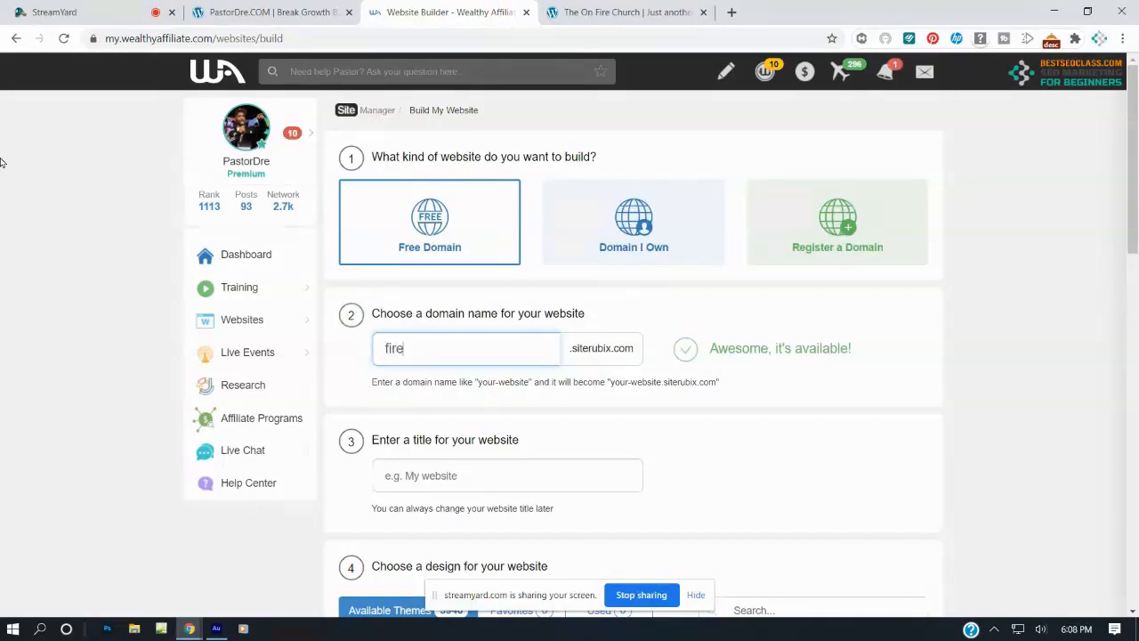
{"action": "type", "text": "dupchurch"}
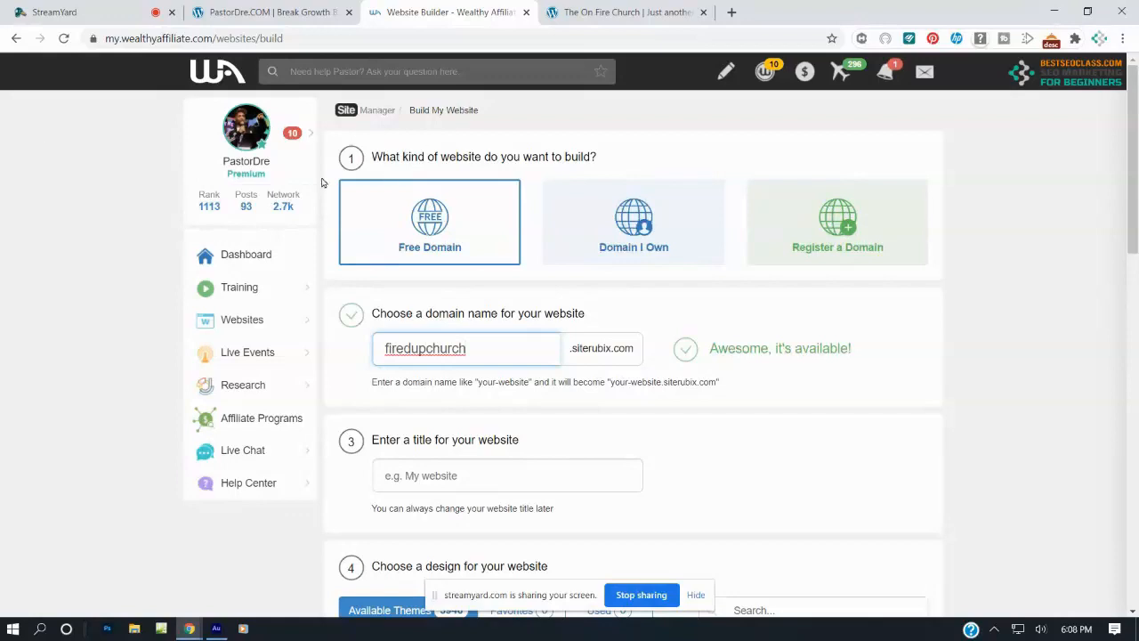
{"action": "scroll", "coordinate": [458, 294], "scroll_direction": "down", "scroll_amount": 3}
- Enter 'The Fired Up Church' as the website title
{"action": "left_click", "coordinate": [452, 229]}
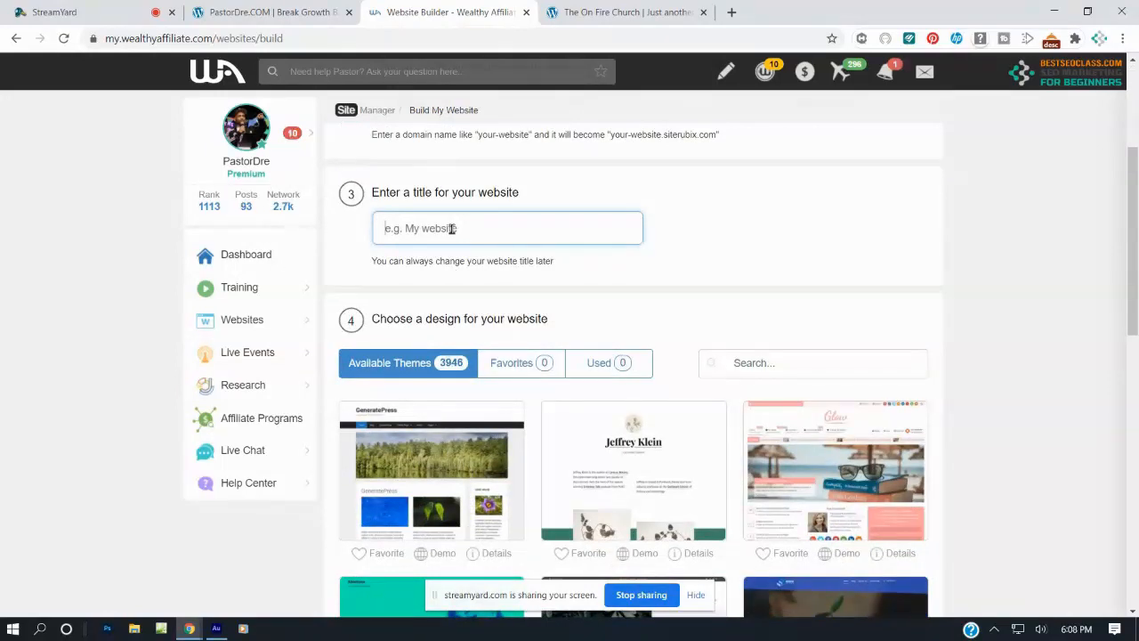
{"action": "type", "text": "The Fire"}
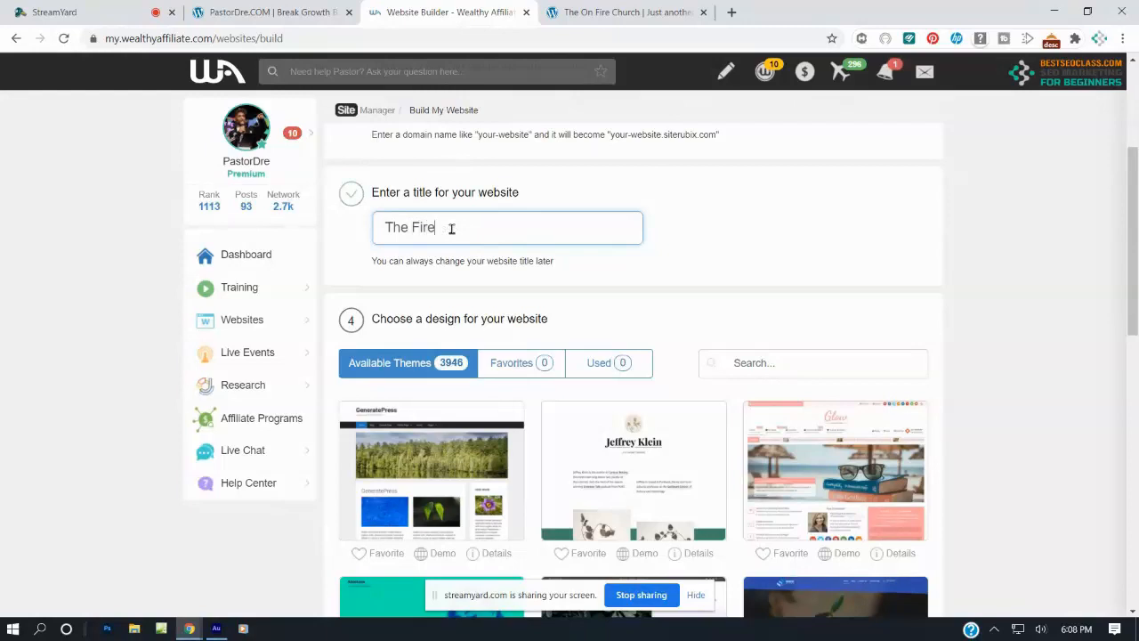
{"action": "type", "text": "d Up"}
{"action": "key", "text": "BackSpace"}
{"action": "key", "text": "BackSpace"}
{"action": "type", "text": "p c"}
{"action": "key", "text": "BackSpace"}
{"action": "type", "text": "Church"}
{"action": "scroll", "coordinate": [452, 229], "scroll_direction": "down", "scroll_amount": 2}
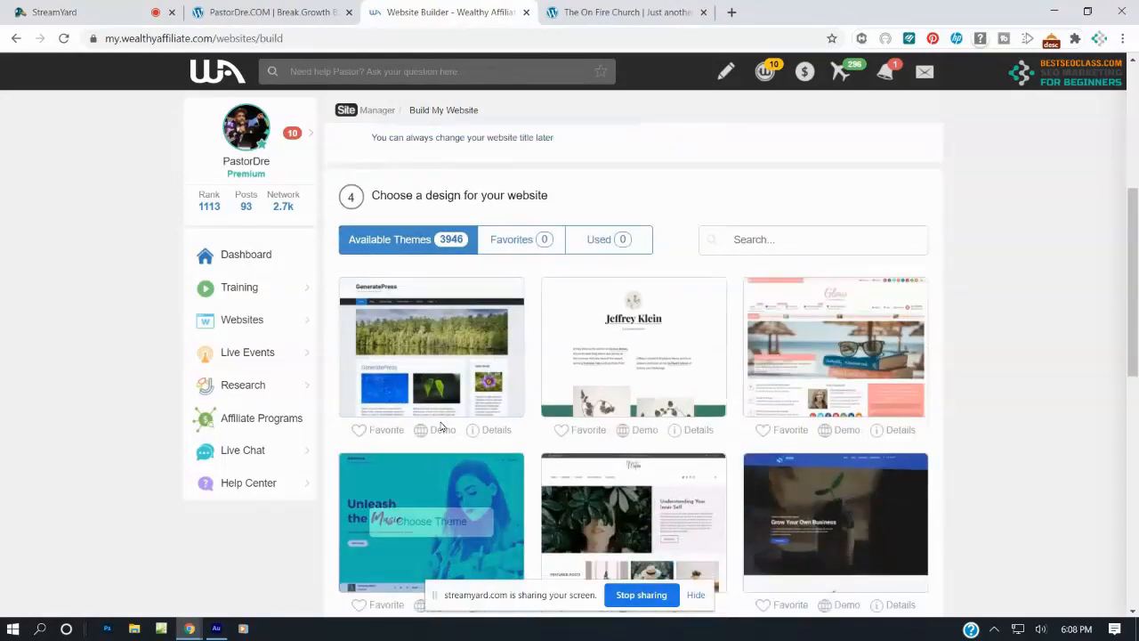
- Choose the GeneratePress theme and build the website
{"action": "mouse_move", "coordinate": [436, 343]}
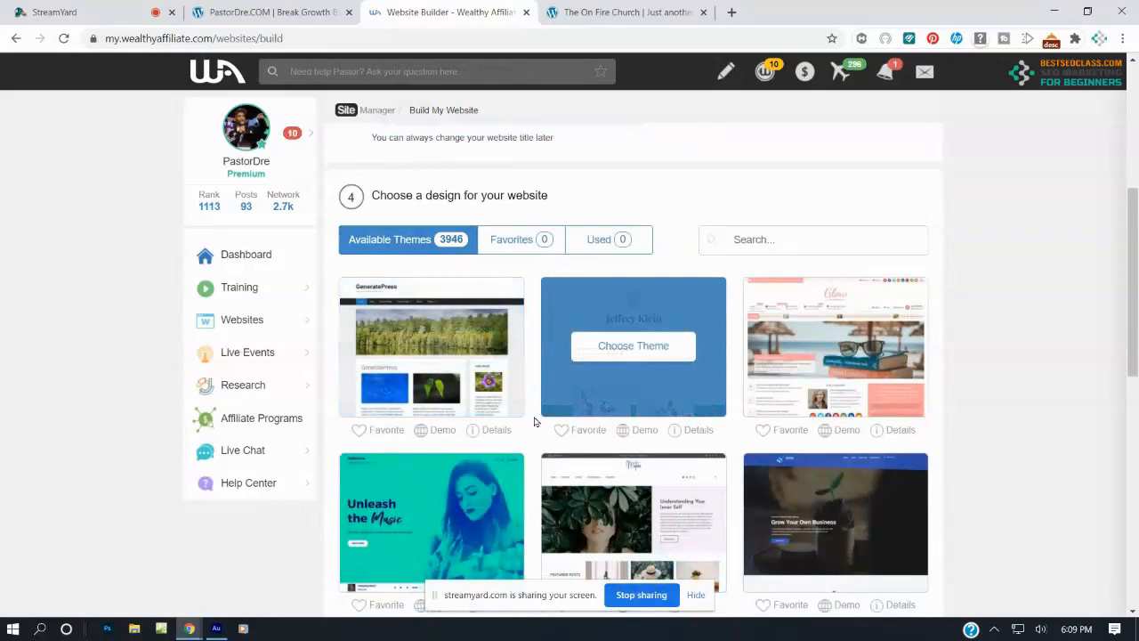
{"action": "left_click", "coordinate": [424, 356]}
{"action": "left_click", "coordinate": [725, 435]}
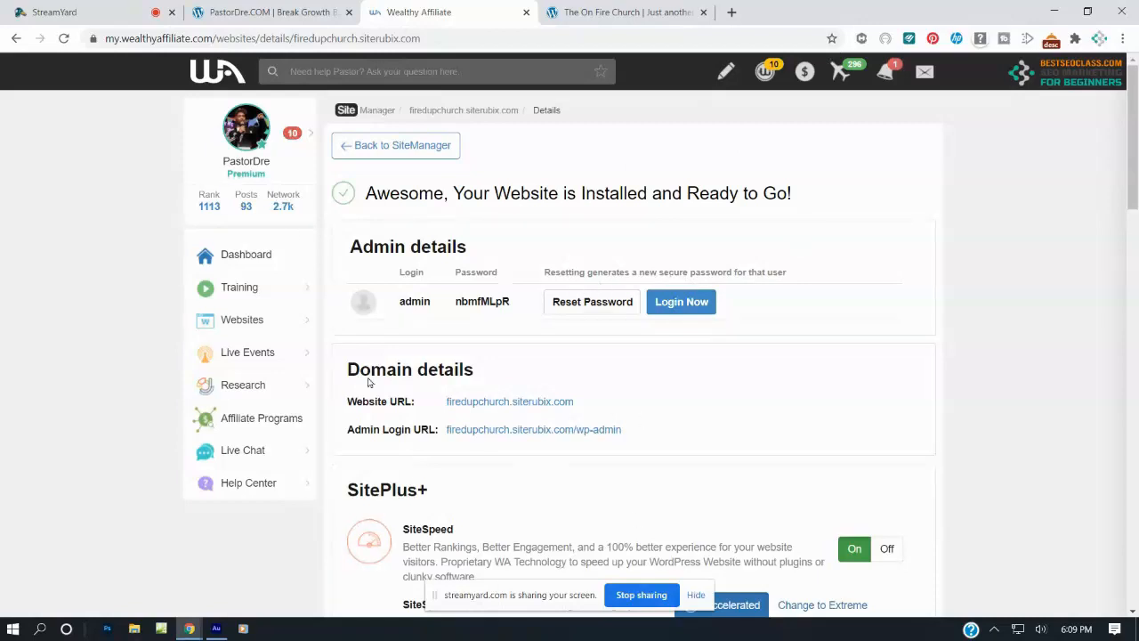
- Log into the new site's WordPress admin and close the Wealthy Affiliate details tab
{"action": "left_click", "coordinate": [682, 304]}
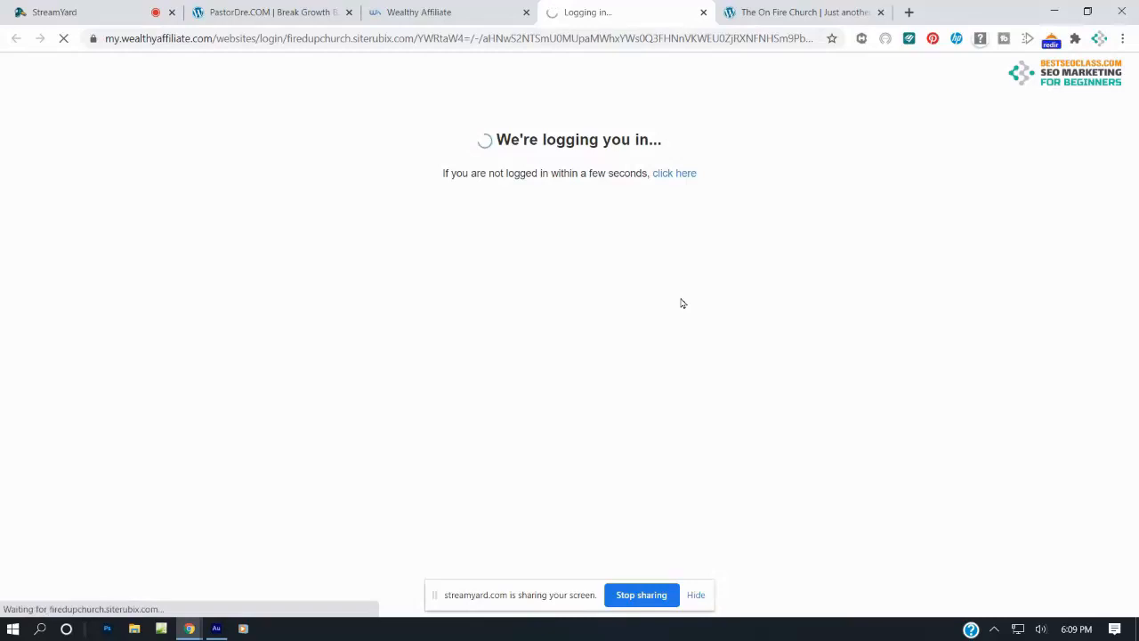
{"action": "left_click", "coordinate": [441, 11]}
{"action": "left_click", "coordinate": [526, 12]}
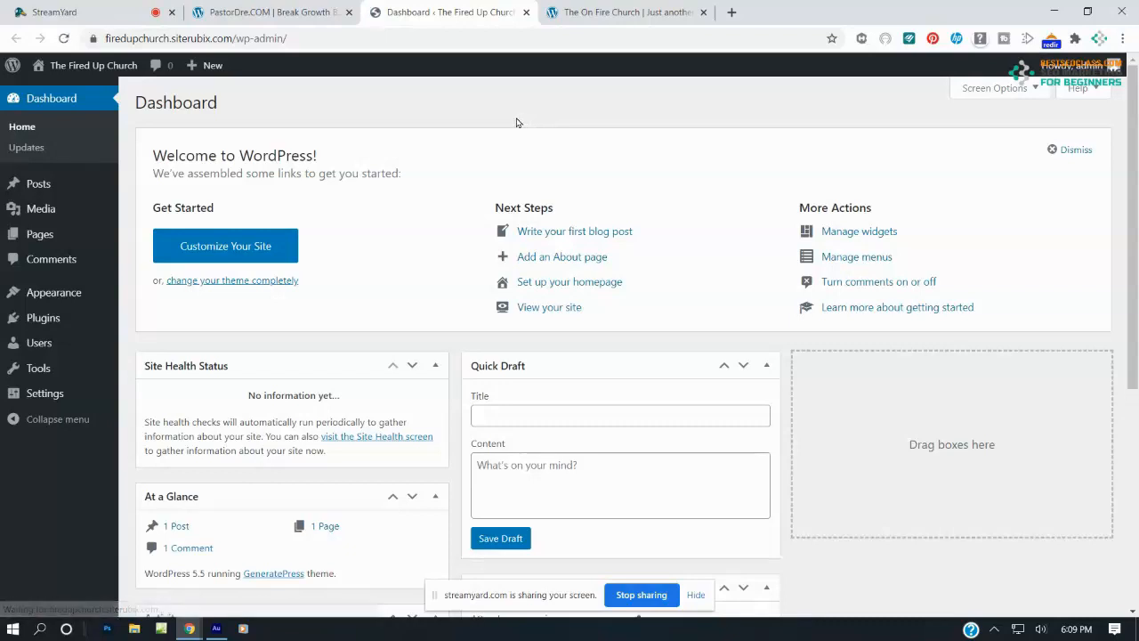
- Open the live Fired Up Church site from the admin bar in a new tab and view it
{"action": "mouse_move", "coordinate": [98, 80]}
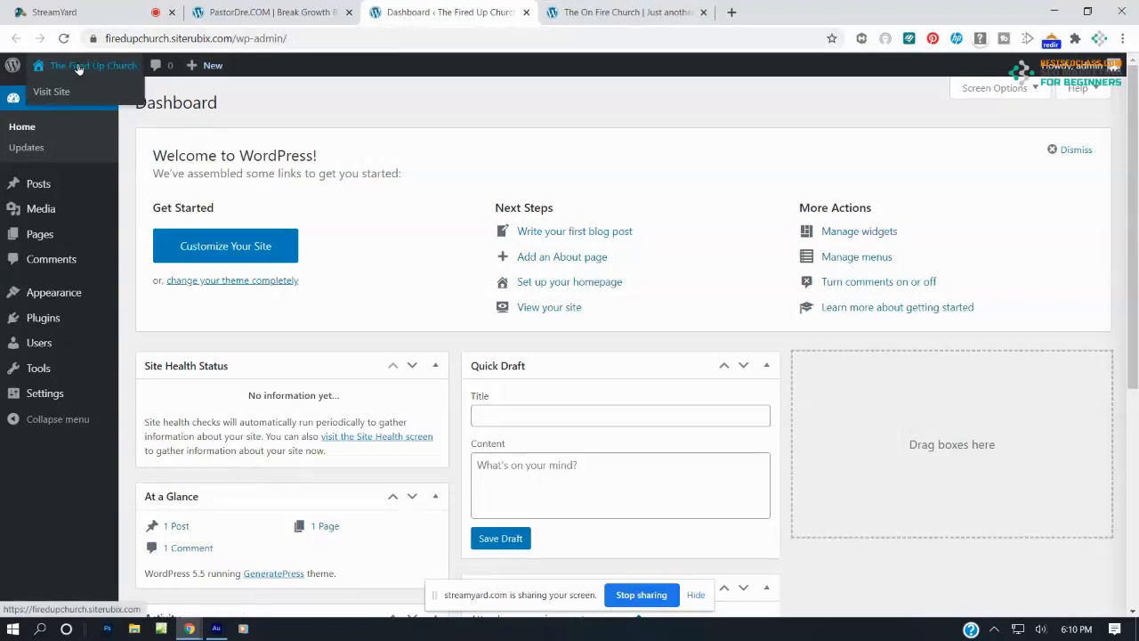
{"action": "right_click", "coordinate": [60, 93]}
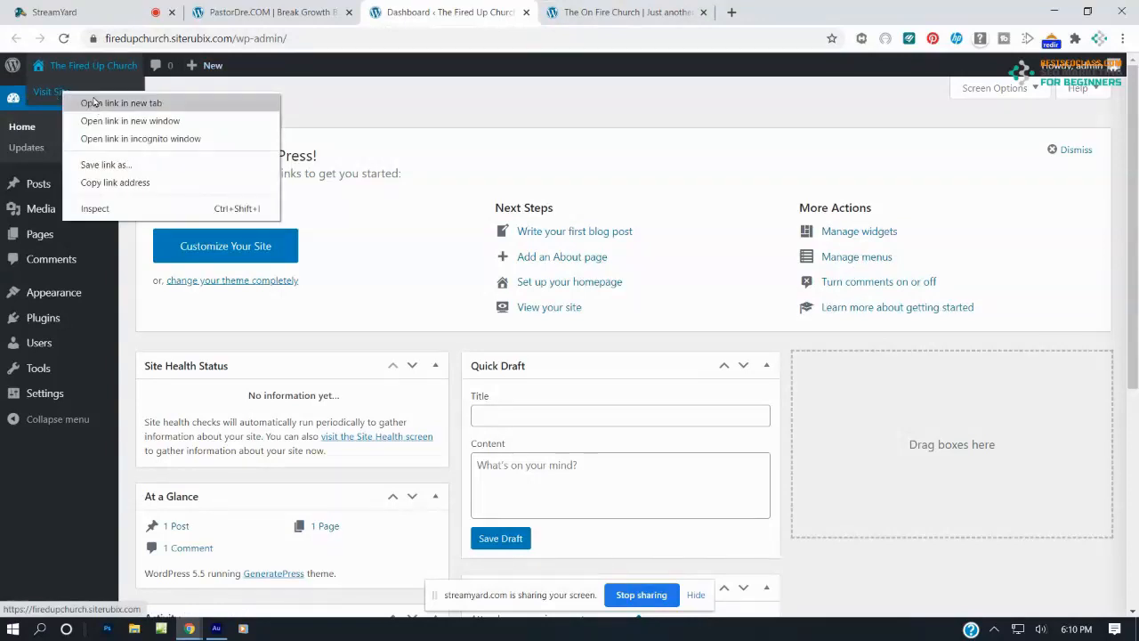
{"action": "left_click", "coordinate": [98, 103]}
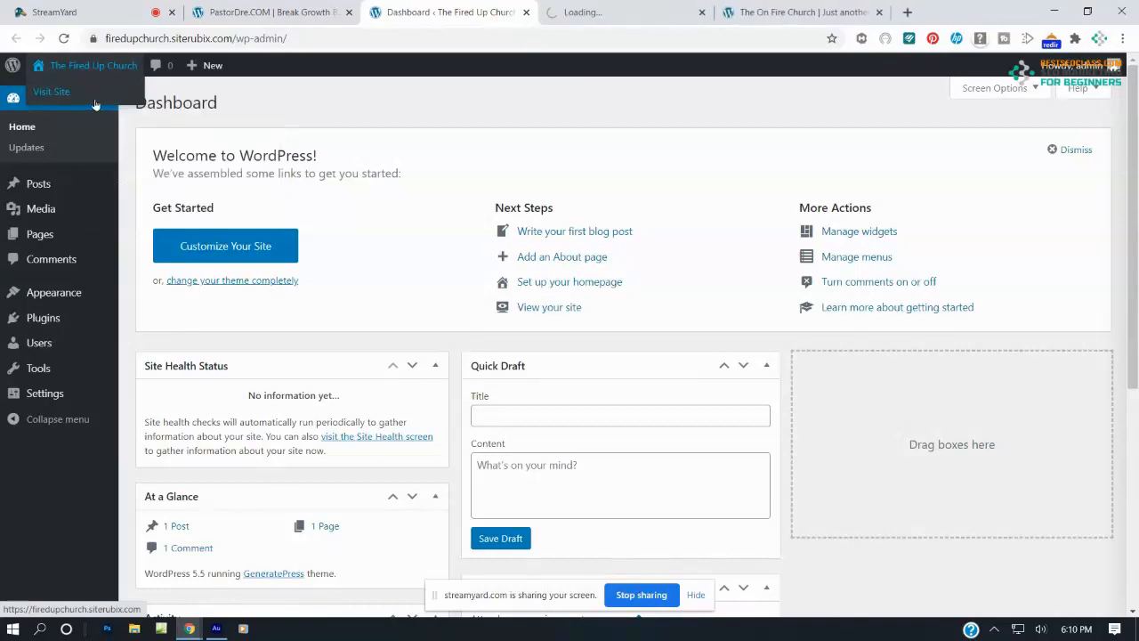
{"action": "left_click", "coordinate": [620, 10]}
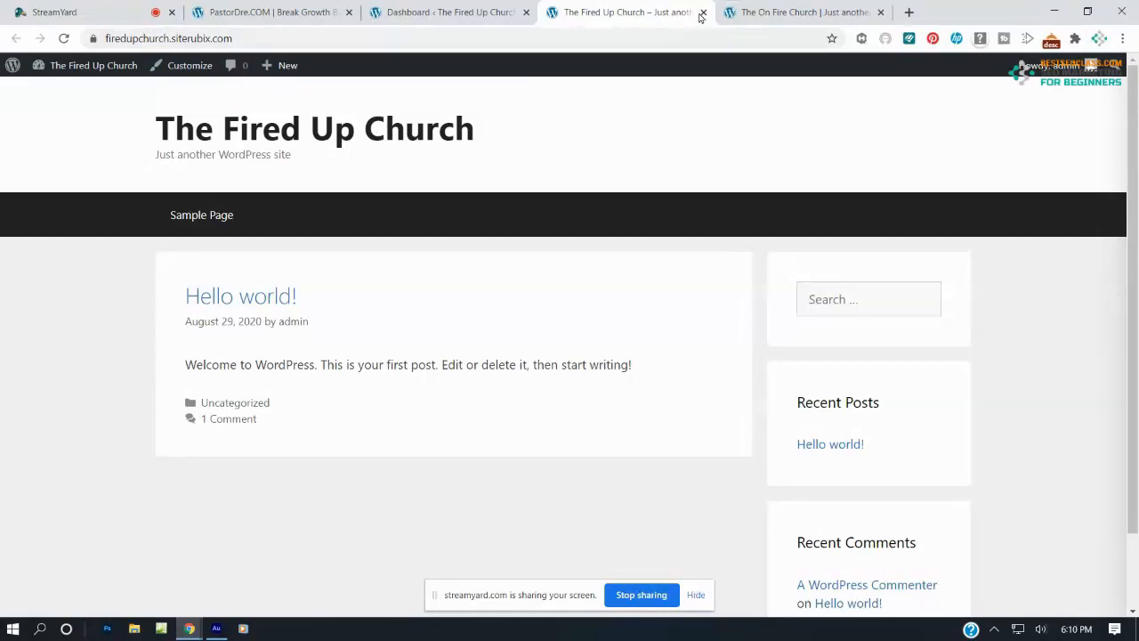
- Scroll through the On Fire Church example, then return to the Fired Up Church dashboard
{"action": "left_click", "coordinate": [731, 12]}
{"action": "scroll", "coordinate": [646, 358], "scroll_direction": "down", "scroll_amount": 5}
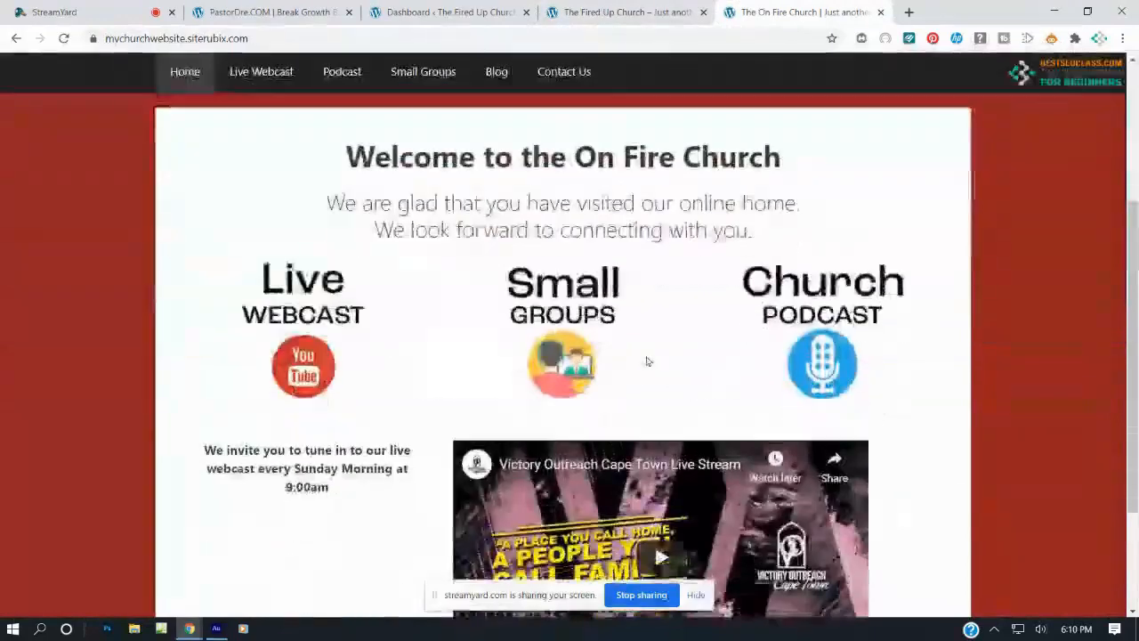
{"action": "scroll", "coordinate": [646, 358], "scroll_direction": "up", "scroll_amount": 5}
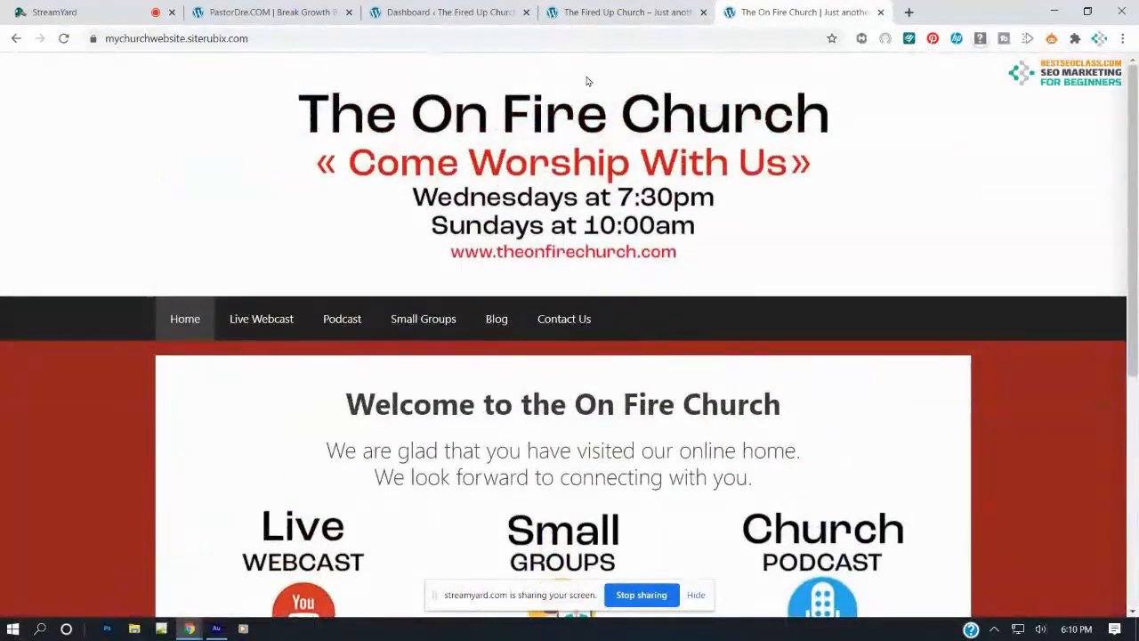
{"action": "left_click", "coordinate": [580, 11]}
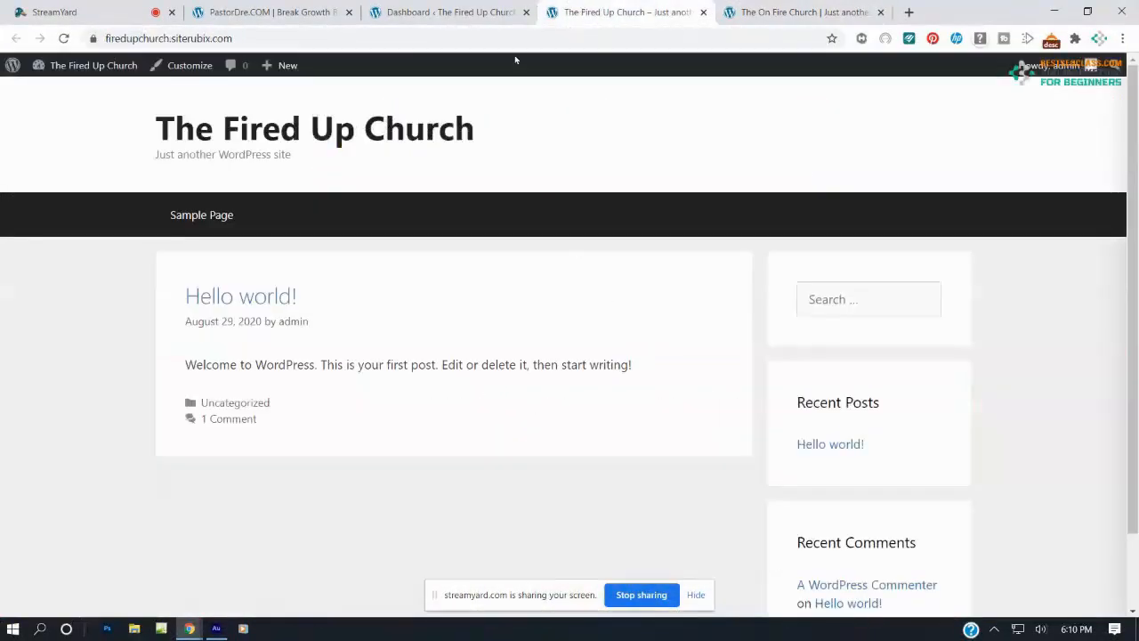
{"action": "left_click", "coordinate": [481, 15]}
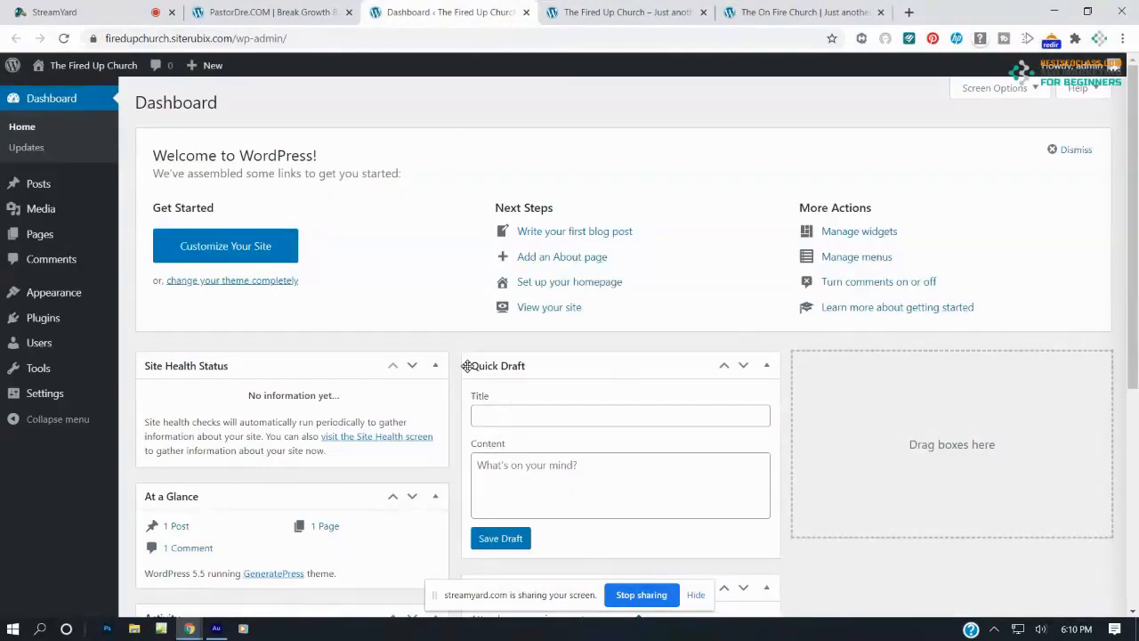
- Open Appearance > Customize and go to the Site Identity settings
{"action": "mouse_move", "coordinate": [40, 295]}
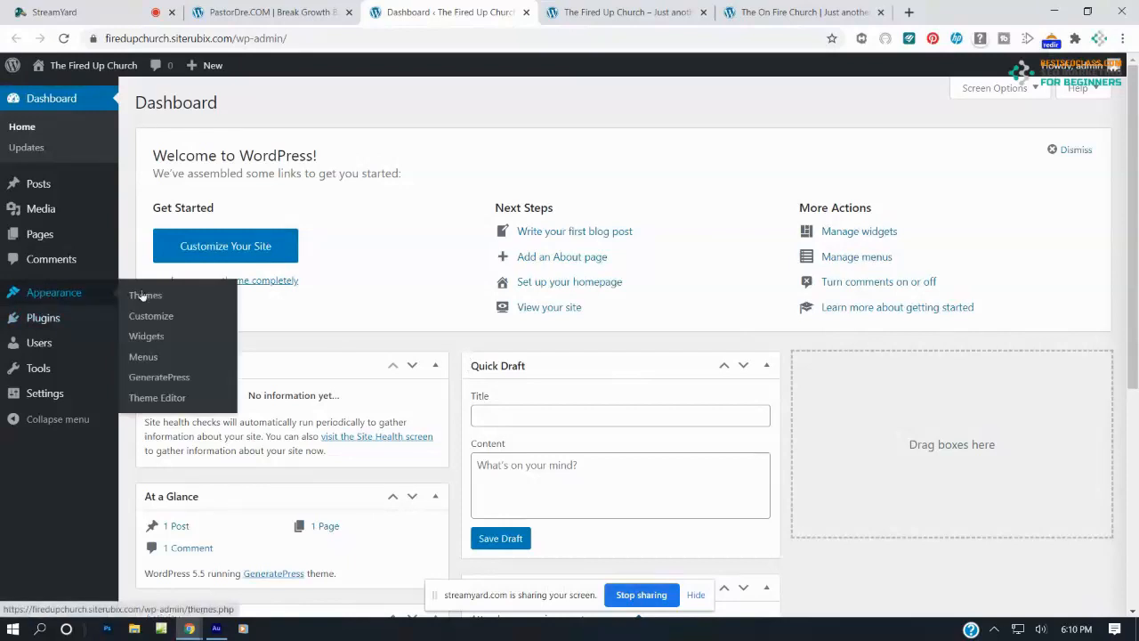
{"action": "left_click", "coordinate": [153, 318]}
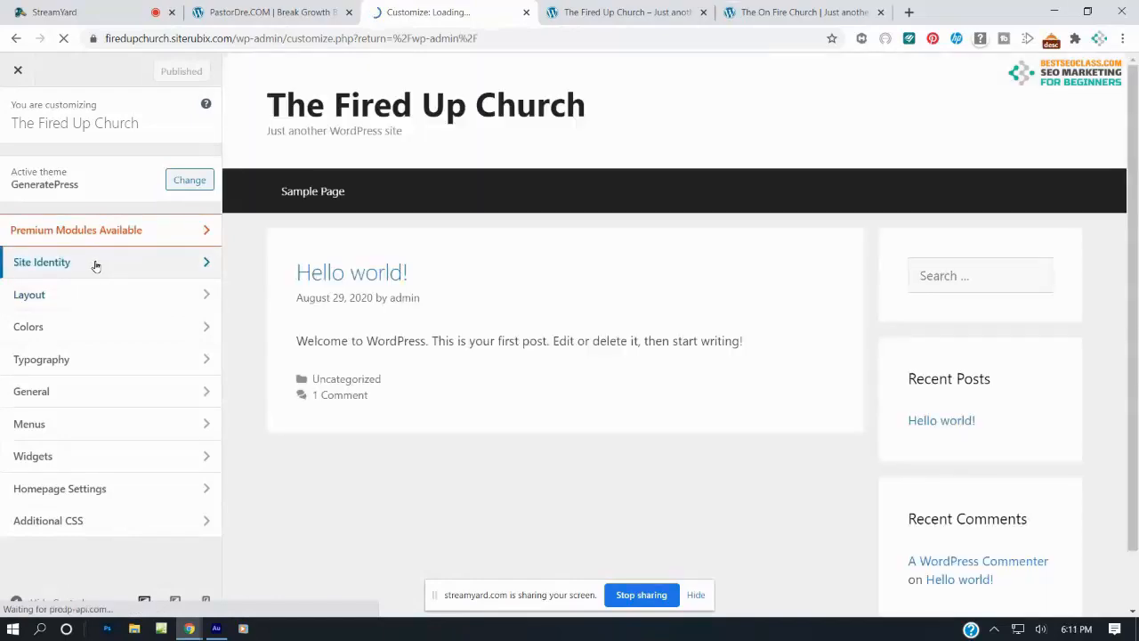
{"action": "left_click", "coordinate": [96, 263]}
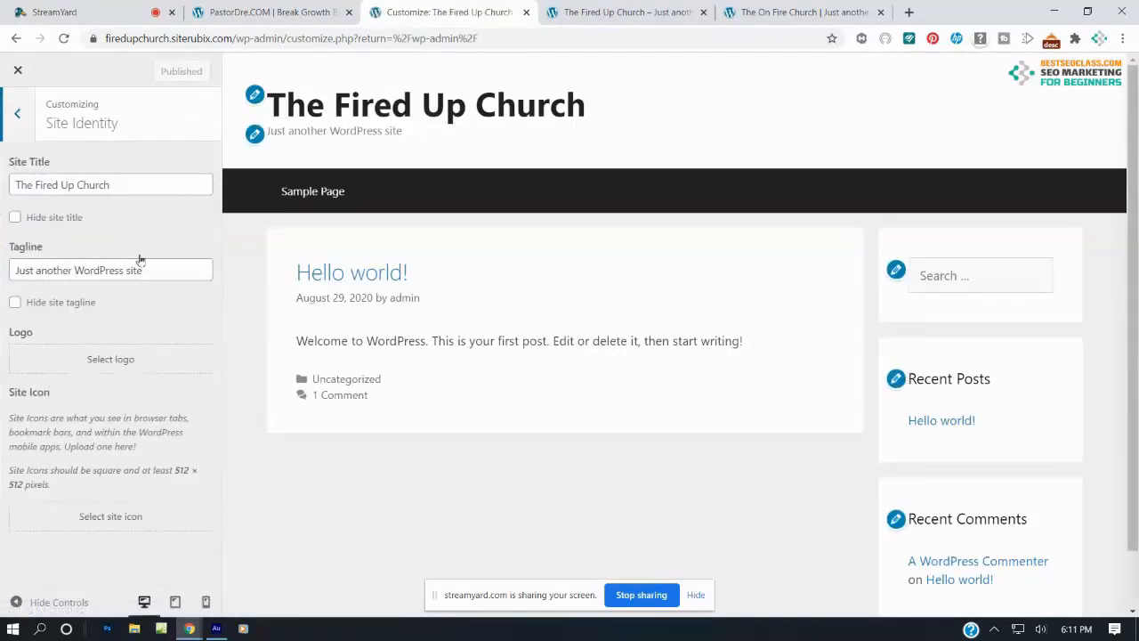
- Choose Select logo under Site Identity's Logo setting
{"action": "left_click", "coordinate": [131, 360]}
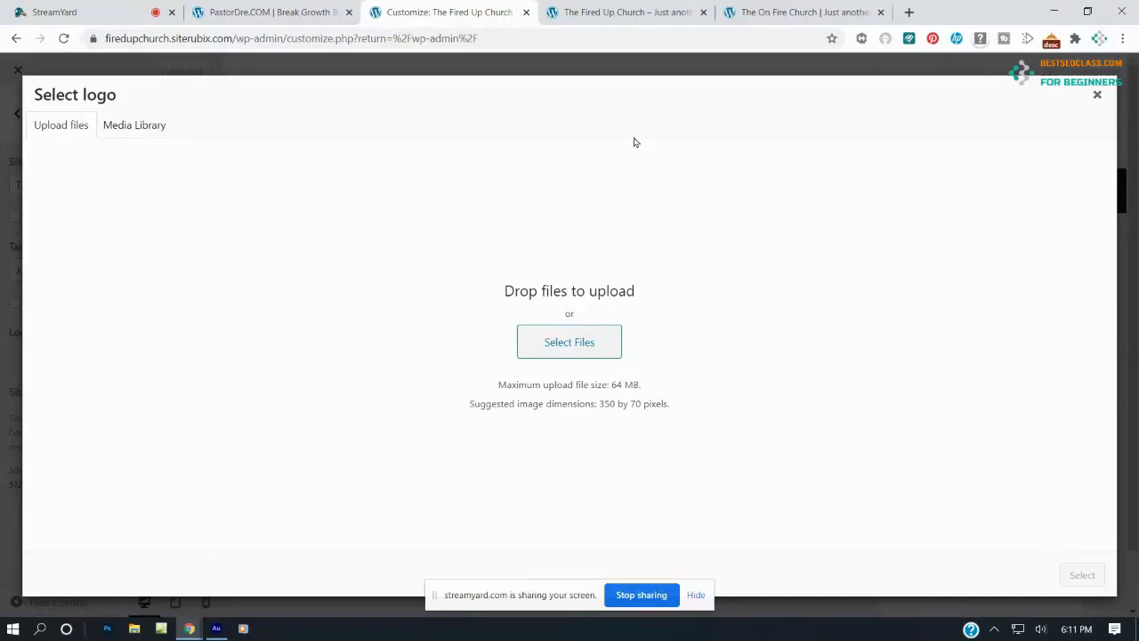
- Start a file upload and browse the OneDrive folders for the webinar files
{"action": "left_click", "coordinate": [574, 347]}
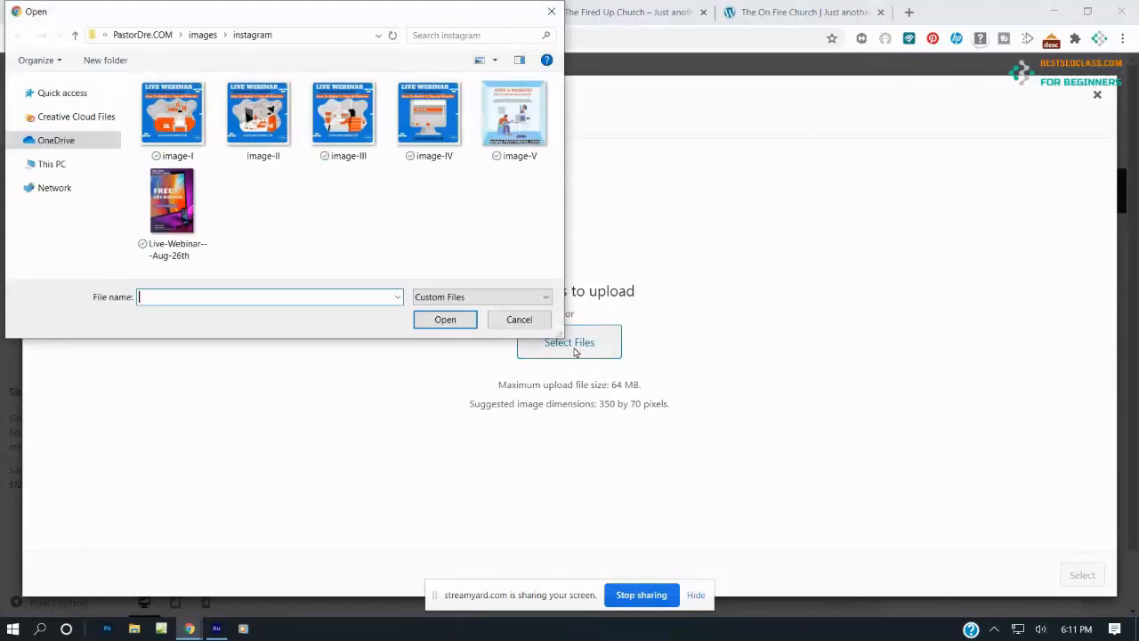
{"action": "left_click", "coordinate": [57, 144]}
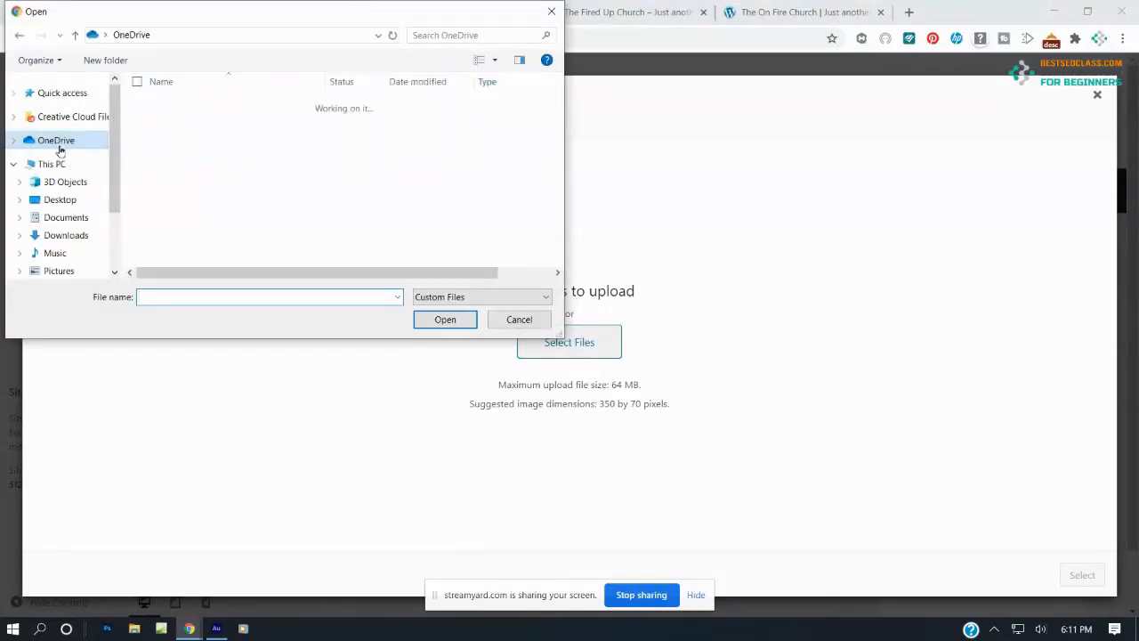
{"action": "scroll", "coordinate": [215, 157], "scroll_direction": "down", "scroll_amount": 2}
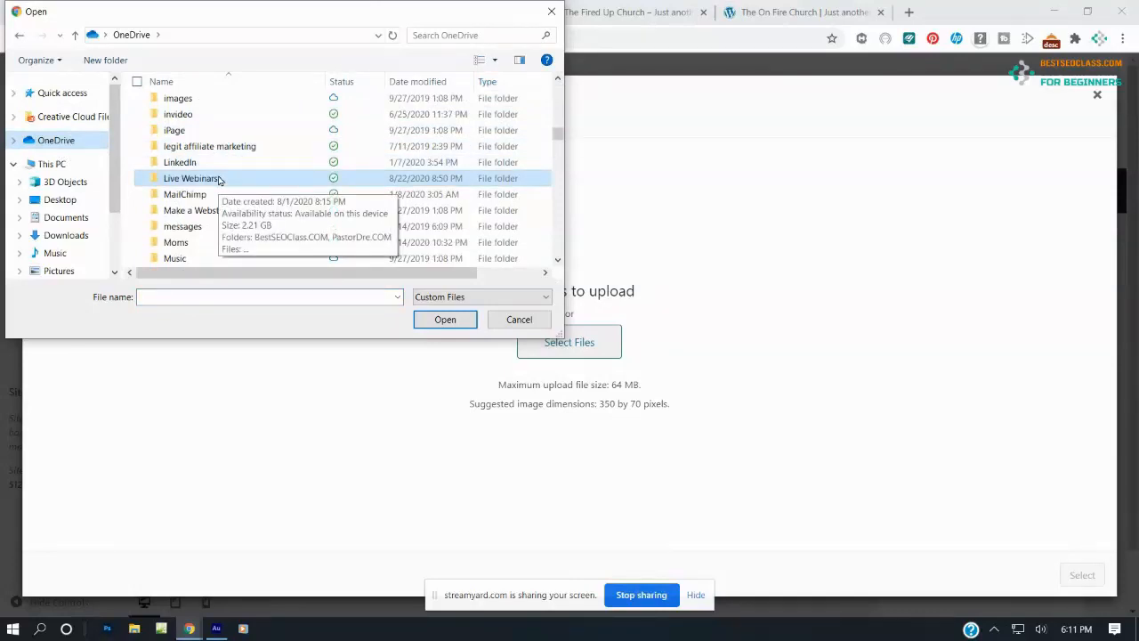
{"action": "scroll", "coordinate": [219, 181], "scroll_direction": "down", "scroll_amount": 3}
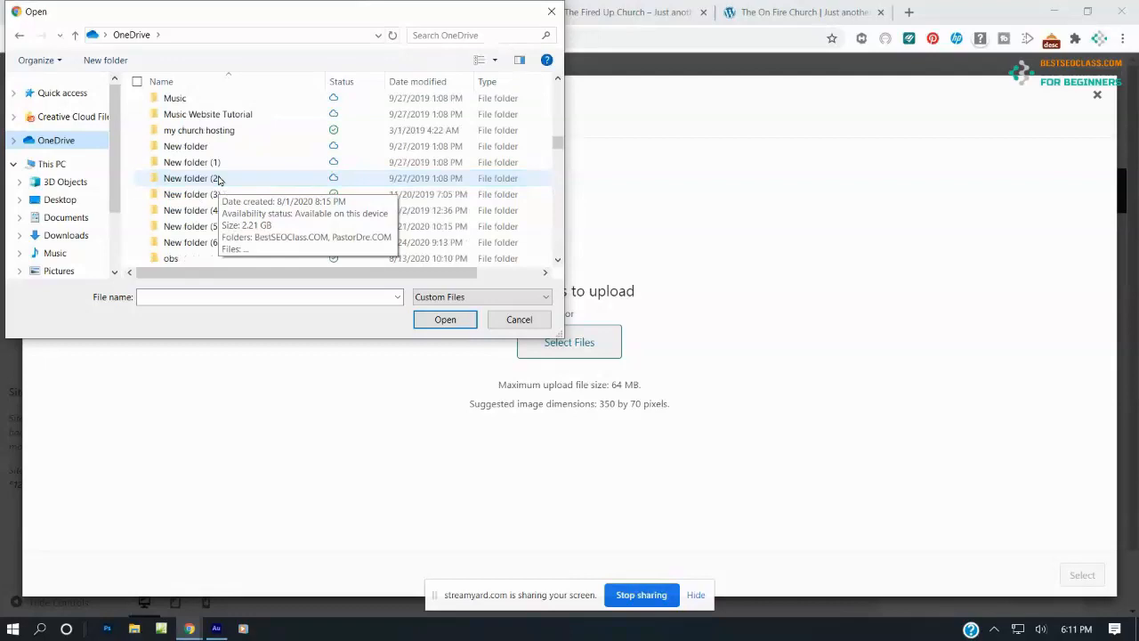
{"action": "scroll", "coordinate": [220, 181], "scroll_direction": "up", "scroll_amount": 1}
{"action": "scroll", "coordinate": [219, 180], "scroll_direction": "up", "scroll_amount": 10}
{"action": "scroll", "coordinate": [220, 181], "scroll_direction": "up", "scroll_amount": 6}
{"action": "scroll", "coordinate": [220, 181], "scroll_direction": "down", "scroll_amount": 4}
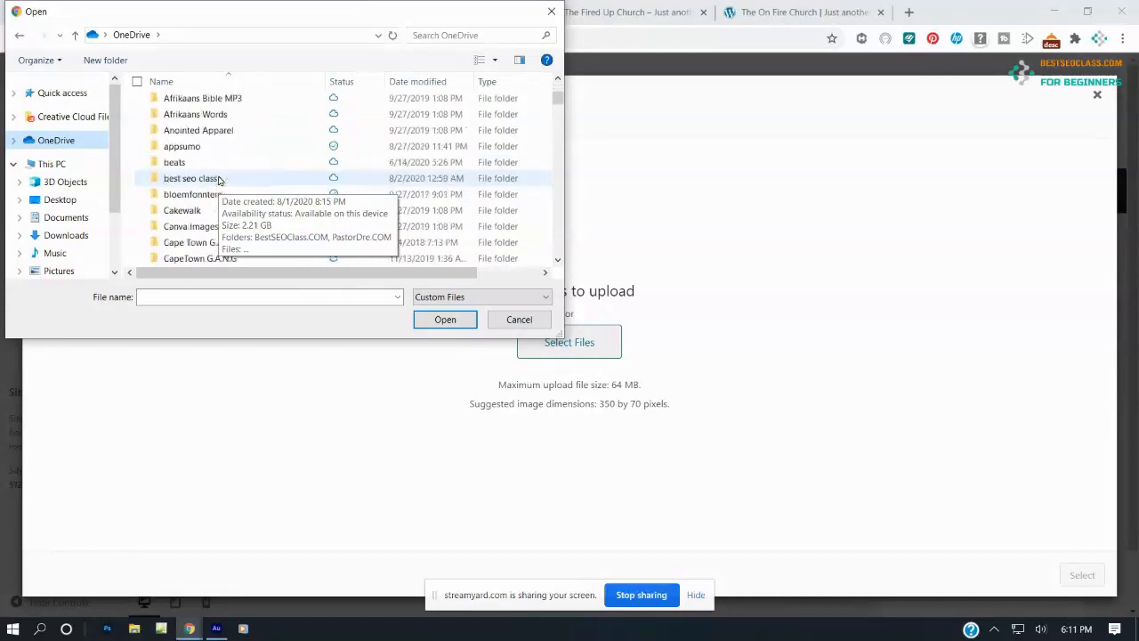
{"action": "scroll", "coordinate": [220, 181], "scroll_direction": "down", "scroll_amount": 10}
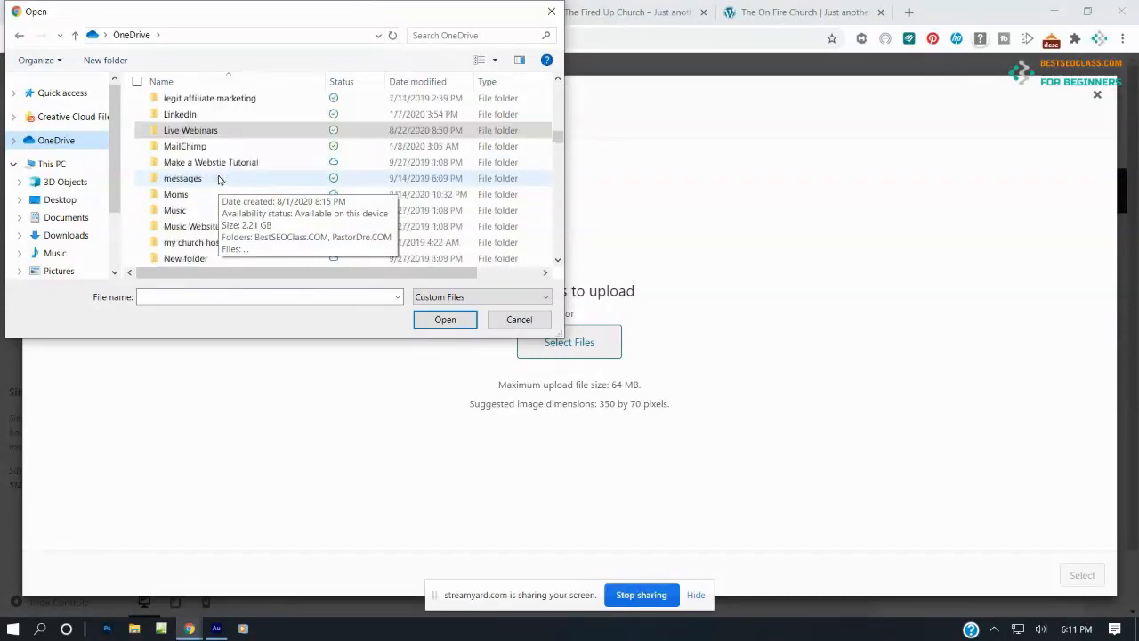
{"action": "scroll", "coordinate": [220, 180], "scroll_direction": "up", "scroll_amount": 1}
- Upload top-banner.jpg from Live Webinars > PastorDre.COM > How to build a church website > Images
{"action": "double_click", "coordinate": [211, 197]}
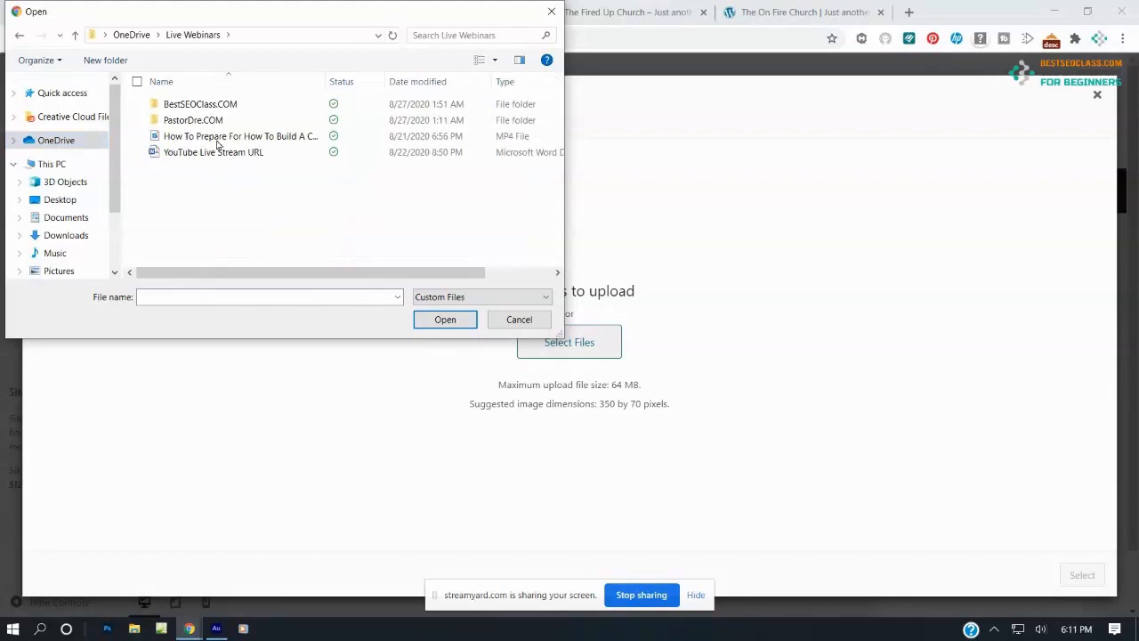
{"action": "double_click", "coordinate": [212, 119]}
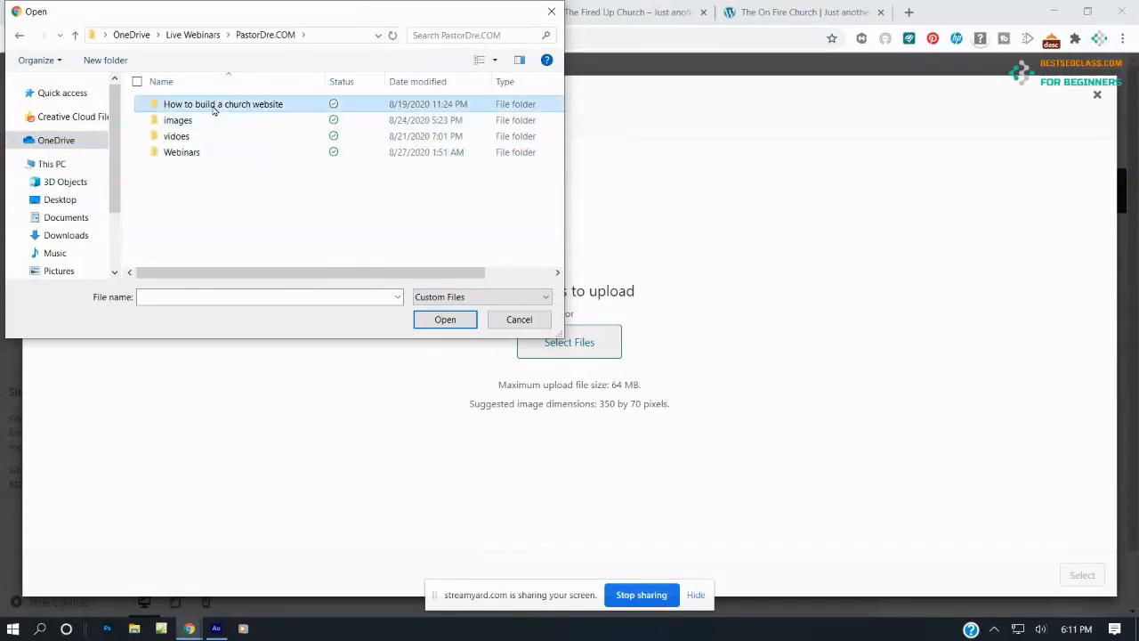
{"action": "double_click", "coordinate": [211, 104]}
{"action": "double_click", "coordinate": [195, 138]}
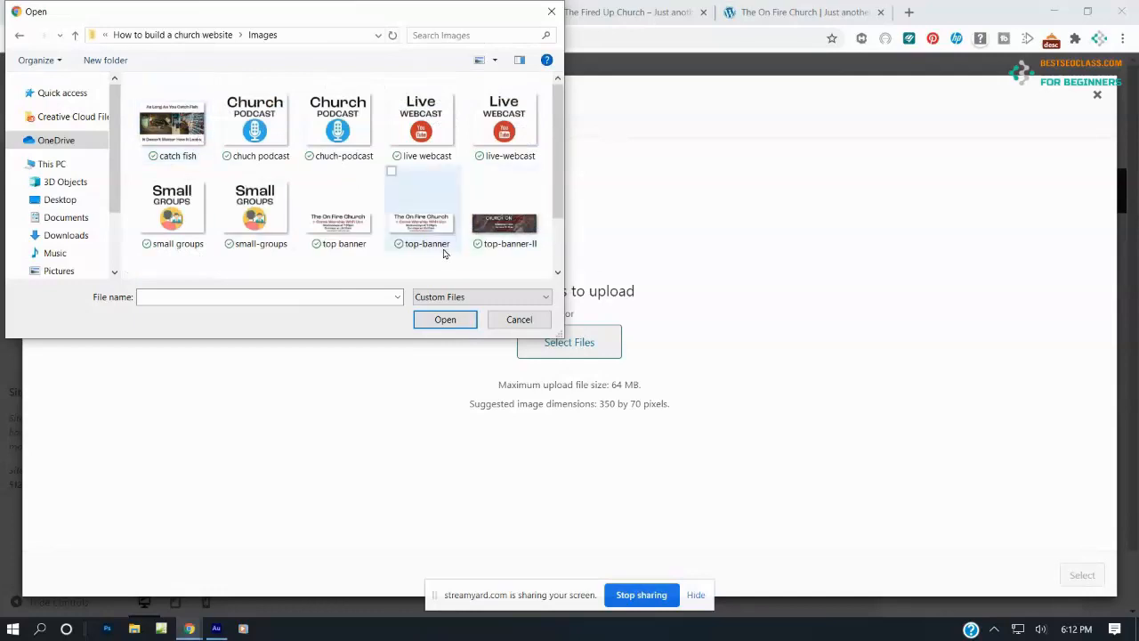
{"action": "left_click", "coordinate": [405, 225]}
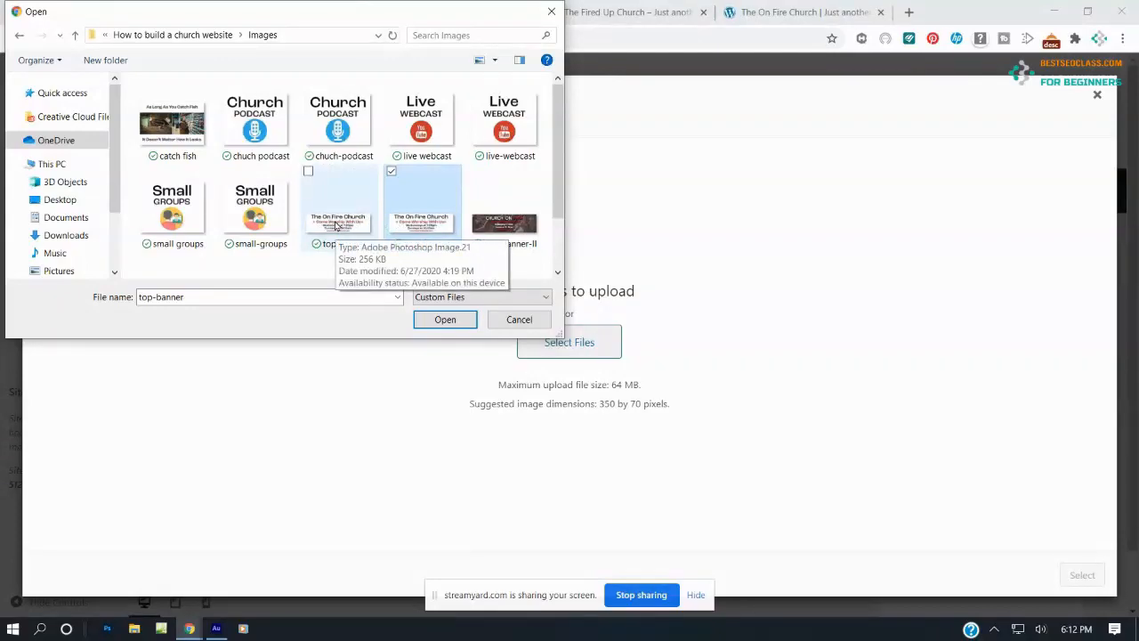
{"action": "double_click", "coordinate": [423, 231]}
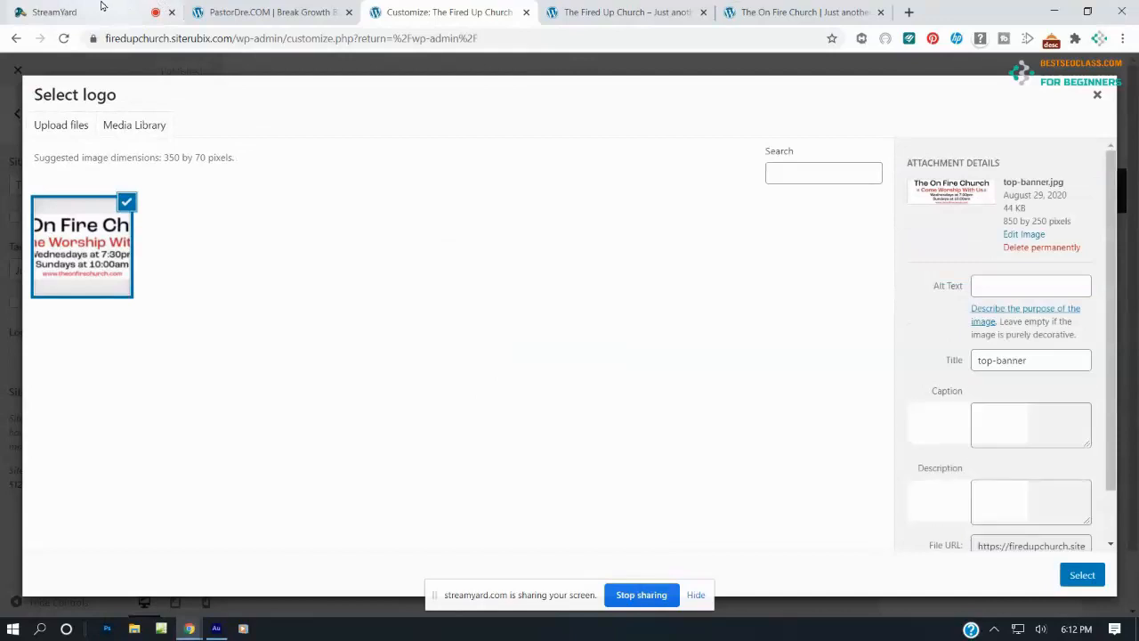
- Set the image's alt text to 'top-banner', copied from its title
{"action": "left_click", "coordinate": [1043, 421]}
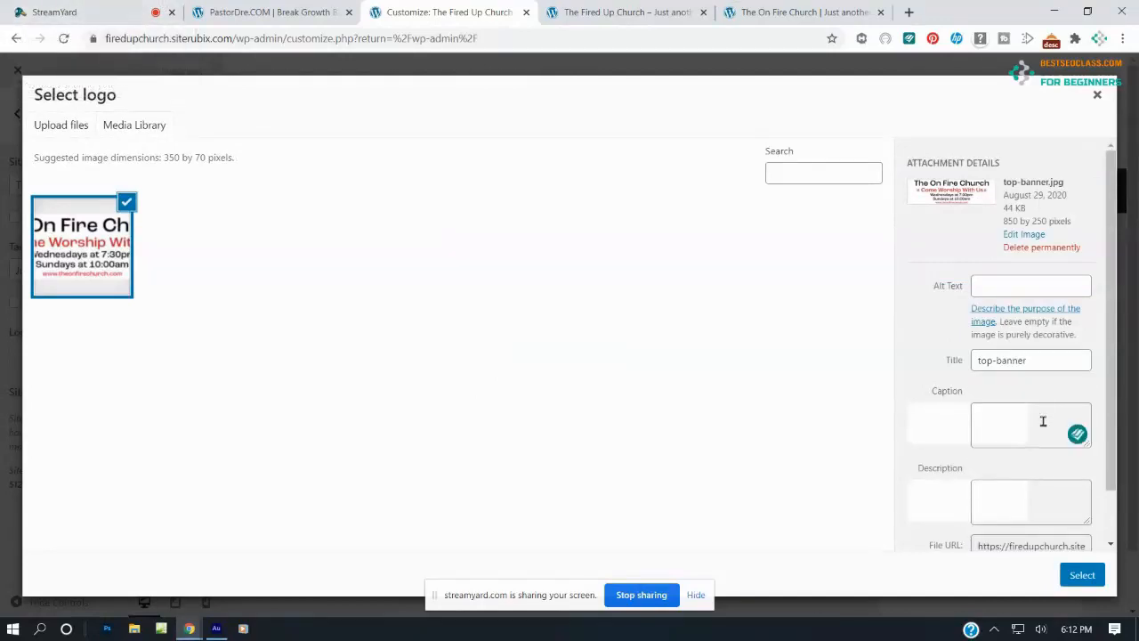
{"action": "left_click_drag", "start_coordinate": [1052, 359], "coordinate": [959, 358]}
{"action": "key", "text": "ctrl+c"}
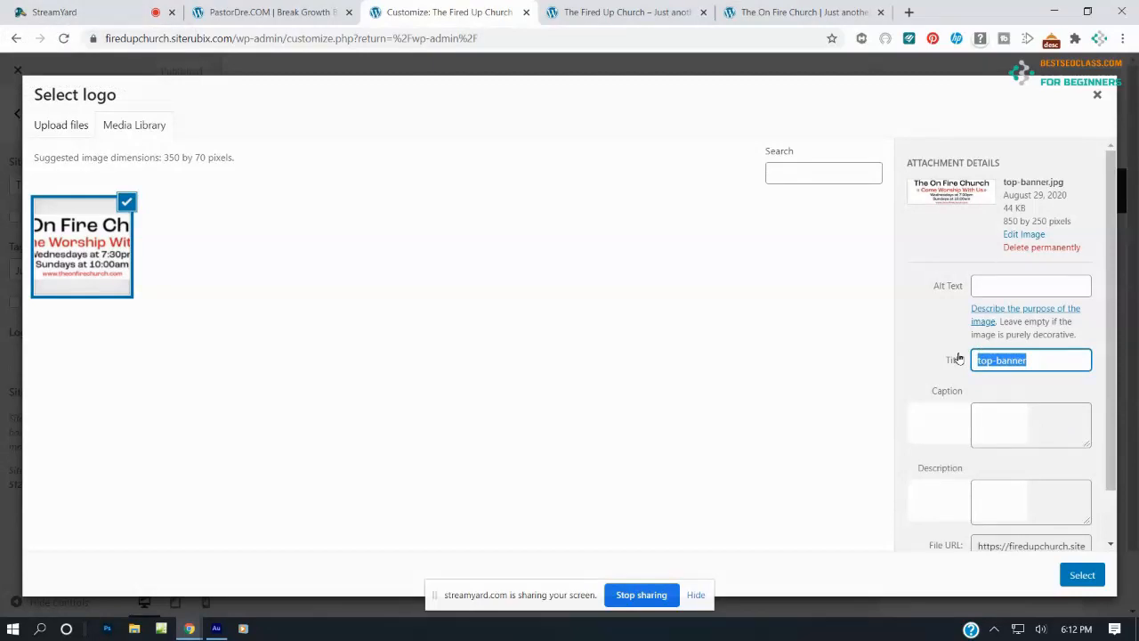
{"action": "left_click", "coordinate": [1020, 283]}
{"action": "key", "text": "ctrl+v"}
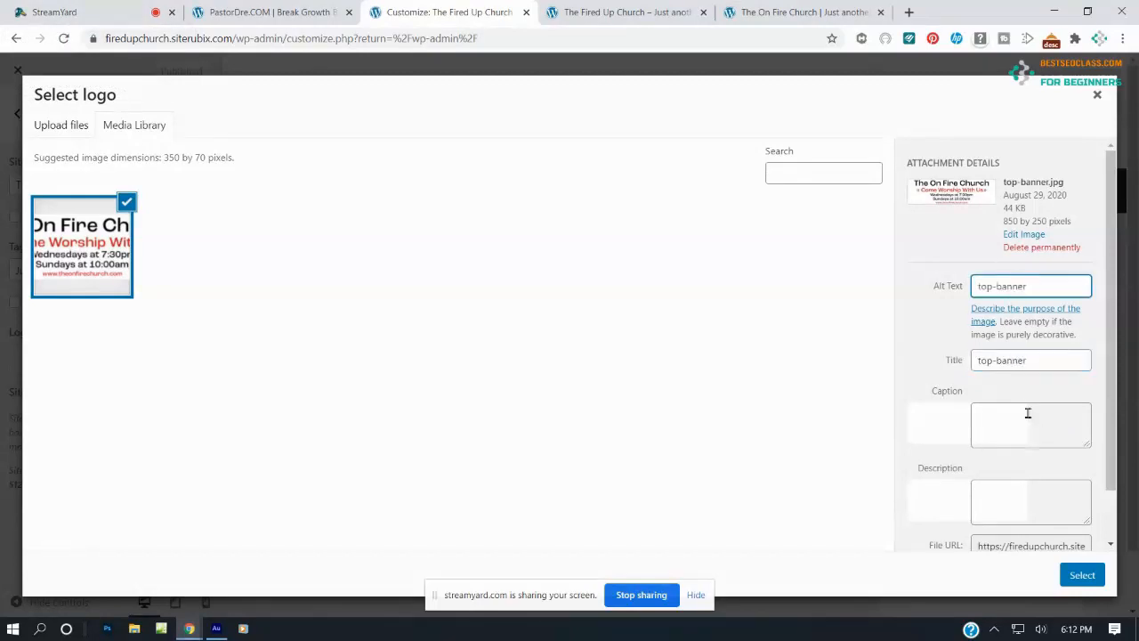
- Use top-banner as the logo cropped to the whole banner, and open a new tab
{"action": "left_click", "coordinate": [1081, 575]}
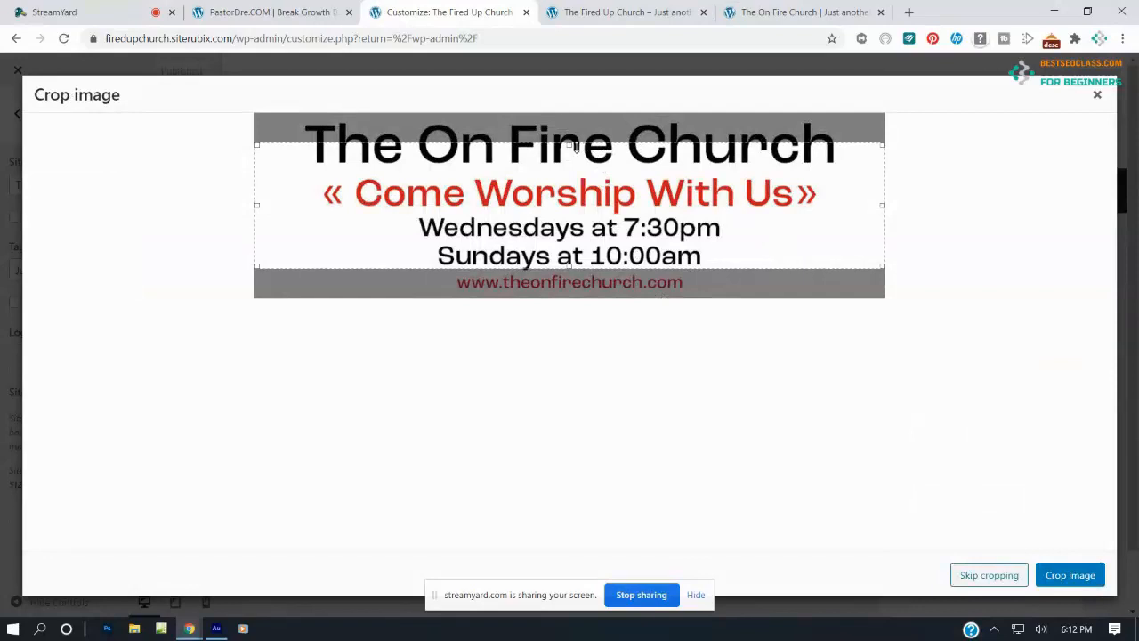
{"action": "left_click_drag", "start_coordinate": [570, 143], "coordinate": [567, 106]}
{"action": "left_click_drag", "start_coordinate": [580, 264], "coordinate": [575, 296]}
{"action": "left_click", "coordinate": [1065, 575]}
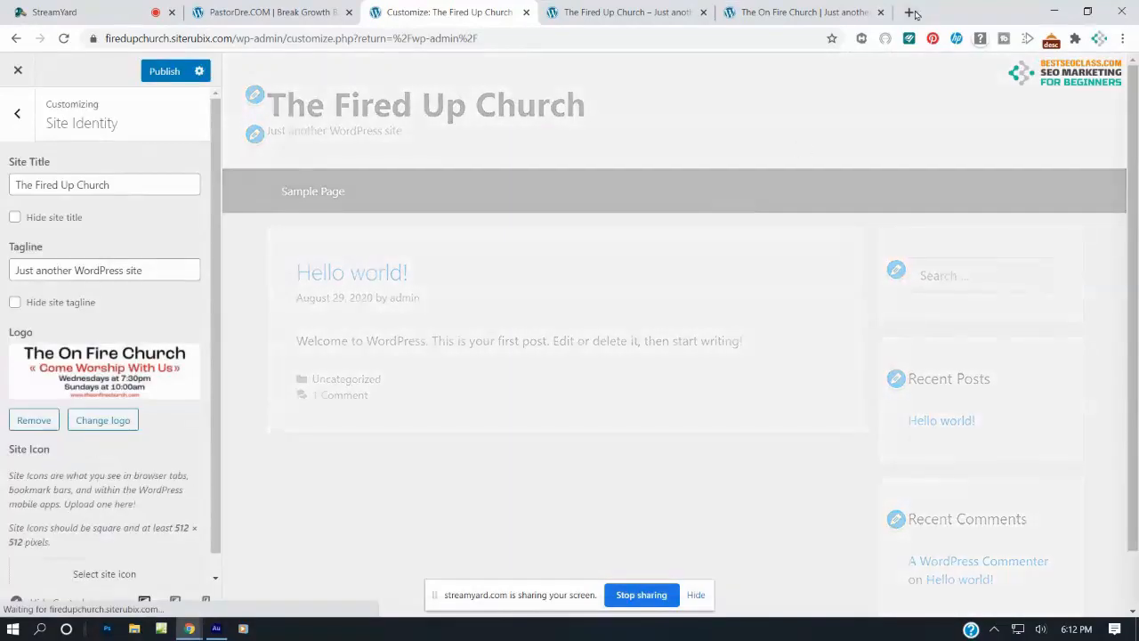
{"action": "left_click", "coordinate": [911, 12]}
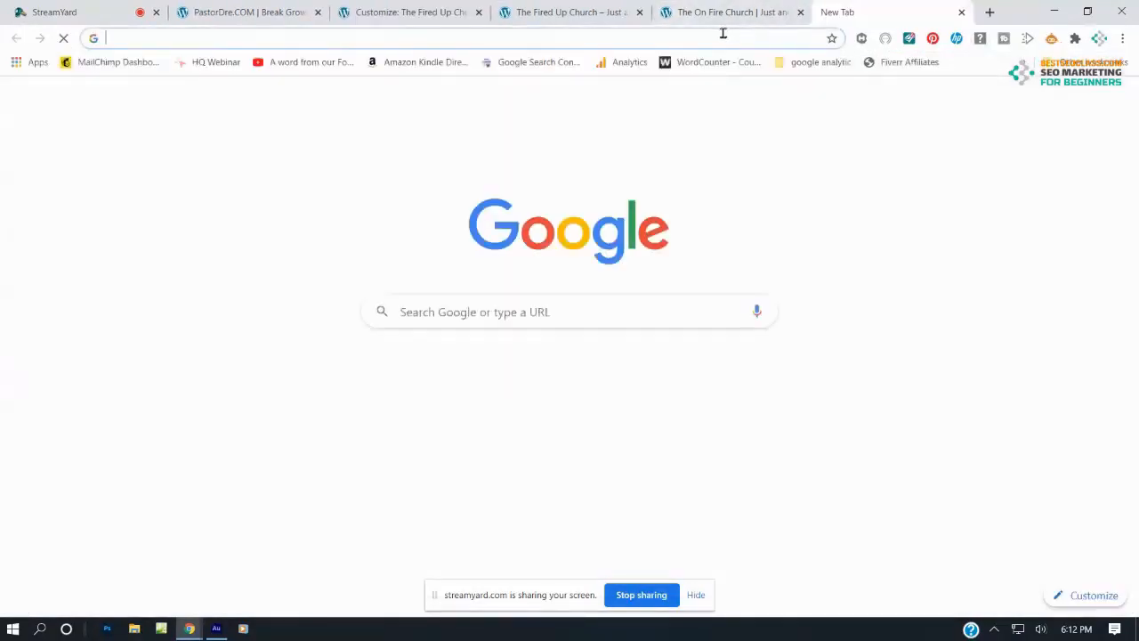
- Load youtube.com in the new tab
{"action": "left_click", "coordinate": [724, 35]}
{"action": "type", "text": "youtube.co"}
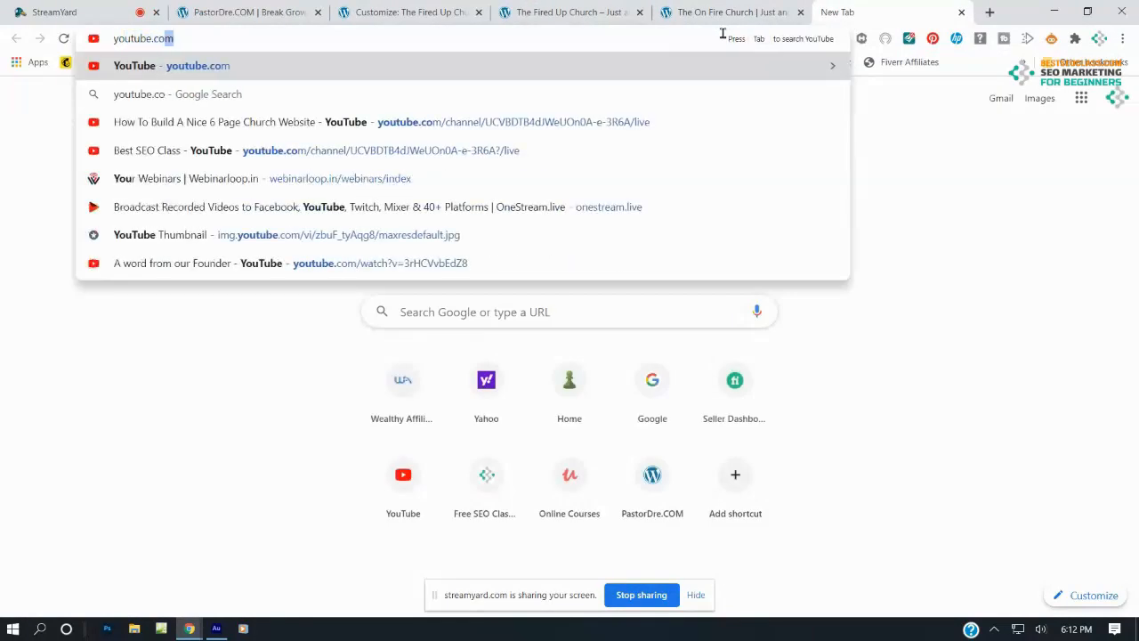
{"action": "key", "text": "Return"}
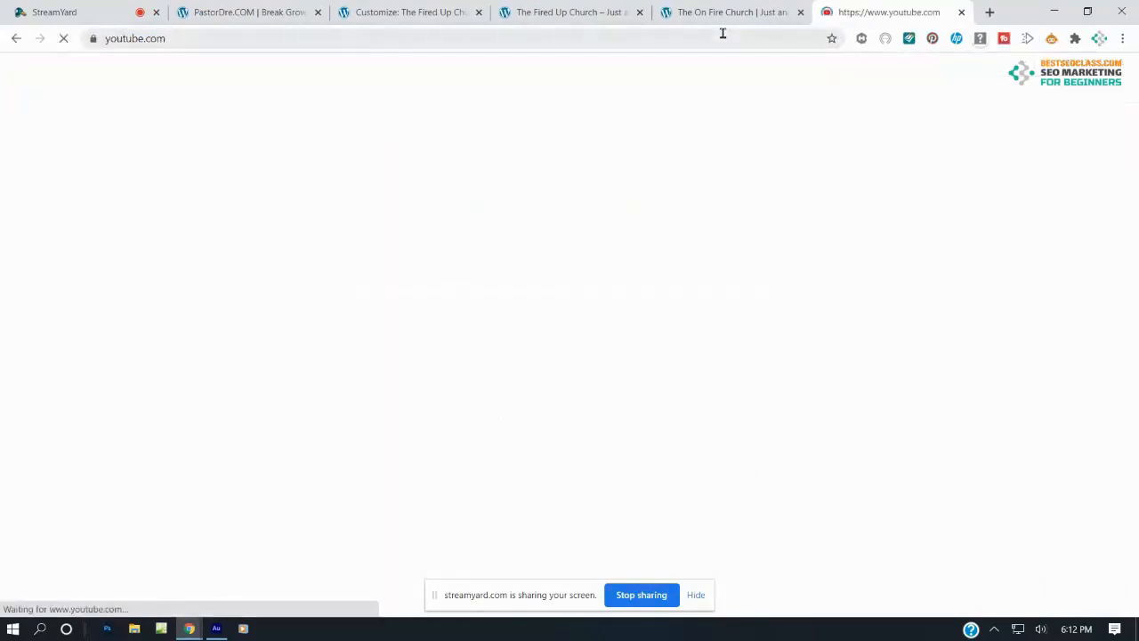
- Return to the Fired Up Church customizer and open the Change logo picker
{"action": "left_click", "coordinate": [300, 9]}
{"action": "left_click", "coordinate": [361, 8]}
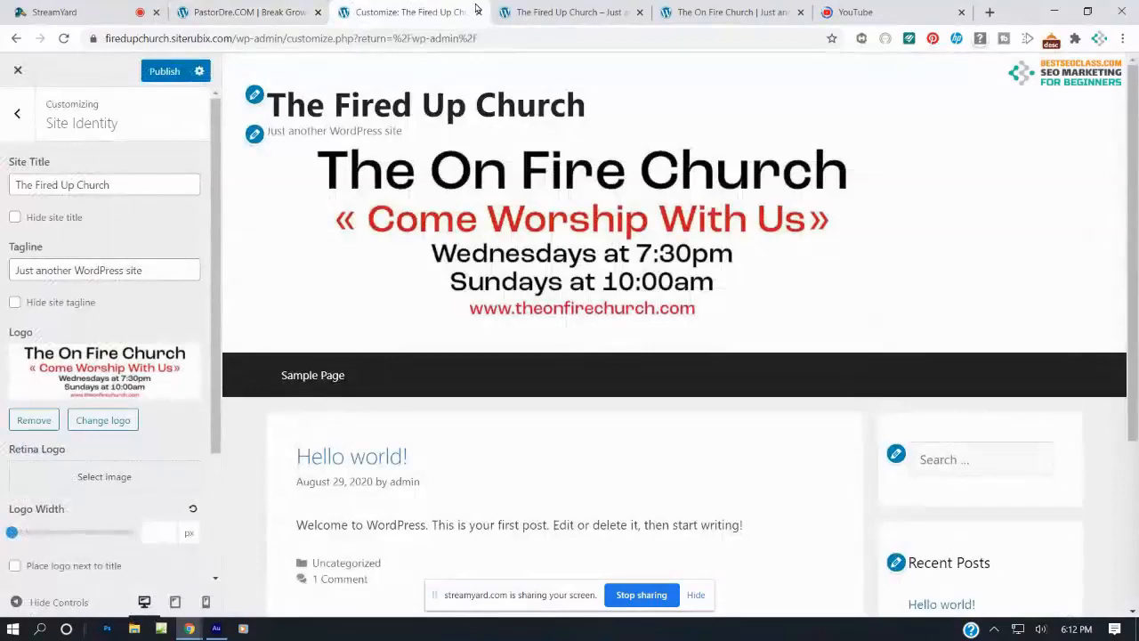
{"action": "left_click", "coordinate": [553, 9]}
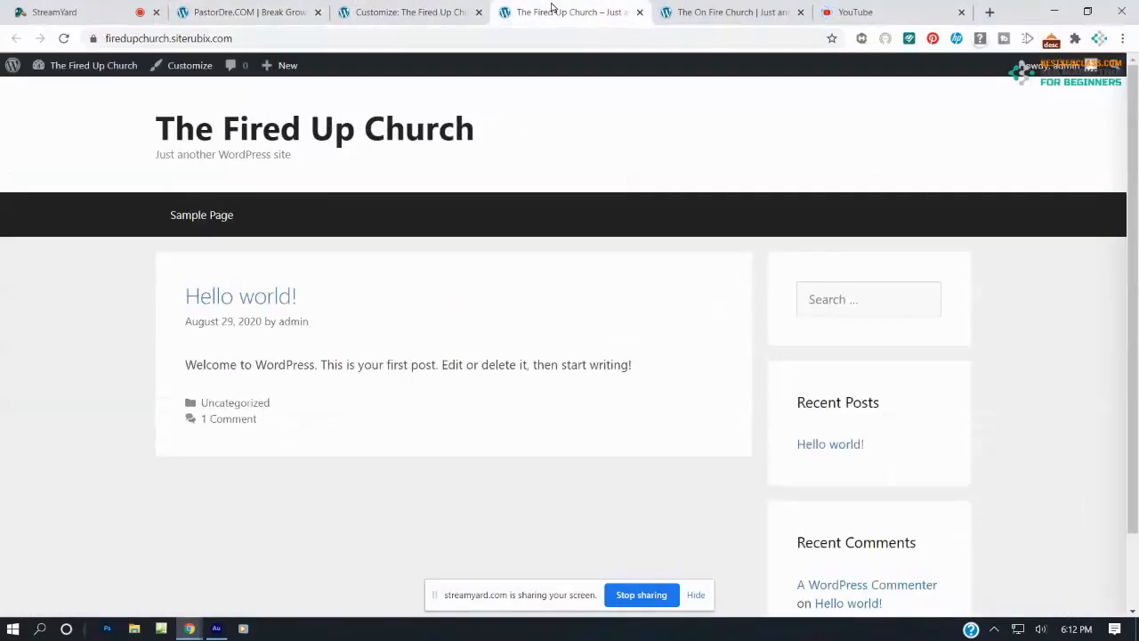
{"action": "left_click", "coordinate": [393, 12]}
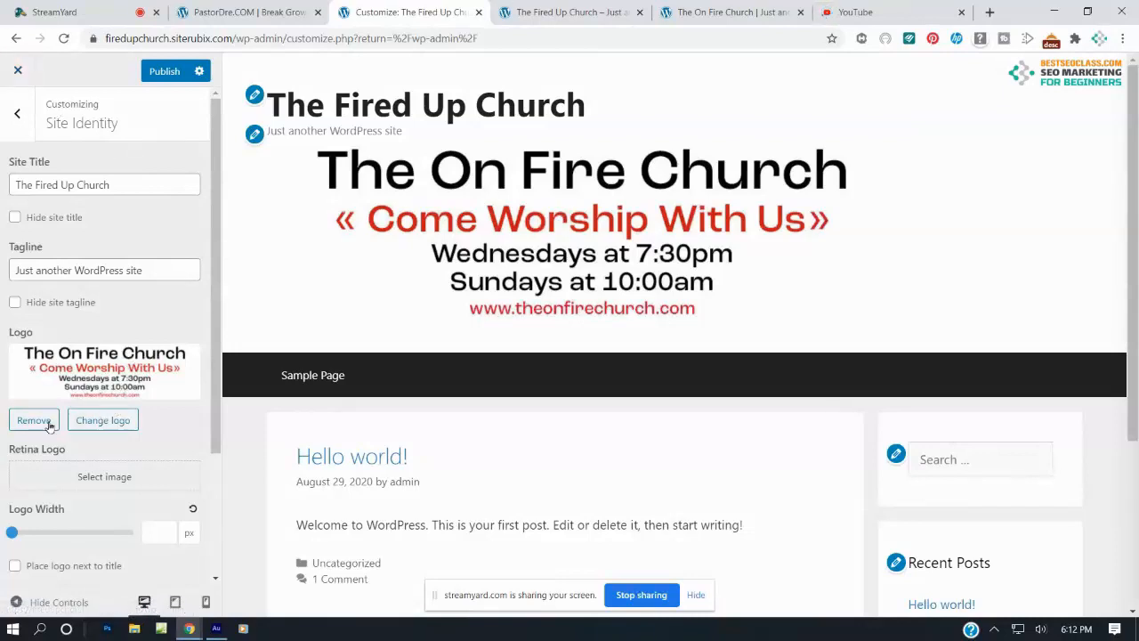
{"action": "left_click", "coordinate": [93, 422]}
- Choose top-banner, copy its File URL, and switch to the YouTube tab
{"action": "left_click", "coordinate": [126, 262]}
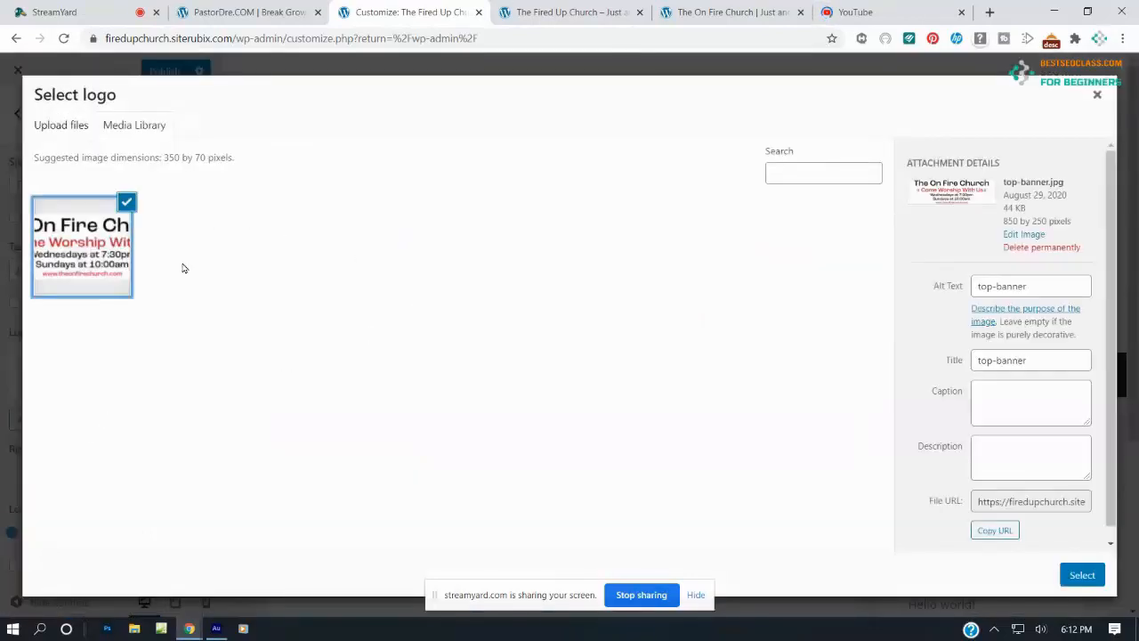
{"action": "triple_click", "coordinate": [1044, 546]}
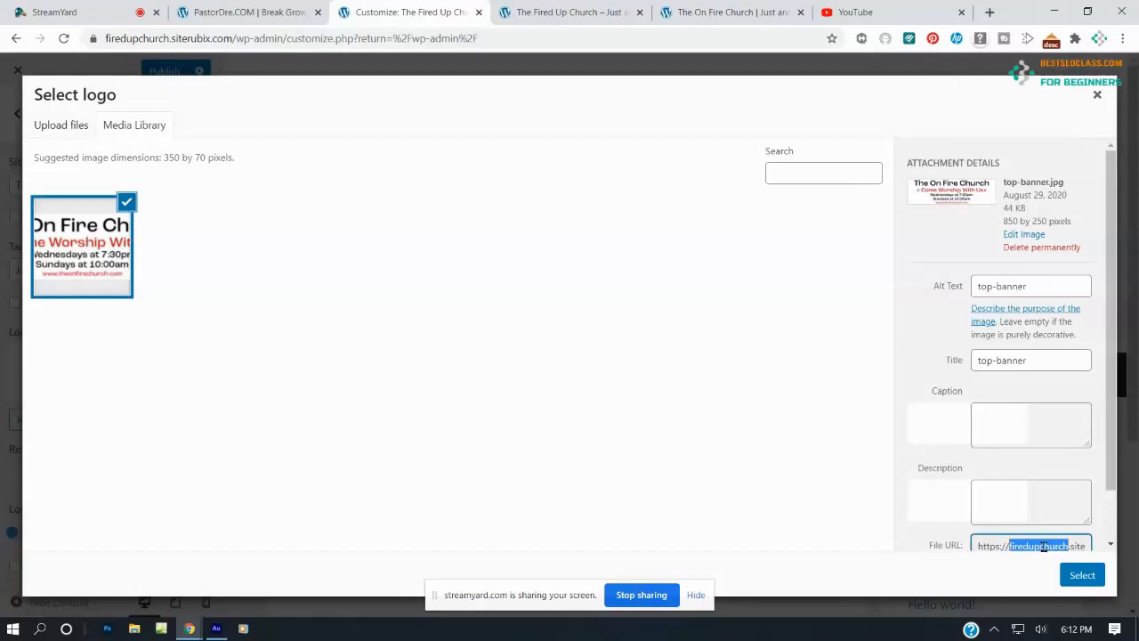
{"action": "right_click", "coordinate": [1044, 545]}
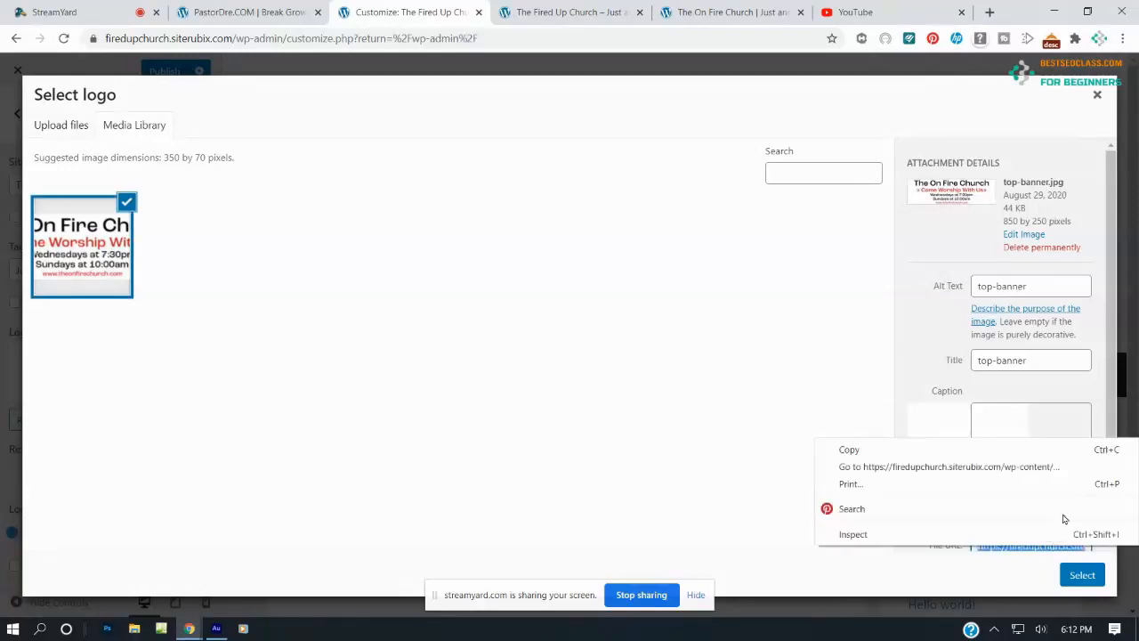
{"action": "left_click", "coordinate": [999, 450]}
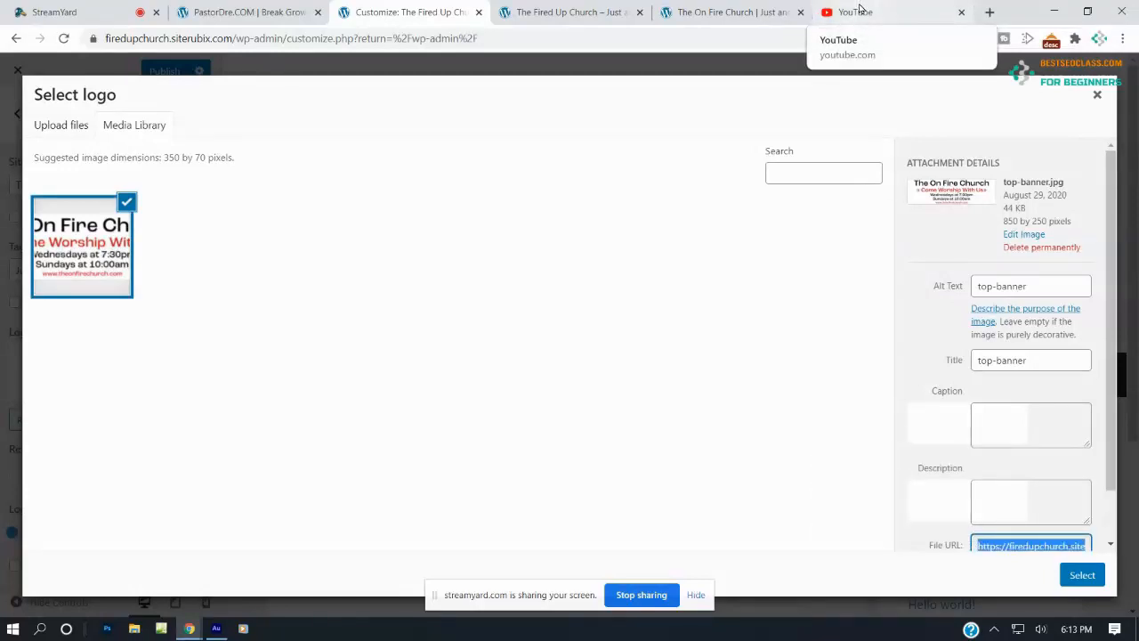
{"action": "left_click", "coordinate": [860, 11]}
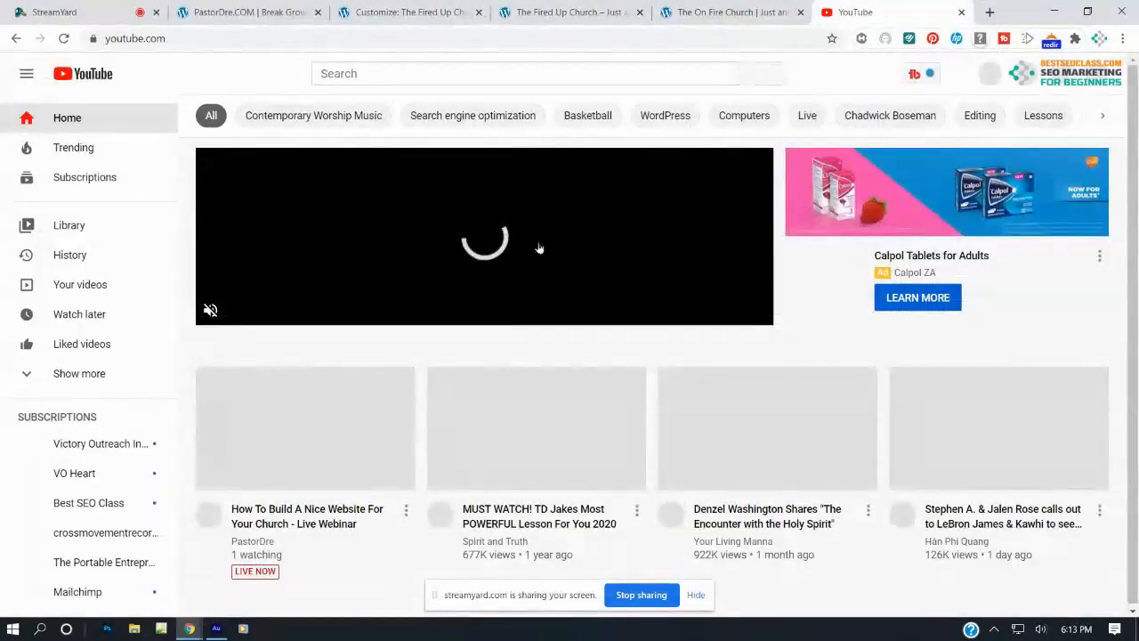
- Open the live church-website webinar on YouTube
{"action": "mouse_move", "coordinate": [318, 469]}
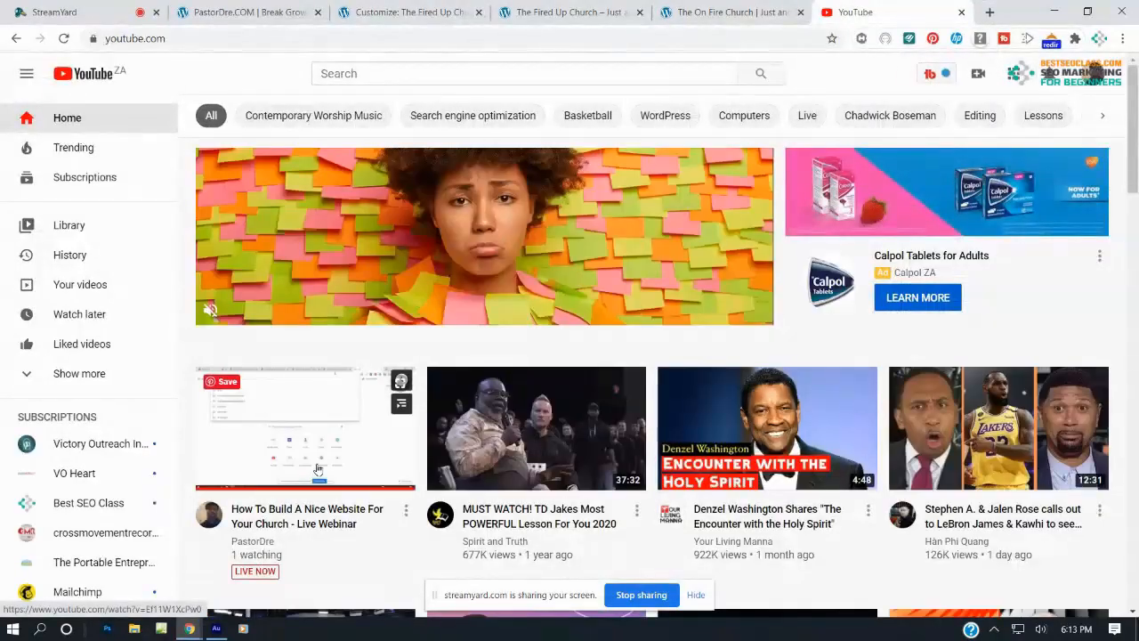
{"action": "left_click", "coordinate": [318, 469]}
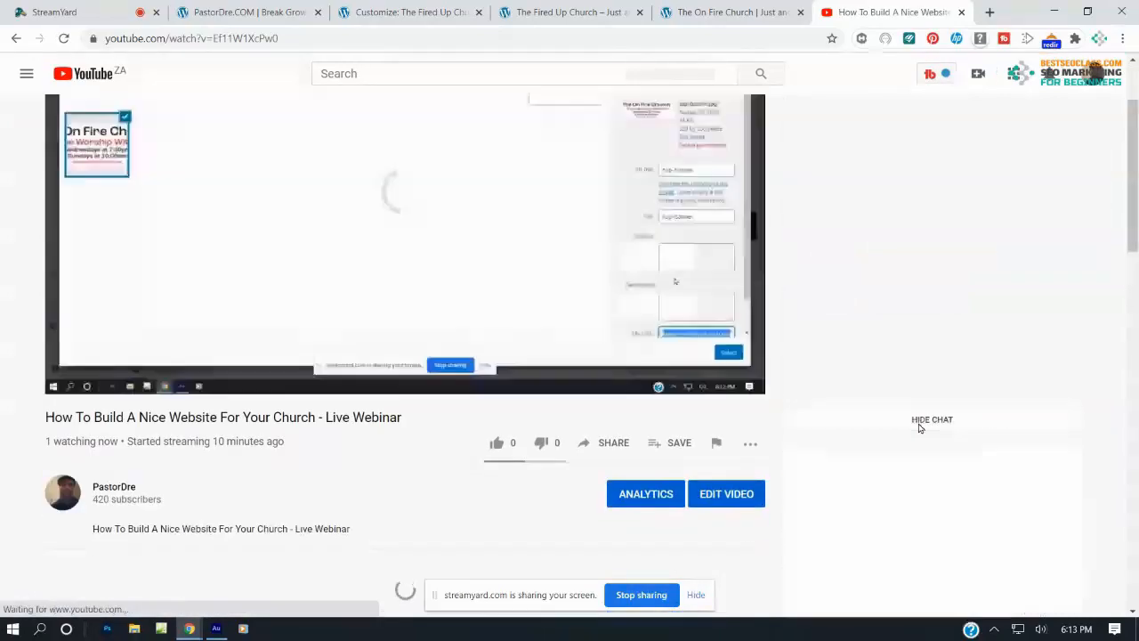
{"action": "scroll", "coordinate": [921, 432], "scroll_direction": "down", "scroll_amount": 3}
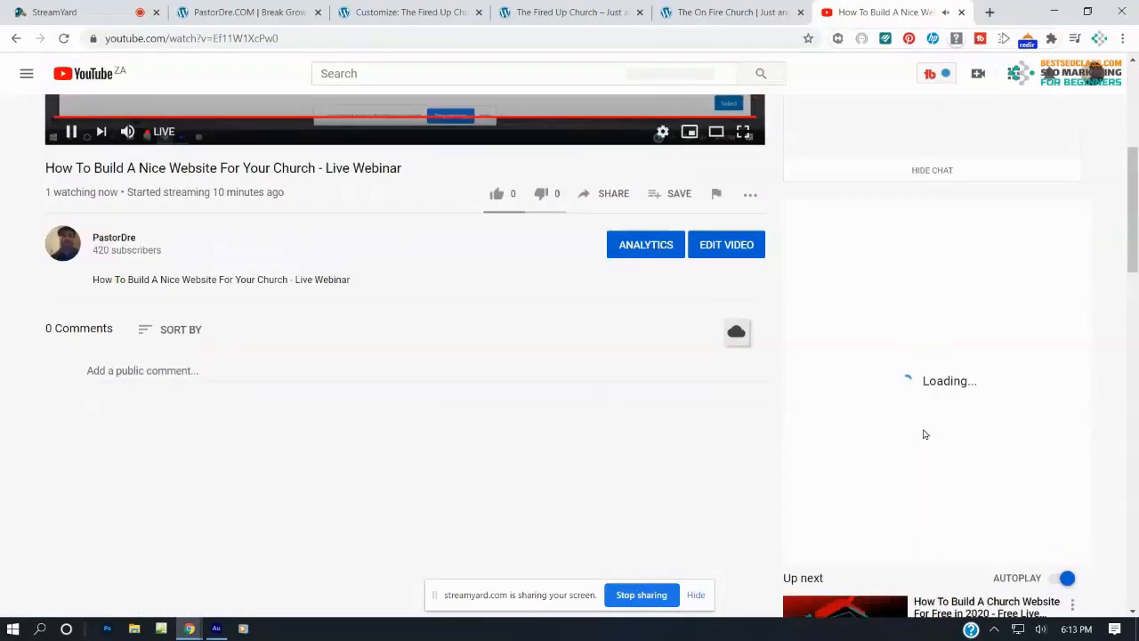
{"action": "scroll", "coordinate": [924, 434], "scroll_direction": "up", "scroll_amount": 3}
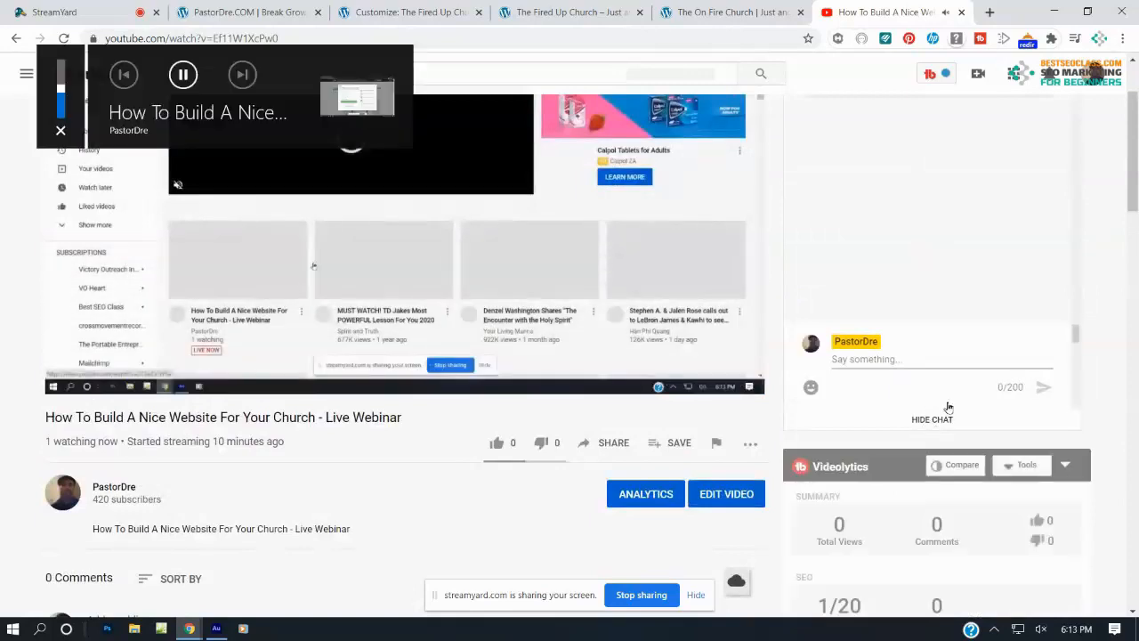
- Paste the top-banner image URL into the live chat and send it
{"action": "left_click", "coordinate": [901, 357]}
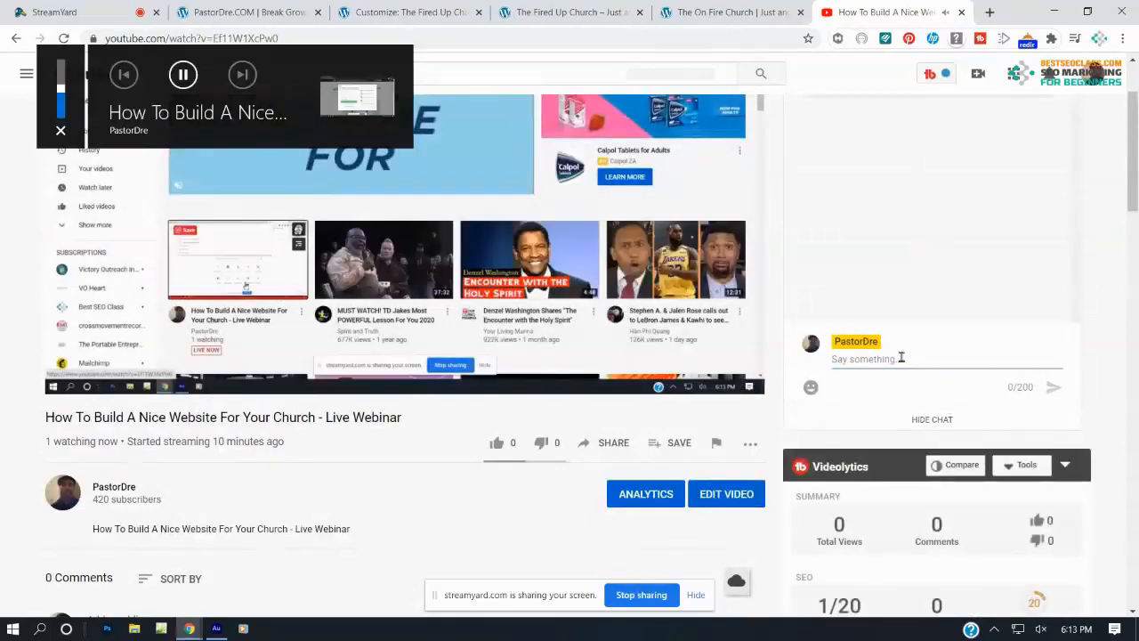
{"action": "left_click", "coordinate": [901, 357]}
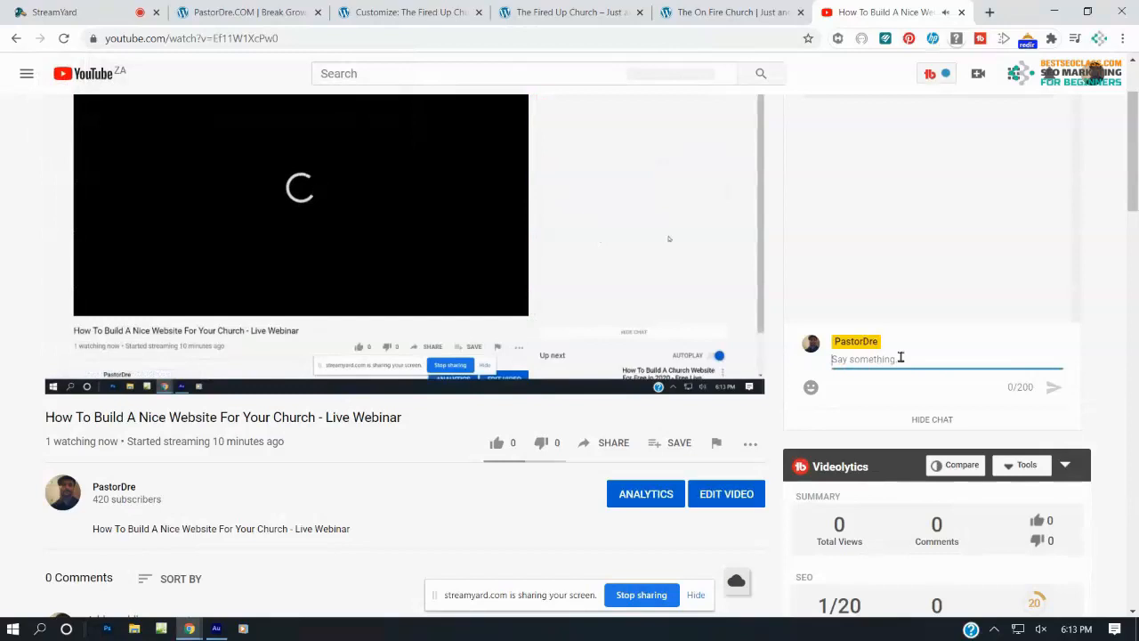
{"action": "key", "text": "ctrl+v"}
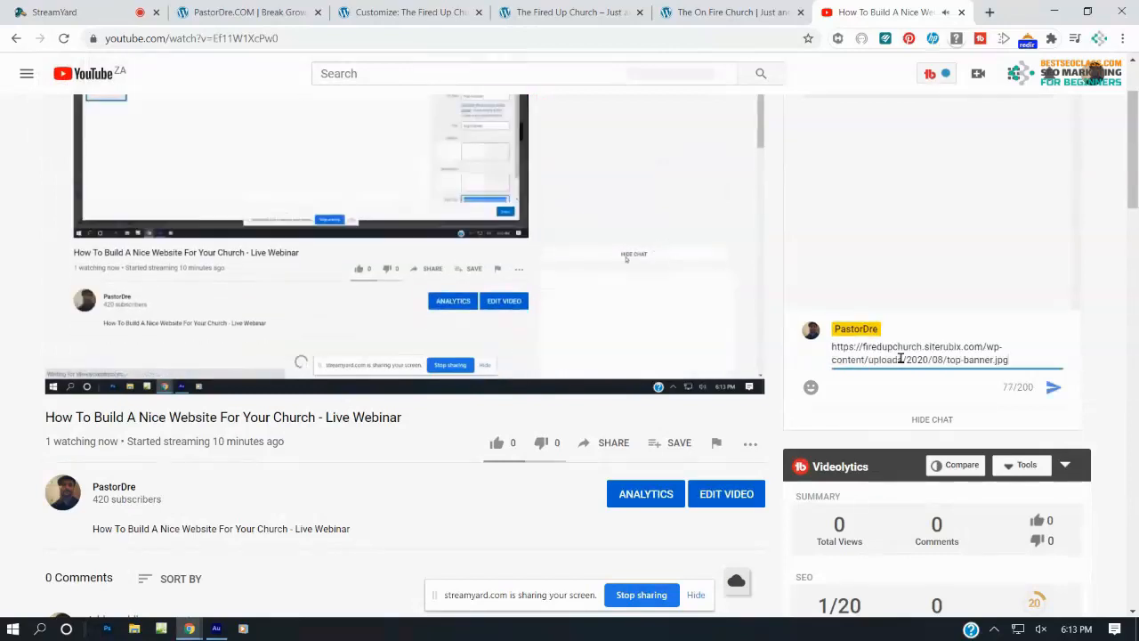
{"action": "key", "text": "Return"}
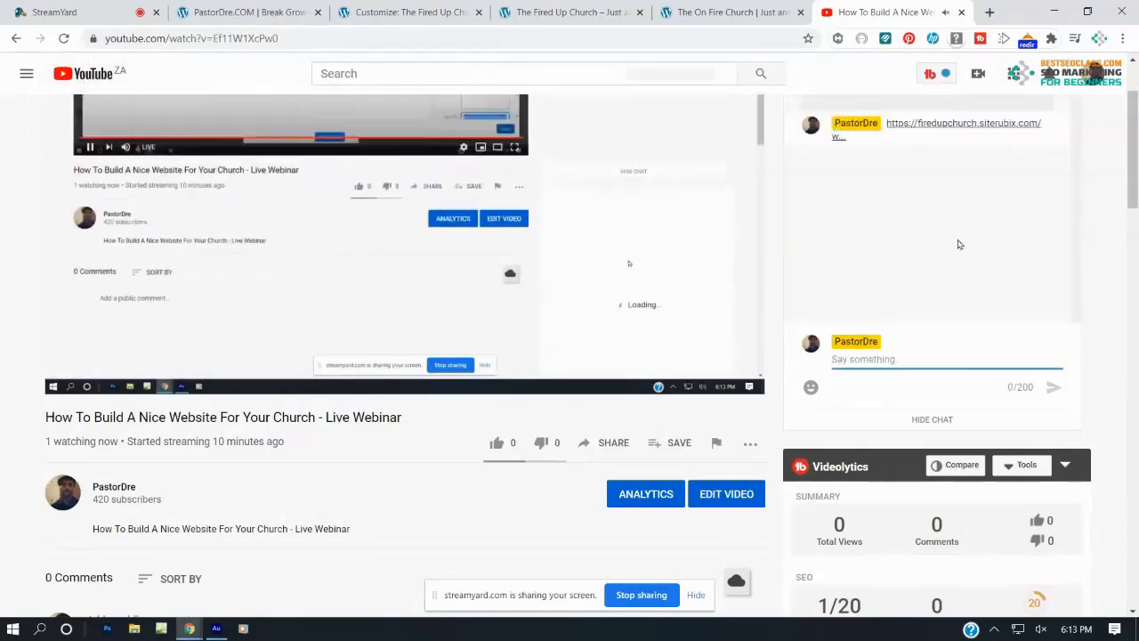
- Back in the customizer, select top-banner and crop it to cover the entire banner
{"action": "left_click", "coordinate": [726, 11]}
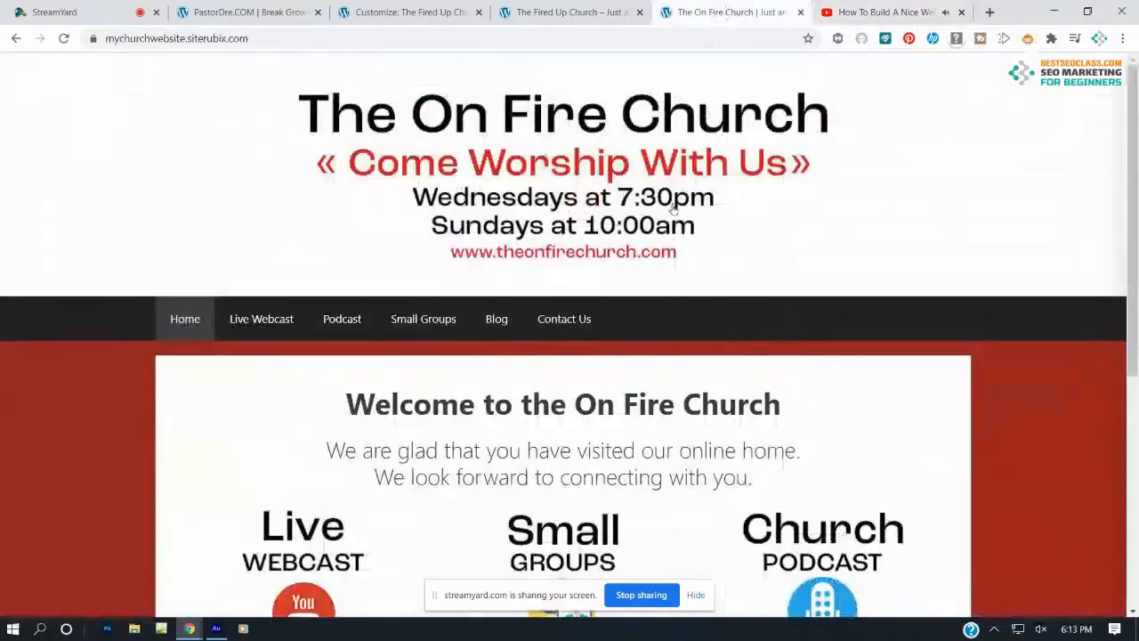
{"action": "left_click", "coordinate": [412, 12]}
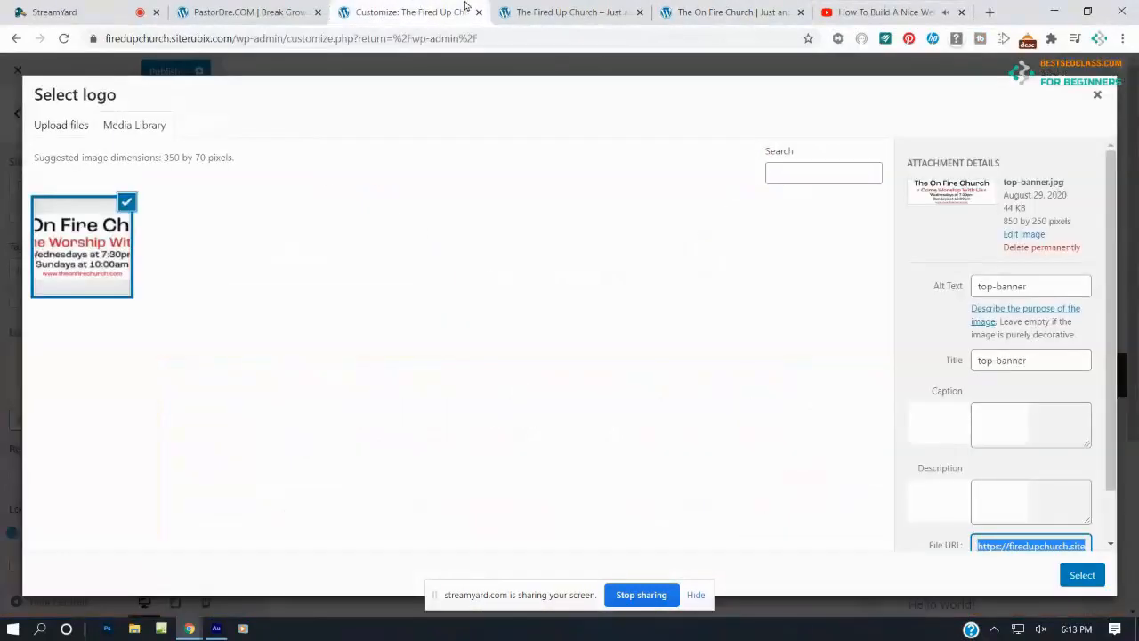
{"action": "left_click", "coordinate": [1084, 576]}
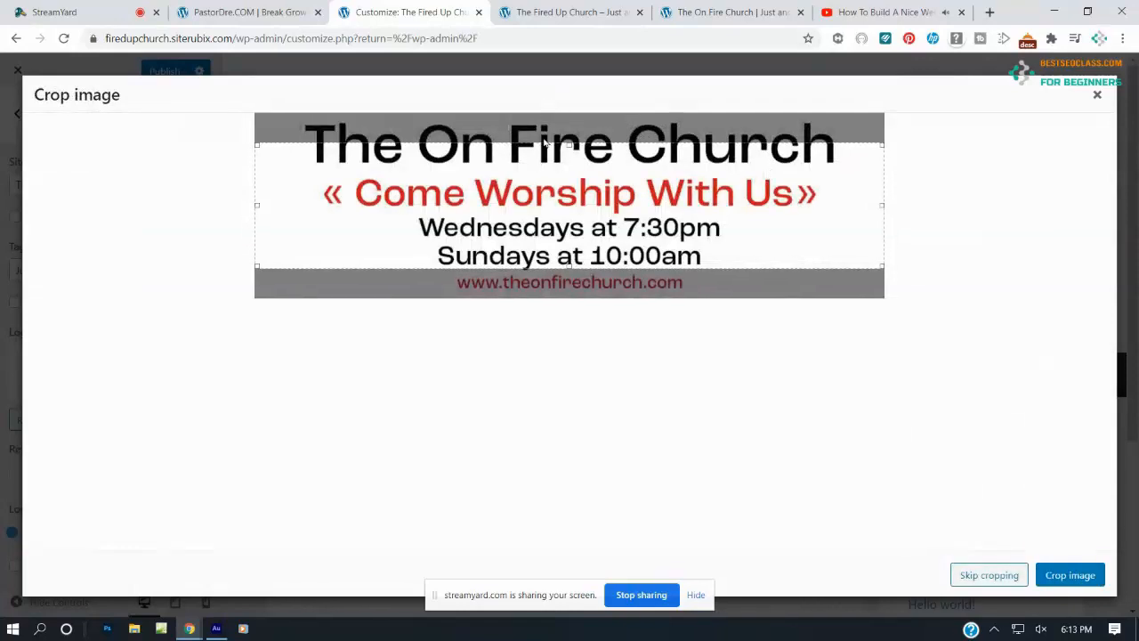
{"action": "left_click_drag", "start_coordinate": [573, 145], "coordinate": [577, 110]}
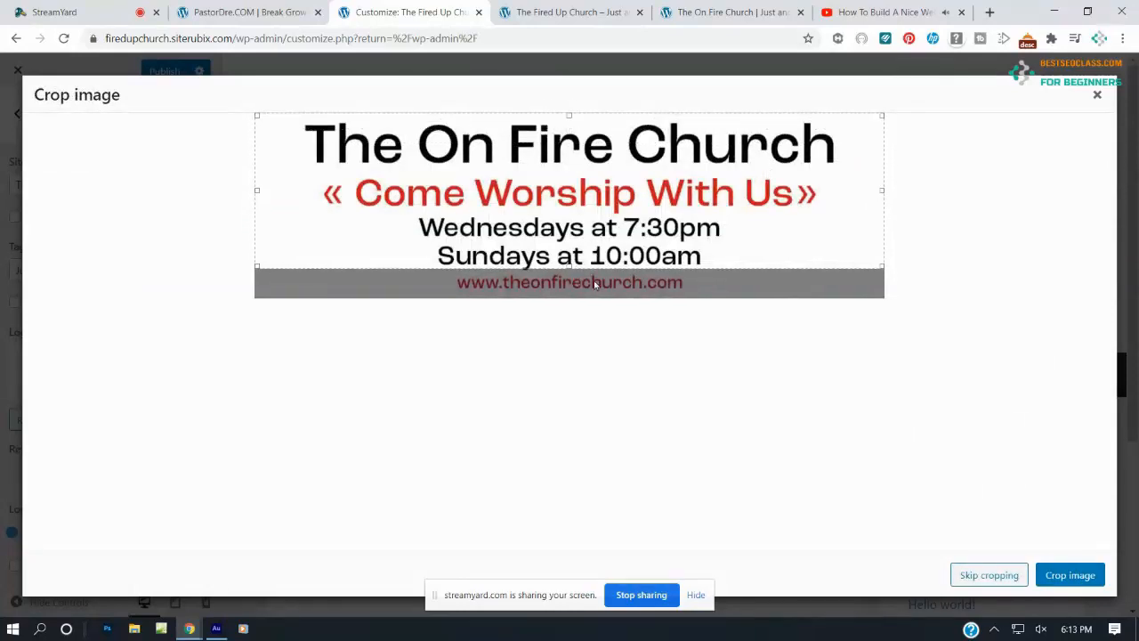
{"action": "left_click_drag", "start_coordinate": [571, 265], "coordinate": [571, 297]}
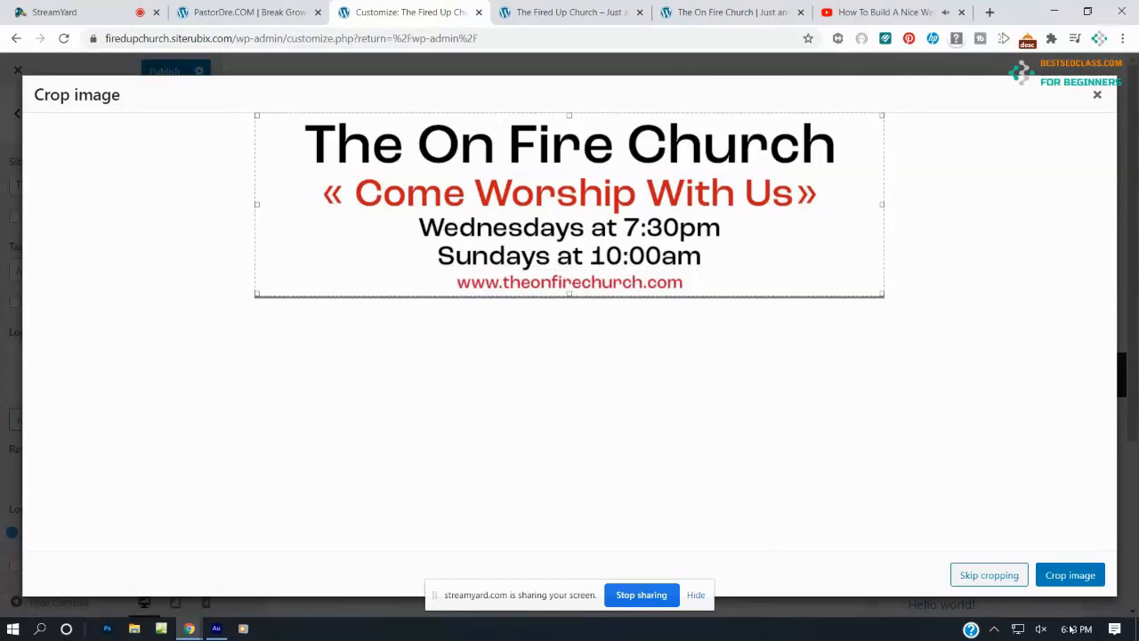
{"action": "left_click", "coordinate": [1088, 577]}
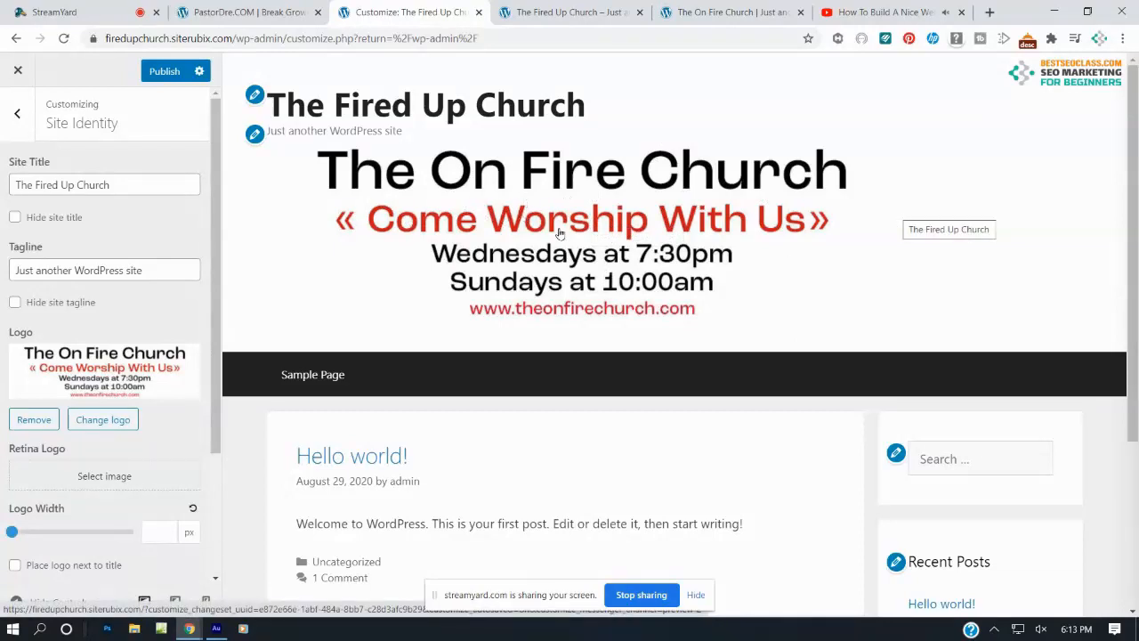
- Publish the new logo, then set Layout > Header alignment to Center and publish
{"action": "left_click", "coordinate": [165, 72]}
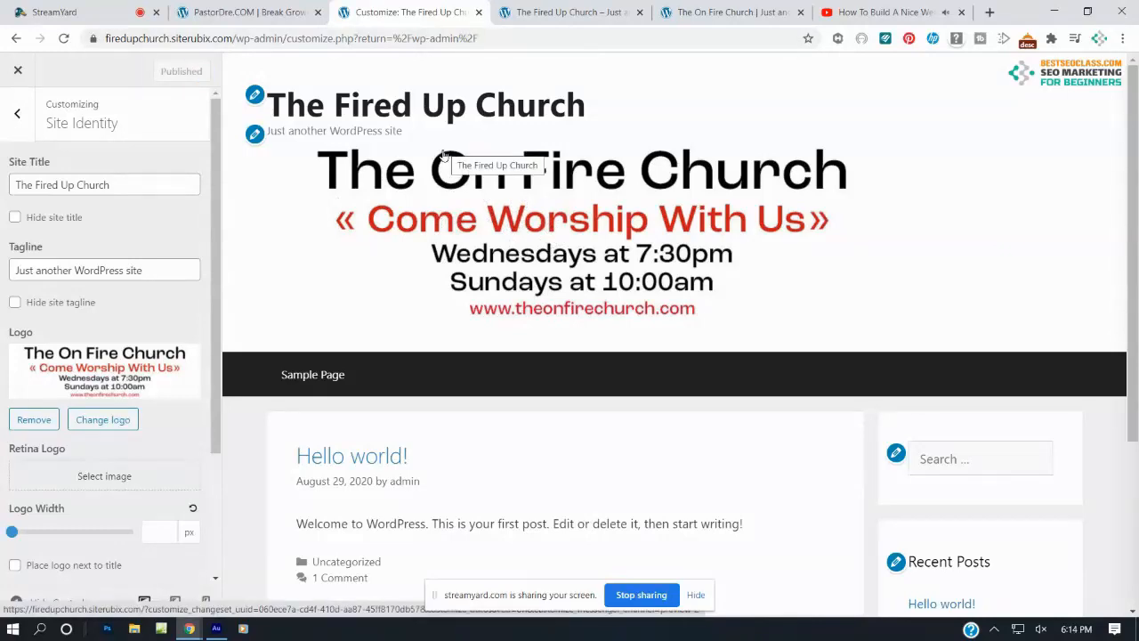
{"action": "left_click", "coordinate": [18, 113]}
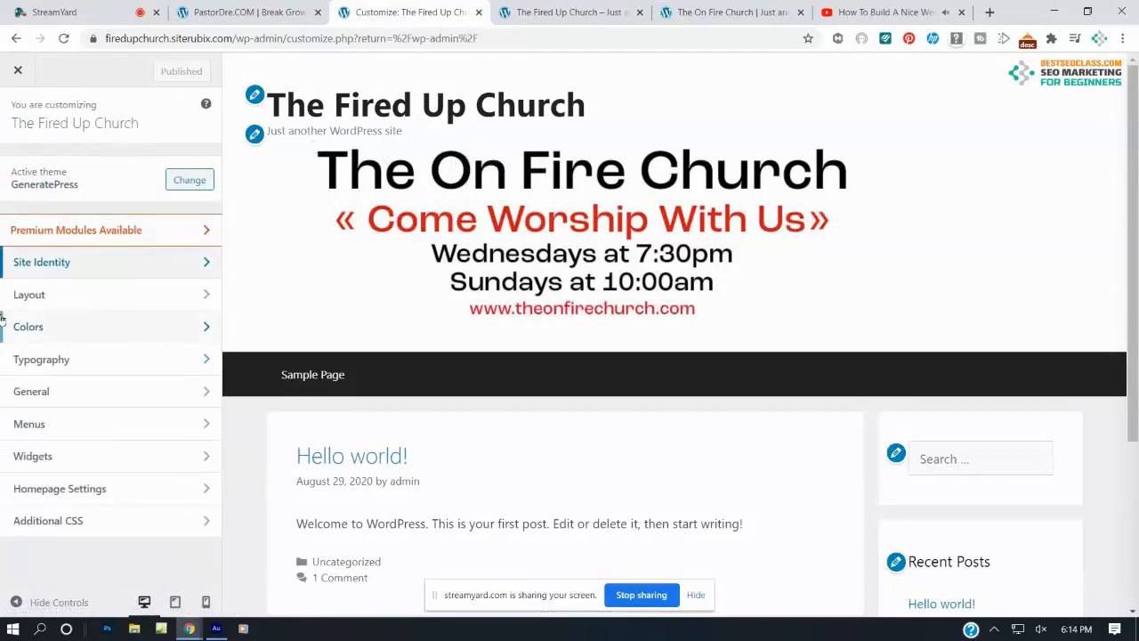
{"action": "left_click", "coordinate": [40, 296]}
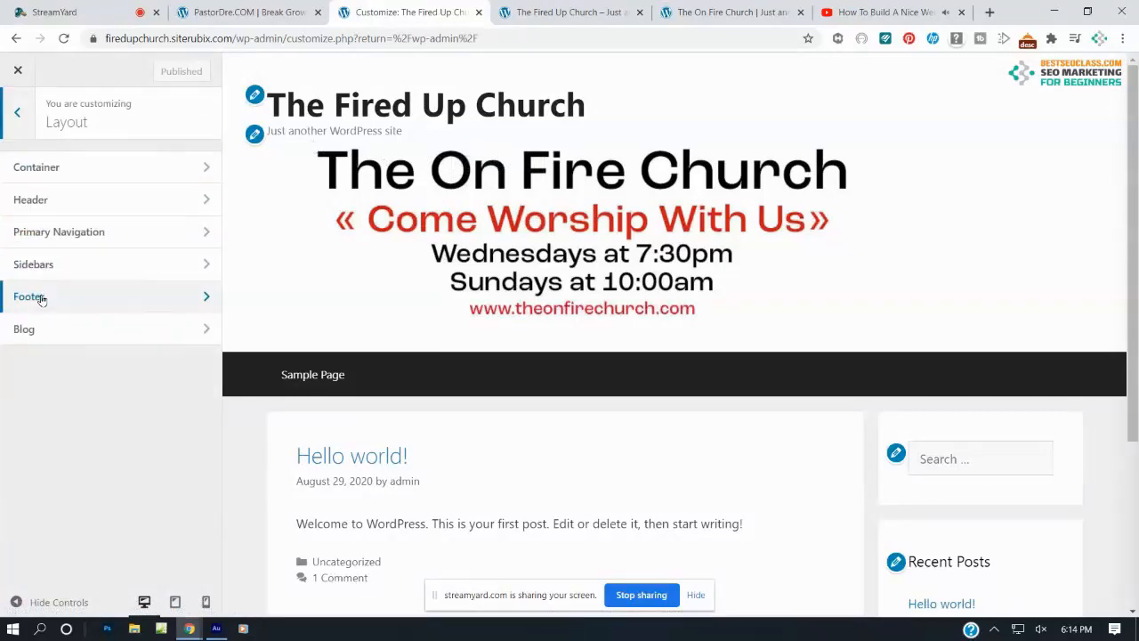
{"action": "left_click", "coordinate": [71, 200]}
{"action": "left_click", "coordinate": [94, 346]}
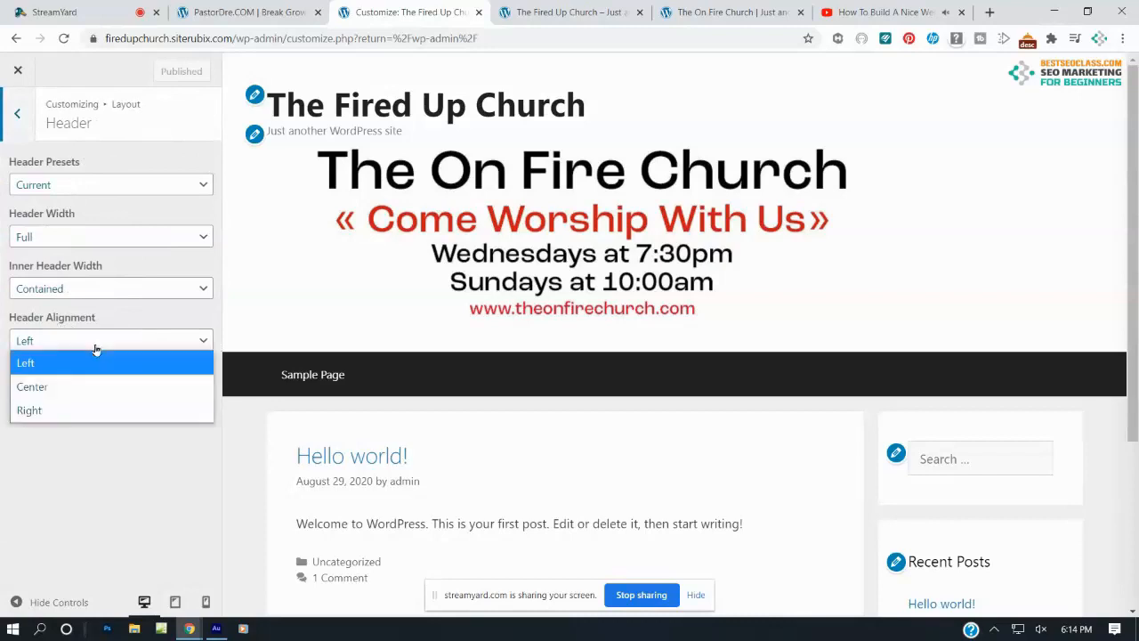
{"action": "left_click", "coordinate": [92, 386]}
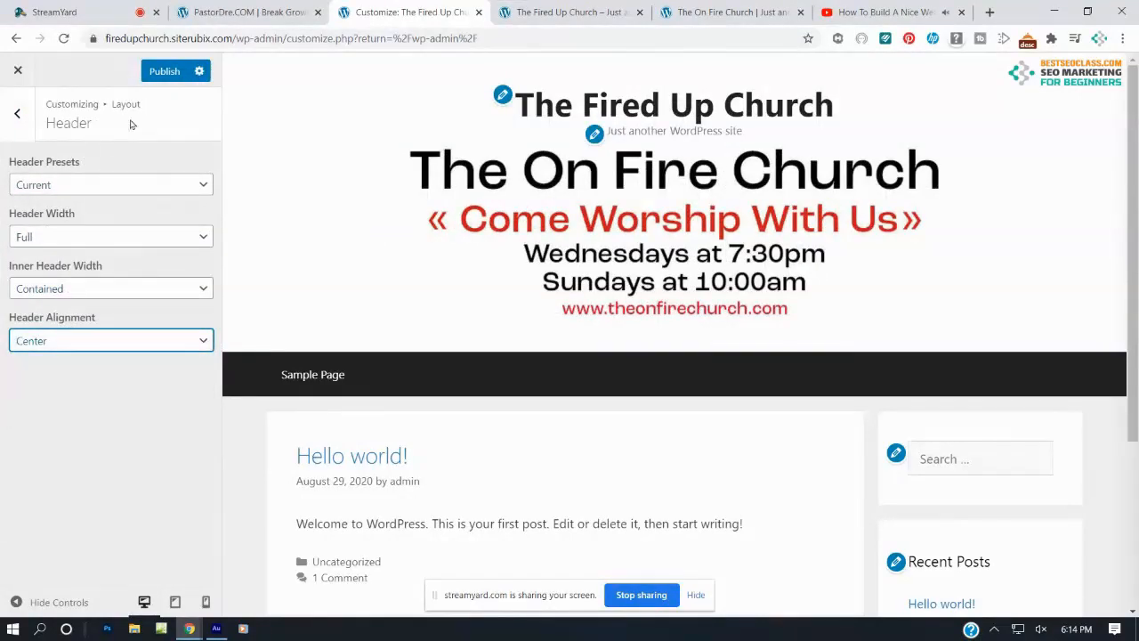
{"action": "left_click", "coordinate": [160, 72]}
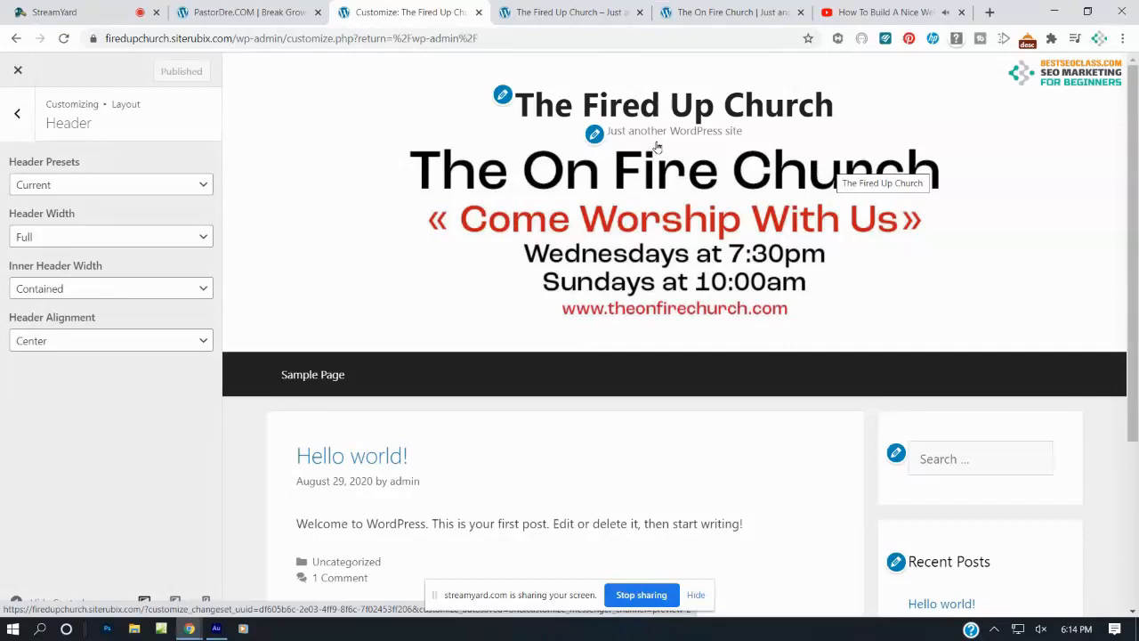
{"action": "left_click", "coordinate": [25, 119]}
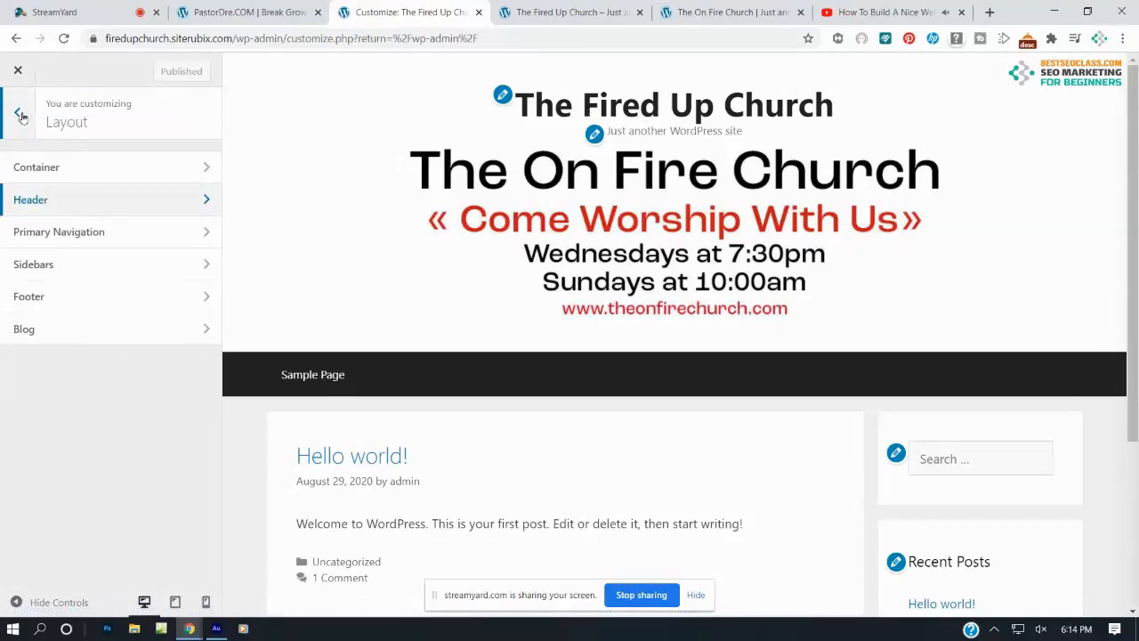
- Tick Hide site title and Hide site tagline in Site Identity, then publish
{"action": "left_click", "coordinate": [22, 116]}
{"action": "left_click", "coordinate": [84, 261]}
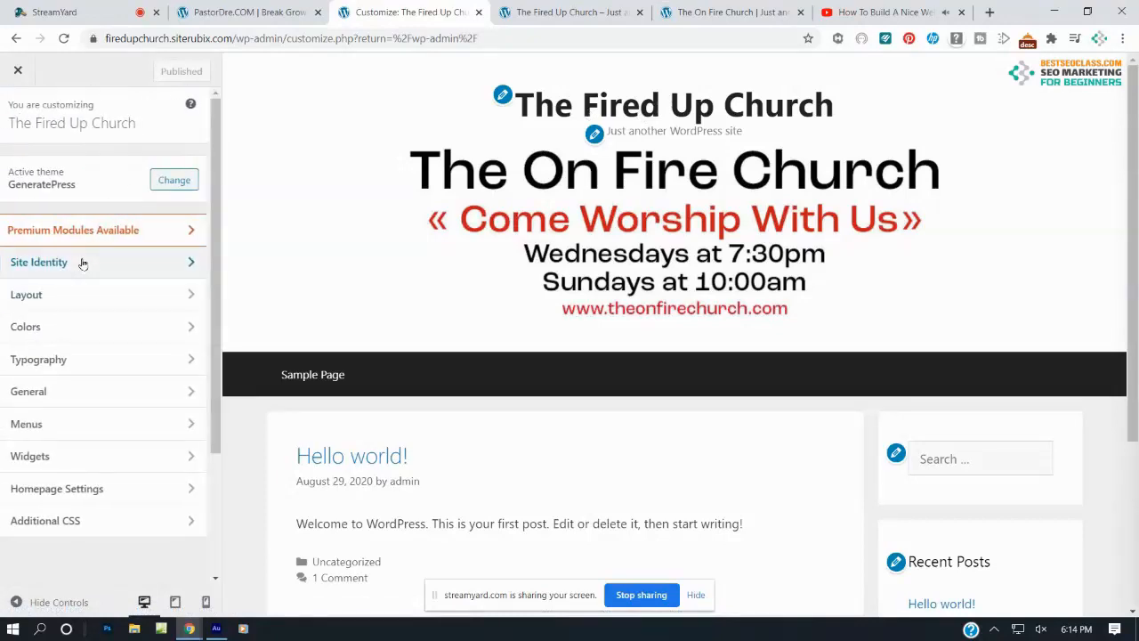
{"action": "left_click", "coordinate": [14, 217]}
{"action": "left_click", "coordinate": [13, 305]}
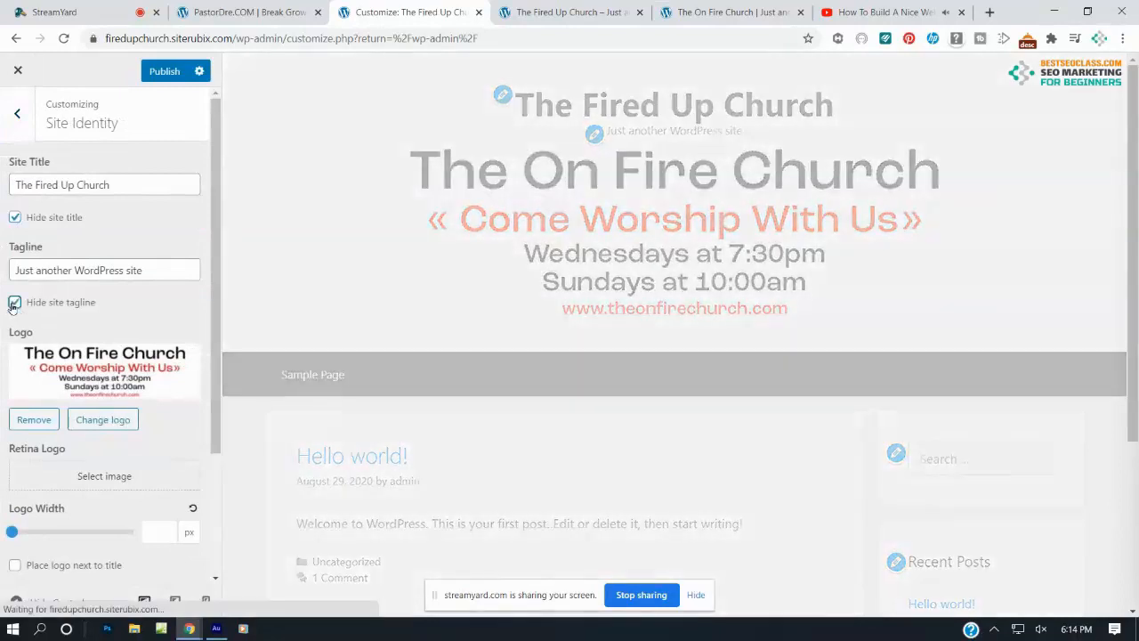
{"action": "left_click", "coordinate": [163, 76]}
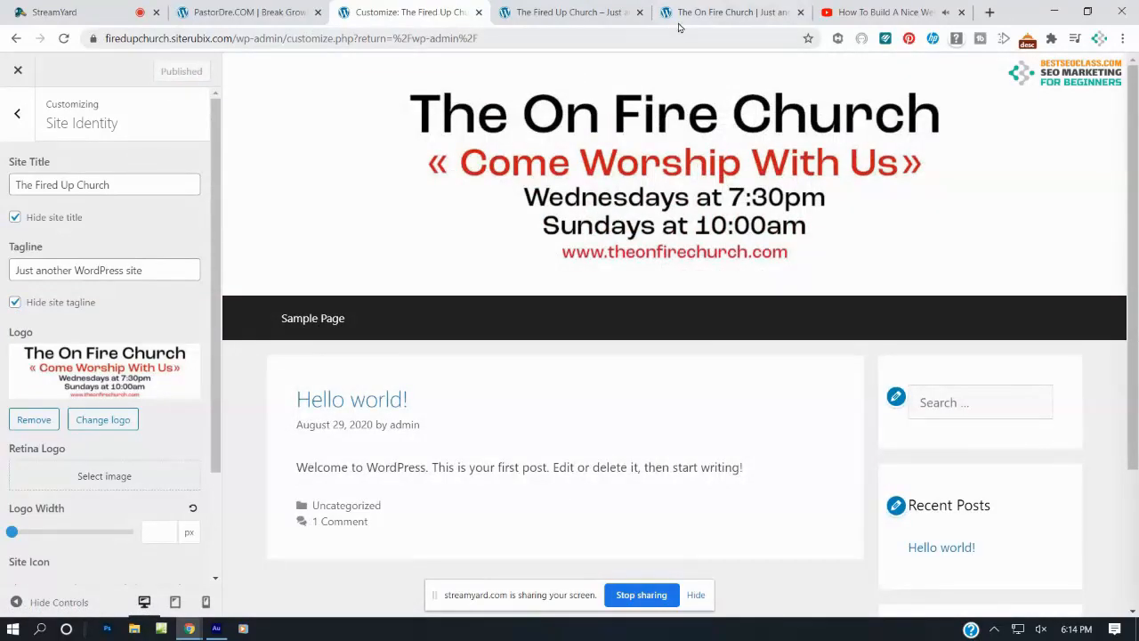
{"action": "left_click", "coordinate": [576, 11]}
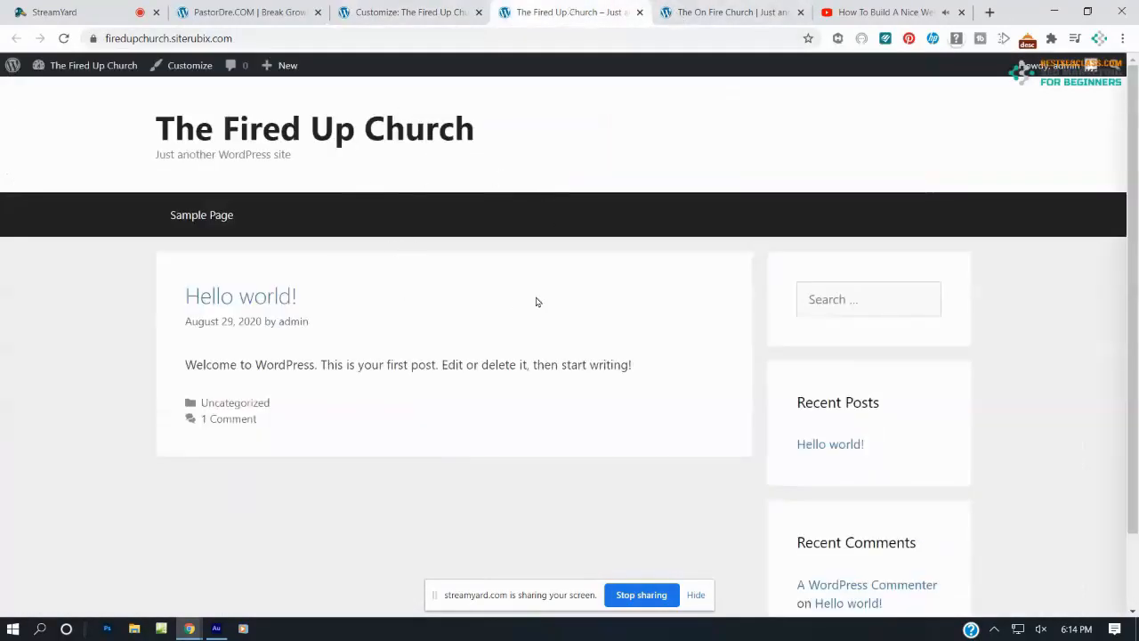
- Reload the live site, compare its banner-only header with On Fire Church, and return to the customizer
{"action": "left_click", "coordinate": [63, 39]}
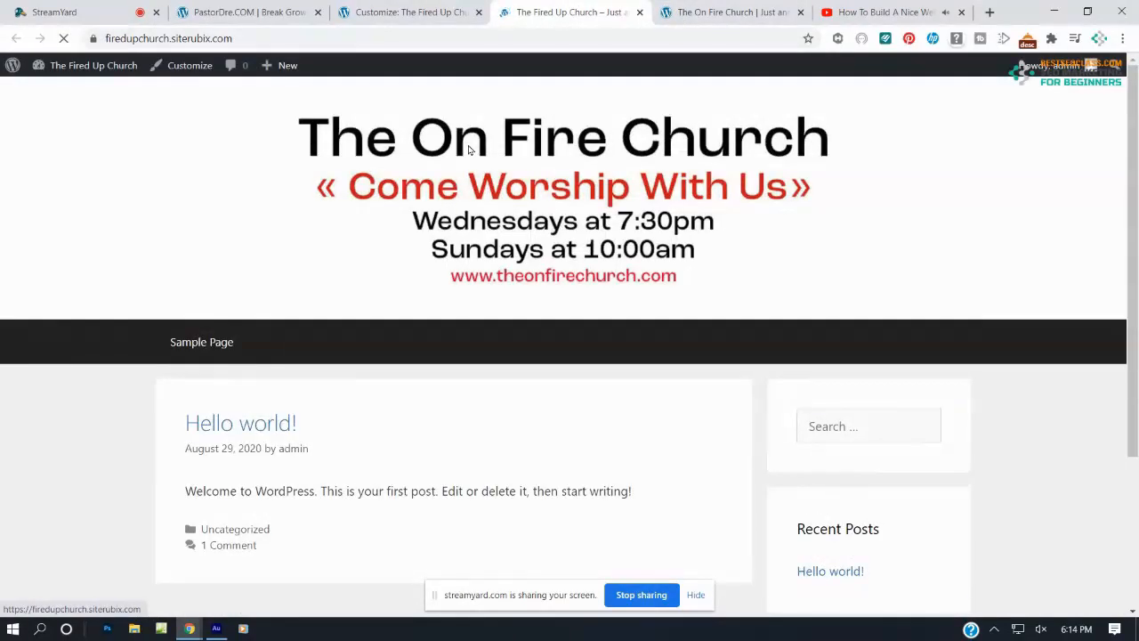
{"action": "left_click", "coordinate": [757, 10]}
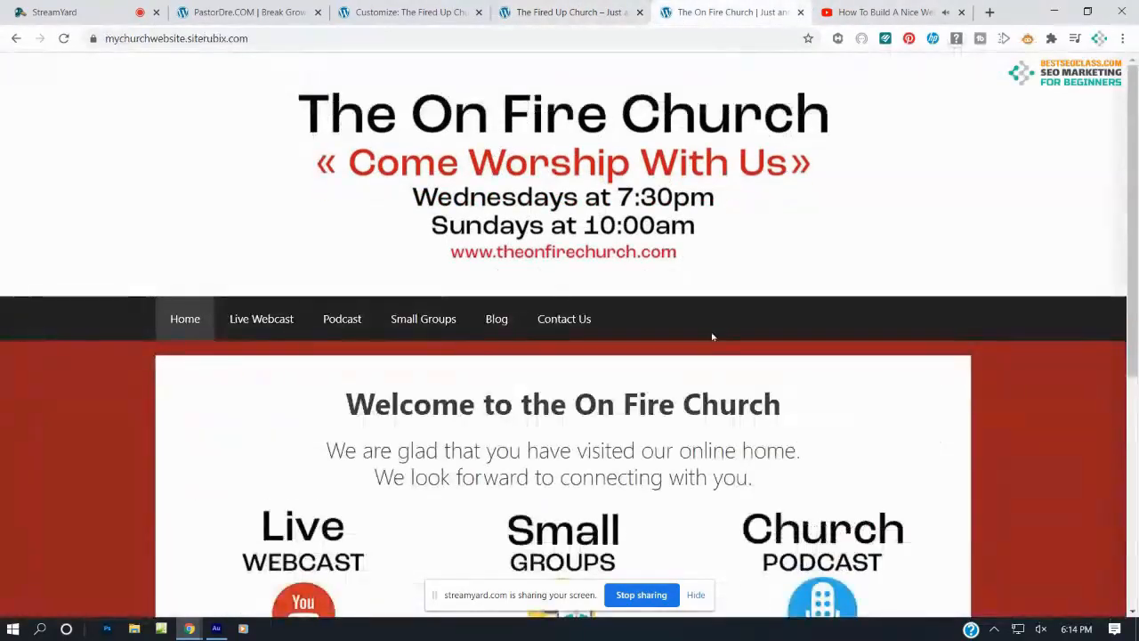
{"action": "scroll", "coordinate": [712, 337], "scroll_direction": "down", "scroll_amount": 5}
{"action": "scroll", "coordinate": [712, 336], "scroll_direction": "up", "scroll_amount": 5}
{"action": "left_click", "coordinate": [579, 11]}
{"action": "scroll", "coordinate": [626, 229], "scroll_direction": "down", "scroll_amount": 2}
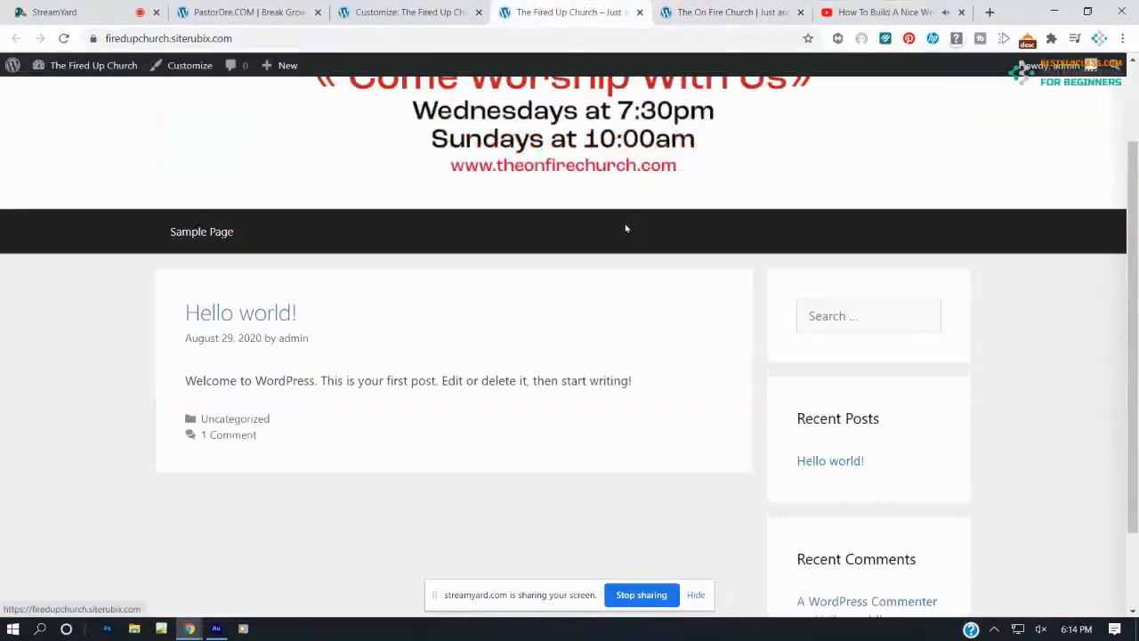
{"action": "scroll", "coordinate": [620, 223], "scroll_direction": "up", "scroll_amount": 2}
{"action": "left_click", "coordinate": [730, 12]}
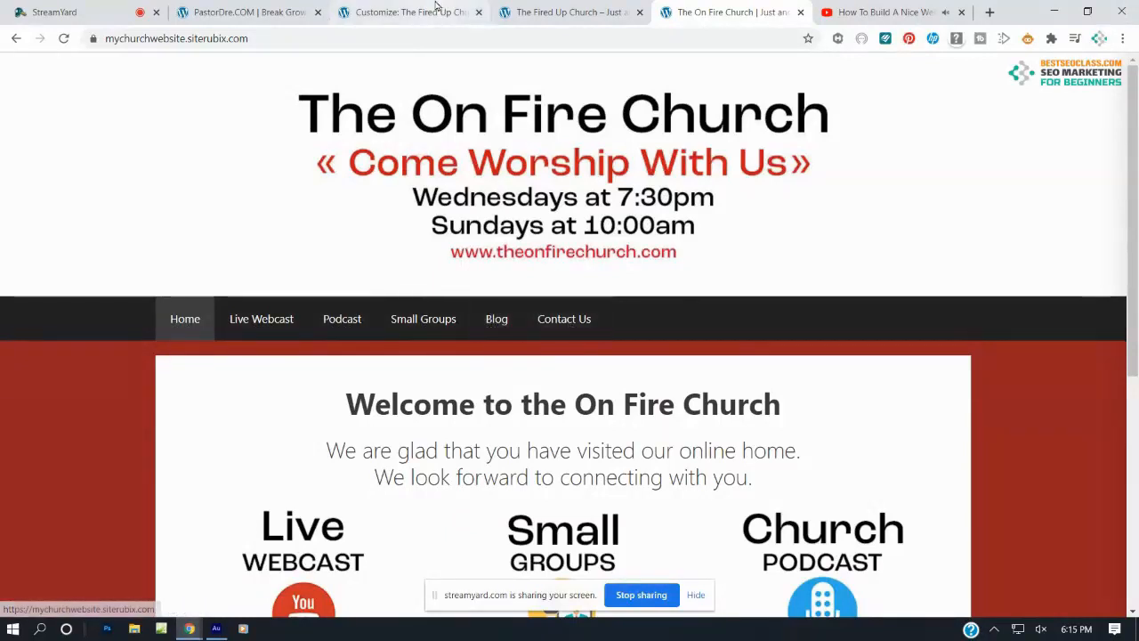
{"action": "left_click", "coordinate": [410, 12]}
{"action": "left_click", "coordinate": [16, 117]}
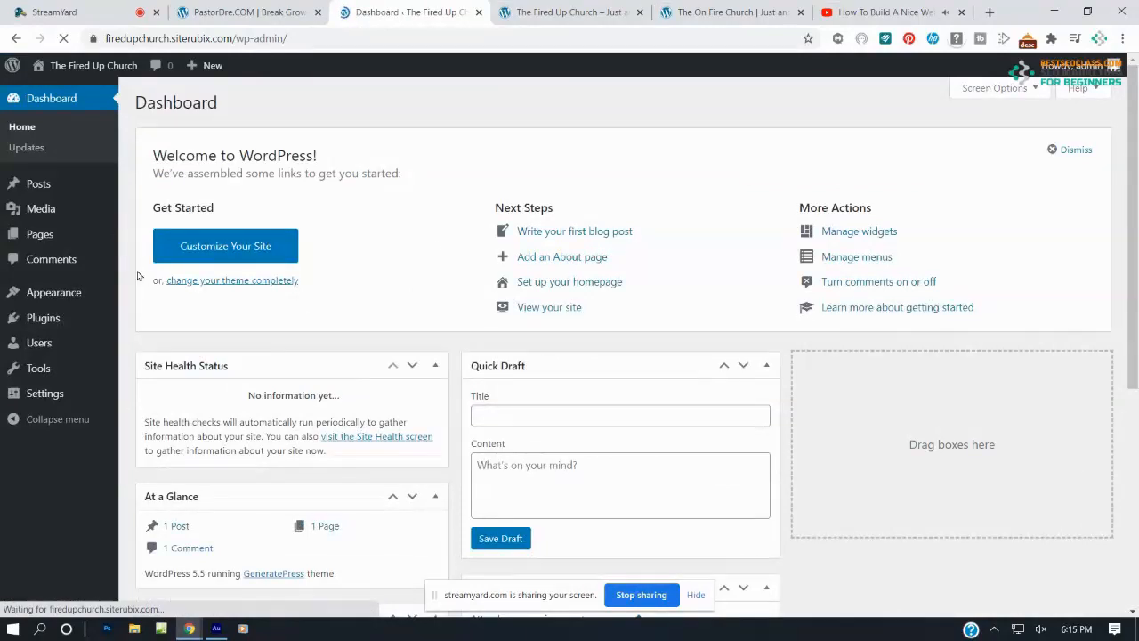
- Create and publish a new page titled 'Home'
{"action": "left_click", "coordinate": [42, 234]}
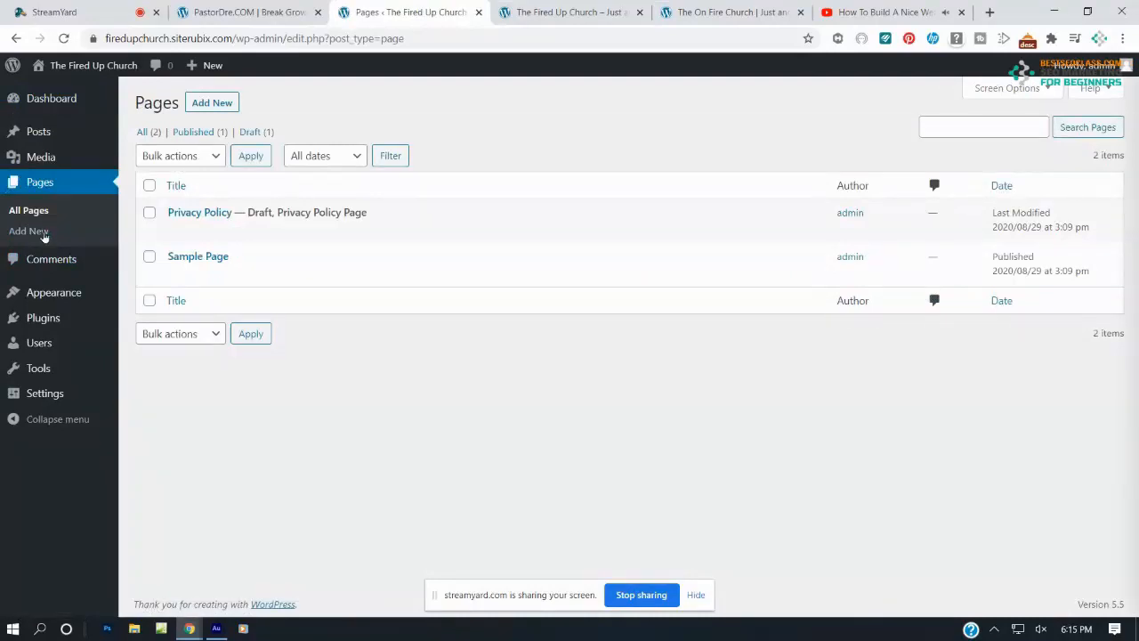
{"action": "left_click", "coordinate": [213, 111]}
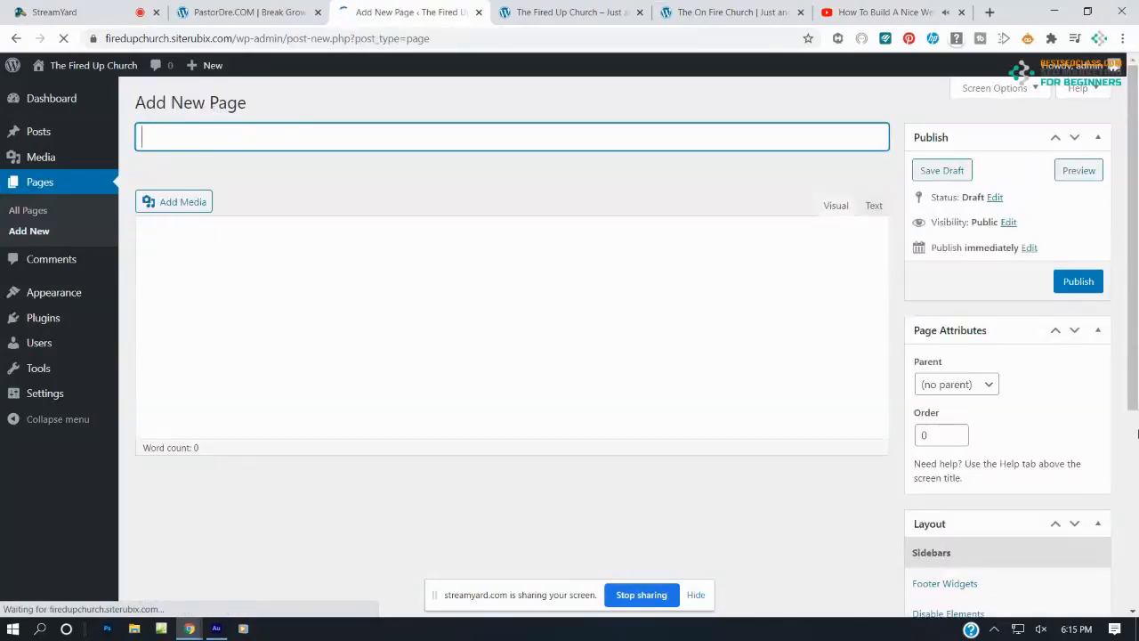
{"action": "type", "text": "O"}
{"action": "key", "text": "BackSpace"}
{"action": "type", "text": "N"}
{"action": "key", "text": "BackSpace"}
{"action": "type", "text": "Home"}
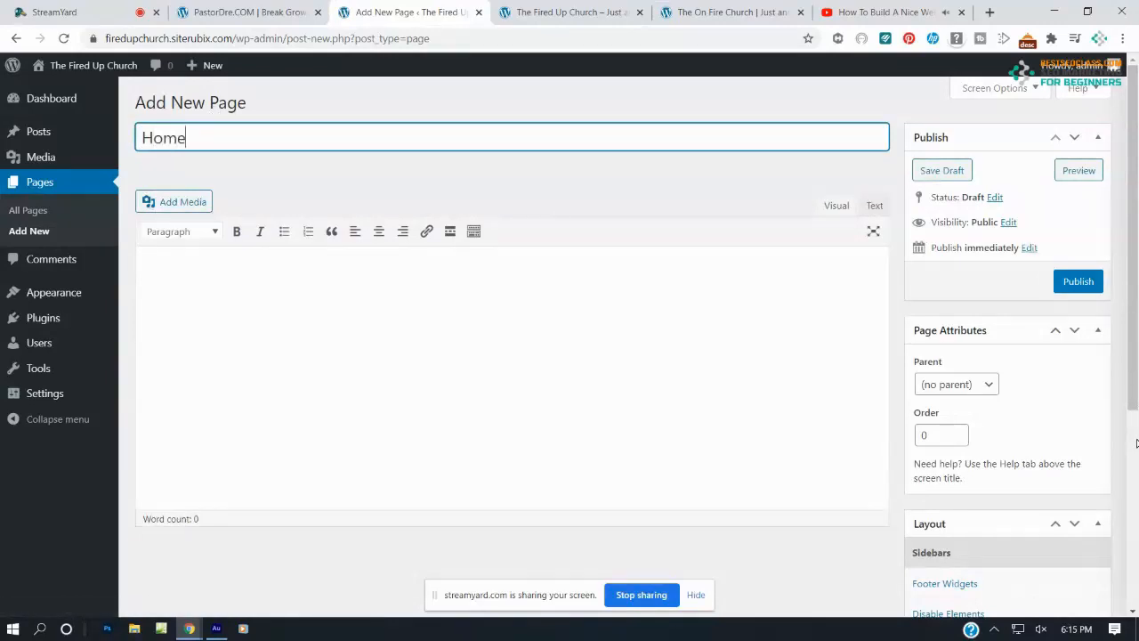
{"action": "left_click", "coordinate": [1064, 284]}
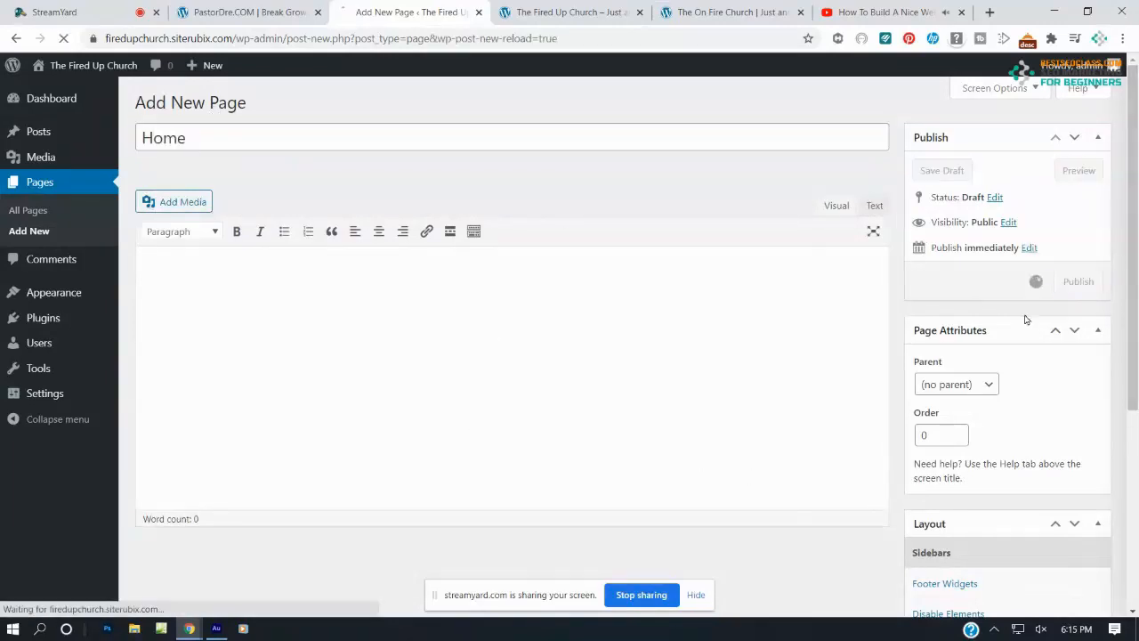
- Publish a 'Live Webcast' page, then start a new page titled 'Blog'
{"action": "left_click", "coordinate": [248, 105]}
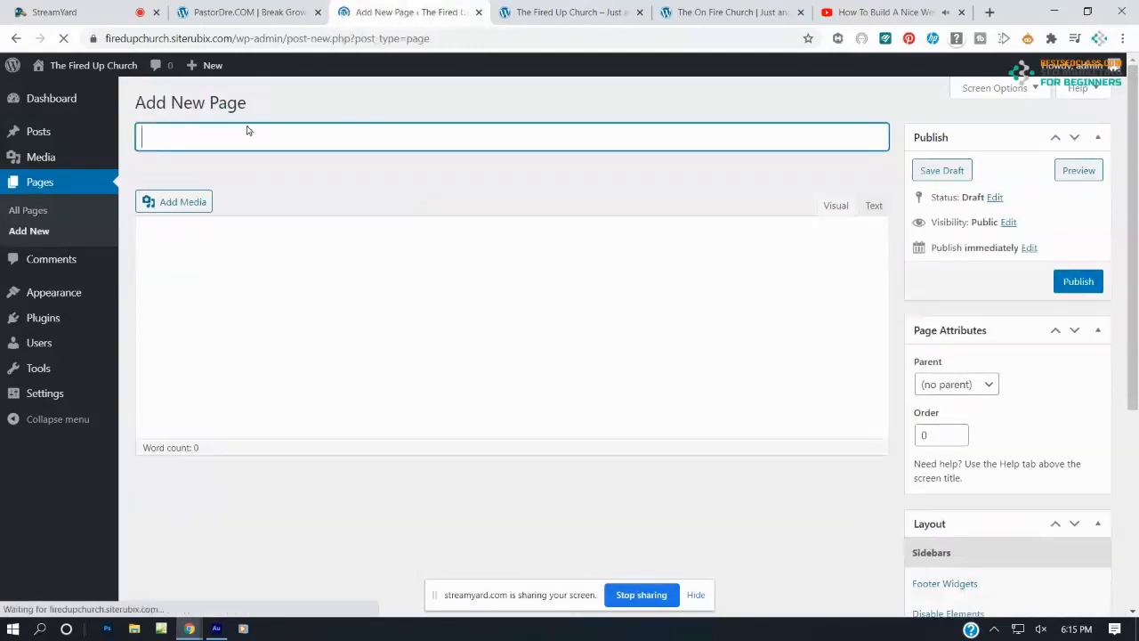
{"action": "type", "text": "Liv"}
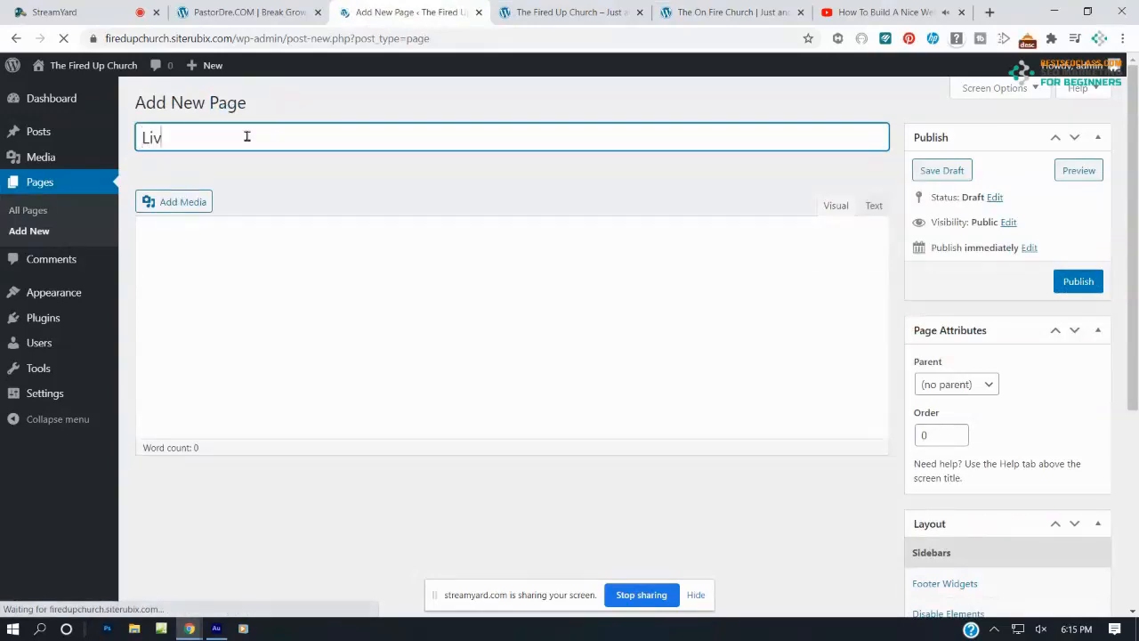
{"action": "scroll", "coordinate": [247, 136], "scroll_direction": "down", "scroll_amount": 4}
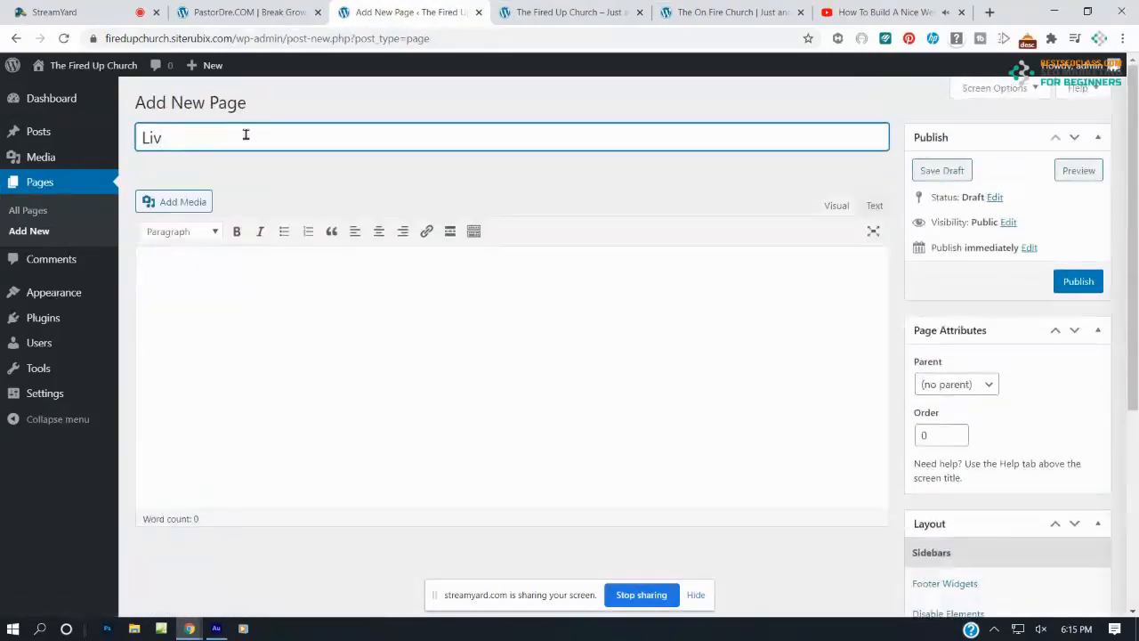
{"action": "type", "text": "e Wb"}
{"action": "left_click", "coordinate": [1077, 283]}
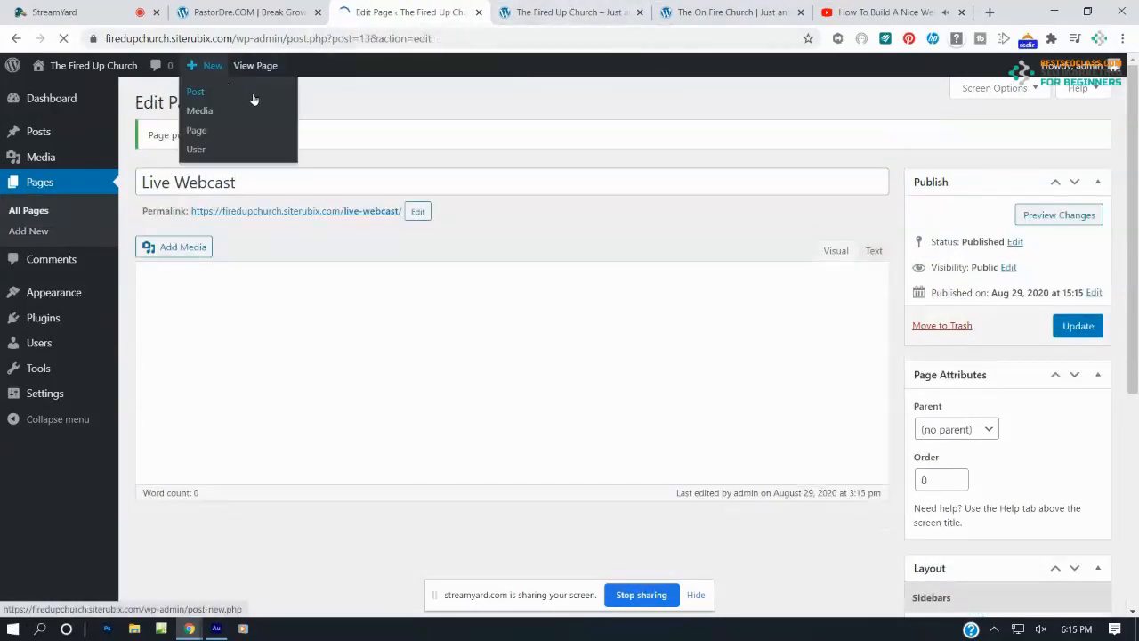
{"action": "left_click", "coordinate": [251, 102]}
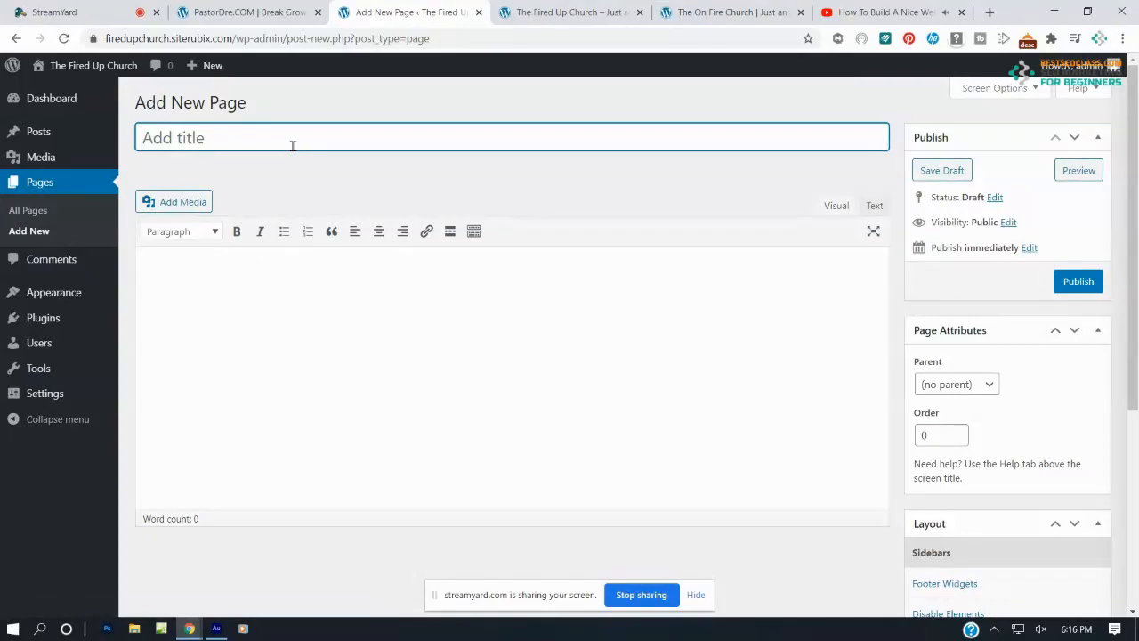
{"action": "type", "text": "Blog"}
- Publish the Blog page, then create and publish a page titled 'Podcast'
{"action": "left_click", "coordinate": [1068, 283]}
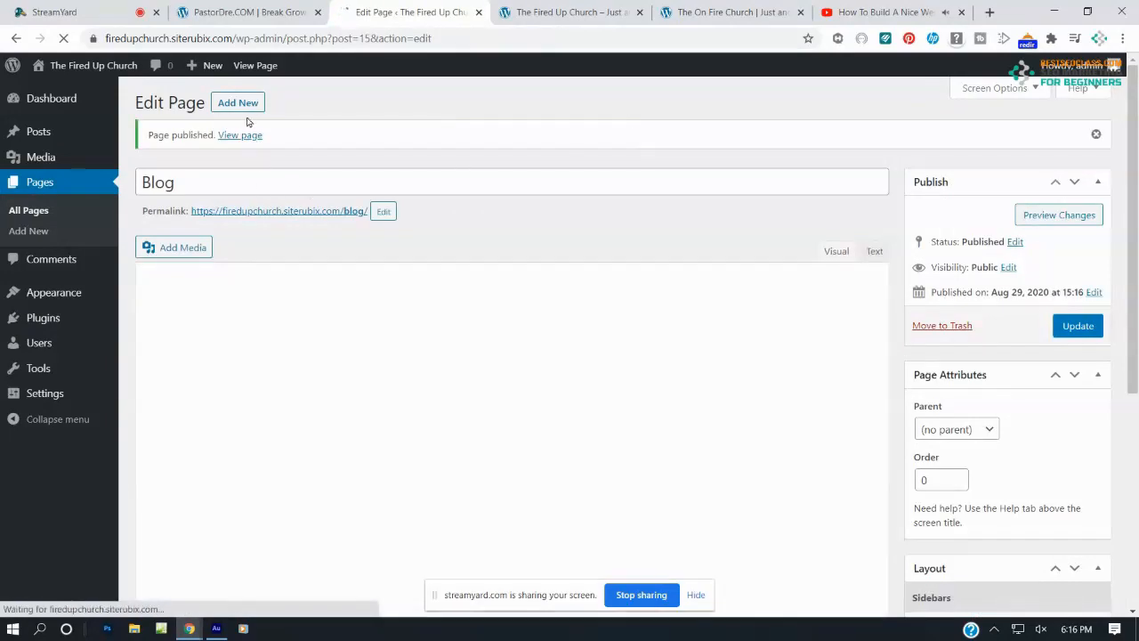
{"action": "left_click", "coordinate": [686, 18]}
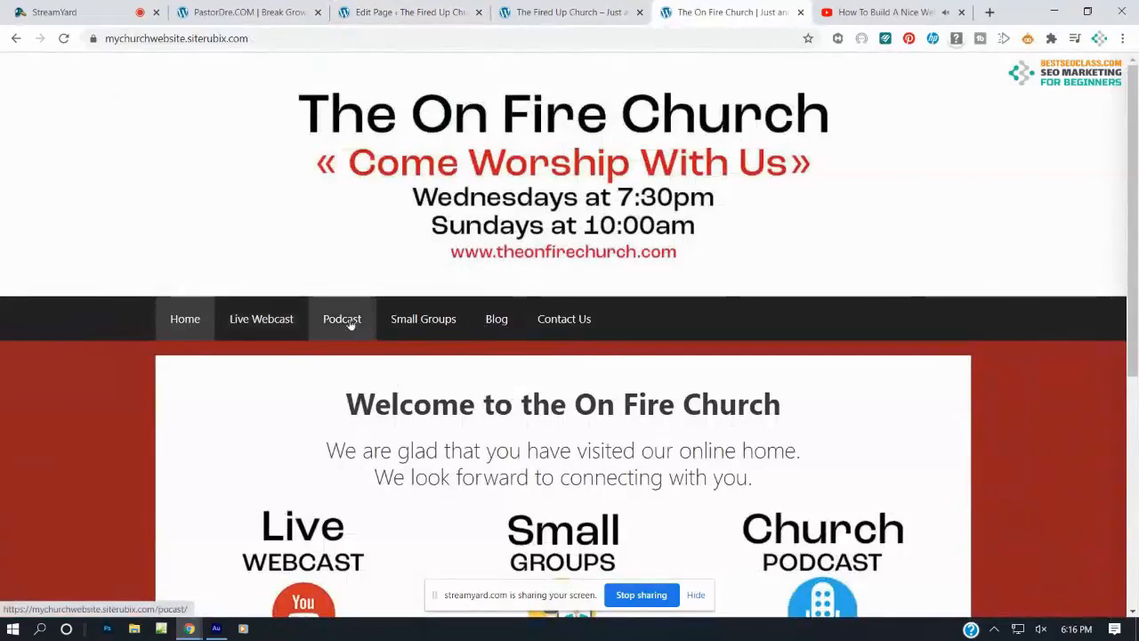
{"action": "left_click", "coordinate": [391, 11]}
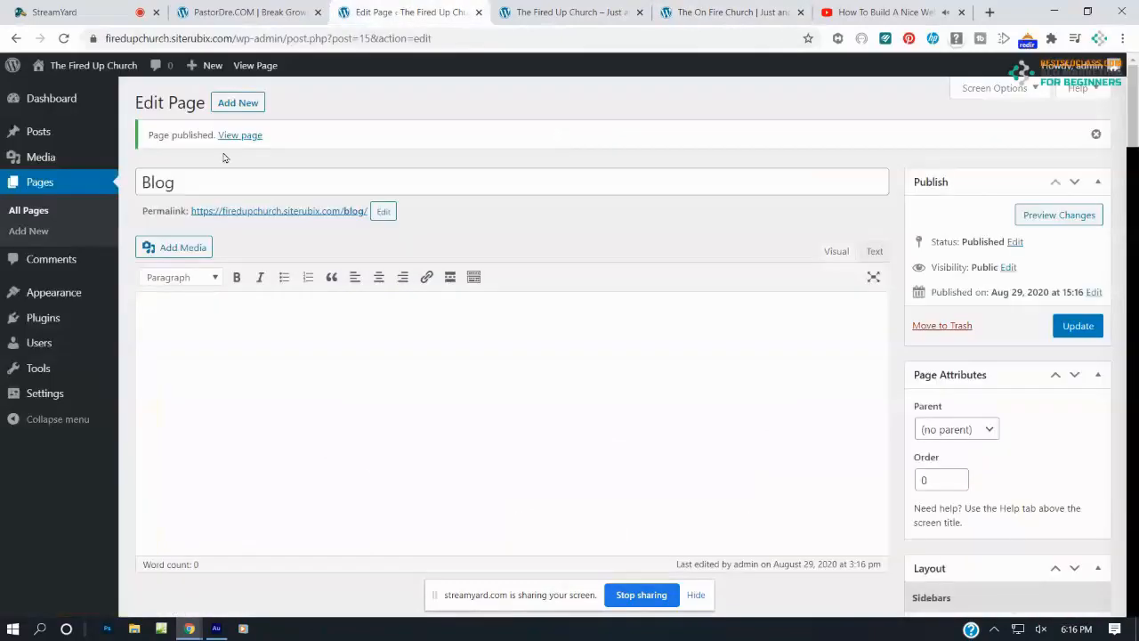
{"action": "left_click", "coordinate": [235, 104]}
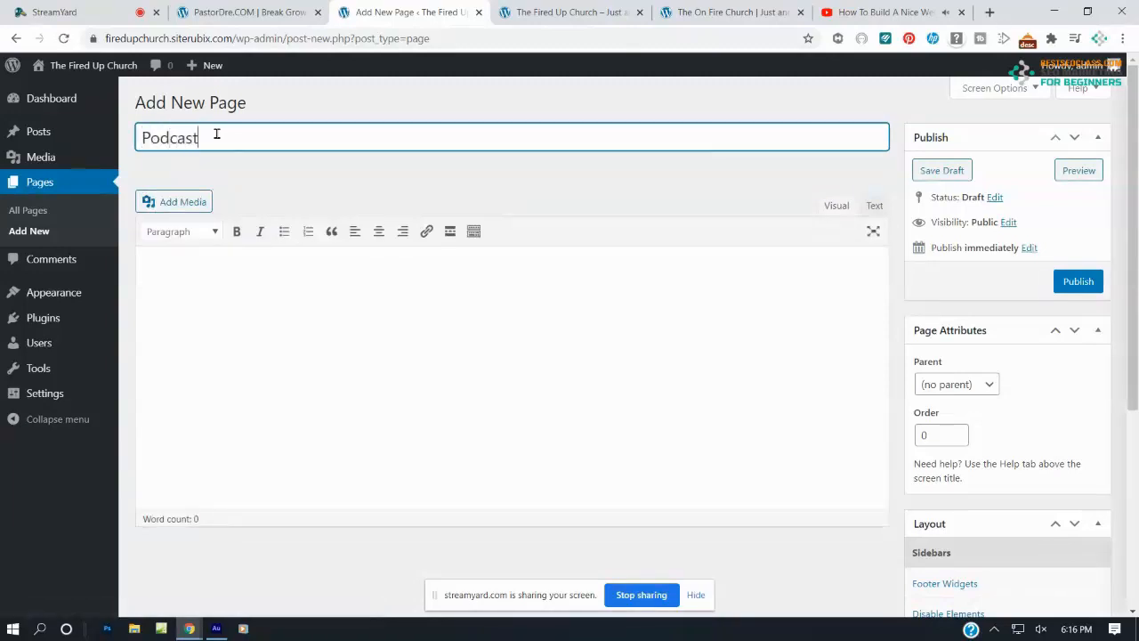
{"action": "left_click", "coordinate": [1068, 283]}
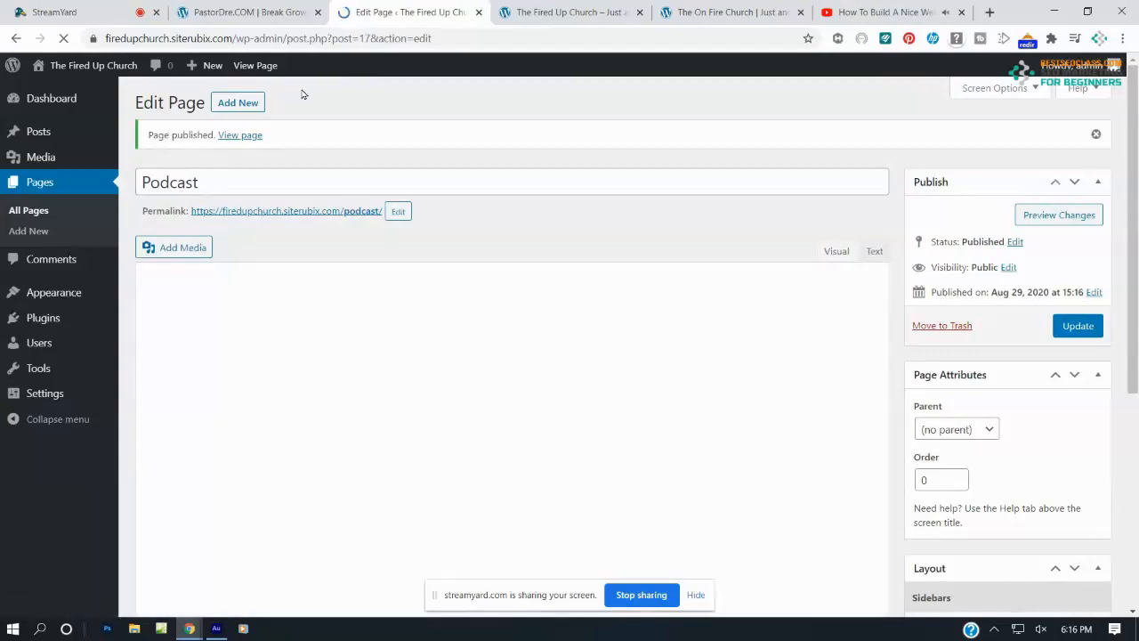
- Create and publish a new page titled 'Contact Us'
{"action": "left_click", "coordinate": [242, 106]}
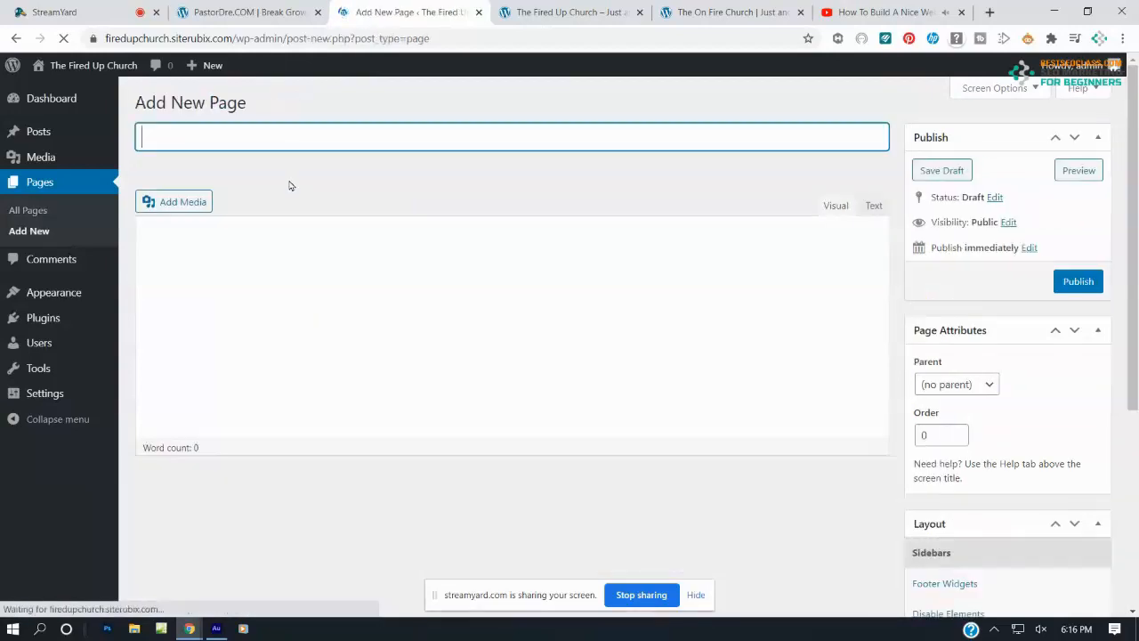
{"action": "type", "text": "Contac"}
{"action": "scroll", "coordinate": [281, 137], "scroll_direction": "down", "scroll_amount": 3}
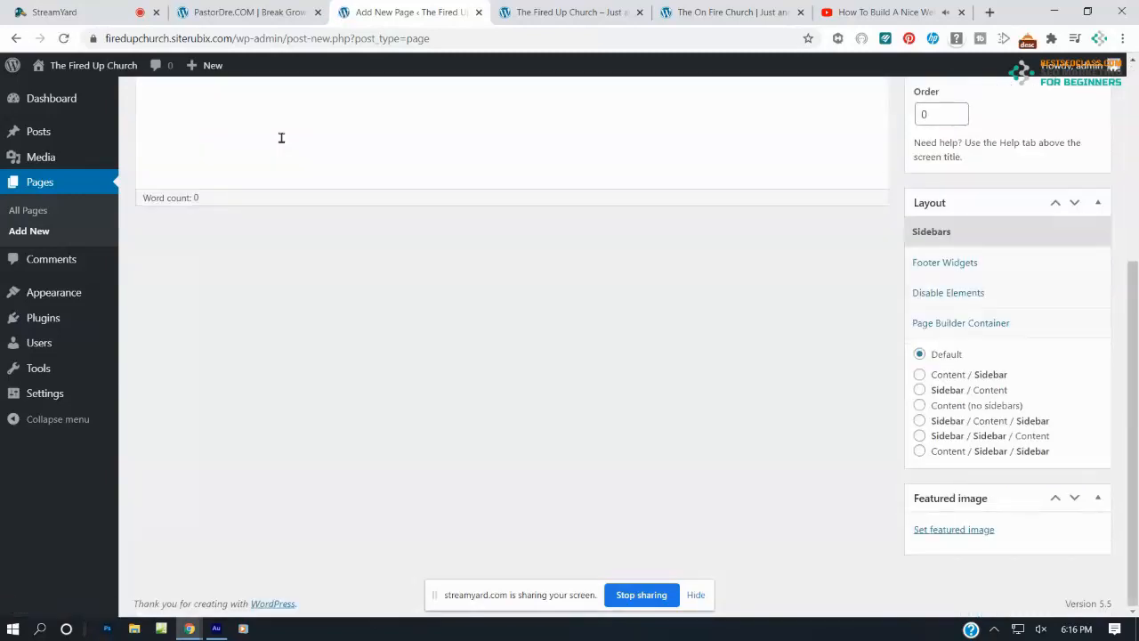
{"action": "type", "text": "U"}
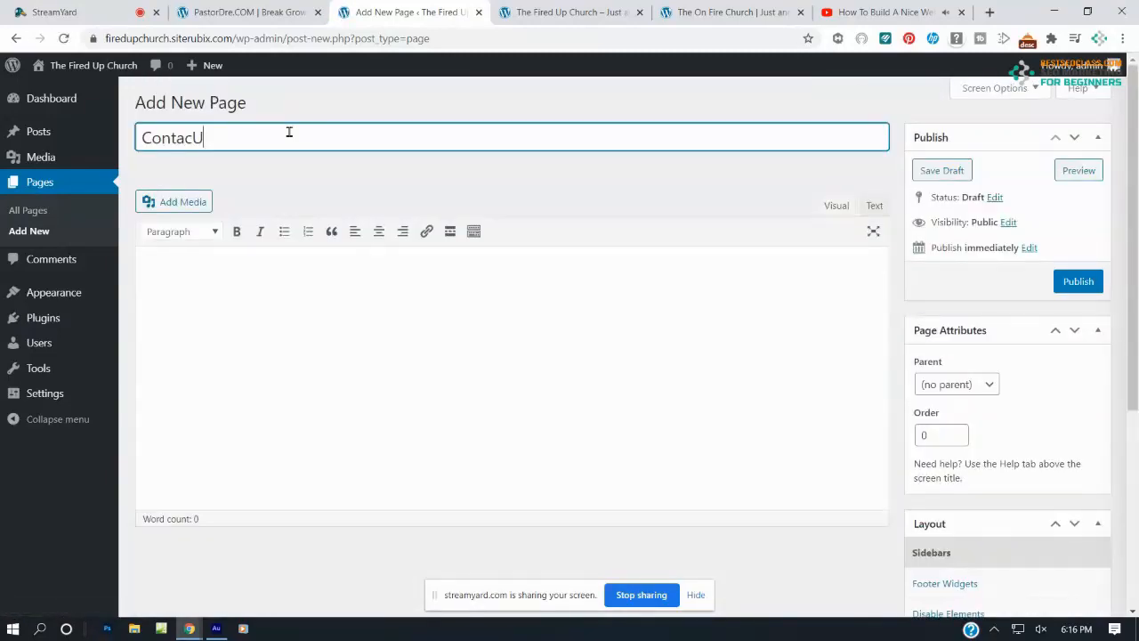
{"action": "key", "text": "BackSpace"}
{"action": "type", "text": "t Us"}
{"action": "left_click", "coordinate": [1084, 281]}
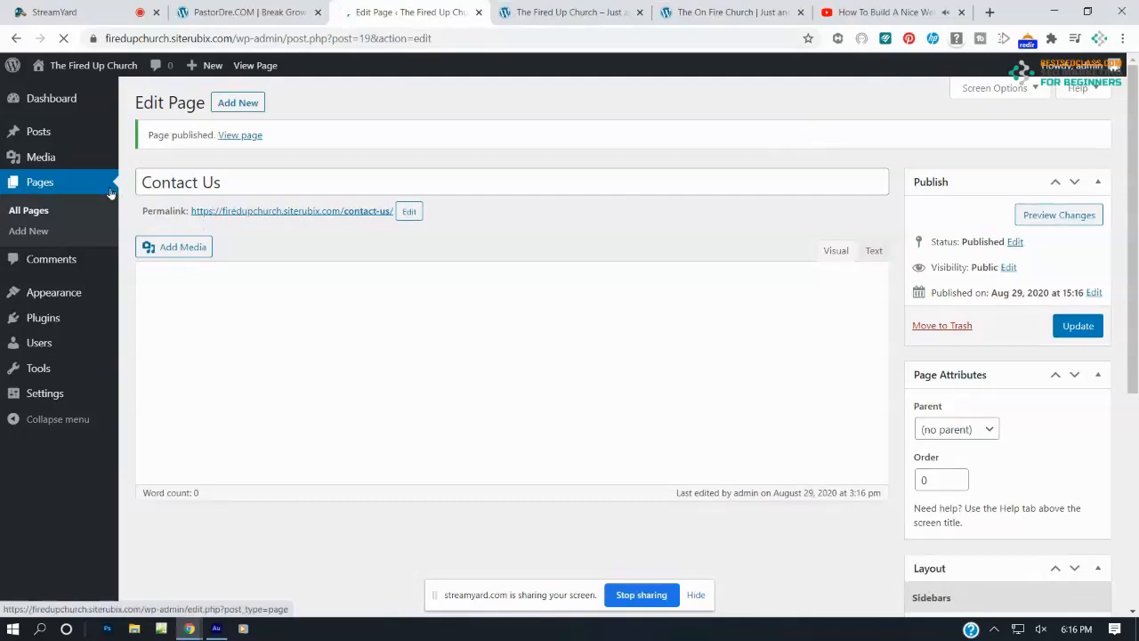
- Check All Pages for the seven pages against the On Fire Church menu
{"action": "left_click", "coordinate": [62, 182]}
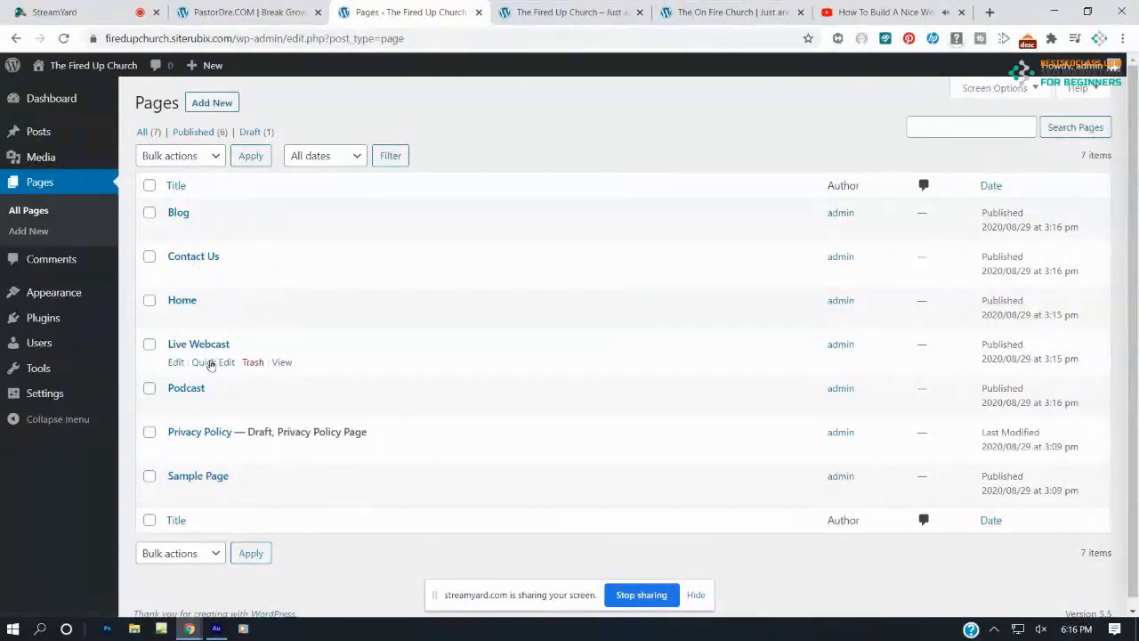
{"action": "left_click", "coordinate": [703, 12]}
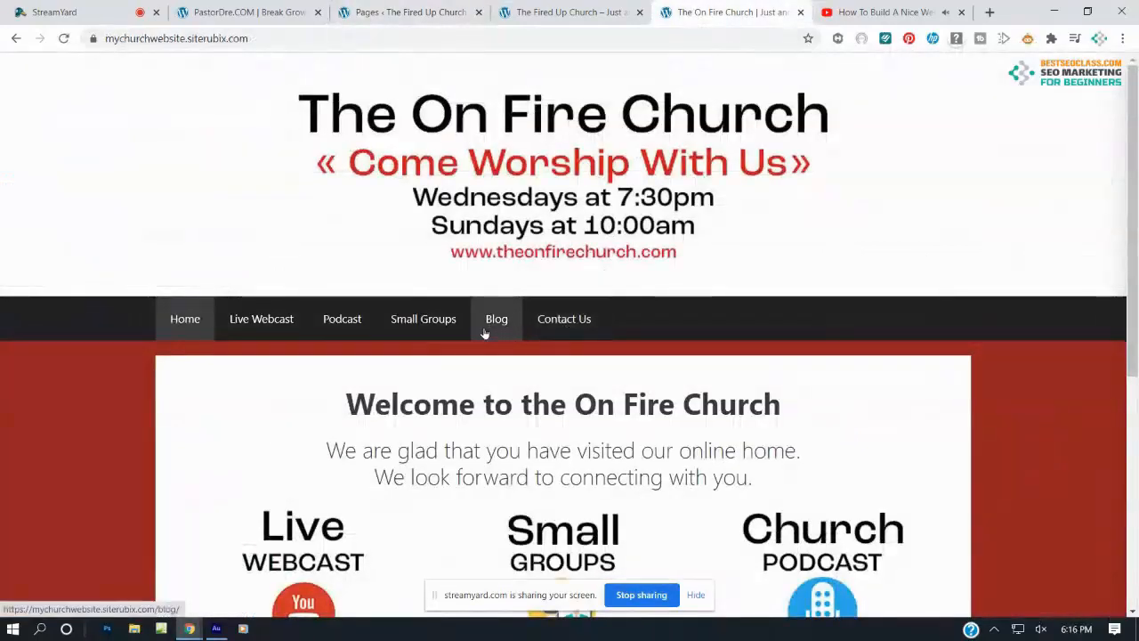
{"action": "left_click", "coordinate": [407, 11]}
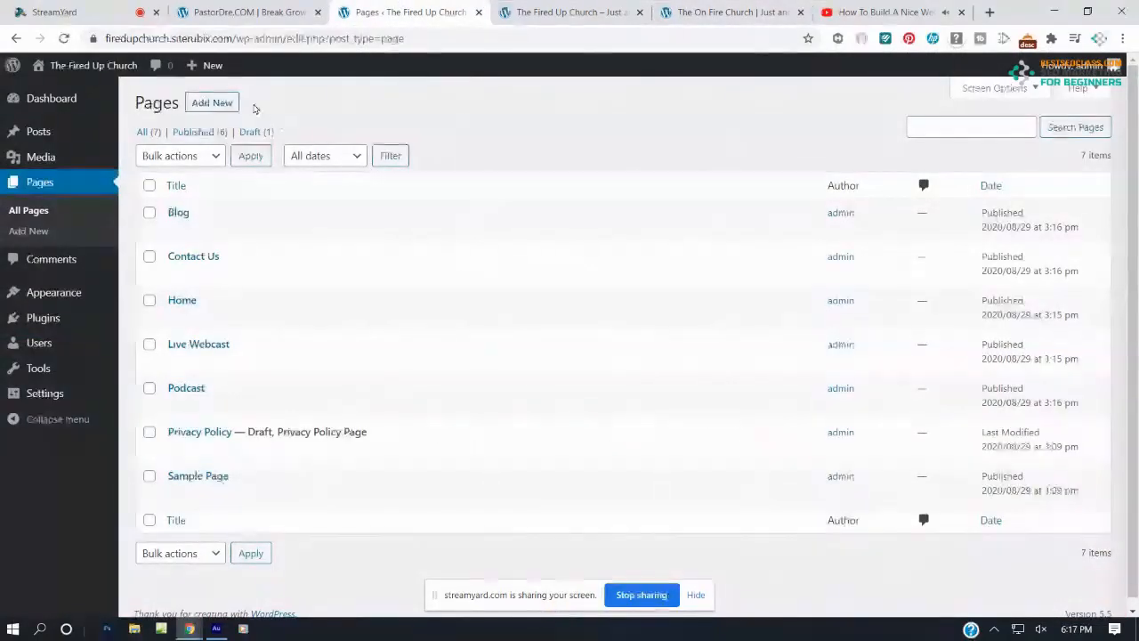
- Create and publish a new page titled 'Small Groups'
{"action": "left_click", "coordinate": [204, 103]}
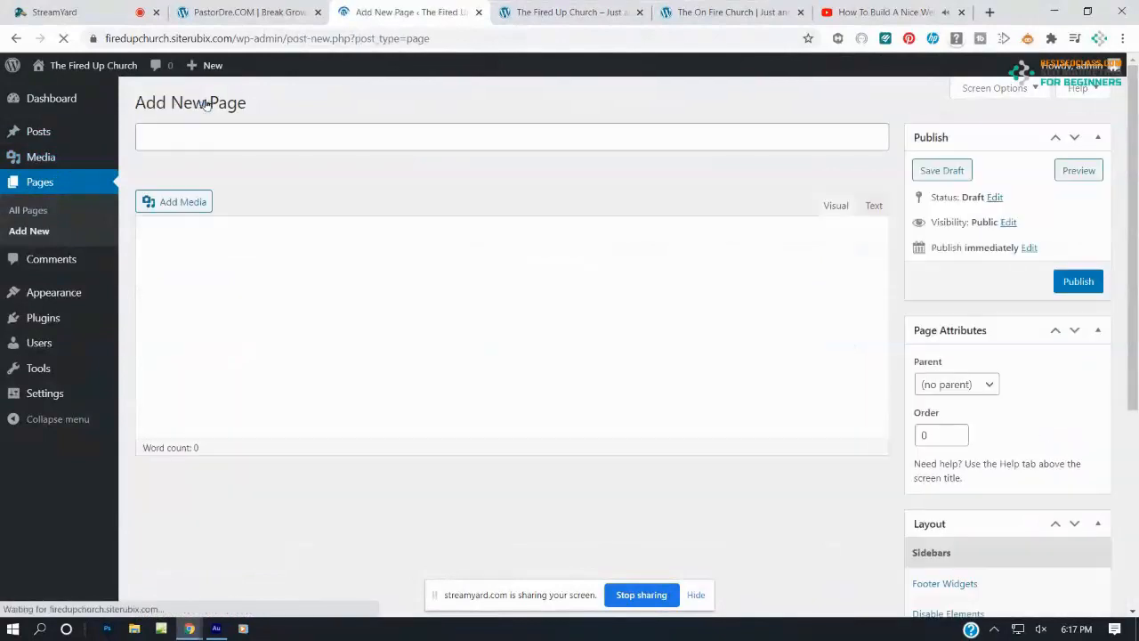
{"action": "type", "text": "Small Groups"}
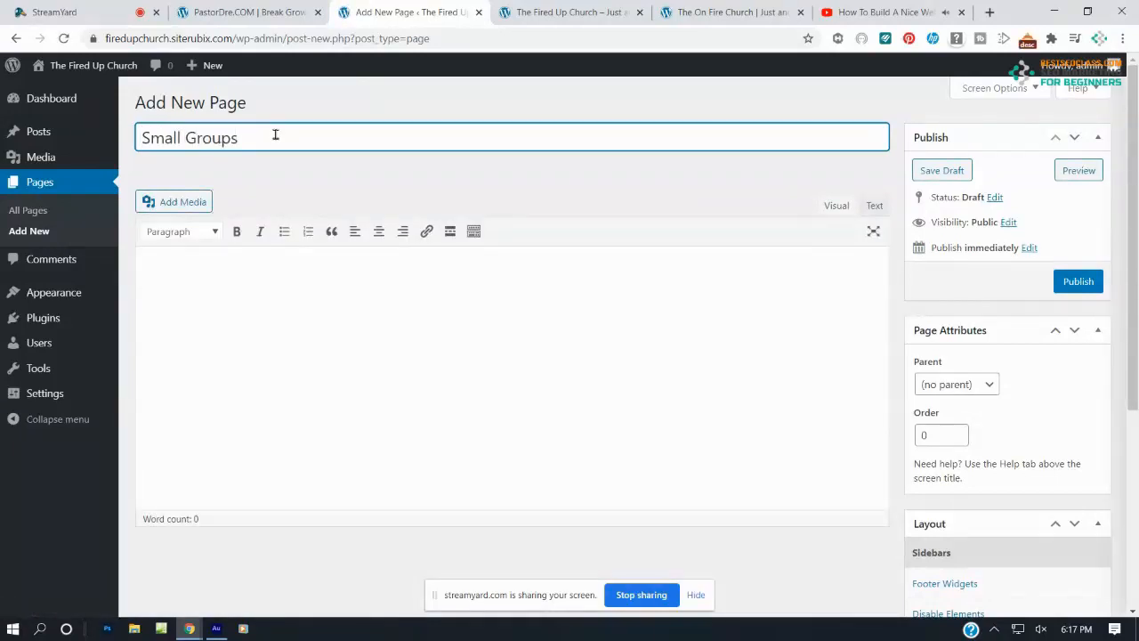
{"action": "left_click", "coordinate": [1081, 281]}
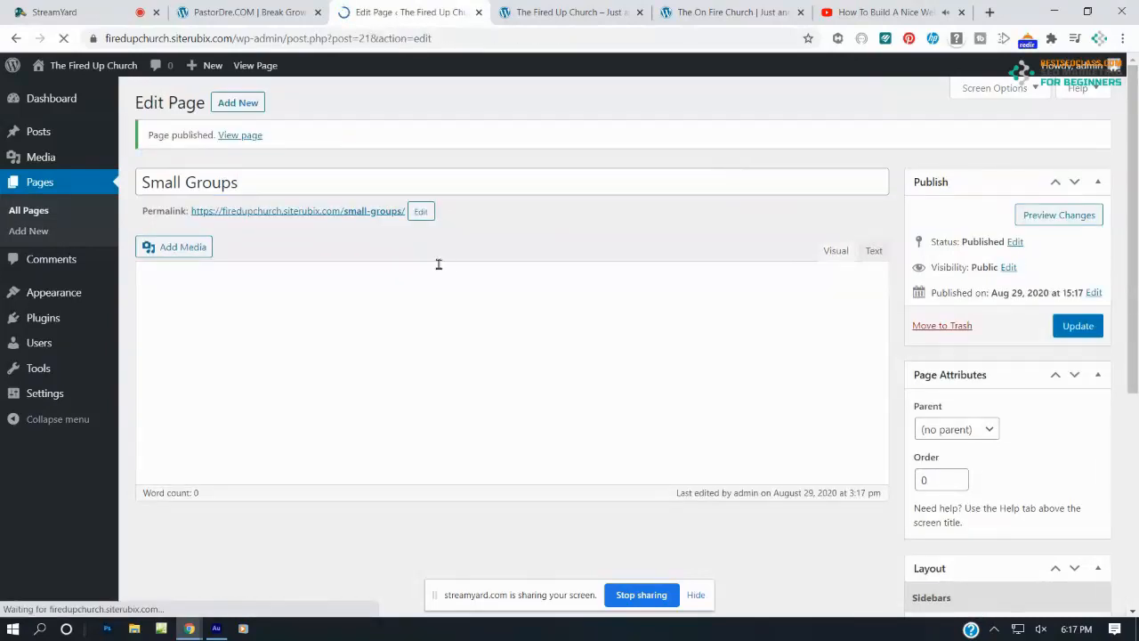
- Reload the live site so Small Groups shows in its menu
{"action": "left_click", "coordinate": [560, 12]}
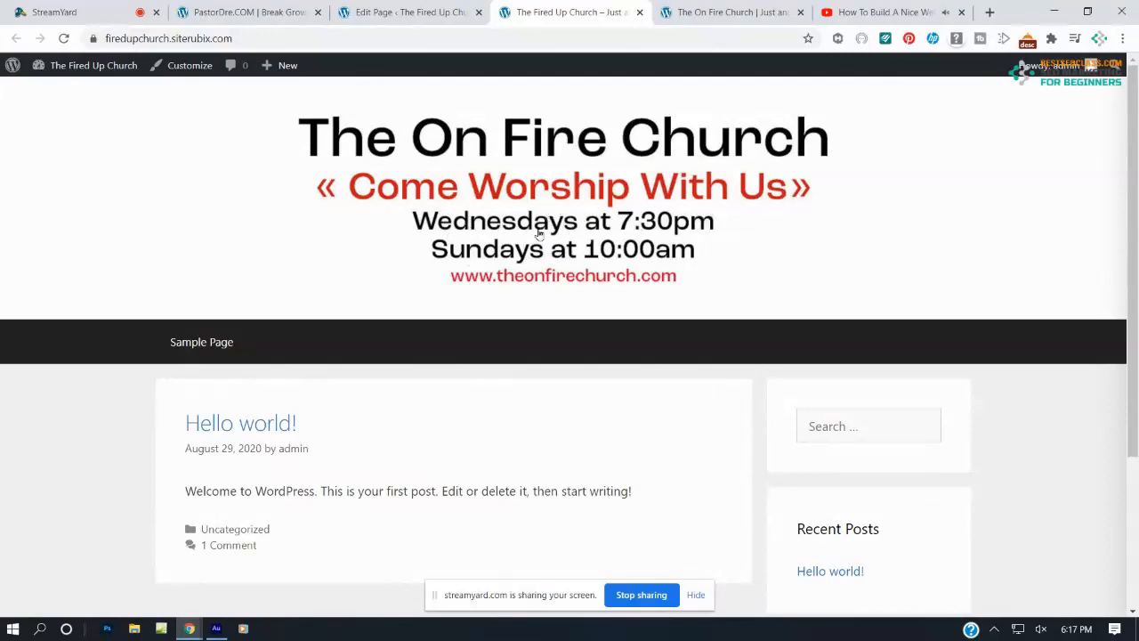
{"action": "scroll", "coordinate": [283, 352], "scroll_direction": "down", "scroll_amount": 2}
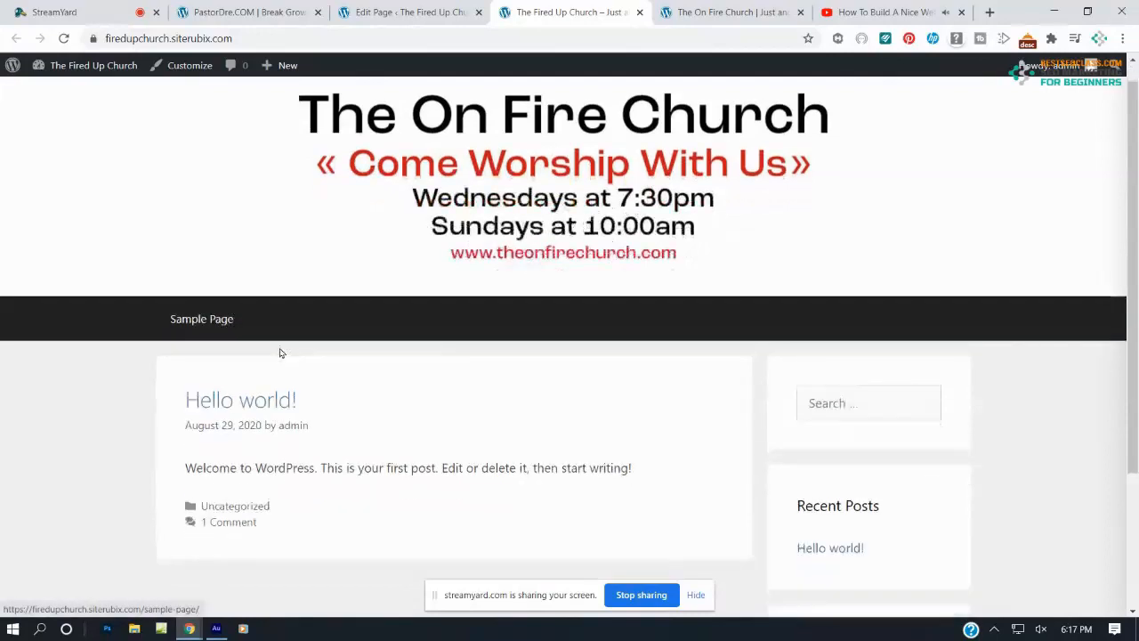
{"action": "scroll", "coordinate": [462, 373], "scroll_direction": "up", "scroll_amount": 2}
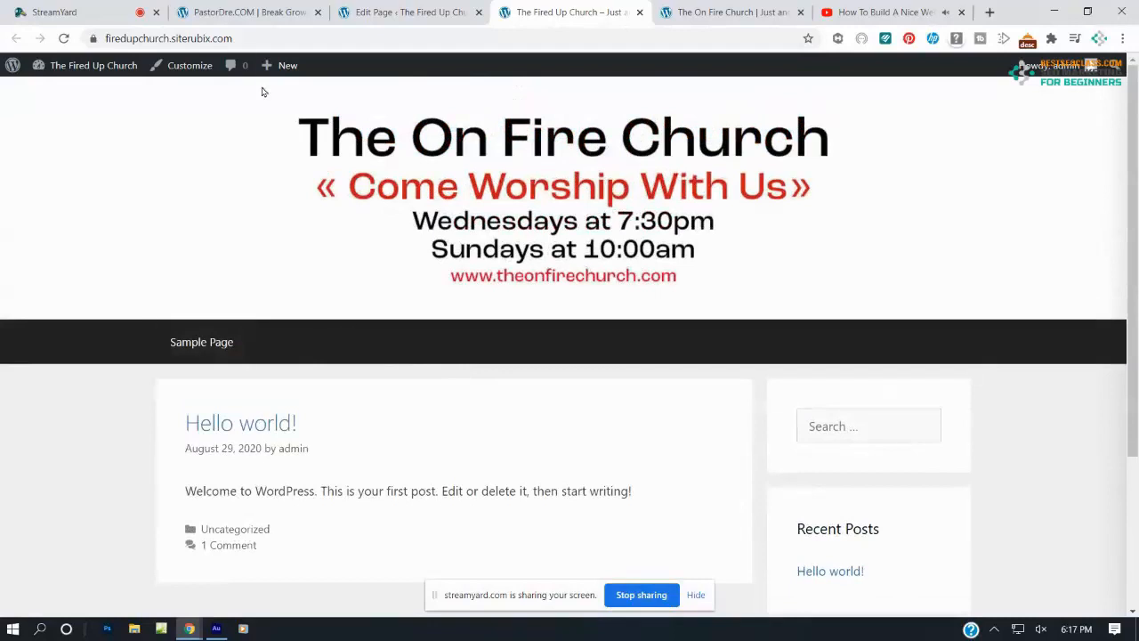
{"action": "left_click", "coordinate": [66, 40]}
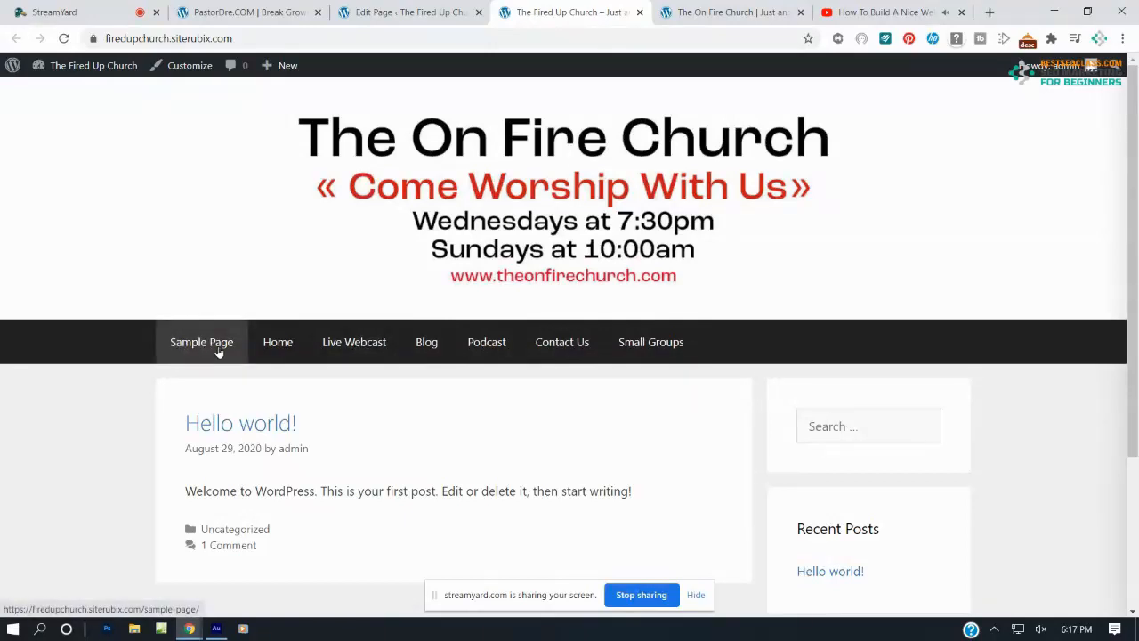
- Move the Sample Page to the trash from the All Pages list
{"action": "left_click", "coordinate": [432, 12]}
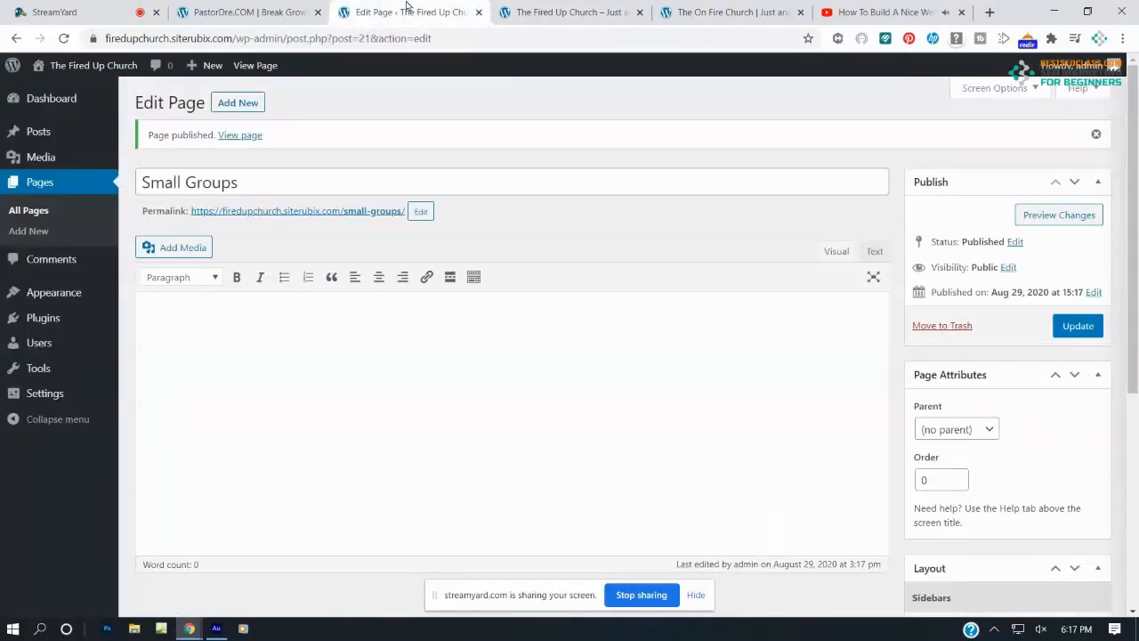
{"action": "left_click", "coordinate": [42, 184]}
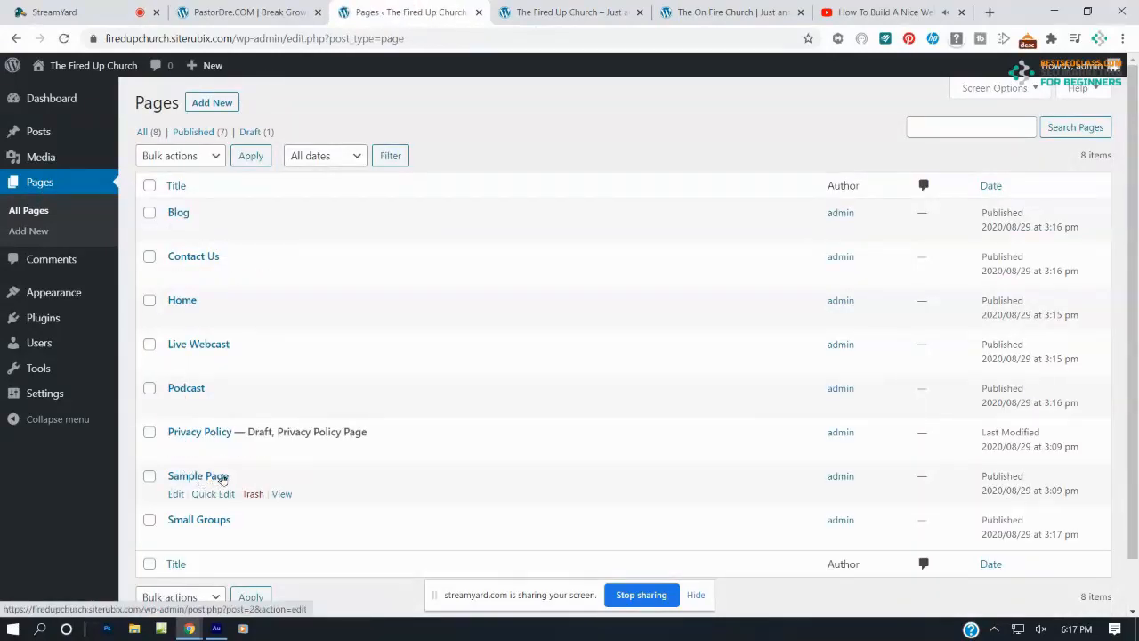
{"action": "left_click", "coordinate": [251, 495]}
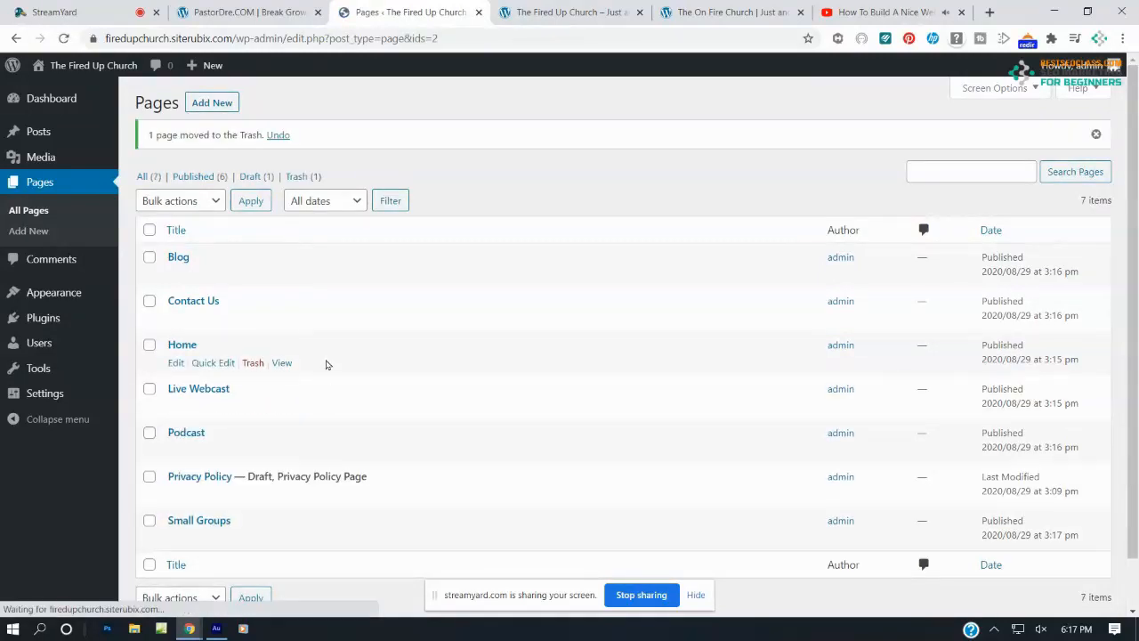
- Reload the live site to confirm Sample Page is gone, then view On Fire Church
{"action": "left_click", "coordinate": [566, 12]}
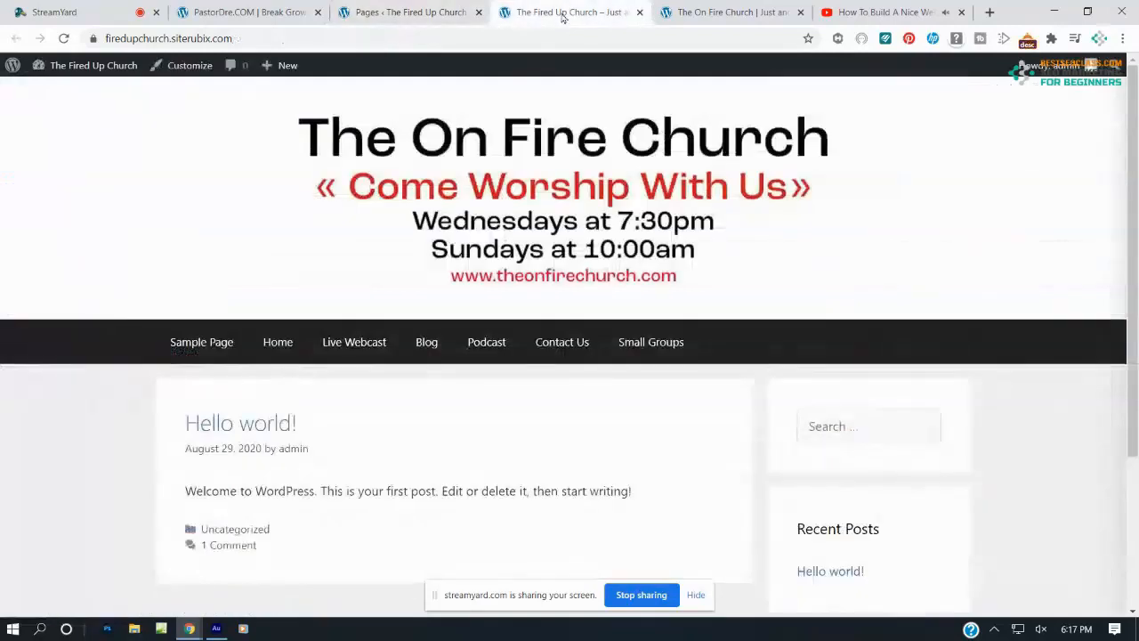
{"action": "left_click", "coordinate": [63, 38]}
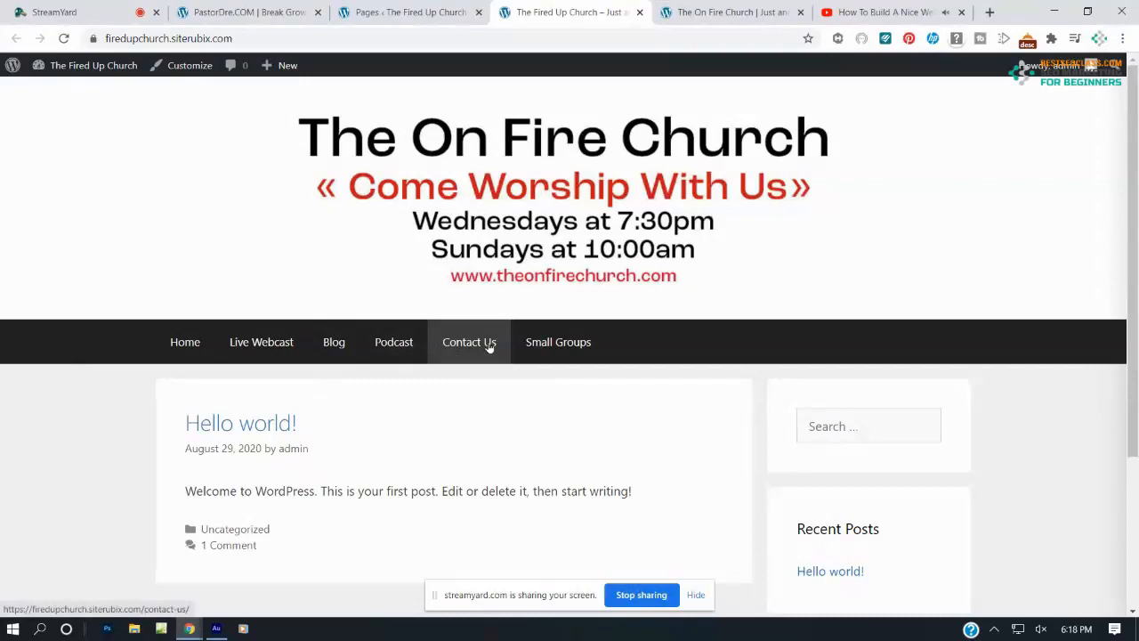
{"action": "left_click", "coordinate": [769, 10]}
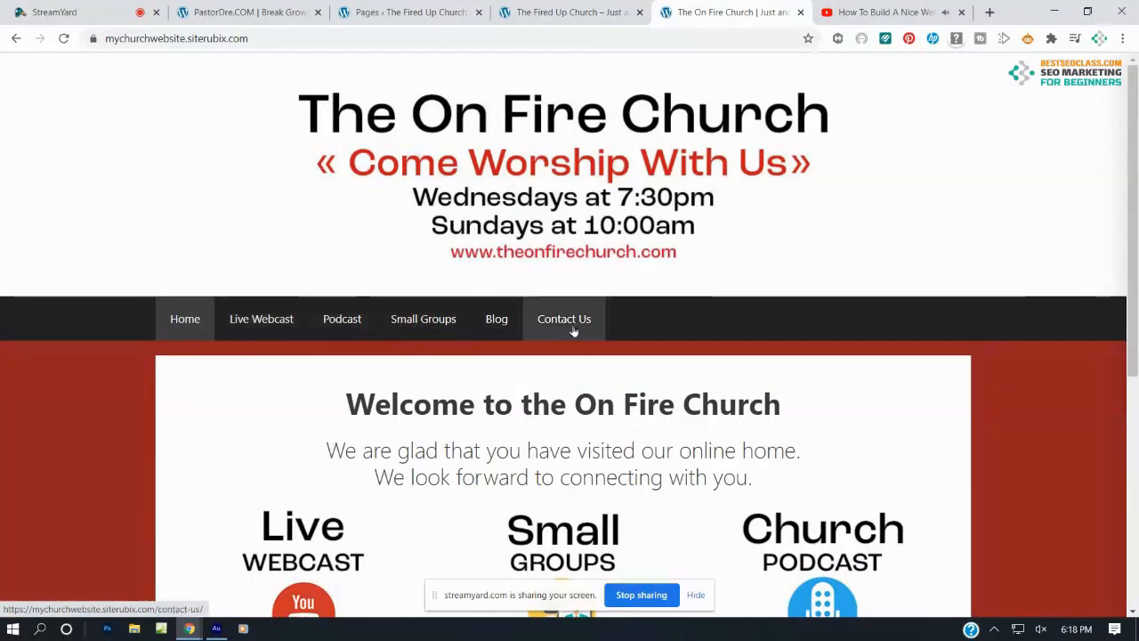
- Compare the live site menu with the pages list, then open the Themes screen
{"action": "left_click", "coordinate": [561, 11]}
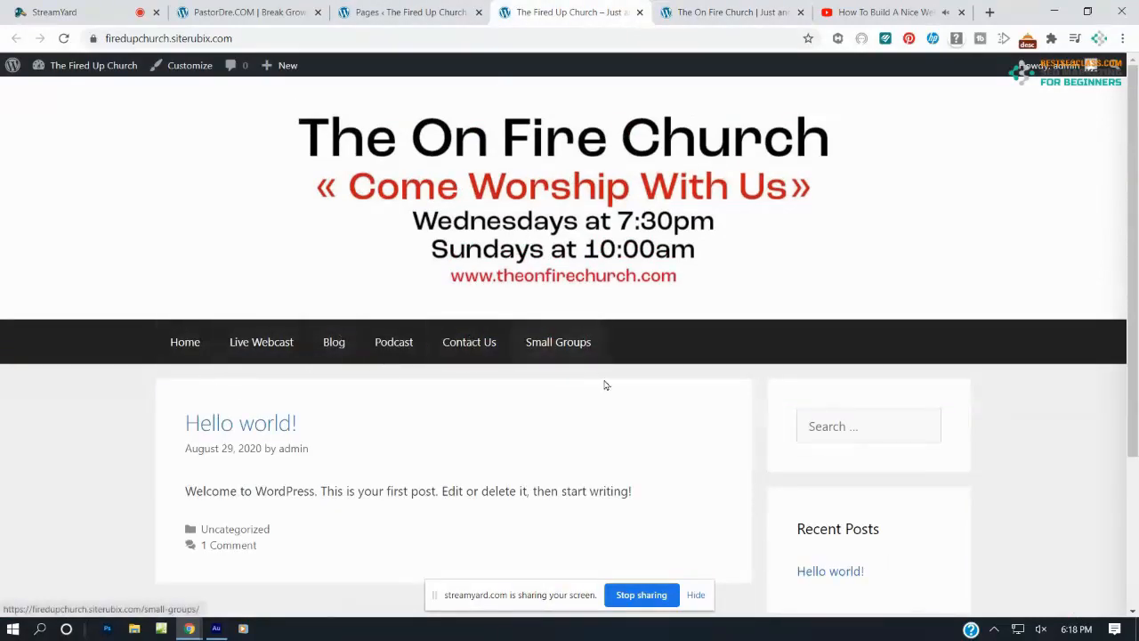
{"action": "left_click", "coordinate": [434, 12]}
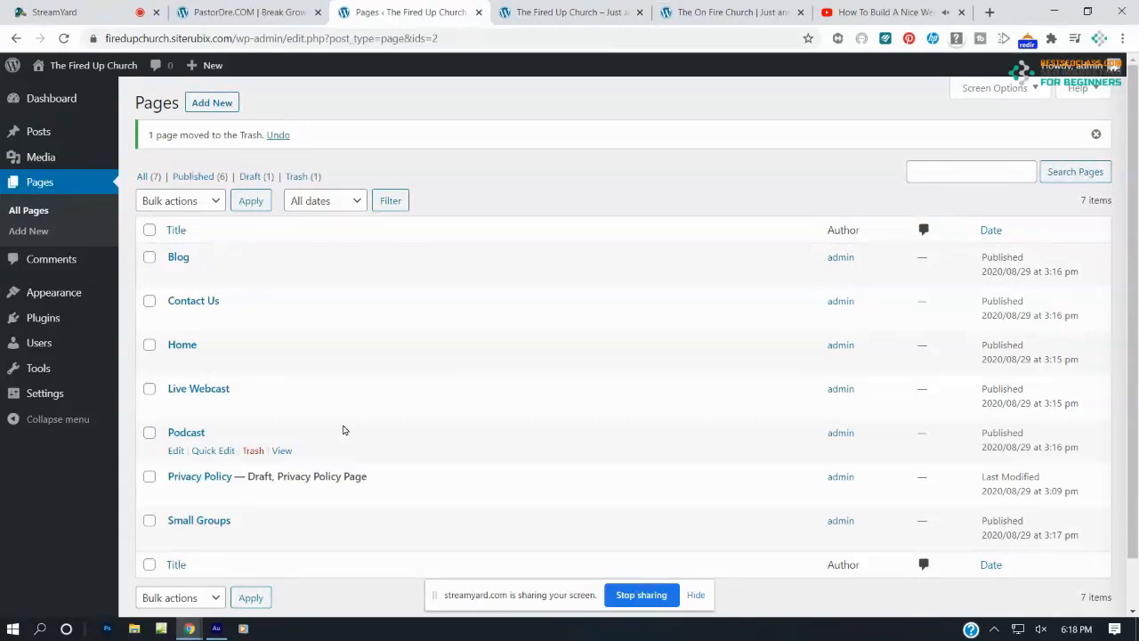
{"action": "left_click", "coordinate": [555, 12]}
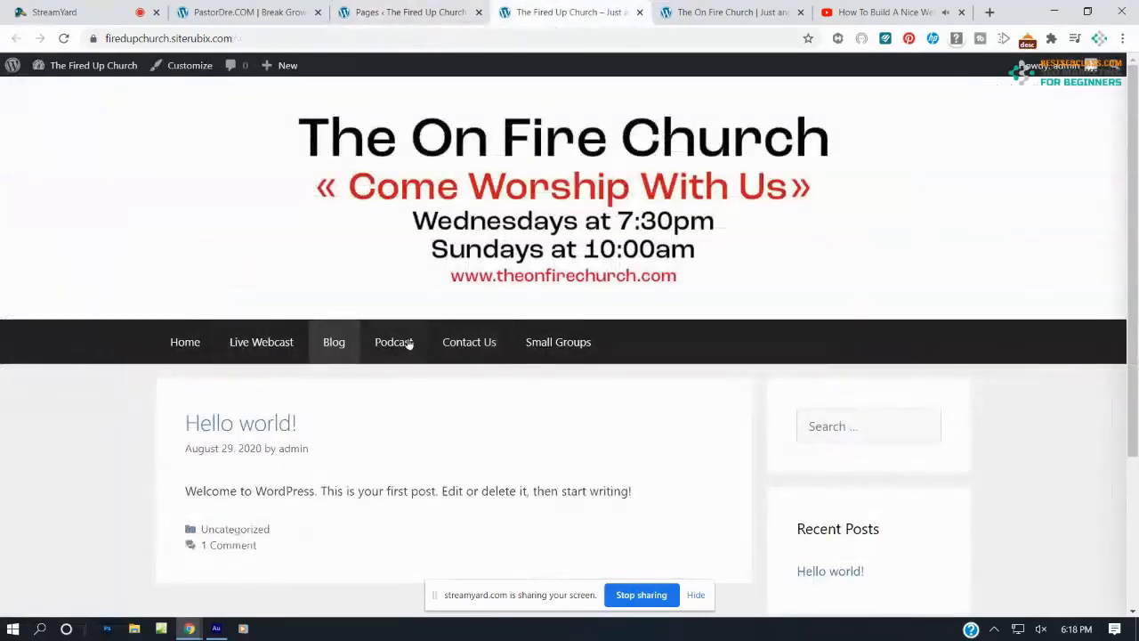
{"action": "left_click", "coordinate": [405, 11]}
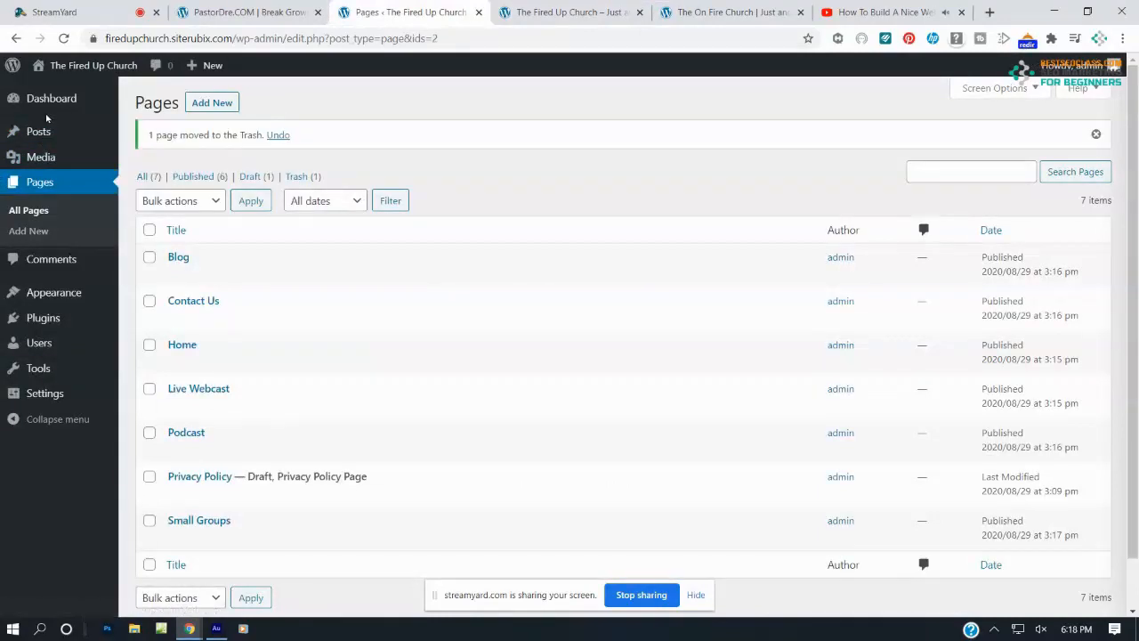
{"action": "left_click", "coordinate": [54, 296]}
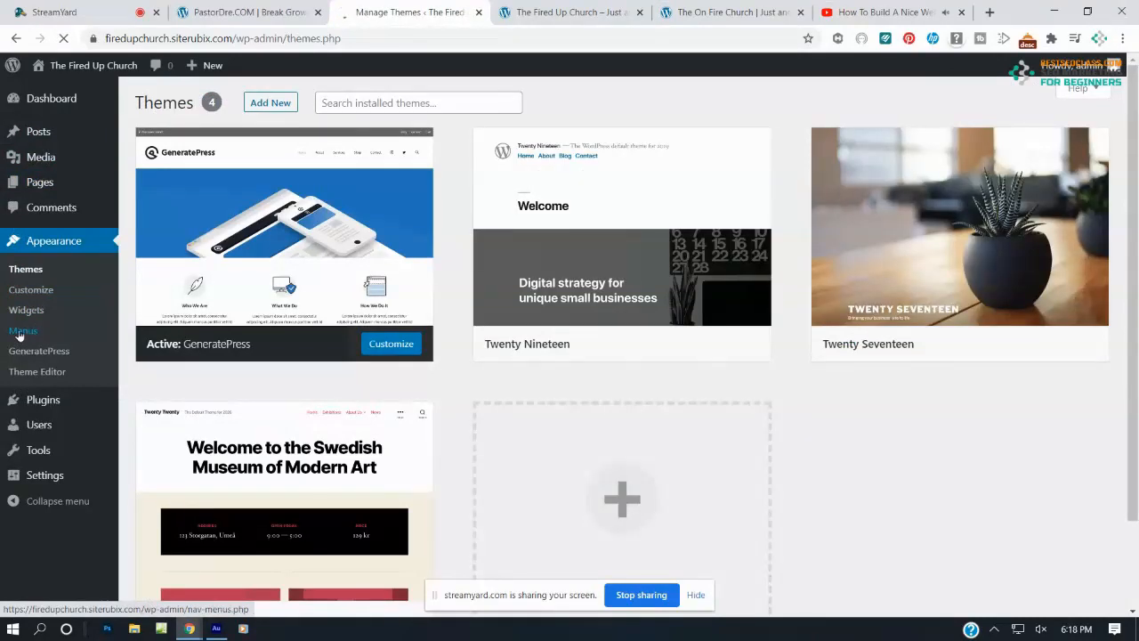
- Open the Menus editor and check the reference site's menu order
{"action": "left_click", "coordinate": [18, 334]}
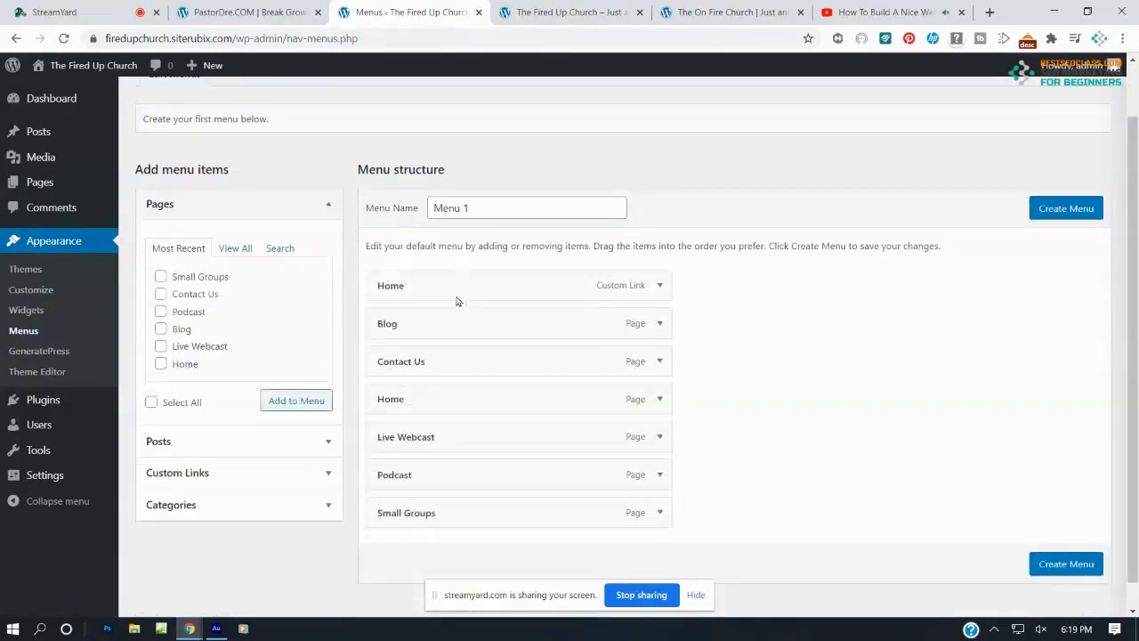
{"action": "scroll", "coordinate": [457, 301], "scroll_direction": "down", "scroll_amount": 1}
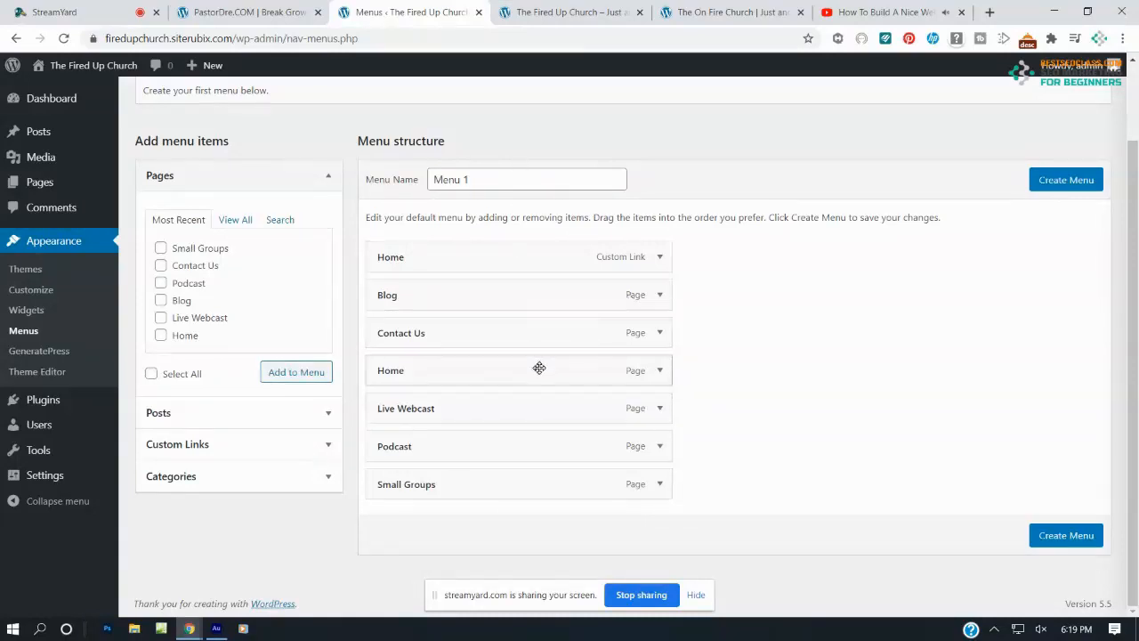
{"action": "left_click", "coordinate": [694, 12]}
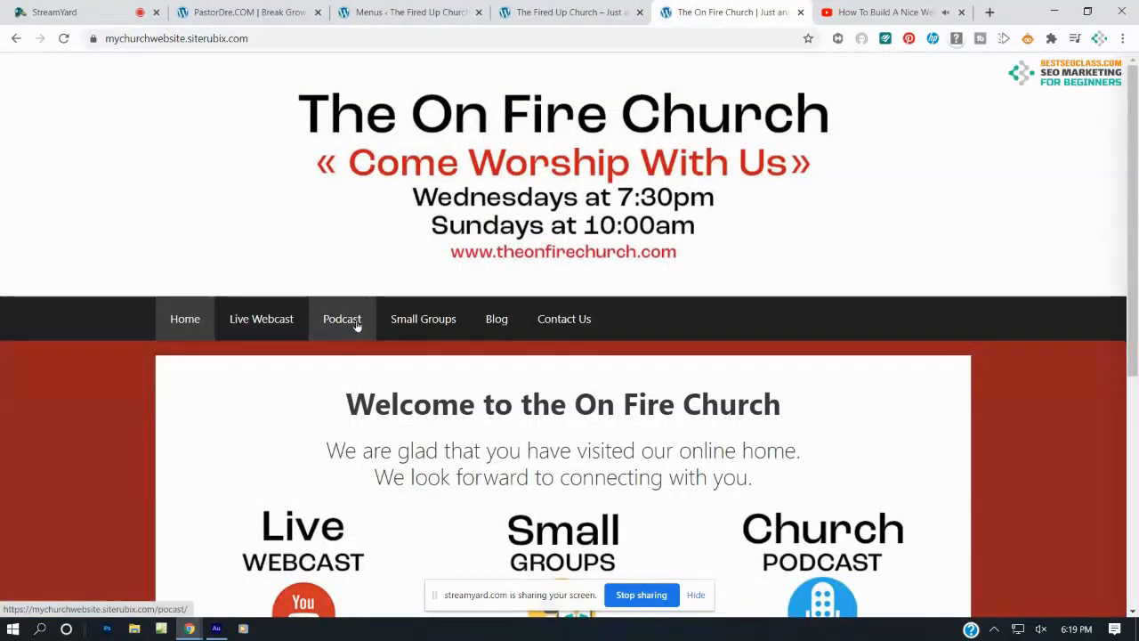
{"action": "left_click", "coordinate": [409, 12]}
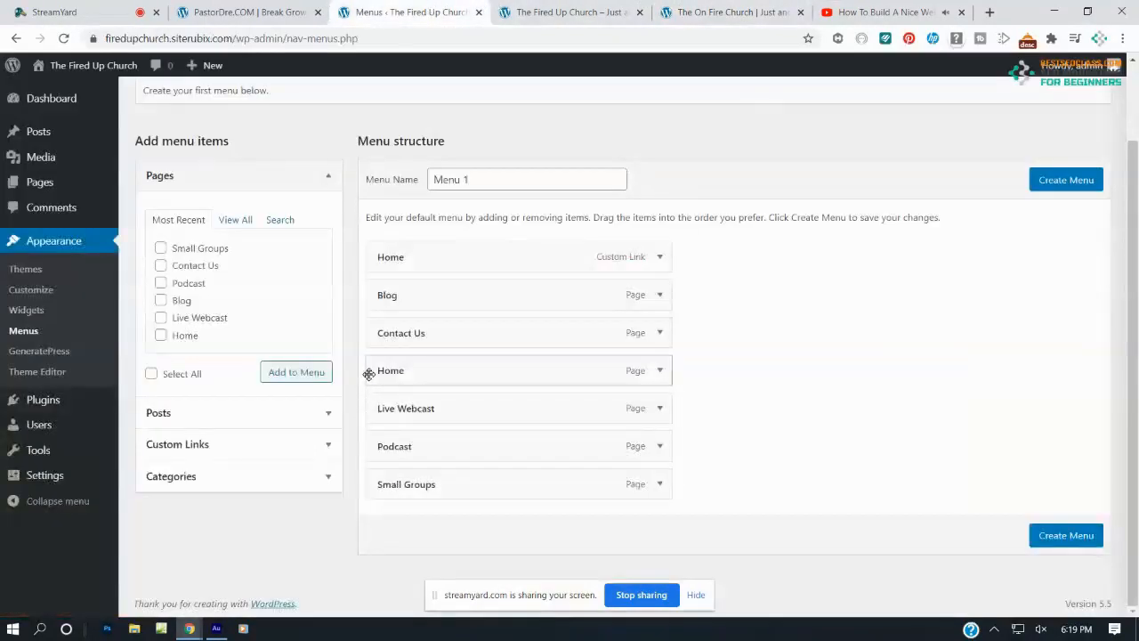
- Drag Live Webcast below Home, then Podcast and Small Groups above Contact Us
{"action": "left_click_drag", "start_coordinate": [419, 258], "coordinate": [382, 290]}
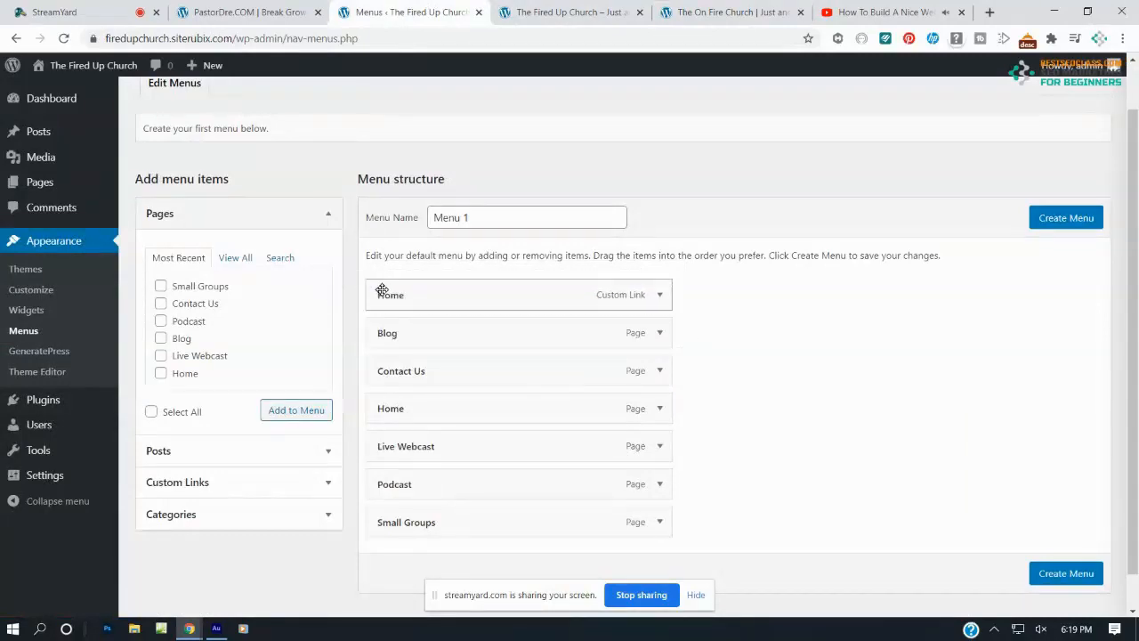
{"action": "left_click_drag", "start_coordinate": [427, 446], "coordinate": [431, 332]}
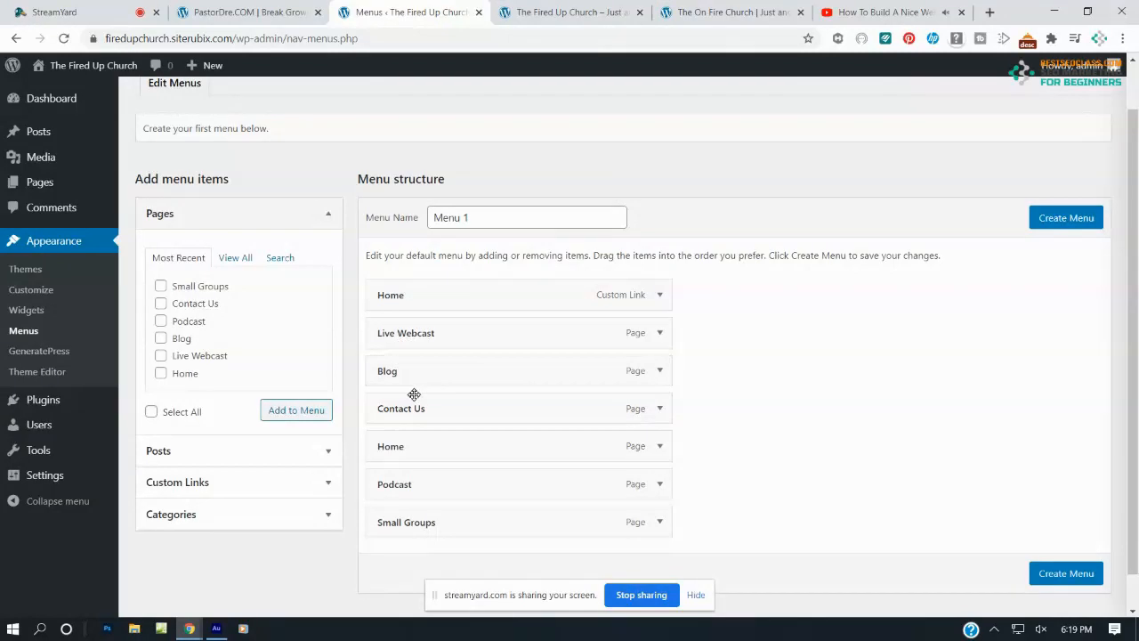
{"action": "left_click_drag", "start_coordinate": [423, 430], "coordinate": [381, 413]}
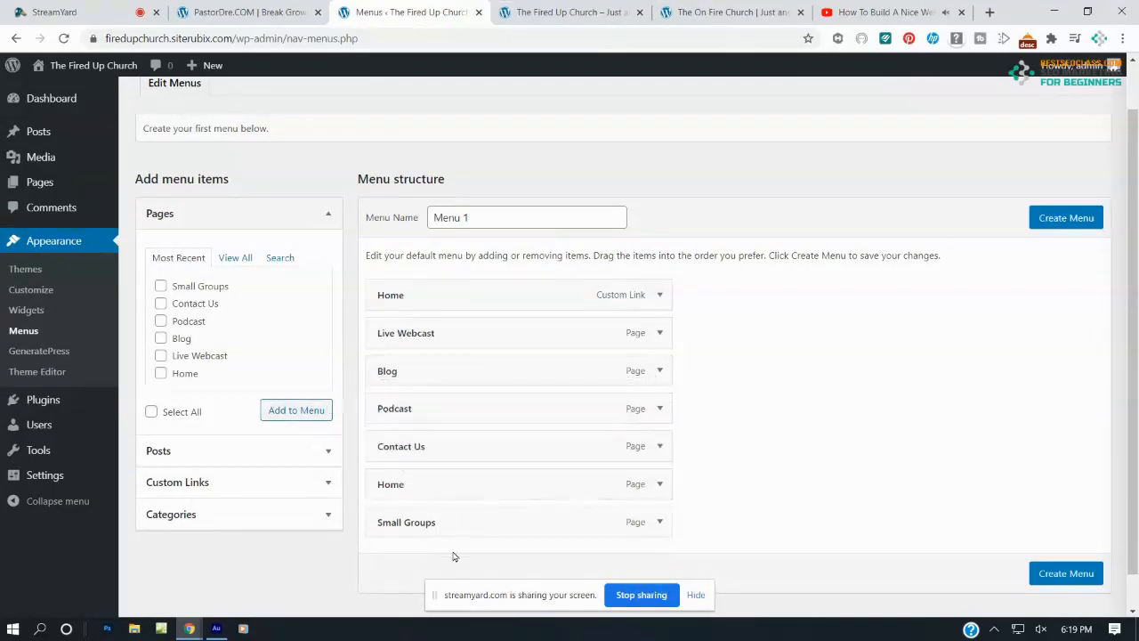
{"action": "left_click_drag", "start_coordinate": [448, 523], "coordinate": [400, 448]}
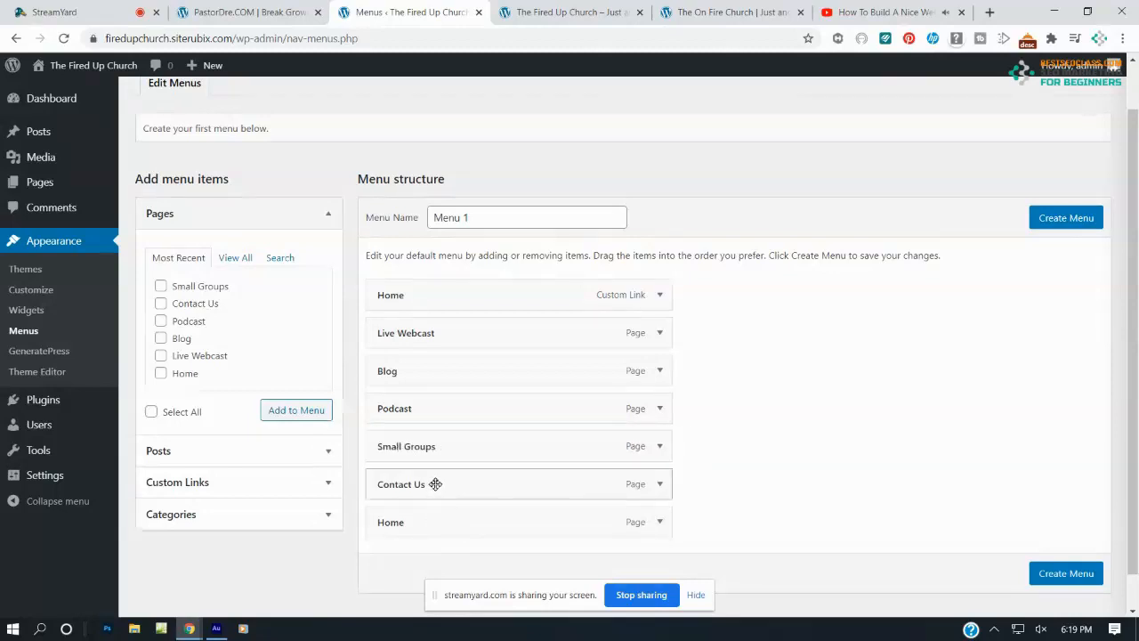
- Remove the duplicate Home custom link, create Menu 1, and drag Home to the top
{"action": "left_click", "coordinate": [659, 523]}
{"action": "scroll", "coordinate": [593, 481], "scroll_direction": "down", "scroll_amount": 2}
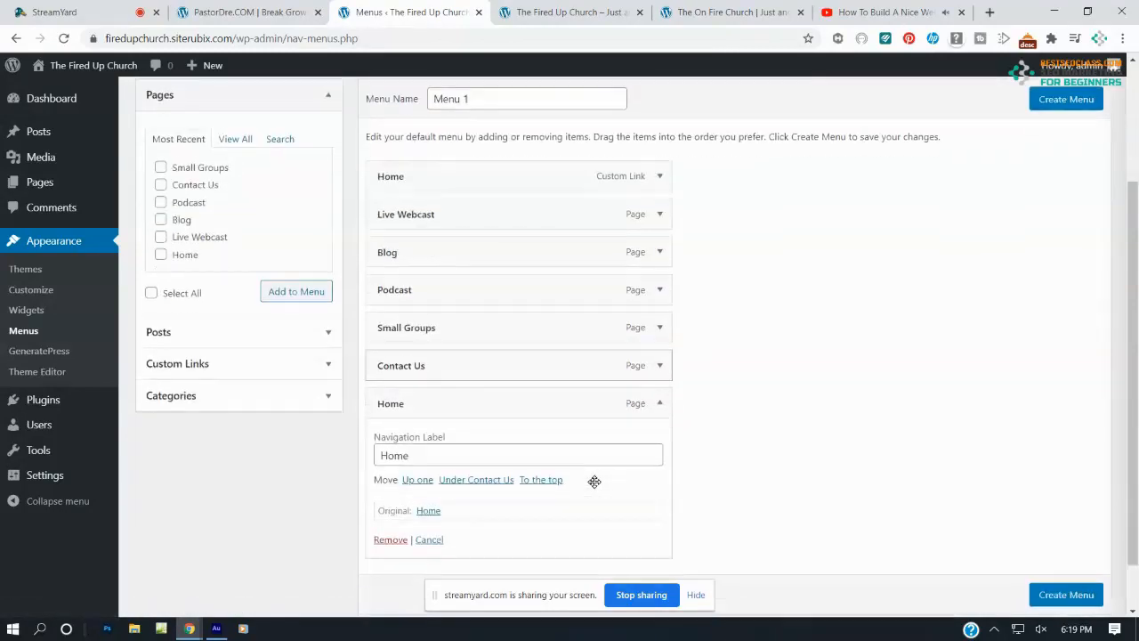
{"action": "scroll", "coordinate": [573, 410], "scroll_direction": "up", "scroll_amount": 3}
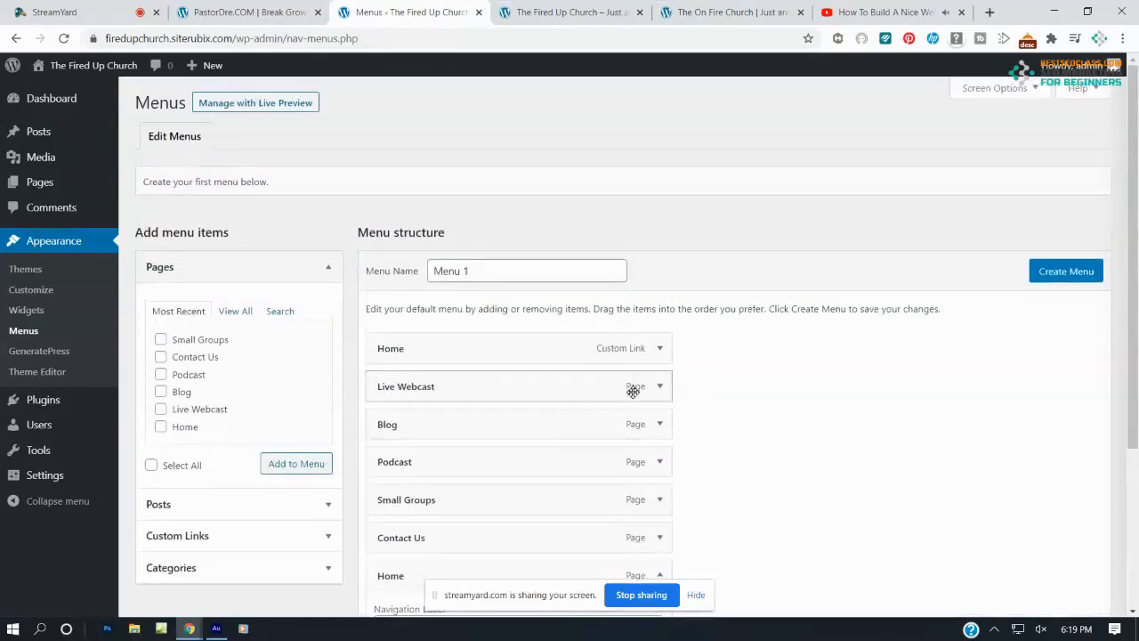
{"action": "left_click", "coordinate": [659, 348]}
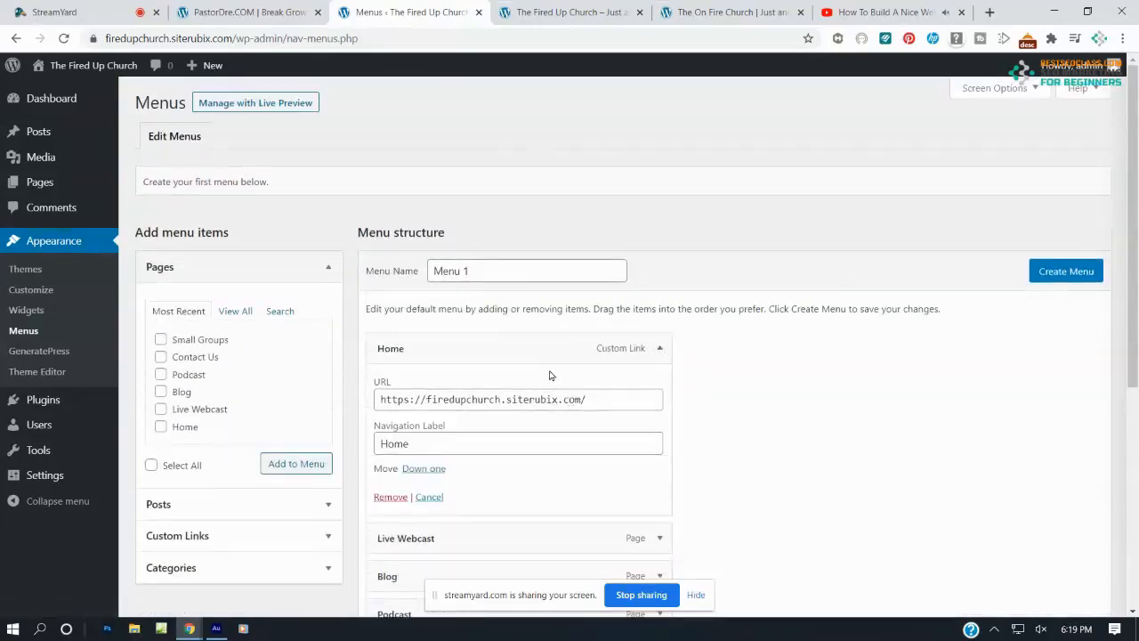
{"action": "scroll", "coordinate": [534, 393], "scroll_direction": "down", "scroll_amount": 4}
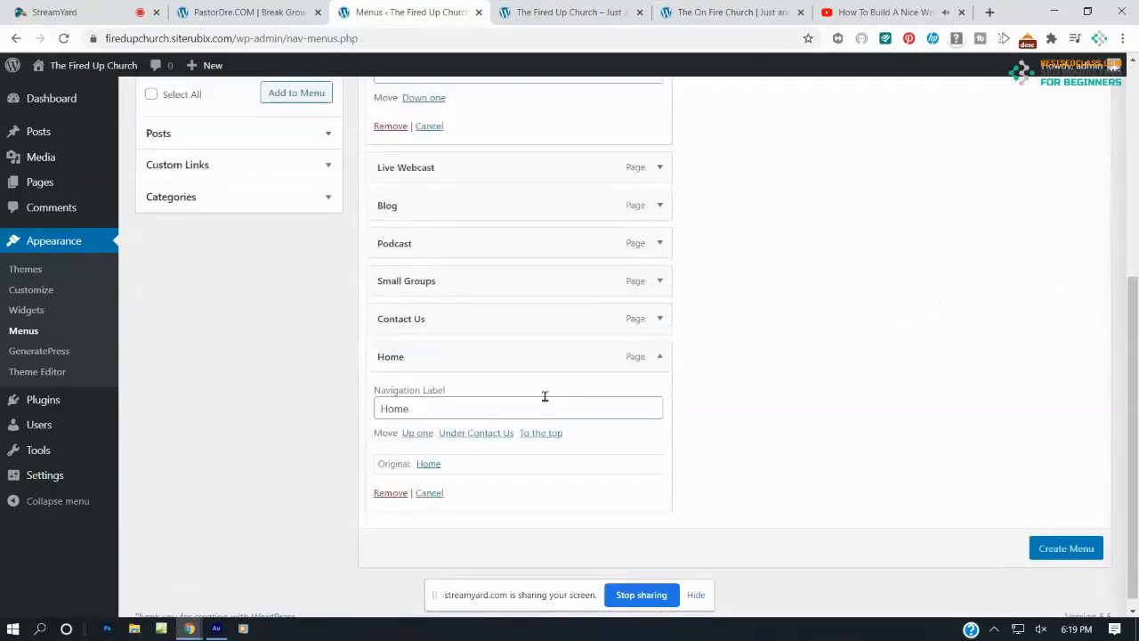
{"action": "scroll", "coordinate": [455, 360], "scroll_direction": "up", "scroll_amount": 3}
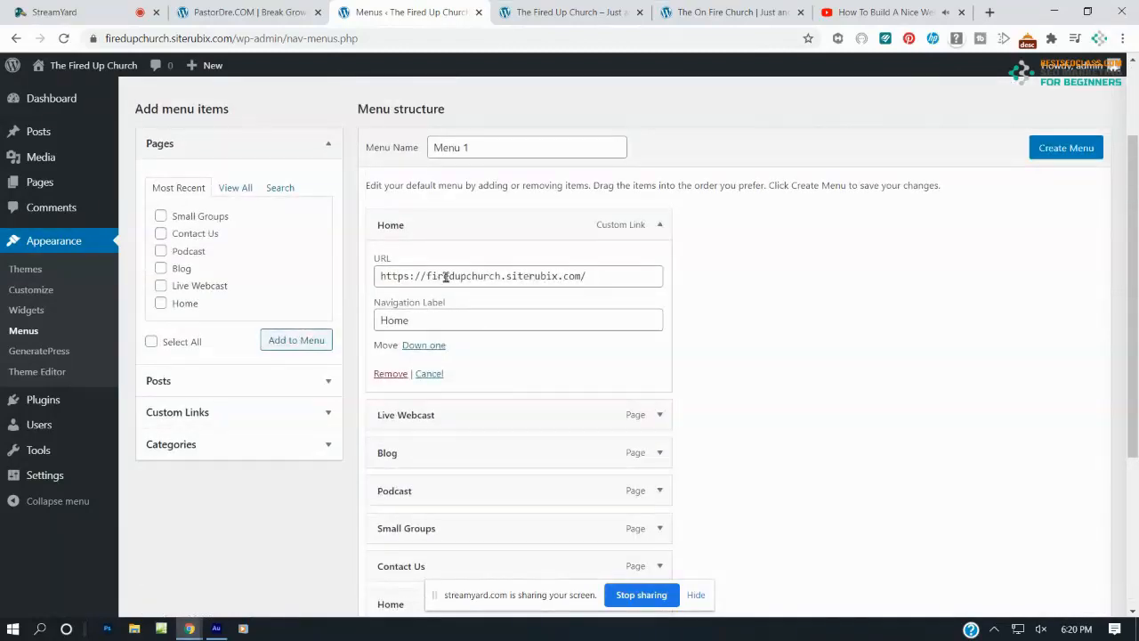
{"action": "left_click", "coordinate": [391, 373]}
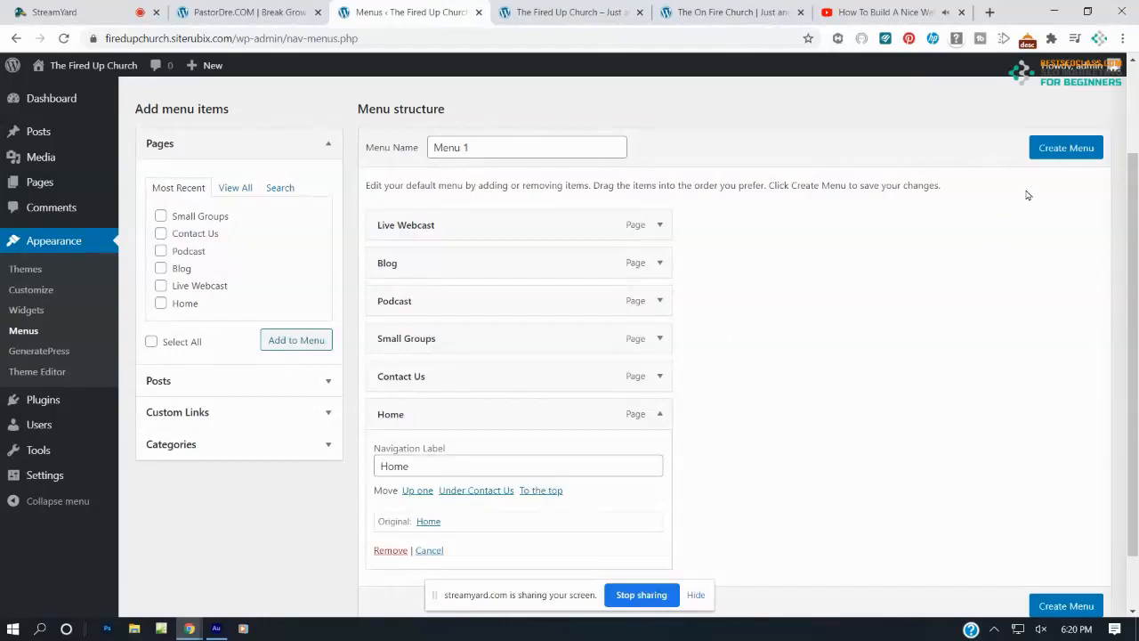
{"action": "left_click", "coordinate": [1055, 605]}
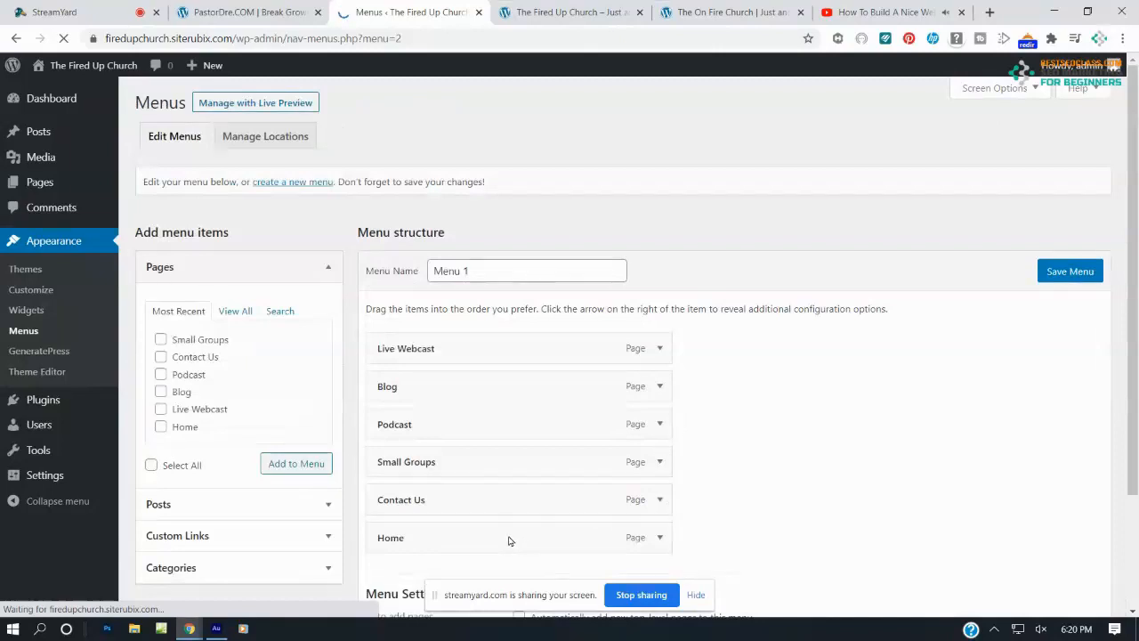
{"action": "left_click_drag", "start_coordinate": [473, 539], "coordinate": [440, 339]}
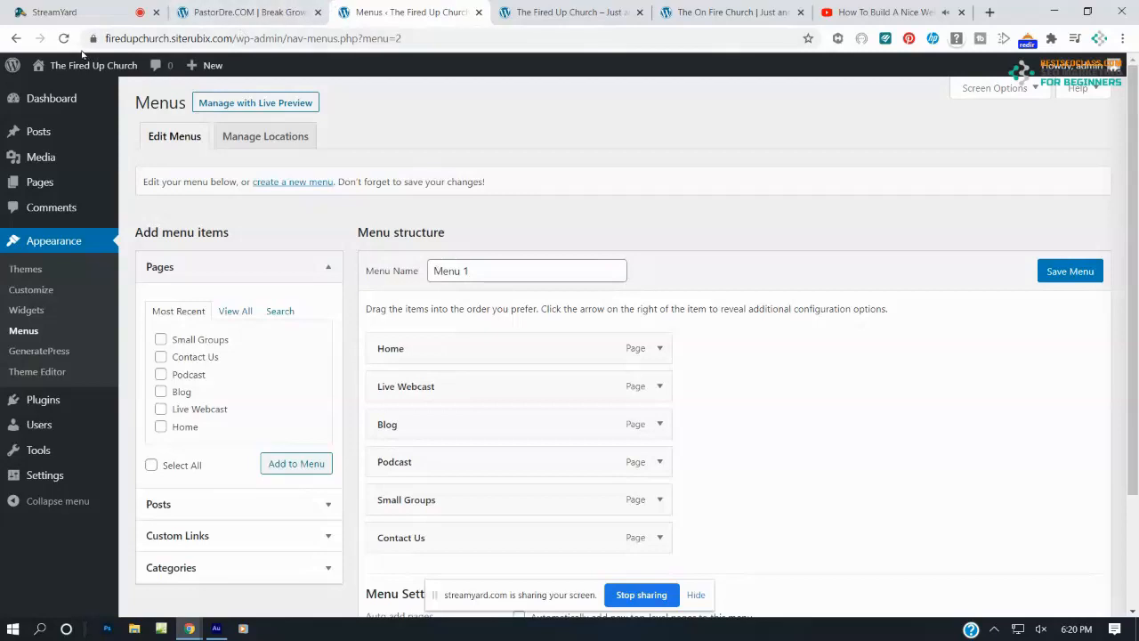
- Save Menu 1 with its six-page order and view the live Fired Up Church site
{"action": "left_click", "coordinate": [1073, 272]}
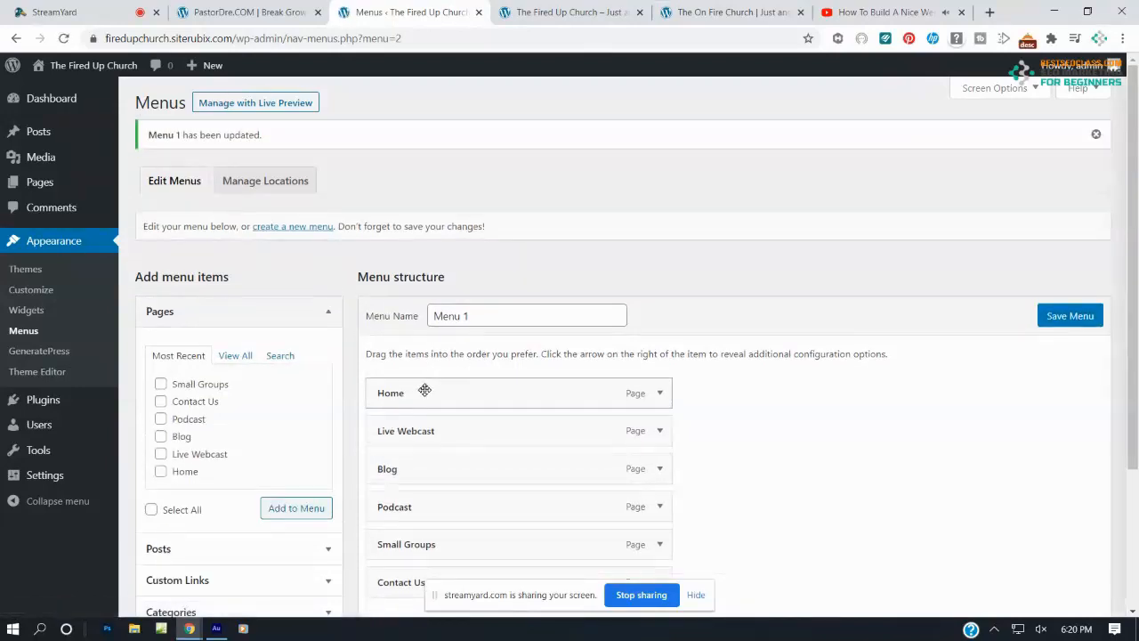
{"action": "scroll", "coordinate": [427, 388], "scroll_direction": "down", "scroll_amount": 2}
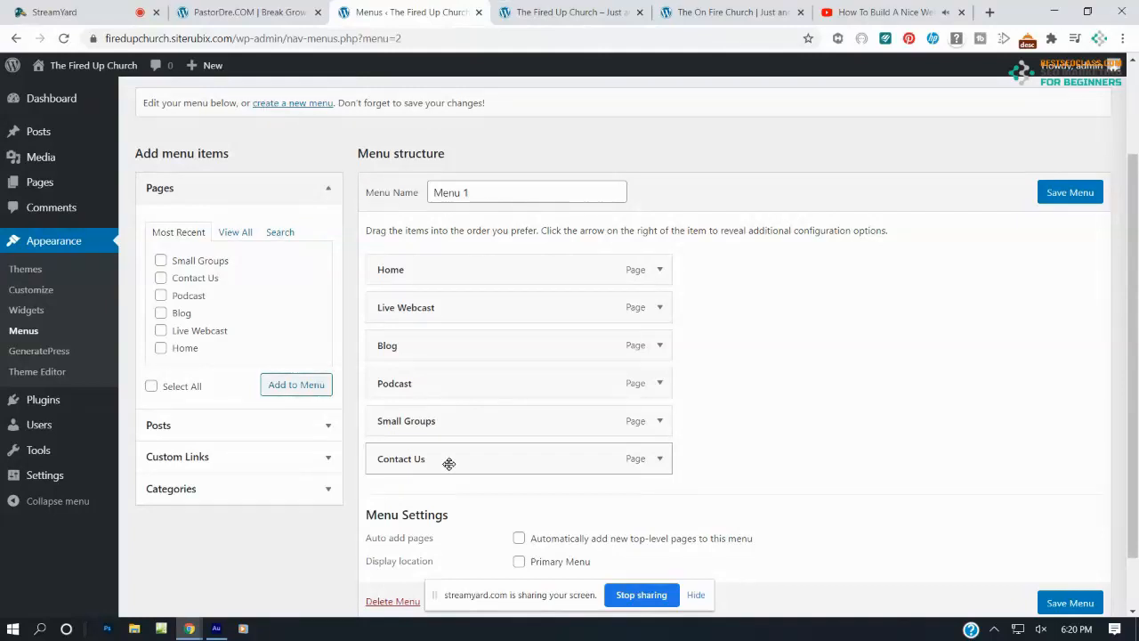
{"action": "left_click", "coordinate": [539, 11]}
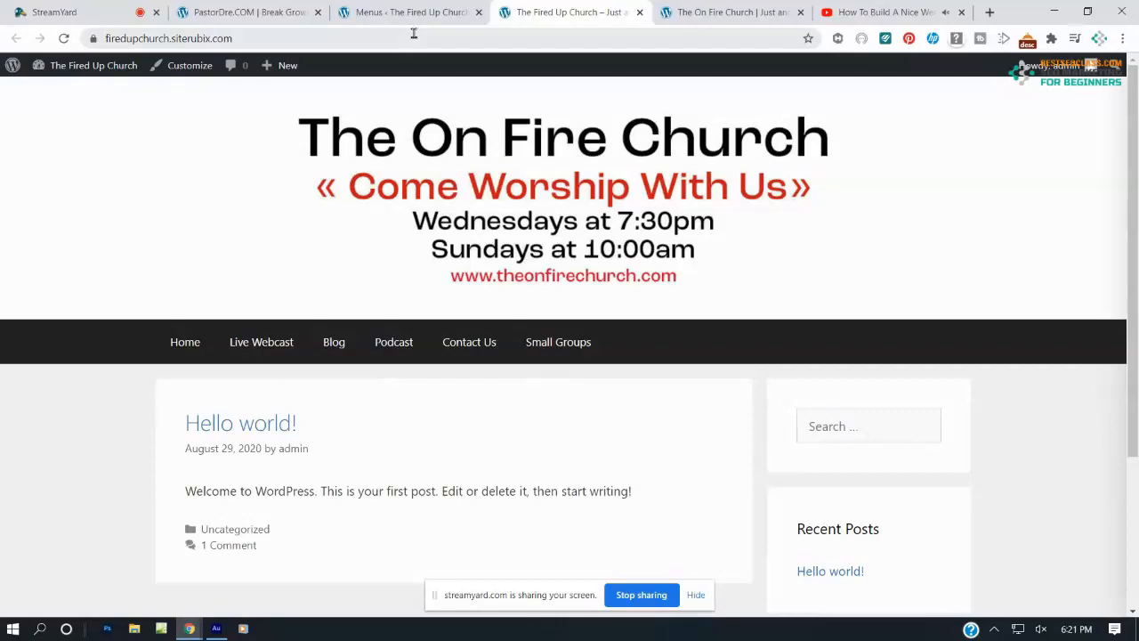
- Show the PastorDre.com 'How To Build A Nice Church Website' webinar page
{"action": "left_click", "coordinate": [279, 11]}
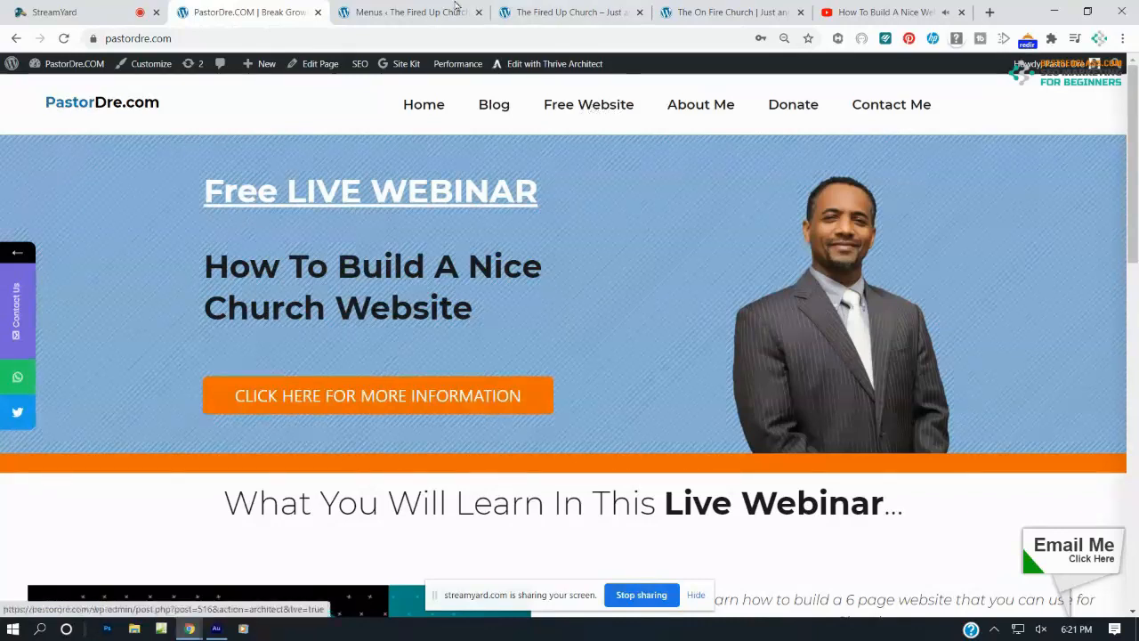
{"action": "left_click", "coordinate": [409, 12]}
{"action": "left_click", "coordinate": [289, 14]}
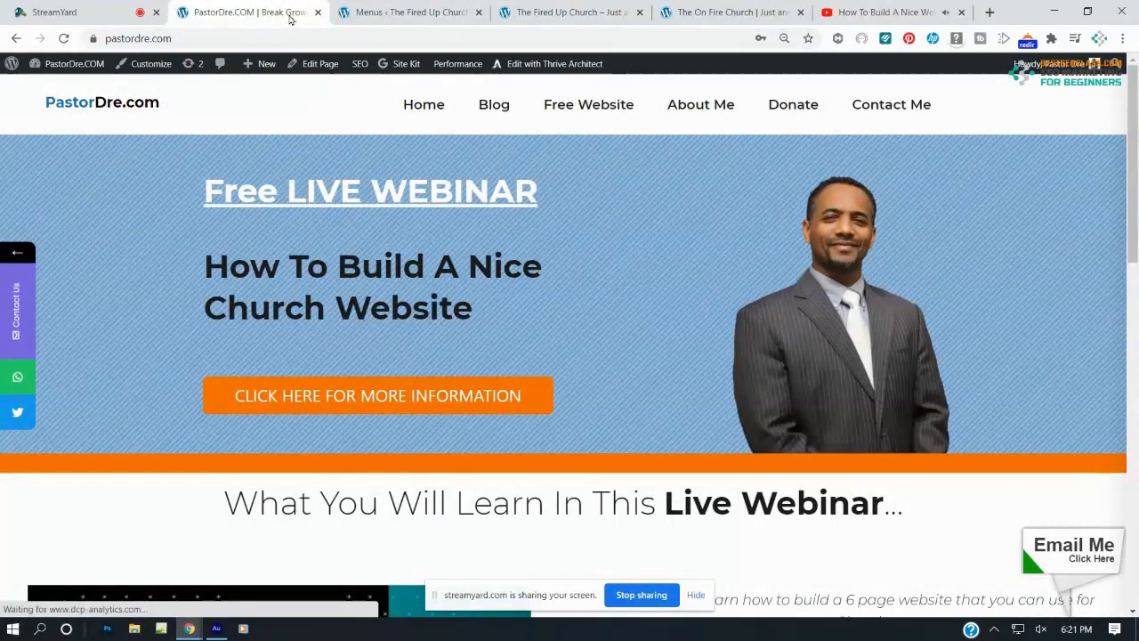
{"action": "mouse_move", "coordinate": [253, 56]}
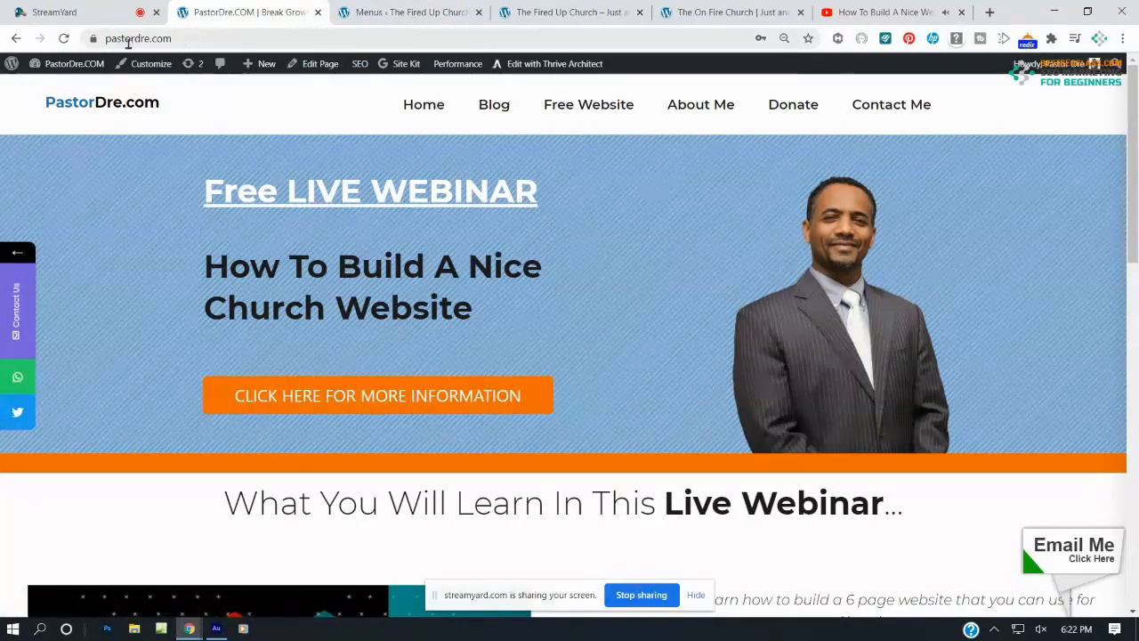
- Open the Free Website link and view the private Wealthy Affiliate window
{"action": "left_click", "coordinate": [601, 108]}
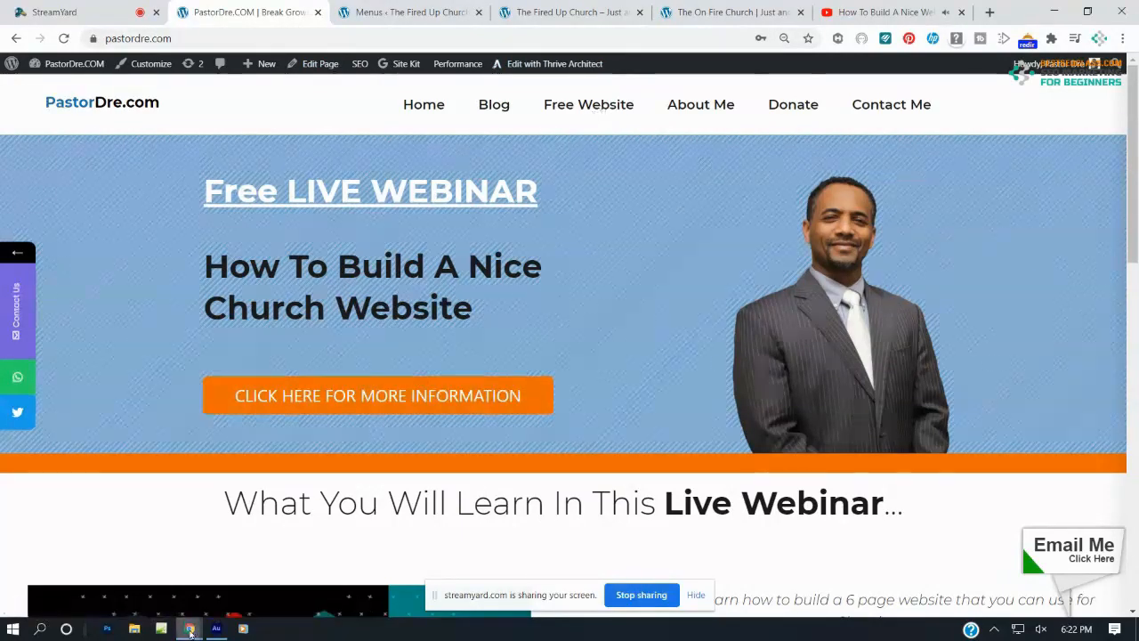
{"action": "mouse_move", "coordinate": [190, 628]}
{"action": "left_click", "coordinate": [424, 553]}
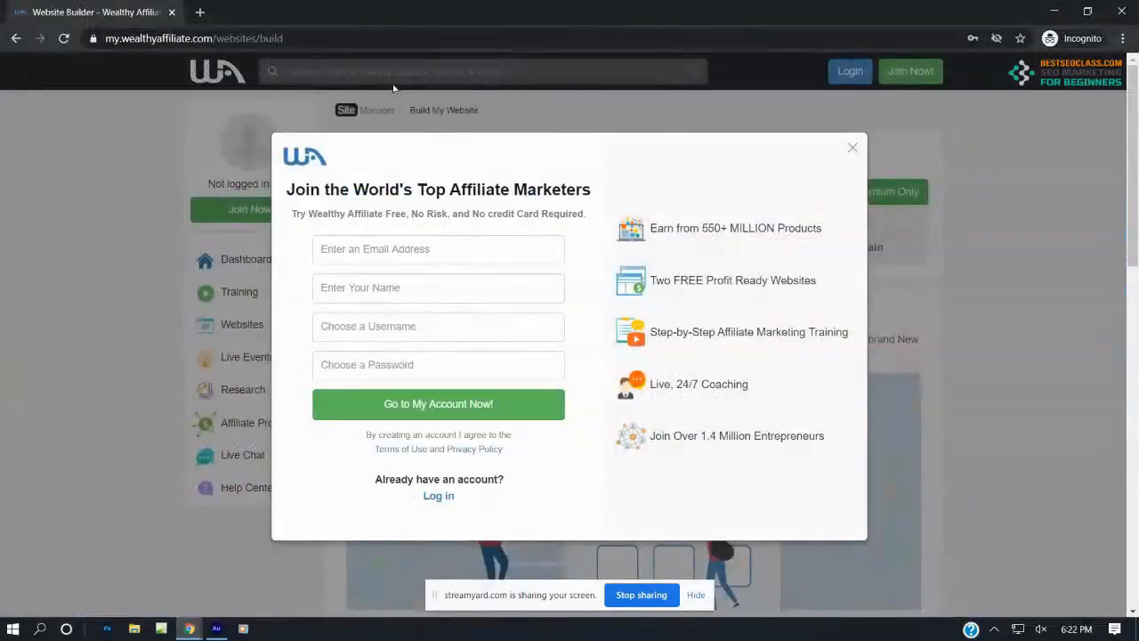
{"action": "key", "text": "alt+Tab"}
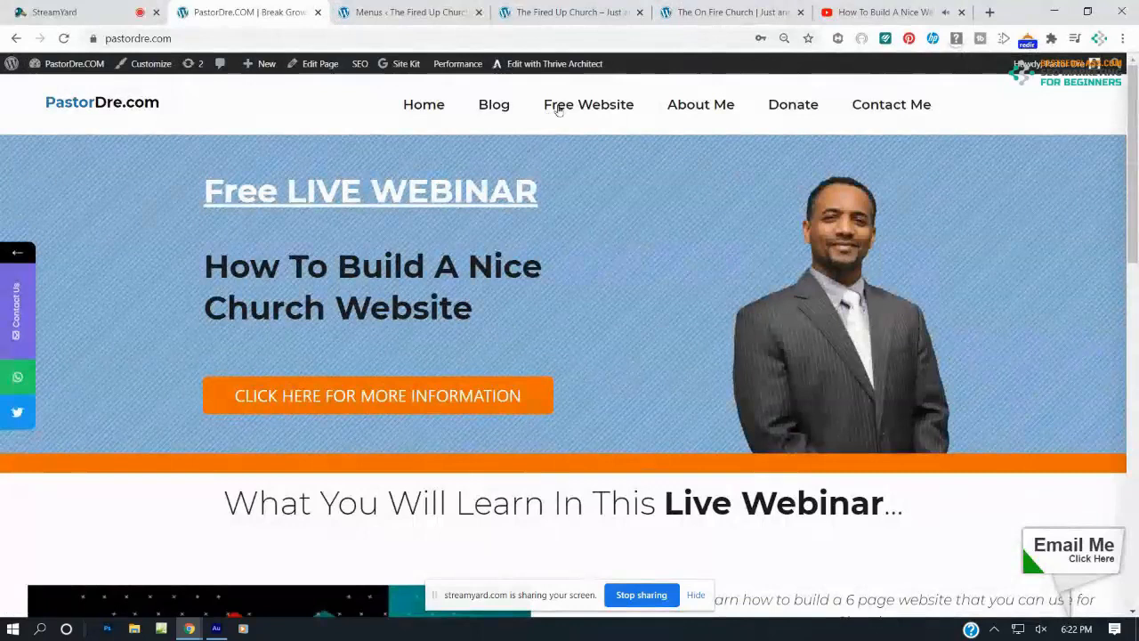
- Open Free Website in an incognito window, then bring the PastorDre.com window back
{"action": "right_click", "coordinate": [591, 106]}
{"action": "left_click", "coordinate": [631, 152]}
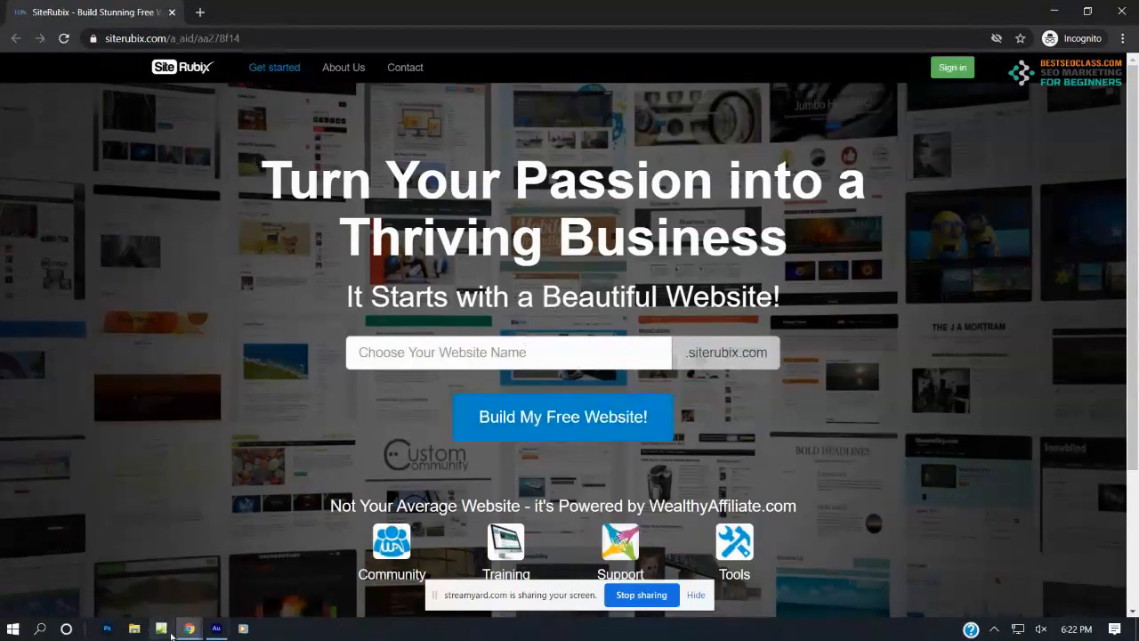
{"action": "mouse_move", "coordinate": [193, 615]}
{"action": "left_click", "coordinate": [79, 570]}
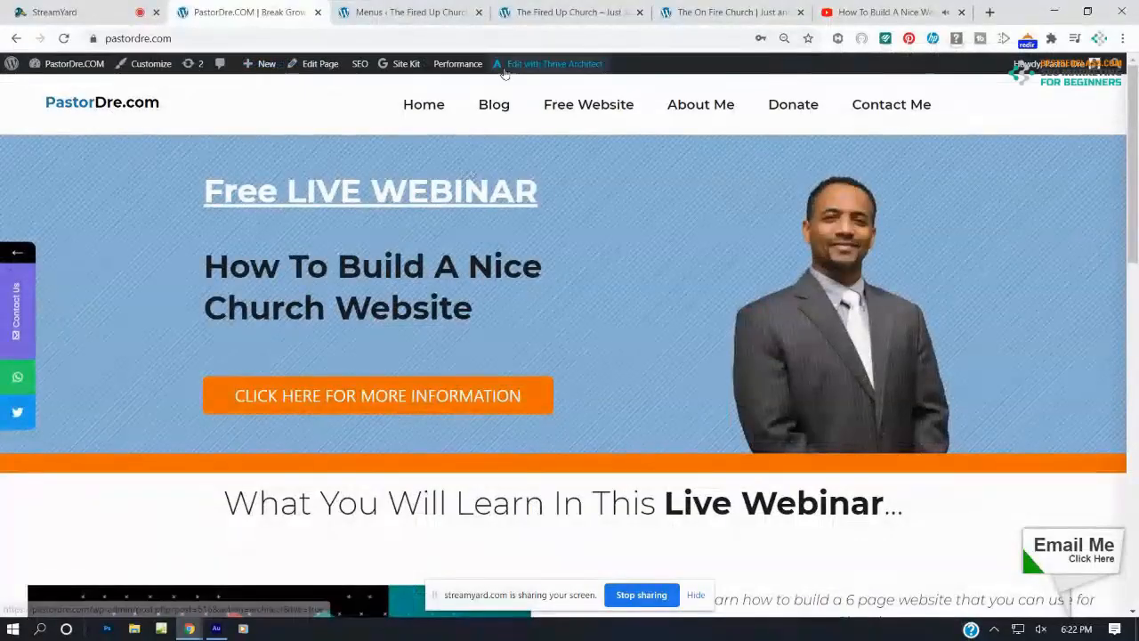
- Reload the Fired Up Church site after comparing, then reach Menu 1's display location settings
{"action": "left_click", "coordinate": [548, 16]}
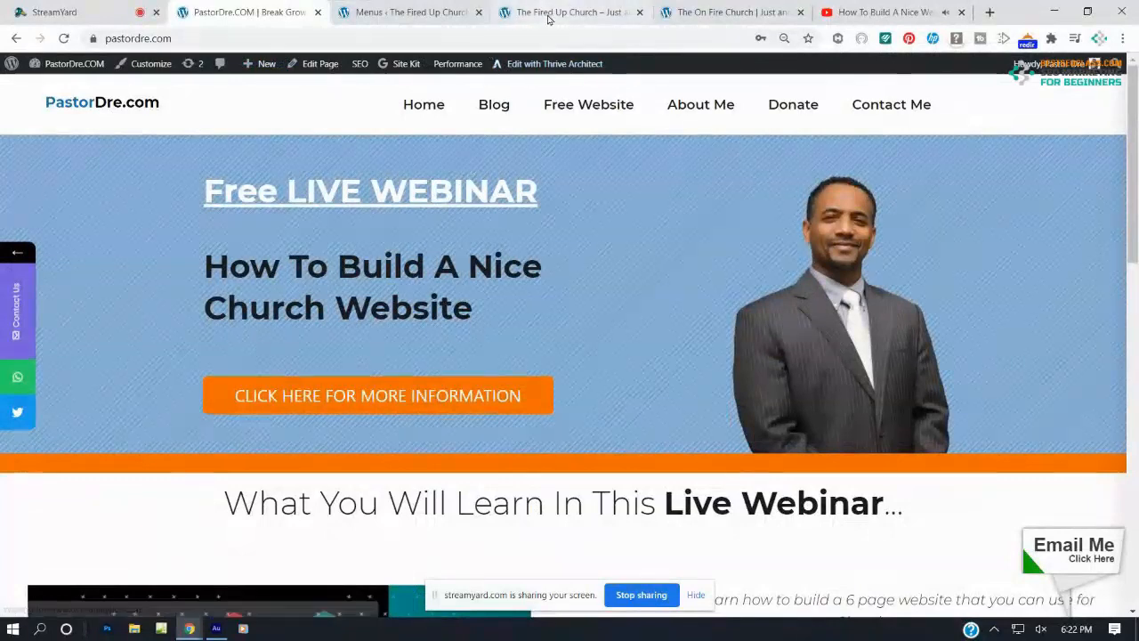
{"action": "left_click", "coordinate": [448, 11]}
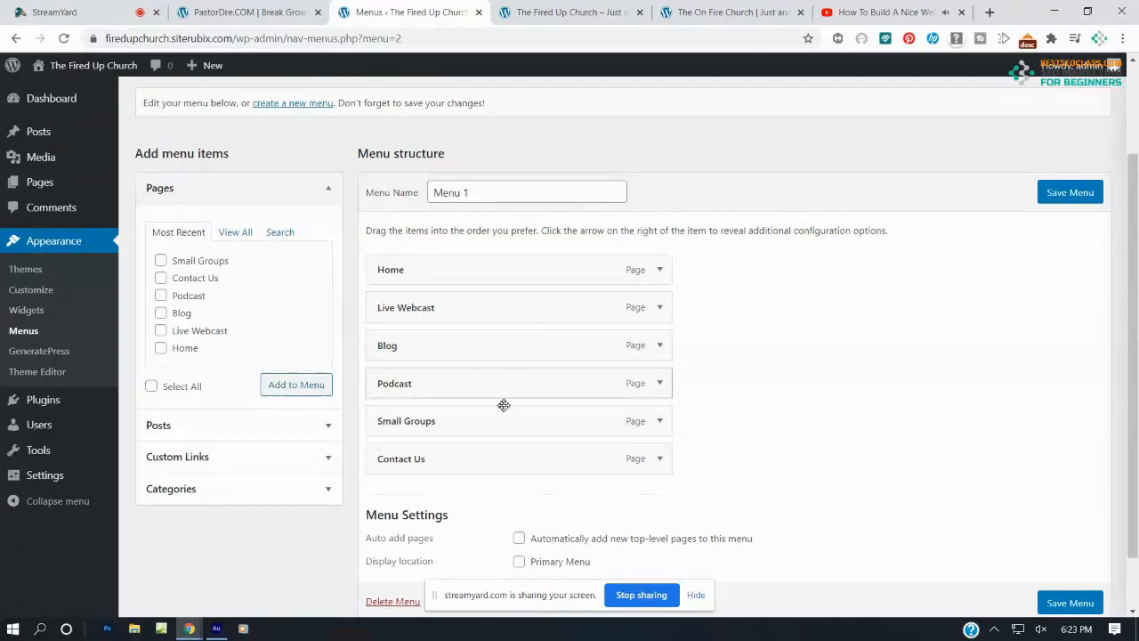
{"action": "left_click", "coordinate": [703, 13]}
{"action": "left_click", "coordinate": [569, 12]}
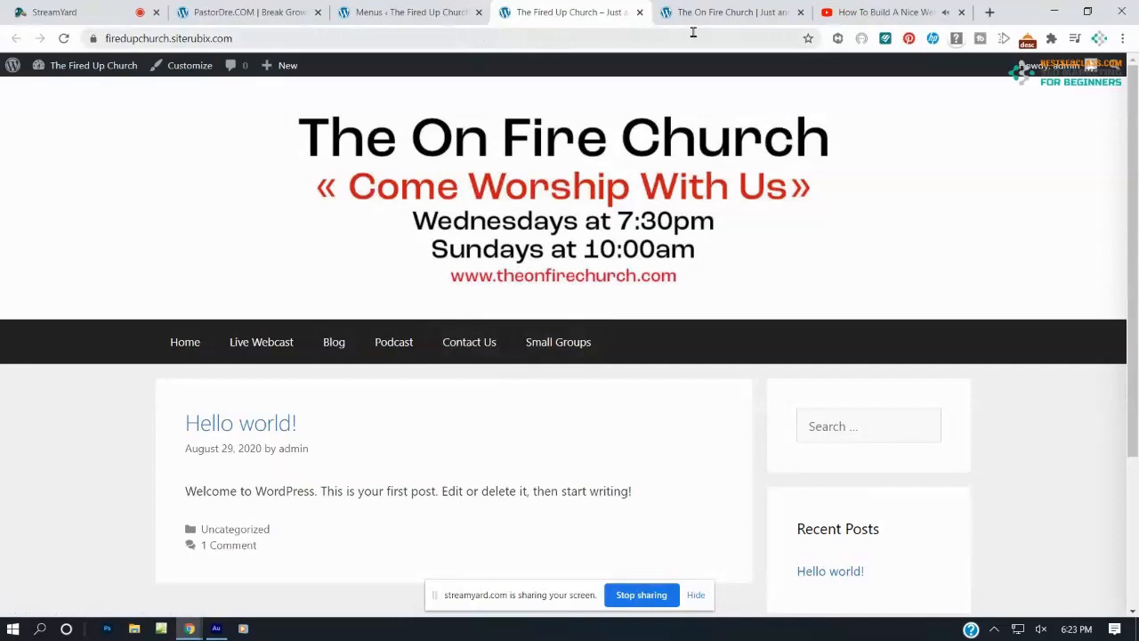
{"action": "left_click", "coordinate": [63, 38]}
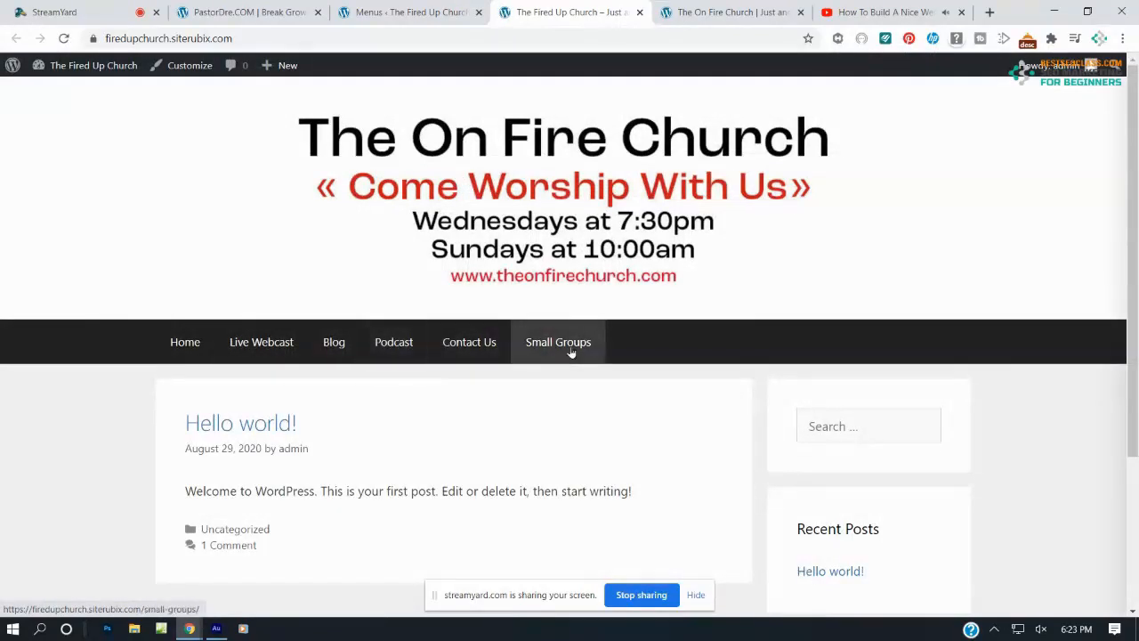
{"action": "left_click", "coordinate": [436, 9]}
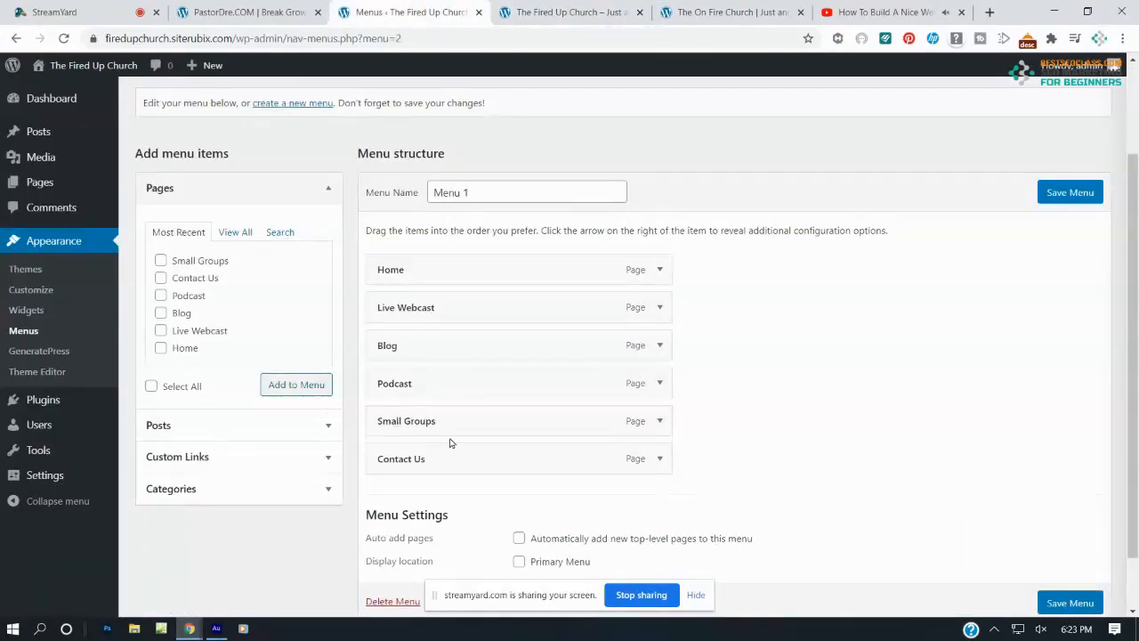
{"action": "scroll", "coordinate": [454, 432], "scroll_direction": "down", "scroll_amount": 1}
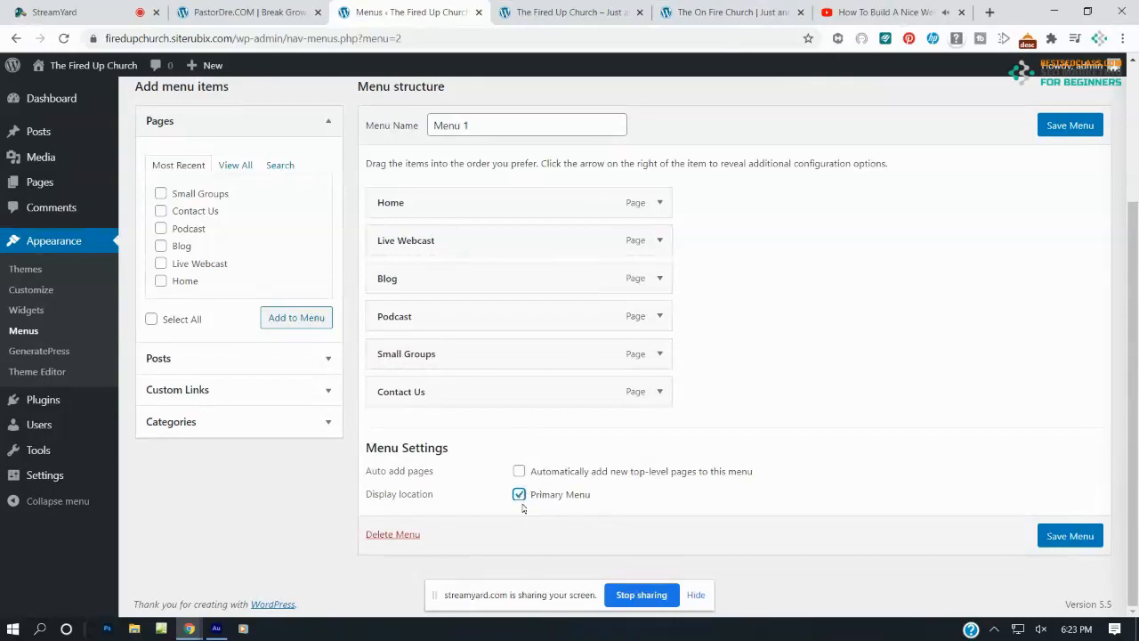
- Save the menu with its display location and reload the live site to see it
{"action": "left_click", "coordinate": [1073, 544]}
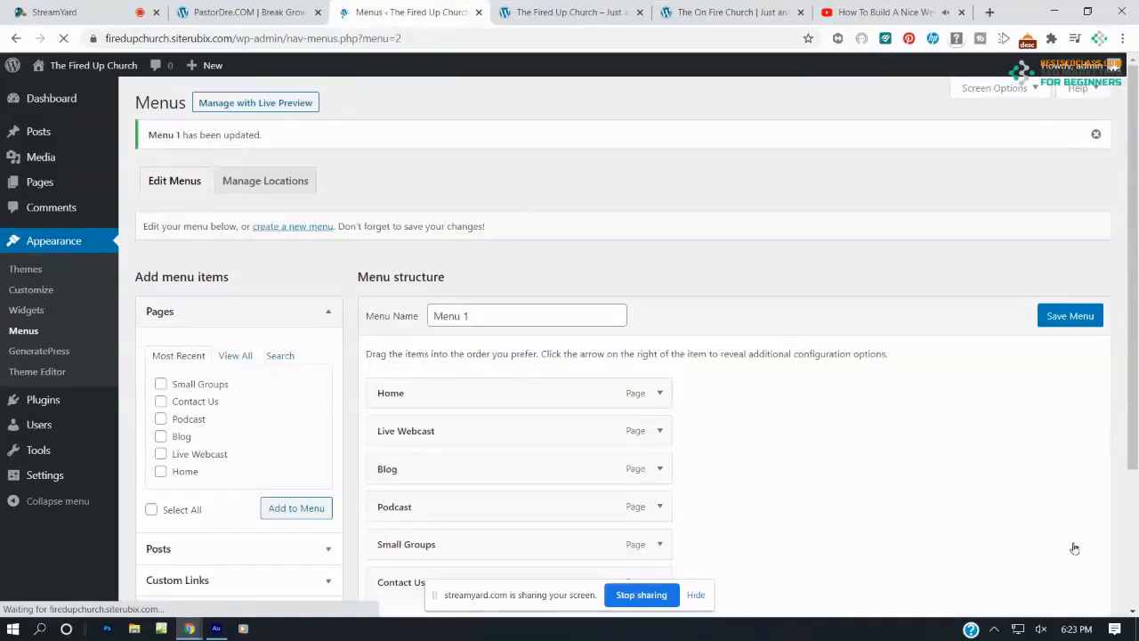
{"action": "left_click", "coordinate": [560, 12]}
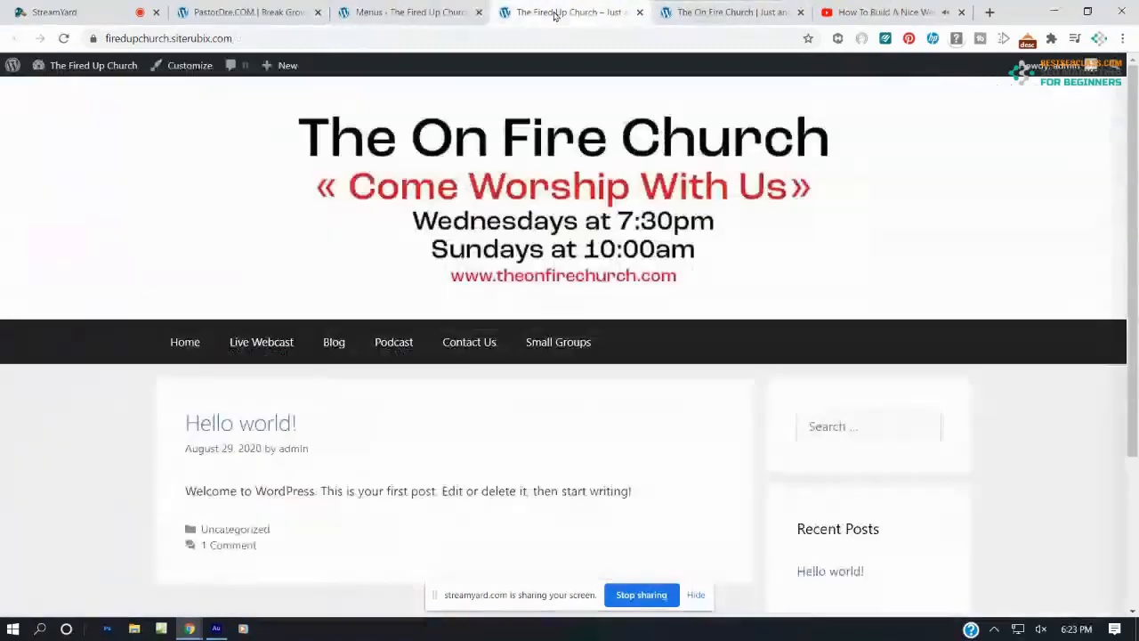
{"action": "left_click", "coordinate": [66, 40]}
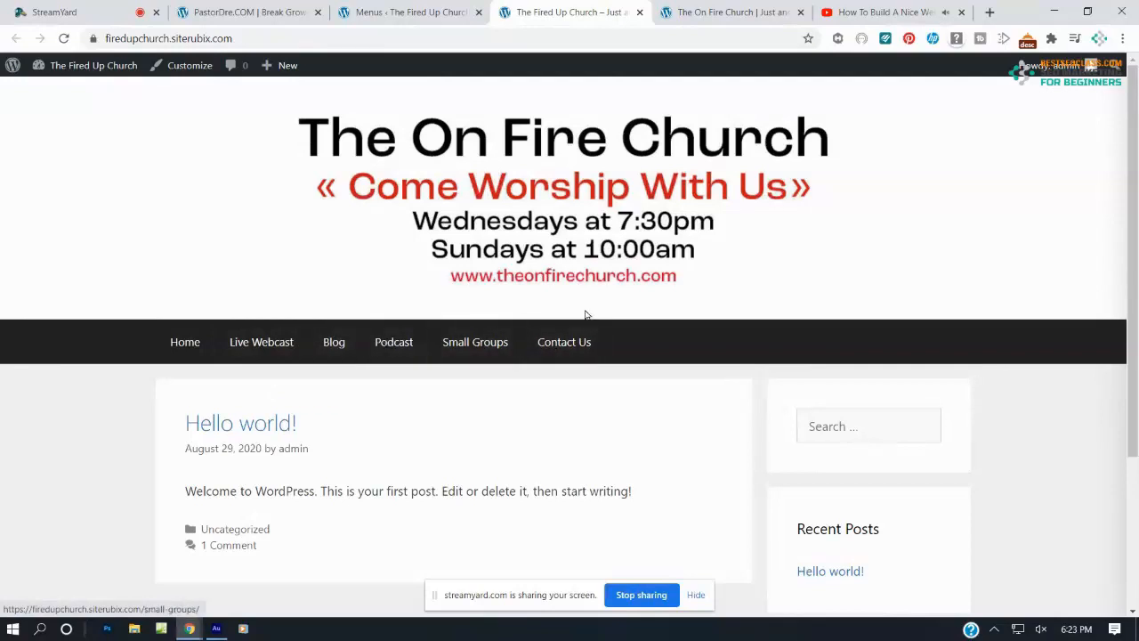
- Compare the live Fired Up Church site with the On Fire Church example, then go to General Settings
{"action": "left_click", "coordinate": [398, 12]}
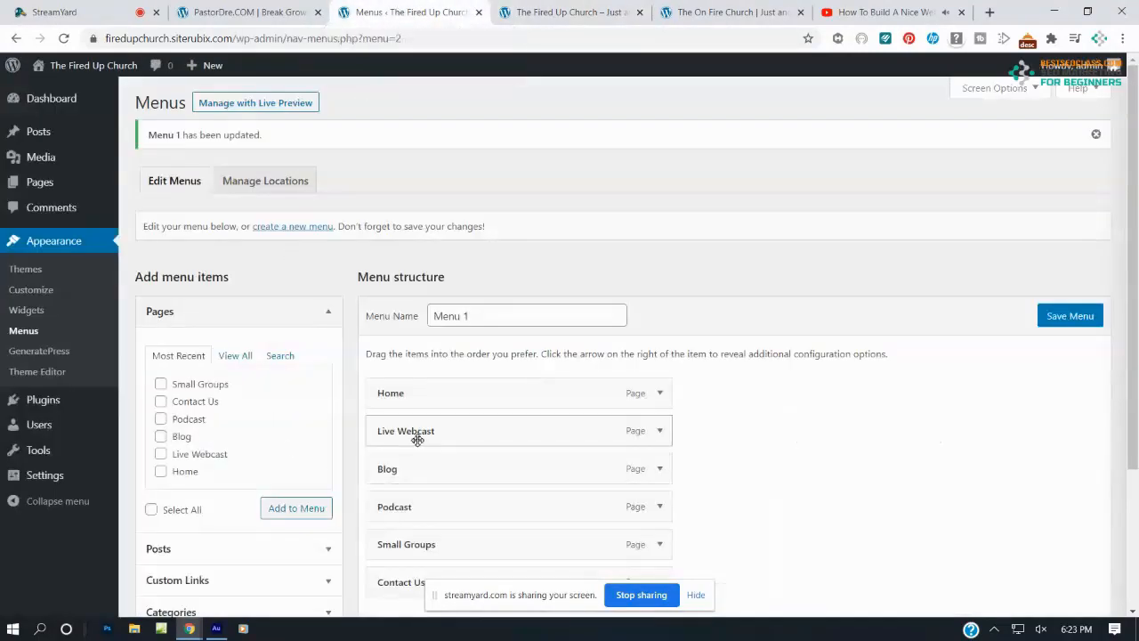
{"action": "scroll", "coordinate": [417, 440], "scroll_direction": "down", "scroll_amount": 2}
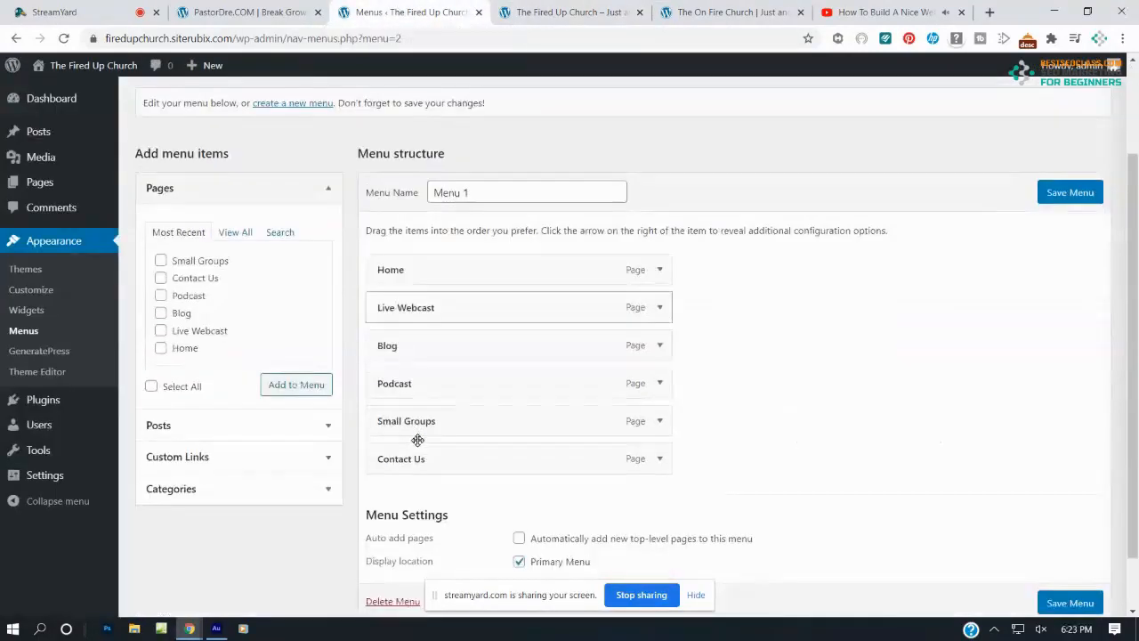
{"action": "left_click", "coordinate": [533, 12]}
{"action": "key", "text": "ctrl+Tab"}
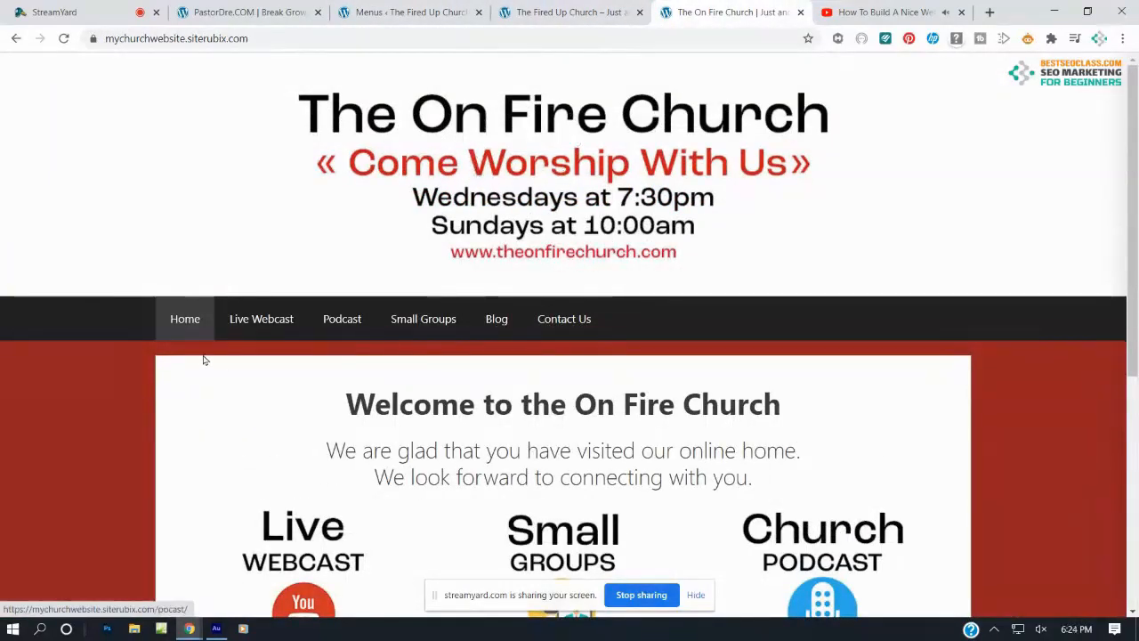
{"action": "left_click", "coordinate": [572, 12]}
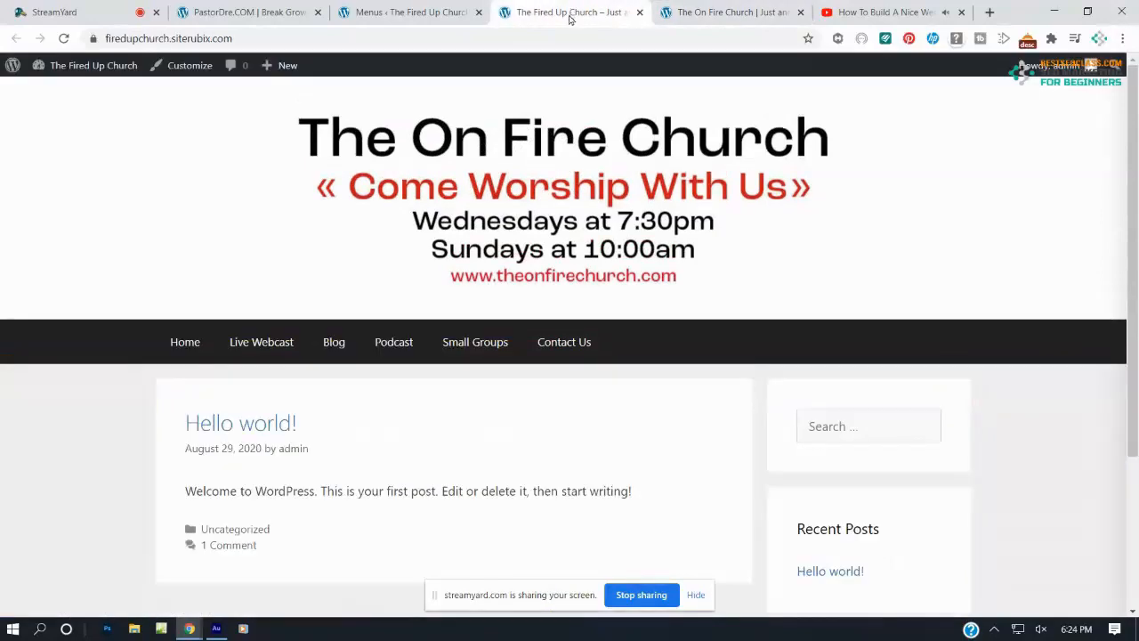
{"action": "left_click", "coordinate": [694, 7]}
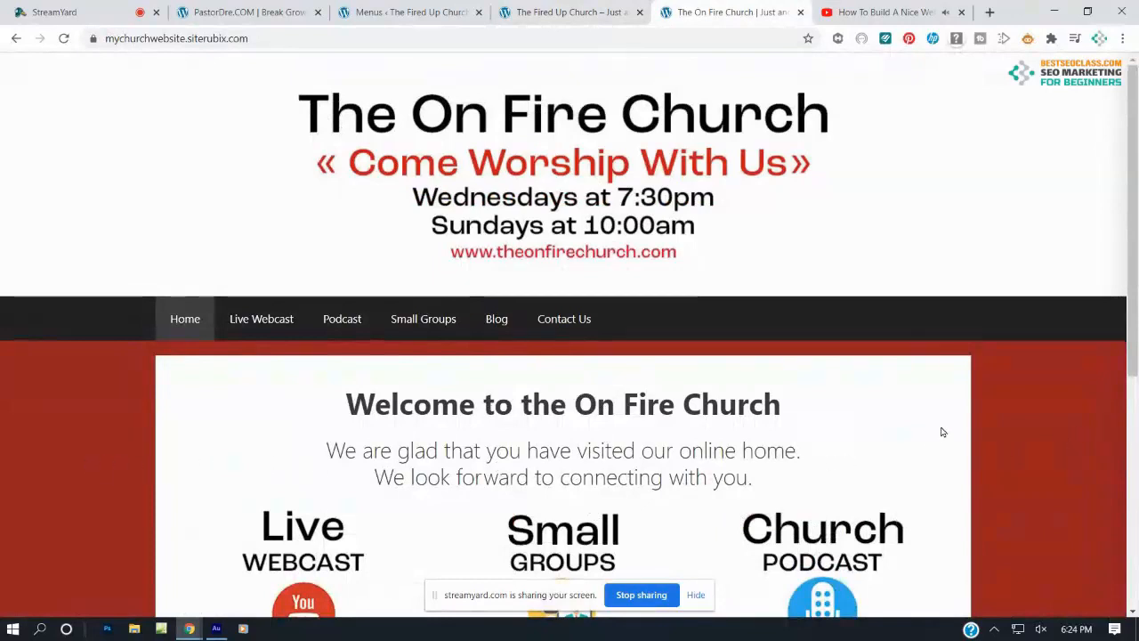
{"action": "left_click", "coordinate": [543, 7]}
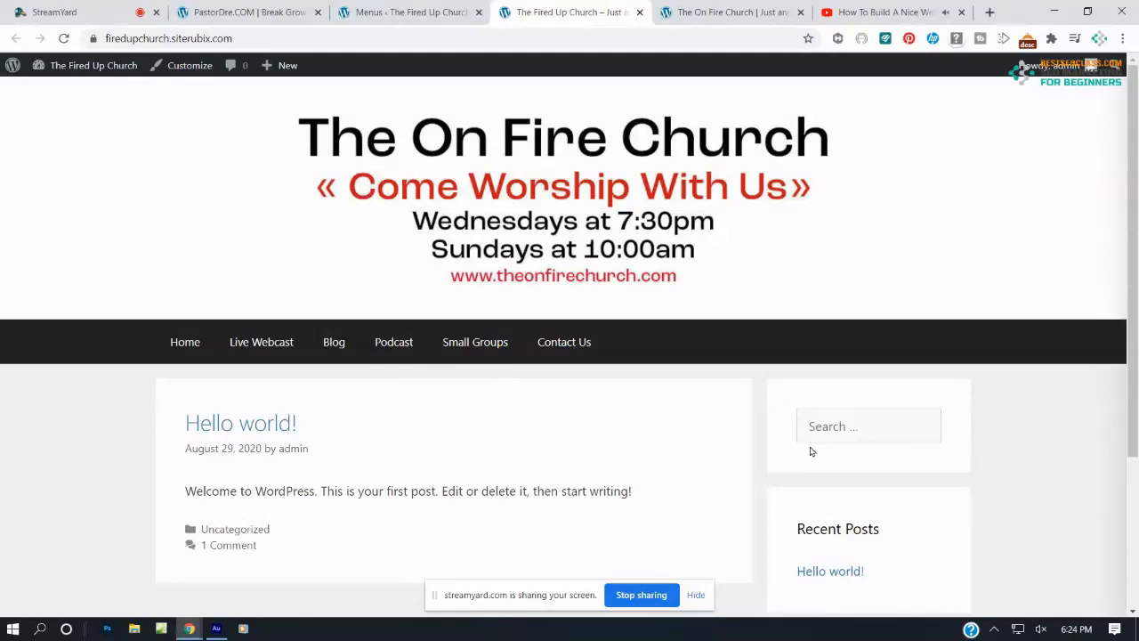
{"action": "left_click", "coordinate": [405, 12]}
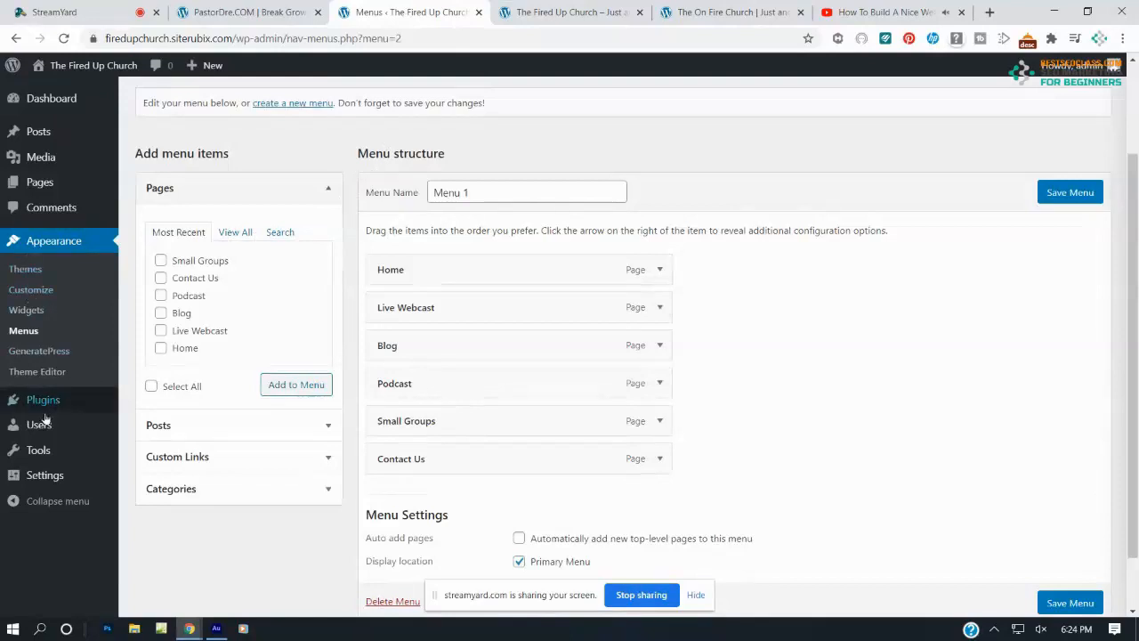
{"action": "left_click", "coordinate": [35, 477]}
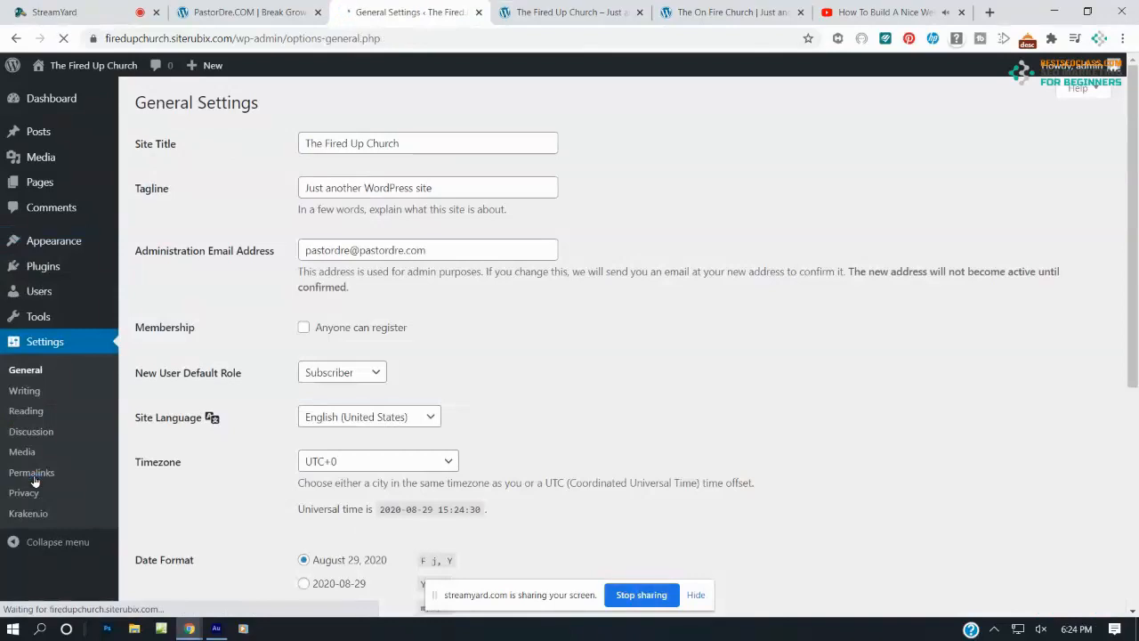
- In Reading settings, set a static front page with Homepage: Home and Posts page: Blog, and save
{"action": "left_click", "coordinate": [34, 415]}
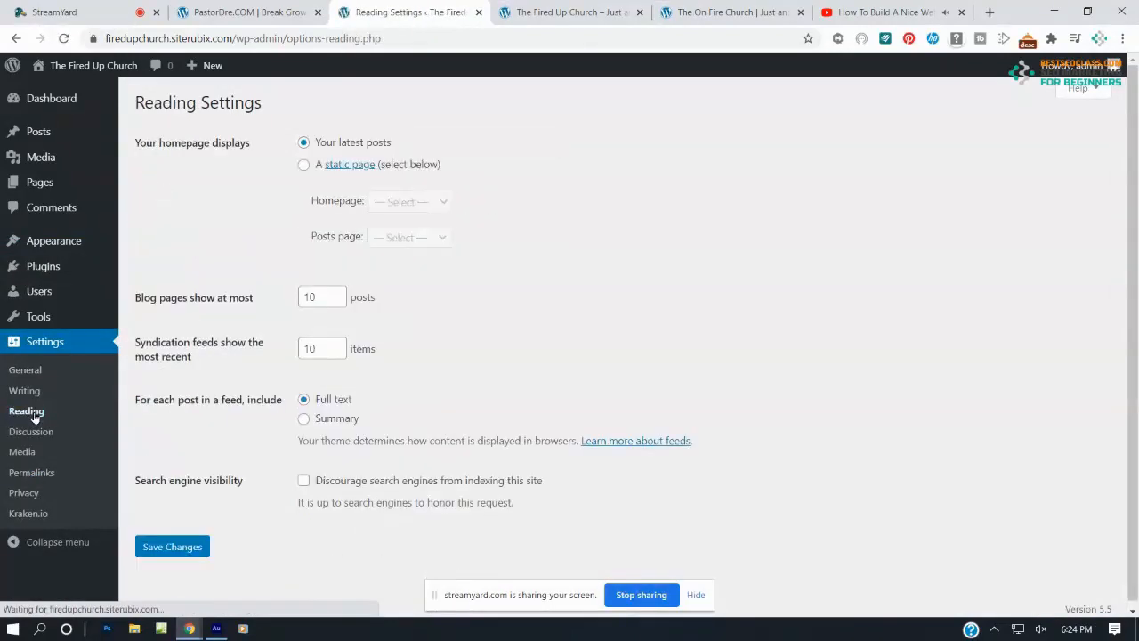
{"action": "left_click", "coordinate": [304, 165]}
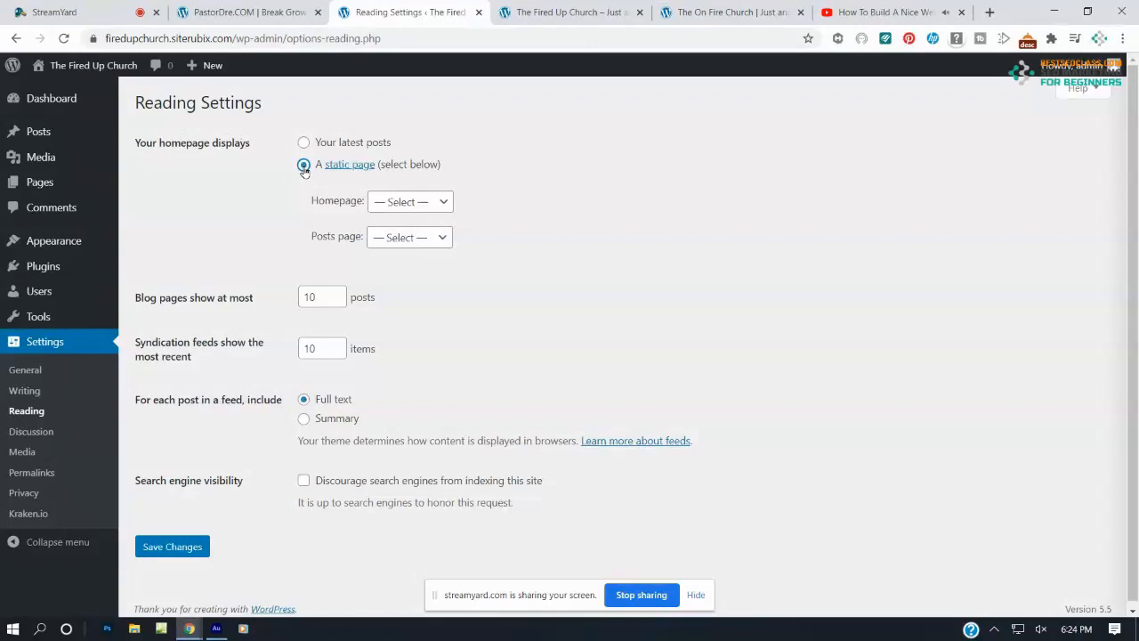
{"action": "left_click", "coordinate": [405, 204]}
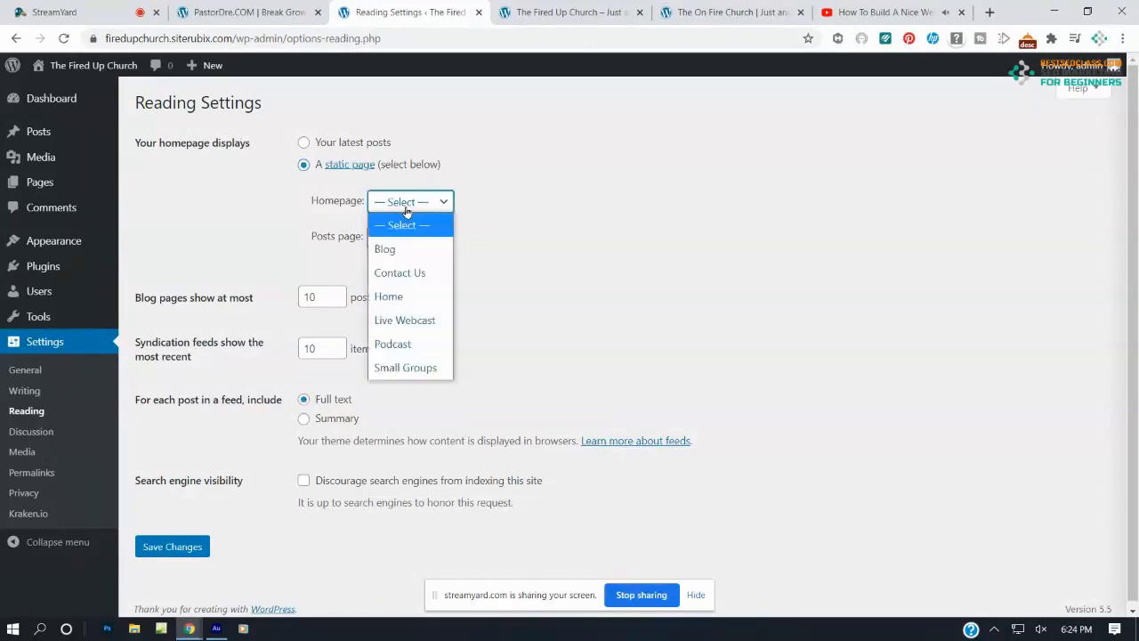
{"action": "left_click", "coordinate": [397, 296]}
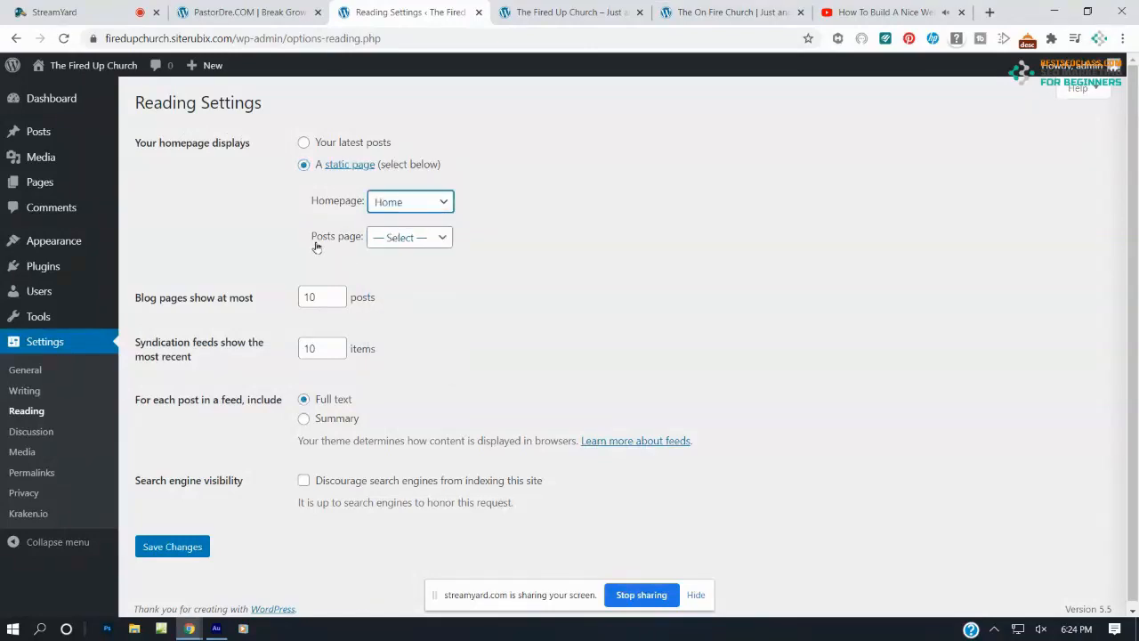
{"action": "left_click", "coordinate": [403, 237]}
{"action": "left_click", "coordinate": [388, 290]}
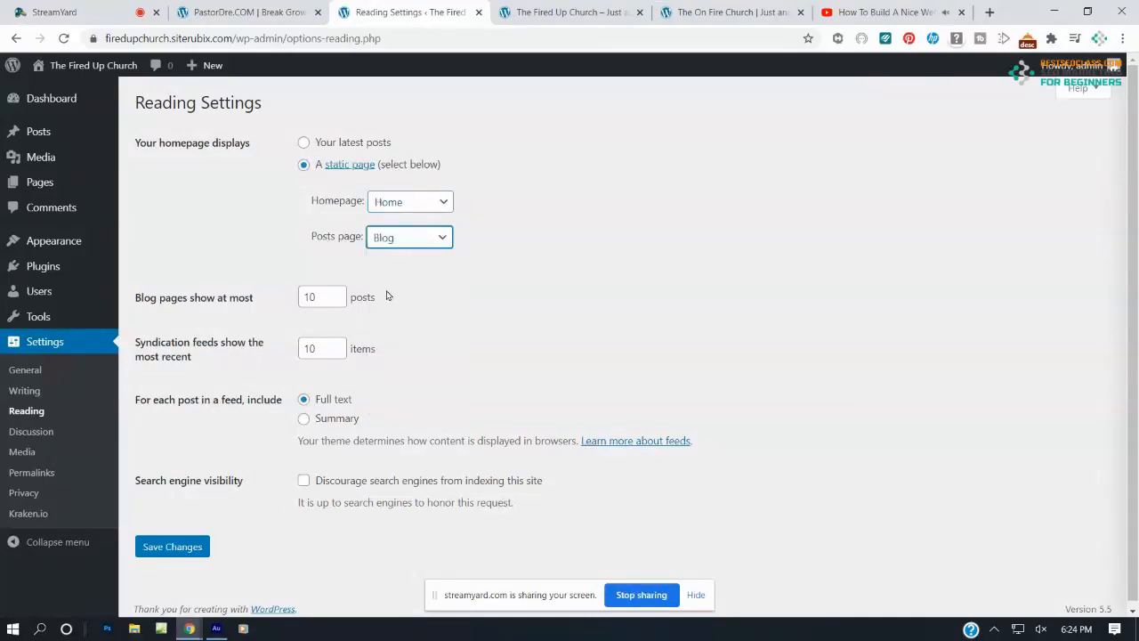
{"action": "left_click", "coordinate": [194, 547]}
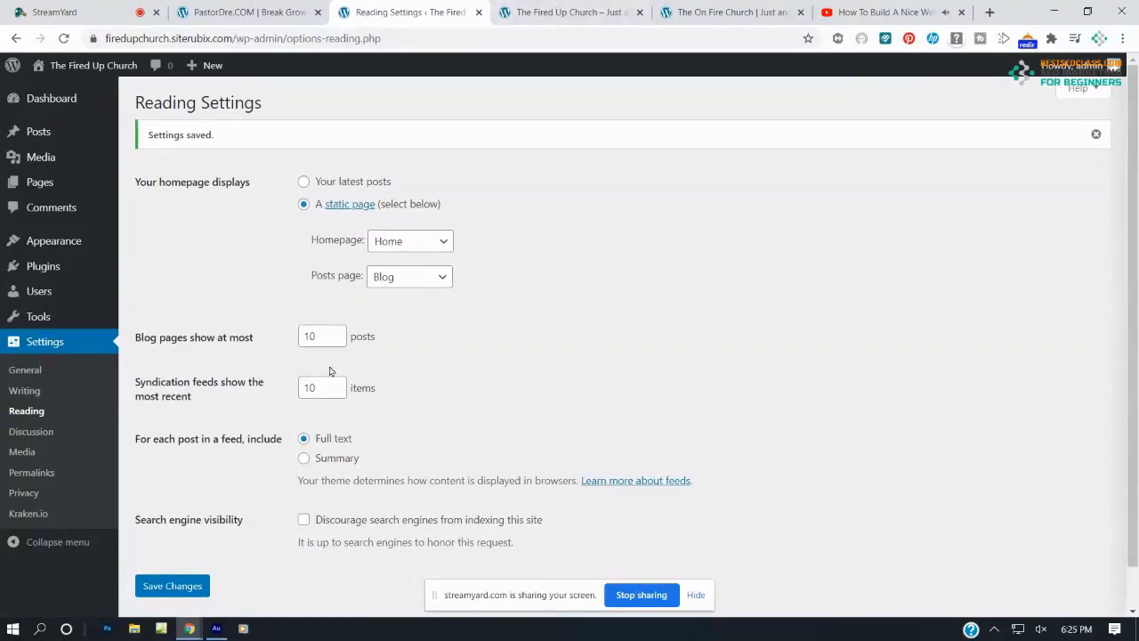
- Reload the live site to check the new Home front page against the On Fire Church site
{"action": "left_click", "coordinate": [537, 9]}
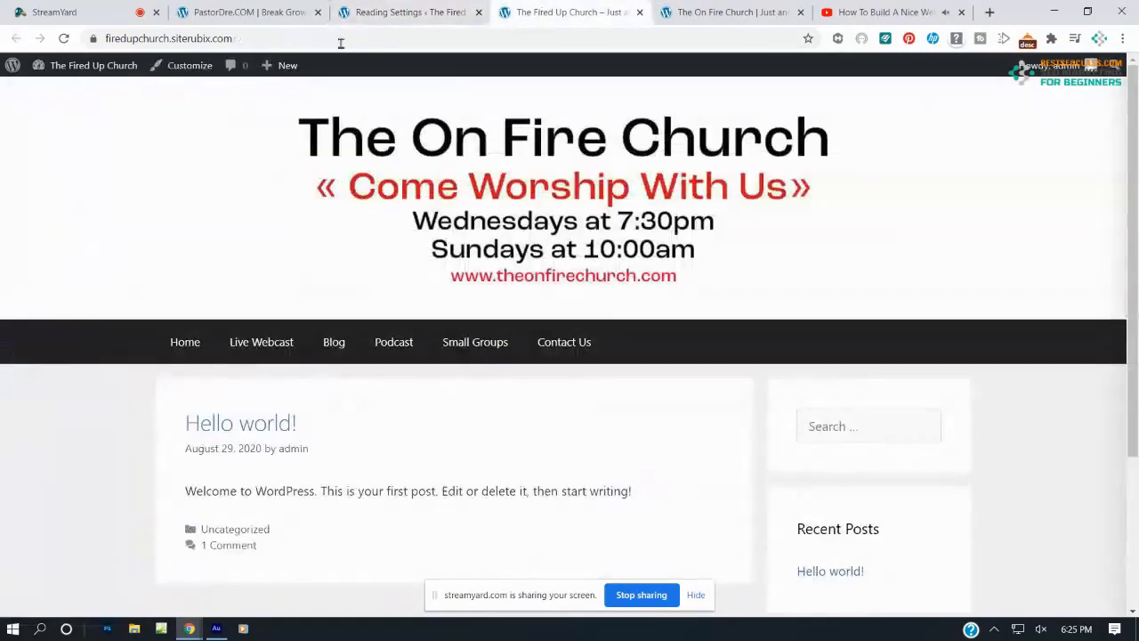
{"action": "left_click", "coordinate": [64, 41]}
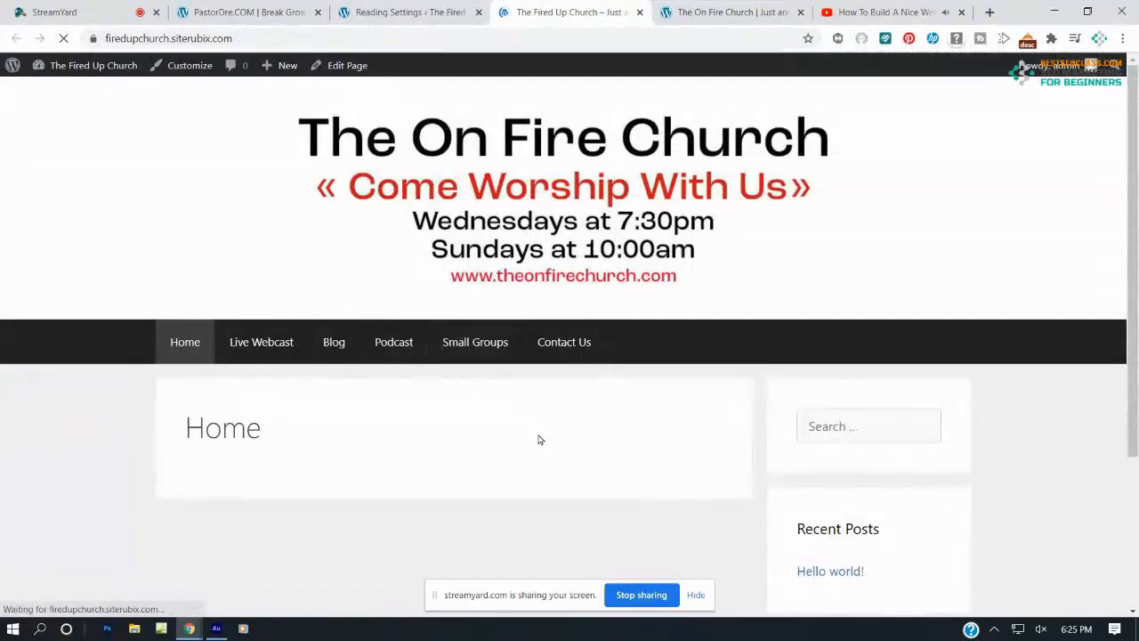
{"action": "scroll", "coordinate": [557, 408], "scroll_direction": "down", "scroll_amount": 4}
{"action": "scroll", "coordinate": [557, 408], "scroll_direction": "up", "scroll_amount": 4}
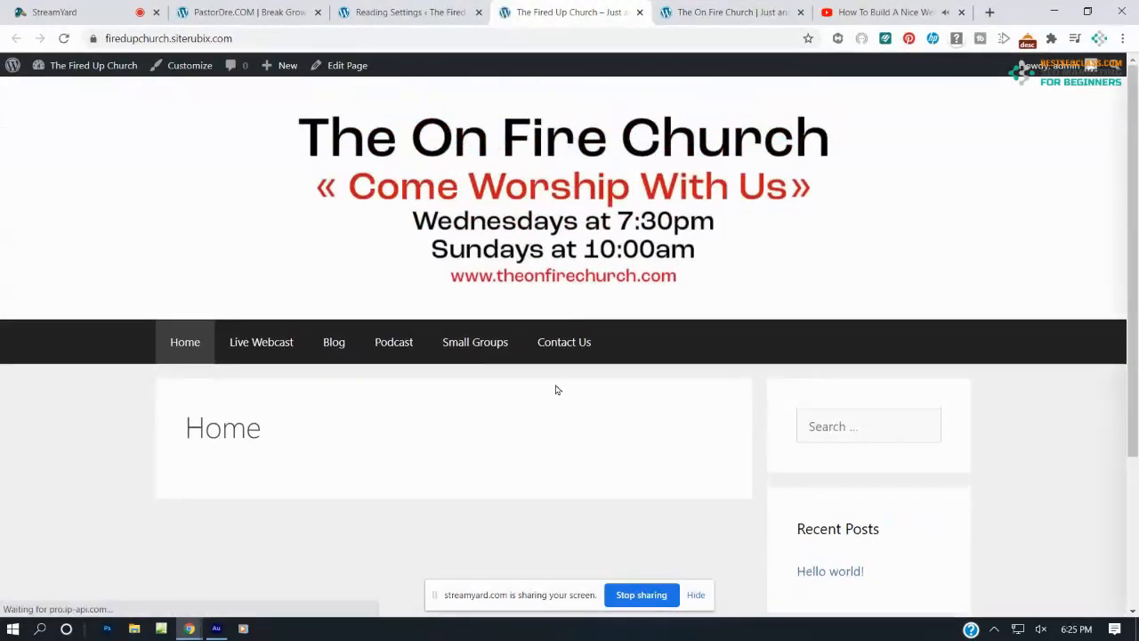
{"action": "left_click", "coordinate": [748, 12]}
{"action": "scroll", "coordinate": [616, 375], "scroll_direction": "down", "scroll_amount": 1}
{"action": "scroll", "coordinate": [617, 376], "scroll_direction": "down", "scroll_amount": 1}
{"action": "scroll", "coordinate": [618, 382], "scroll_direction": "up", "scroll_amount": 2}
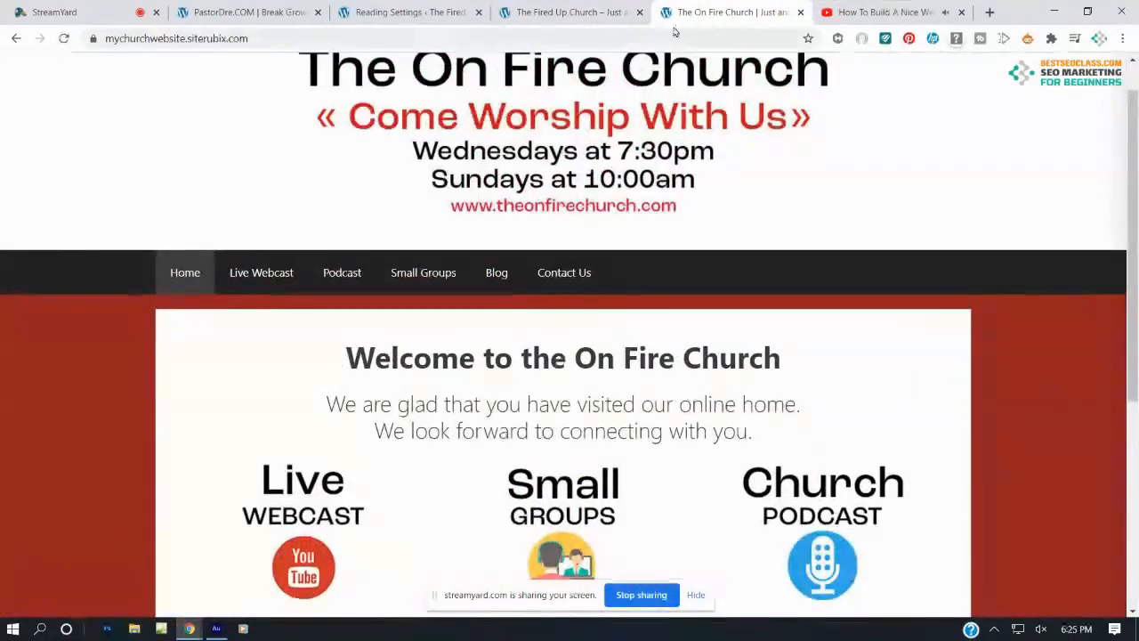
{"action": "left_click", "coordinate": [614, 12]}
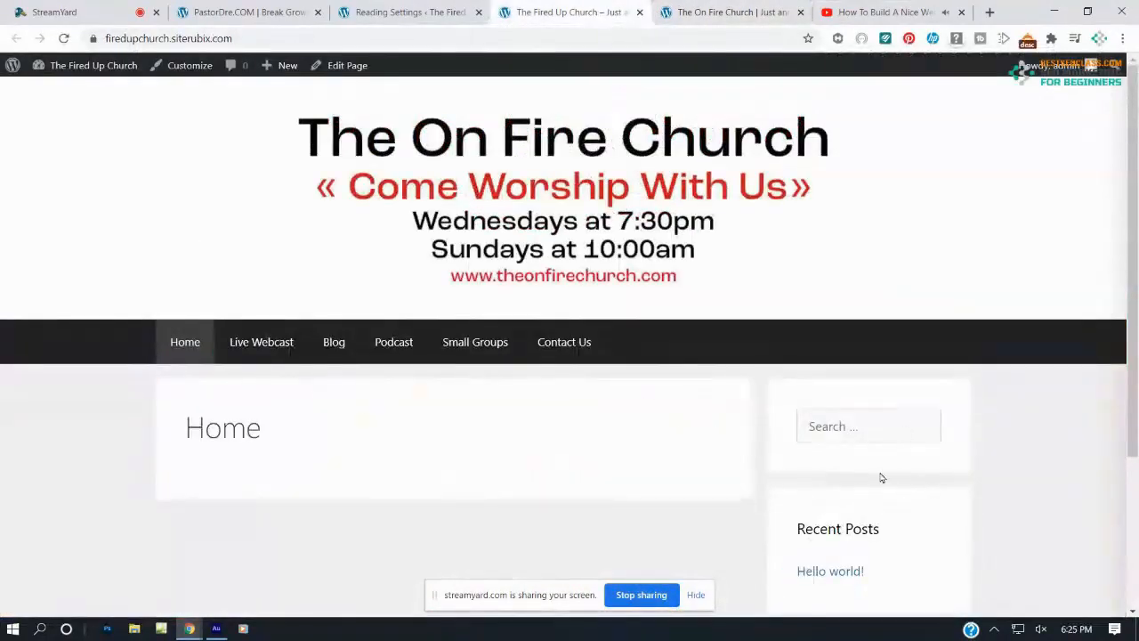
{"action": "left_click", "coordinate": [401, 18]}
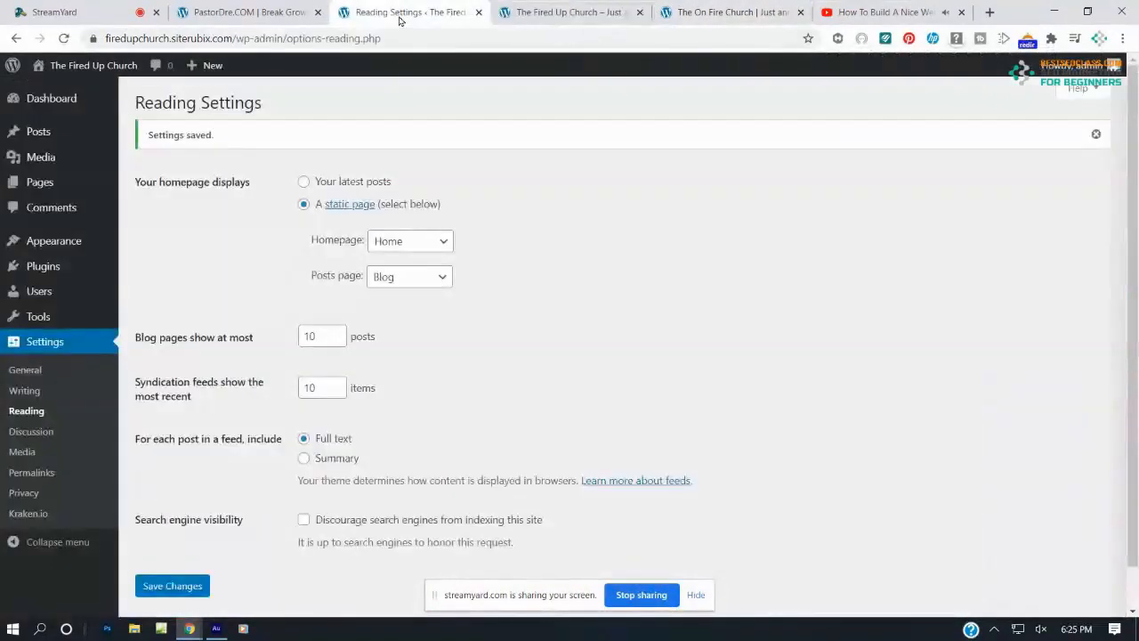
- Set the Home page's Layout sidebars to Content (no sidebars) and update the page
{"action": "left_click", "coordinate": [46, 183]}
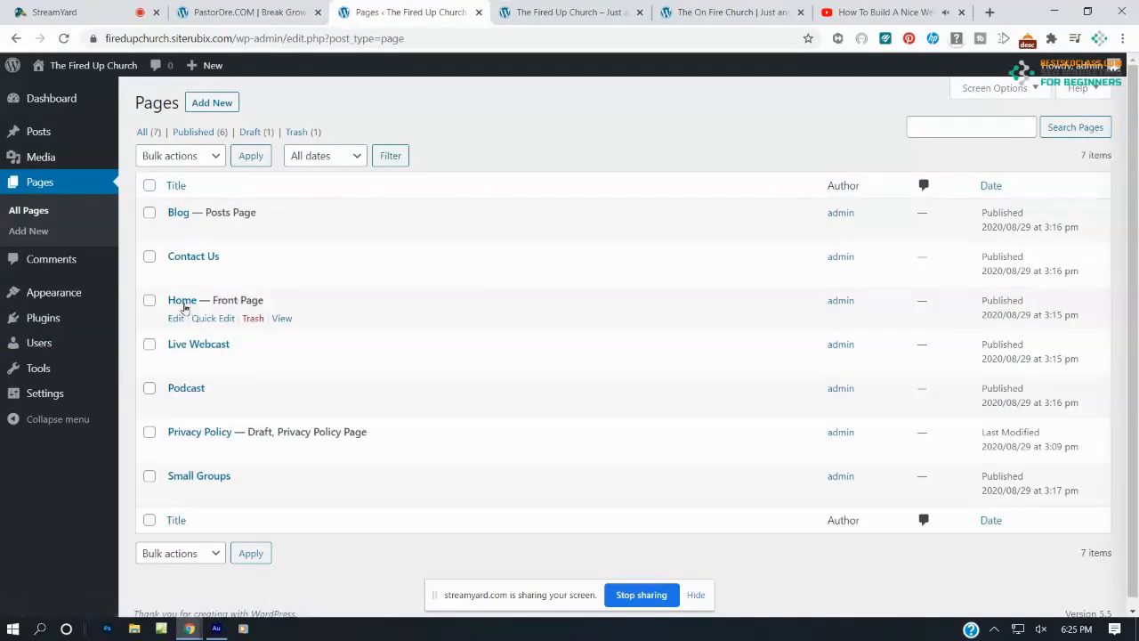
{"action": "left_click", "coordinate": [175, 318]}
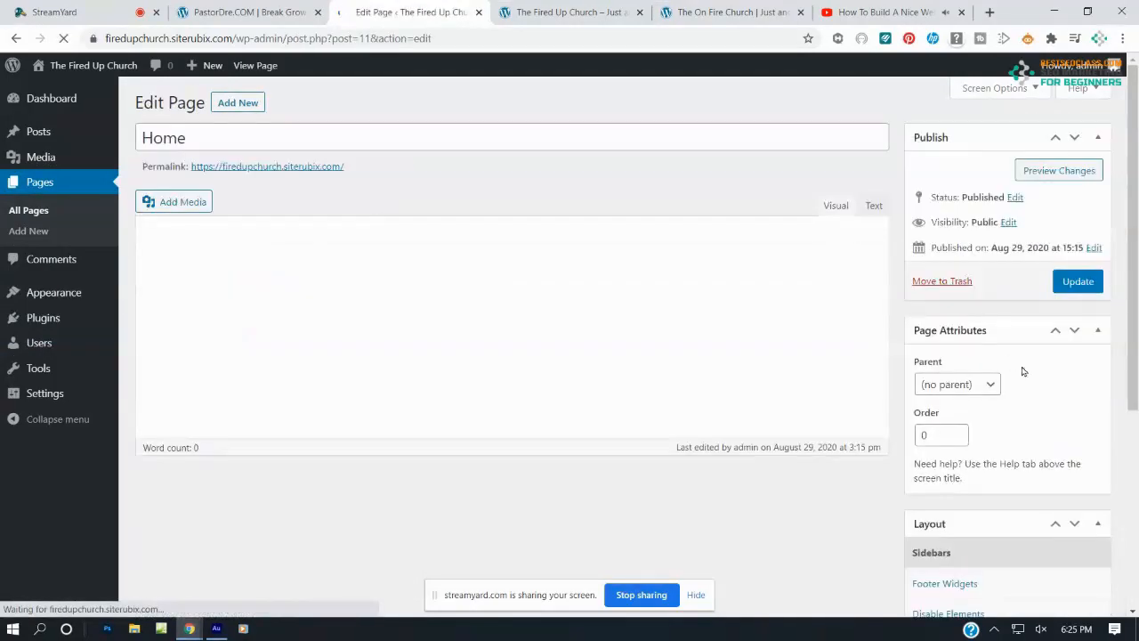
{"action": "scroll", "coordinate": [1023, 372], "scroll_direction": "down", "scroll_amount": 4}
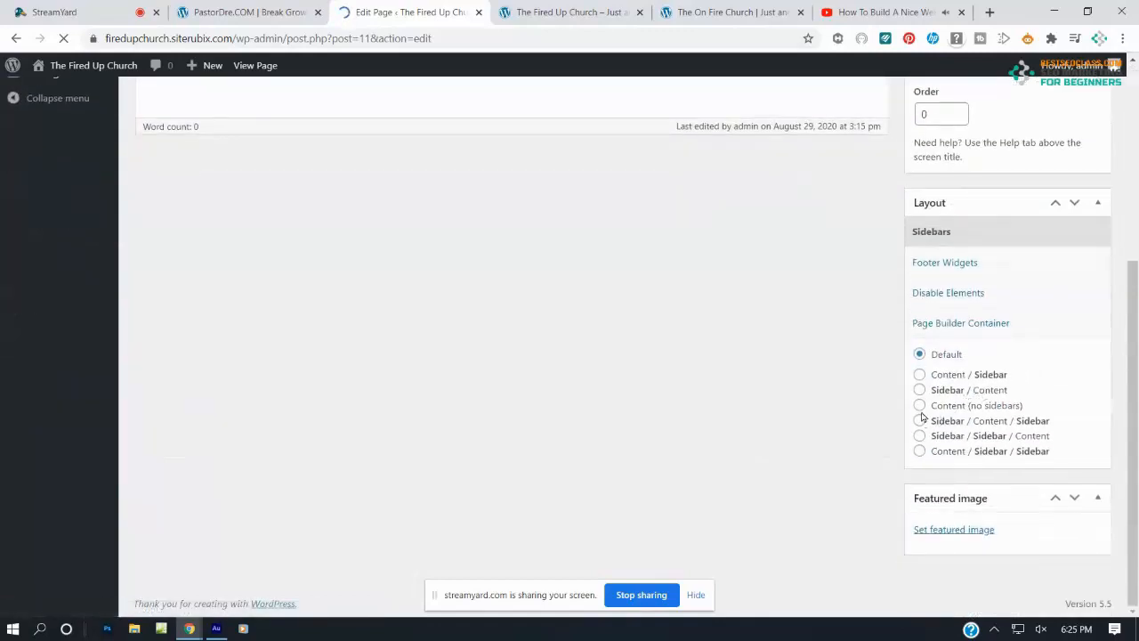
{"action": "scroll", "coordinate": [1009, 422], "scroll_direction": "down", "scroll_amount": 4}
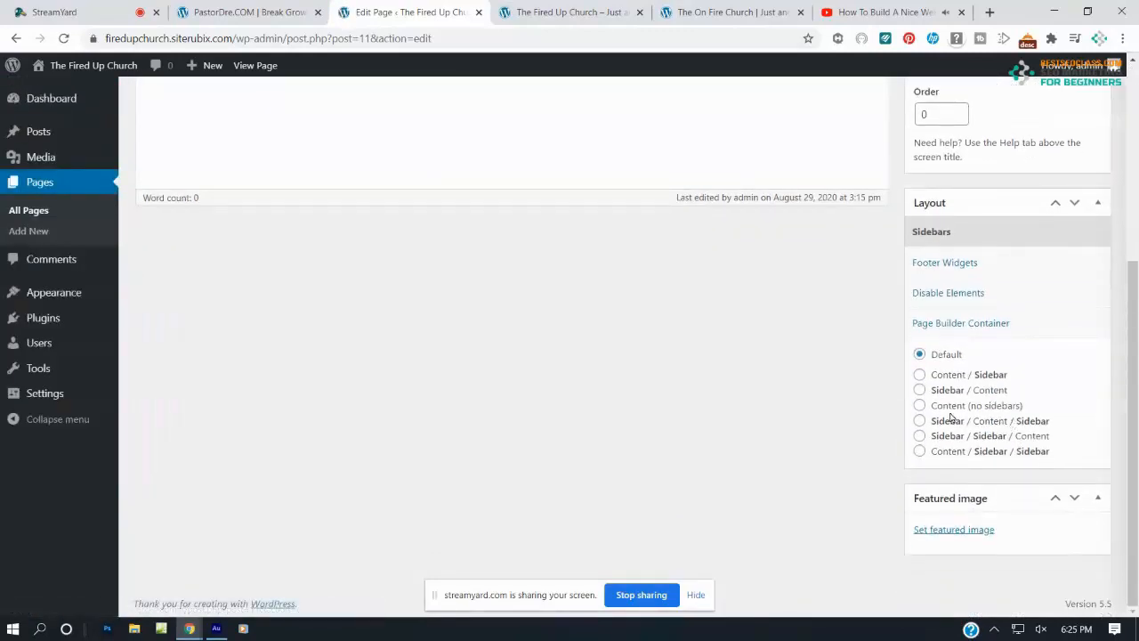
{"action": "left_click", "coordinate": [920, 406]}
{"action": "scroll", "coordinate": [920, 406], "scroll_direction": "up", "scroll_amount": 4}
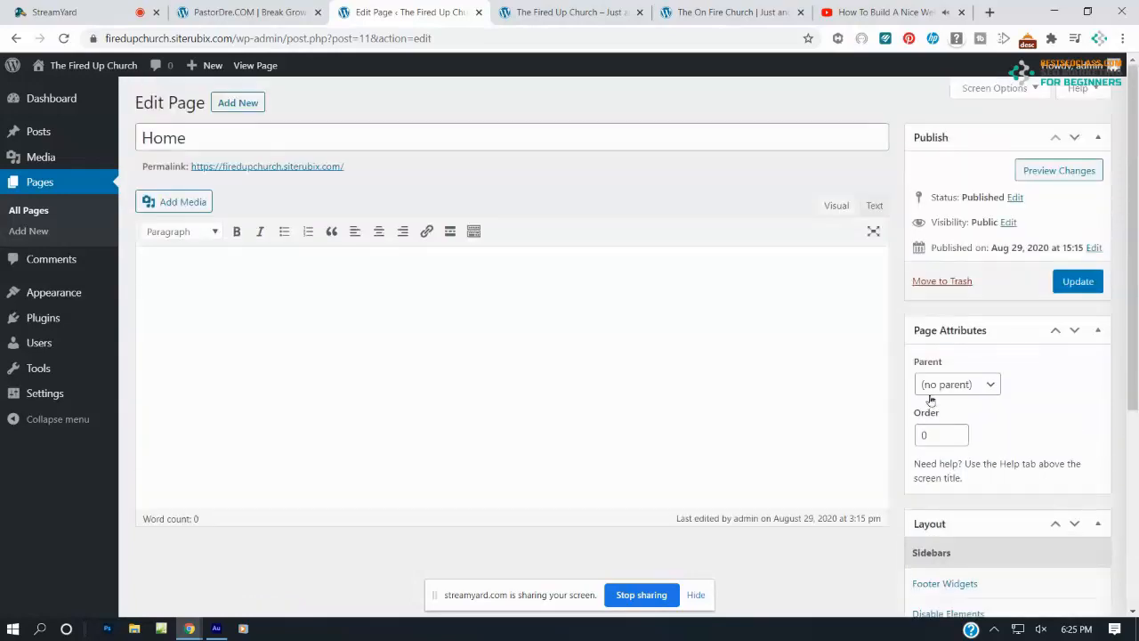
{"action": "left_click", "coordinate": [1075, 282]}
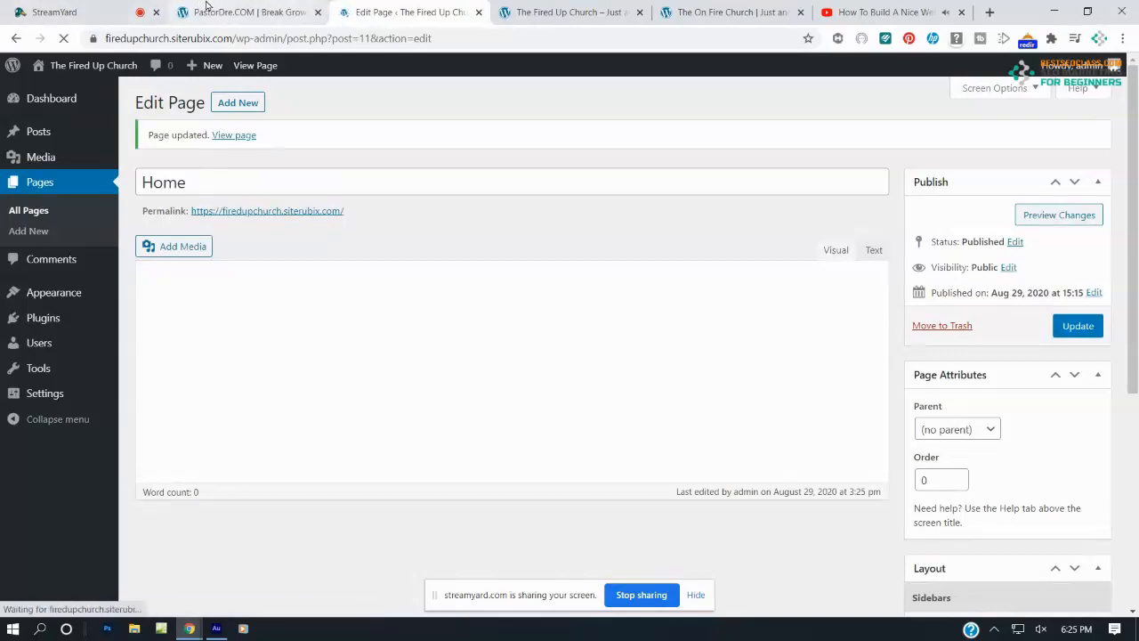
- Reload the live site to see the full-width Home page and compare it with On Fire Church
{"action": "left_click", "coordinate": [624, 13]}
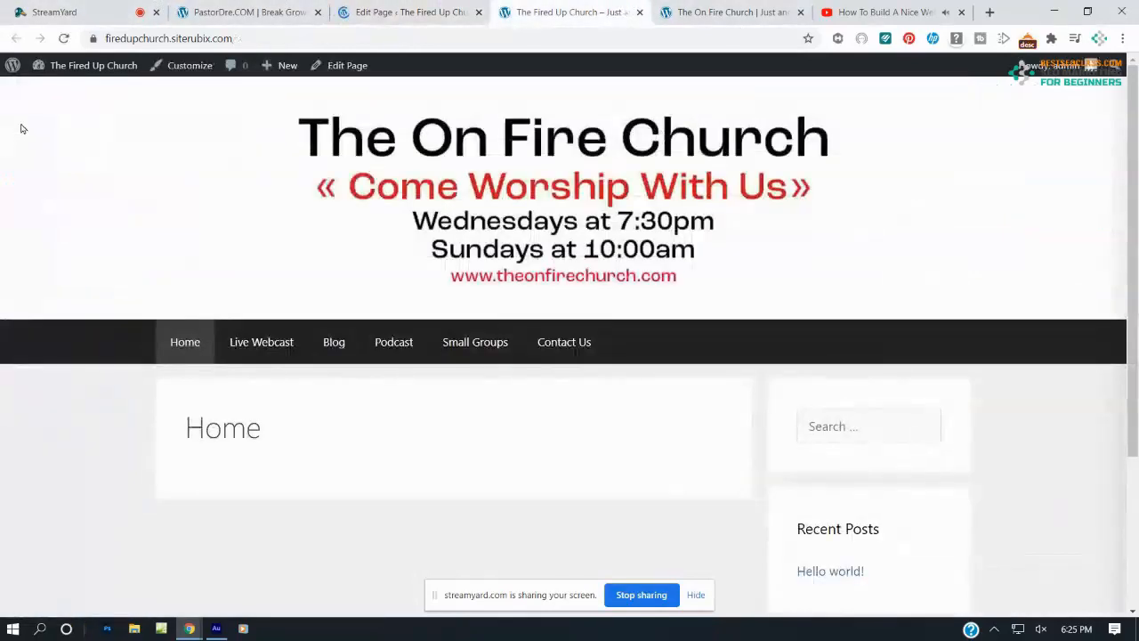
{"action": "left_click", "coordinate": [63, 39]}
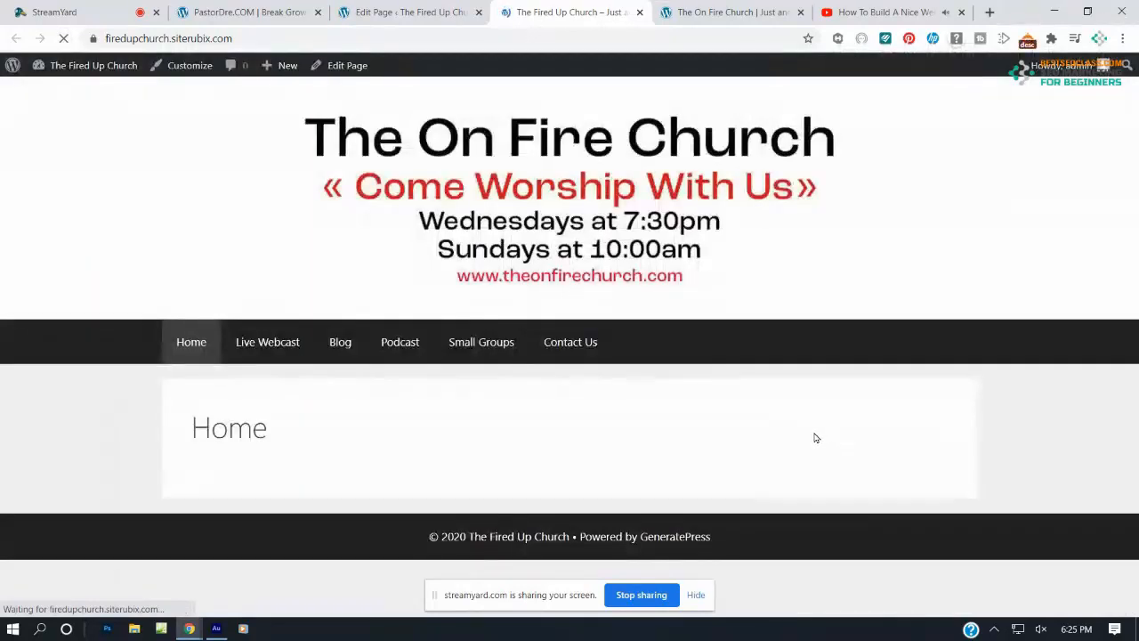
{"action": "left_click", "coordinate": [712, 12]}
{"action": "left_click", "coordinate": [559, 12]}
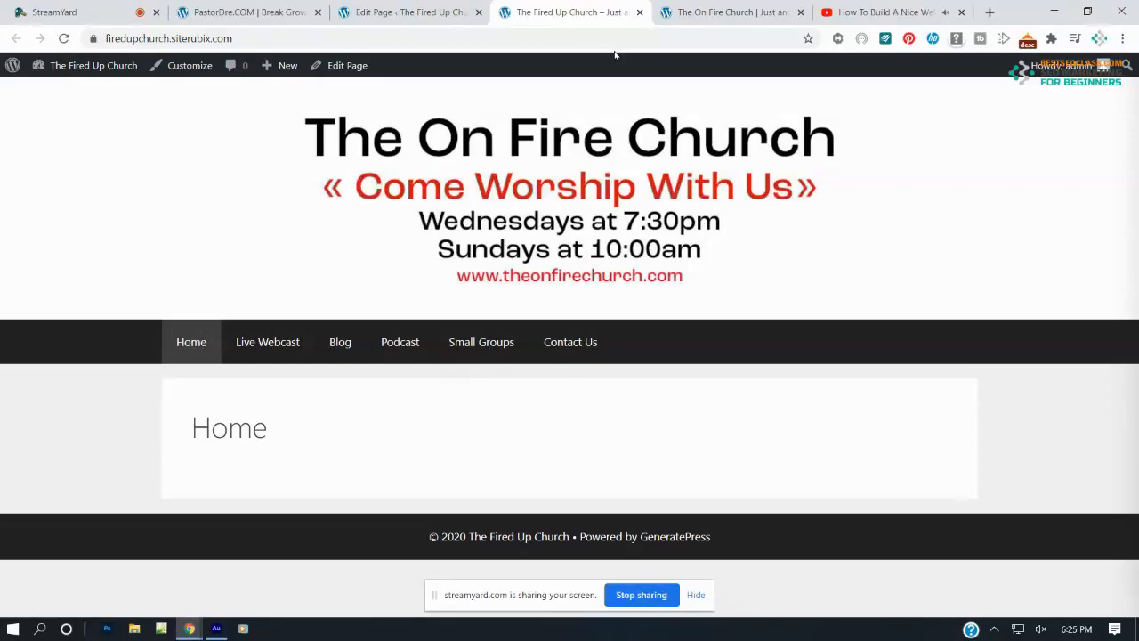
{"action": "left_click", "coordinate": [719, 5]}
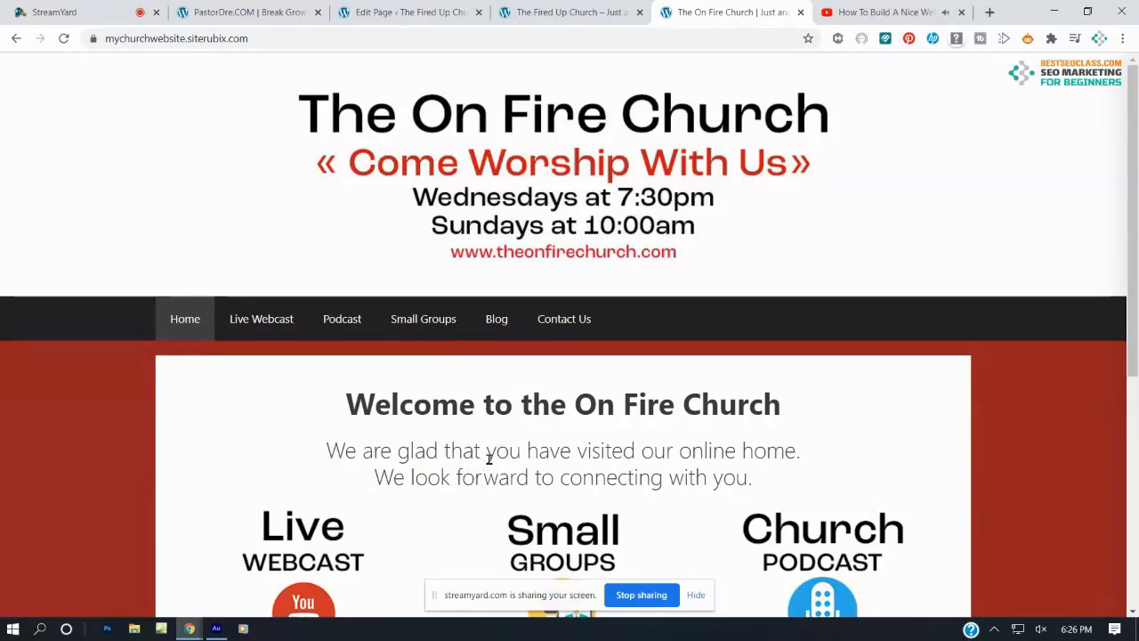
- In Writing settings, make Block editor the default, allow editor switching, and save
{"action": "left_click", "coordinate": [426, 7]}
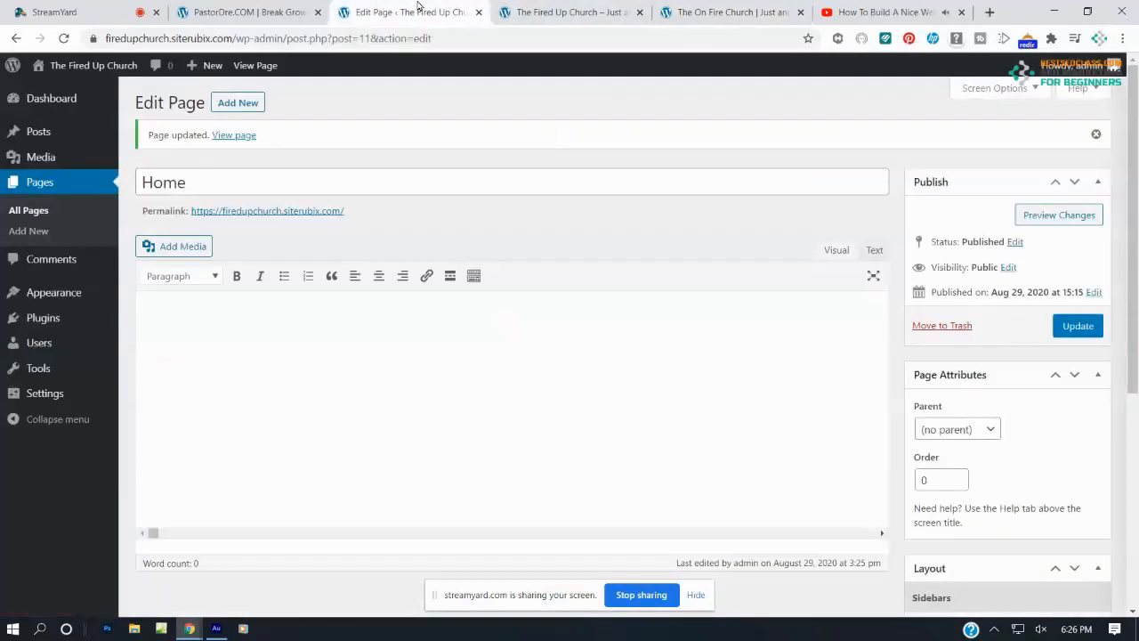
{"action": "mouse_move", "coordinate": [51, 369]}
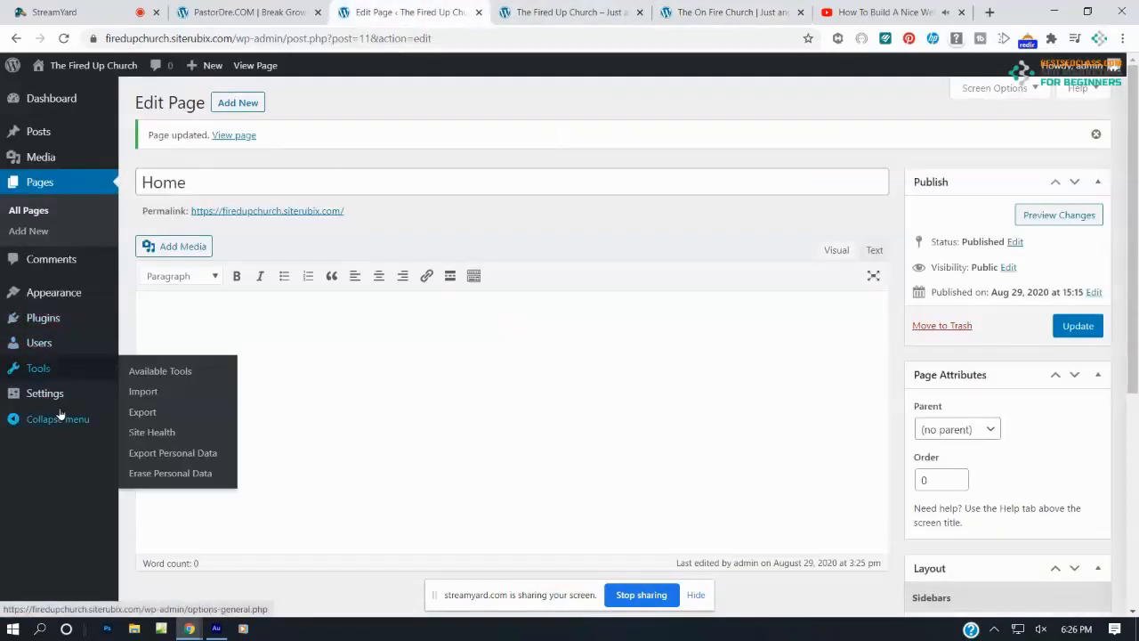
{"action": "left_click", "coordinate": [54, 402]}
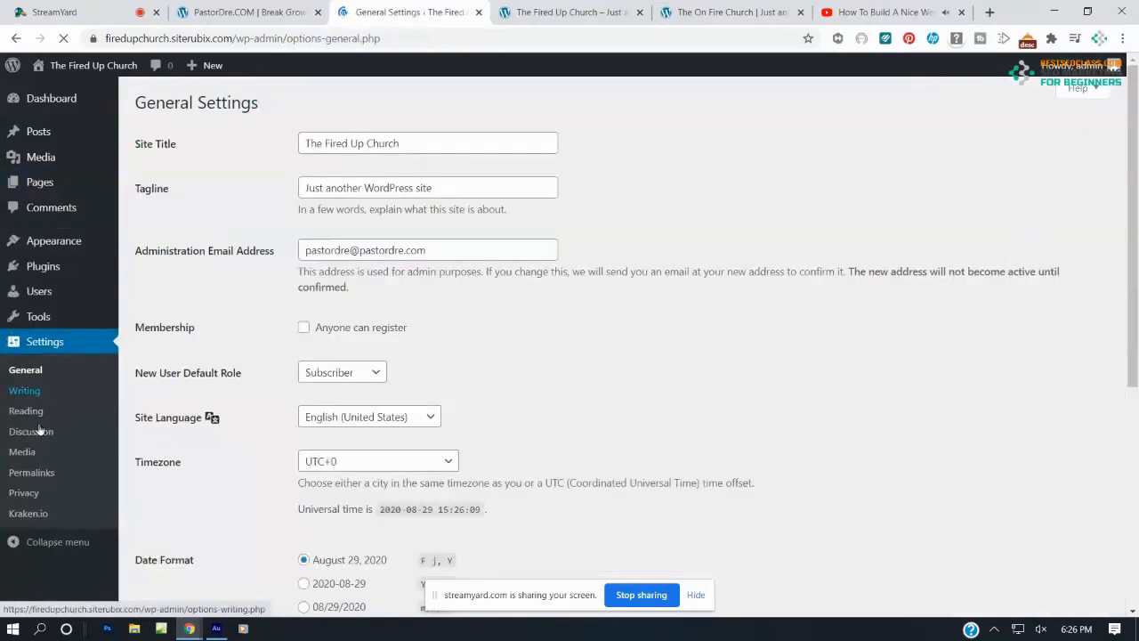
{"action": "left_click", "coordinate": [29, 400]}
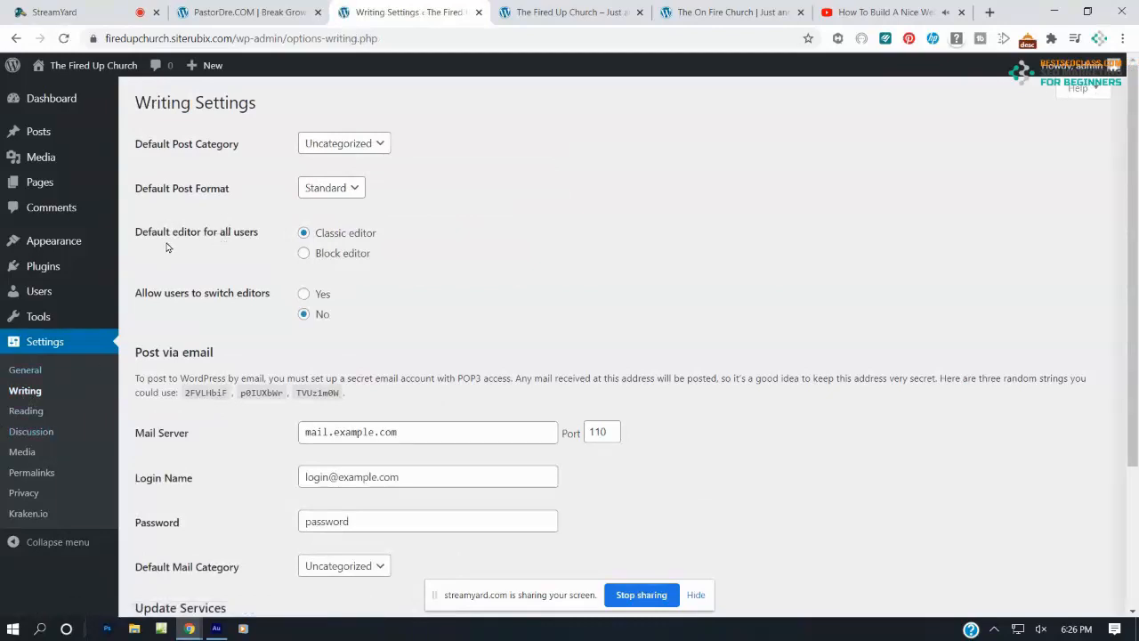
{"action": "left_click", "coordinate": [304, 254]}
{"action": "left_click", "coordinate": [304, 294]}
{"action": "scroll", "coordinate": [452, 472], "scroll_direction": "down", "scroll_amount": 3}
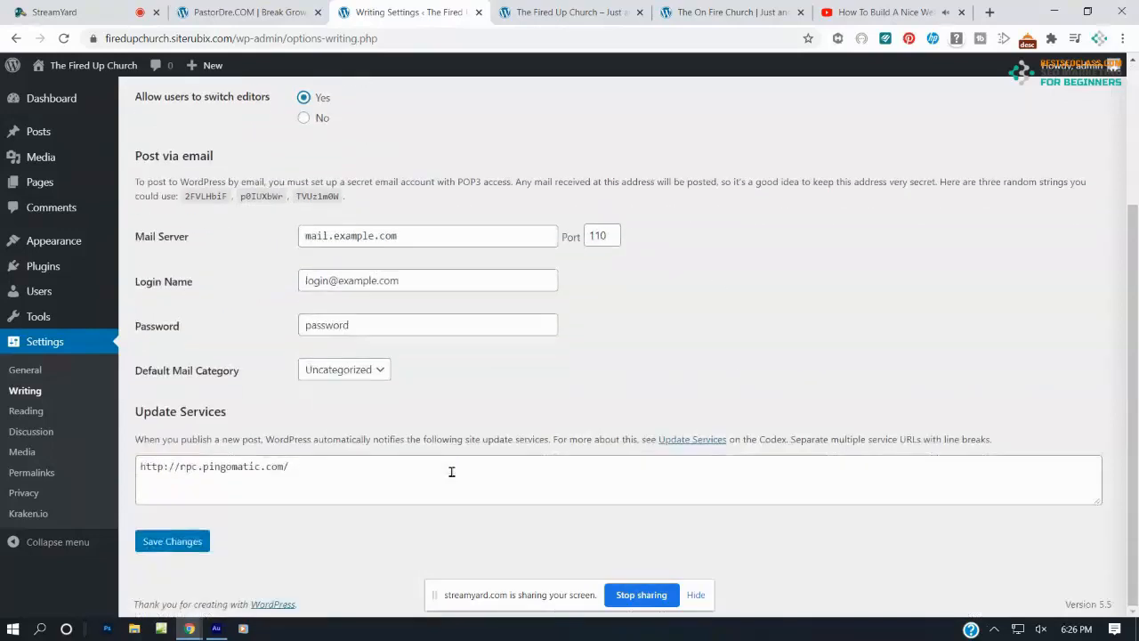
{"action": "left_click", "coordinate": [173, 542]}
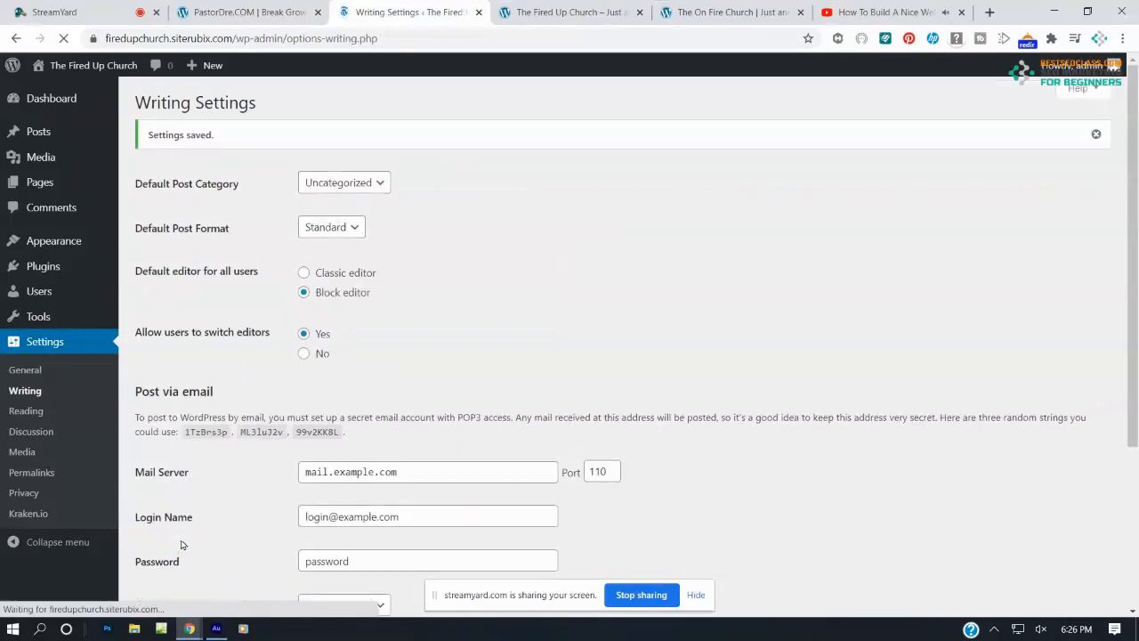
- Open the Pages list, glancing at the live Fired Up Church and On Fire Church sites
{"action": "left_click", "coordinate": [34, 185]}
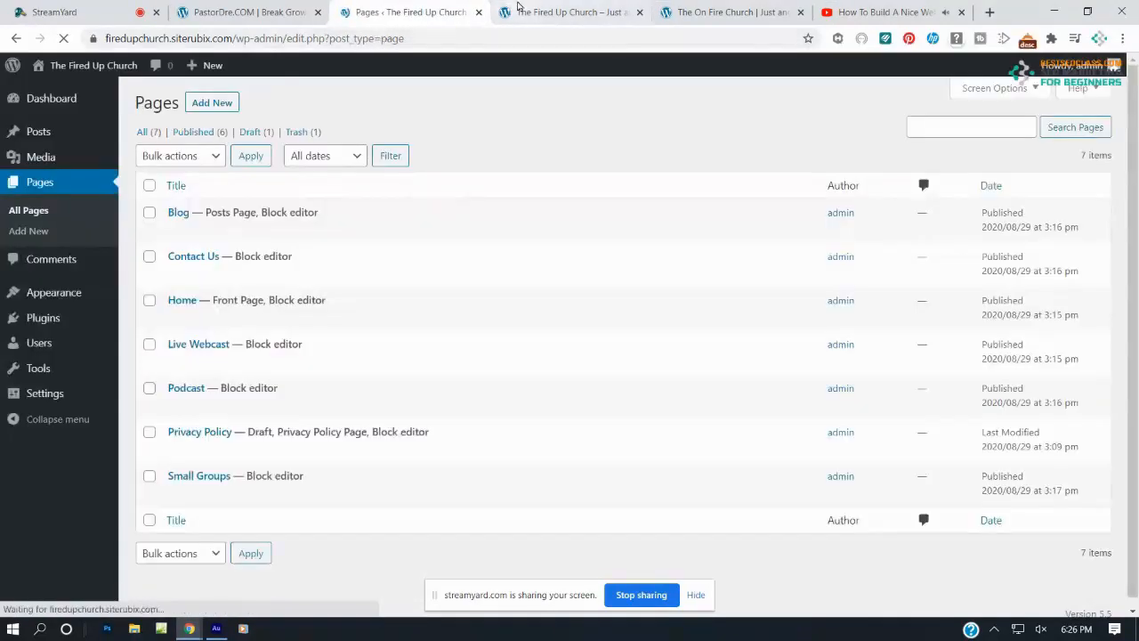
{"action": "left_click", "coordinate": [541, 11]}
{"action": "left_click", "coordinate": [699, 11]}
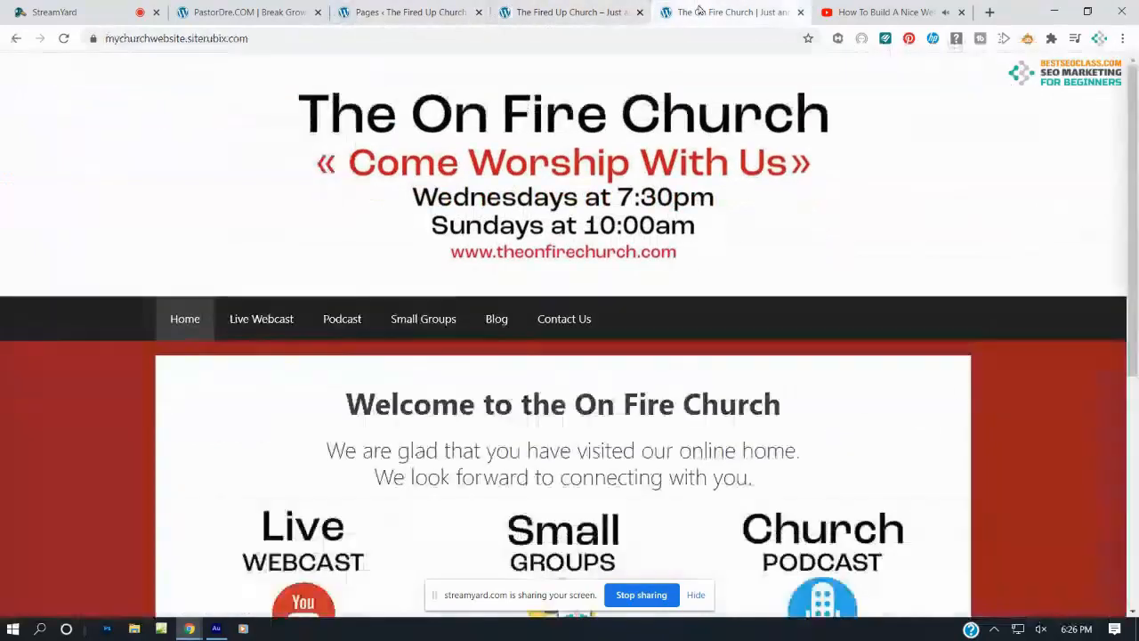
{"action": "left_click", "coordinate": [531, 12]}
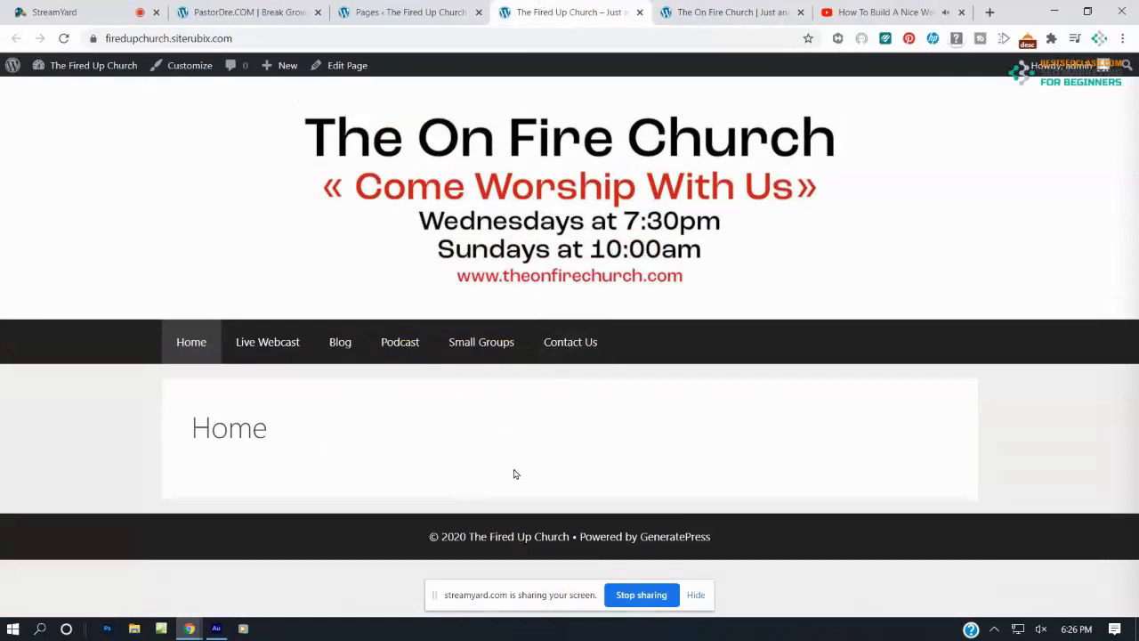
{"action": "left_click", "coordinate": [358, 8]}
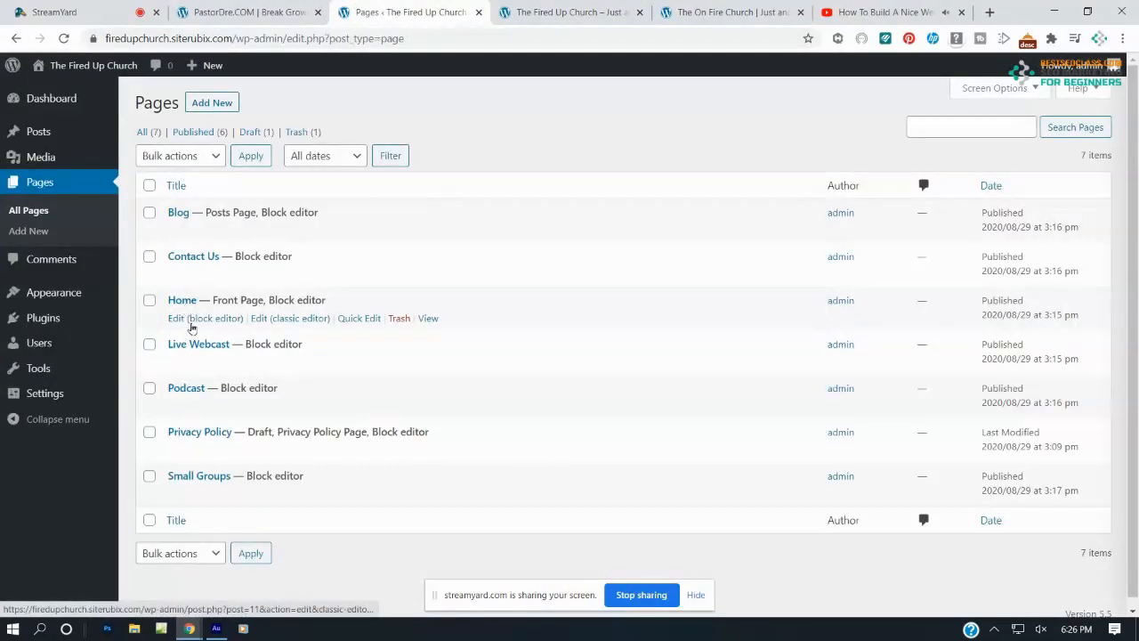
- Edit Home in the block editor, dismiss the welcome tour, and leave an empty paragraph ready
{"action": "left_click", "coordinate": [192, 320]}
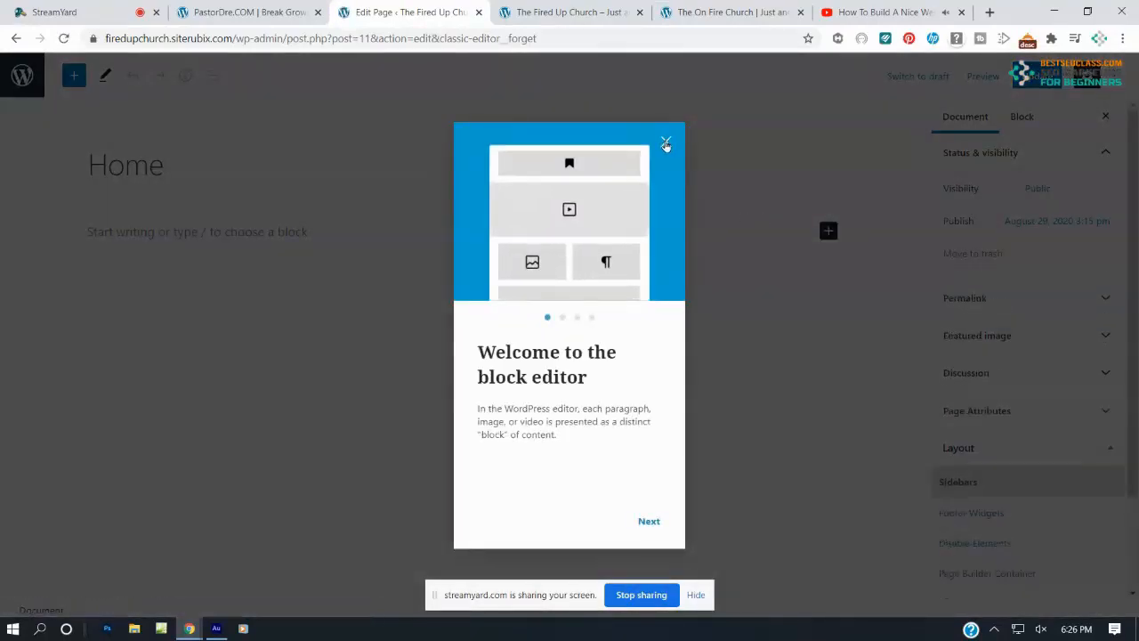
{"action": "left_click", "coordinate": [666, 142]}
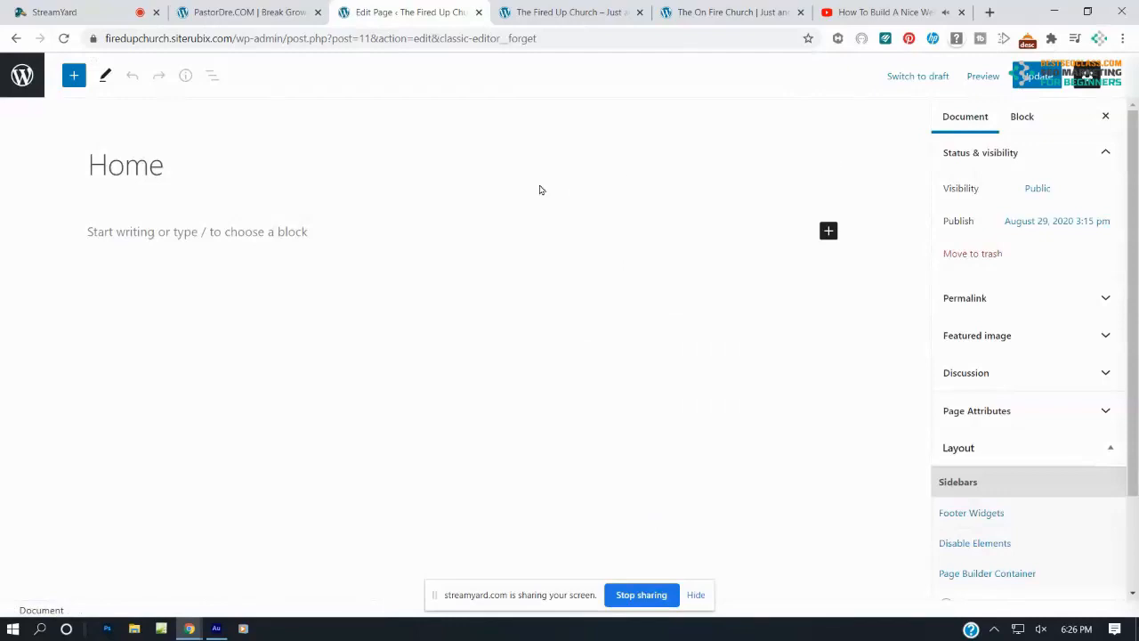
{"action": "left_click", "coordinate": [281, 231]}
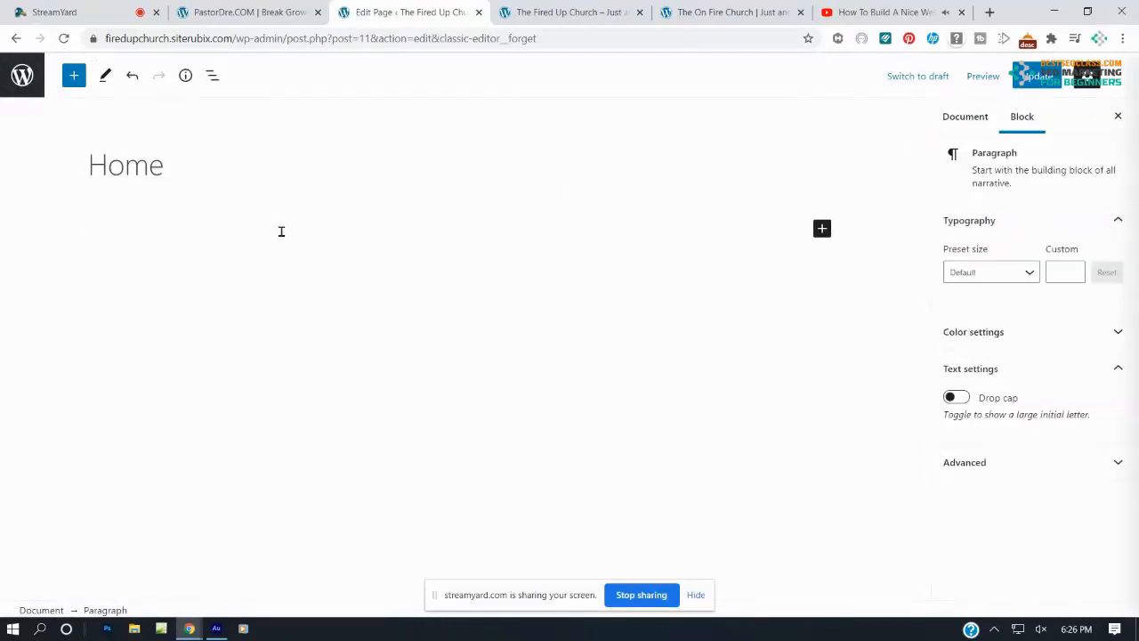
{"action": "type", "text": "We"}
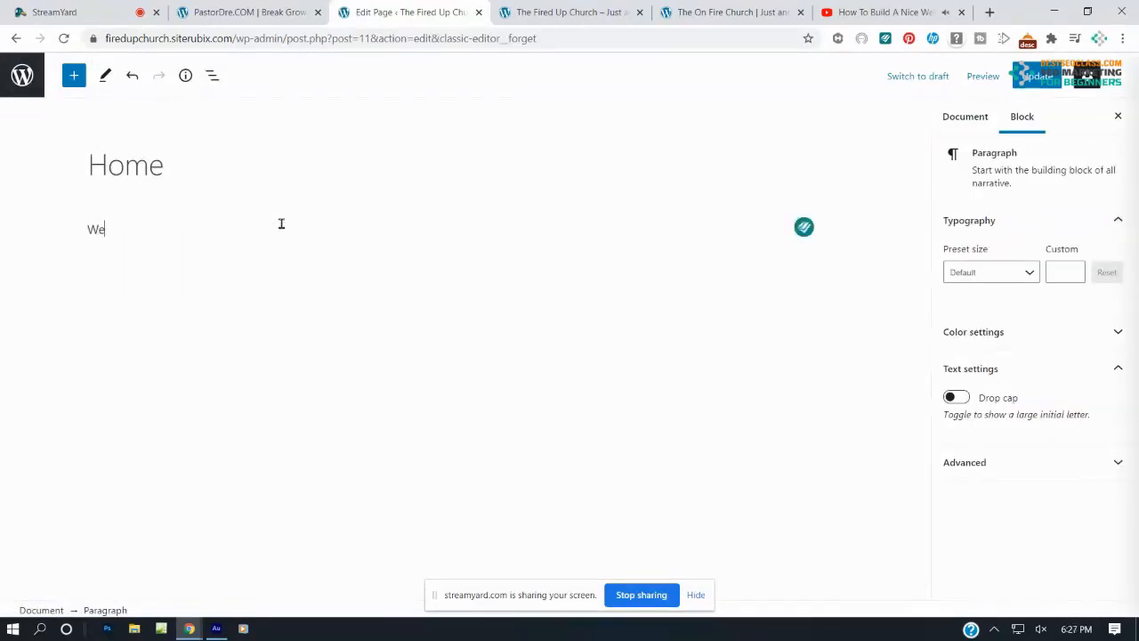
{"action": "key", "text": "BackSpace"}
{"action": "key", "text": "BackSpace"}
{"action": "key", "text": "BackSpace"}
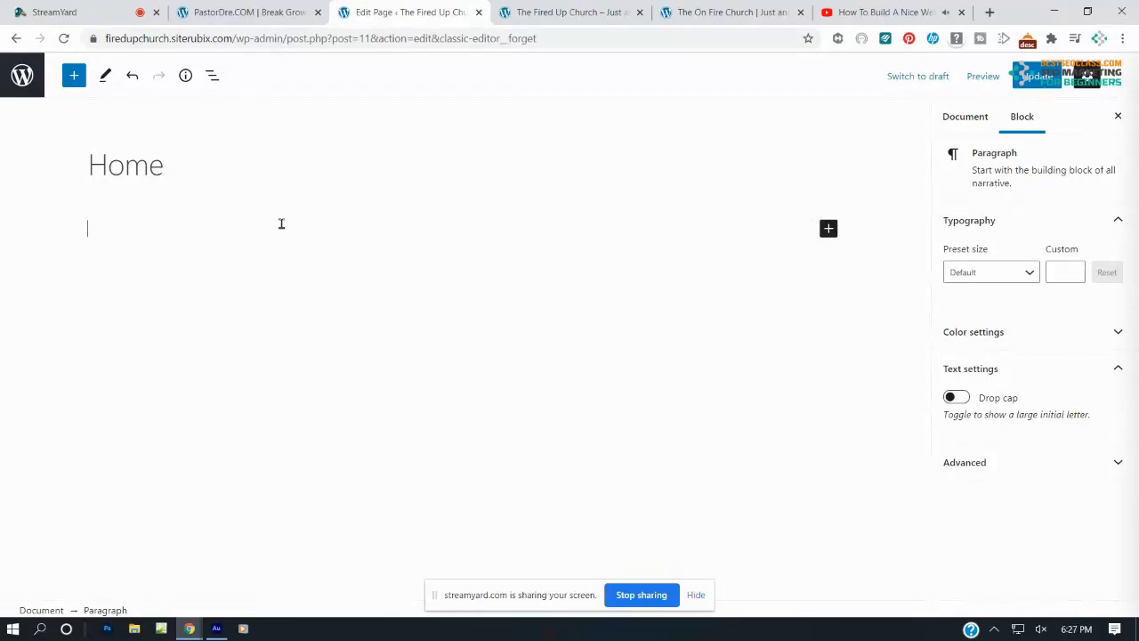
{"action": "left_click", "coordinate": [134, 234]}
- Type 'Welcome to the Fired Up Church' into the paragraph and update the Home page
{"action": "type", "text": "Welcome"}
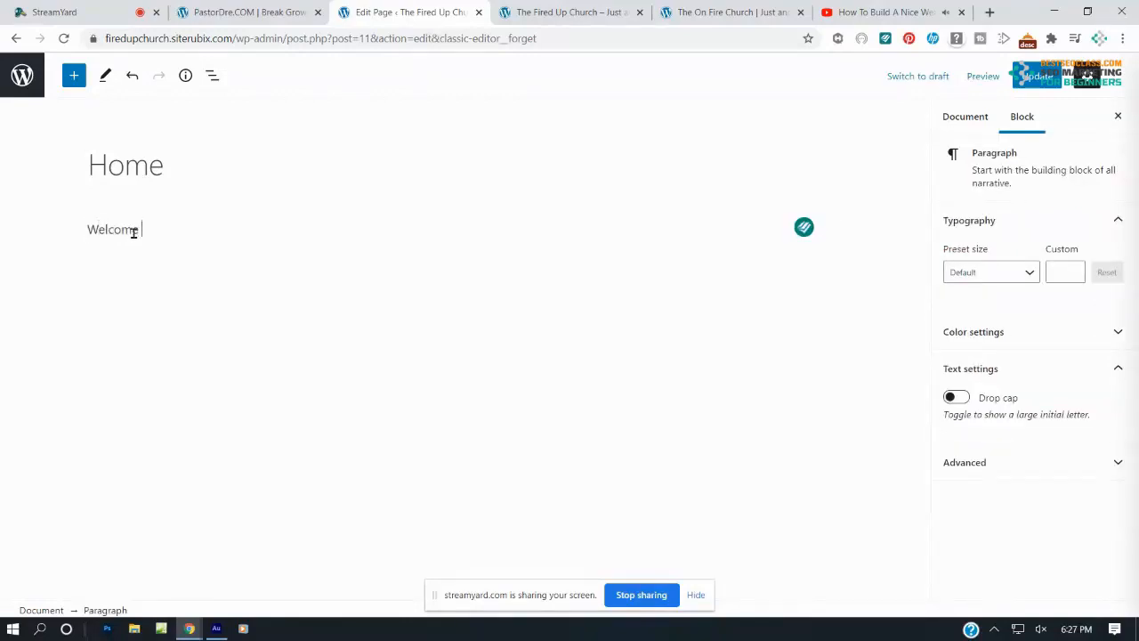
{"action": "type", "text": " to the Fired Up Church"}
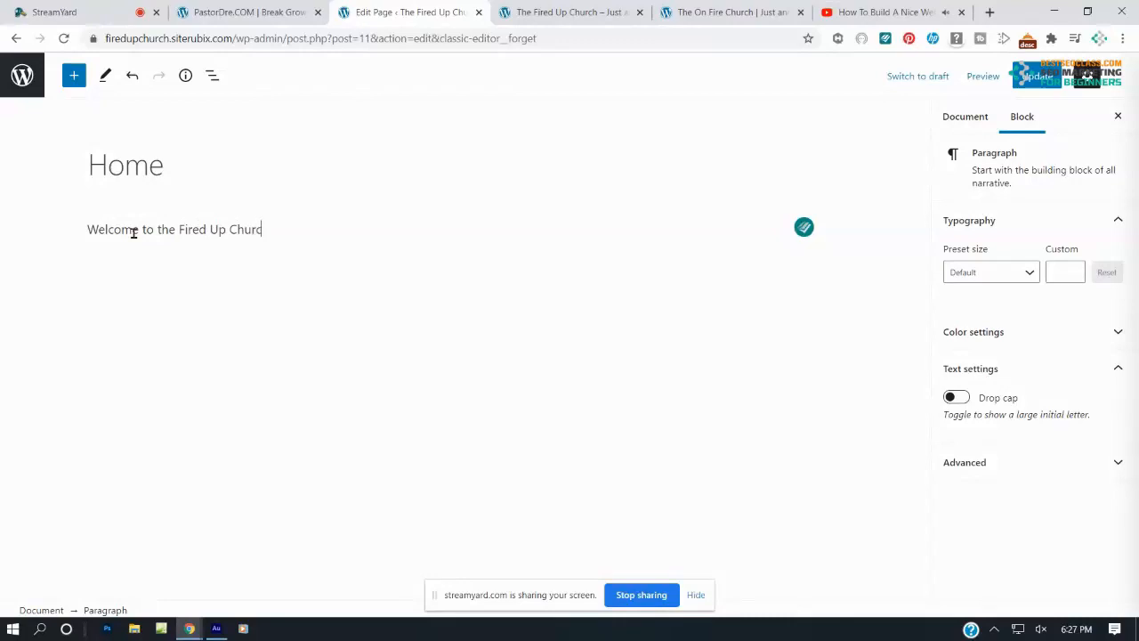
{"action": "left_click", "coordinate": [1033, 77]}
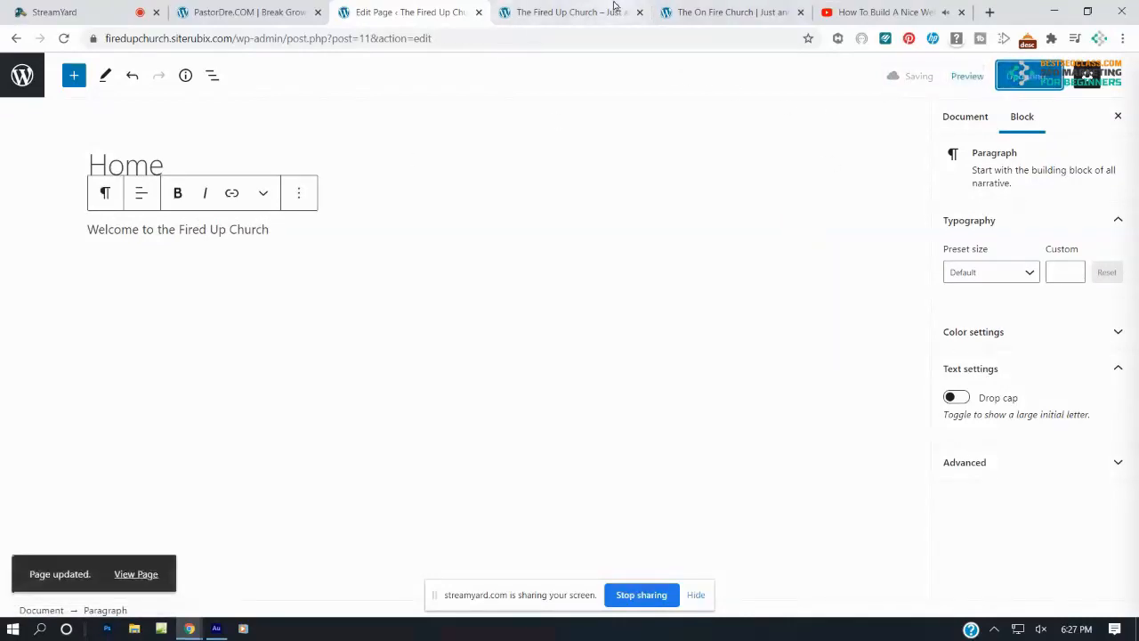
{"action": "left_click", "coordinate": [702, 7]}
{"action": "left_click", "coordinate": [558, 8]}
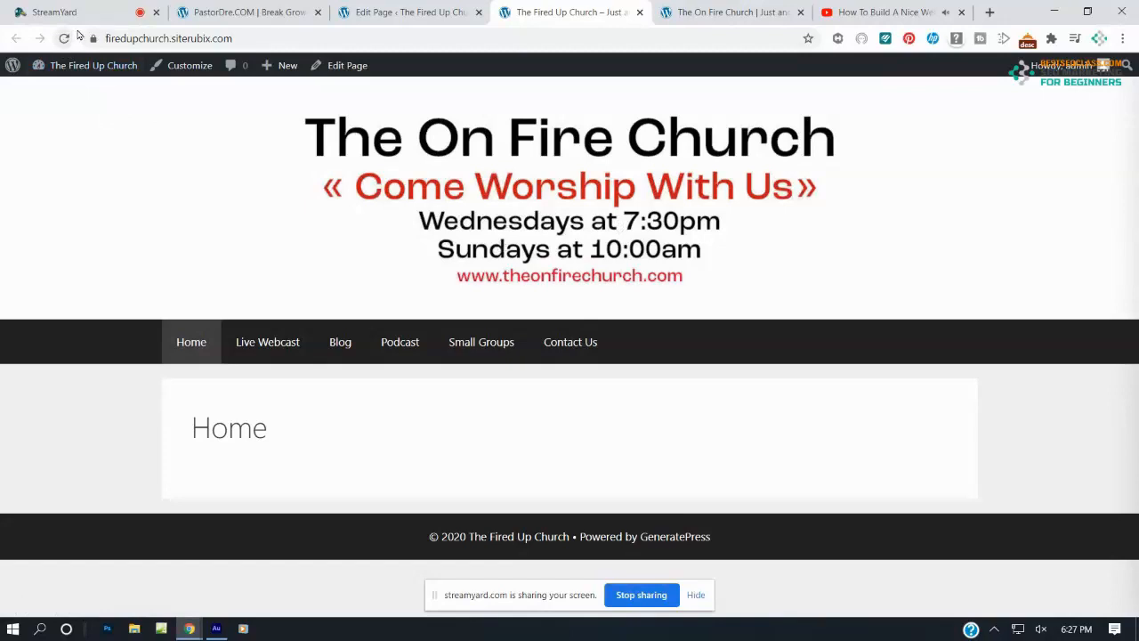
{"action": "left_click", "coordinate": [64, 38]}
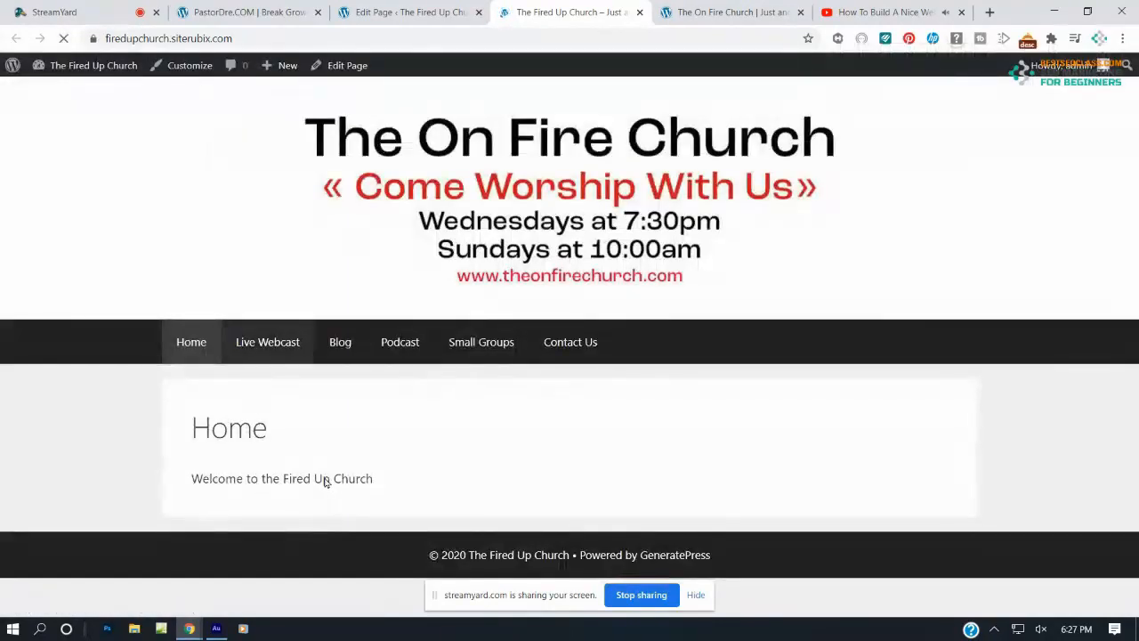
{"action": "left_click", "coordinate": [703, 13]}
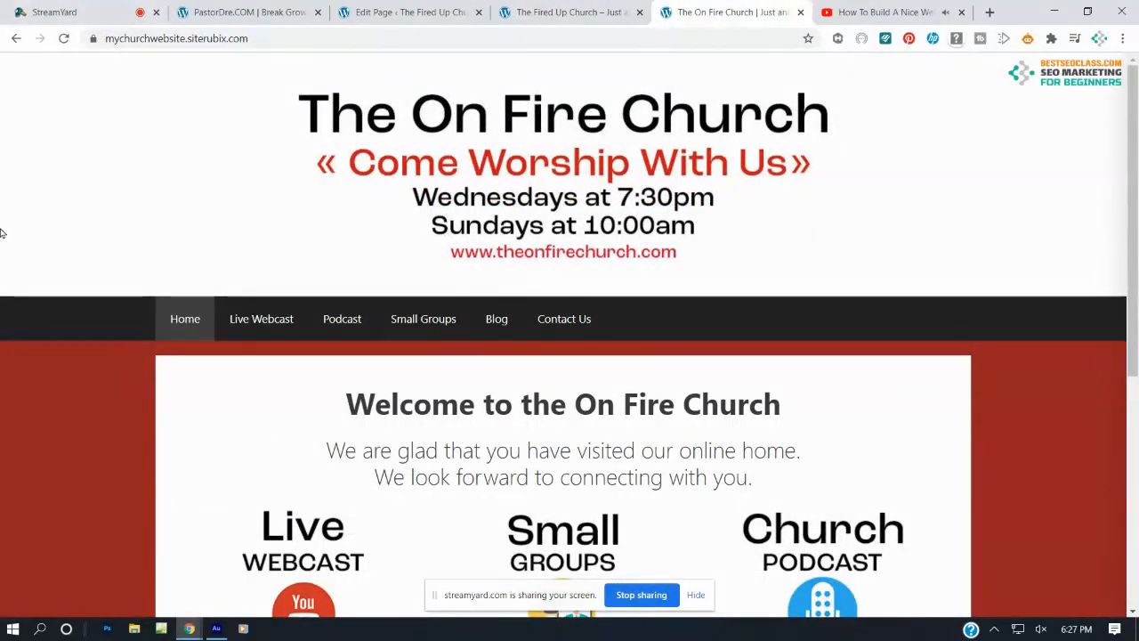
{"action": "left_click", "coordinate": [525, 11]}
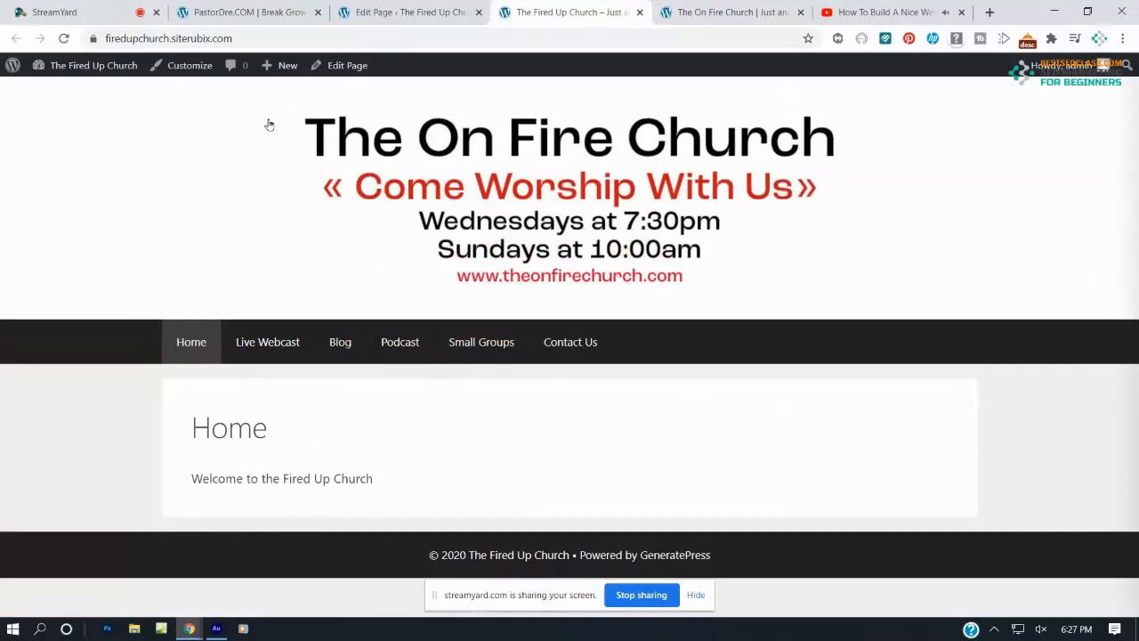
{"action": "left_click", "coordinate": [358, 16]}
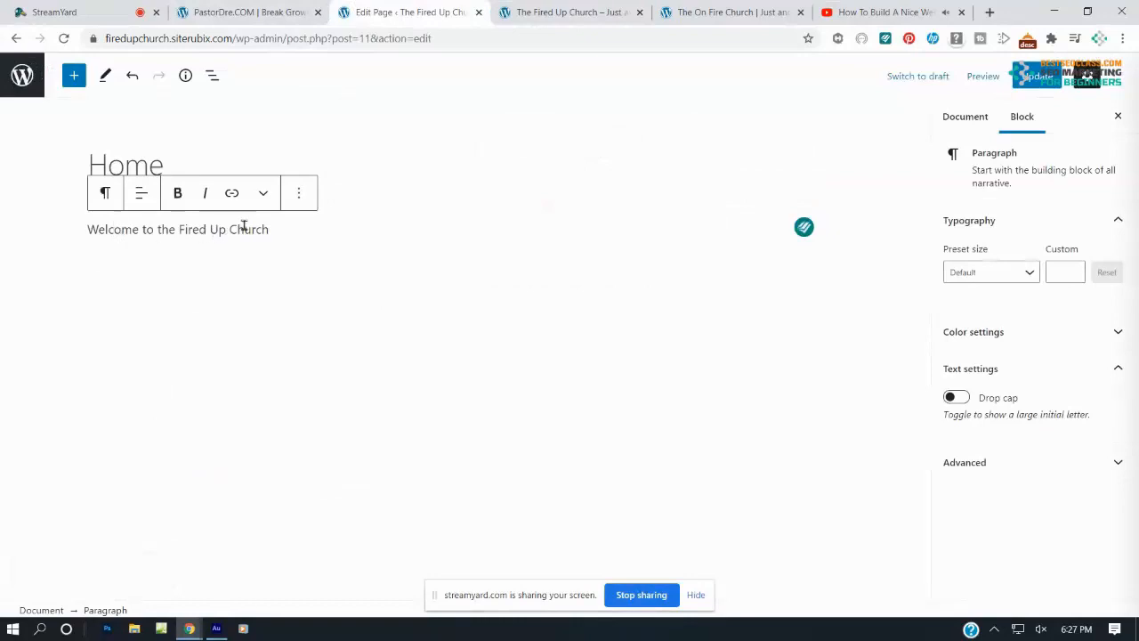
- Make the welcome line bold, convert it to a centre-aligned H1 heading, and update Home
{"action": "left_click_drag", "start_coordinate": [273, 228], "coordinate": [89, 233]}
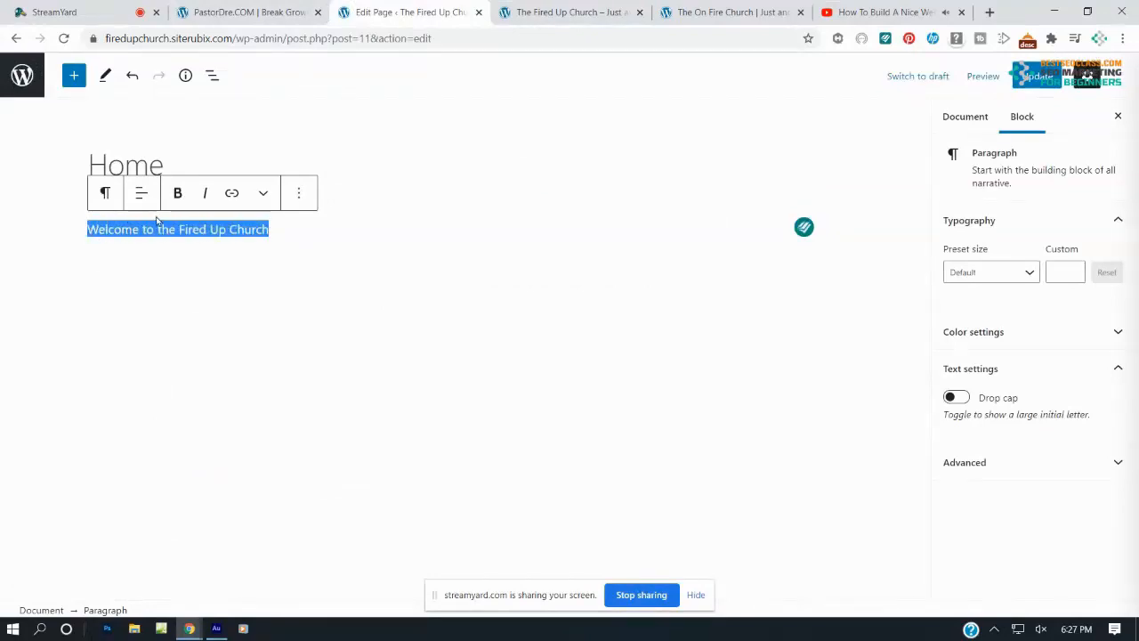
{"action": "left_click", "coordinate": [179, 192]}
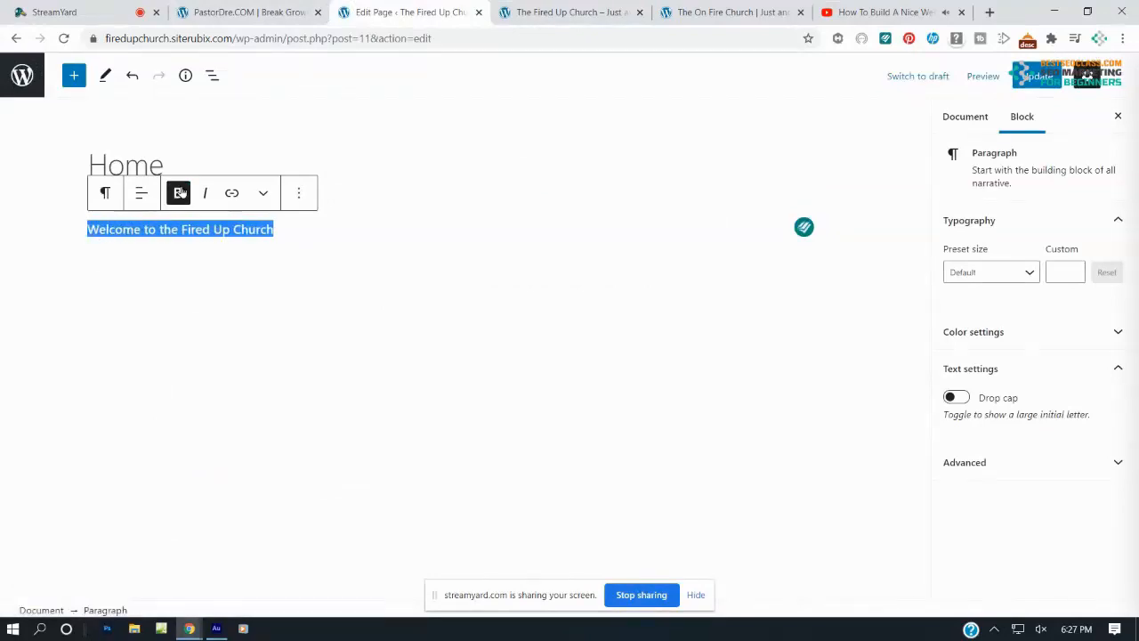
{"action": "left_click", "coordinate": [104, 194]}
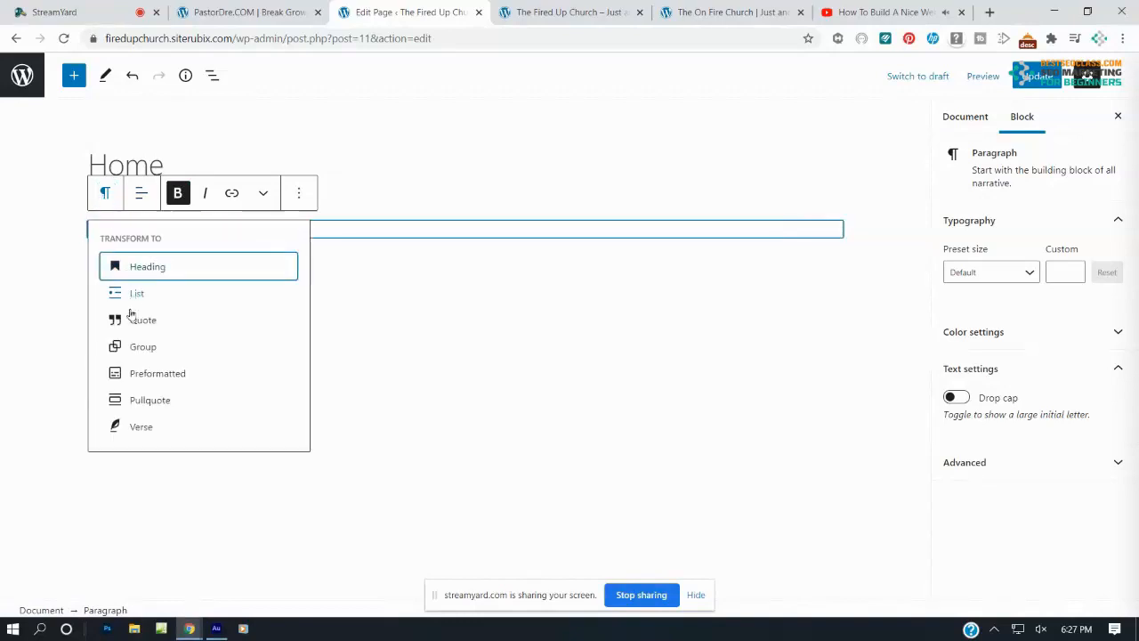
{"action": "left_click", "coordinate": [124, 266]}
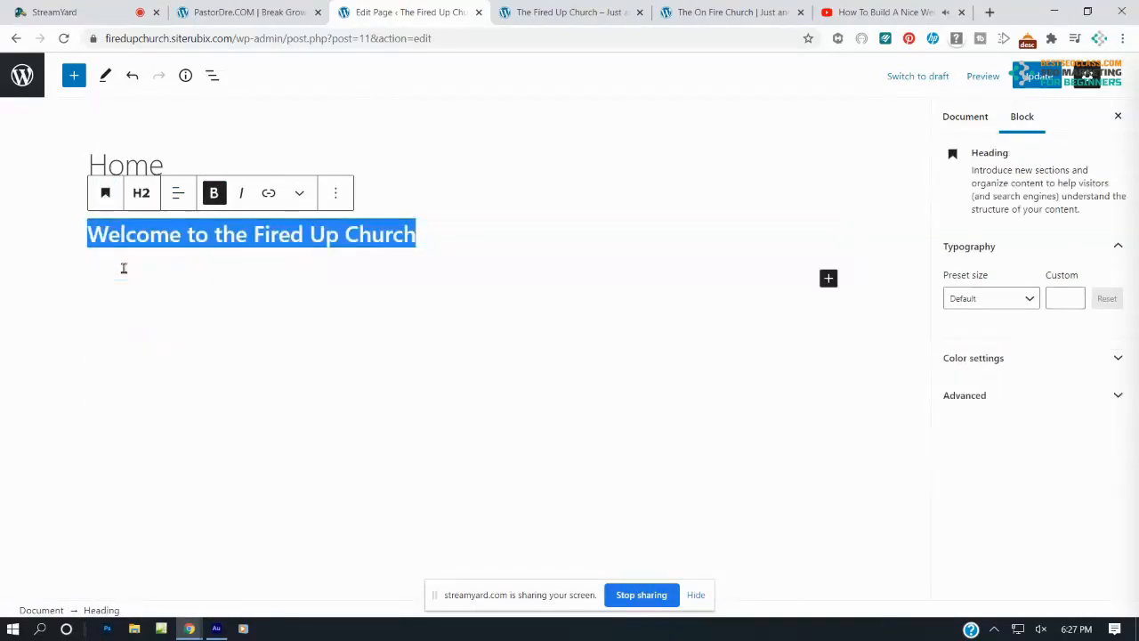
{"action": "left_click", "coordinate": [140, 196]}
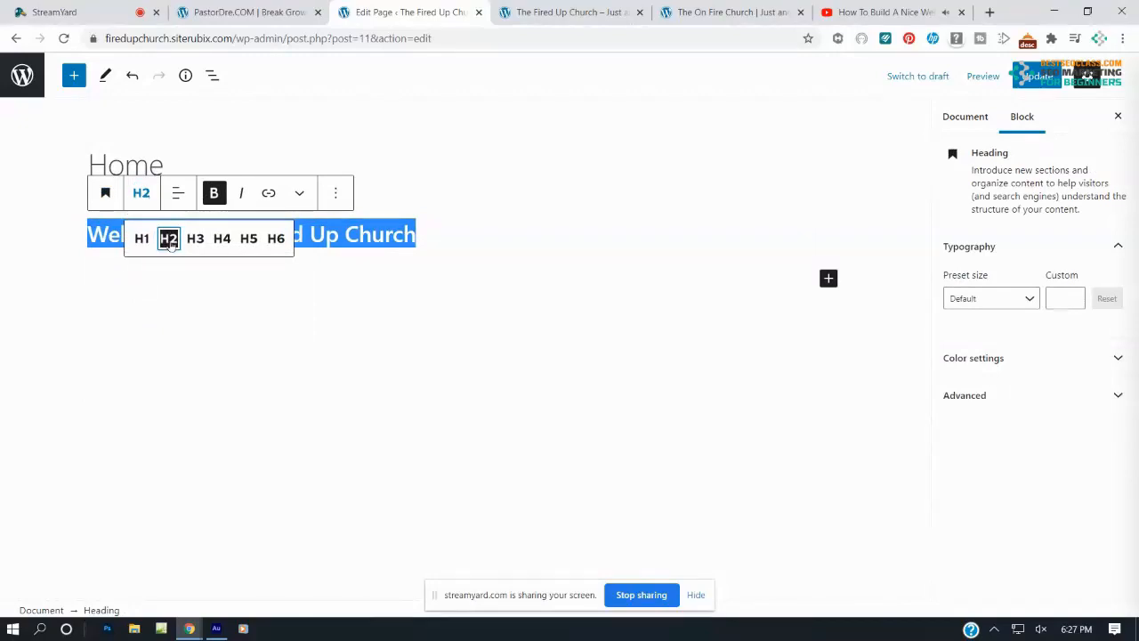
{"action": "left_click", "coordinate": [142, 239]}
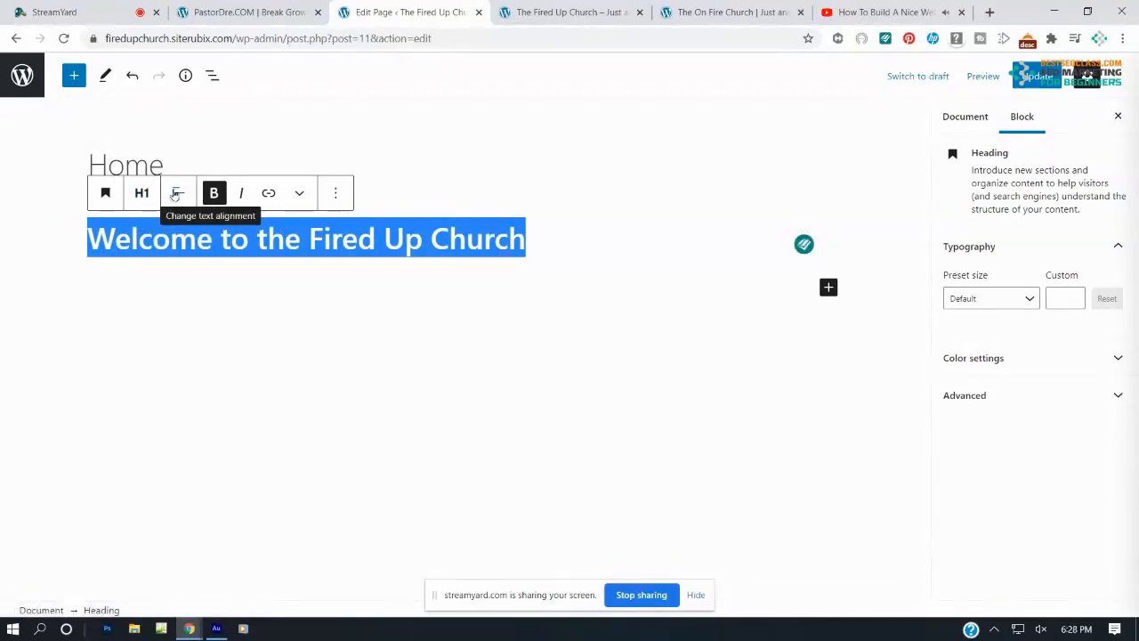
{"action": "left_click", "coordinate": [177, 197]}
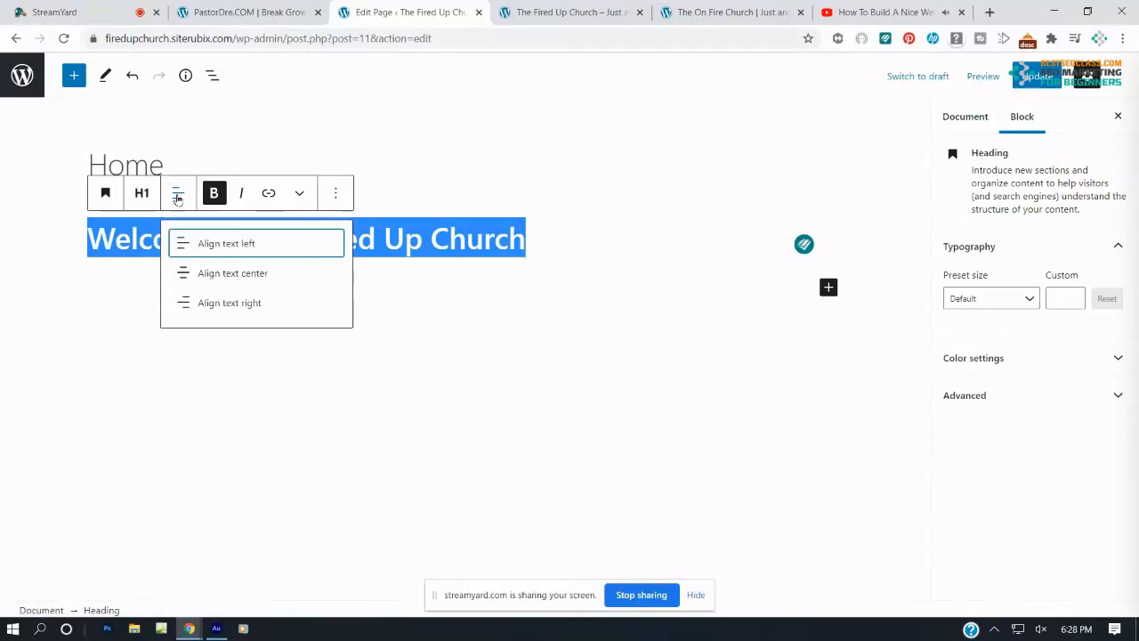
{"action": "left_click", "coordinate": [206, 274]}
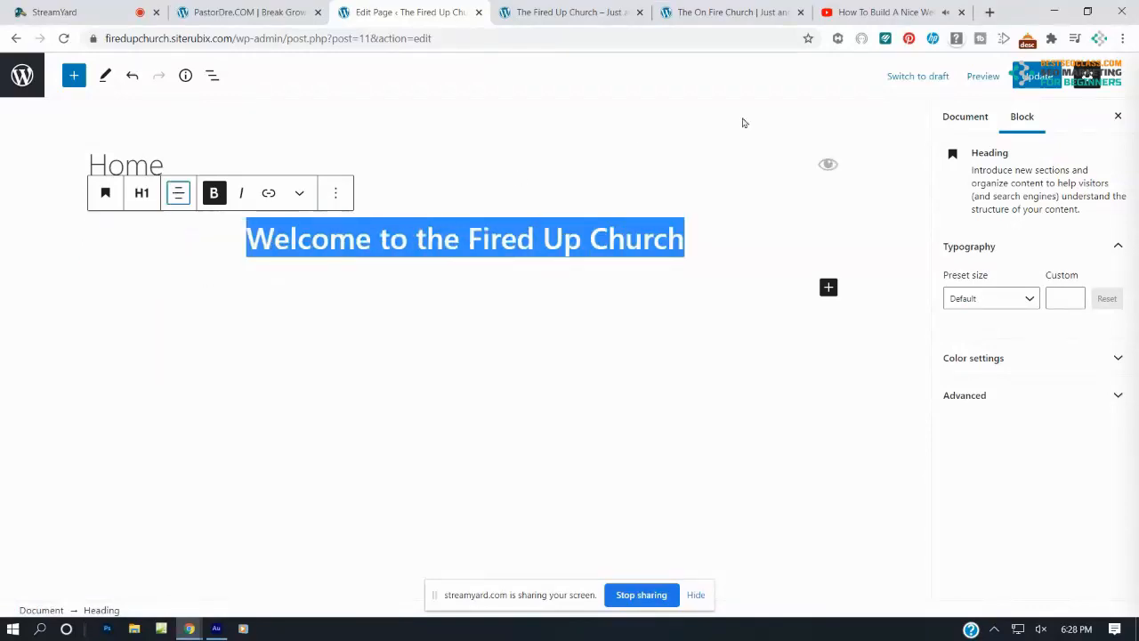
{"action": "left_click", "coordinate": [1037, 76]}
{"action": "left_click", "coordinate": [722, 302]}
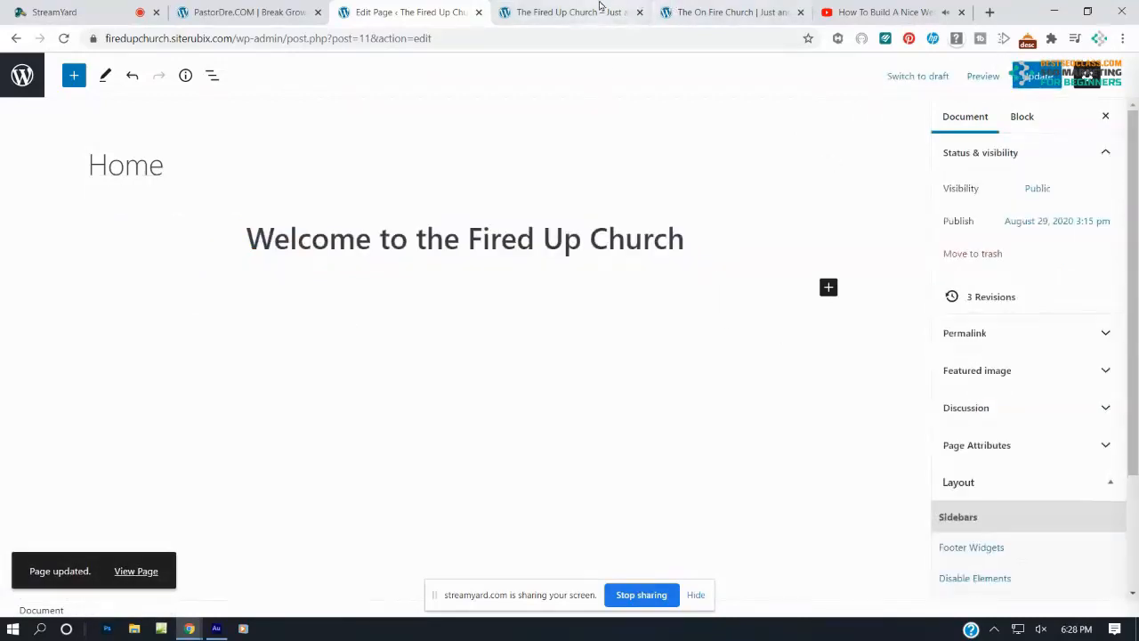
{"action": "left_click", "coordinate": [561, 11]}
- Reload the live Home page to see the centred welcome heading and compare it with On Fire Church
{"action": "left_click", "coordinate": [63, 39]}
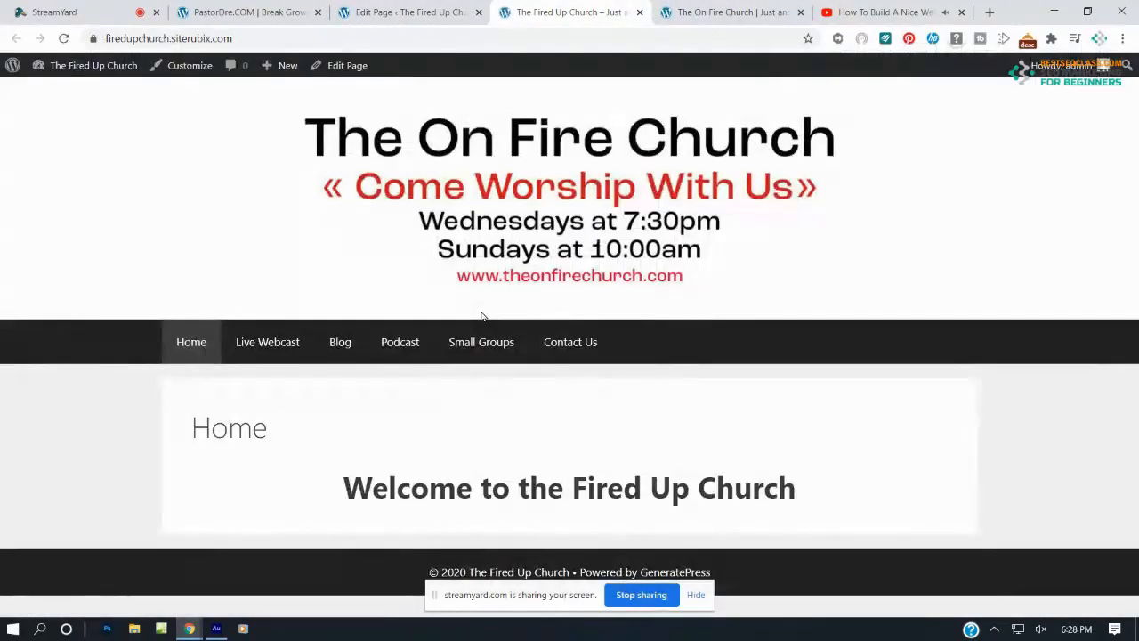
{"action": "left_click", "coordinate": [740, 12]}
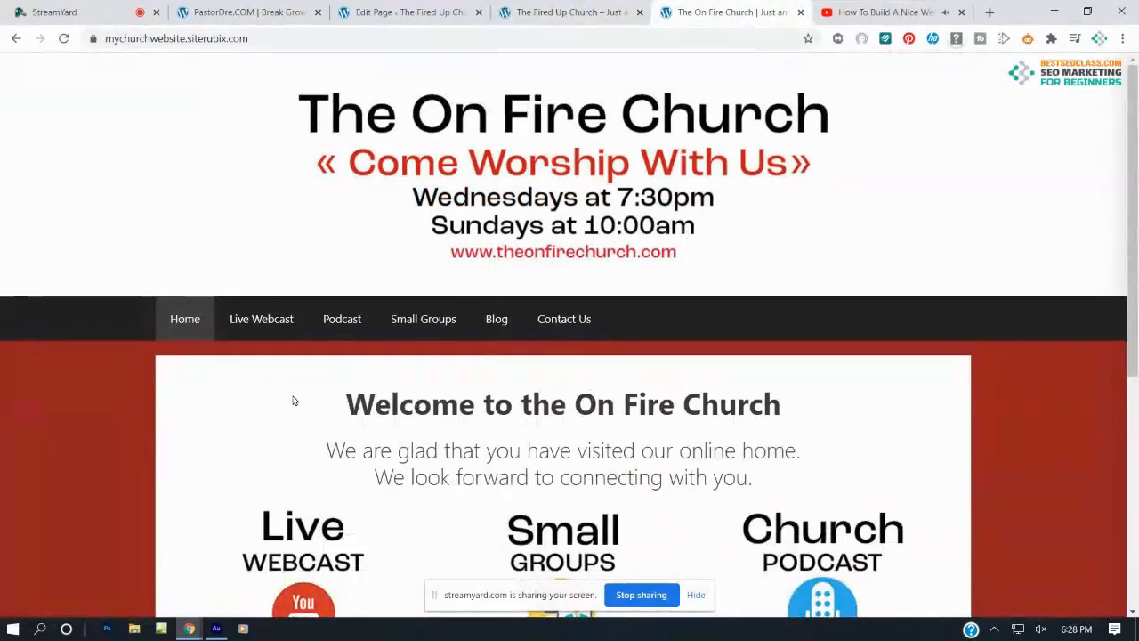
{"action": "left_click", "coordinate": [552, 11]}
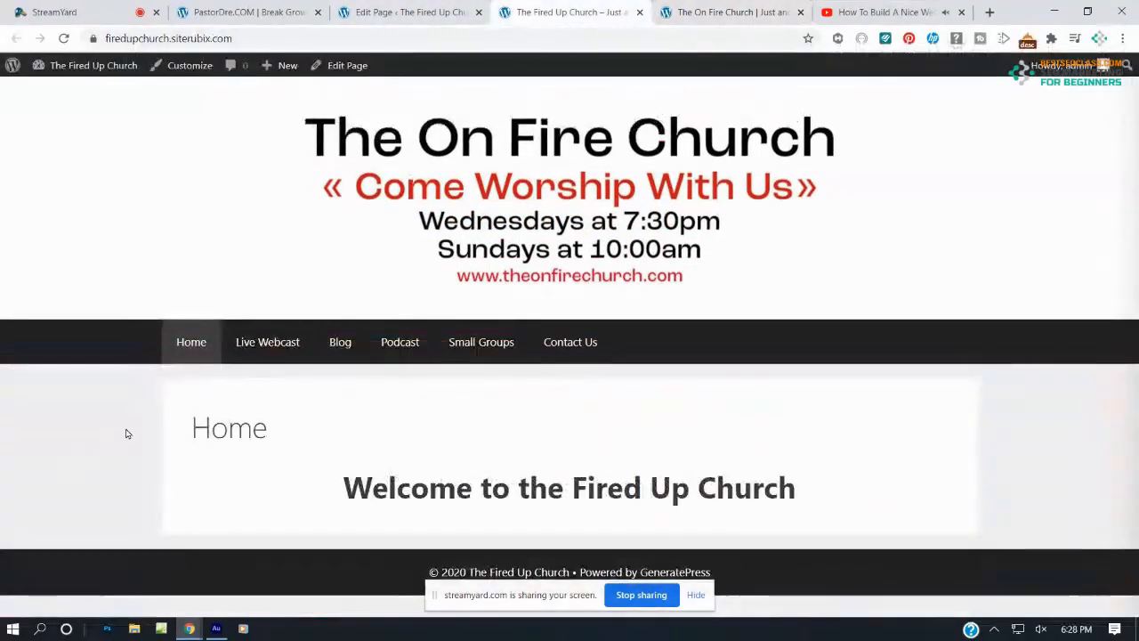
{"action": "left_click_drag", "start_coordinate": [269, 429], "coordinate": [224, 451]}
{"action": "left_click", "coordinate": [220, 428]}
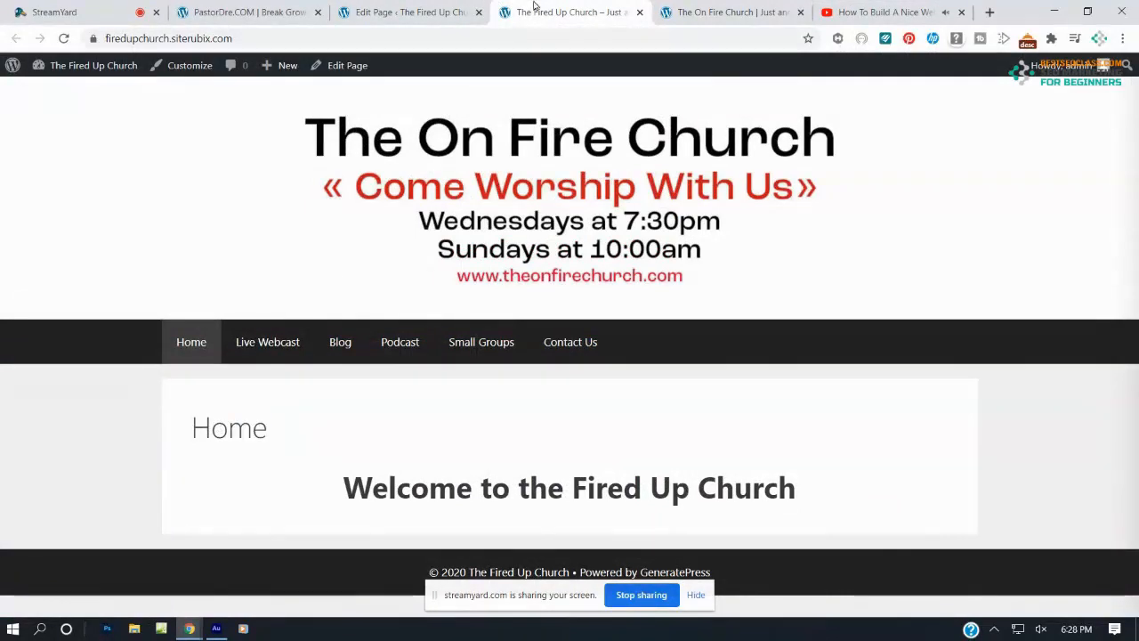
{"action": "left_click", "coordinate": [681, 10]}
{"action": "left_click", "coordinate": [560, 7]}
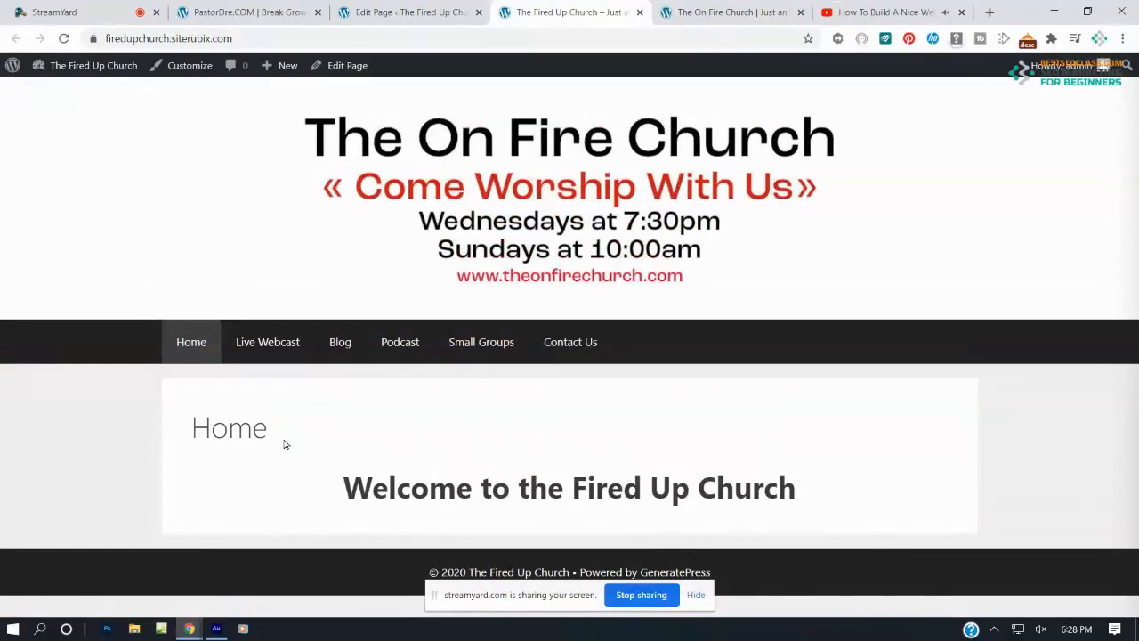
{"action": "left_click", "coordinate": [392, 12]}
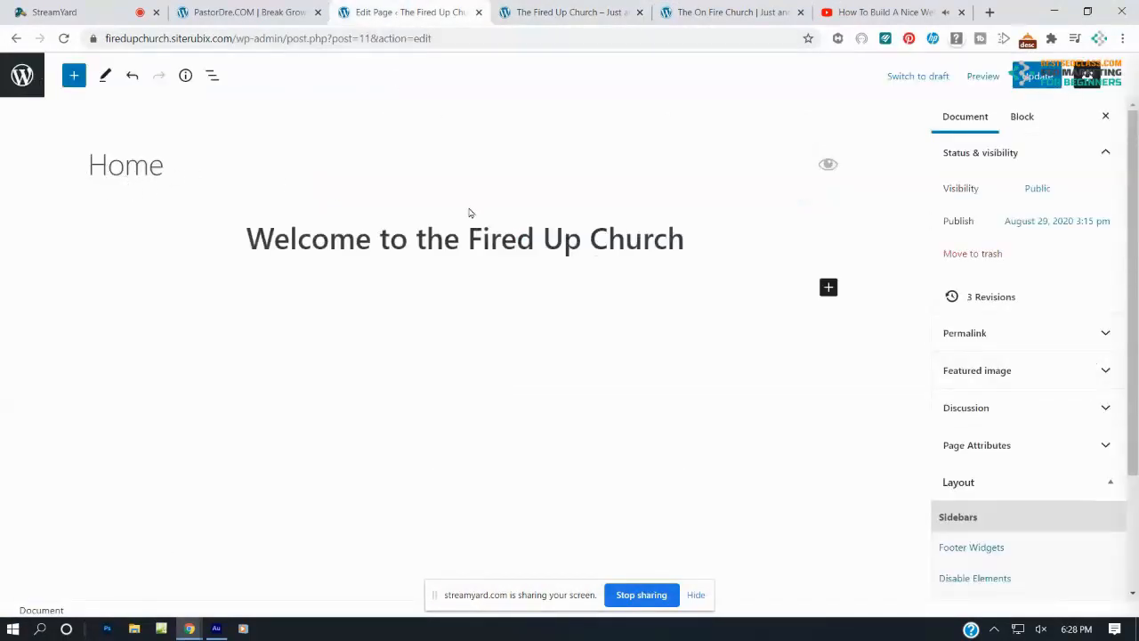
- Under Layout > Disable Elements, tick Content Title for the Home page and update it
{"action": "scroll", "coordinate": [1030, 380], "scroll_direction": "down", "scroll_amount": 3}
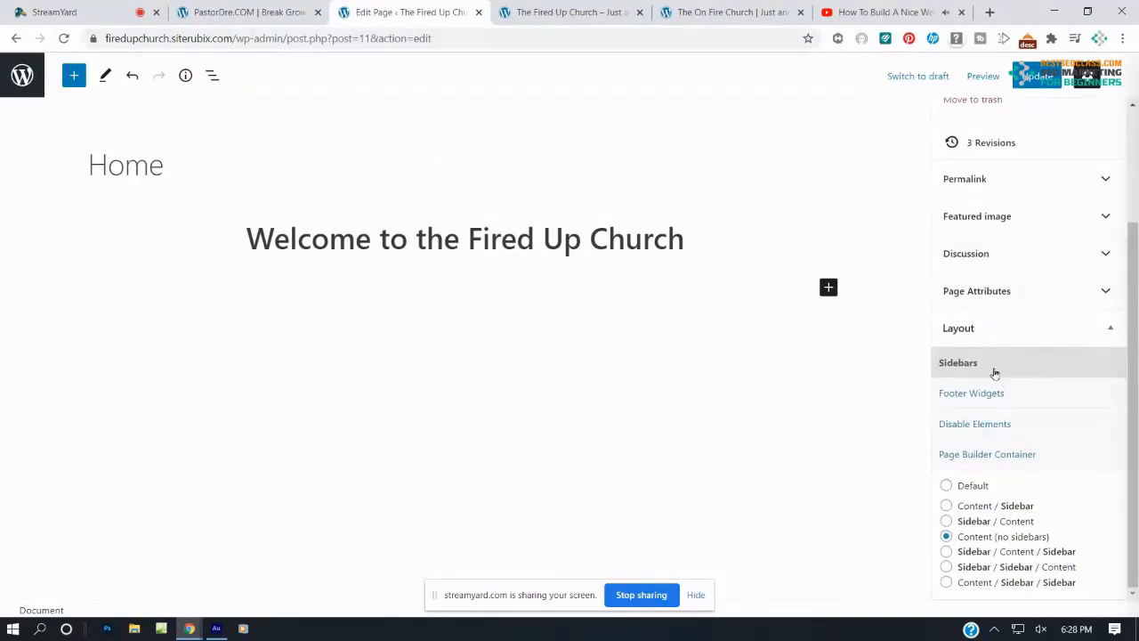
{"action": "left_click", "coordinate": [985, 430]}
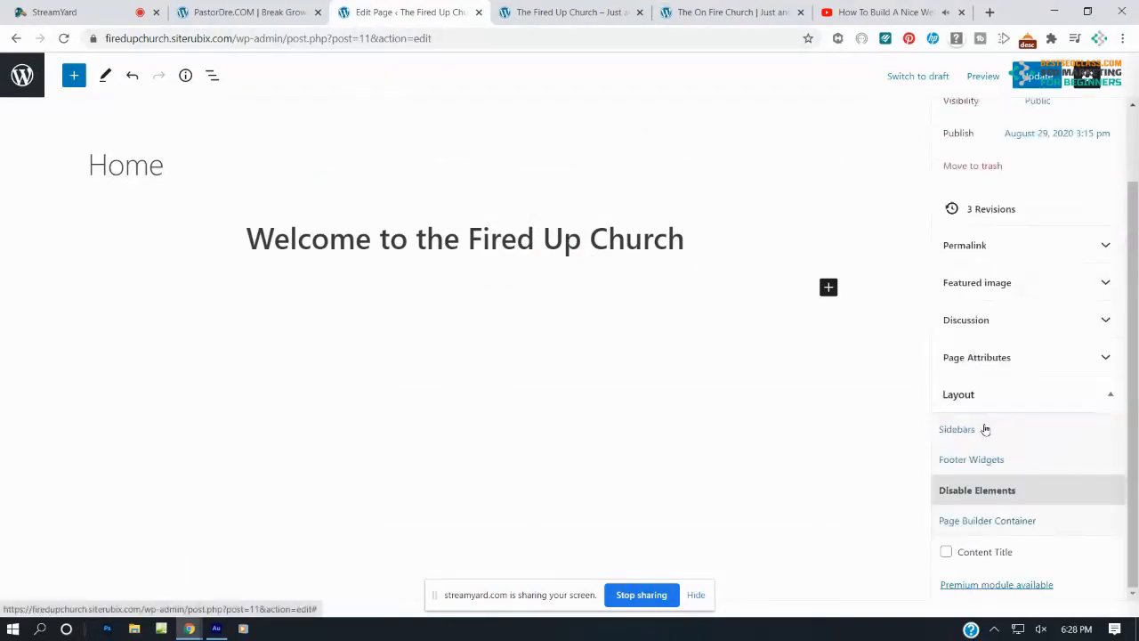
{"action": "left_click", "coordinate": [946, 553]}
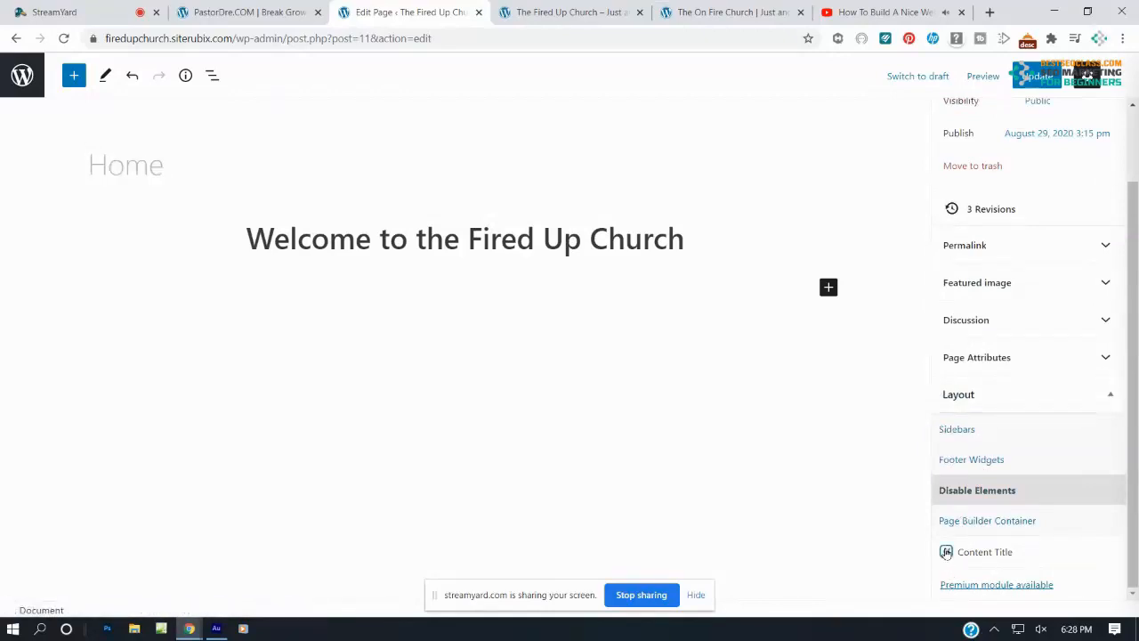
{"action": "left_click", "coordinate": [1038, 77]}
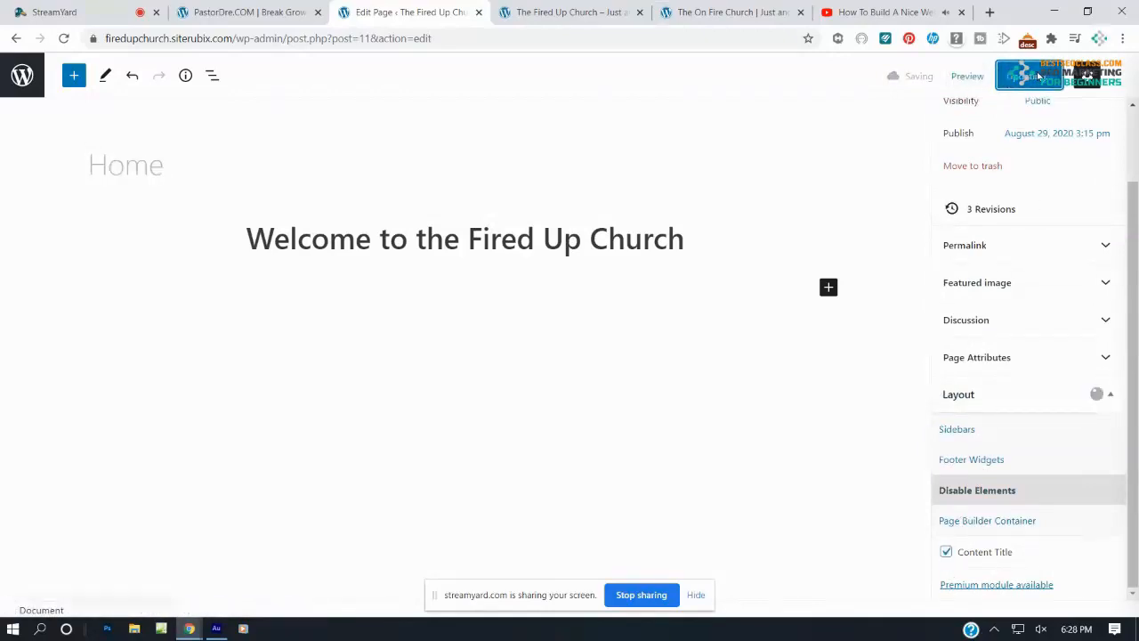
- Reload the live Home page to confirm the 'Home' title is gone, comparing with On Fire Church
{"action": "left_click", "coordinate": [577, 9]}
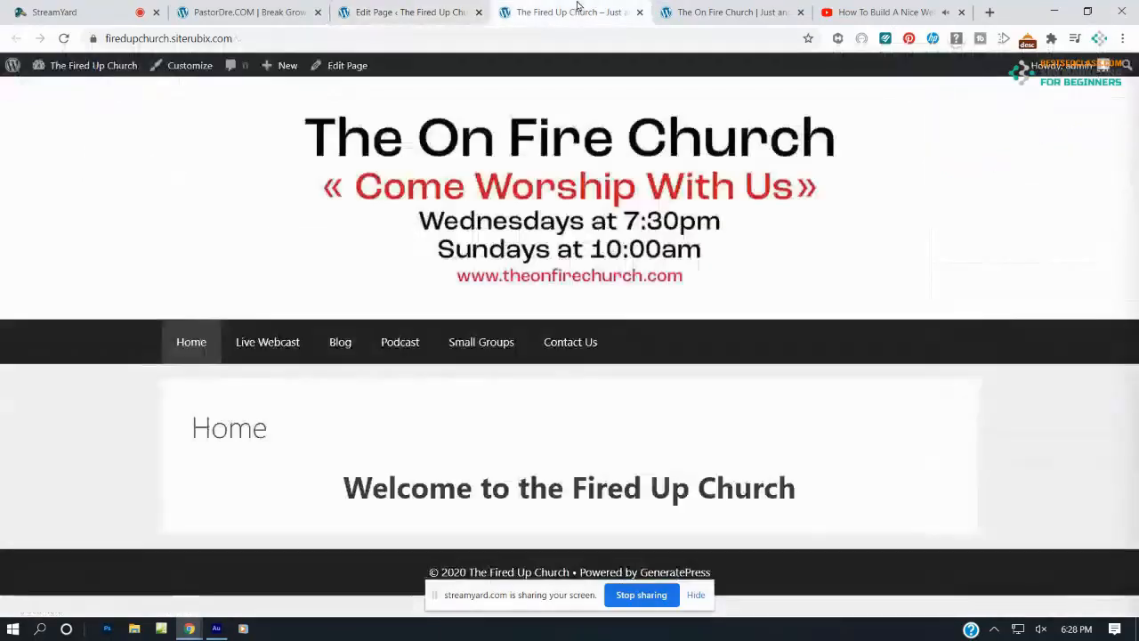
{"action": "left_click", "coordinate": [65, 41]}
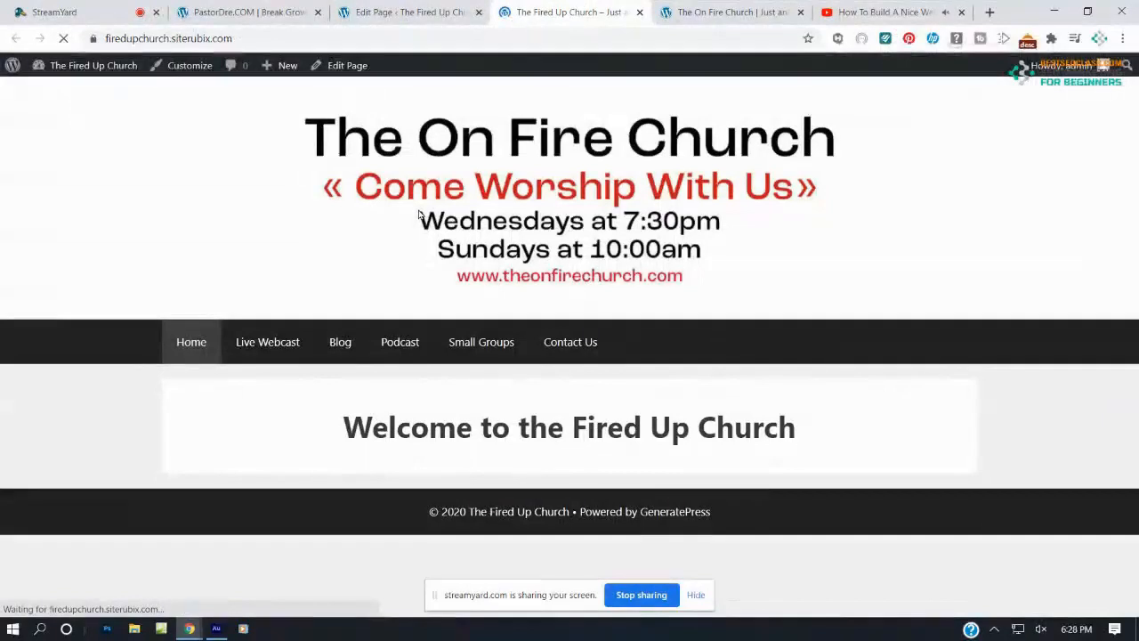
{"action": "left_click", "coordinate": [721, 13]}
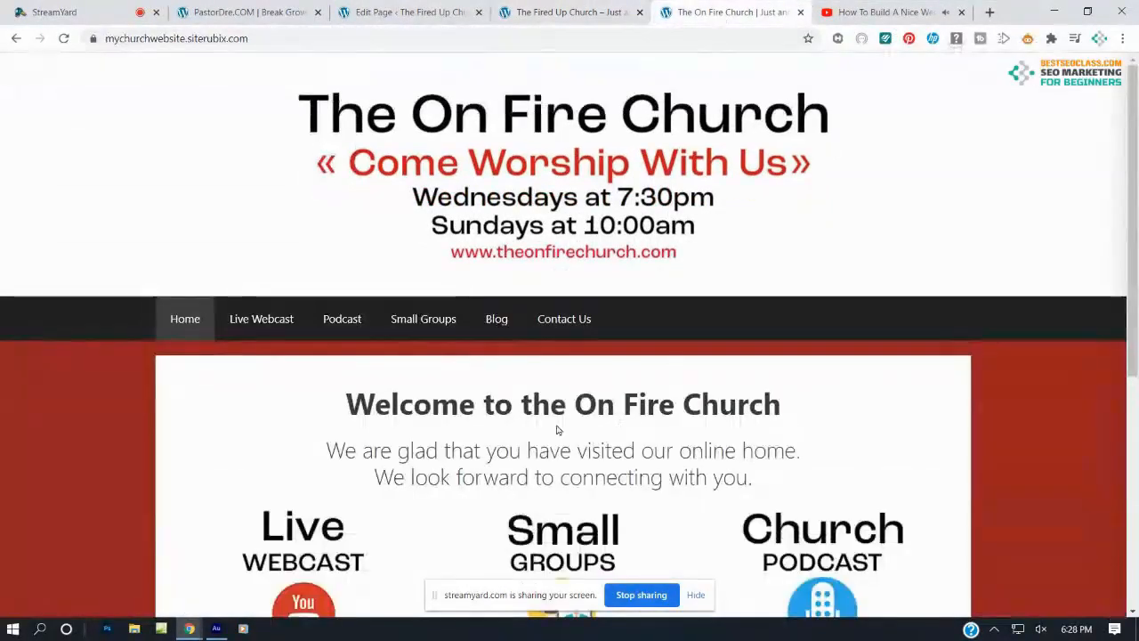
{"action": "left_click", "coordinate": [571, 14]}
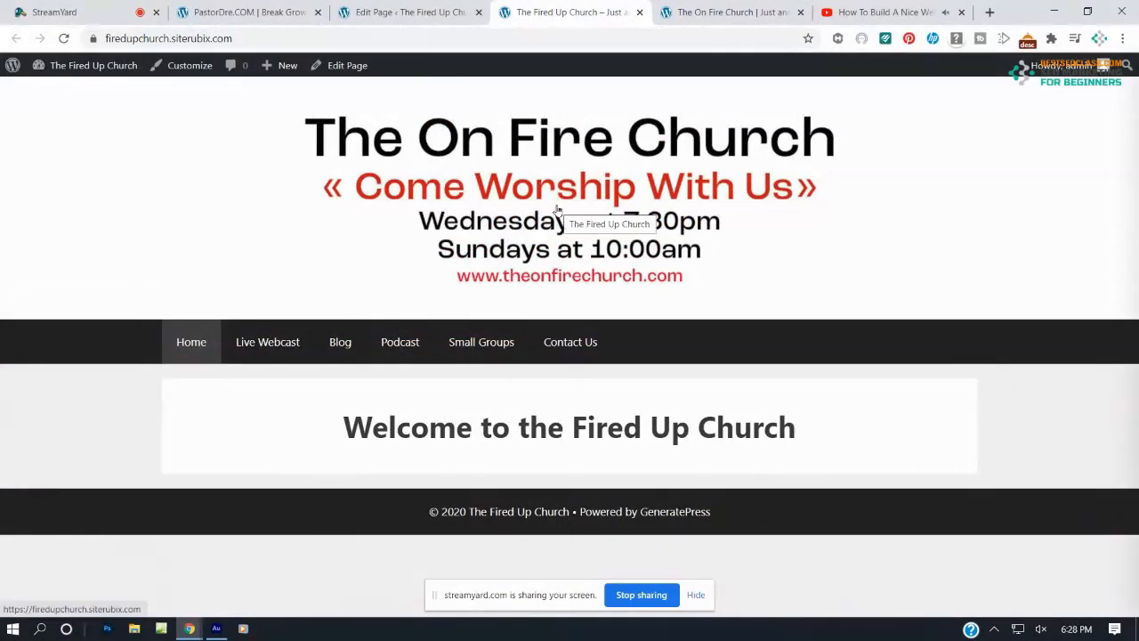
{"action": "left_click", "coordinate": [721, 12]}
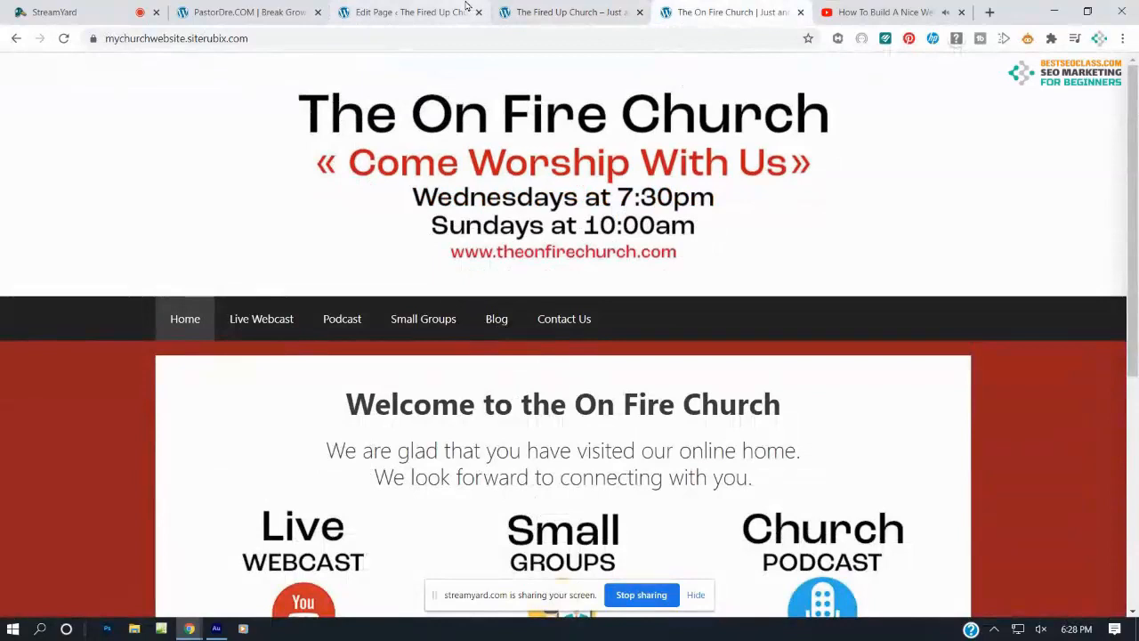
{"action": "left_click", "coordinate": [409, 13]}
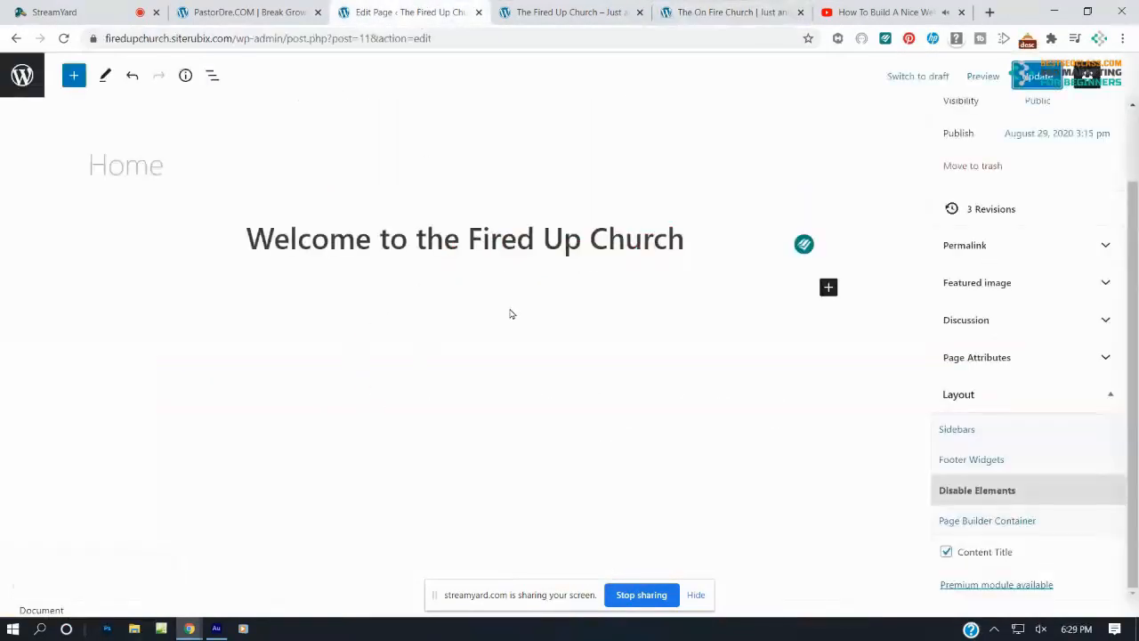
- Copy the two-line welcome paragraph from the On Fire Church site into a new block below the heading
{"action": "left_click", "coordinate": [493, 285]}
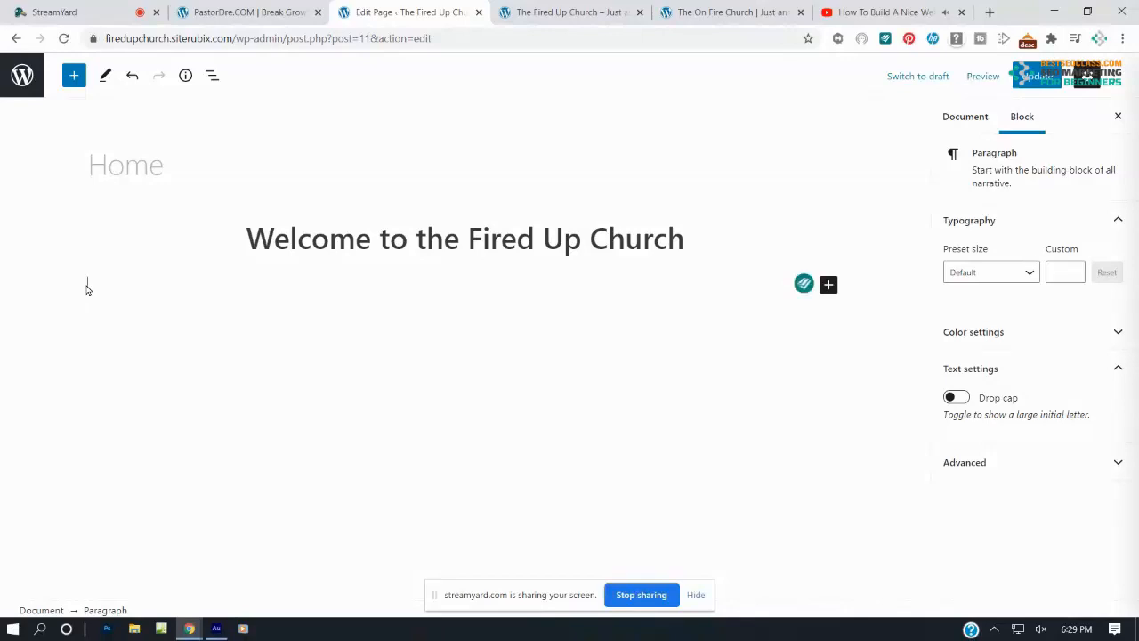
{"action": "left_click", "coordinate": [723, 11]}
{"action": "left_click_drag", "start_coordinate": [753, 479], "coordinate": [325, 458]}
{"action": "key", "text": "ctrl+c"}
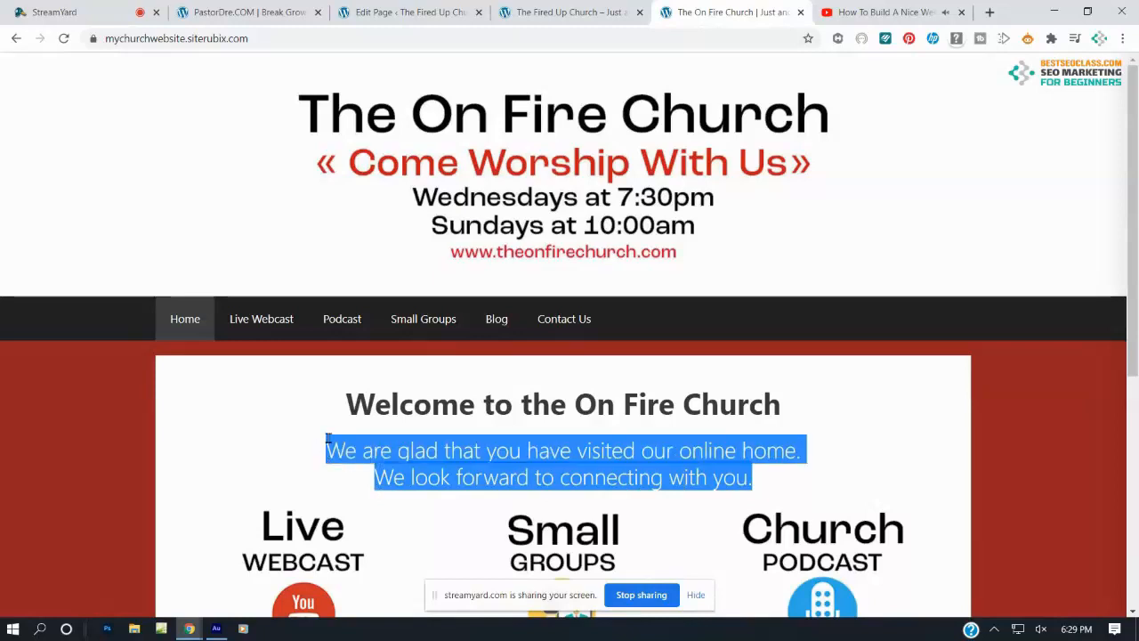
{"action": "left_click", "coordinate": [376, 12]}
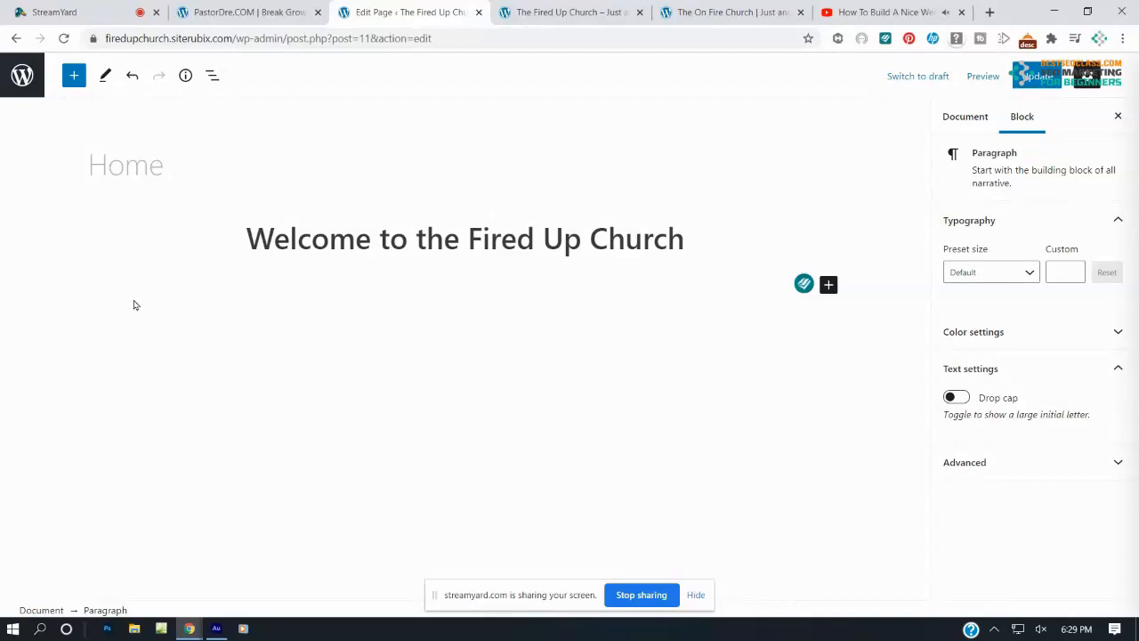
{"action": "key", "text": "ctrl+v"}
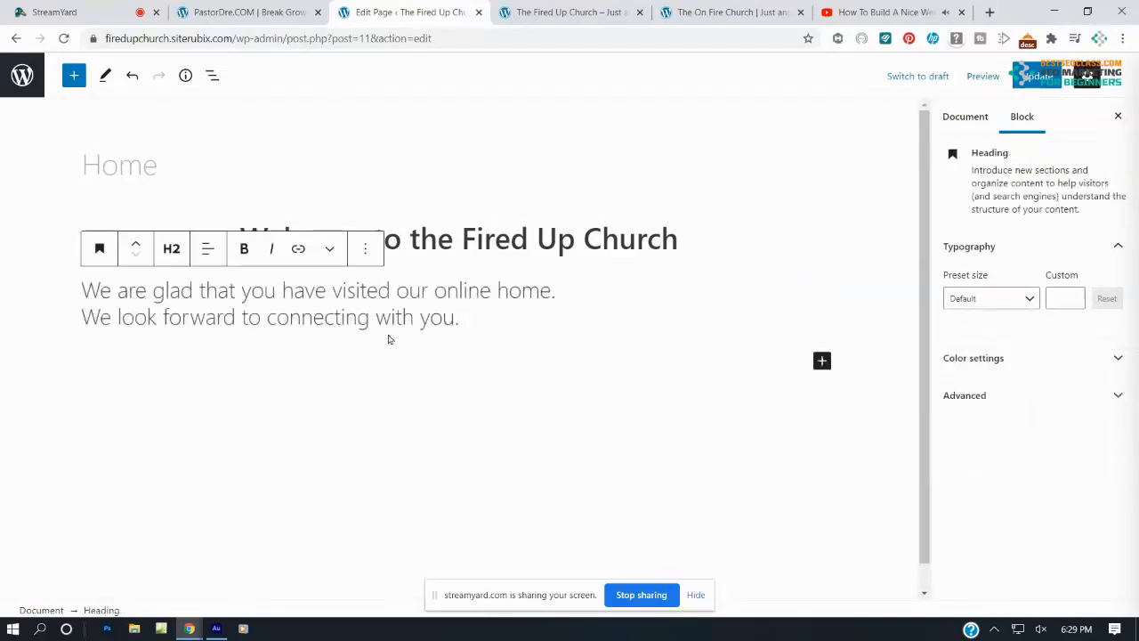
- Center-align the welcome paragraph and update the Home page
{"action": "left_click_drag", "start_coordinate": [460, 319], "coordinate": [82, 299]}
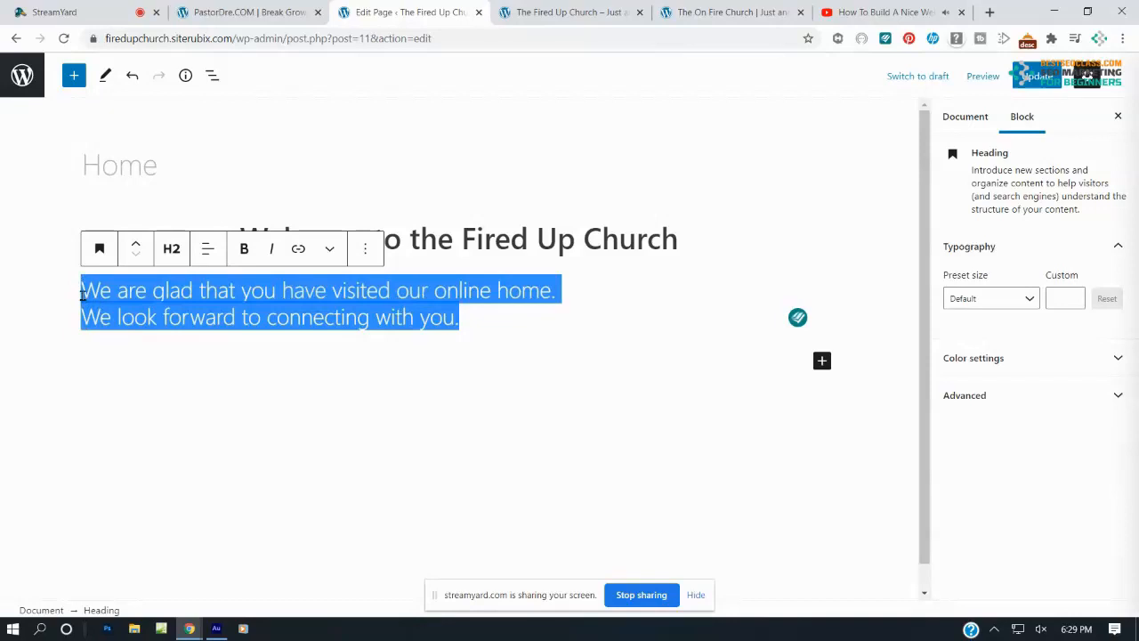
{"action": "left_click", "coordinate": [207, 249]}
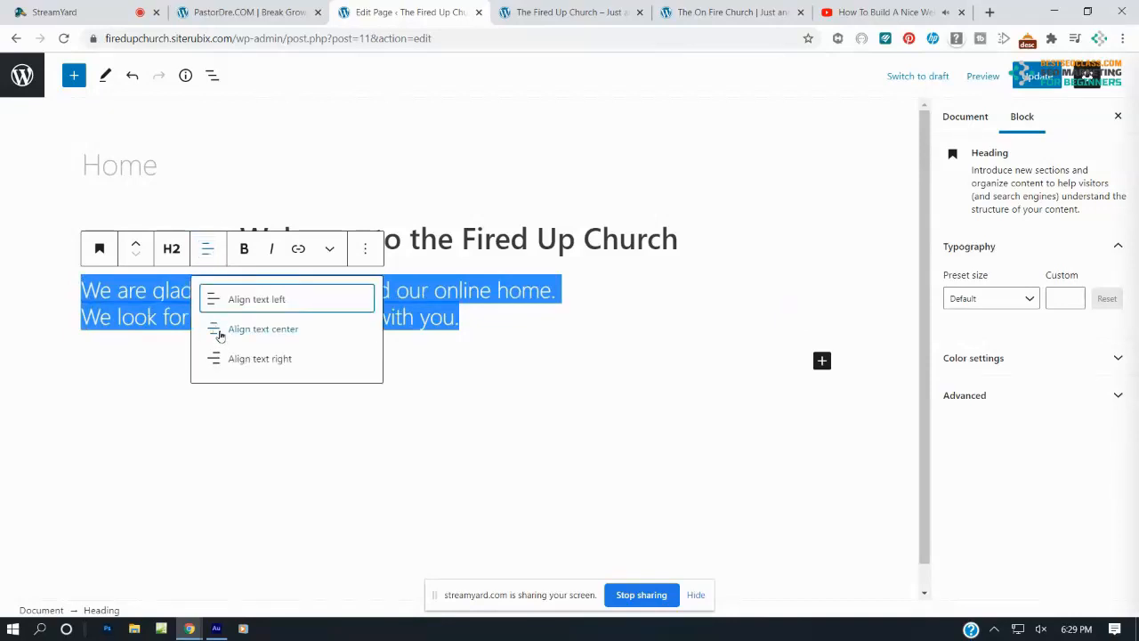
{"action": "left_click", "coordinate": [220, 331]}
{"action": "left_click", "coordinate": [1033, 76]}
{"action": "left_click", "coordinate": [755, 323]}
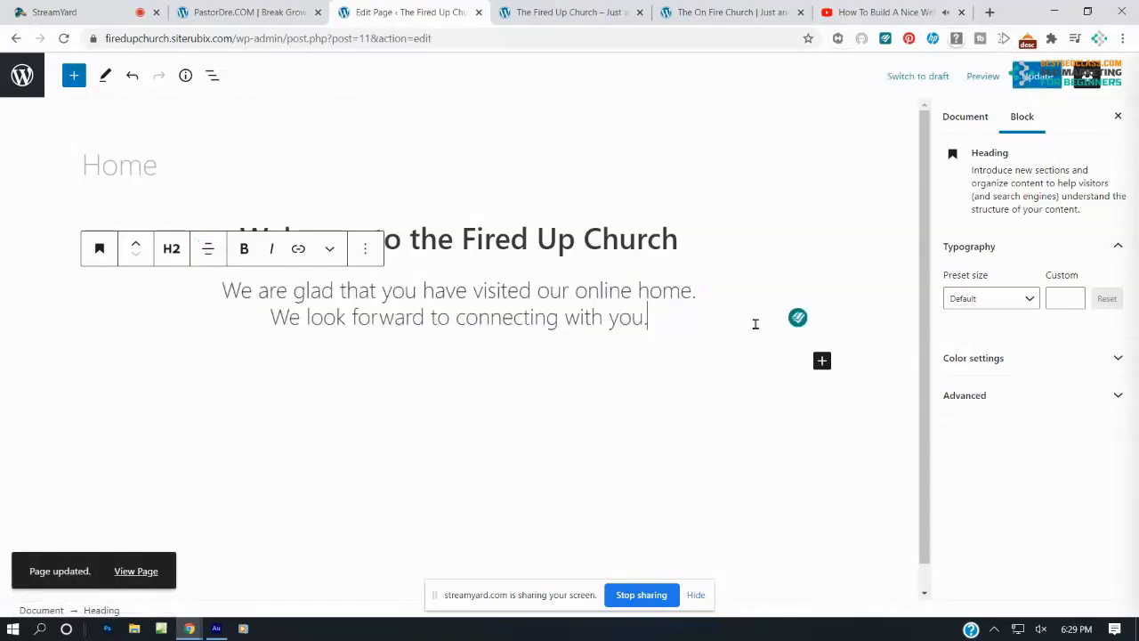
- Reload the live Fired Up Church page to confirm the centered welcome message, then return to the editor
{"action": "left_click", "coordinate": [569, 11]}
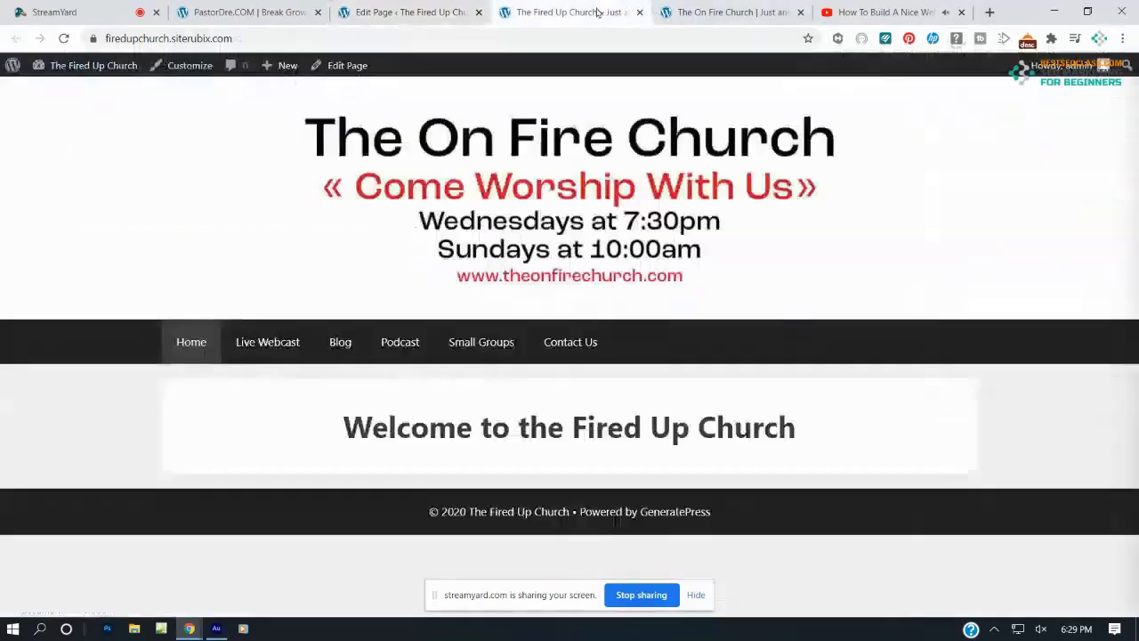
{"action": "left_click", "coordinate": [64, 38]}
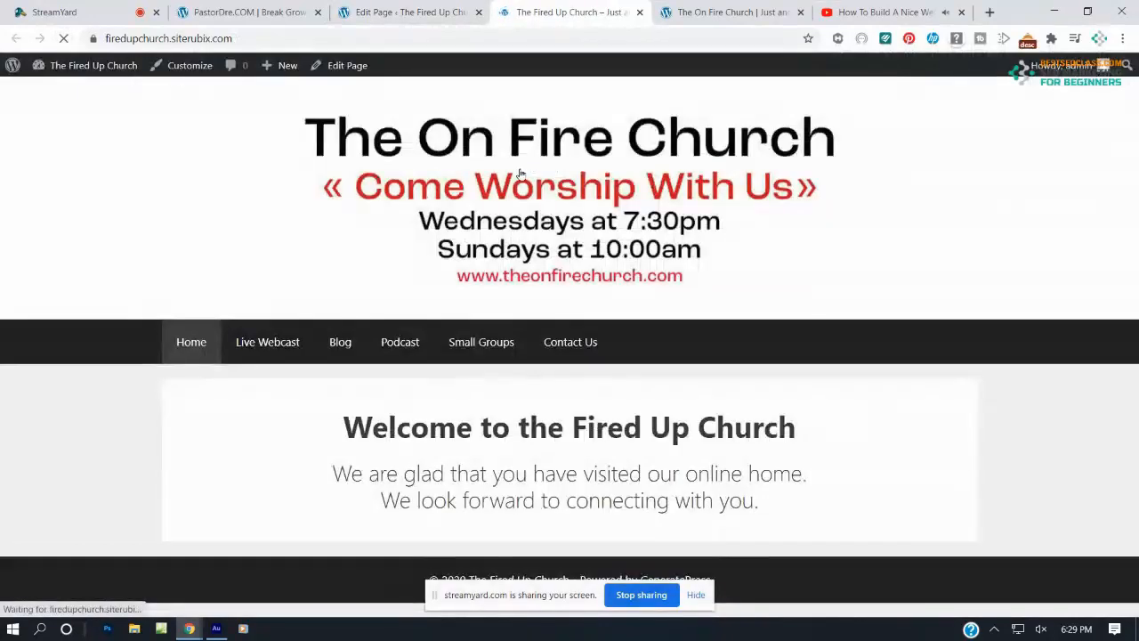
{"action": "left_click", "coordinate": [452, 20]}
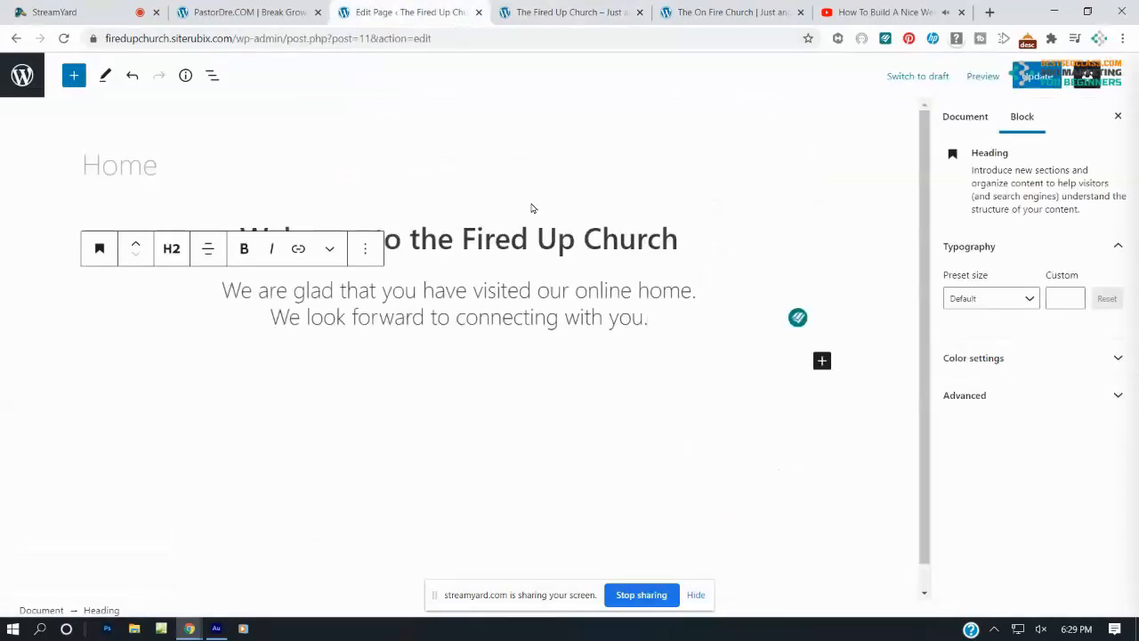
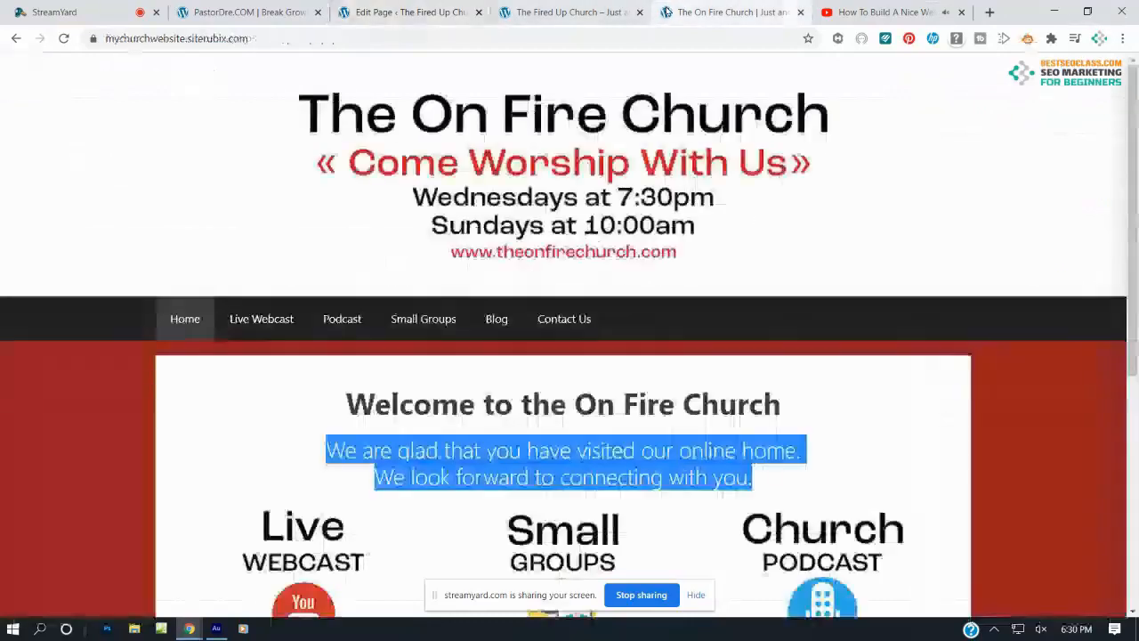
- Compare the On Fire Church reference homepage with the Fired Up Church site, then return to the Home page editor
{"action": "left_click", "coordinate": [674, 11]}
{"action": "left_click", "coordinate": [593, 16]}
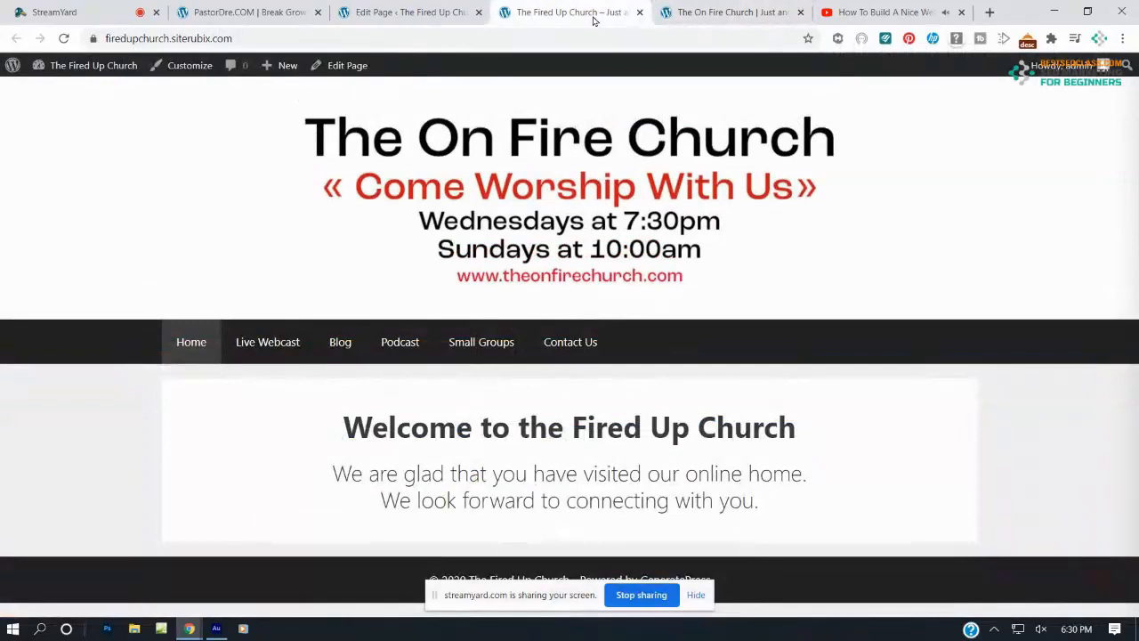
{"action": "left_click", "coordinate": [752, 12]}
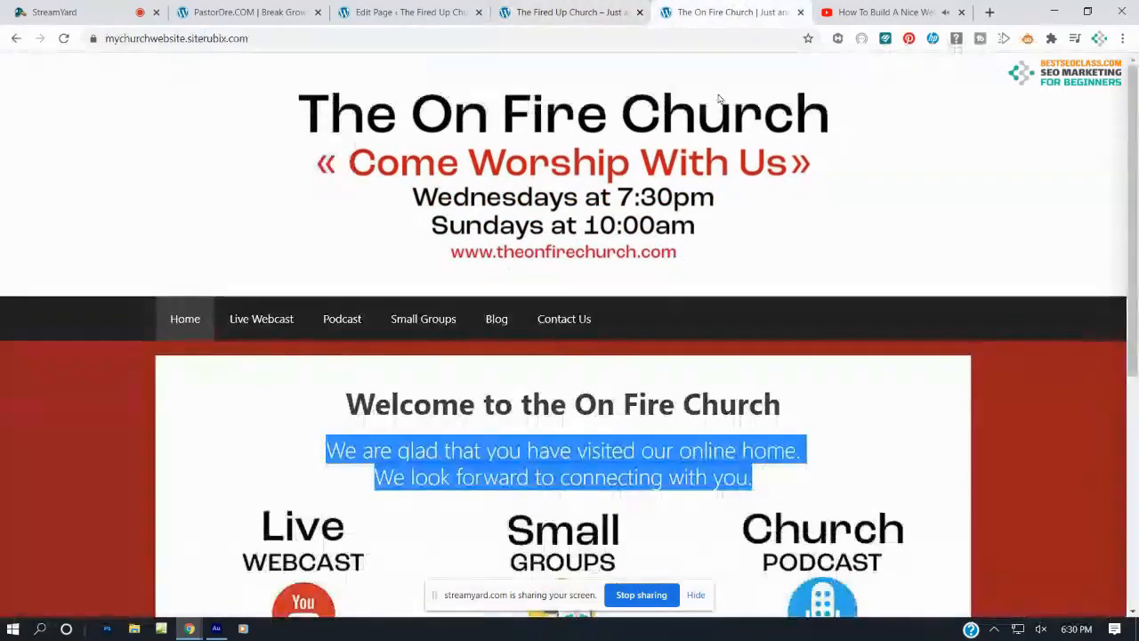
{"action": "left_click", "coordinate": [436, 521]}
{"action": "scroll", "coordinate": [409, 561], "scroll_direction": "down", "scroll_amount": 3}
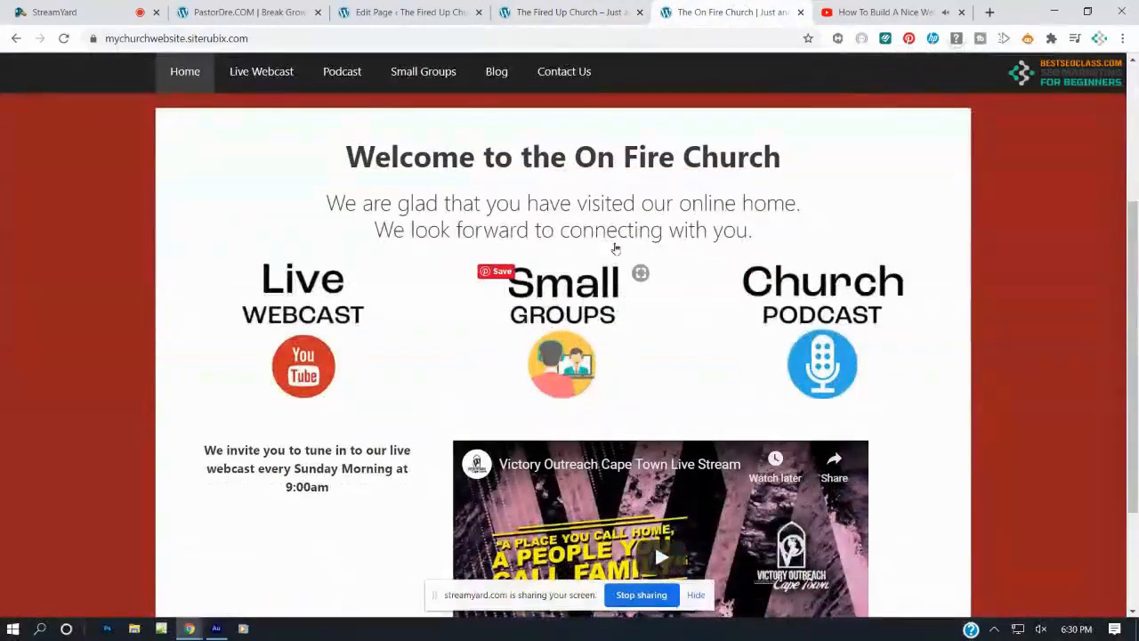
{"action": "left_click", "coordinate": [440, 12]}
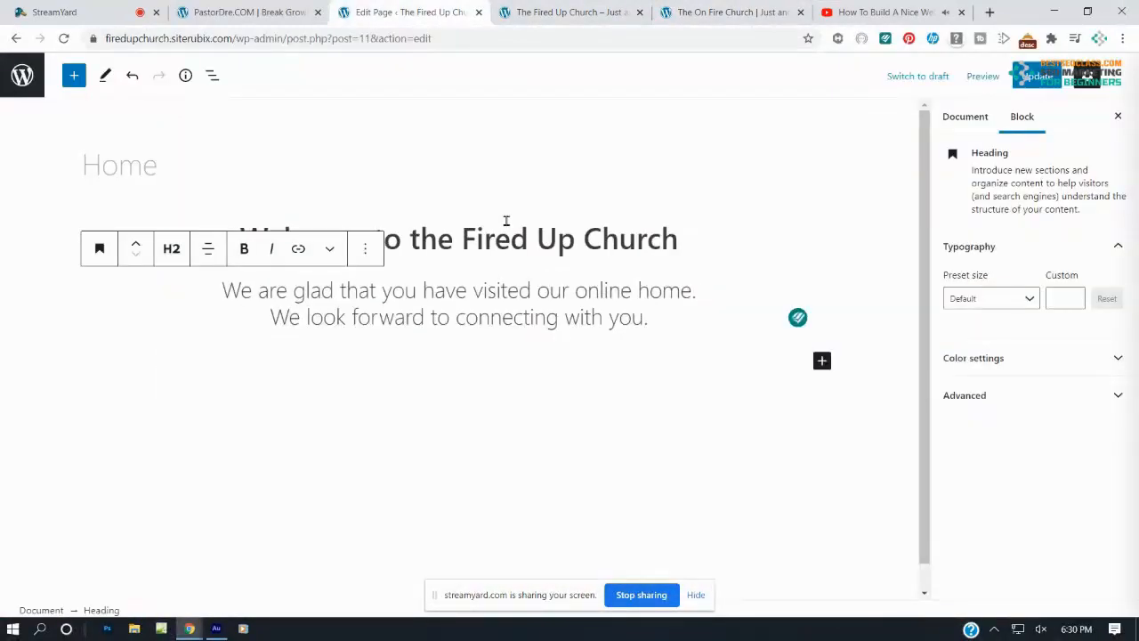
{"action": "left_click", "coordinate": [441, 386]}
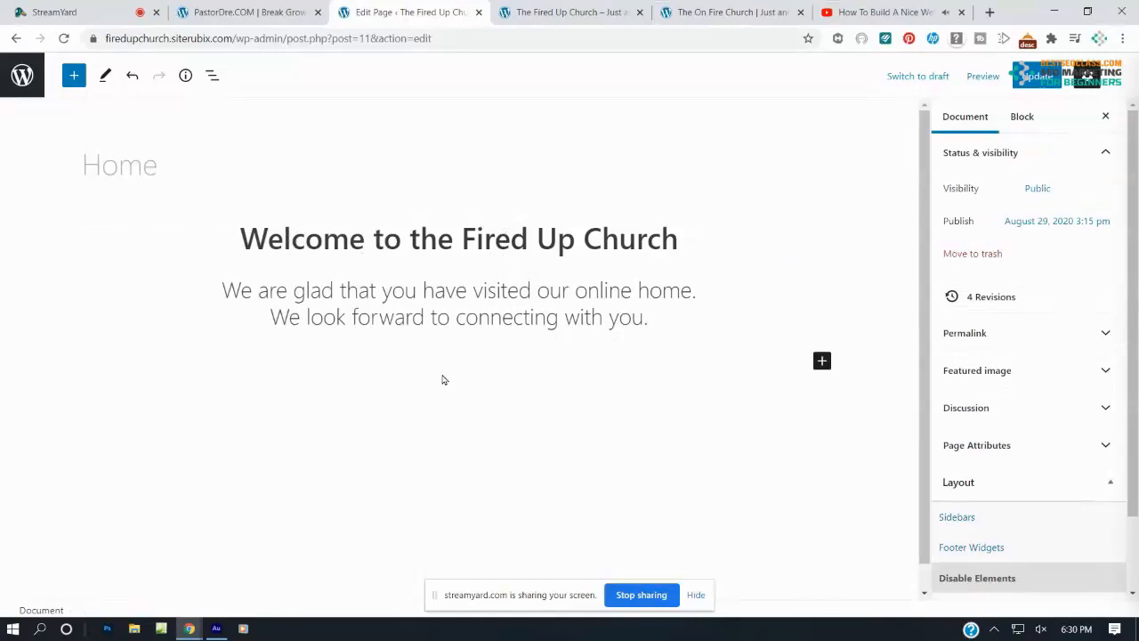
- Insert a Columns block with the 33/33/33 equal three-column layout and update the page
{"action": "left_click", "coordinate": [74, 76]}
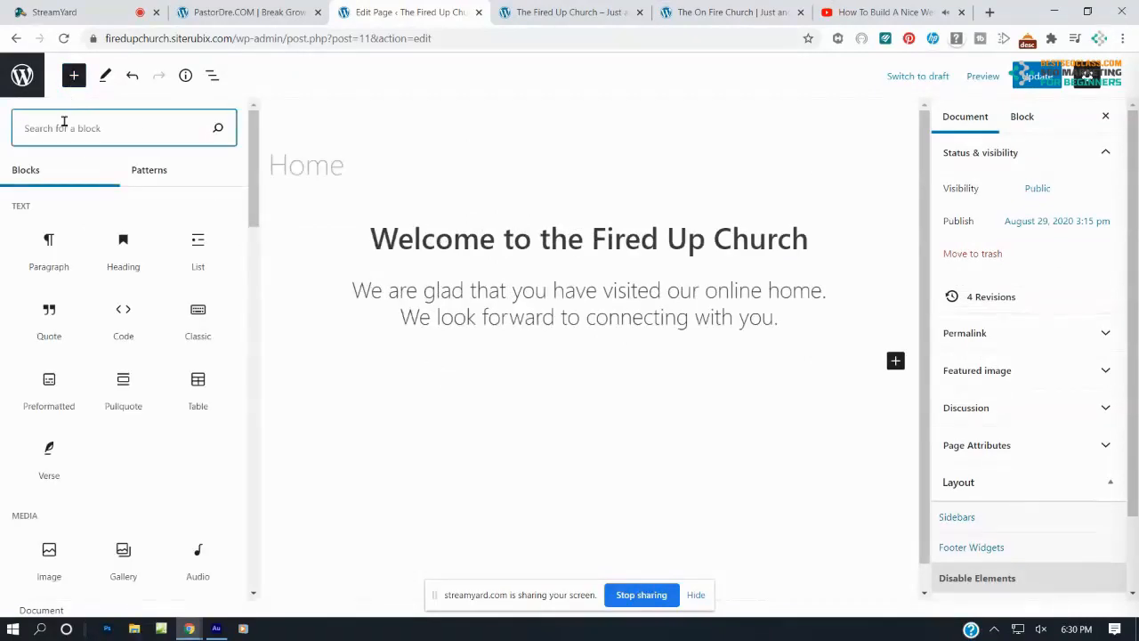
{"action": "type", "text": "columns"}
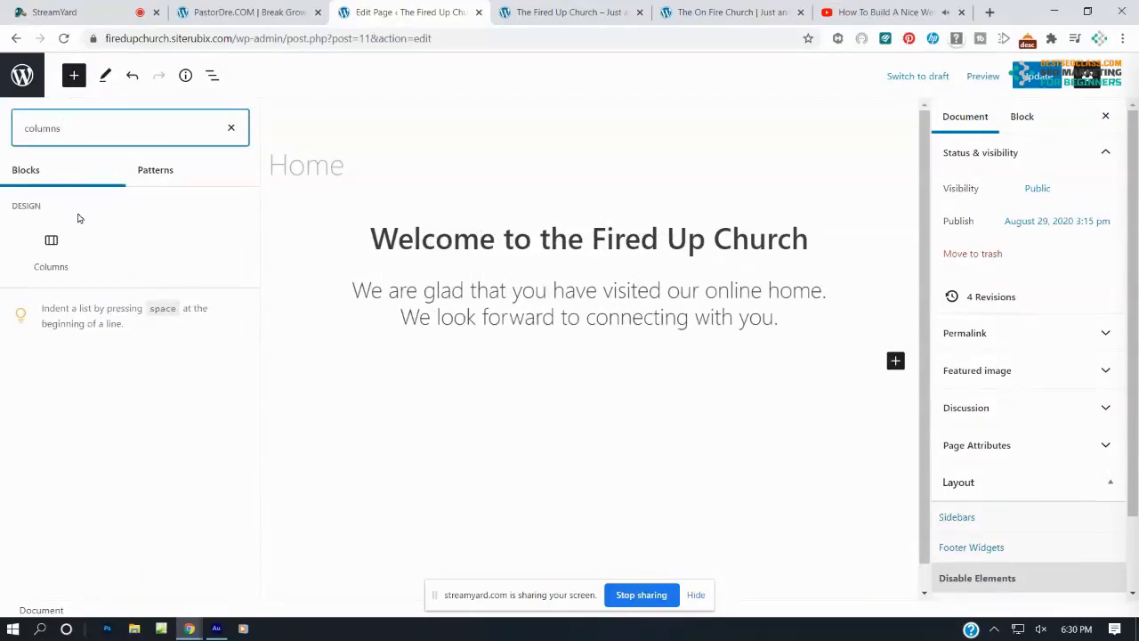
{"action": "mouse_move", "coordinate": [51, 245]}
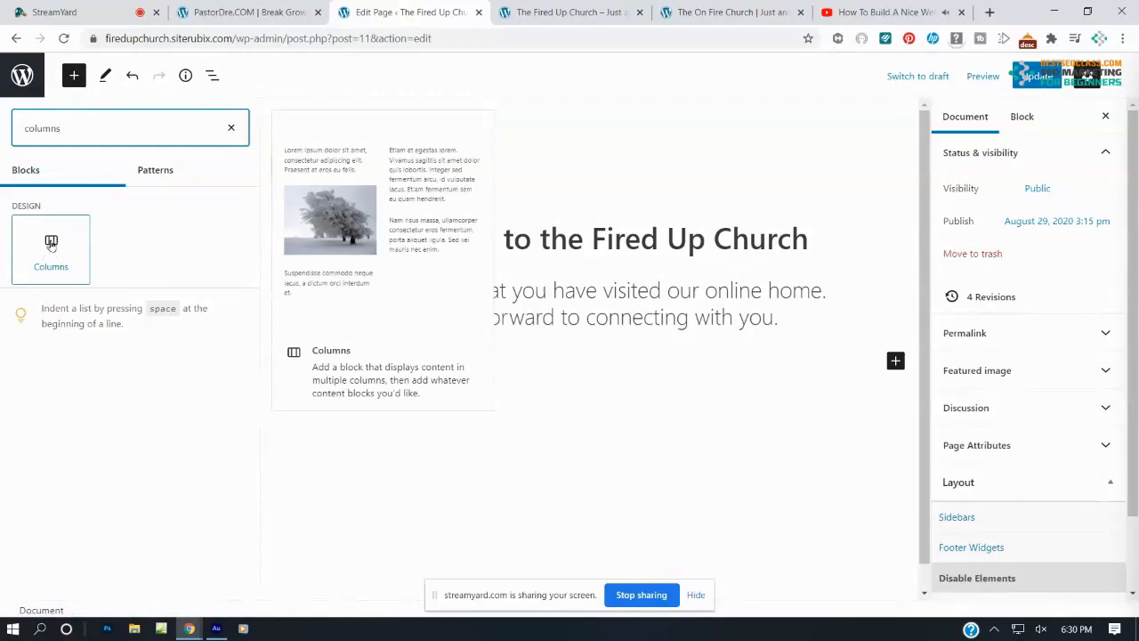
{"action": "left_click", "coordinate": [51, 242]}
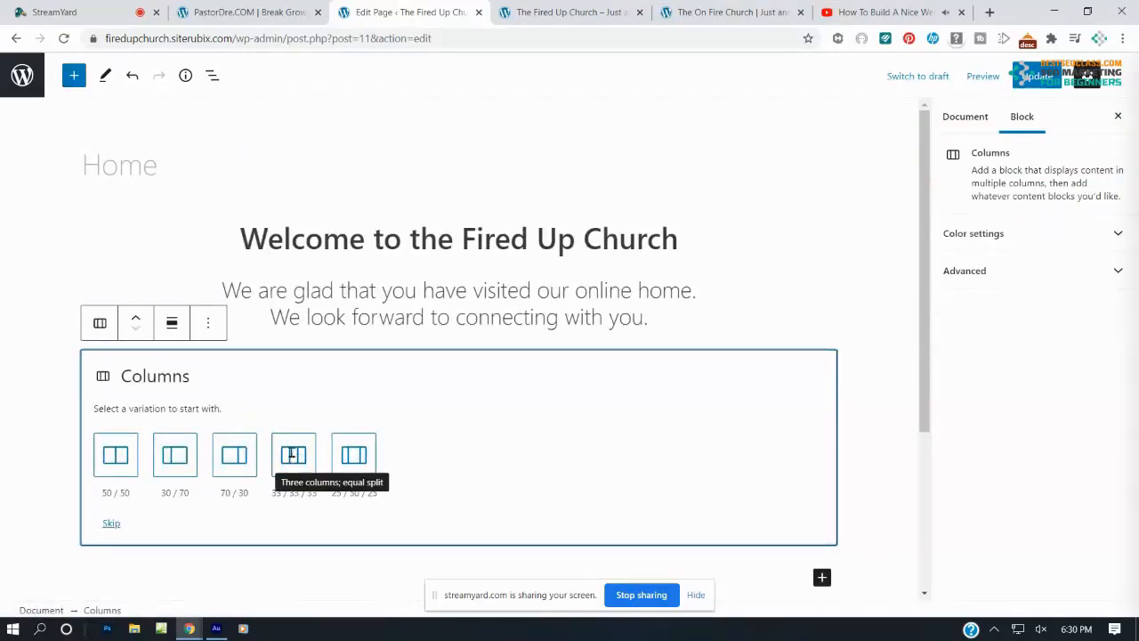
{"action": "left_click", "coordinate": [293, 455]}
{"action": "left_click", "coordinate": [1035, 77]}
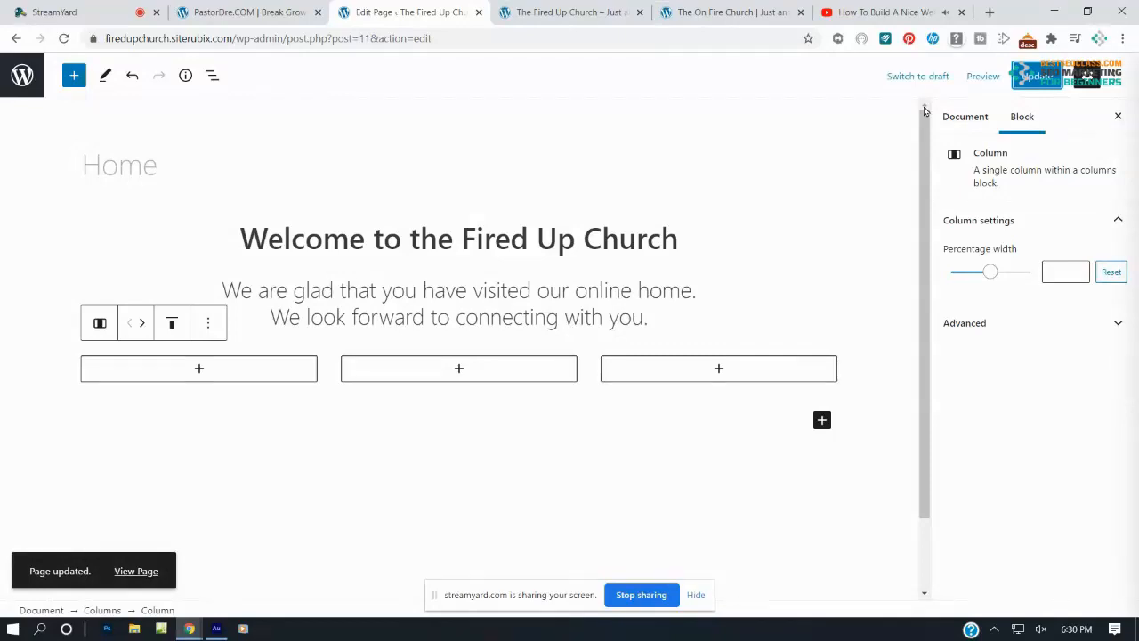
- Add an Image block to the first column and upload the live-webcast image
{"action": "left_click", "coordinate": [198, 369]}
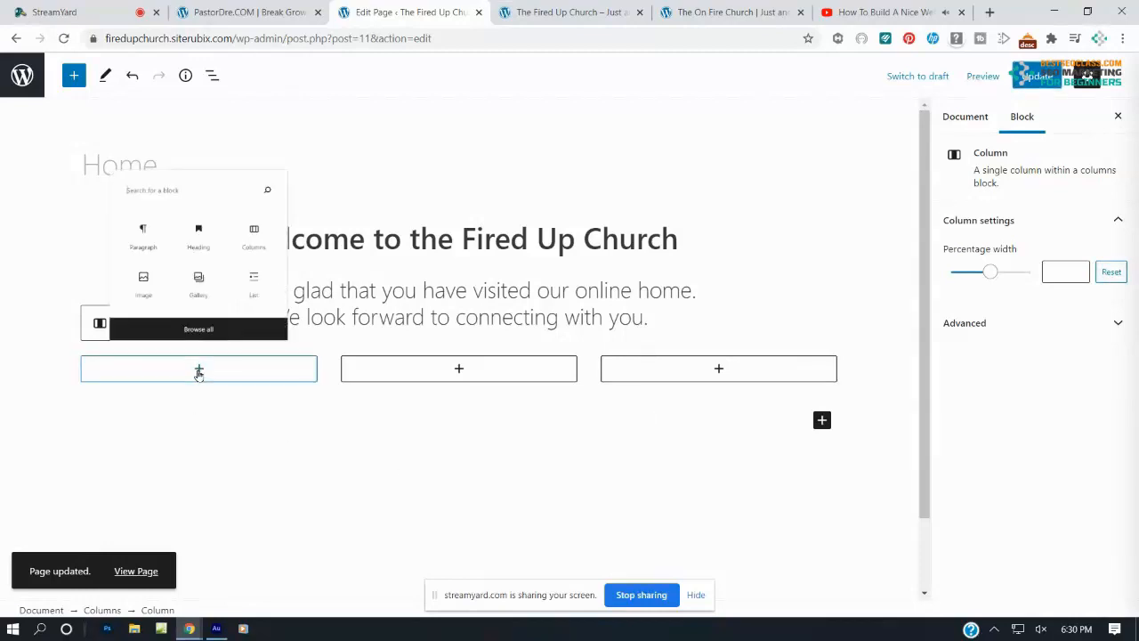
{"action": "type", "text": "imag"}
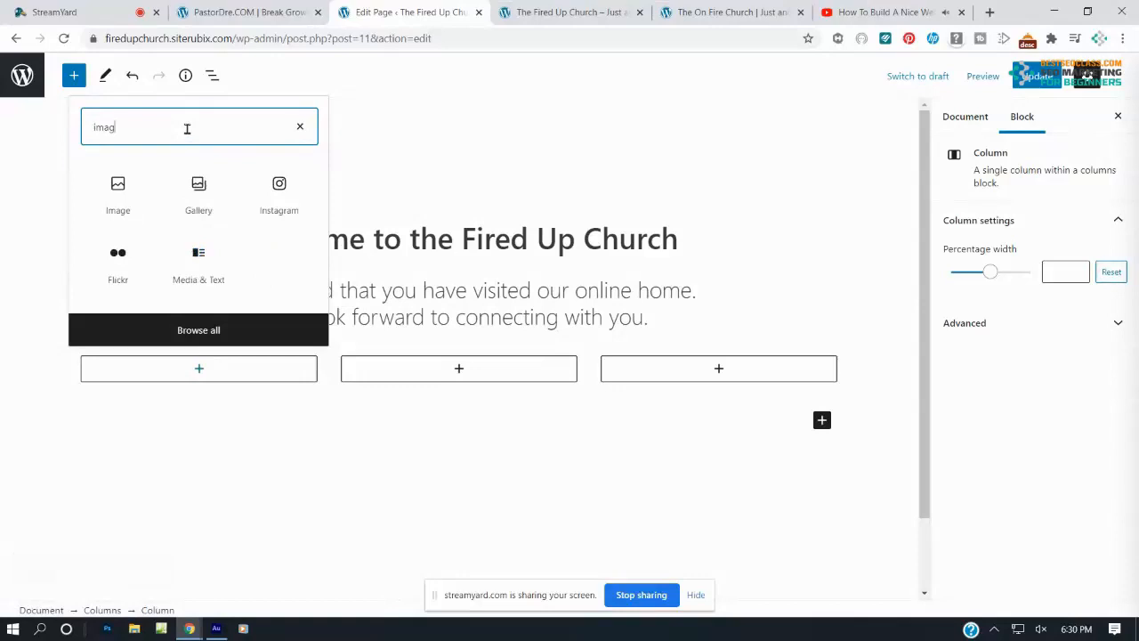
{"action": "left_click", "coordinate": [134, 186]}
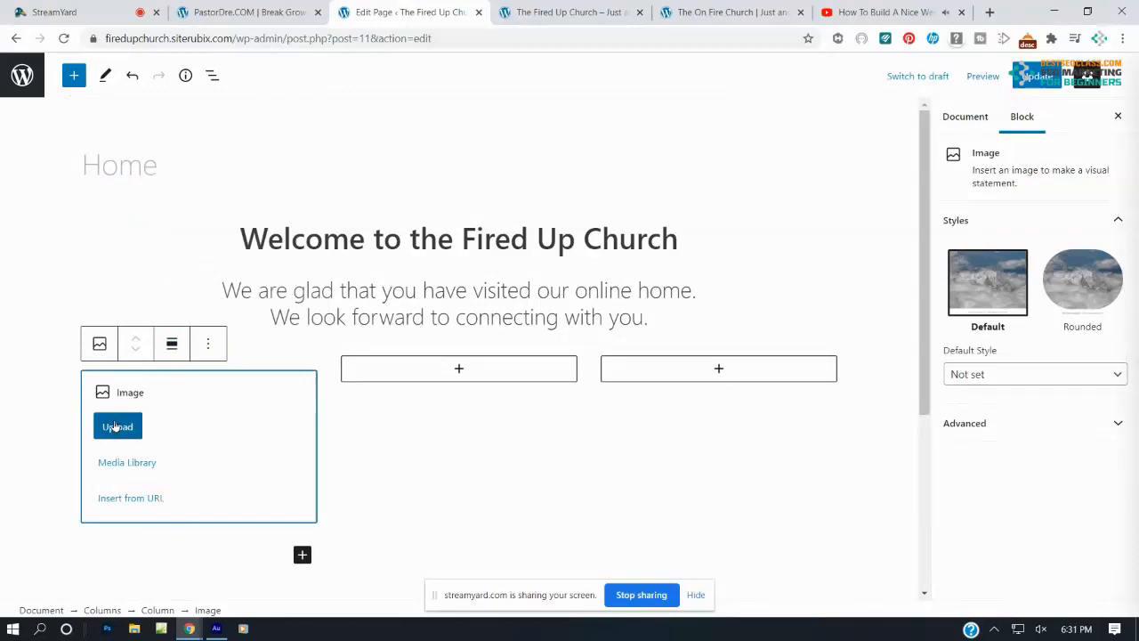
{"action": "left_click", "coordinate": [115, 427]}
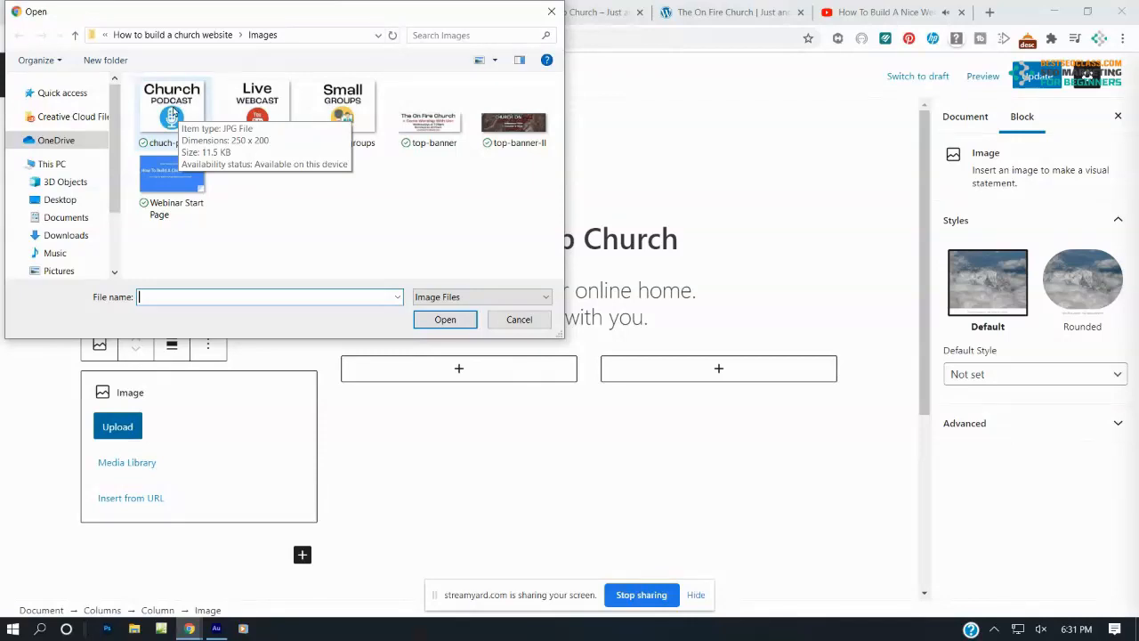
{"action": "left_click", "coordinate": [258, 100]}
{"action": "double_click", "coordinate": [258, 100]}
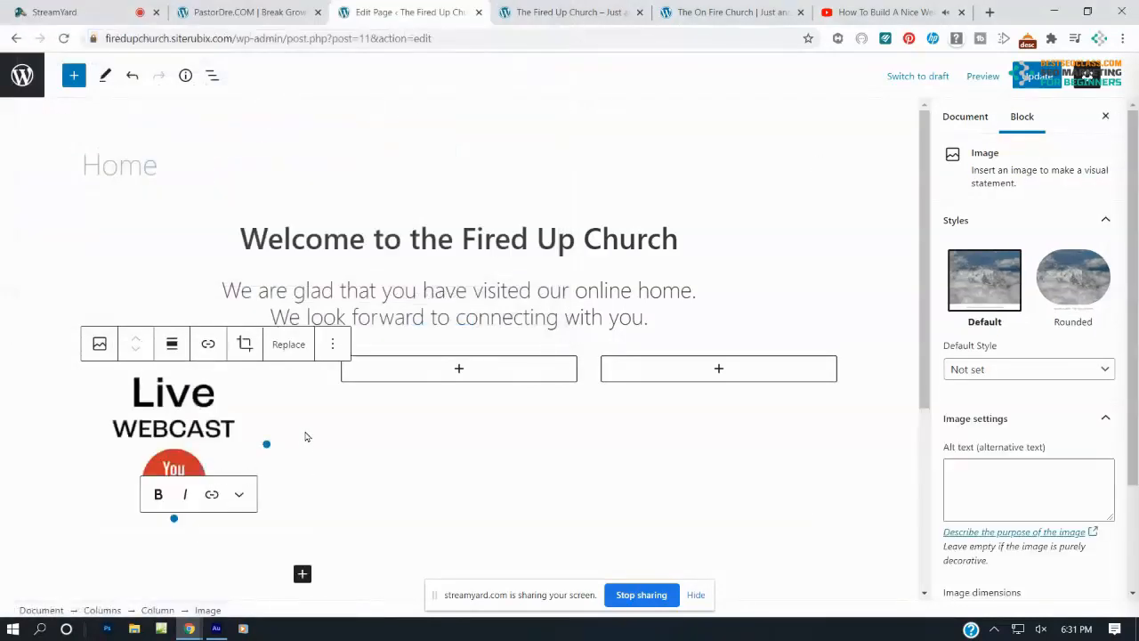
- Add an Image block to the middle column with the uploaded Church Podcast image
{"action": "left_click", "coordinate": [462, 372]}
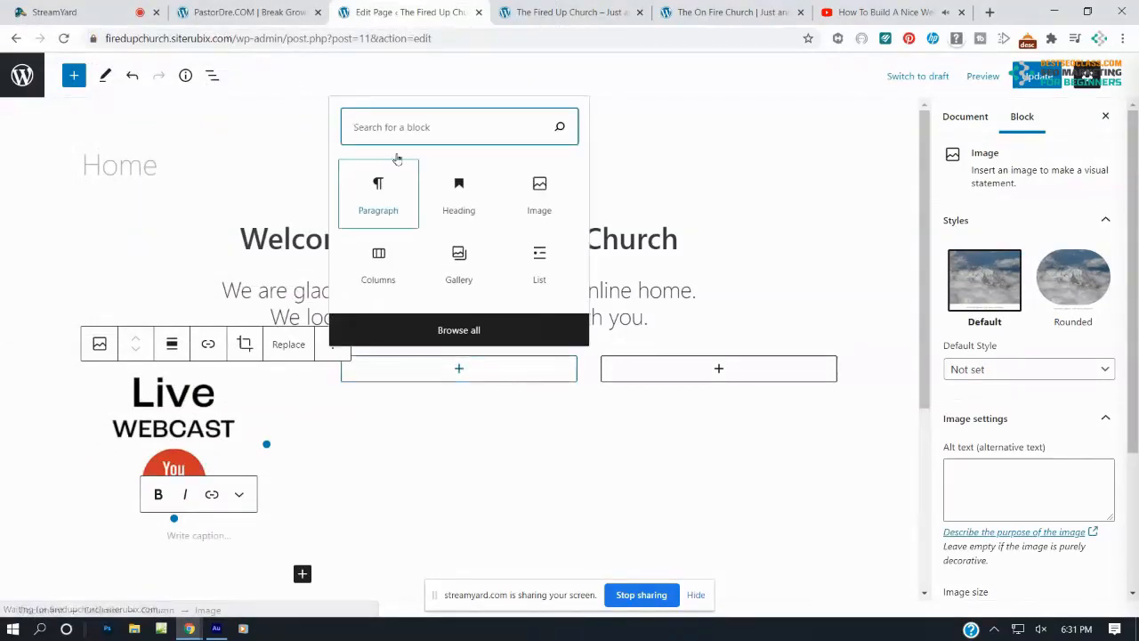
{"action": "type", "text": "ima"}
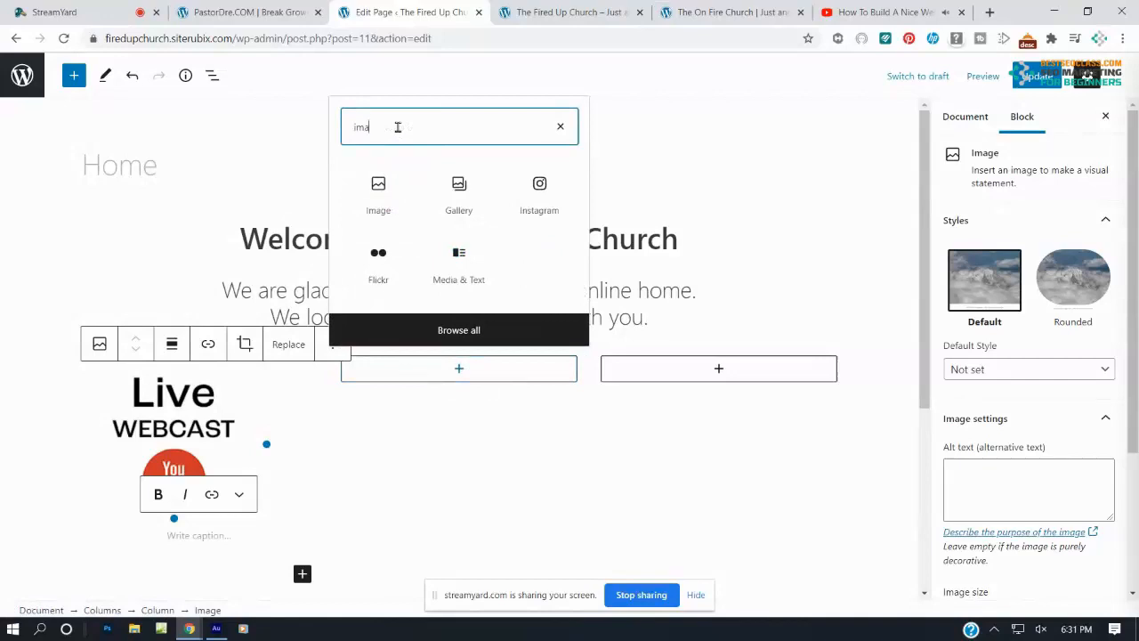
{"action": "left_click", "coordinate": [395, 193]}
{"action": "left_click", "coordinate": [375, 427]}
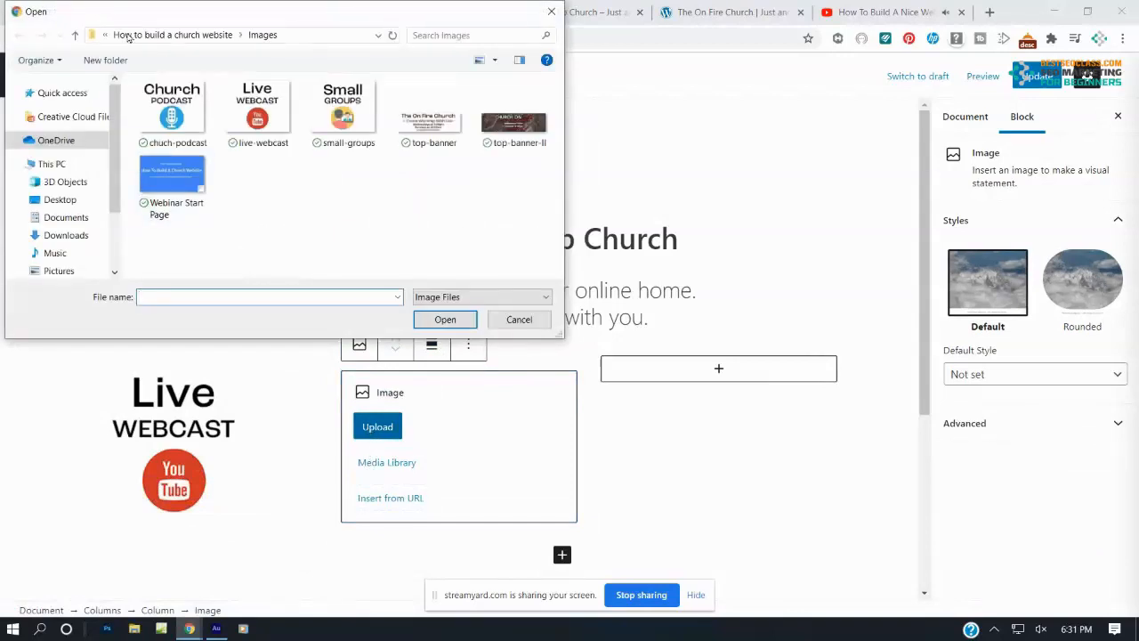
{"action": "double_click", "coordinate": [181, 112]}
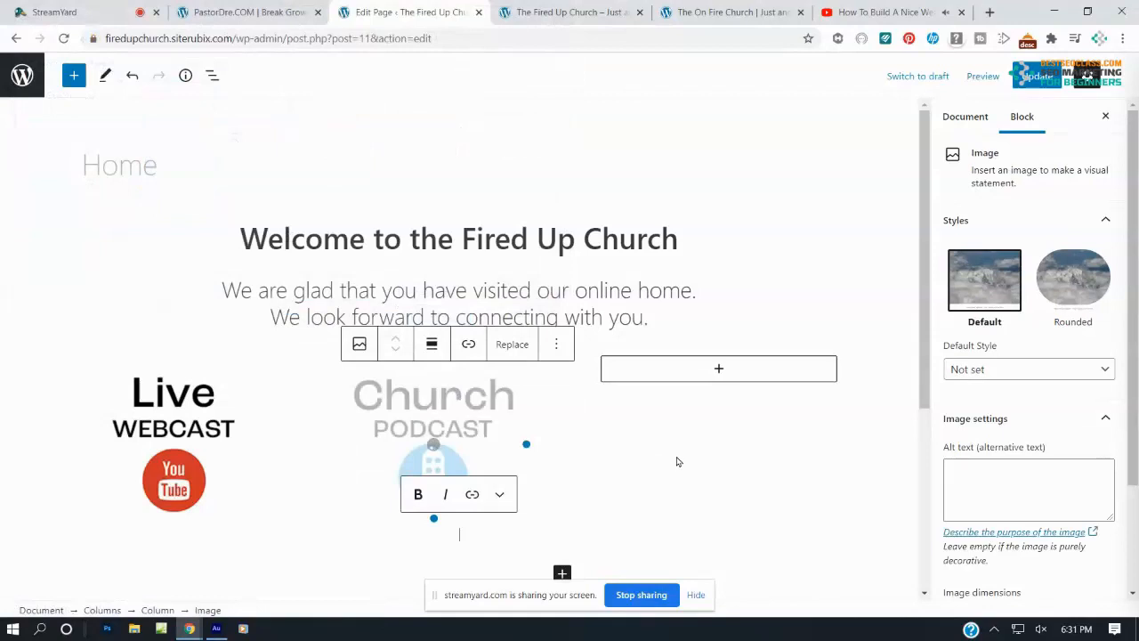
- Put the uploaded Small Groups image in the third column and update the page
{"action": "left_click", "coordinate": [721, 374]}
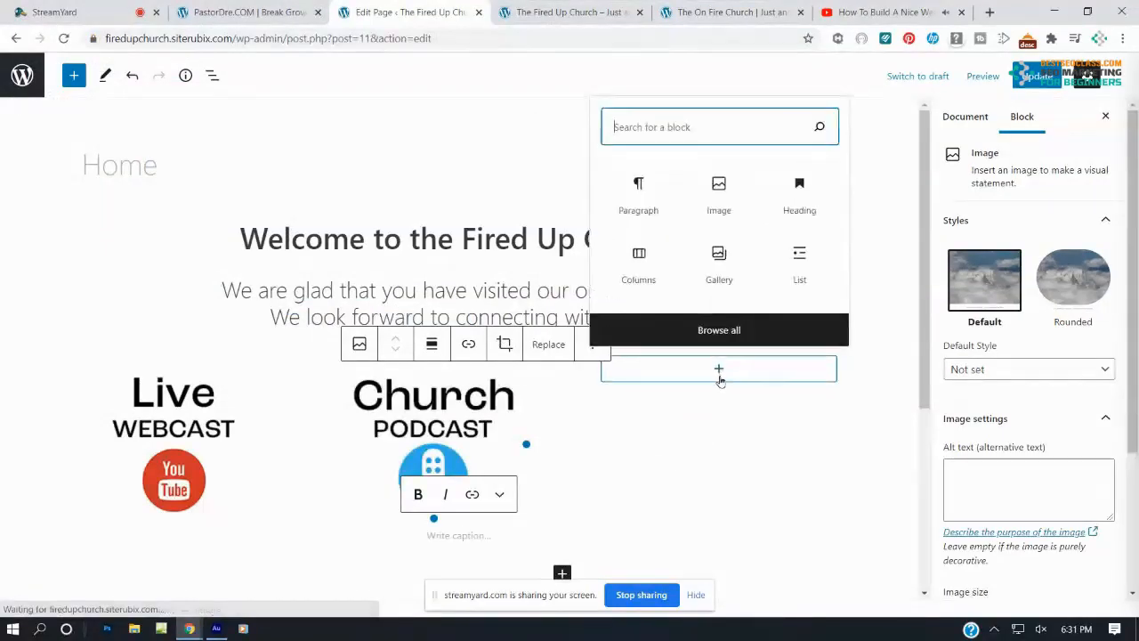
{"action": "left_click", "coordinate": [709, 196]}
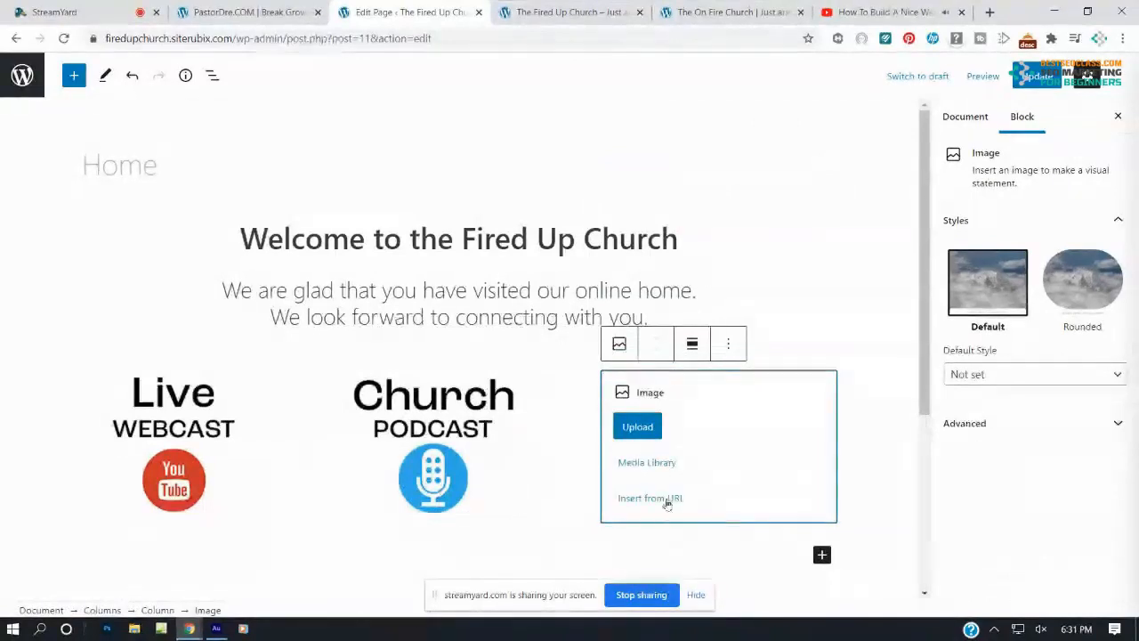
{"action": "left_click", "coordinate": [637, 428]}
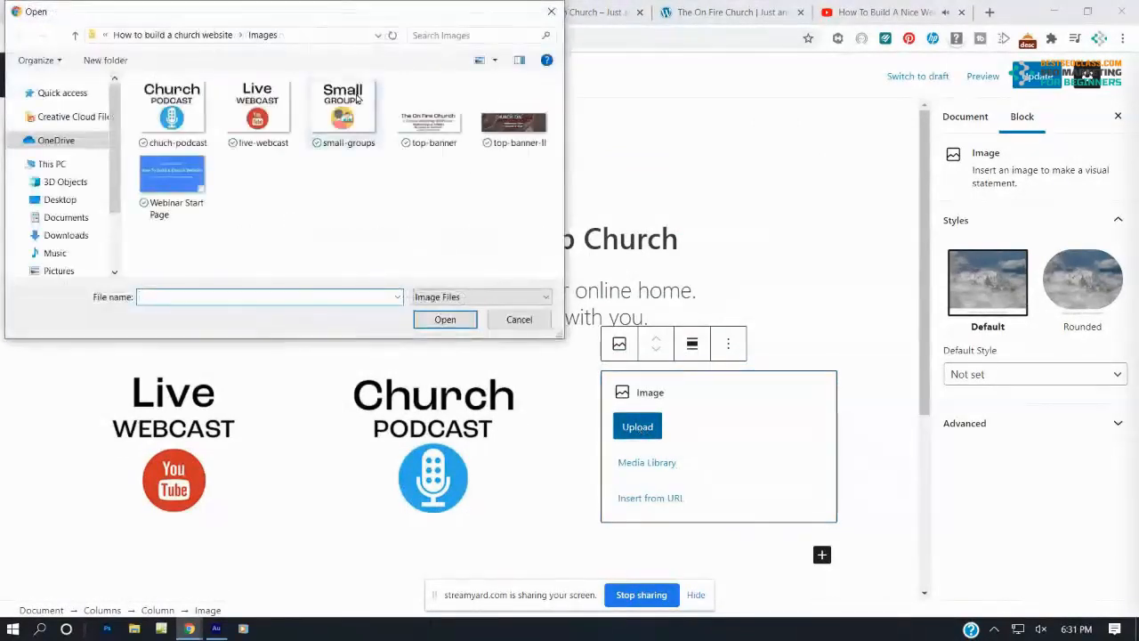
{"action": "double_click", "coordinate": [356, 100]}
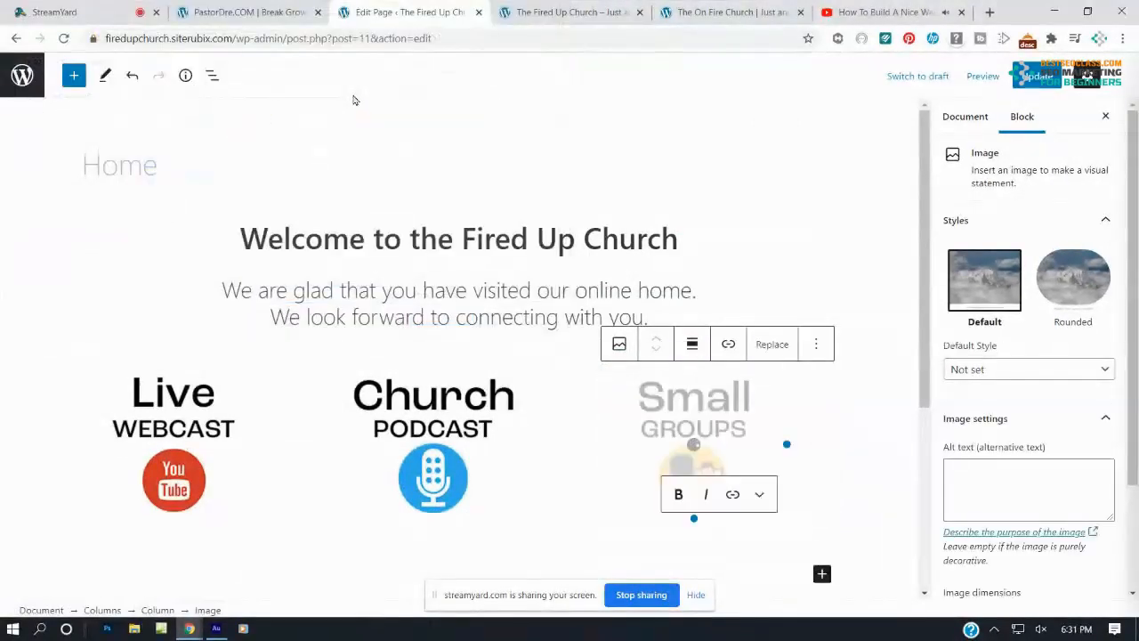
{"action": "left_click", "coordinate": [1037, 76]}
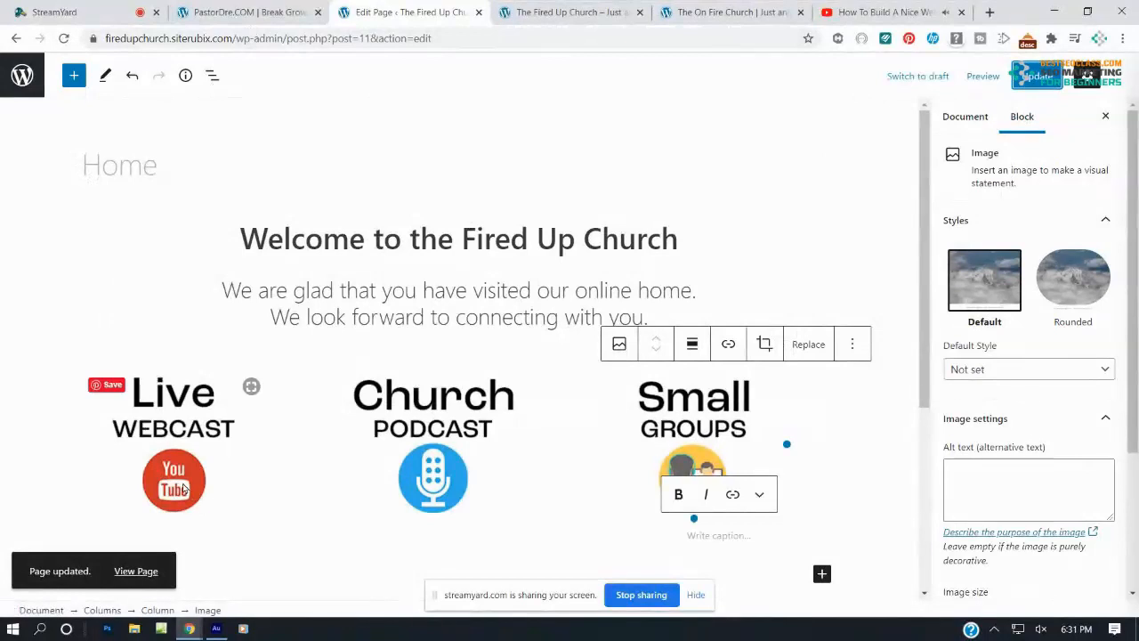
- Center-align the Live Webcast and Church Podcast images in their columns
{"action": "left_click", "coordinate": [194, 439]}
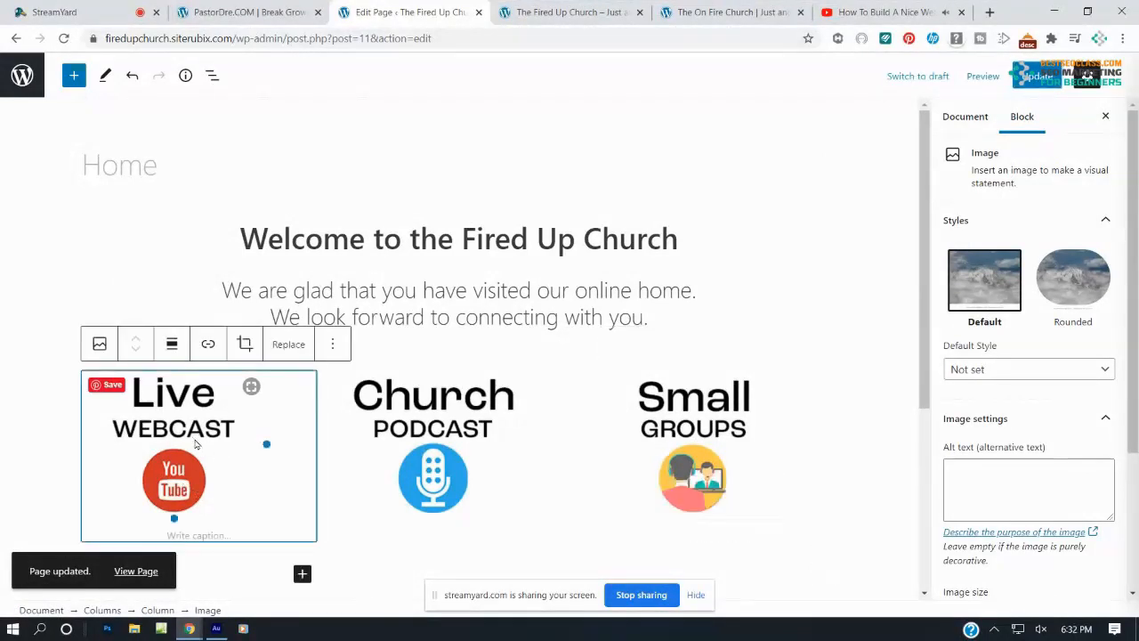
{"action": "left_click", "coordinate": [173, 346]}
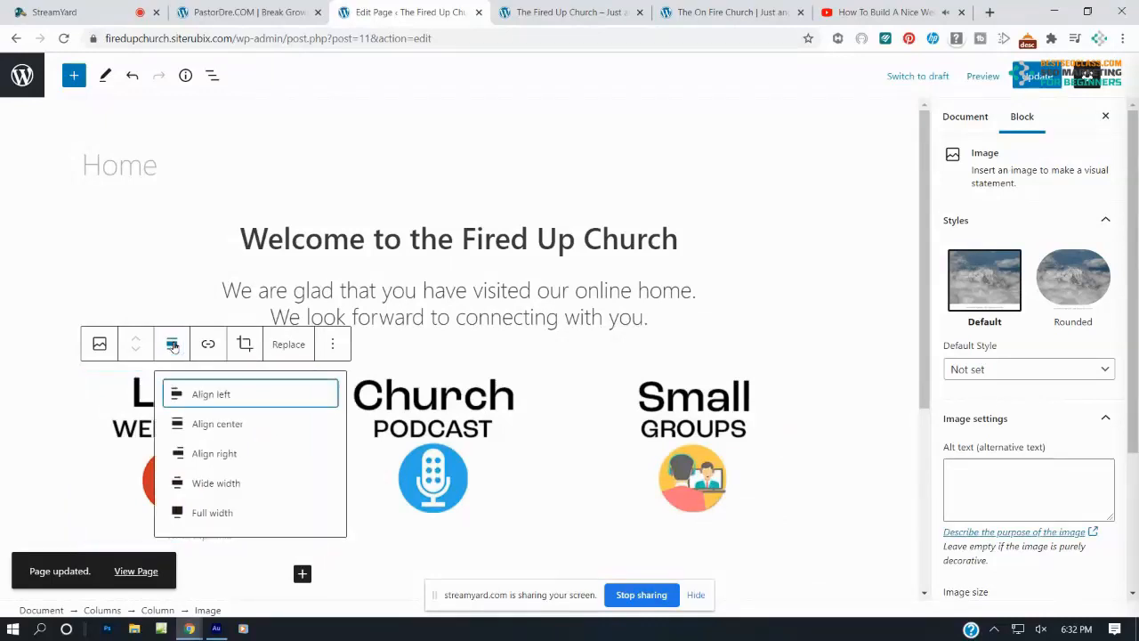
{"action": "left_click", "coordinate": [181, 426]}
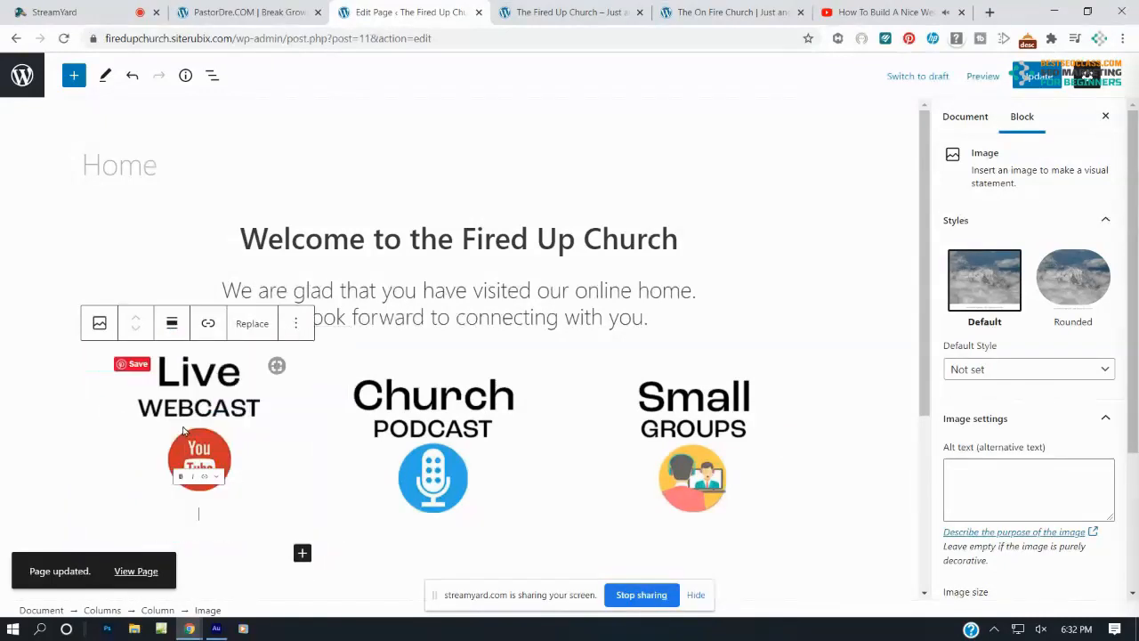
{"action": "left_click", "coordinate": [459, 416]}
{"action": "left_click", "coordinate": [432, 343]}
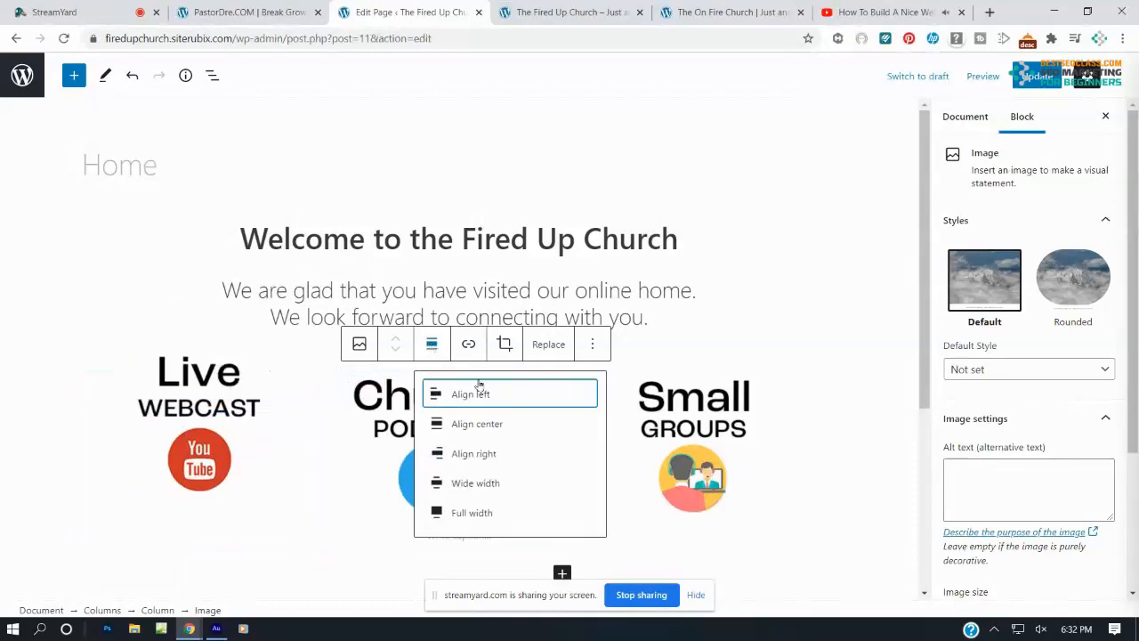
{"action": "left_click", "coordinate": [475, 426]}
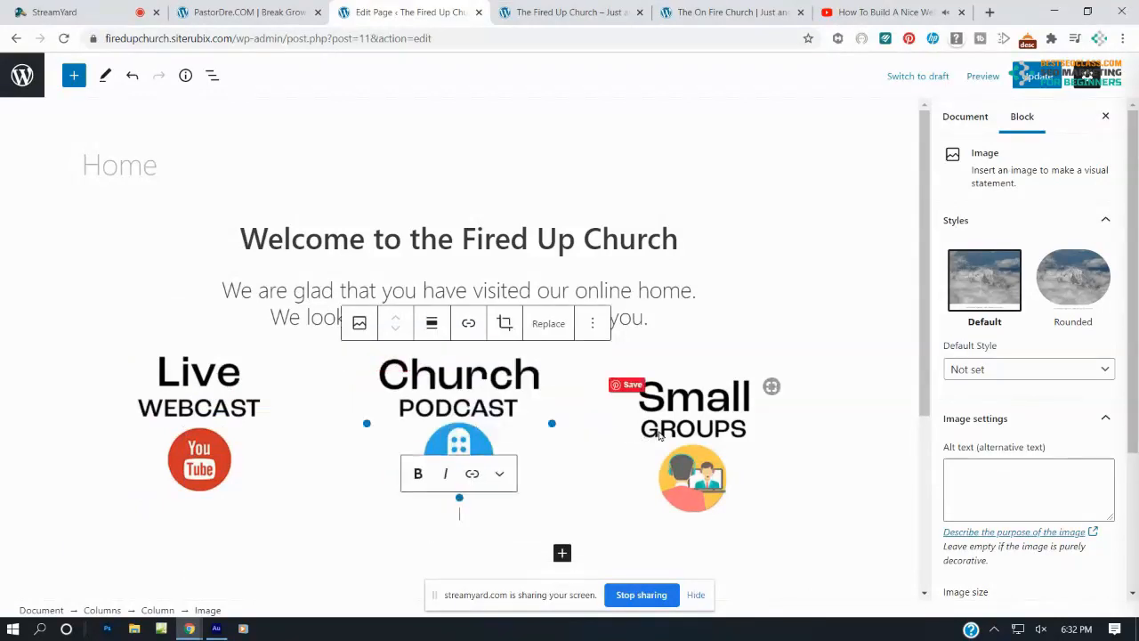
- Center-align the Small Groups image, update the Home page and view the live site
{"action": "left_click", "coordinate": [662, 437]}
{"action": "left_click", "coordinate": [693, 343]}
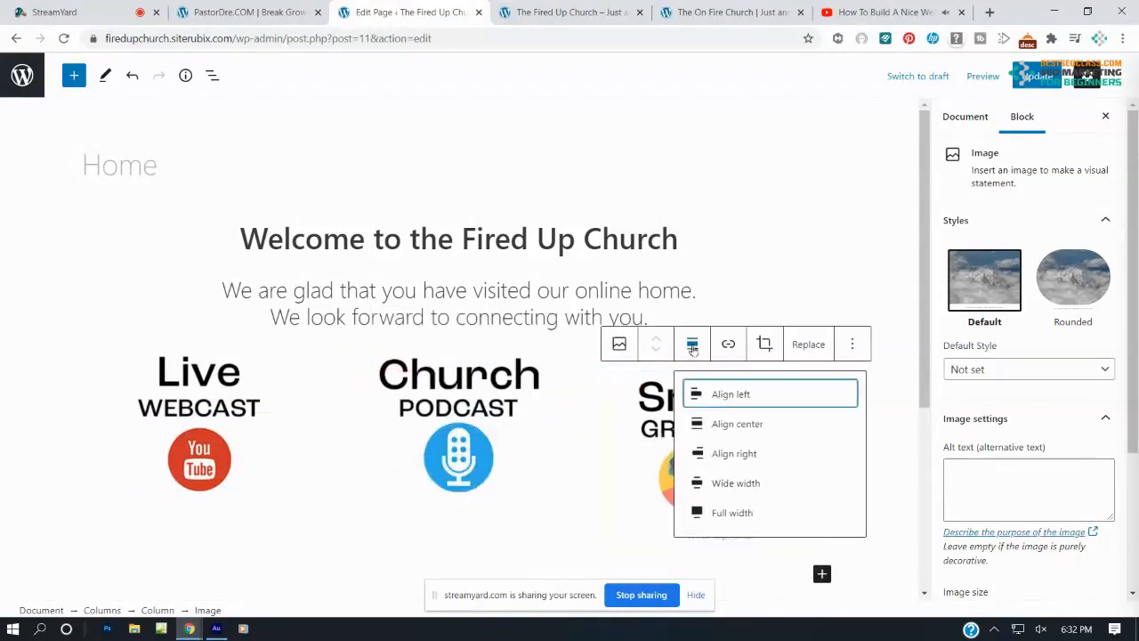
{"action": "left_click", "coordinate": [714, 431]}
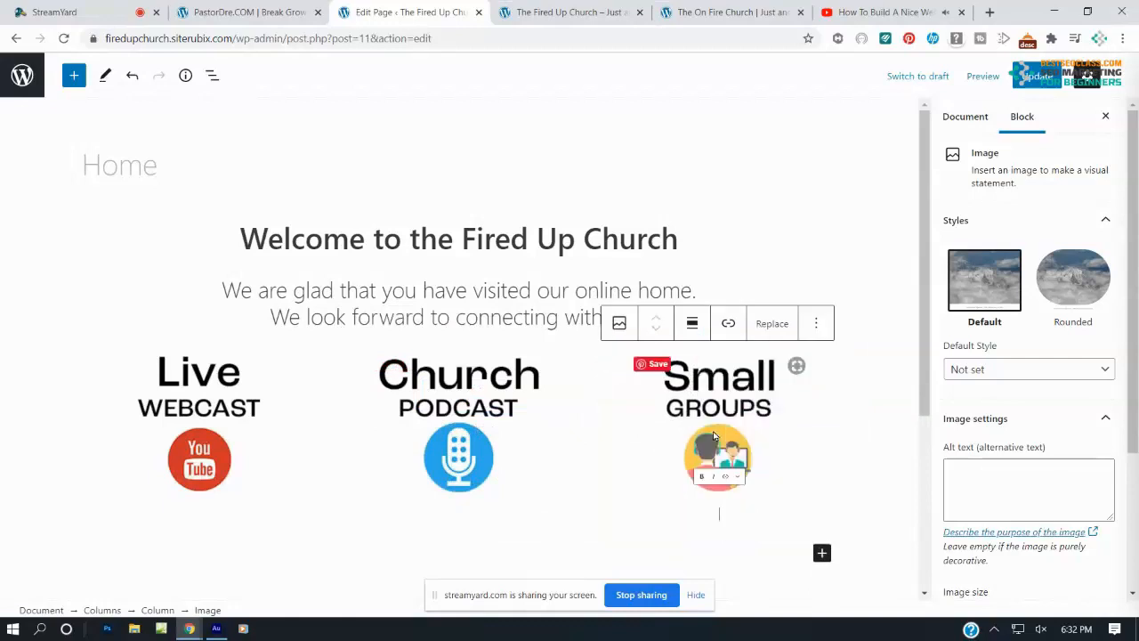
{"action": "left_click", "coordinate": [1033, 82]}
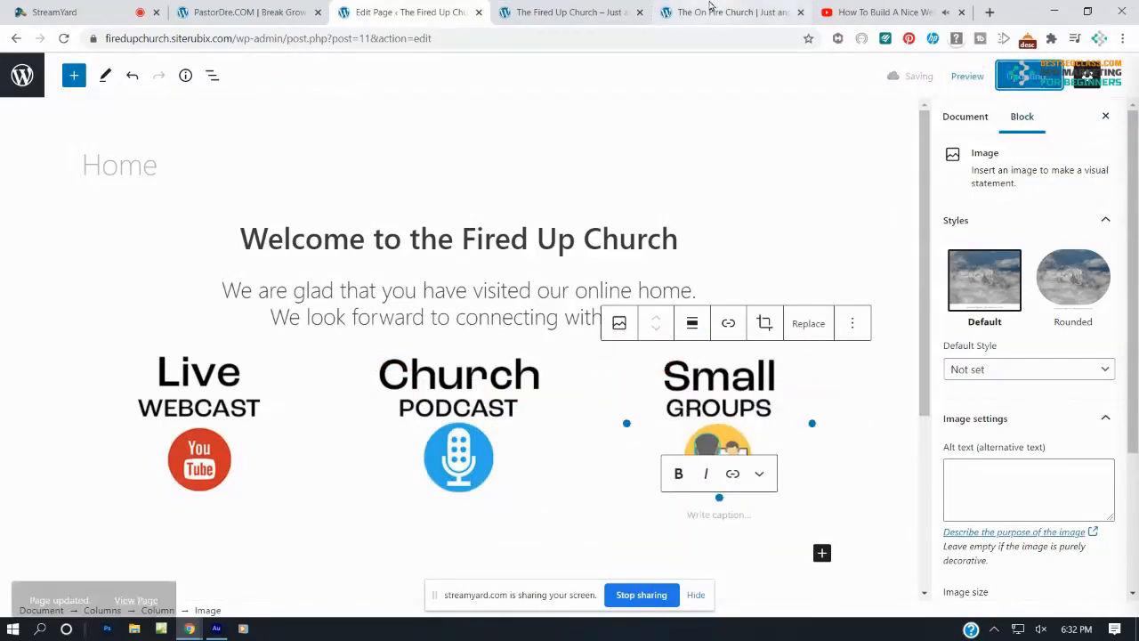
{"action": "left_click", "coordinate": [604, 10]}
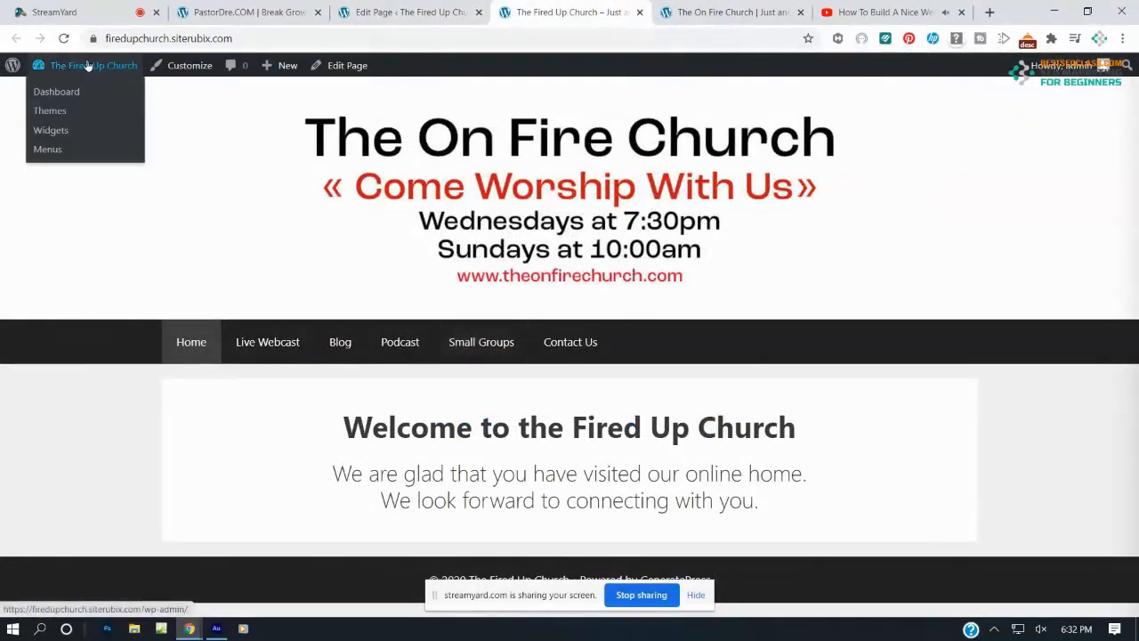
{"action": "left_click", "coordinate": [64, 38]}
{"action": "left_click", "coordinate": [64, 38]}
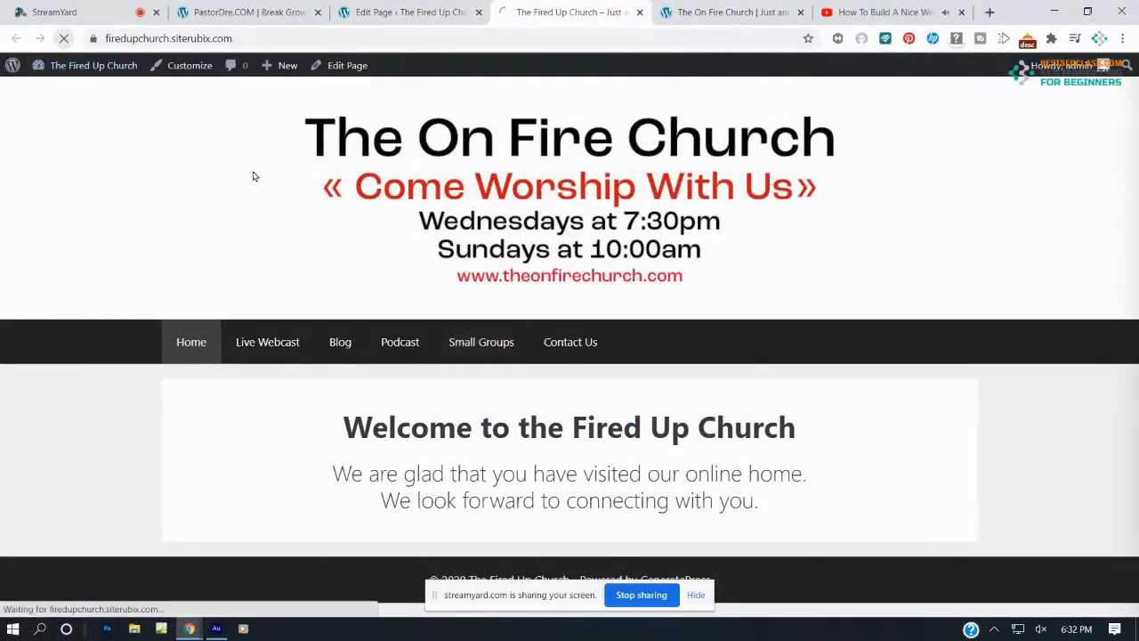
{"action": "scroll", "coordinate": [539, 293], "scroll_direction": "down", "scroll_amount": 2}
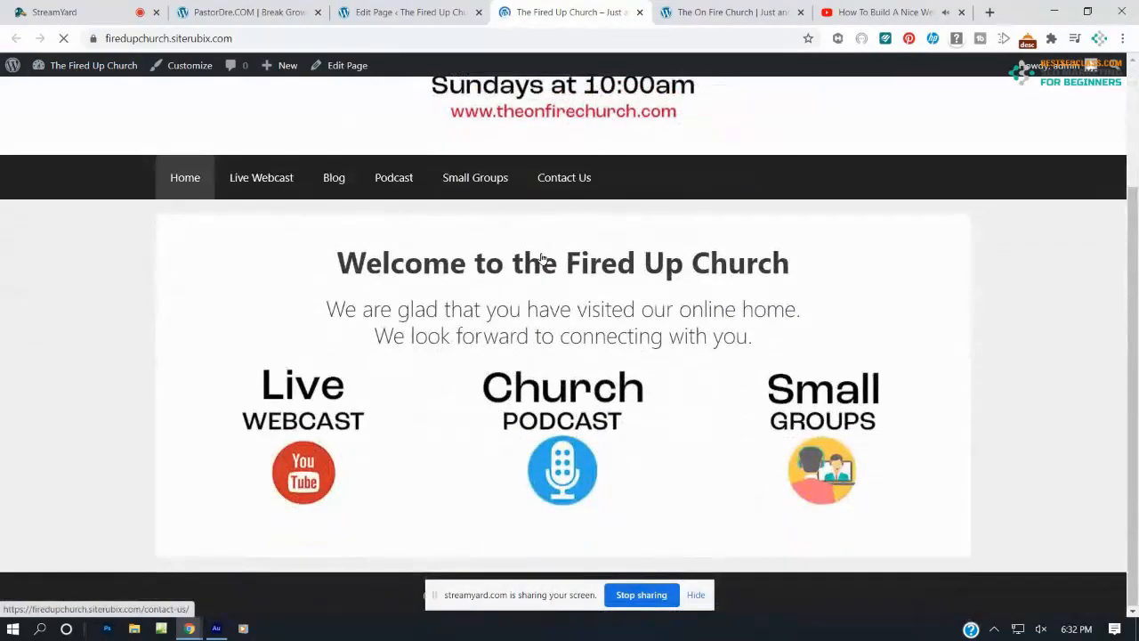
{"action": "scroll", "coordinate": [543, 232], "scroll_direction": "up", "scroll_amount": 3}
{"action": "left_click", "coordinate": [712, 13]}
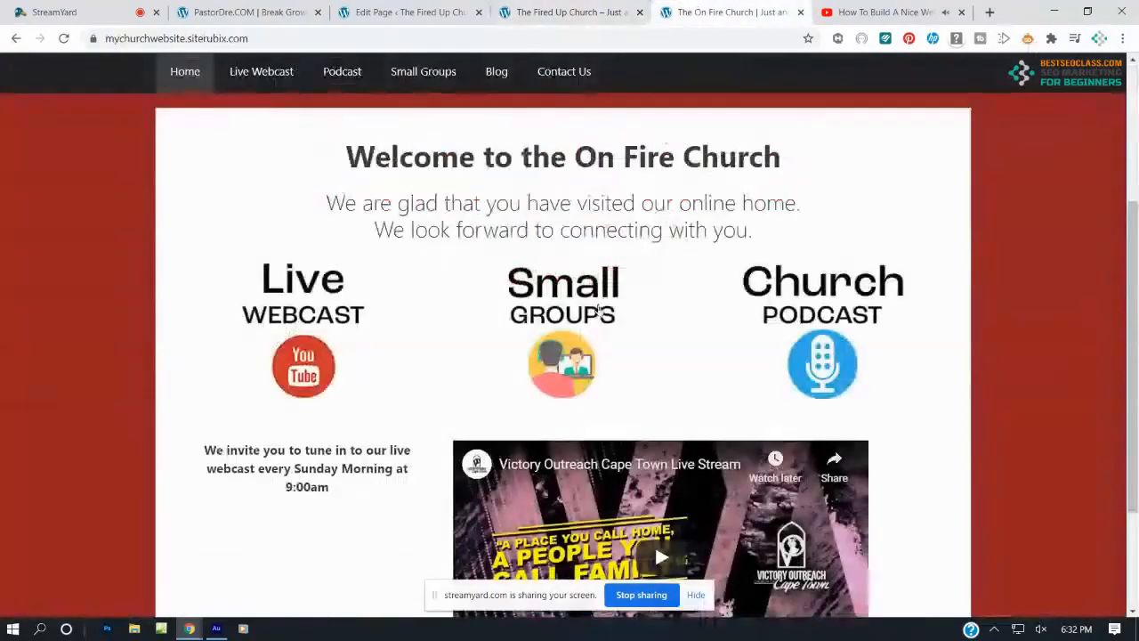
{"action": "scroll", "coordinate": [559, 334], "scroll_direction": "up", "scroll_amount": 3}
{"action": "left_click", "coordinate": [538, 13]}
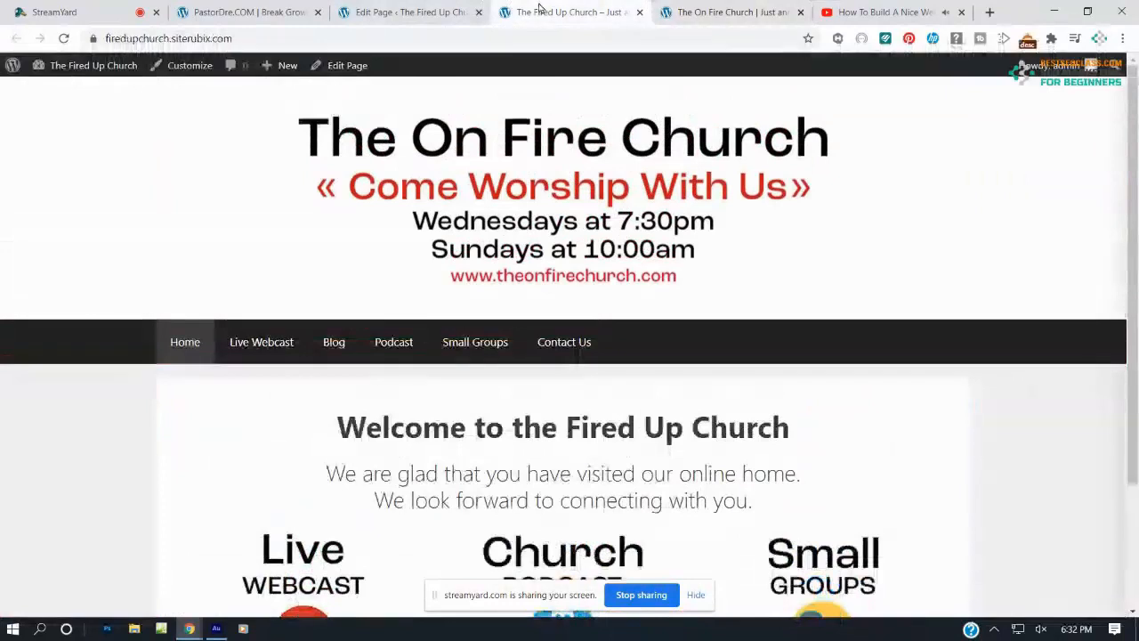
{"action": "left_click", "coordinate": [681, 16]}
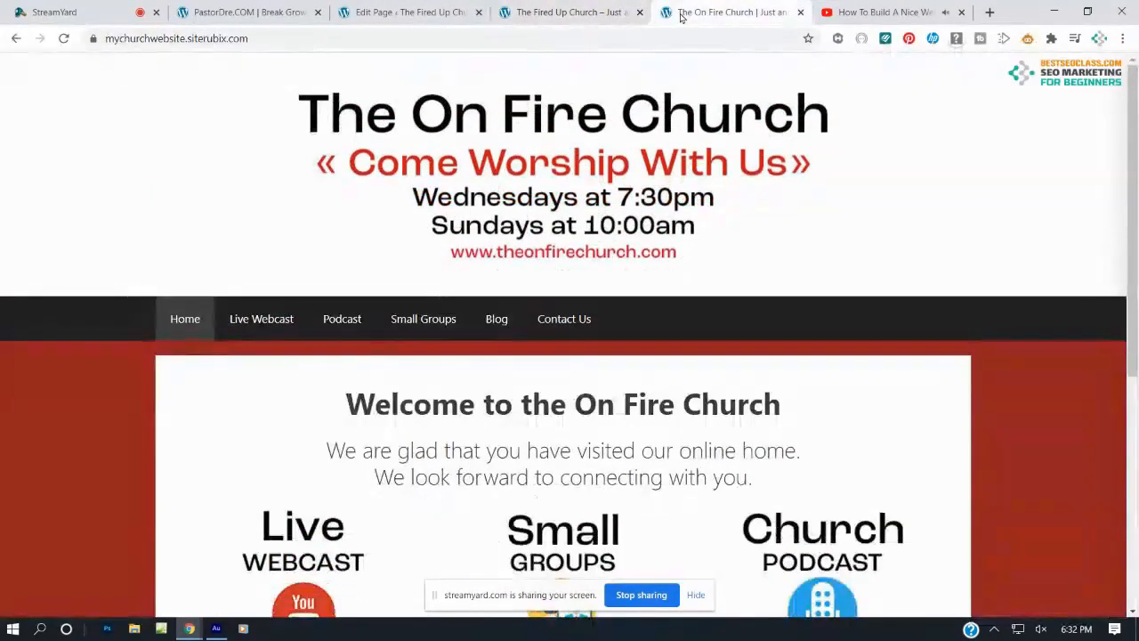
{"action": "left_click", "coordinate": [570, 13]}
{"action": "scroll", "coordinate": [597, 226], "scroll_direction": "down", "scroll_amount": 2}
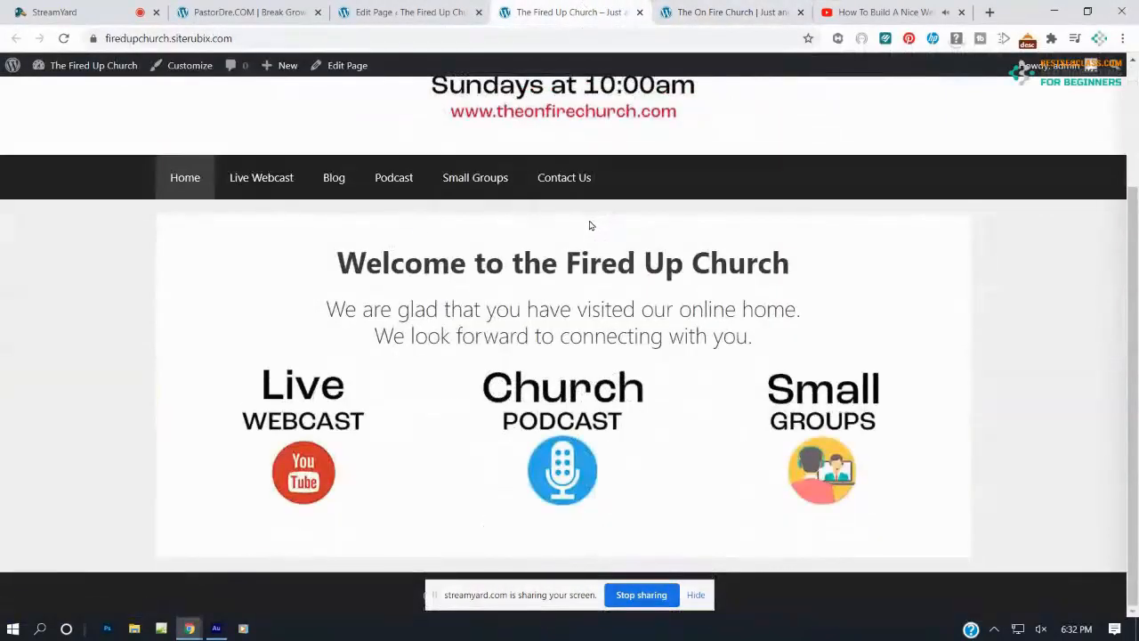
{"action": "left_click", "coordinate": [730, 12]}
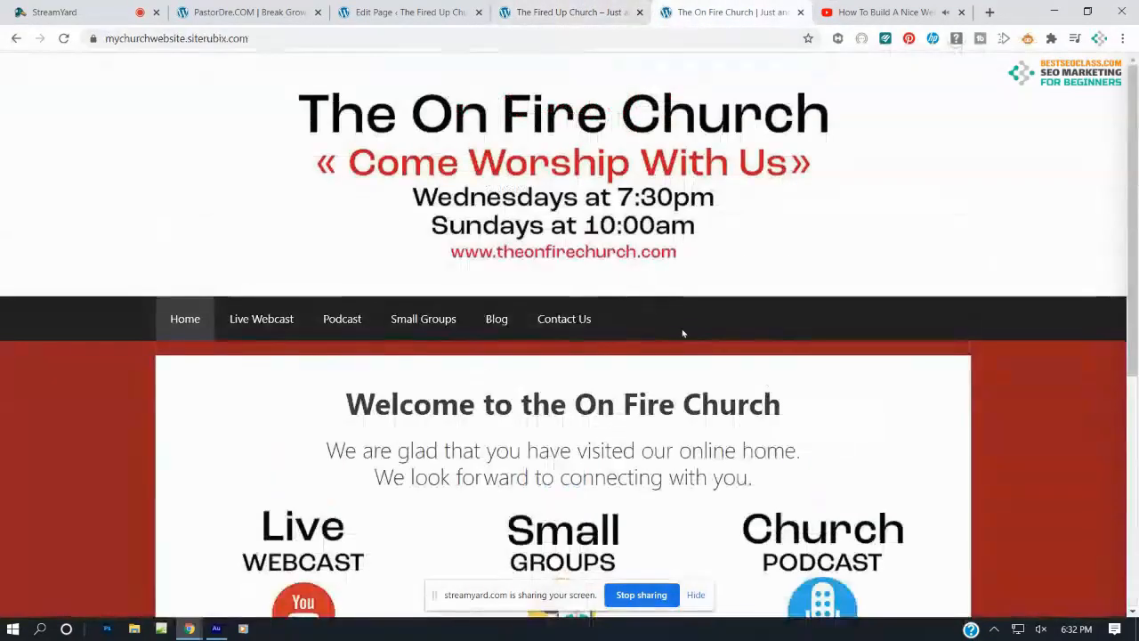
{"action": "scroll", "coordinate": [655, 417], "scroll_direction": "down", "scroll_amount": 3}
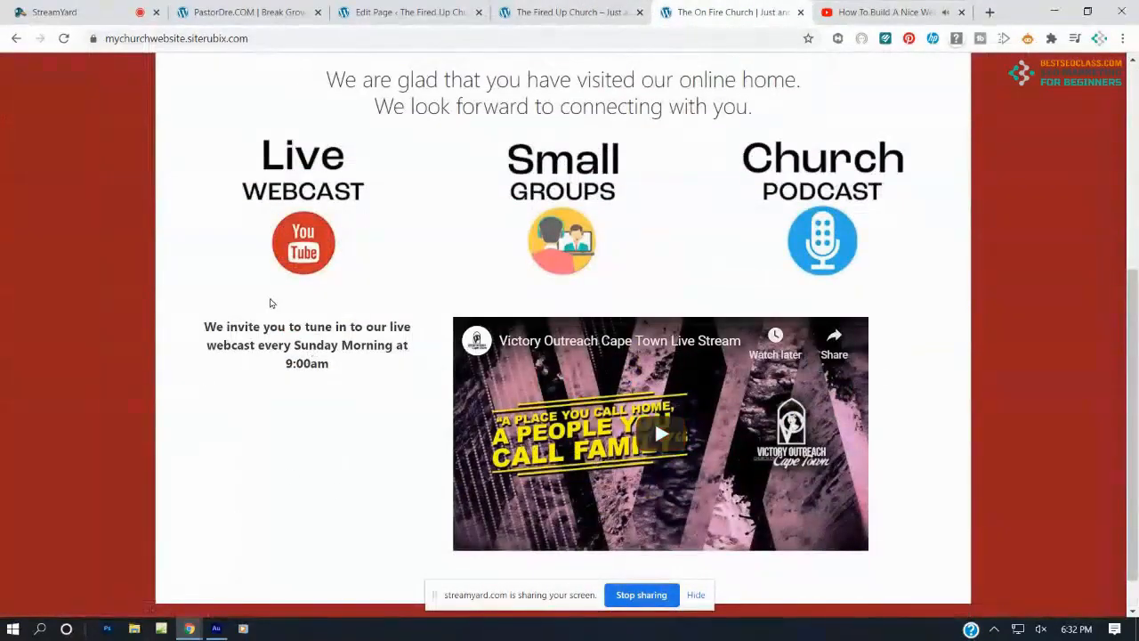
{"action": "left_click", "coordinate": [599, 7]}
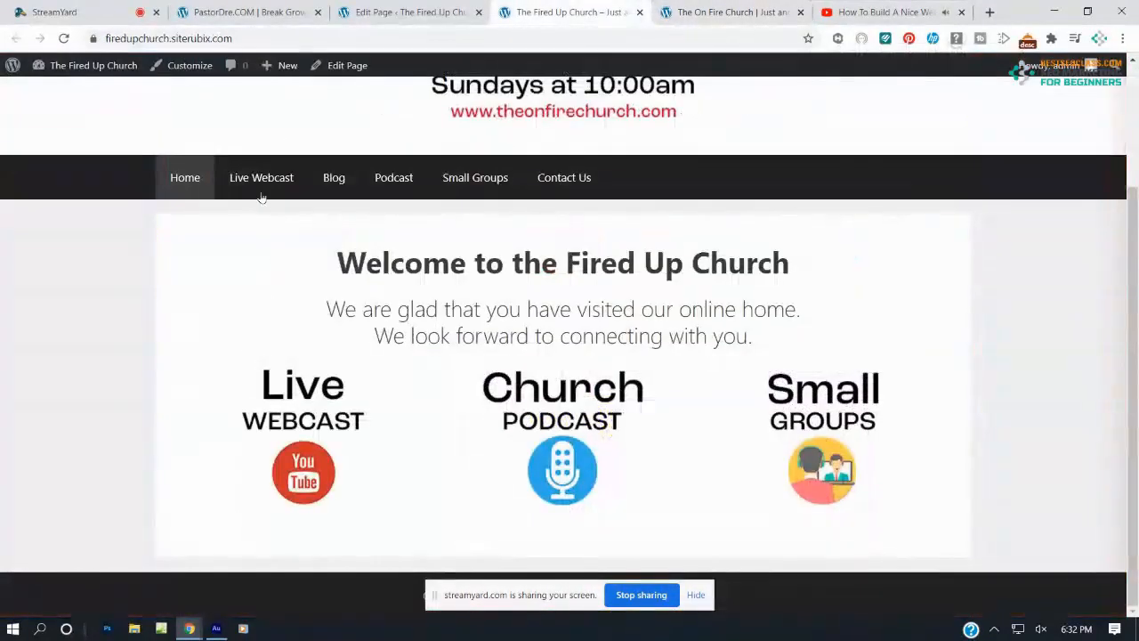
{"action": "left_click", "coordinate": [412, 15]}
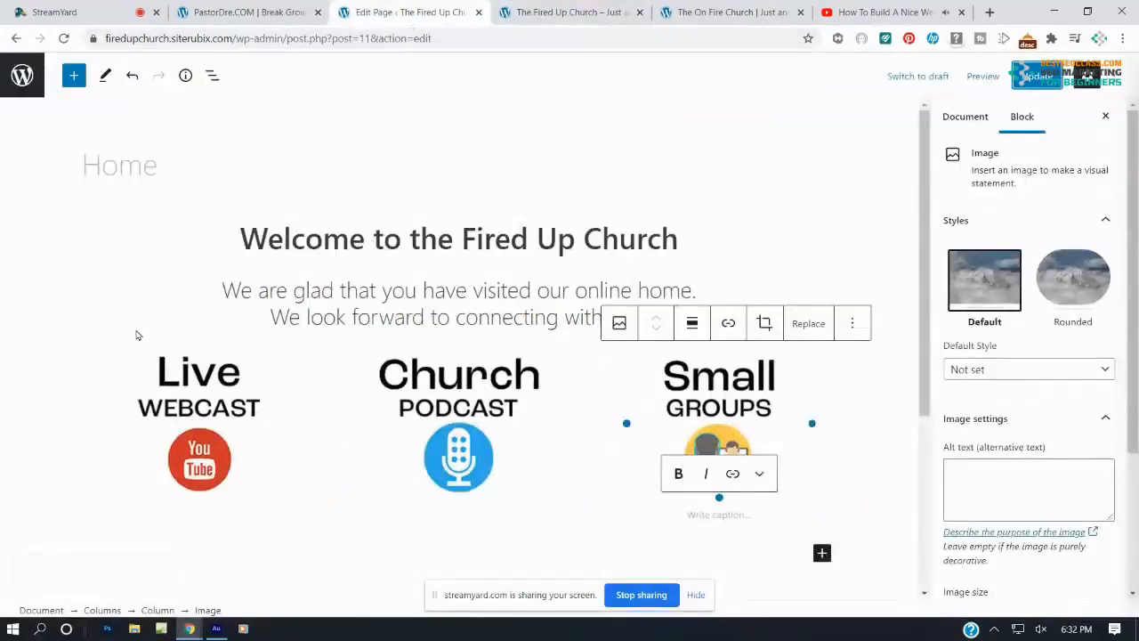
- Insert a 30/70 two-column Columns block below the images and update the page
{"action": "scroll", "coordinate": [356, 456], "scroll_direction": "down", "scroll_amount": 3}
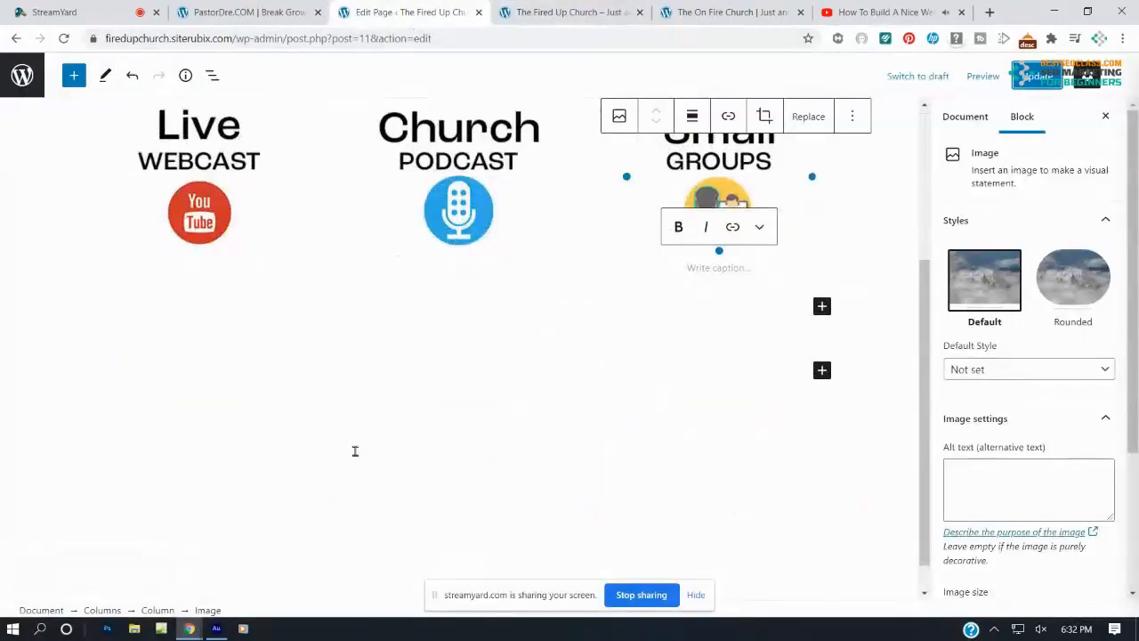
{"action": "left_click", "coordinate": [562, 399]}
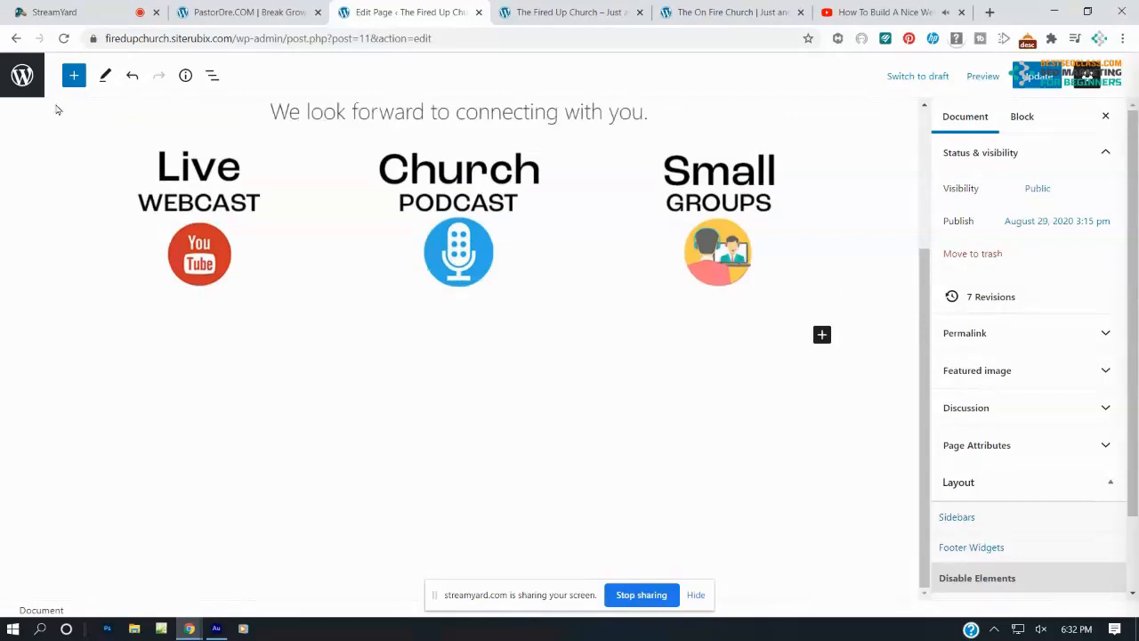
{"action": "left_click", "coordinate": [74, 77]}
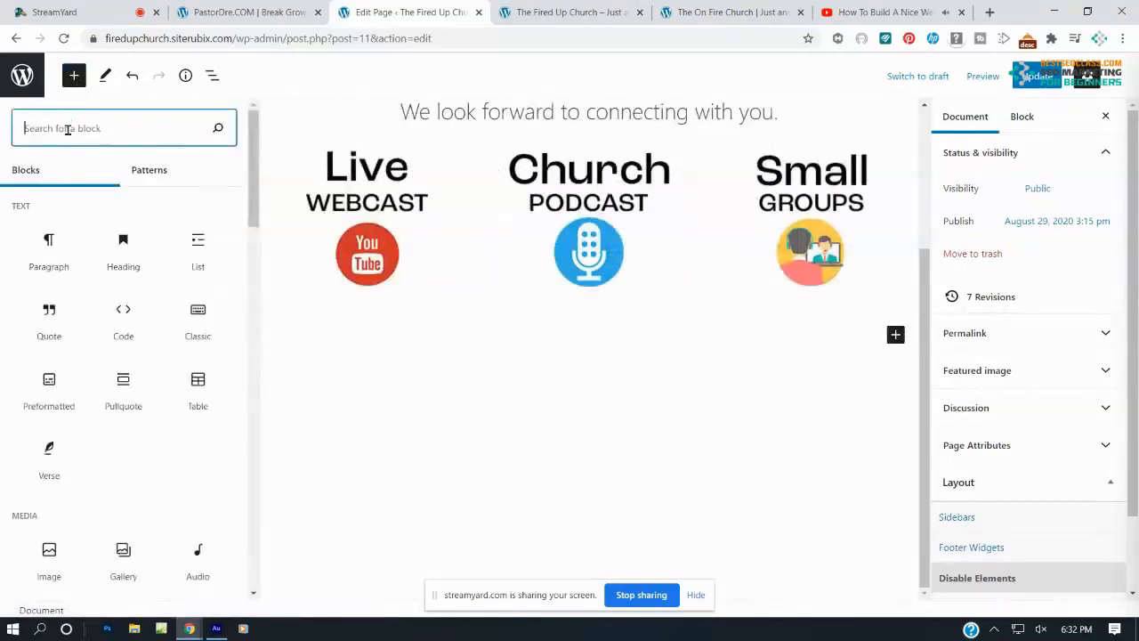
{"action": "type", "text": "columns"}
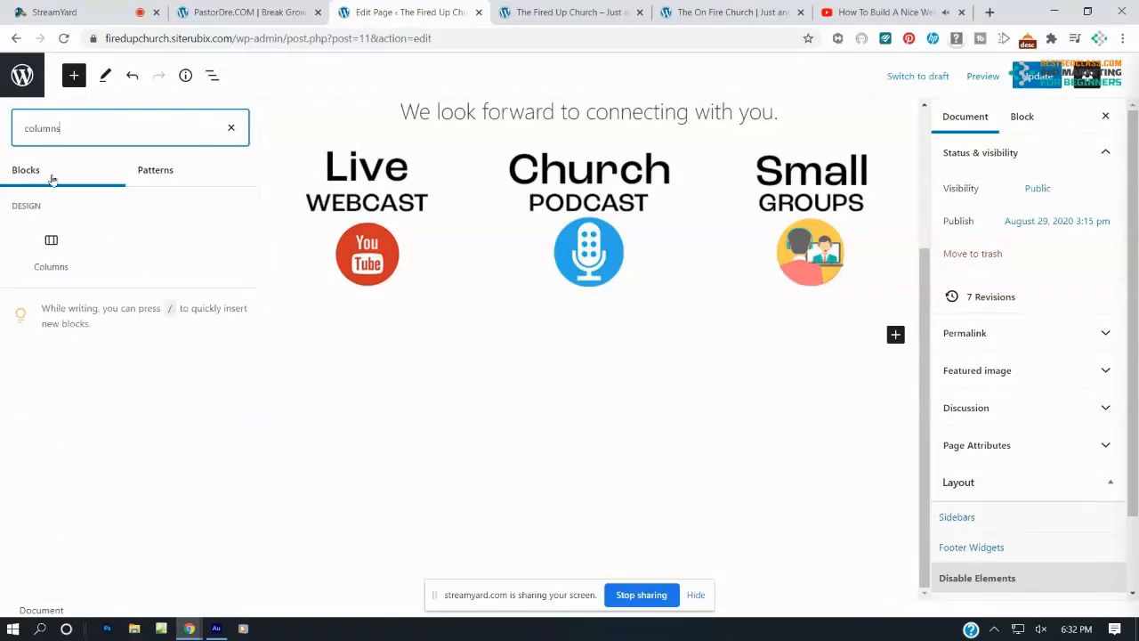
{"action": "left_click", "coordinate": [50, 249]}
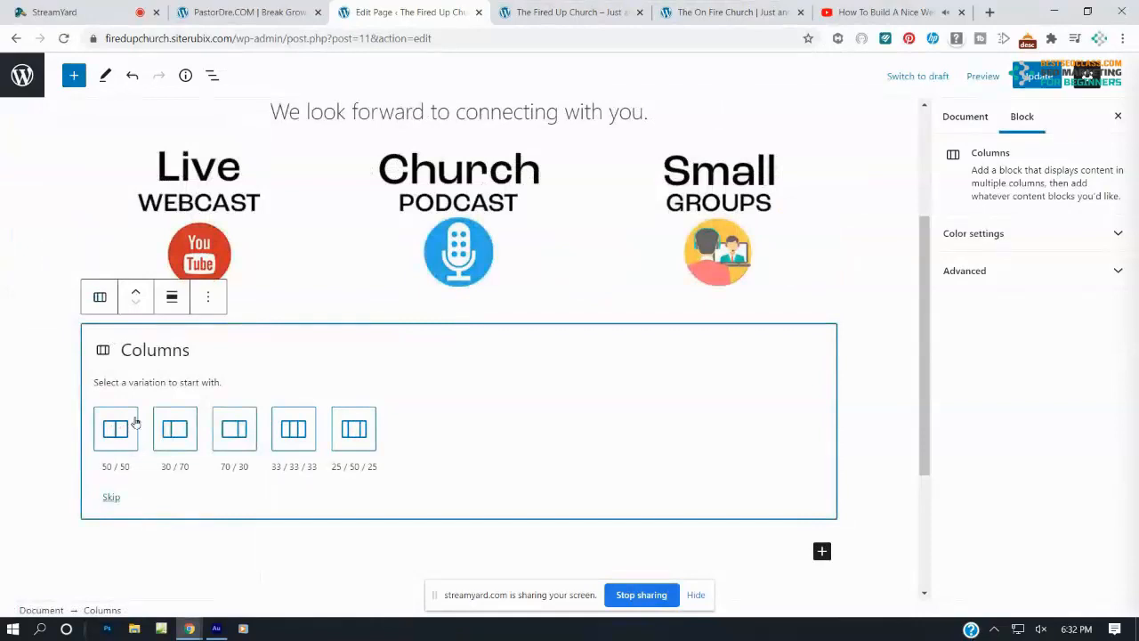
{"action": "left_click", "coordinate": [175, 431]}
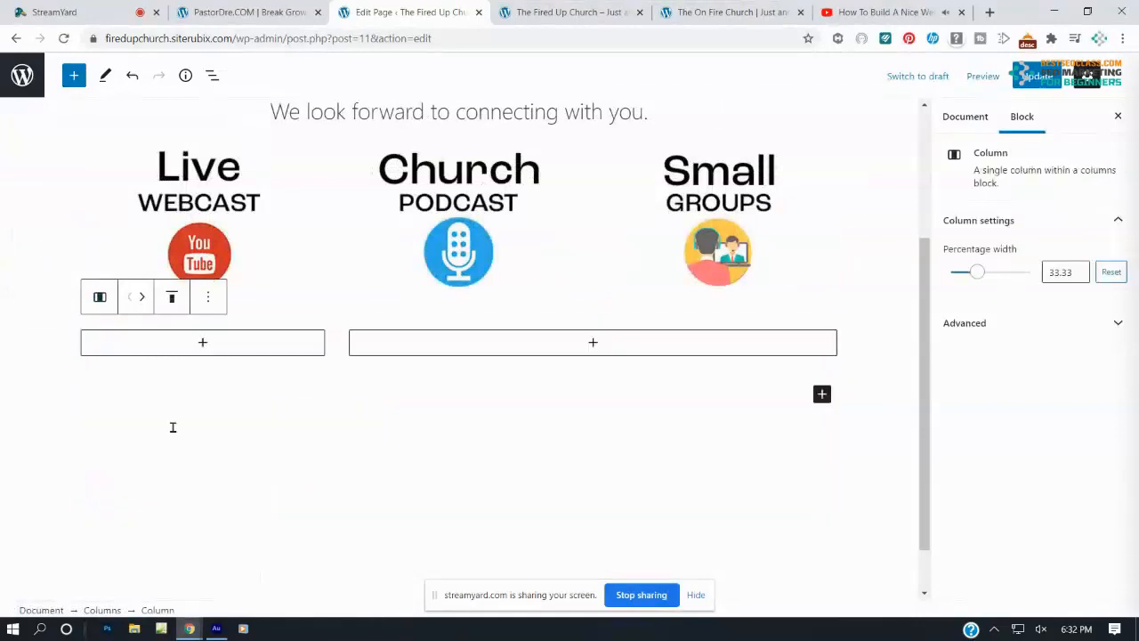
{"action": "left_click", "coordinate": [1035, 77]}
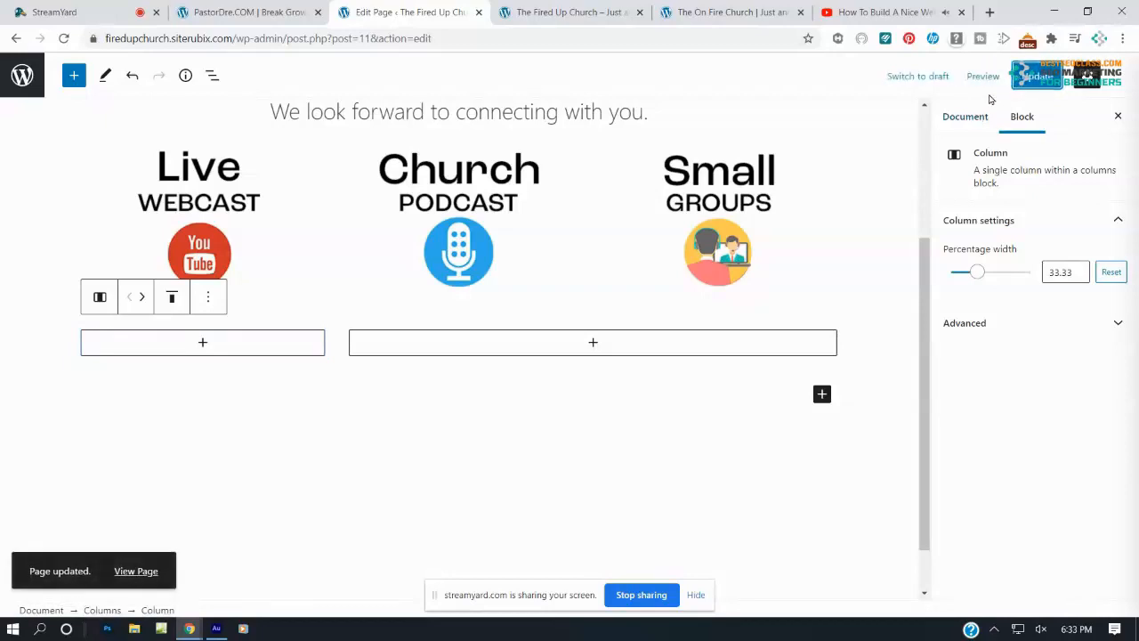
- Add a YouTube embed block in the wider right column
{"action": "left_click", "coordinate": [594, 346]}
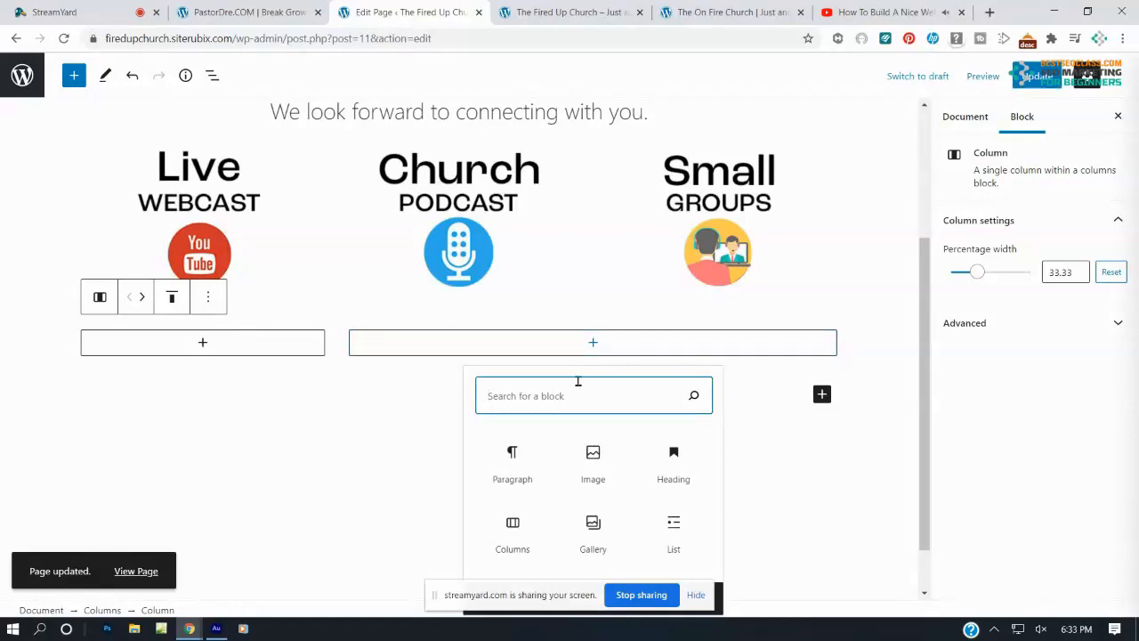
{"action": "type", "text": "vide"}
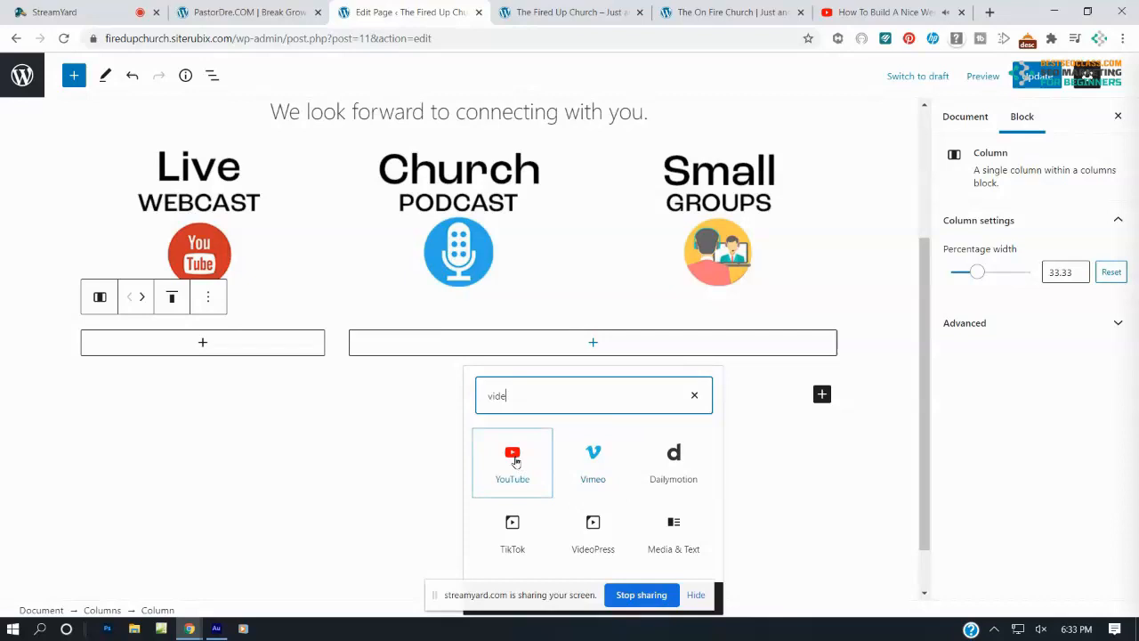
{"action": "left_click", "coordinate": [512, 457]}
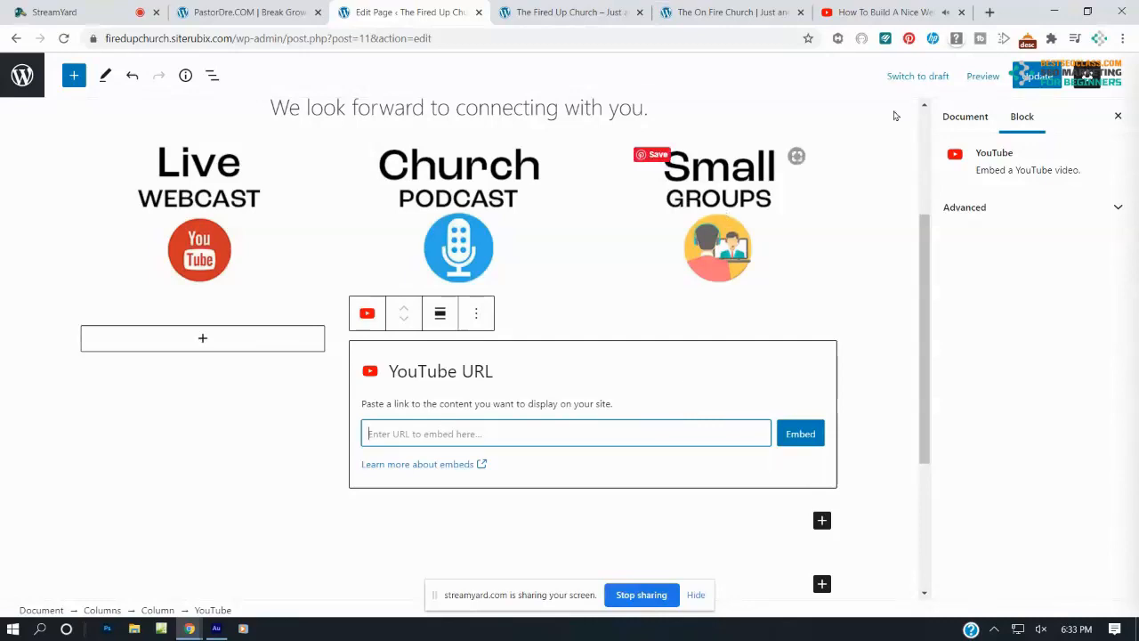
{"action": "left_click", "coordinate": [885, 12]}
{"action": "scroll", "coordinate": [405, 267], "scroll_direction": "up", "scroll_amount": 1}
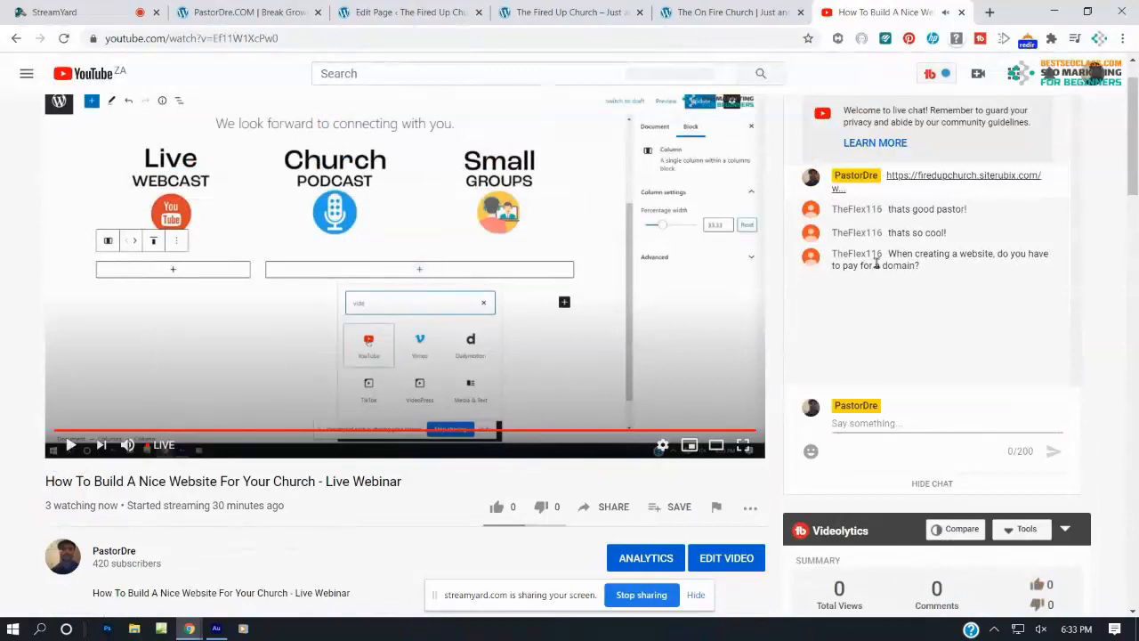
{"action": "scroll", "coordinate": [591, 341], "scroll_direction": "up", "scroll_amount": 1}
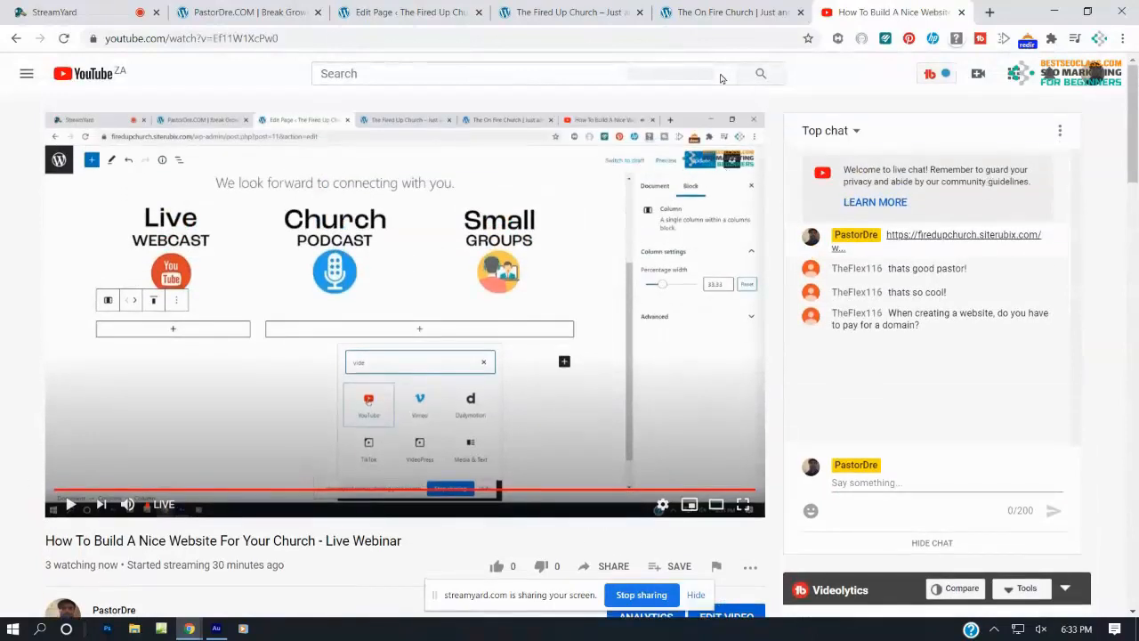
{"action": "left_click", "coordinate": [1094, 73]}
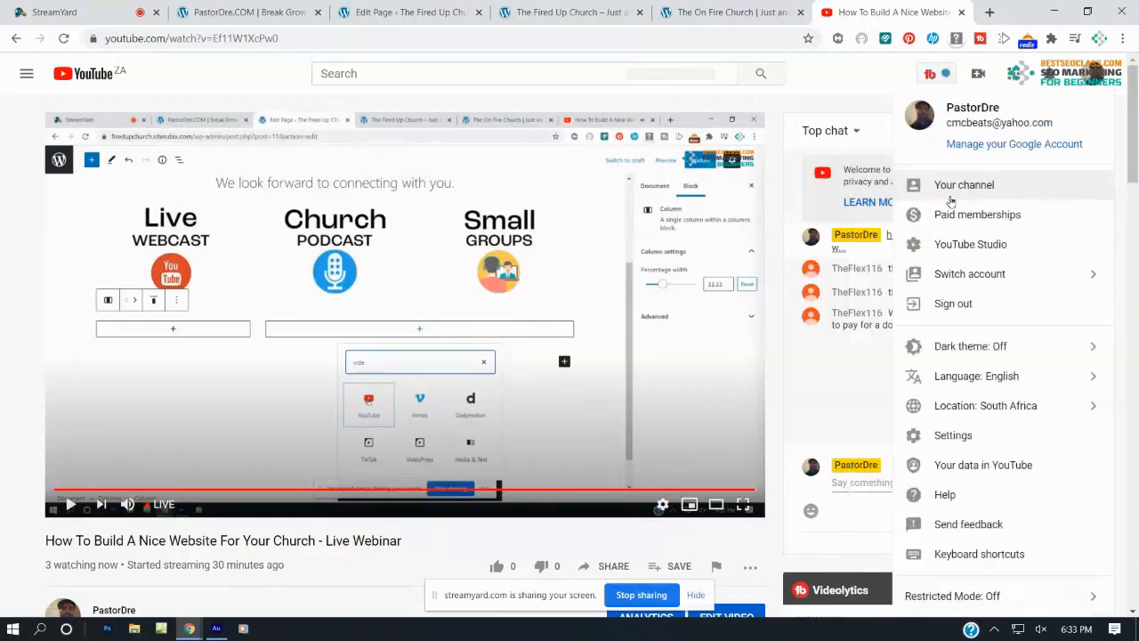
{"action": "left_click", "coordinate": [966, 253]}
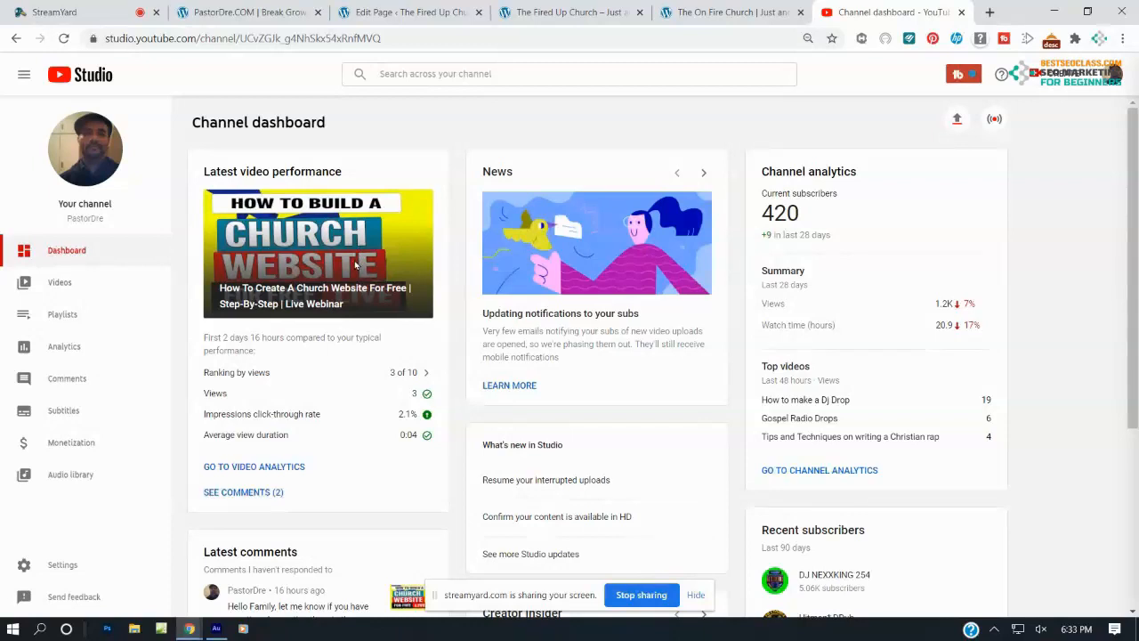
{"action": "left_click", "coordinate": [62, 282]}
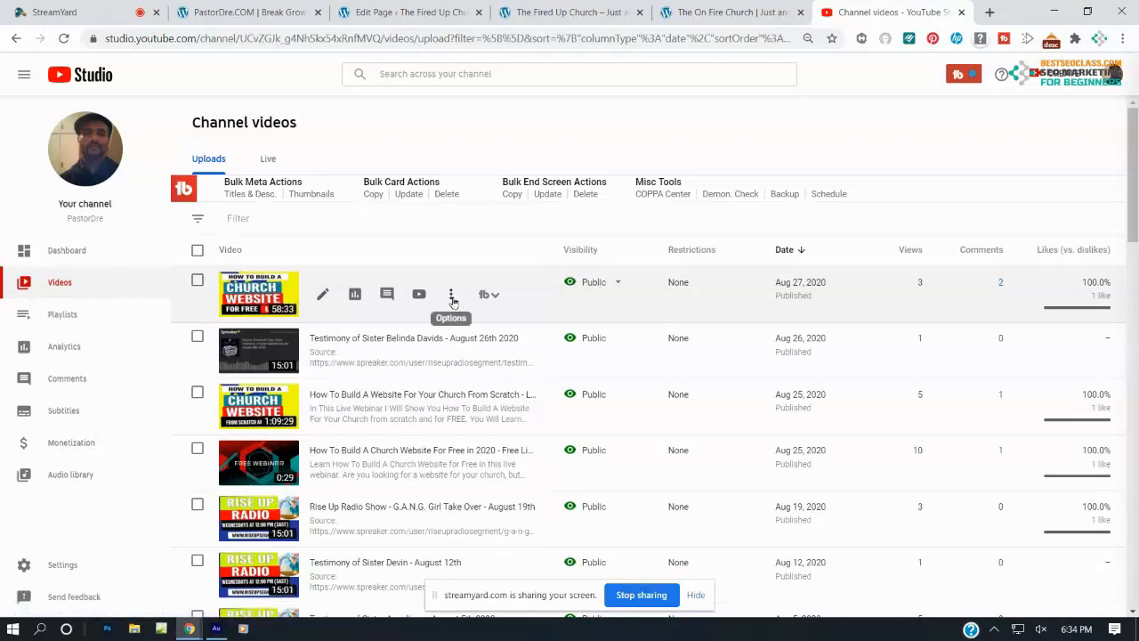
{"action": "left_click", "coordinate": [452, 299]}
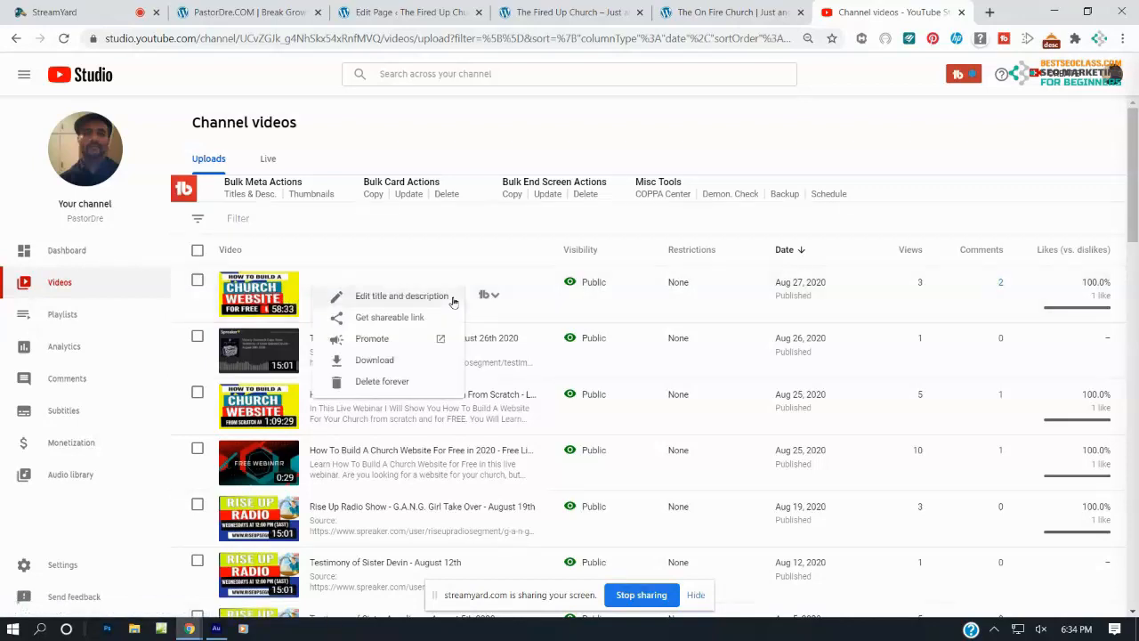
{"action": "left_click", "coordinate": [390, 319]}
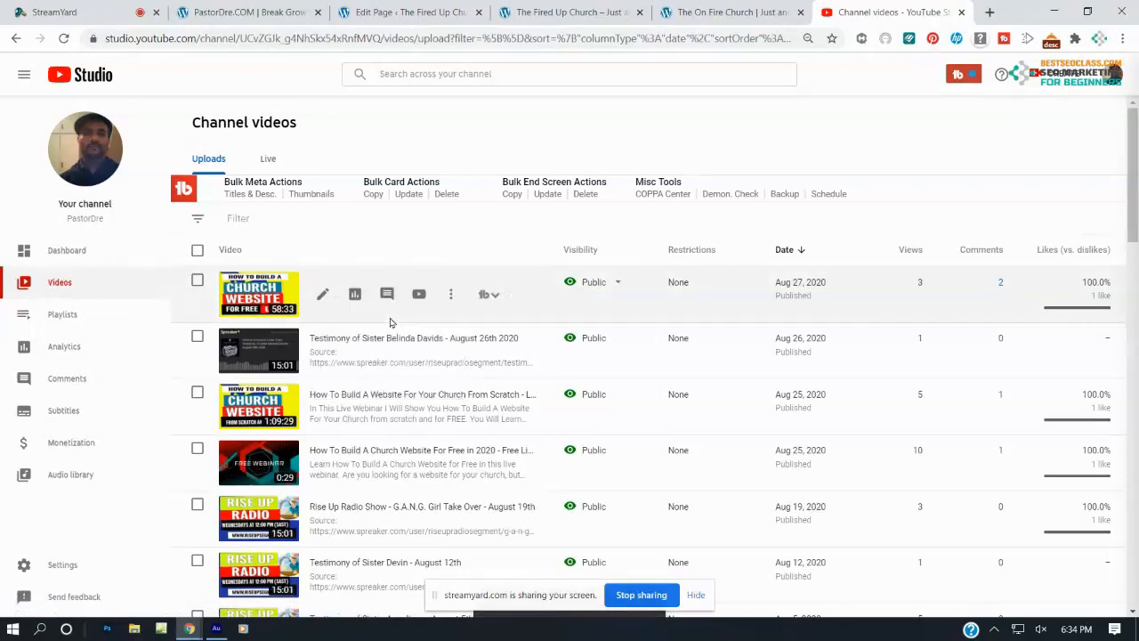
{"action": "left_click", "coordinate": [409, 11]}
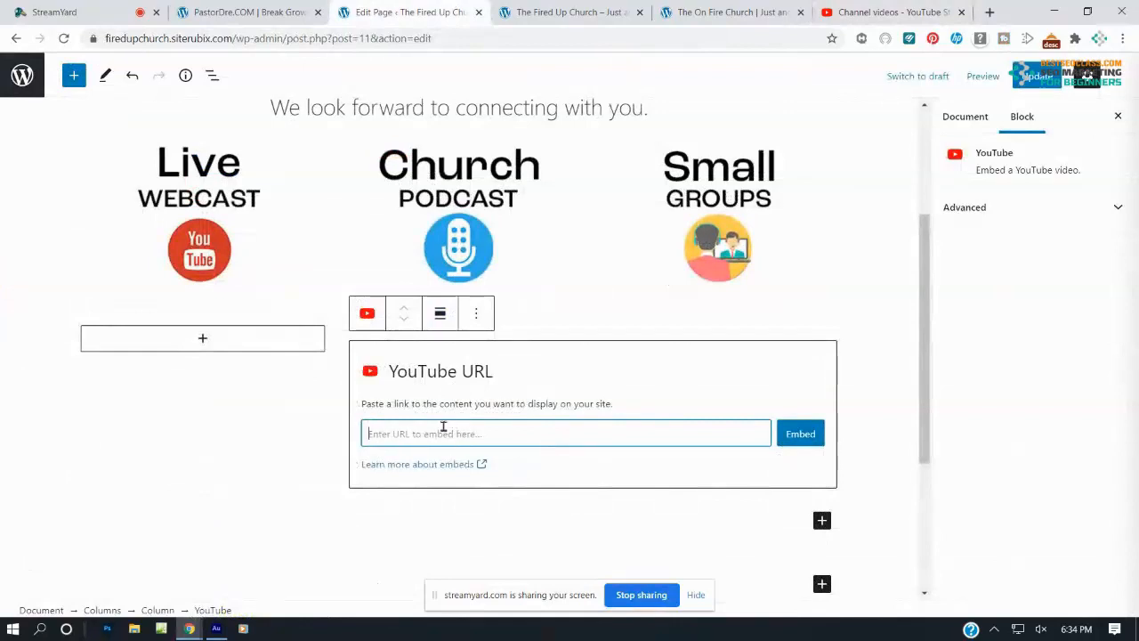
- Embed the 'How To Create A Church Website For Free' video from its youtu.be link and update the page
{"action": "key", "text": "ctrl+v"}
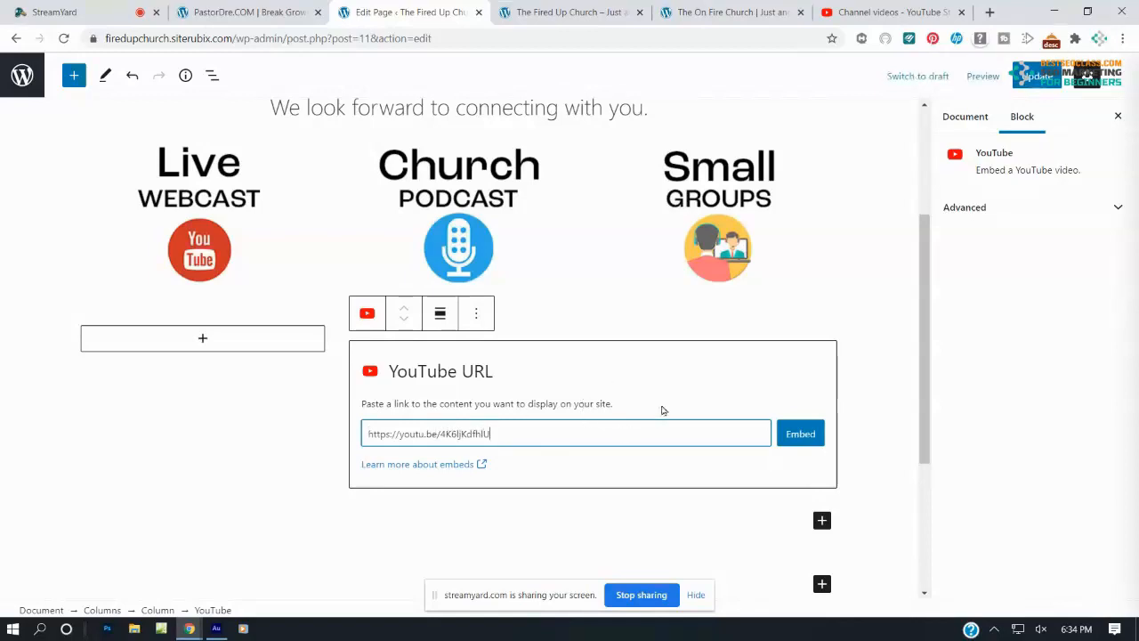
{"action": "left_click", "coordinate": [804, 437]}
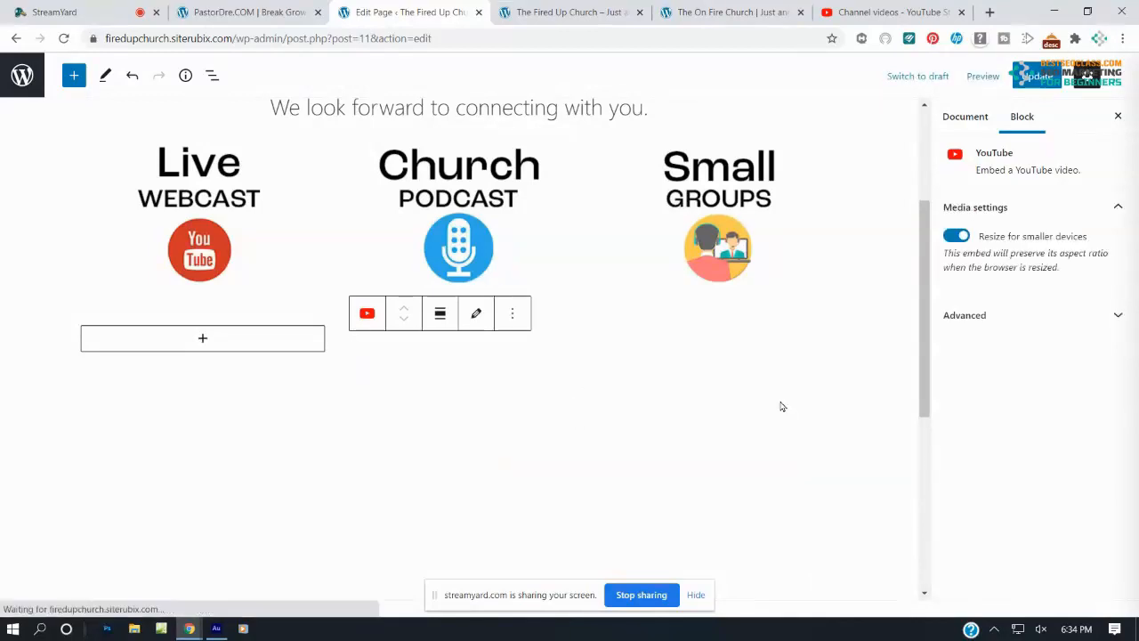
{"action": "scroll", "coordinate": [764, 360], "scroll_direction": "down", "scroll_amount": 2}
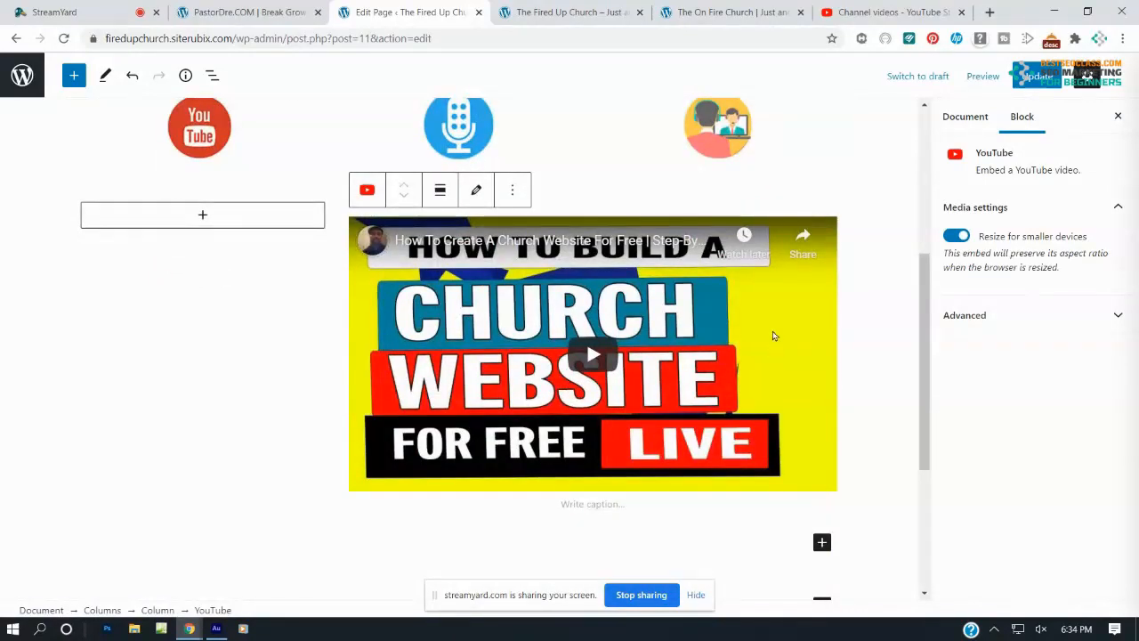
{"action": "left_click", "coordinate": [1034, 76]}
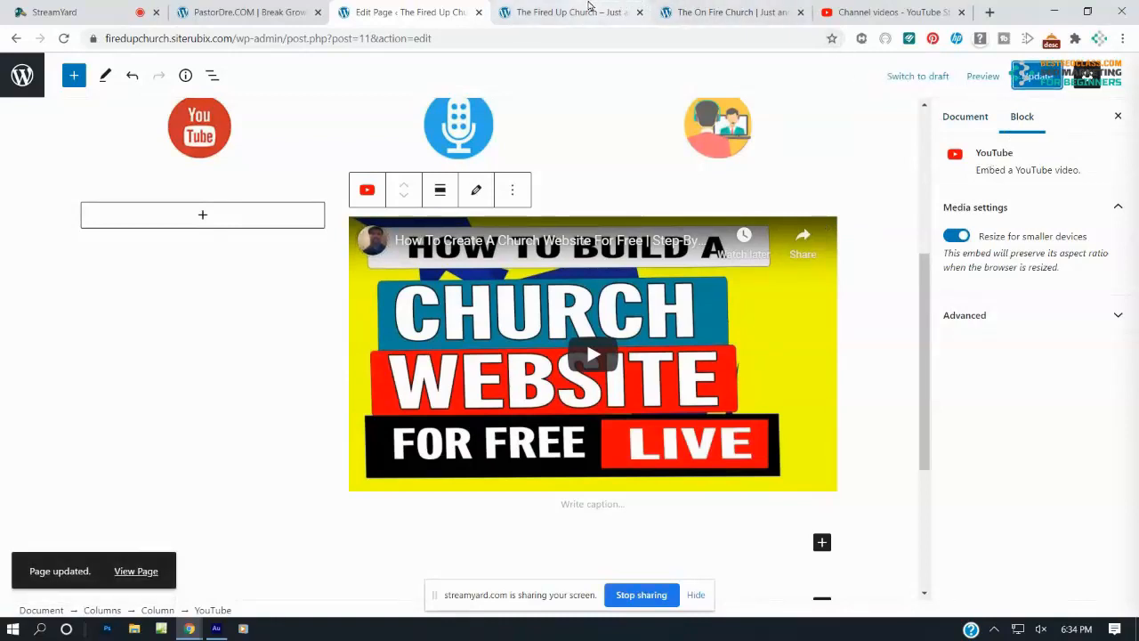
{"action": "left_click", "coordinate": [589, 12]}
- Reload the live Fired Up Church home page and check the embedded video below the three images
{"action": "scroll", "coordinate": [610, 309], "scroll_direction": "up", "scroll_amount": 2}
{"action": "scroll", "coordinate": [612, 308], "scroll_direction": "down", "scroll_amount": 2}
{"action": "left_click", "coordinate": [93, 65]}
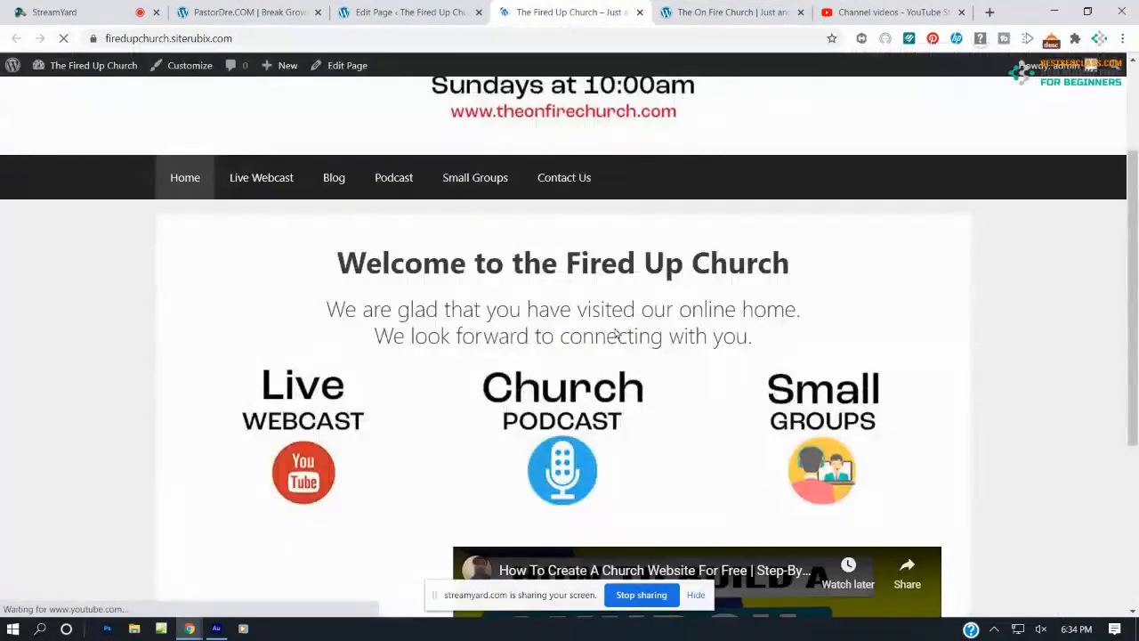
{"action": "scroll", "coordinate": [670, 340], "scroll_direction": "down", "scroll_amount": 4}
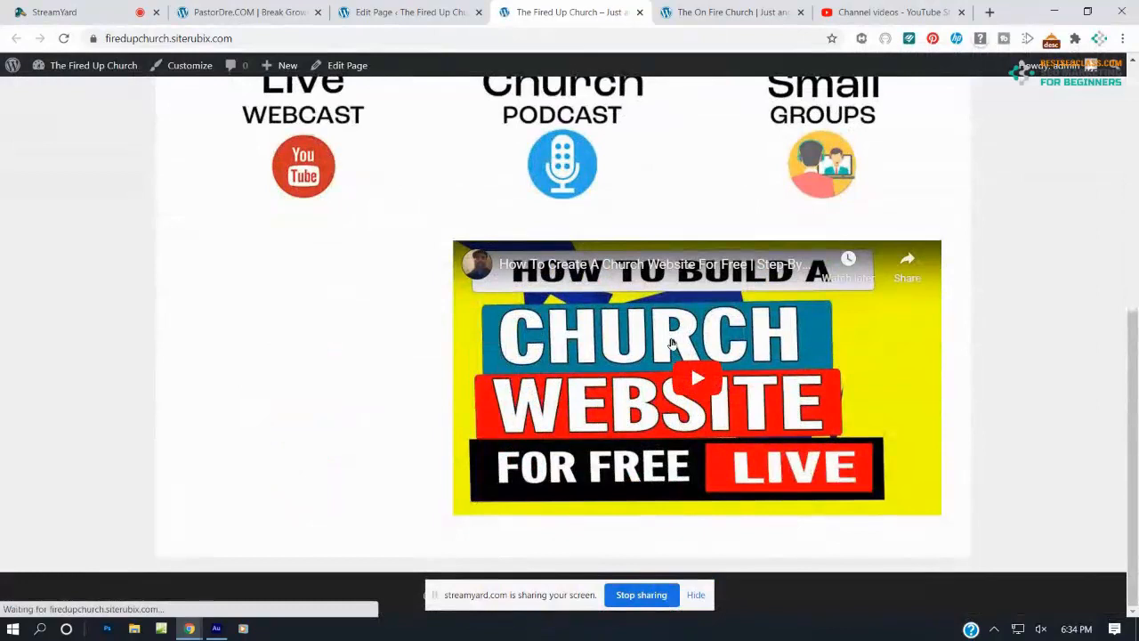
{"action": "scroll", "coordinate": [669, 341], "scroll_direction": "up", "scroll_amount": 5}
{"action": "scroll", "coordinate": [669, 331], "scroll_direction": "down", "scroll_amount": 5}
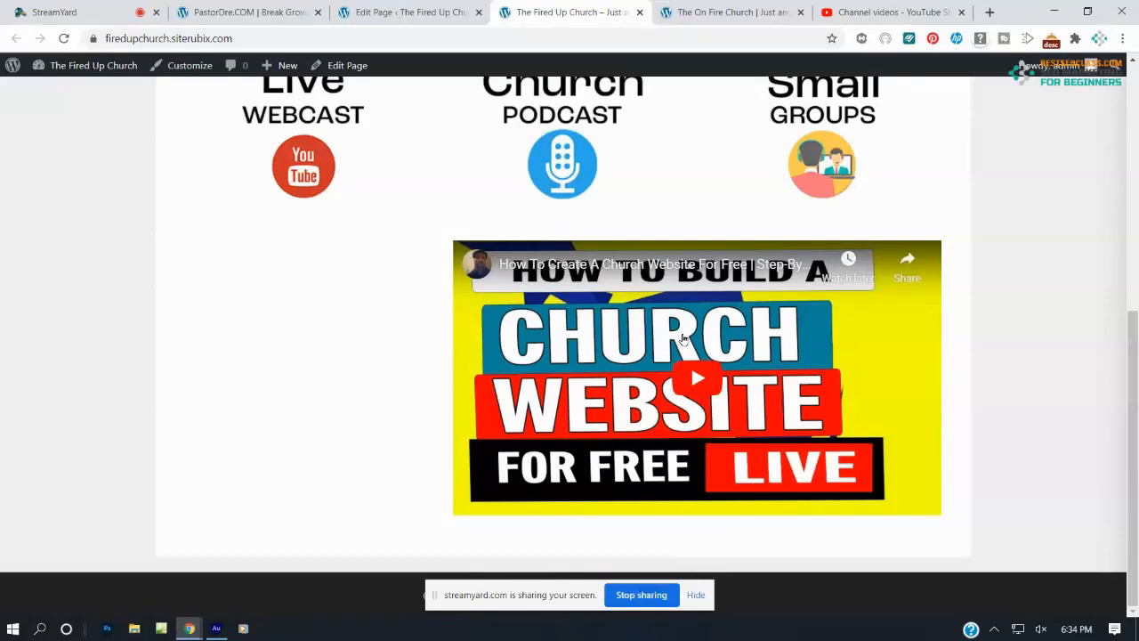
{"action": "scroll", "coordinate": [682, 347], "scroll_direction": "up", "scroll_amount": 3}
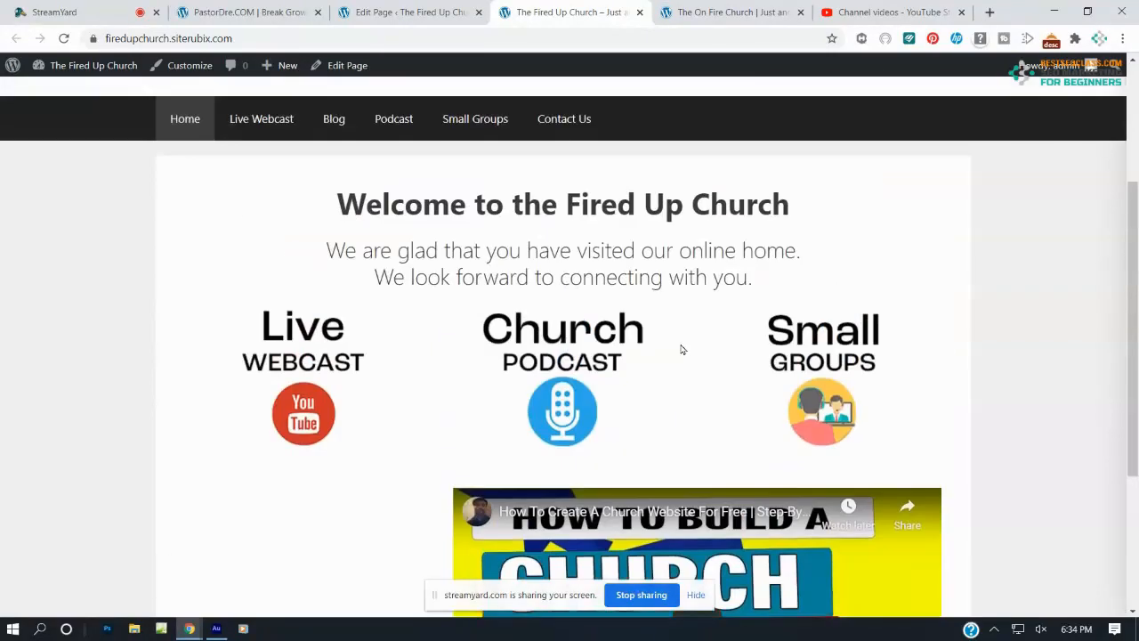
{"action": "scroll", "coordinate": [682, 350], "scroll_direction": "up", "scroll_amount": 3}
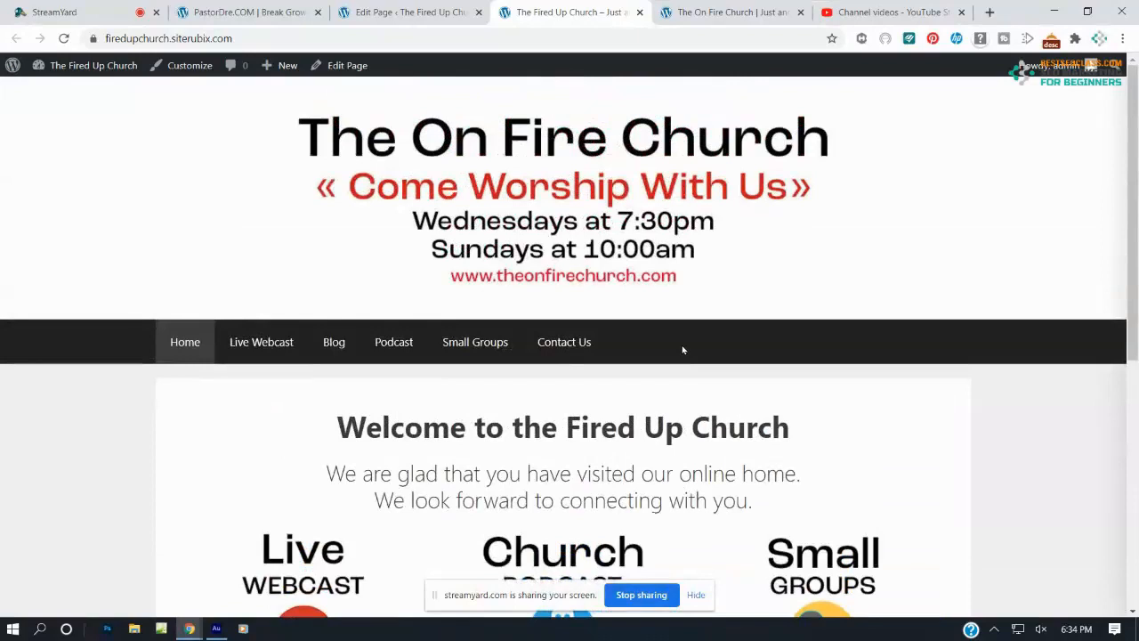
{"action": "scroll", "coordinate": [676, 349], "scroll_direction": "down", "scroll_amount": 4}
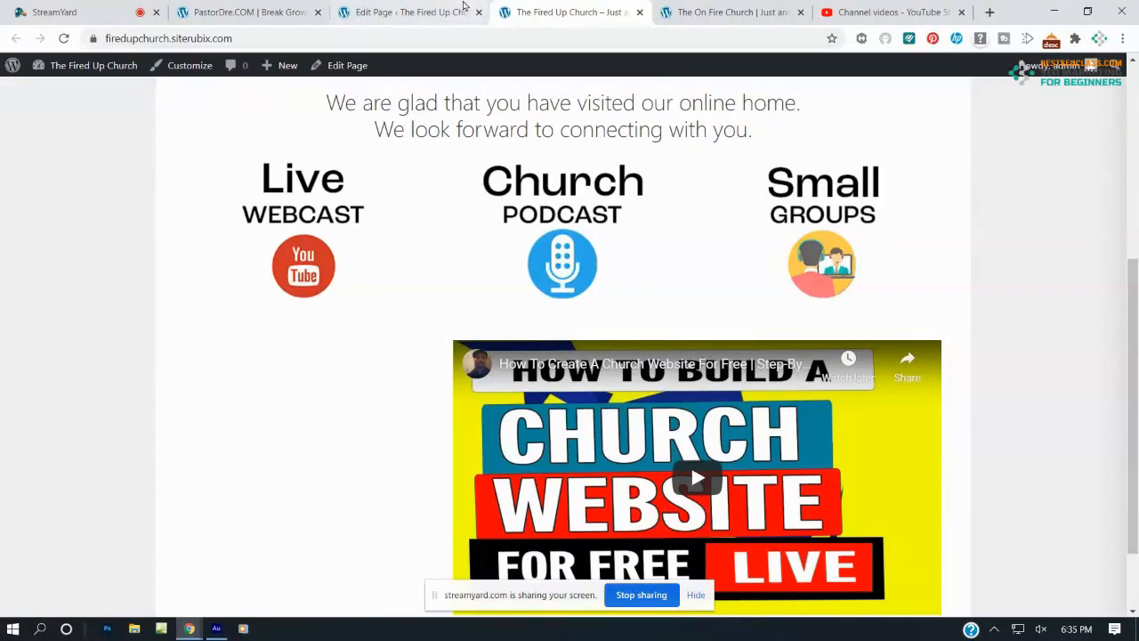
{"action": "left_click", "coordinate": [411, 12]}
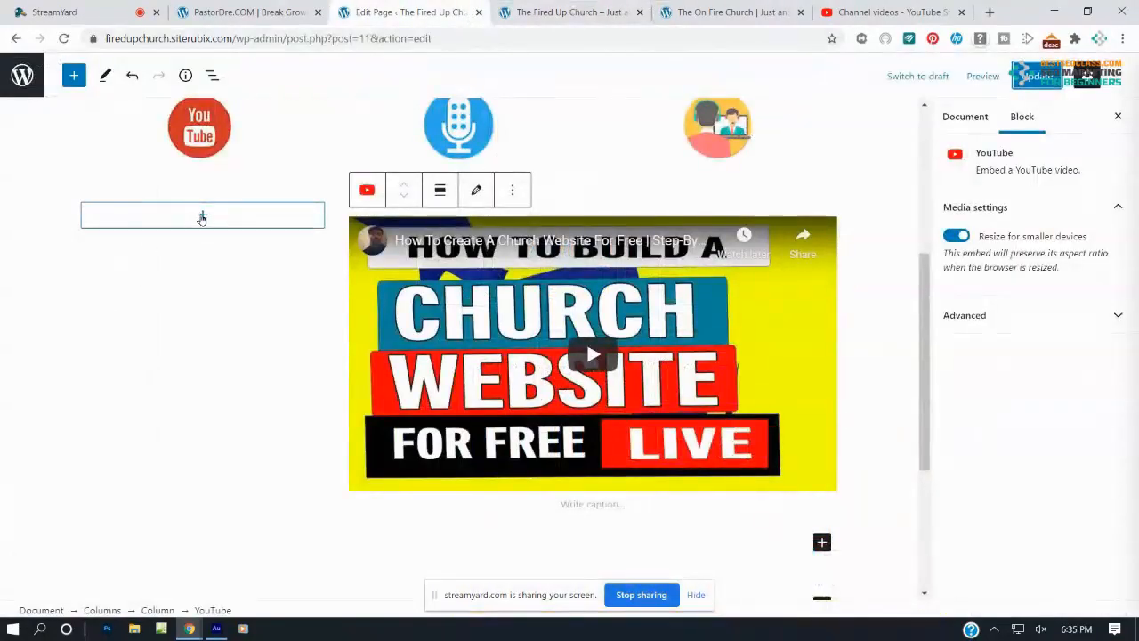
- Add a left-column paragraph 'Hello and thank you for stopping by our website. Here is a welcome video from our new comers team' and update
{"action": "left_click", "coordinate": [201, 214]}
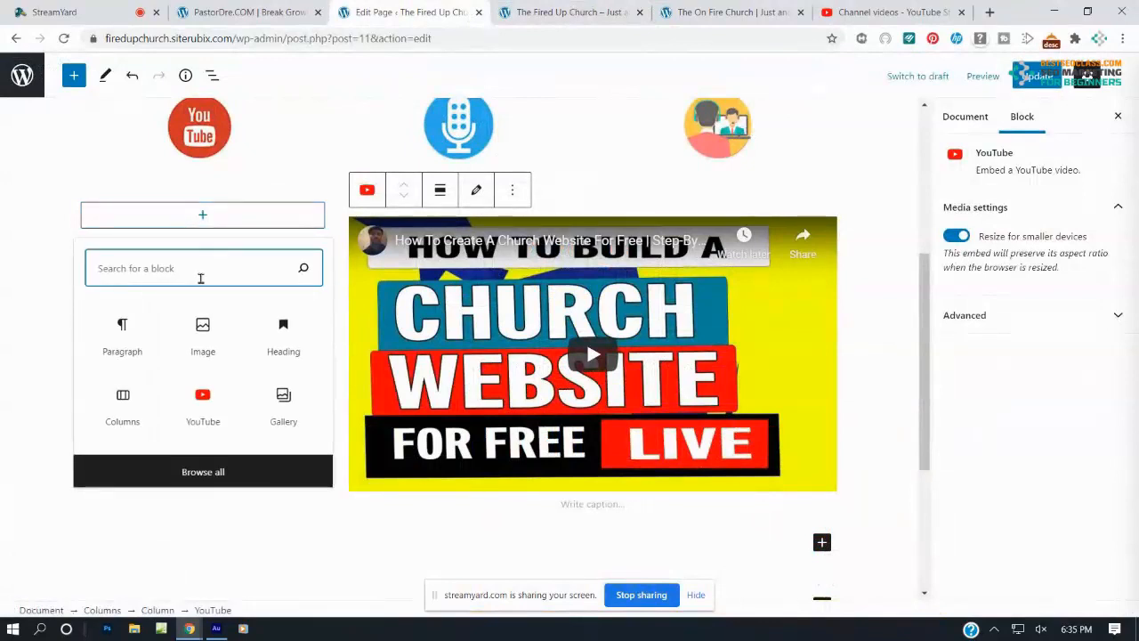
{"action": "left_click", "coordinate": [124, 329]}
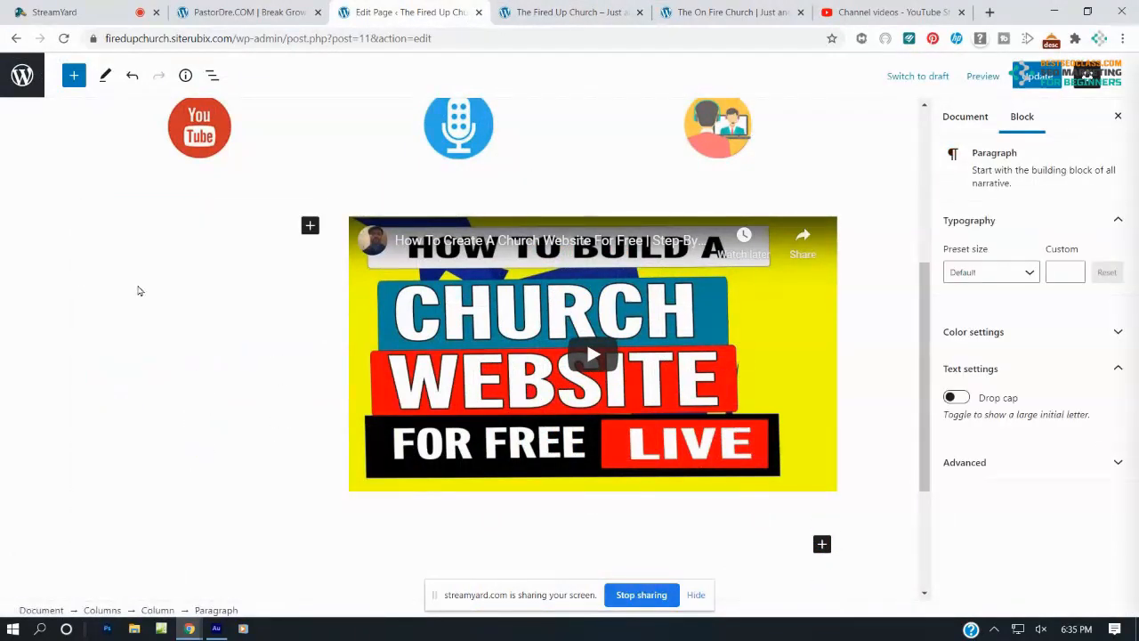
{"action": "scroll", "coordinate": [138, 292], "scroll_direction": "up", "scroll_amount": 3}
{"action": "type", "text": "H"}
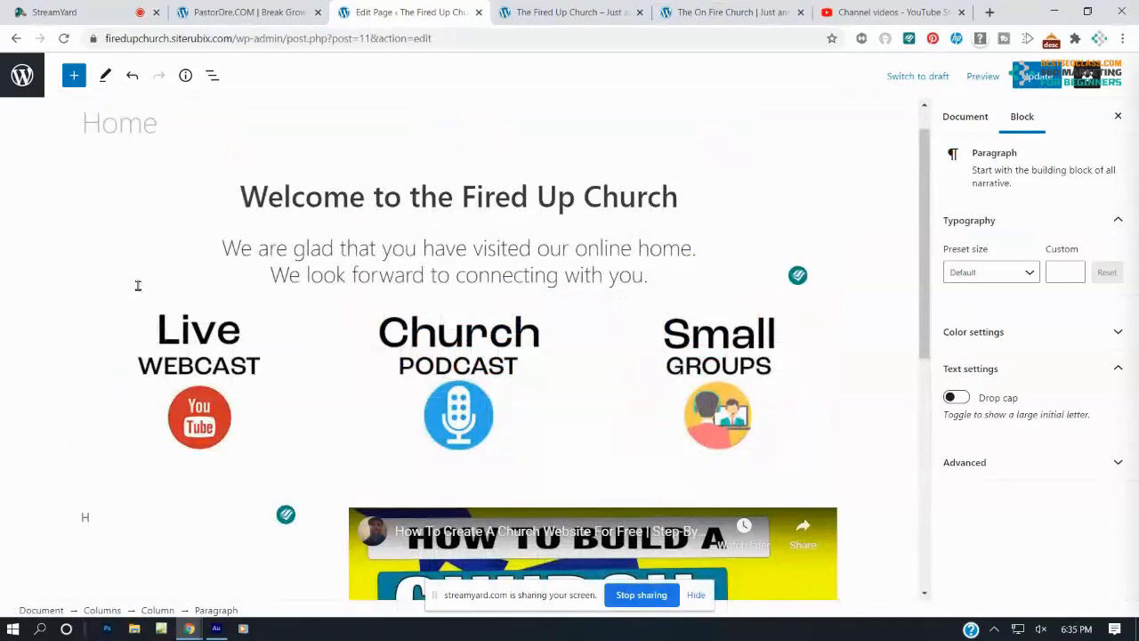
{"action": "type", "text": "ello and thank yo"}
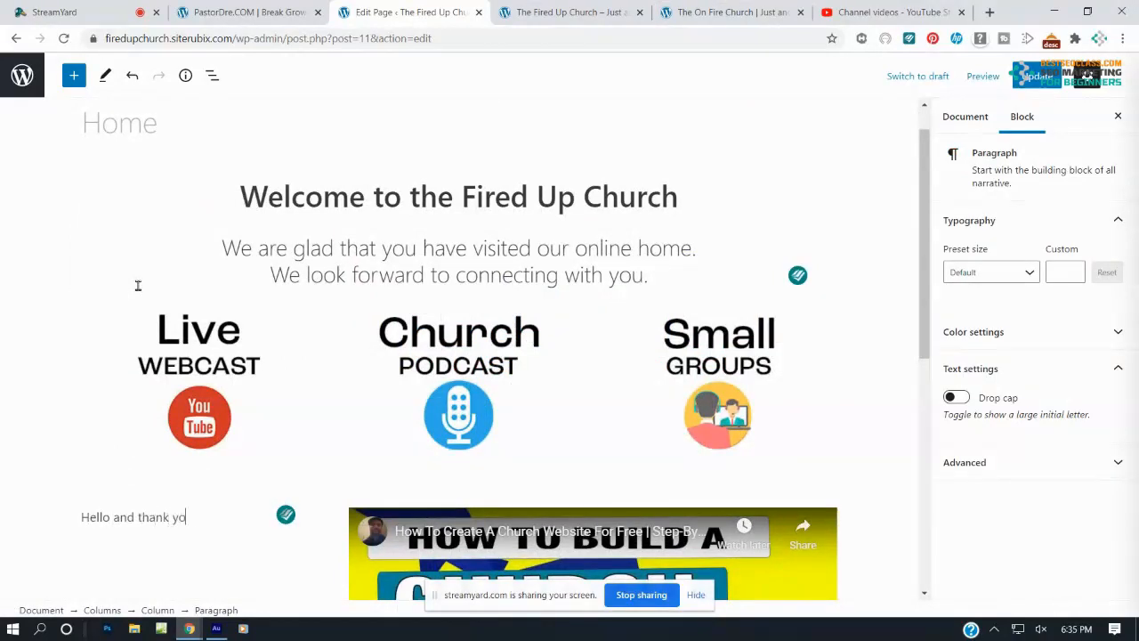
{"action": "type", "text": "u for stopping by our w"}
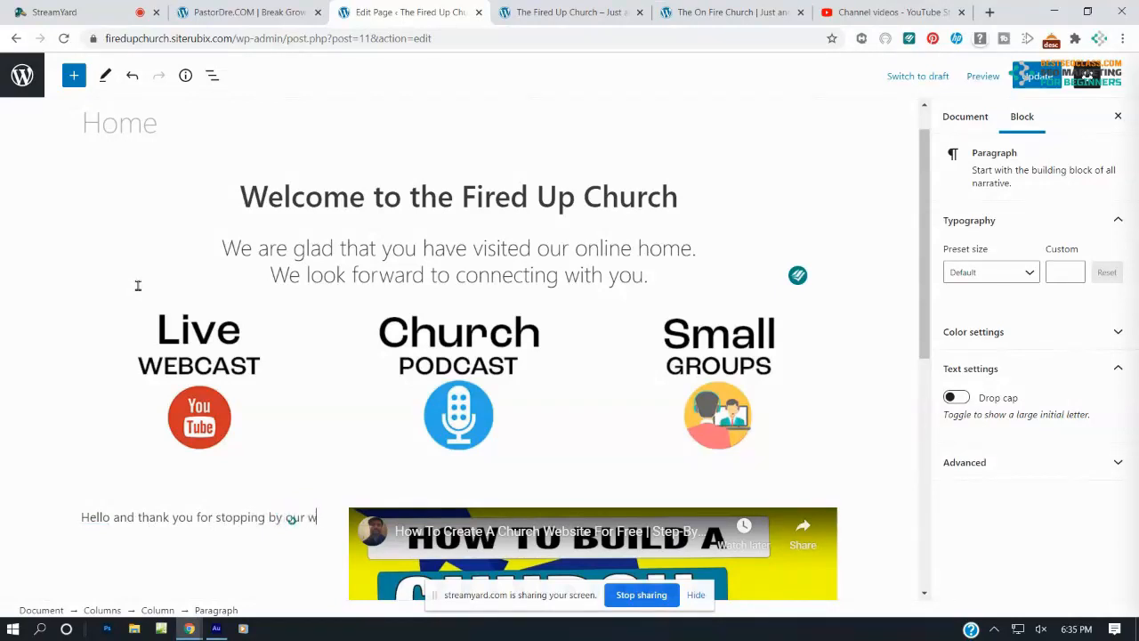
{"action": "type", "text": "ebs"}
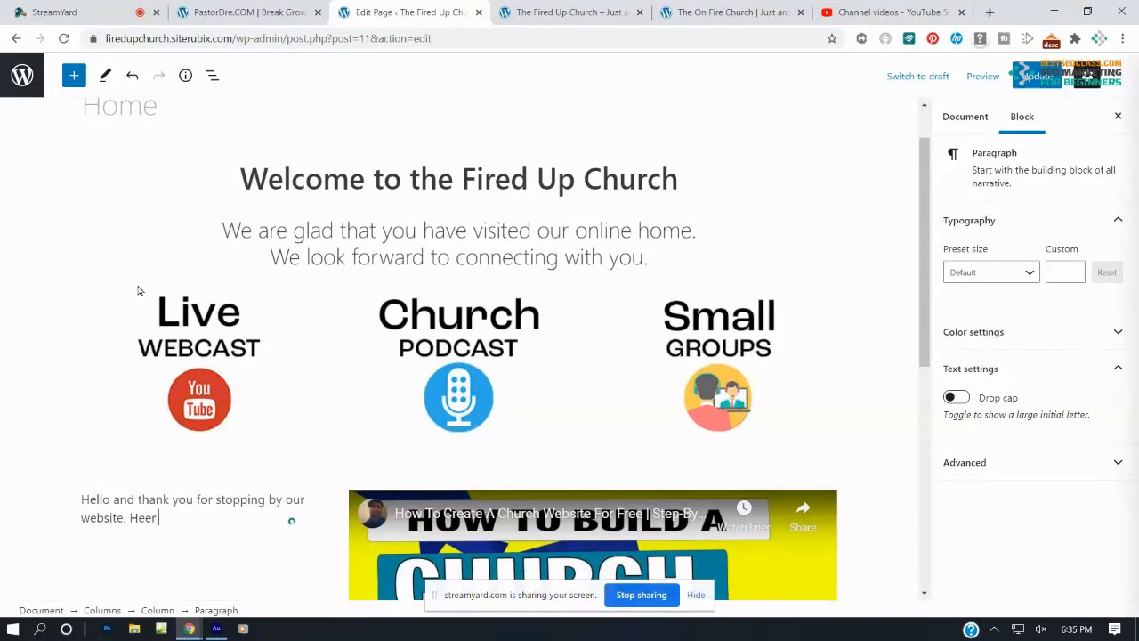
{"action": "type", "text": "ite. Here is a welcome video fro"}
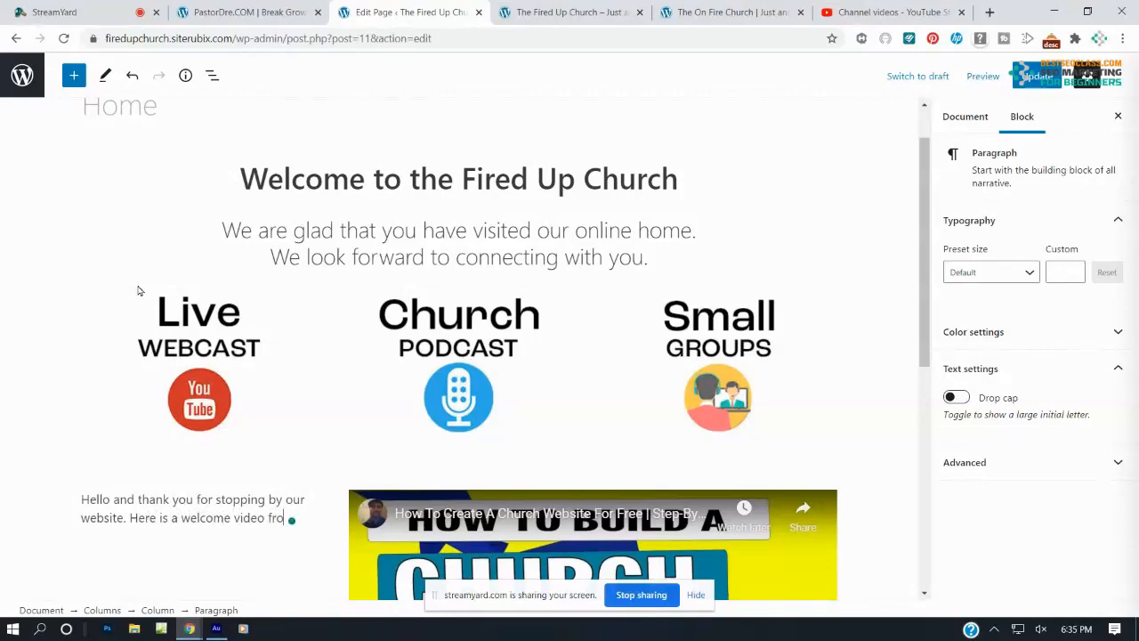
{"action": "type", "text": "m our new comers team."}
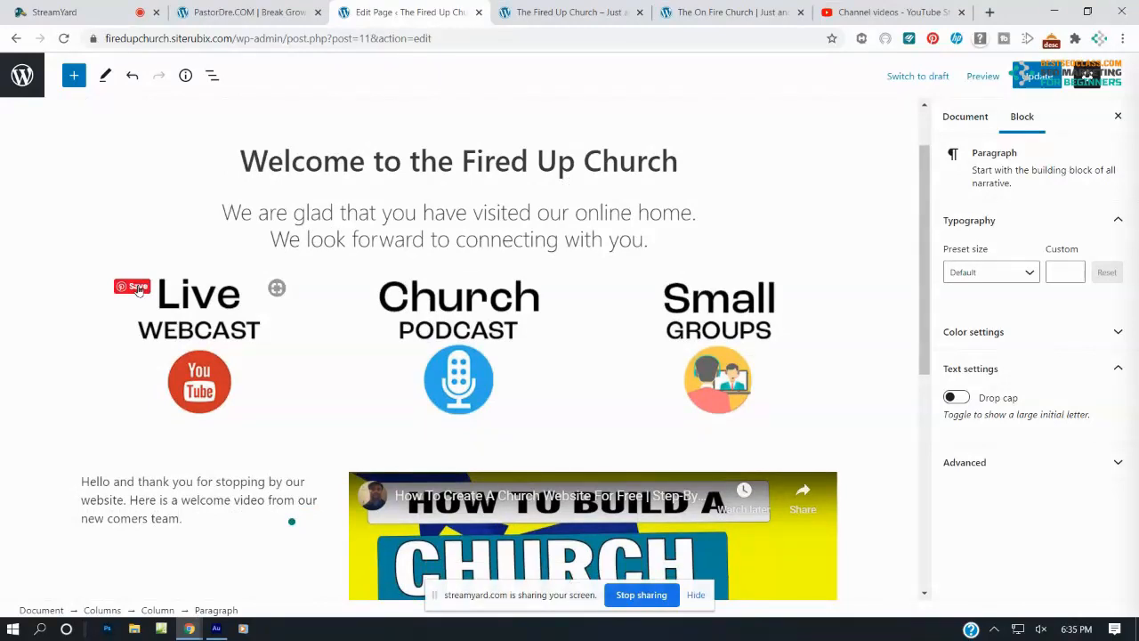
{"action": "left_click", "coordinate": [1023, 76]}
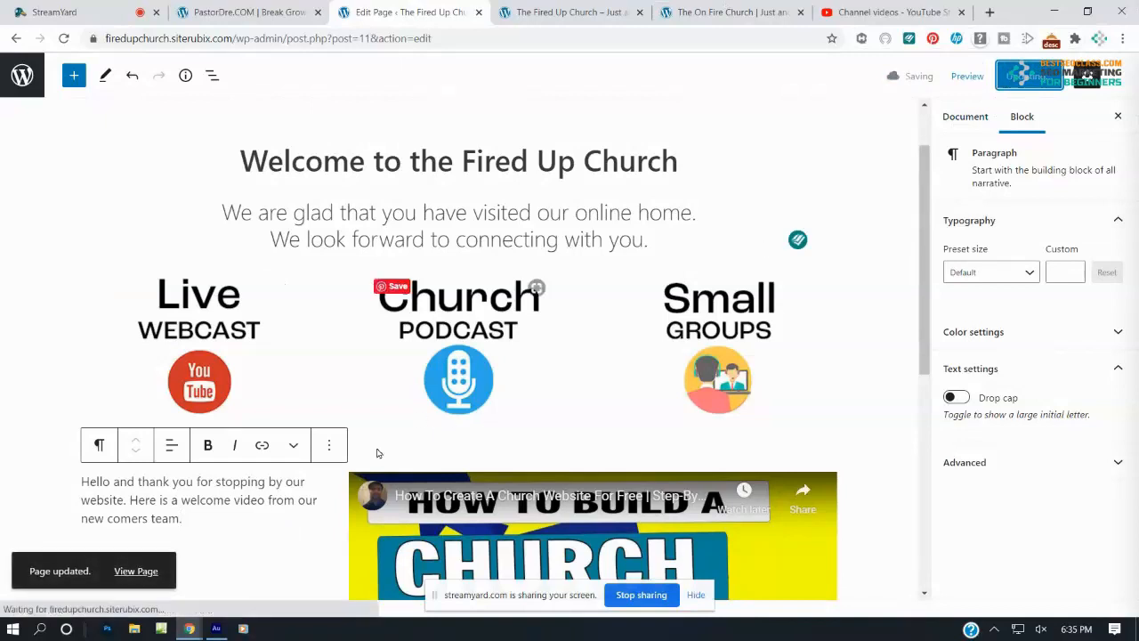
- Convert the welcome paragraph beside the video into an H3 heading and update the page
{"action": "left_click_drag", "start_coordinate": [180, 517], "coordinate": [80, 481]}
{"action": "left_click", "coordinate": [134, 534]}
{"action": "scroll", "coordinate": [136, 392], "scroll_direction": "down", "scroll_amount": 2}
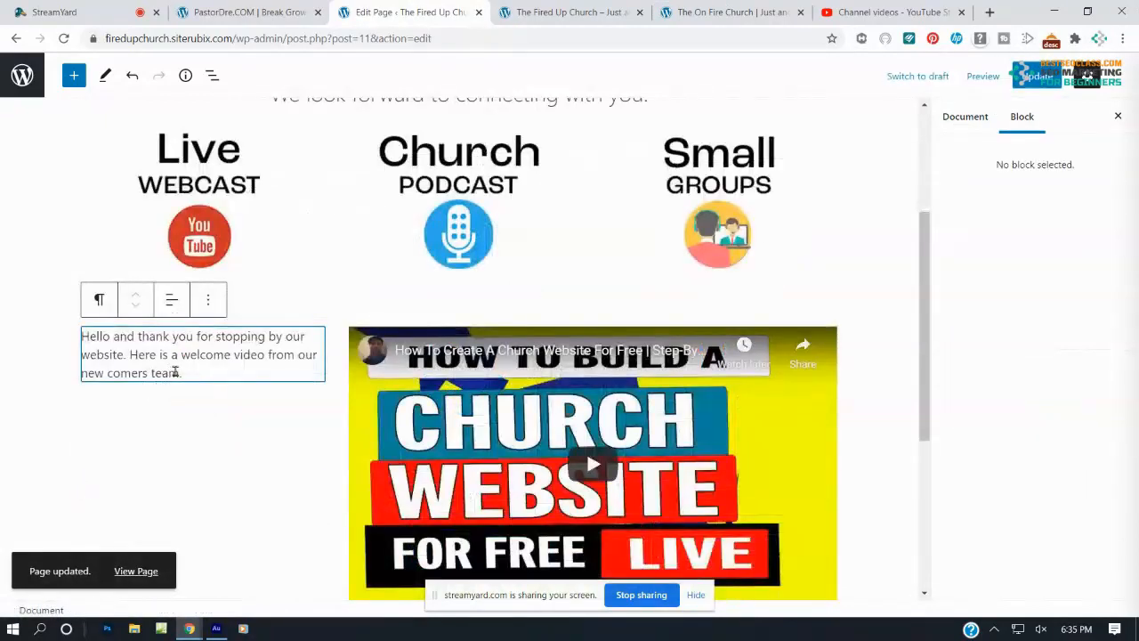
{"action": "left_click_drag", "start_coordinate": [181, 373], "coordinate": [83, 336]}
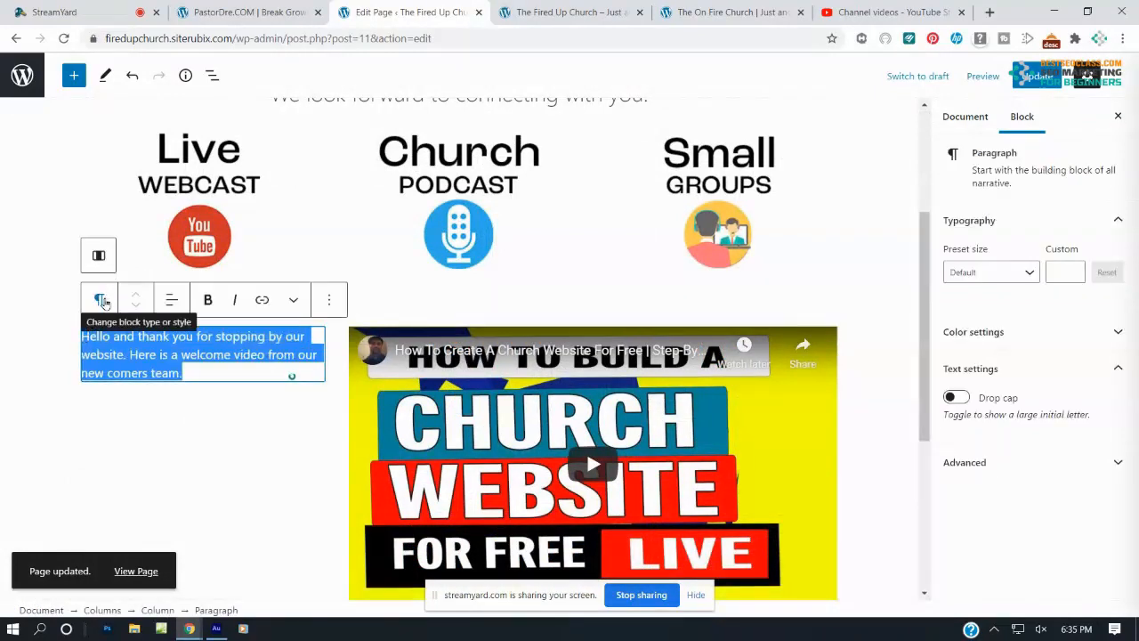
{"action": "left_click", "coordinate": [105, 303]}
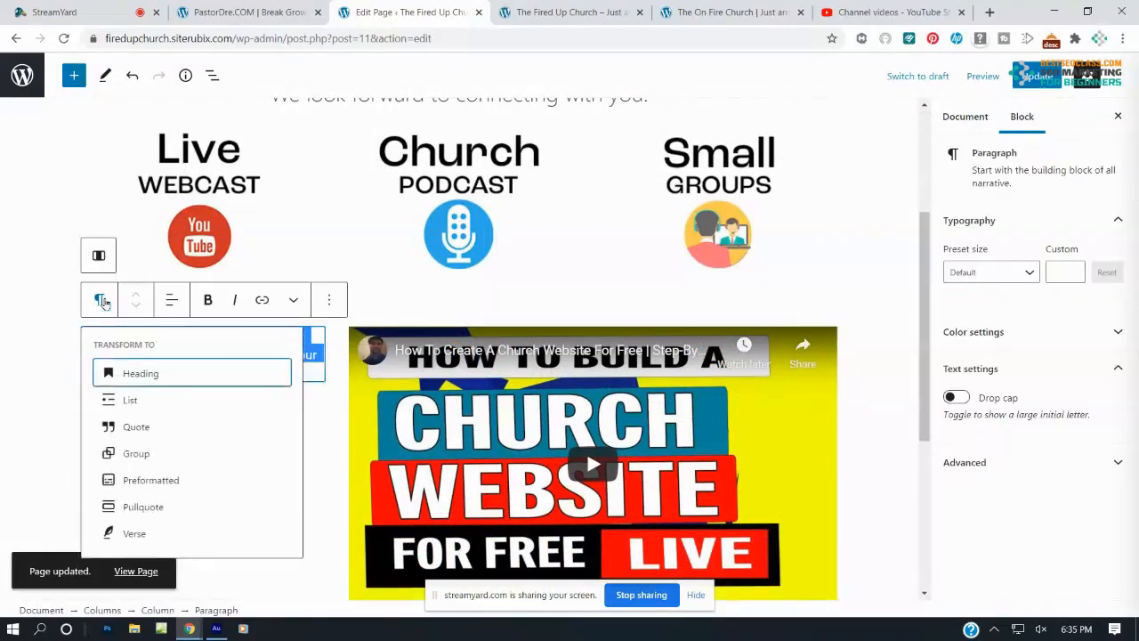
{"action": "left_click", "coordinate": [138, 374]}
{"action": "left_click", "coordinate": [171, 297]}
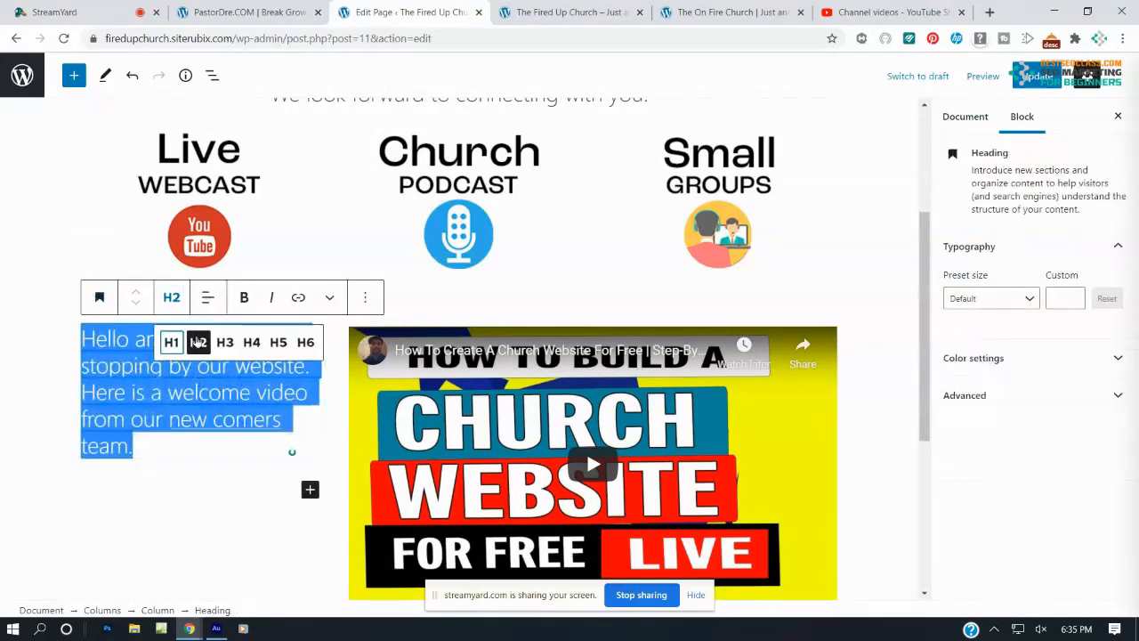
{"action": "left_click", "coordinate": [252, 343]}
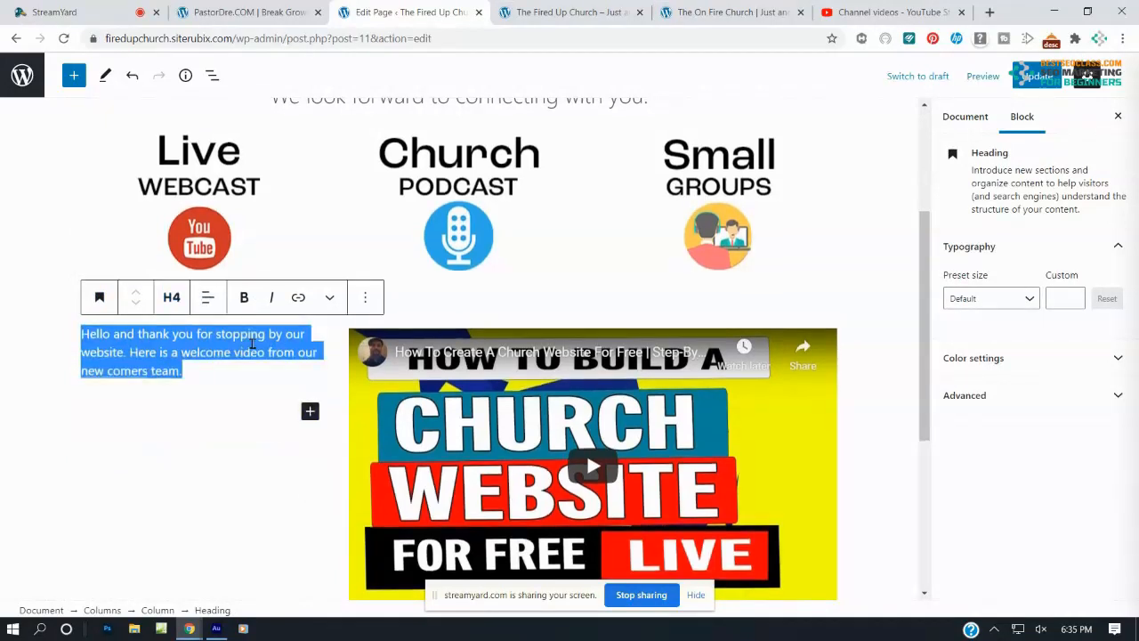
{"action": "left_click", "coordinate": [172, 297]}
{"action": "left_click", "coordinate": [217, 347]}
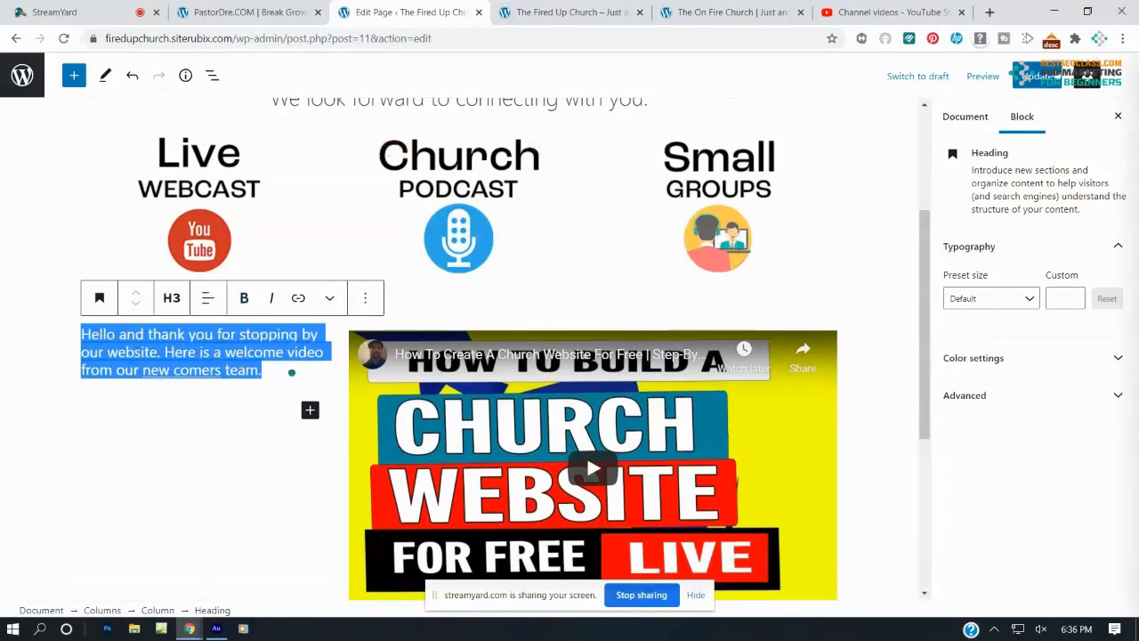
{"action": "left_click", "coordinate": [1037, 77]}
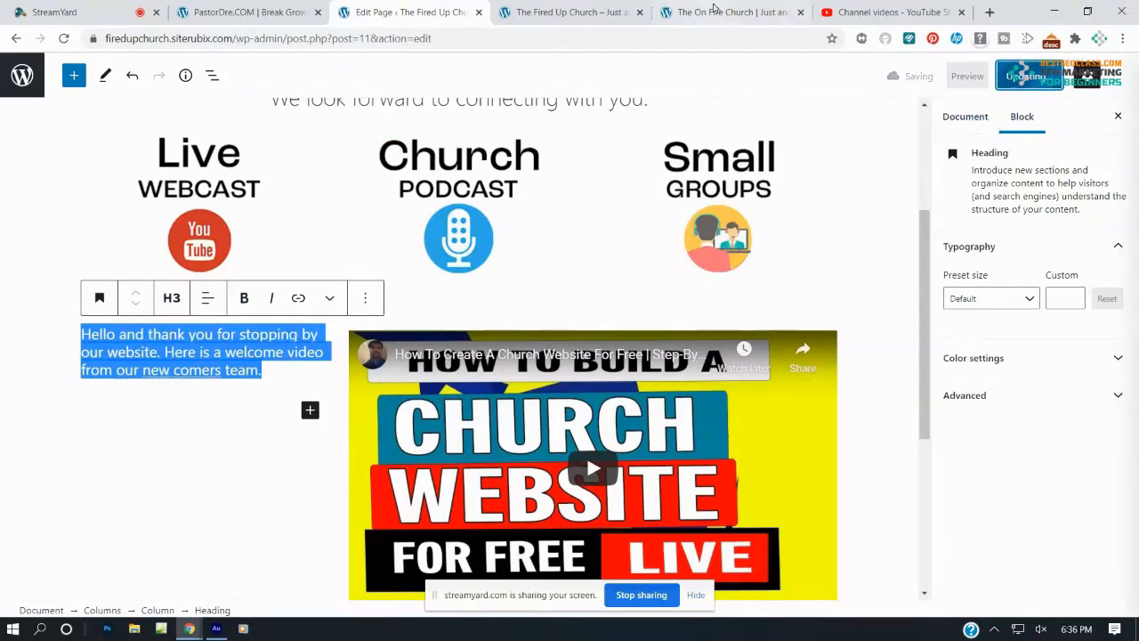
- Reload the live Fired Up Church page to check the welcome text beside the video
{"action": "left_click", "coordinate": [565, 12]}
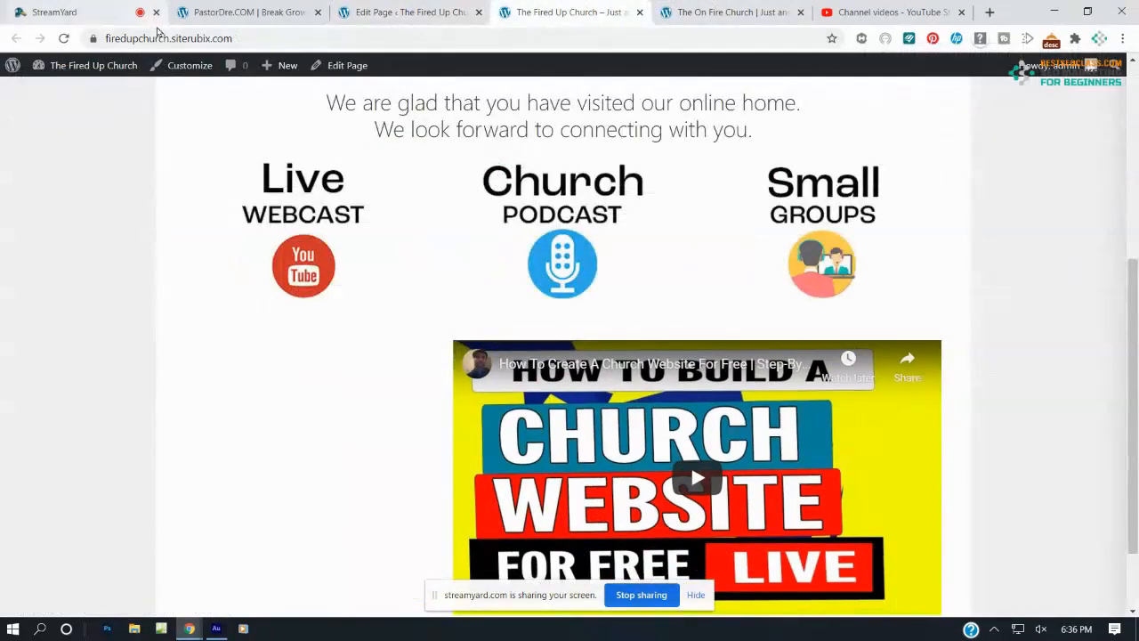
{"action": "left_click", "coordinate": [65, 39]}
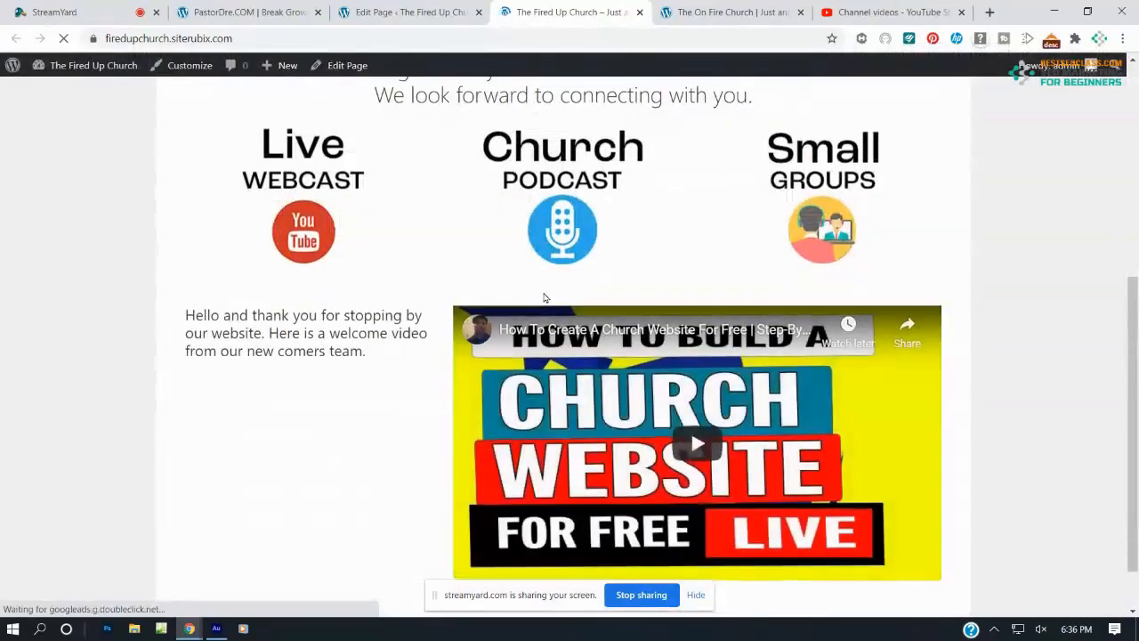
{"action": "scroll", "coordinate": [546, 287], "scroll_direction": "down", "scroll_amount": 3}
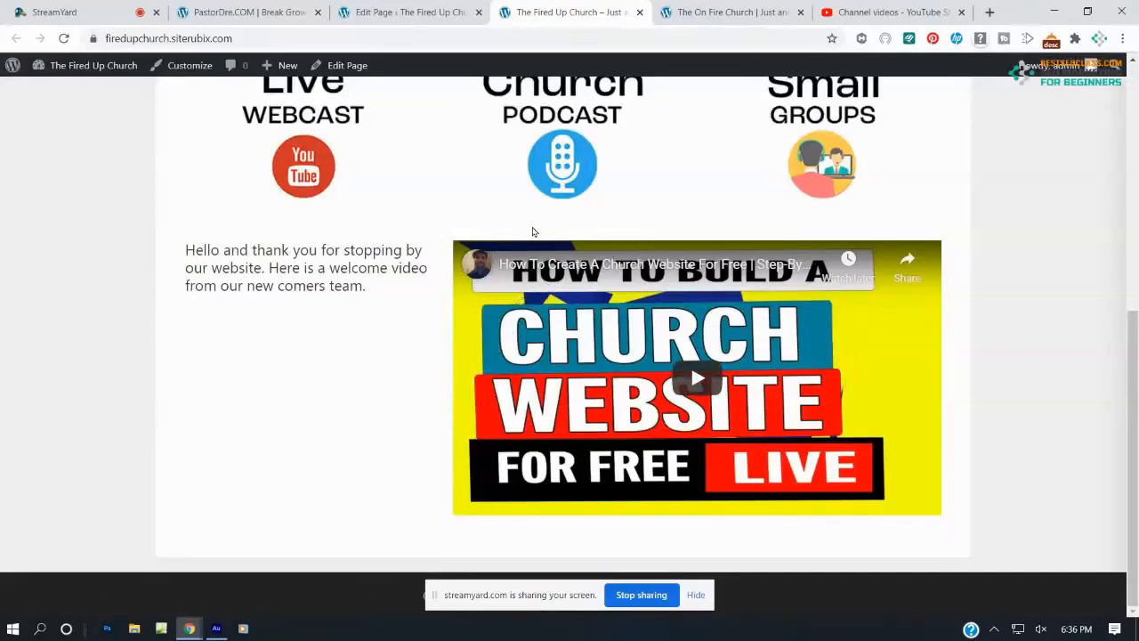
{"action": "scroll", "coordinate": [533, 231], "scroll_direction": "up", "scroll_amount": 5}
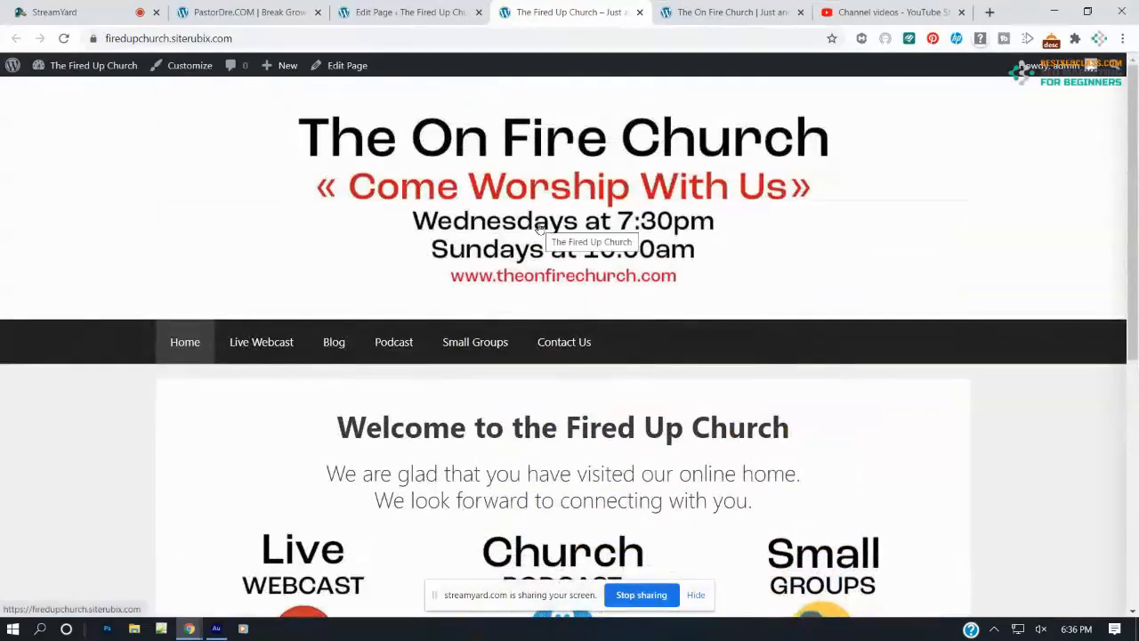
{"action": "scroll", "coordinate": [540, 229], "scroll_direction": "down", "scroll_amount": 5}
{"action": "scroll", "coordinate": [550, 230], "scroll_direction": "up", "scroll_amount": 3}
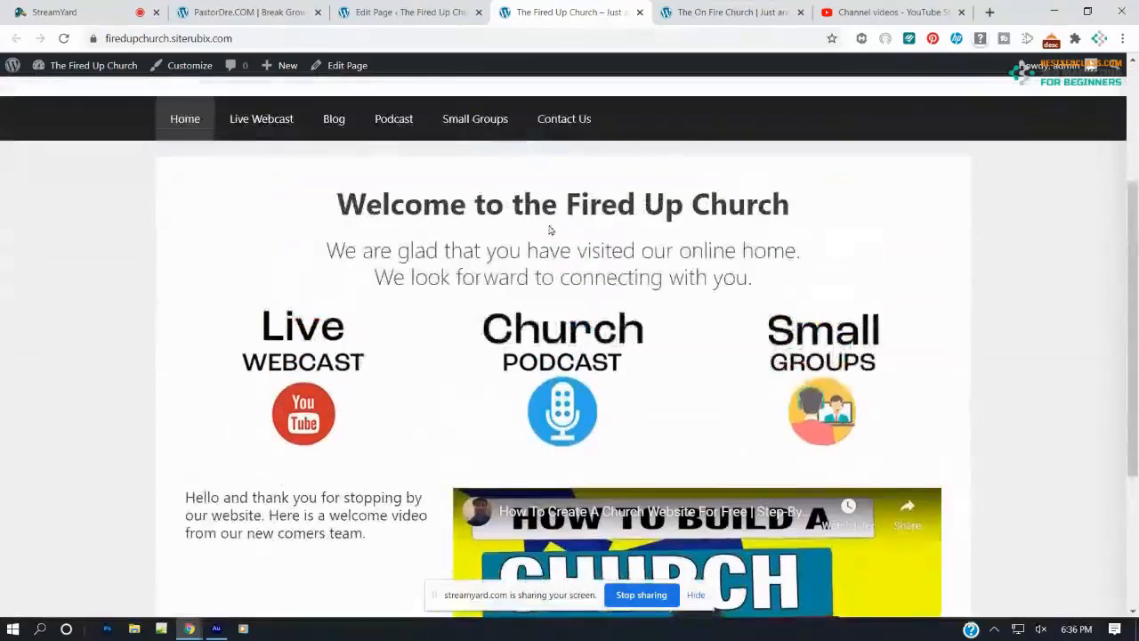
{"action": "scroll", "coordinate": [550, 230], "scroll_direction": "up", "scroll_amount": 3}
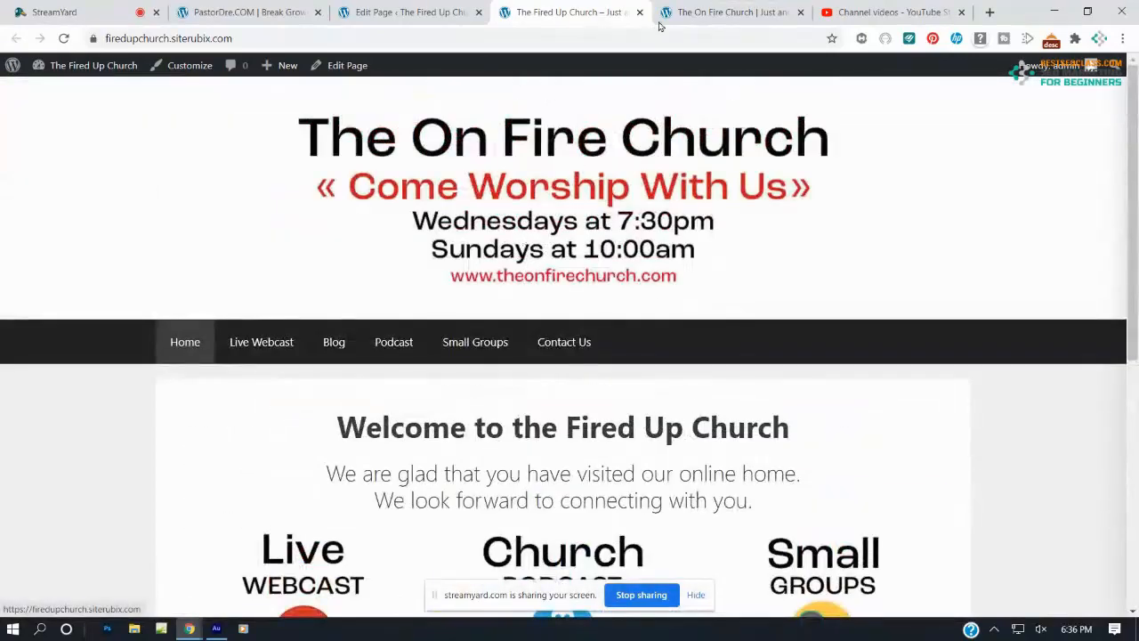
- View the On Fire Church Live Webcast page, then return to the Home page editor
{"action": "left_click", "coordinate": [669, 13]}
{"action": "scroll", "coordinate": [312, 302], "scroll_direction": "up", "scroll_amount": 1}
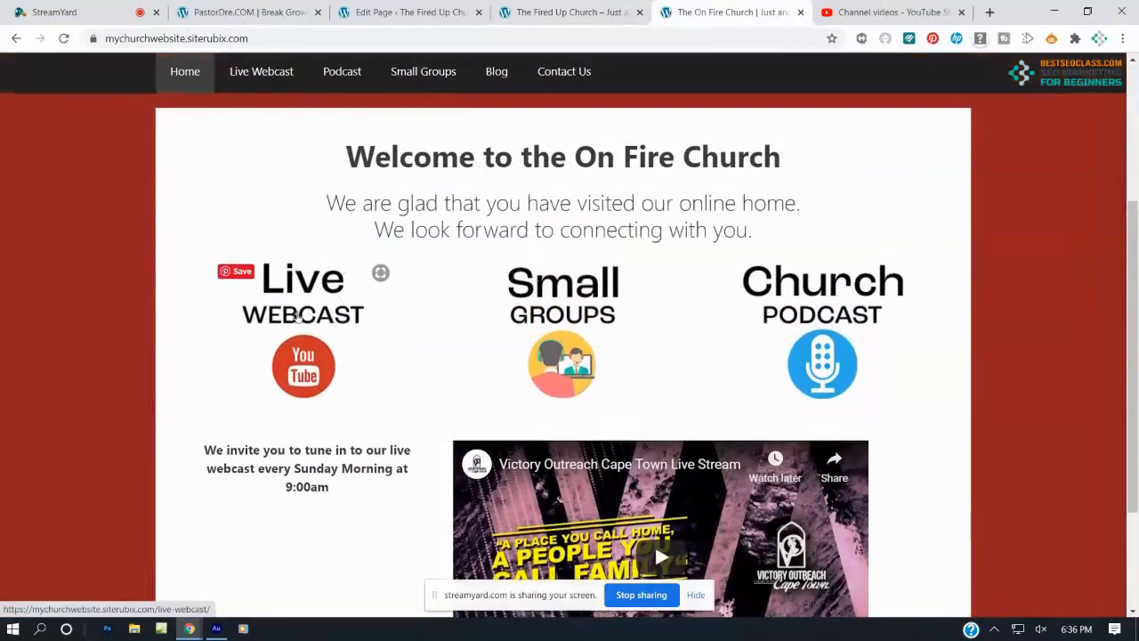
{"action": "left_click", "coordinate": [294, 324]}
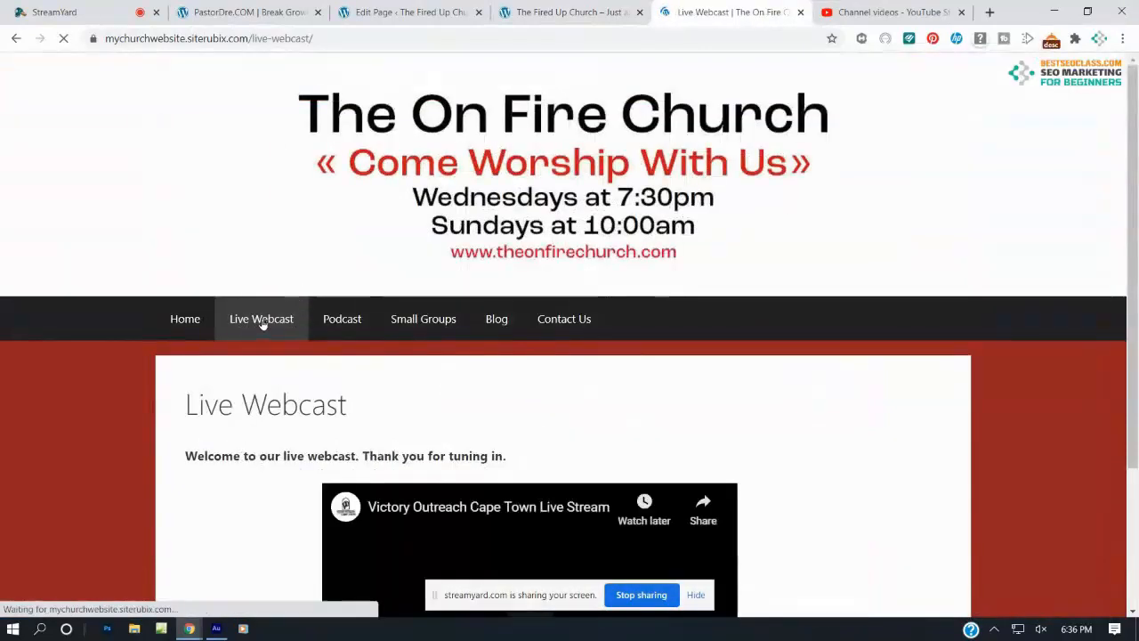
{"action": "scroll", "coordinate": [262, 312], "scroll_direction": "down", "scroll_amount": 1}
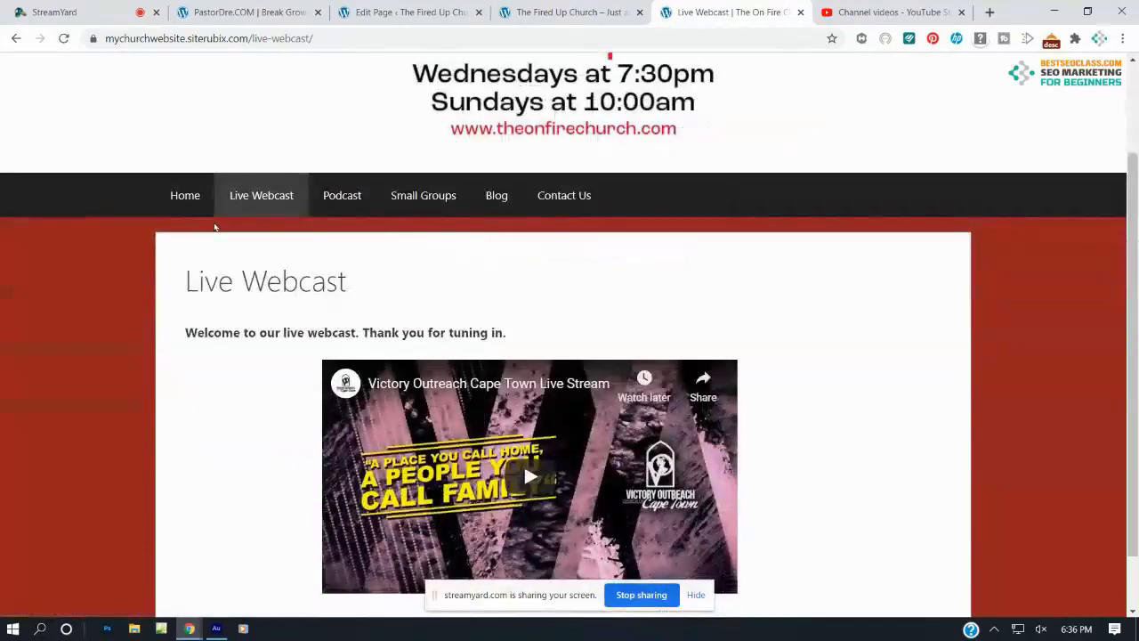
{"action": "left_click", "coordinate": [202, 209]}
{"action": "left_click", "coordinate": [569, 11]}
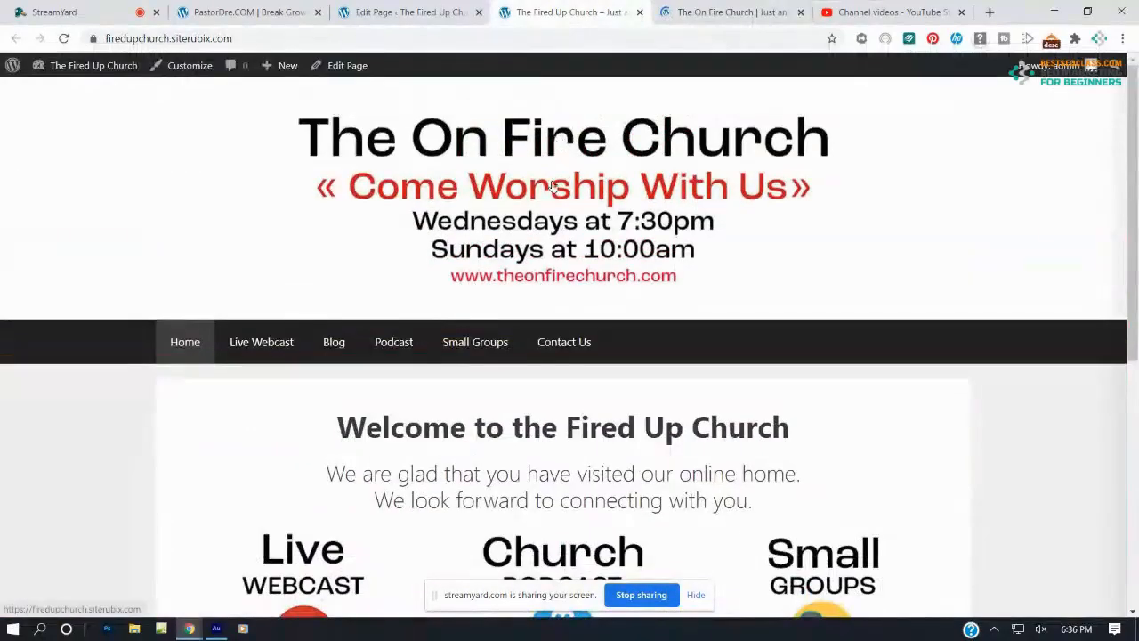
{"action": "left_click", "coordinate": [405, 11]}
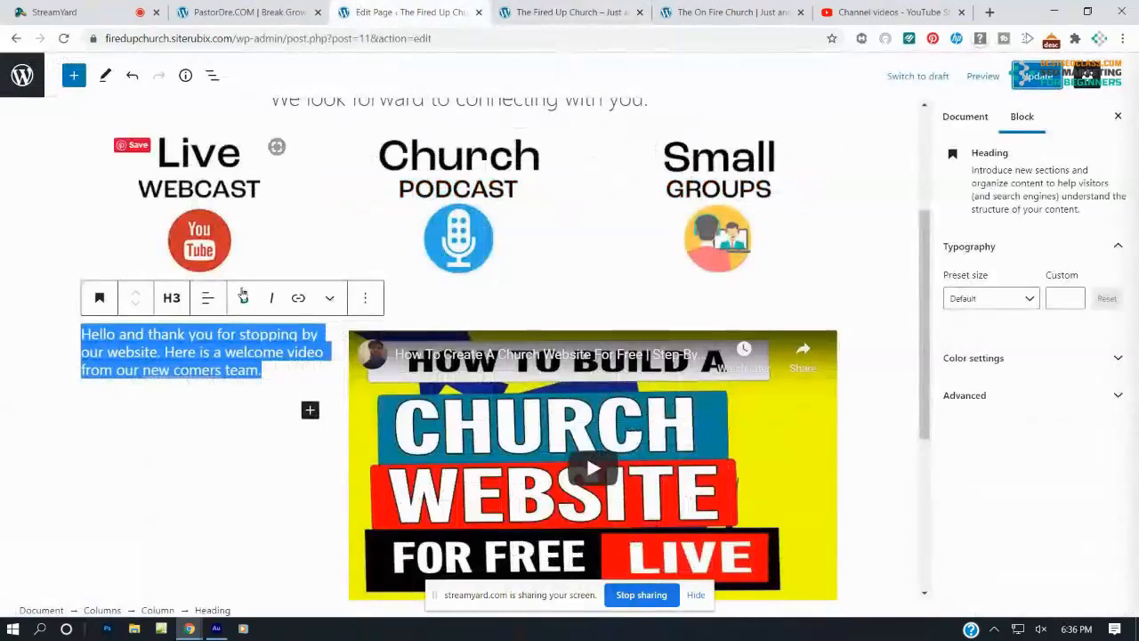
- Link the Live Webcast image to the URL copied from the live site's /live-webcast/ page
{"action": "left_click", "coordinate": [212, 208]}
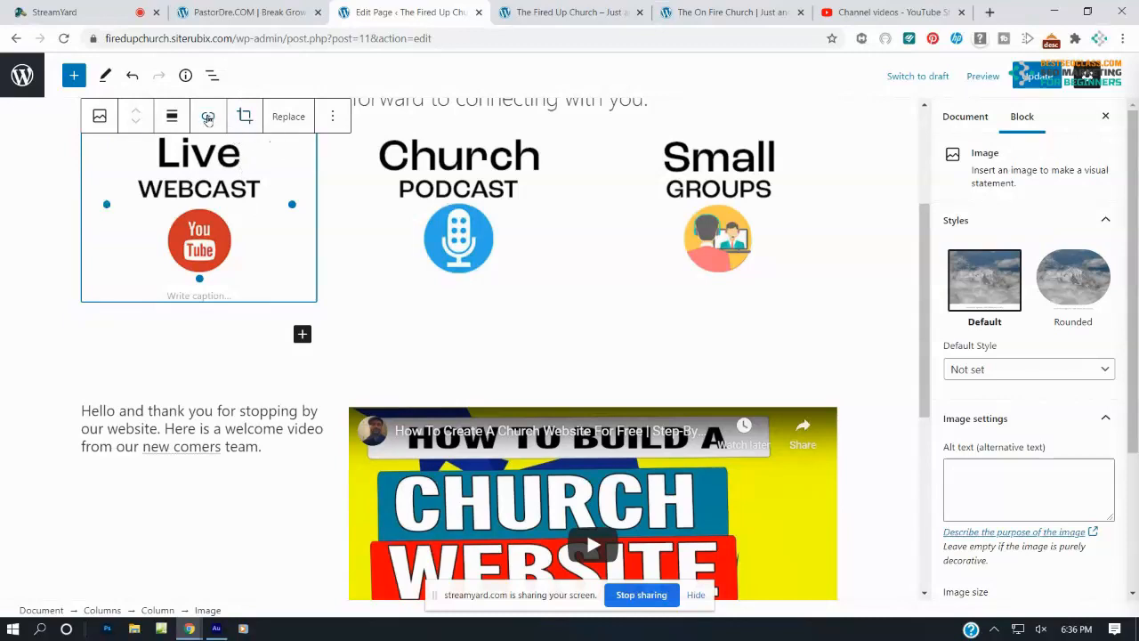
{"action": "left_click", "coordinate": [207, 117]}
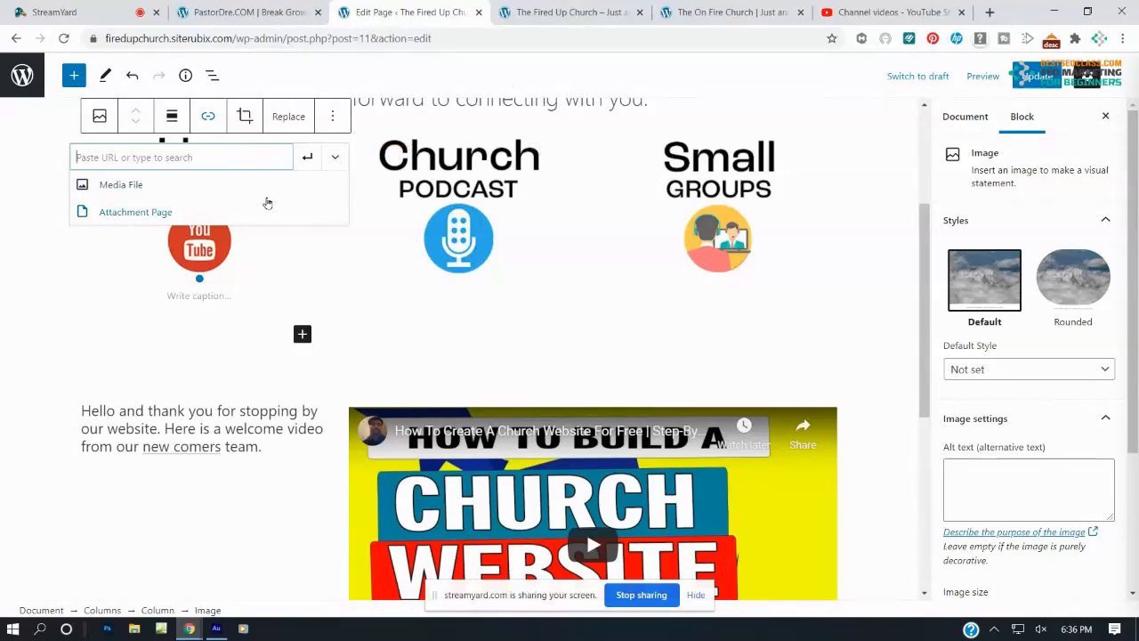
{"action": "left_click", "coordinate": [531, 9]}
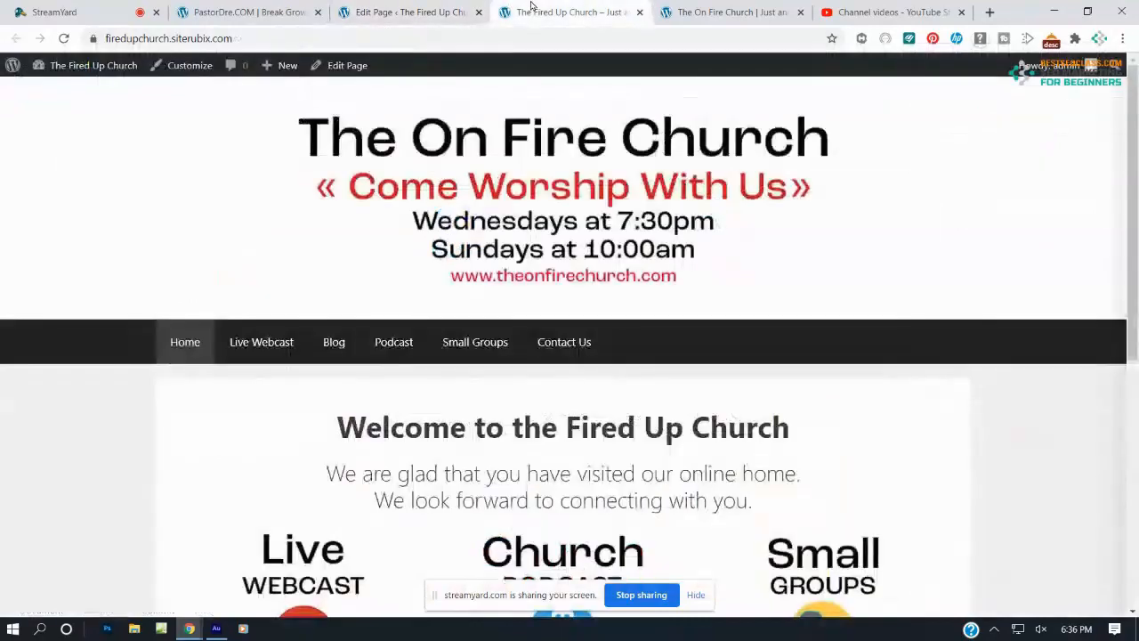
{"action": "left_click", "coordinate": [263, 347]}
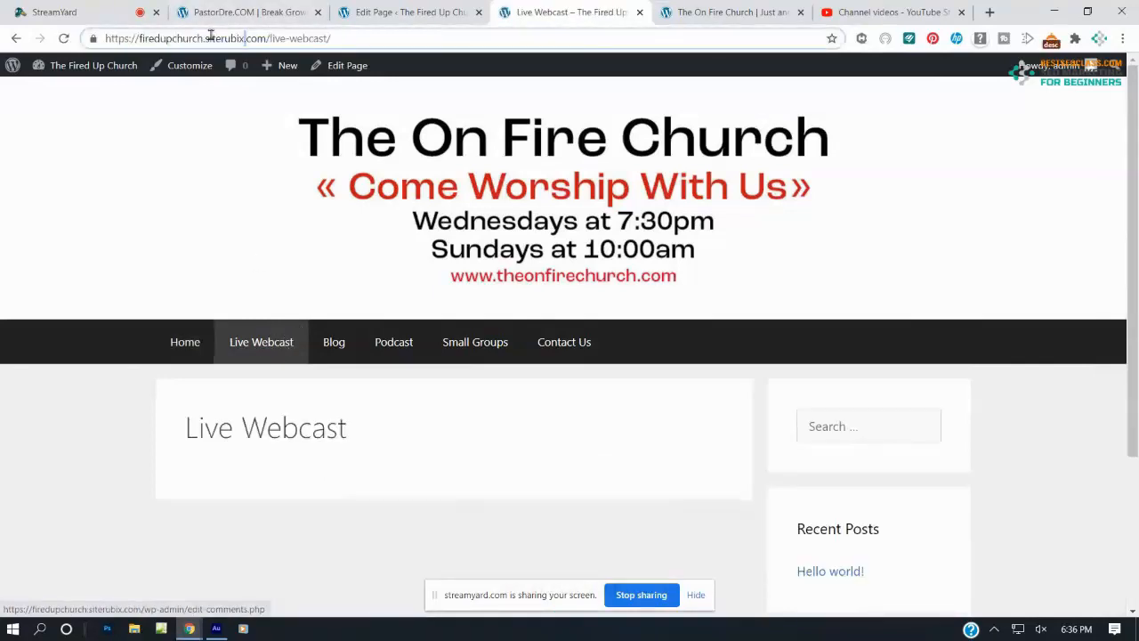
{"action": "left_click_drag", "start_coordinate": [331, 40], "coordinate": [101, 39]}
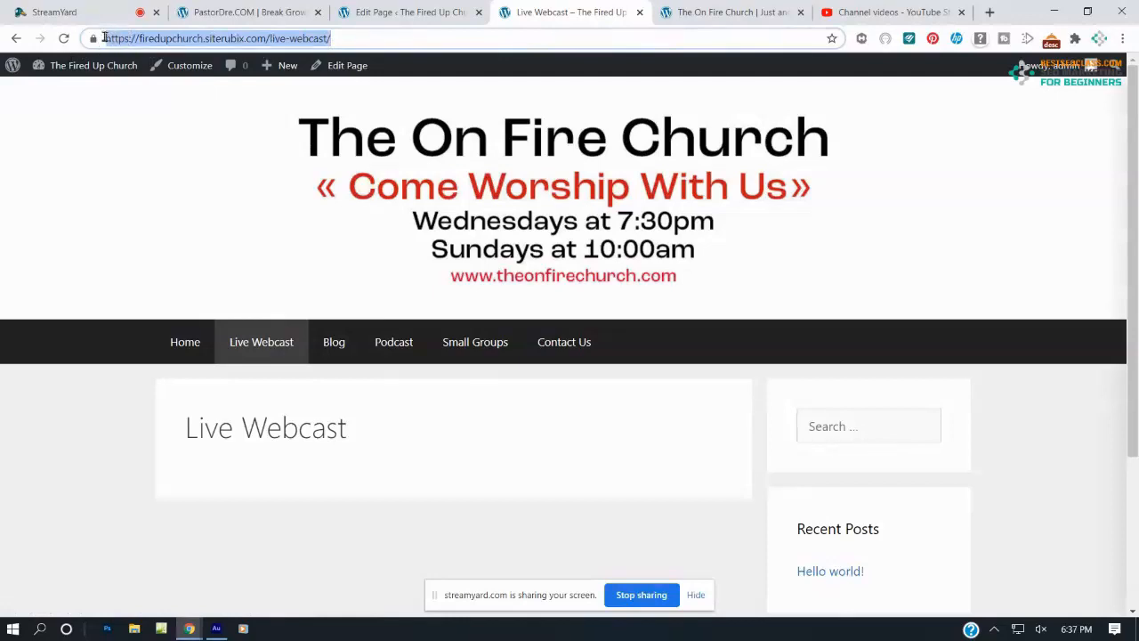
{"action": "right_click", "coordinate": [250, 328]}
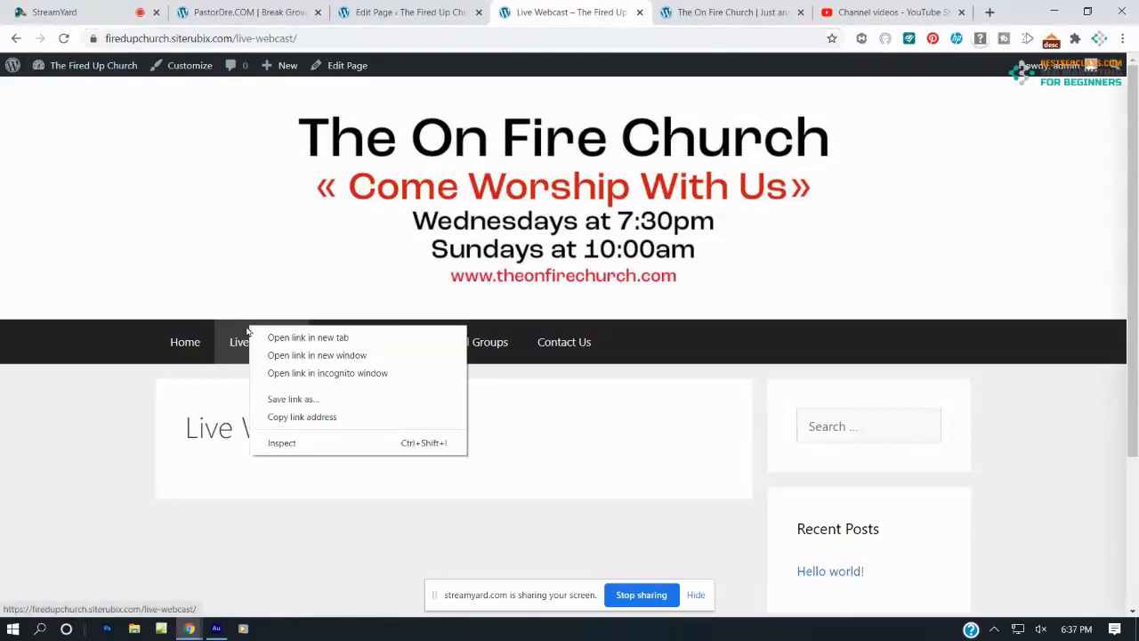
{"action": "left_click", "coordinate": [287, 419]}
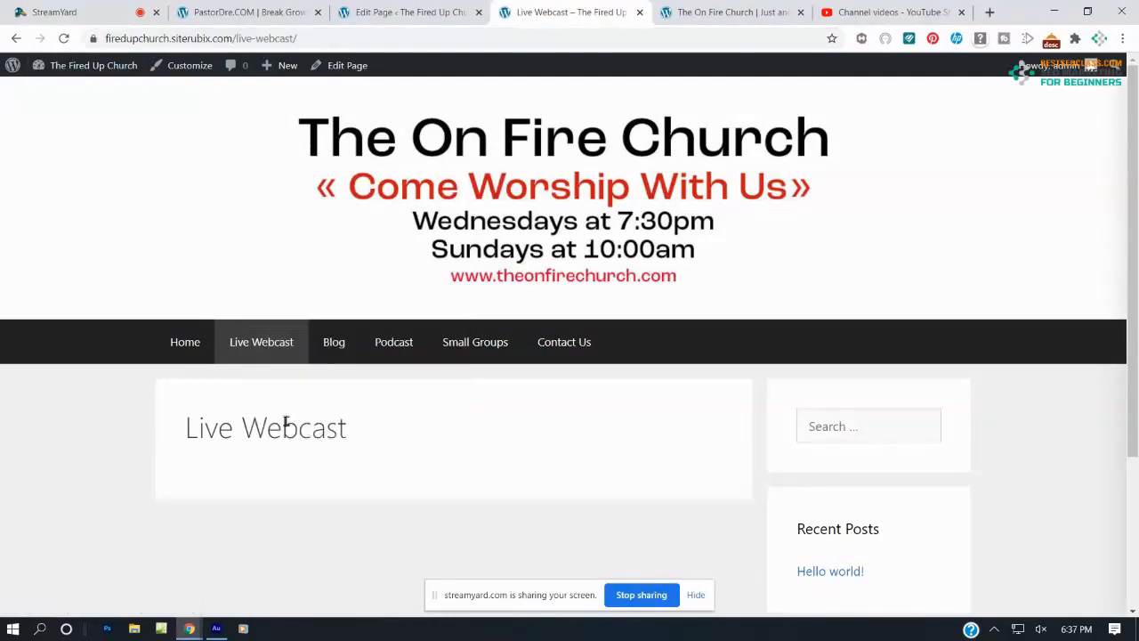
{"action": "left_click", "coordinate": [357, 12]}
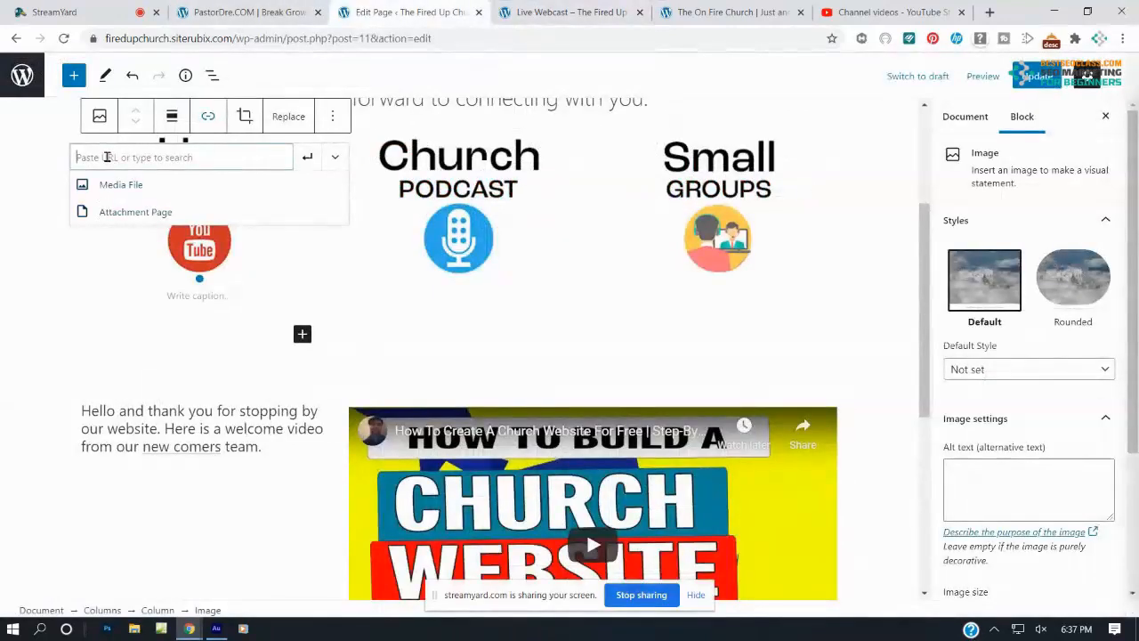
{"action": "key", "text": "ctrl+v"}
{"action": "left_click", "coordinate": [307, 157]}
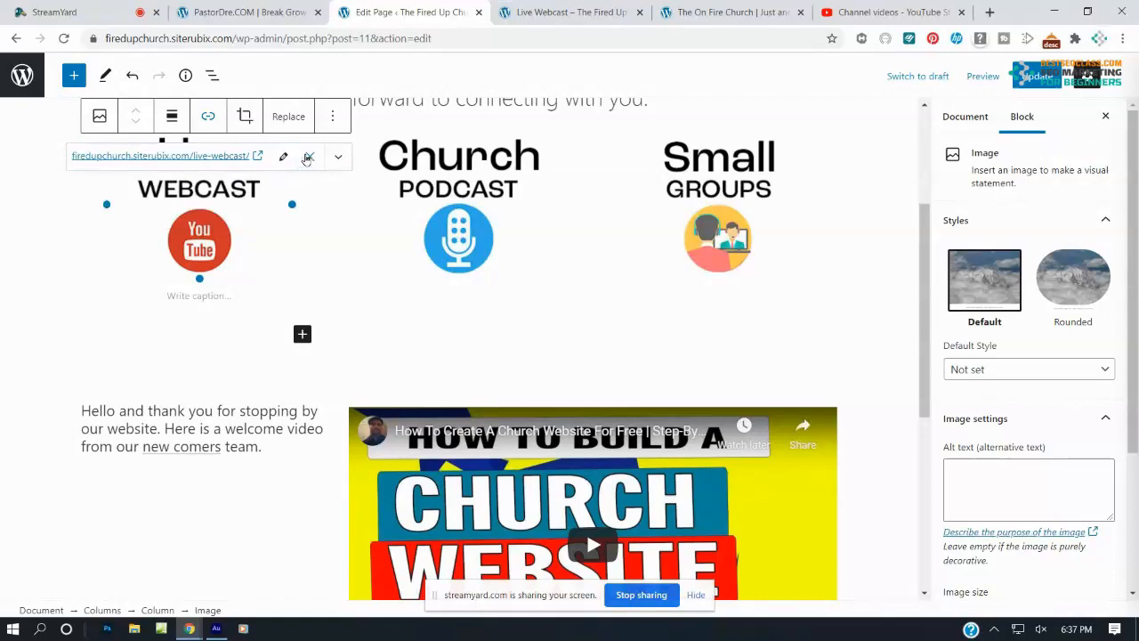
{"action": "left_click", "coordinate": [326, 275]}
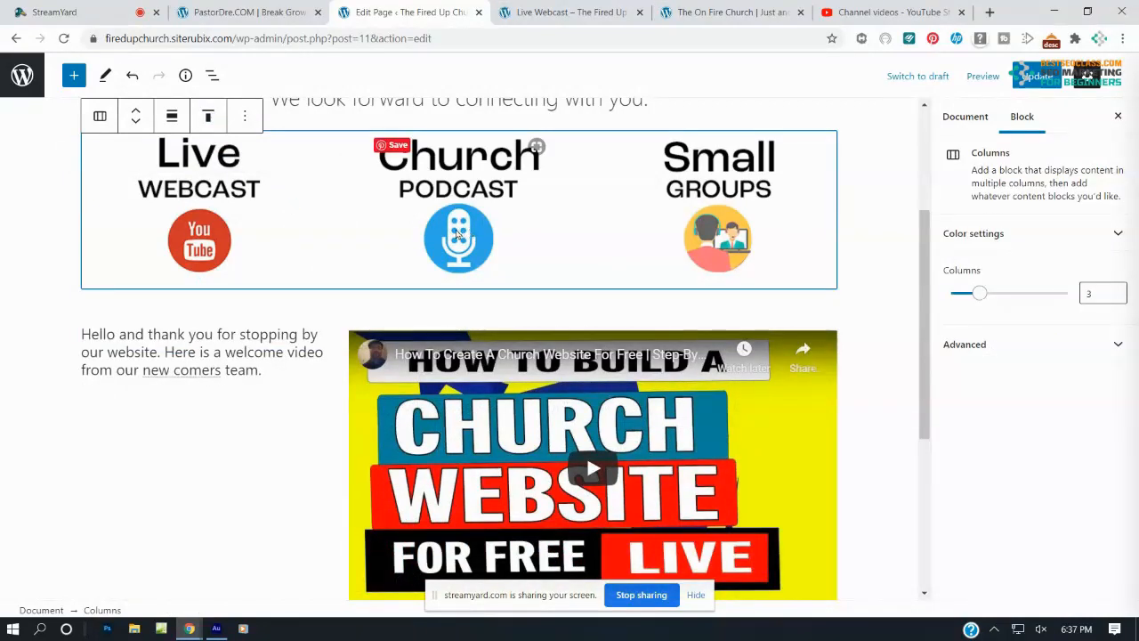
- Link the Church Podcast image to the Podcast page address copied from the live site
{"action": "left_click", "coordinate": [470, 234]}
{"action": "left_click", "coordinate": [526, 17]}
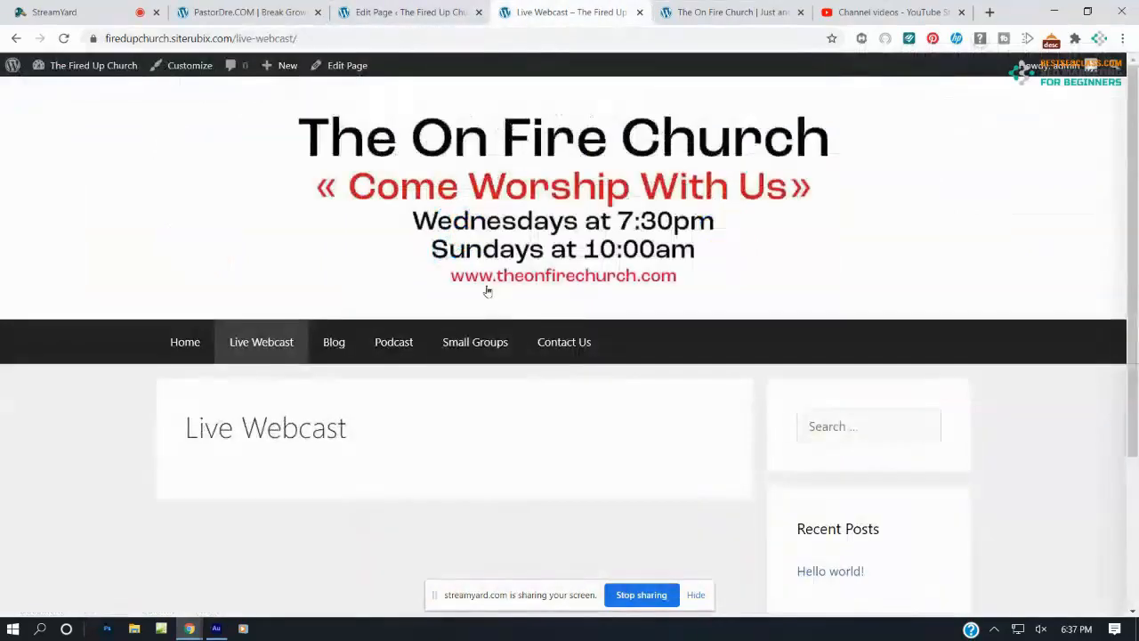
{"action": "right_click", "coordinate": [407, 337]}
{"action": "left_click", "coordinate": [439, 426]}
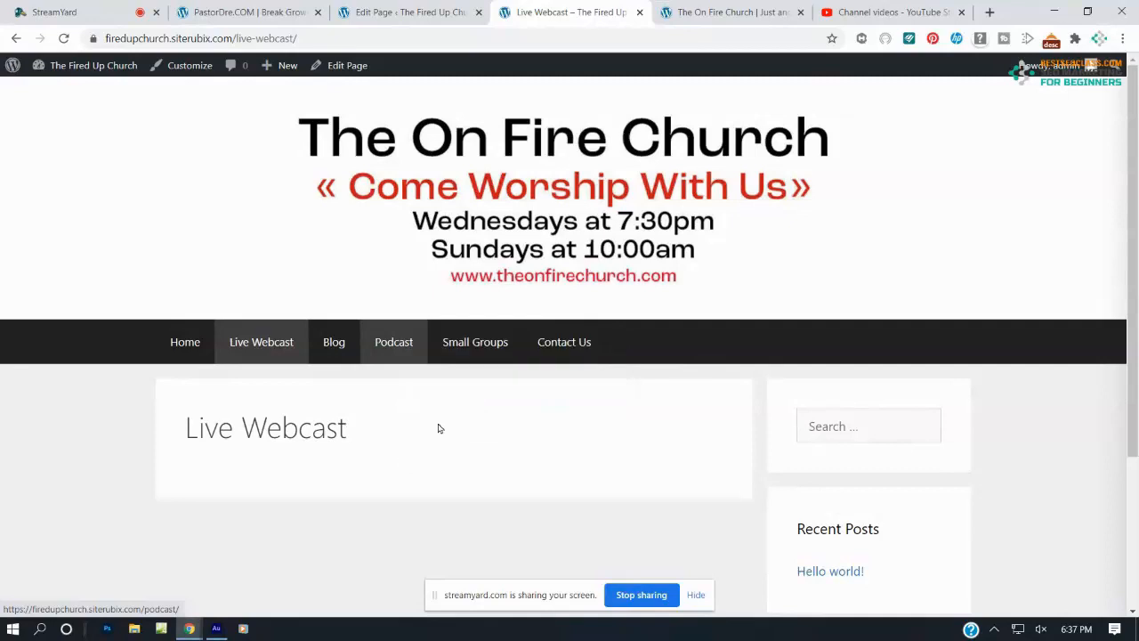
{"action": "left_click", "coordinate": [410, 11]}
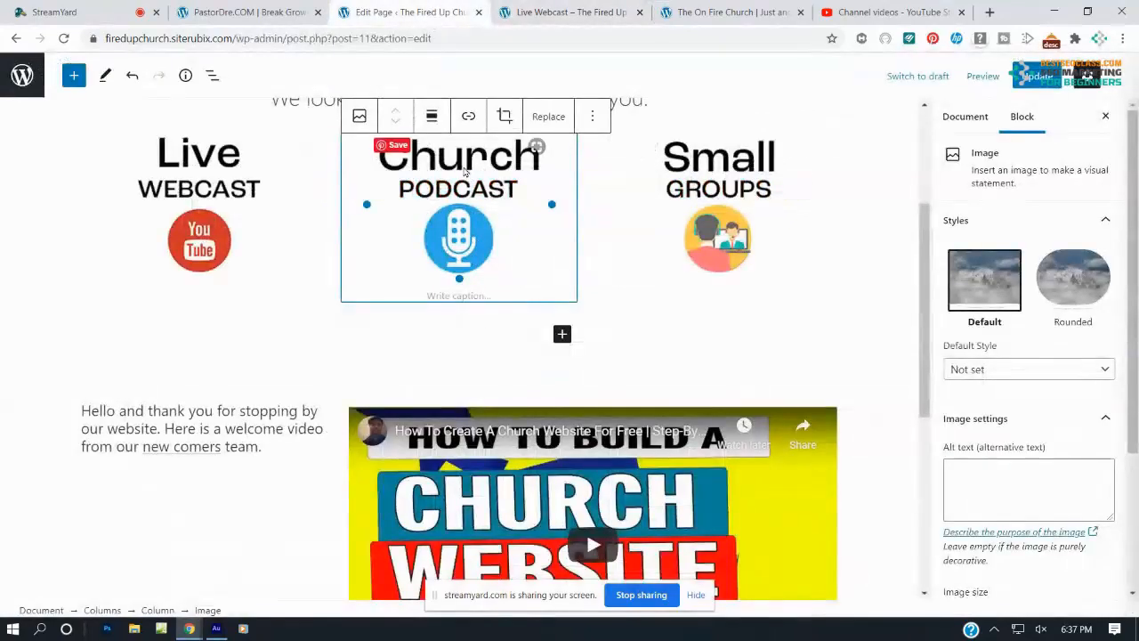
{"action": "left_click", "coordinate": [467, 117]}
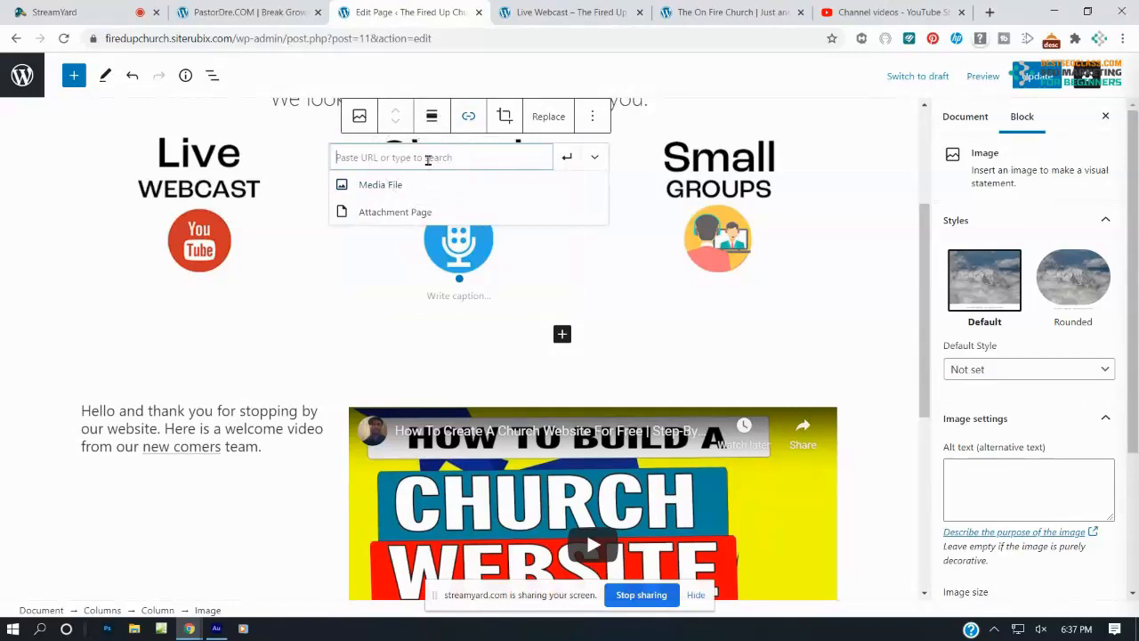
{"action": "key", "text": "ctrl+v"}
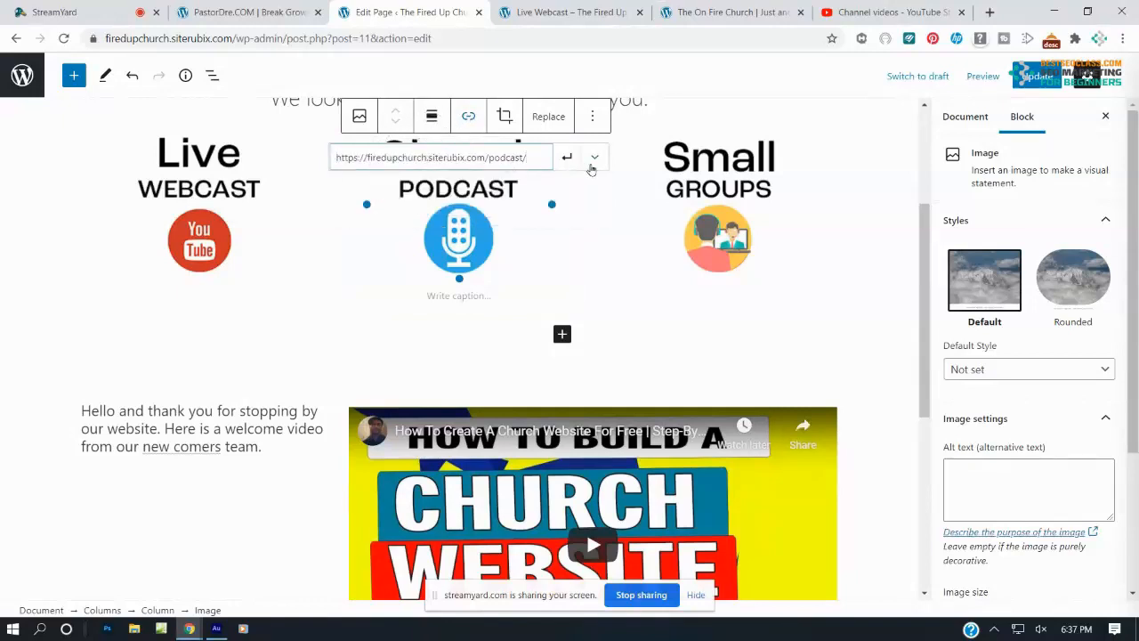
{"action": "left_click", "coordinate": [567, 157]}
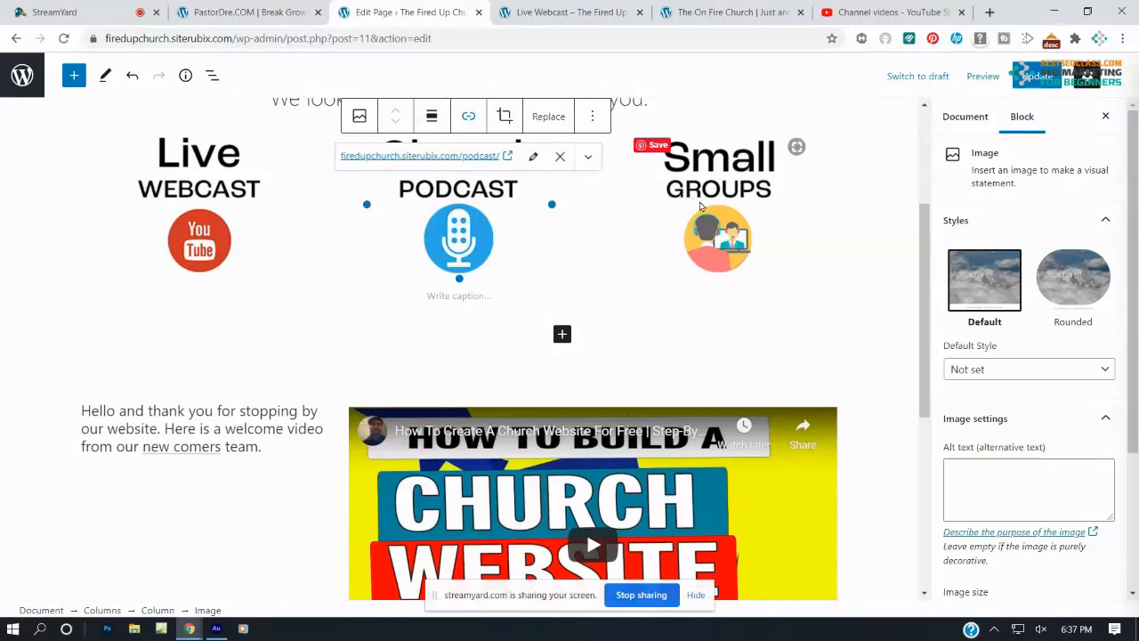
- Link the Small Groups image to the /small-groups/ page and update the home page
{"action": "left_click", "coordinate": [700, 206]}
{"action": "left_click", "coordinate": [609, 18]}
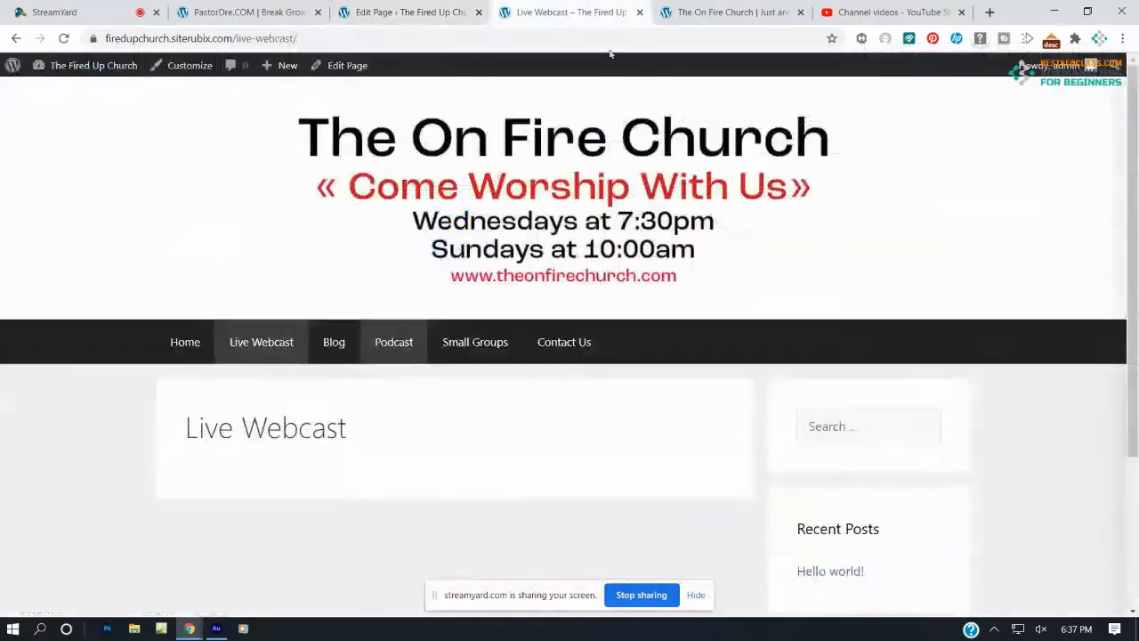
{"action": "right_click", "coordinate": [494, 341]}
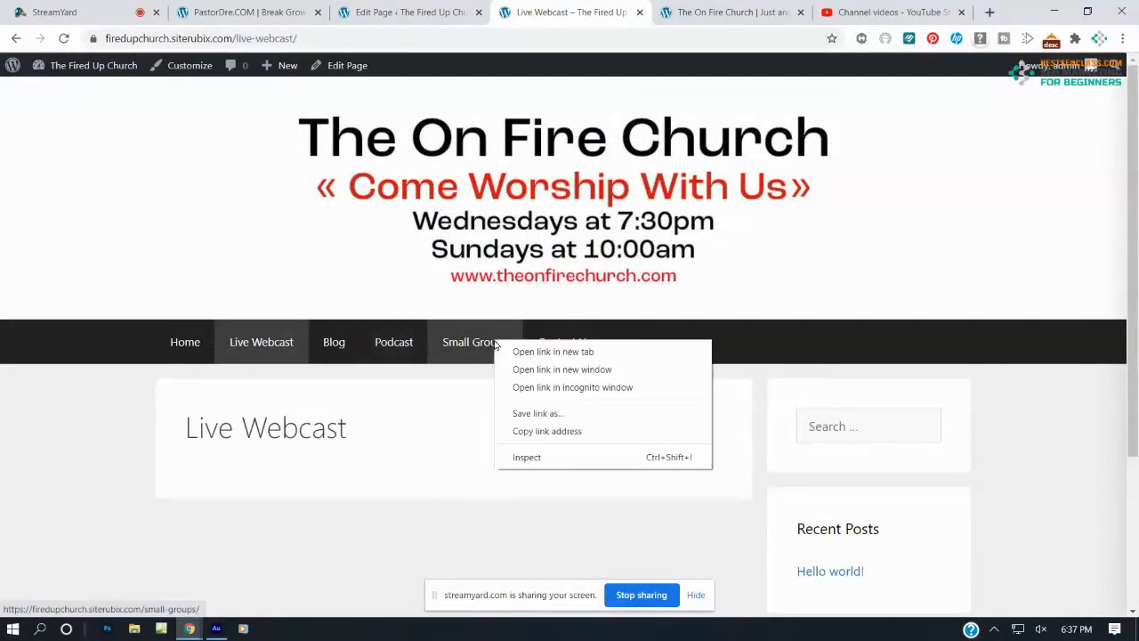
{"action": "left_click", "coordinate": [540, 434]}
{"action": "left_click", "coordinate": [434, 12]}
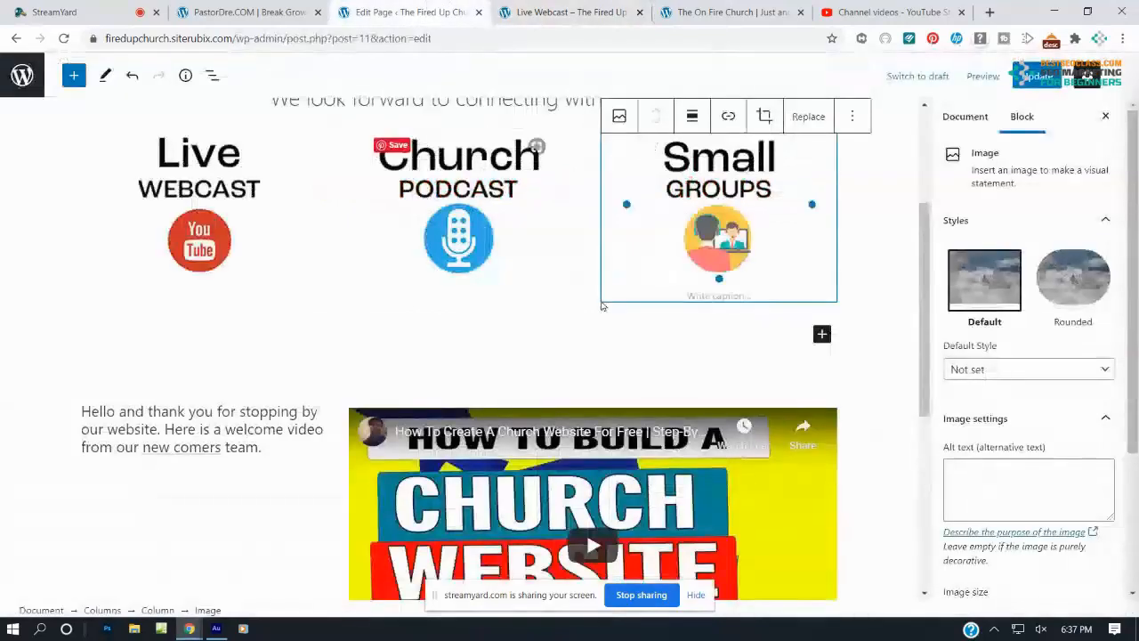
{"action": "left_click", "coordinate": [728, 117]}
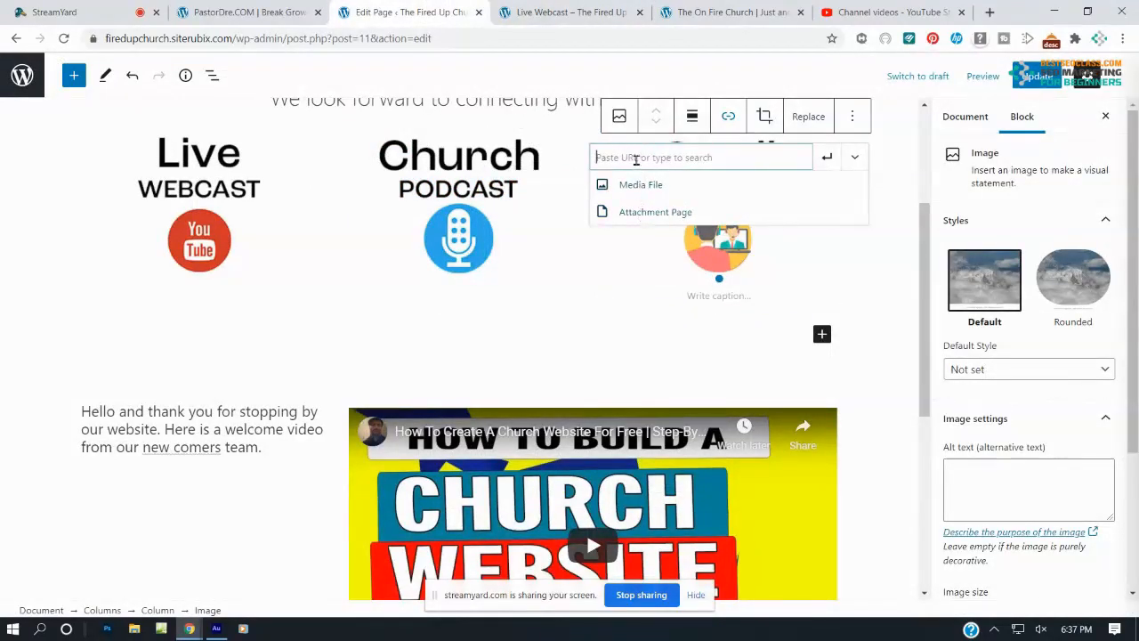
{"action": "key", "text": "ctrl+v"}
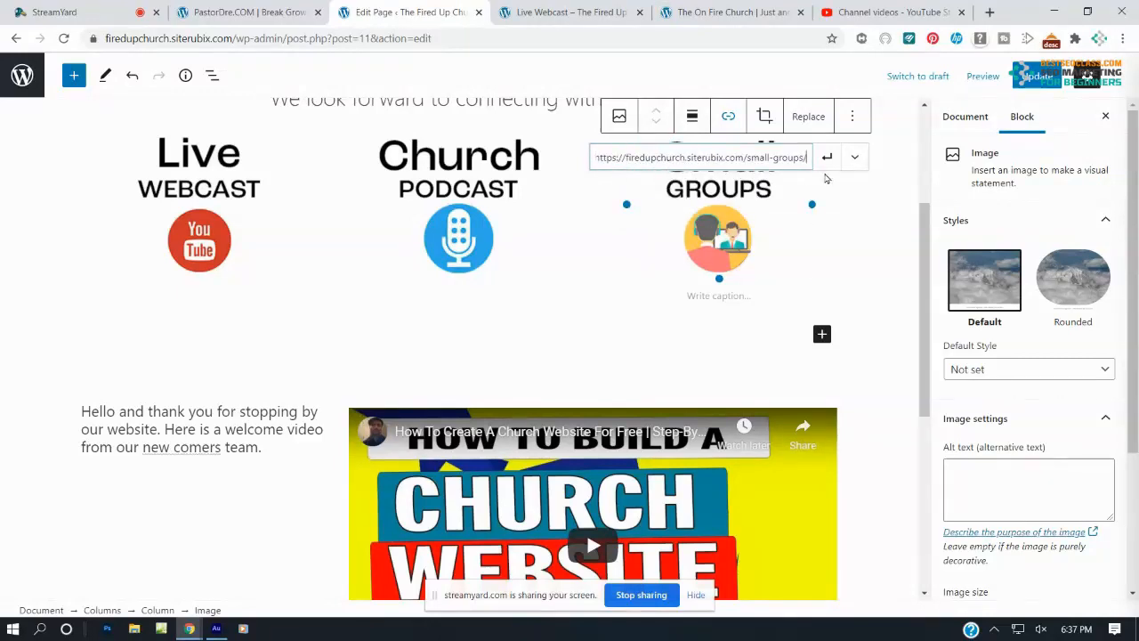
{"action": "left_click", "coordinate": [827, 157]}
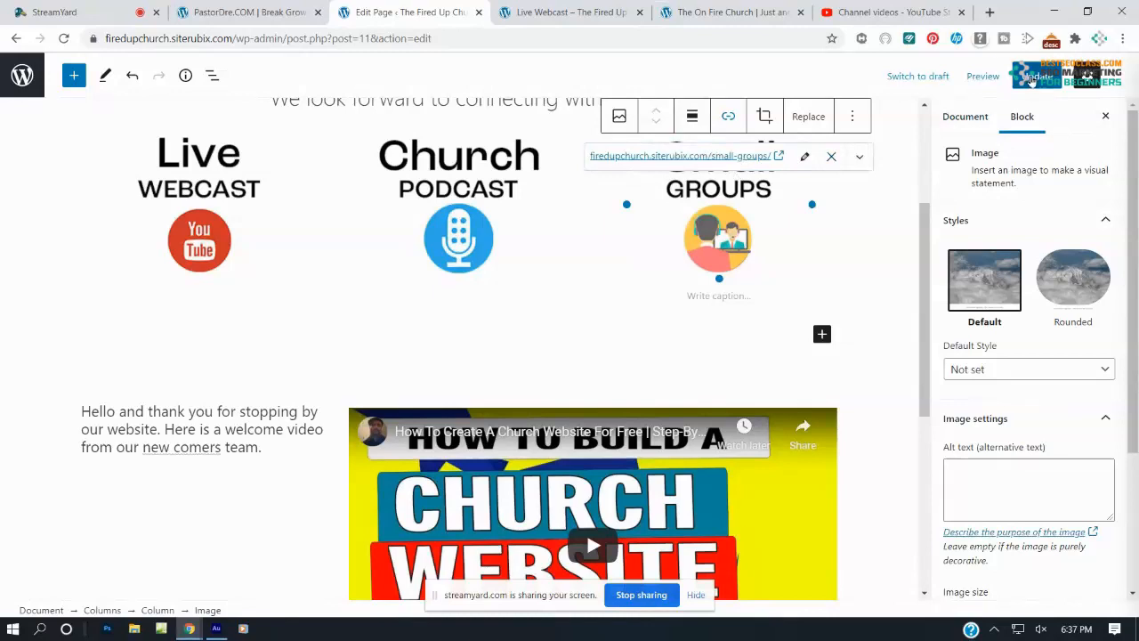
{"action": "left_click", "coordinate": [1031, 78]}
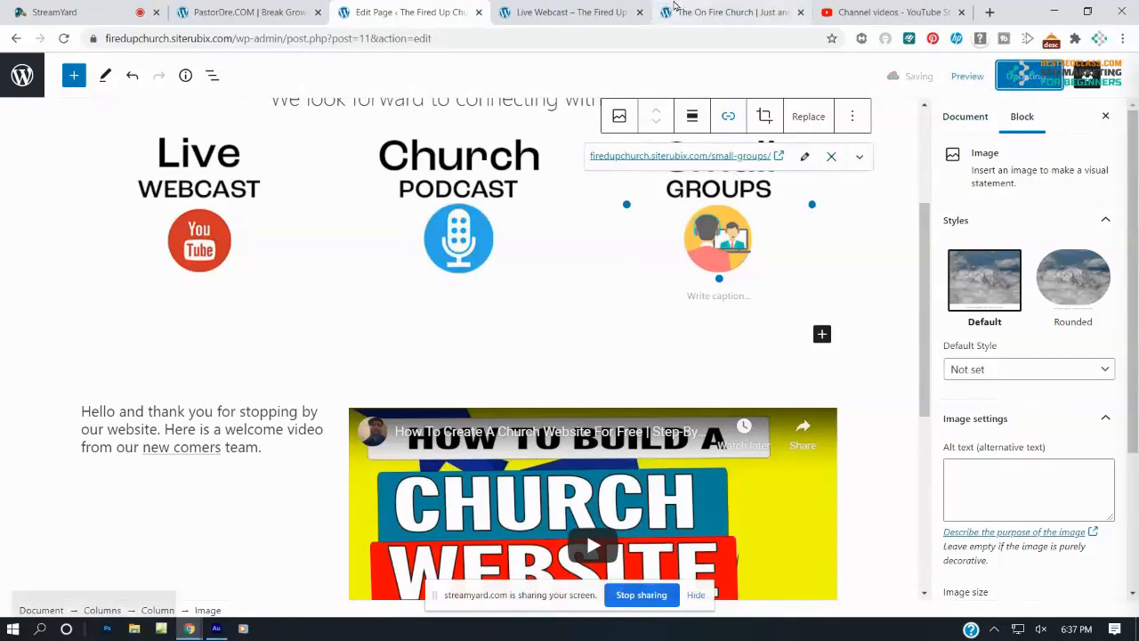
{"action": "left_click", "coordinate": [562, 12]}
- Reload the live site and load its home page
{"action": "left_click", "coordinate": [64, 41]}
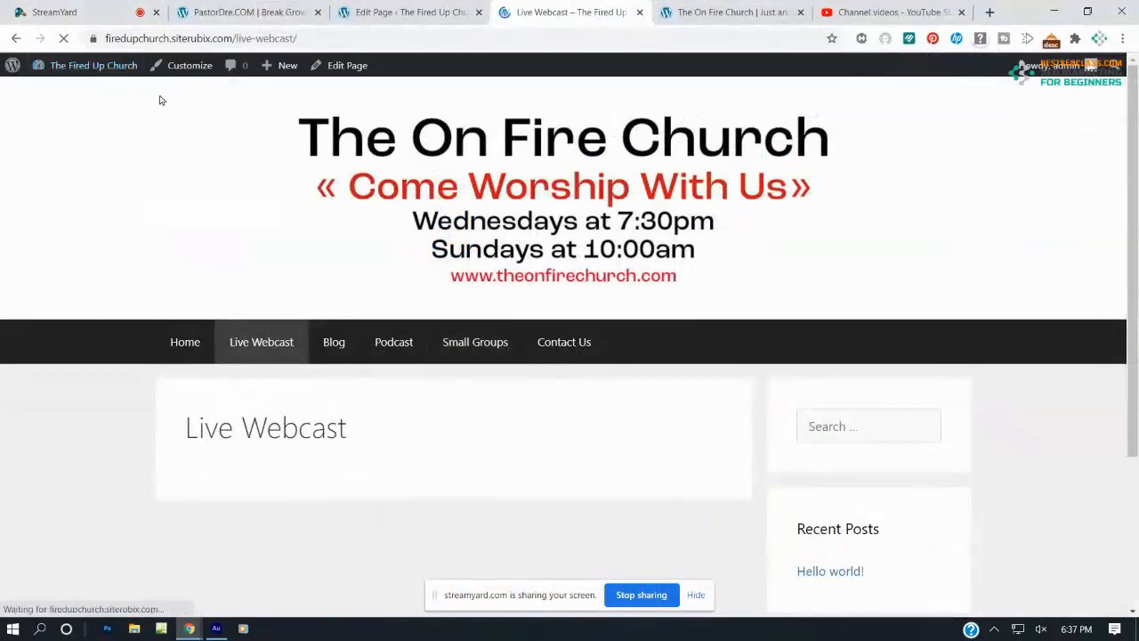
{"action": "left_click", "coordinate": [181, 347]}
{"action": "scroll", "coordinate": [264, 302], "scroll_direction": "down", "scroll_amount": 3}
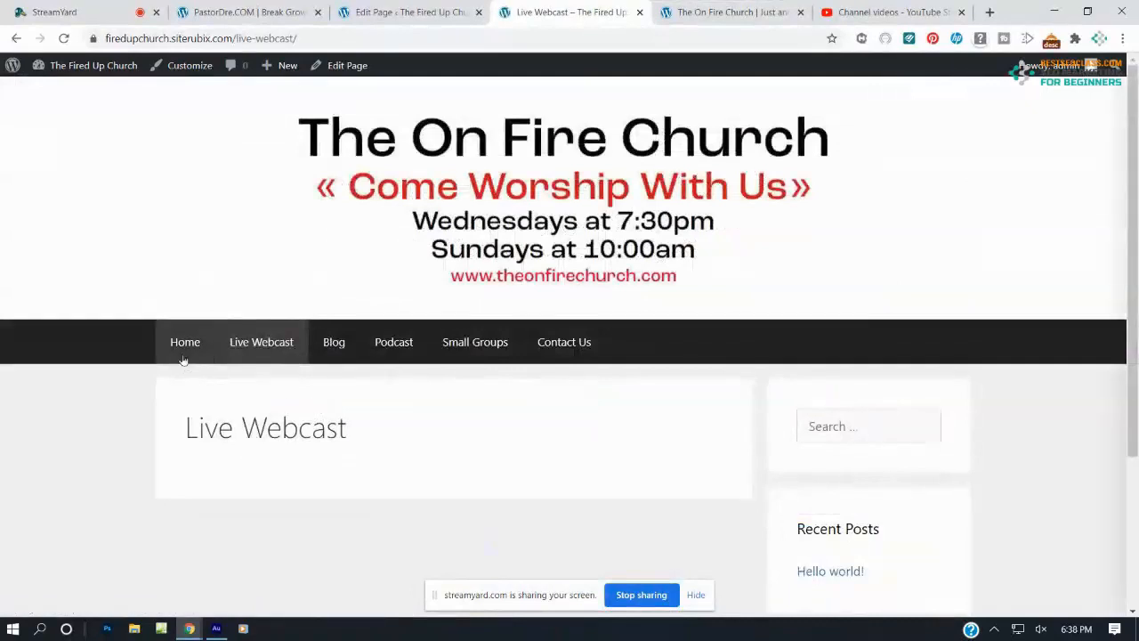
{"action": "left_click", "coordinate": [183, 353]}
{"action": "scroll", "coordinate": [468, 368], "scroll_direction": "down", "scroll_amount": 1}
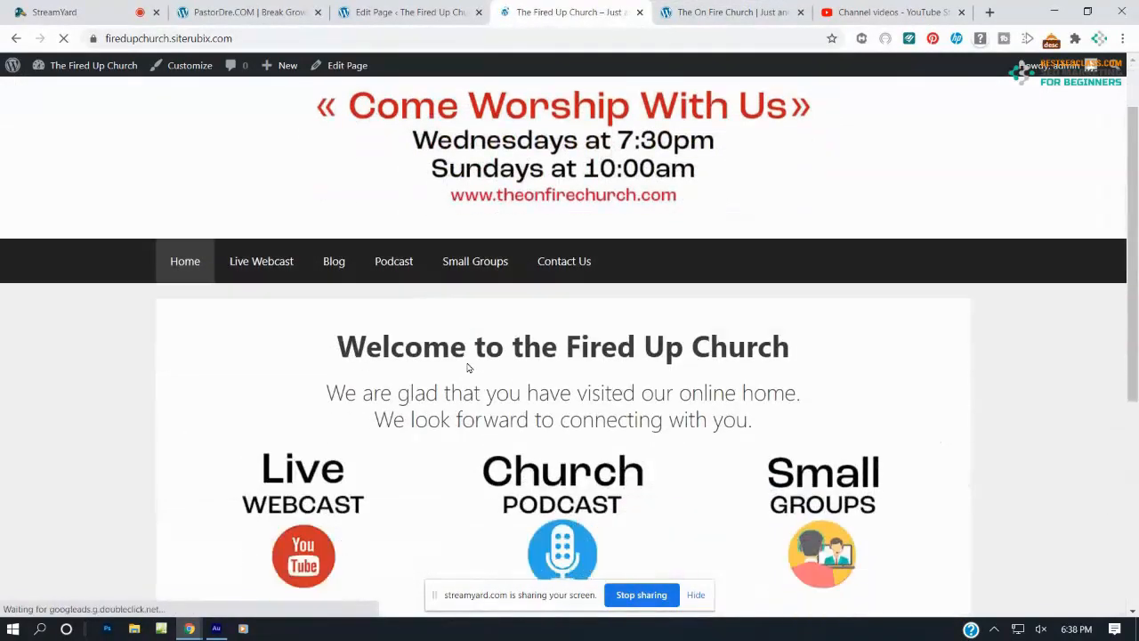
{"action": "scroll", "coordinate": [466, 365], "scroll_direction": "down", "scroll_amount": 3}
- Confirm the Church Podcast icon opens the Podcast page, then return home and to the editor
{"action": "left_click", "coordinate": [519, 285]}
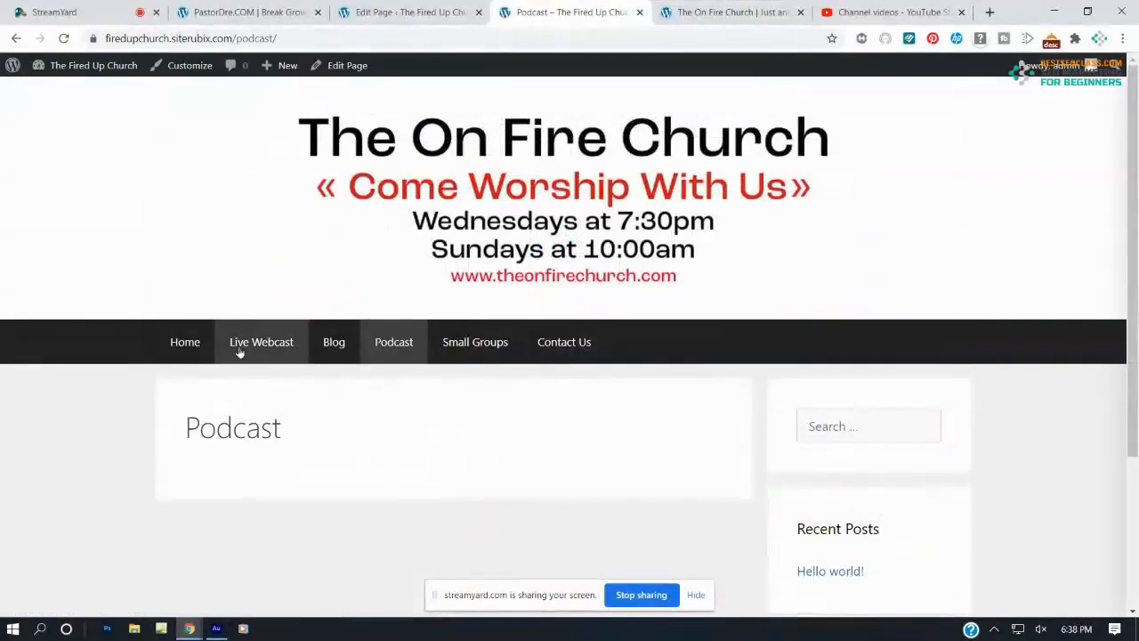
{"action": "left_click", "coordinate": [200, 344]}
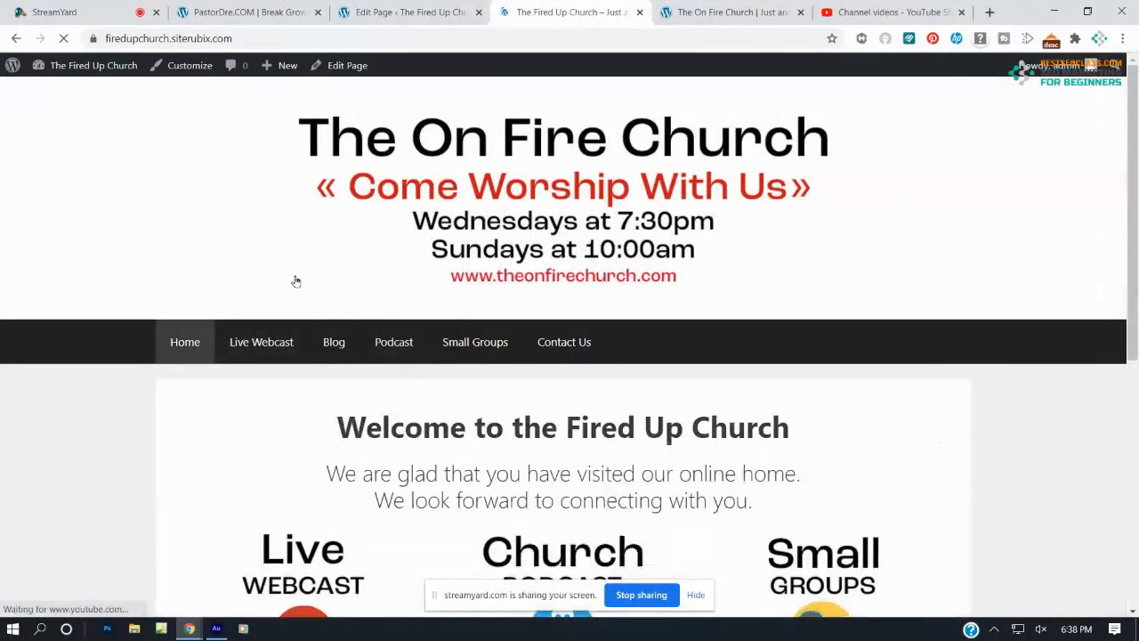
{"action": "scroll", "coordinate": [297, 279], "scroll_direction": "down", "scroll_amount": 5}
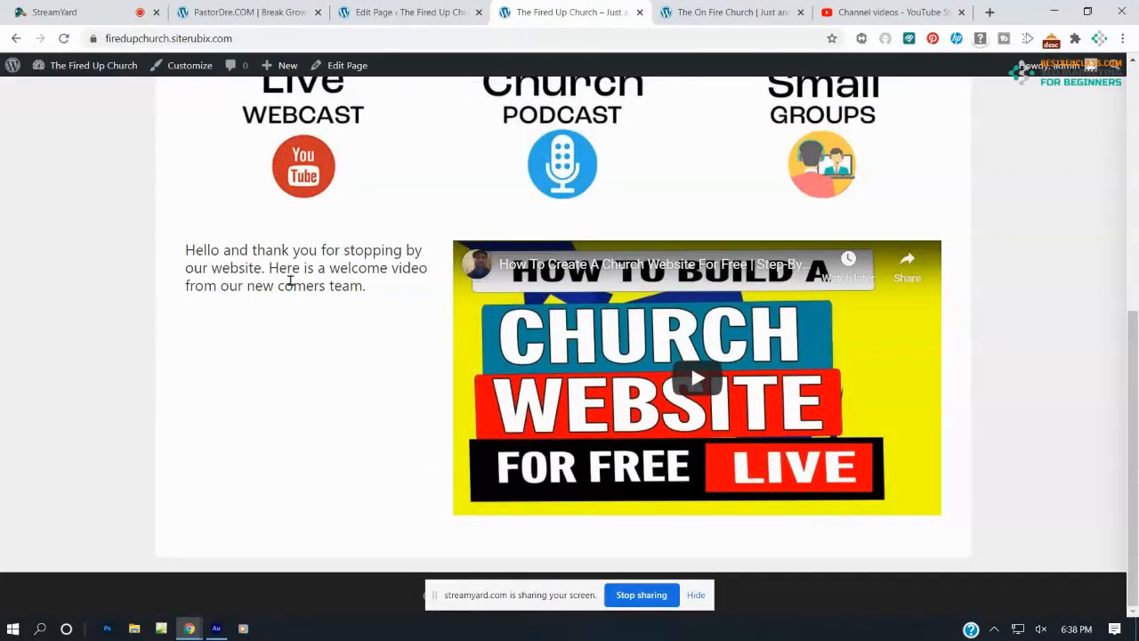
{"action": "scroll", "coordinate": [311, 299], "scroll_direction": "up", "scroll_amount": 4}
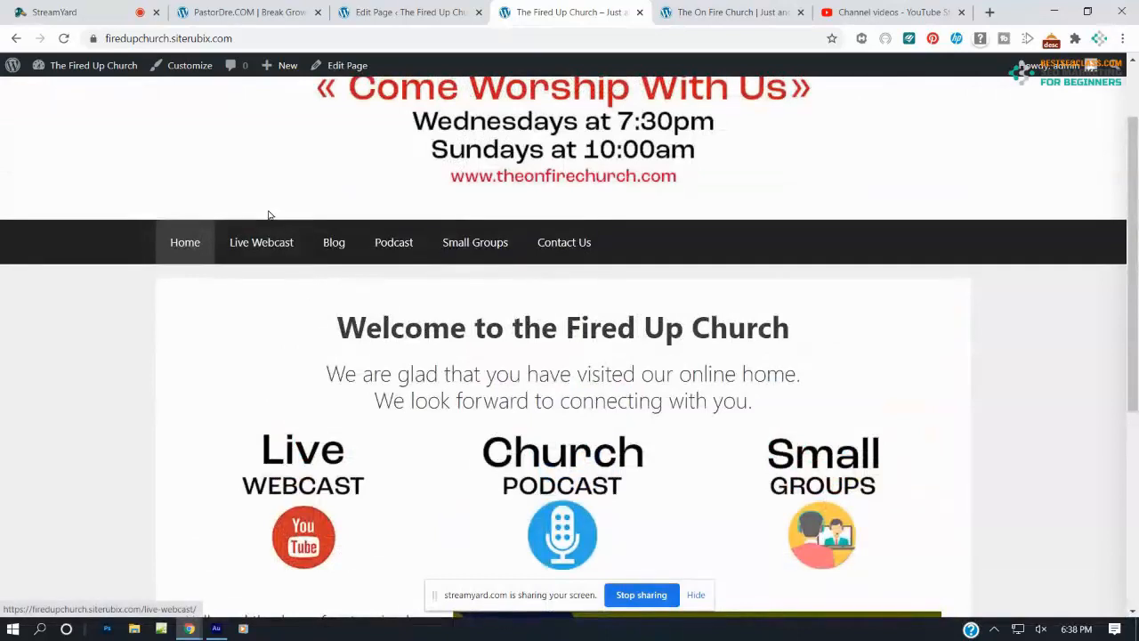
{"action": "left_click", "coordinate": [401, 12]}
- Open the Live Webcast page from the pages list in the block editor
{"action": "left_click", "coordinate": [16, 38]}
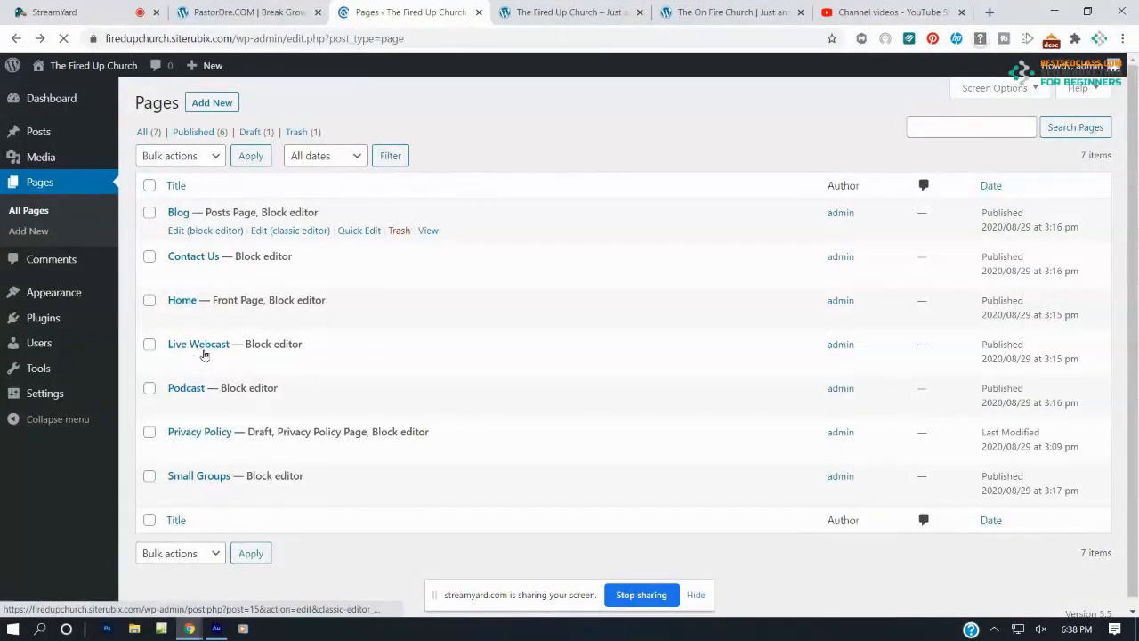
{"action": "left_click", "coordinate": [179, 365]}
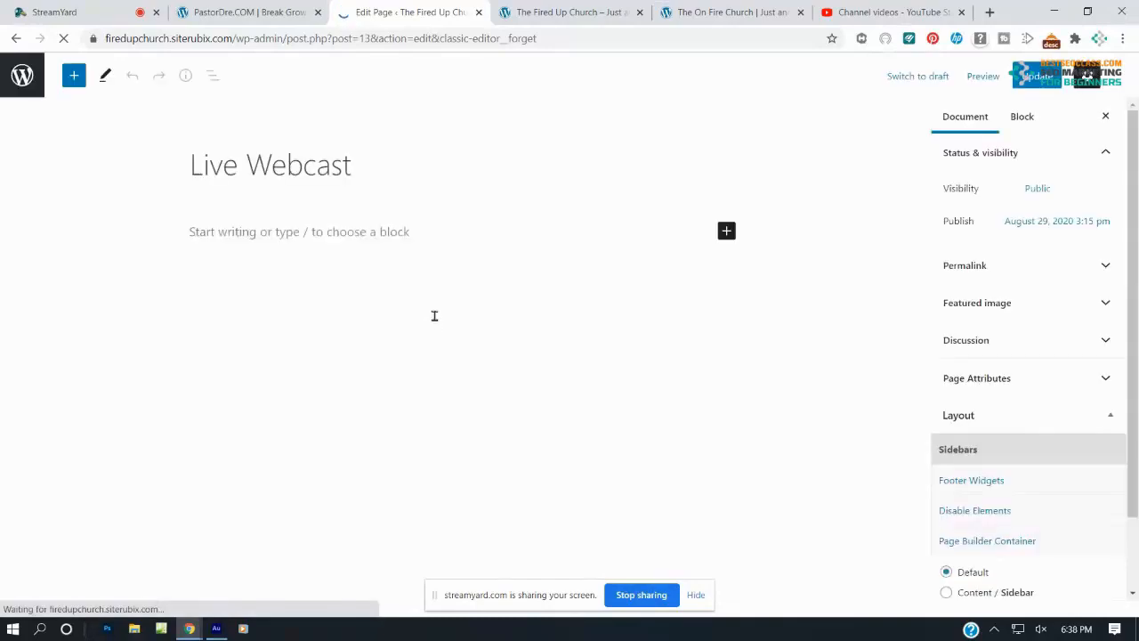
{"action": "left_click", "coordinate": [300, 231]}
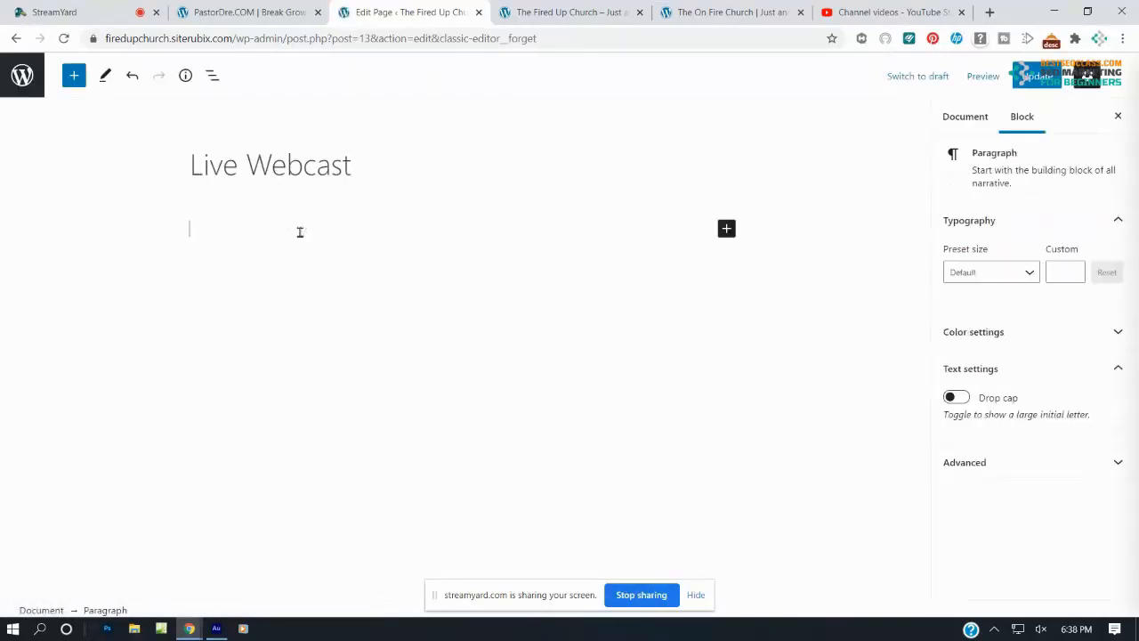
{"action": "left_click", "coordinate": [63, 239]}
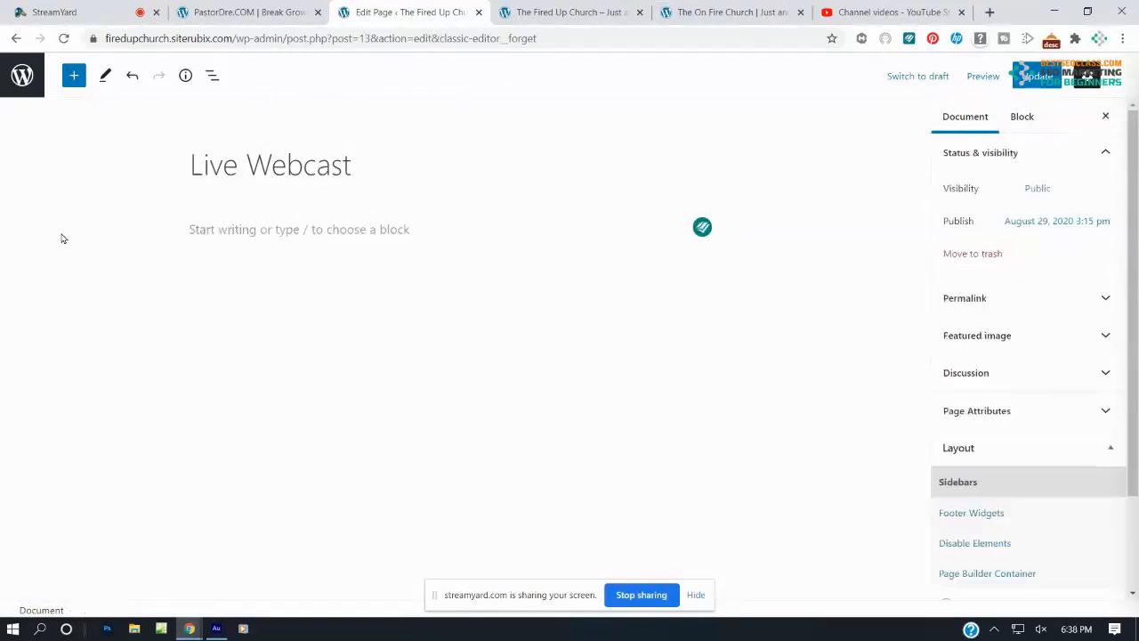
- Type the welcome sentence for the live Webcast, giving Sunday Morning 9:00am and Thursday Night times
{"action": "left_click", "coordinate": [245, 224]}
{"action": "type", "text": "W"}
{"action": "key", "text": "BackSpace"}
{"action": "type", "text": "Welcome to our live W"}
{"action": "key", "text": "BackSpace"}
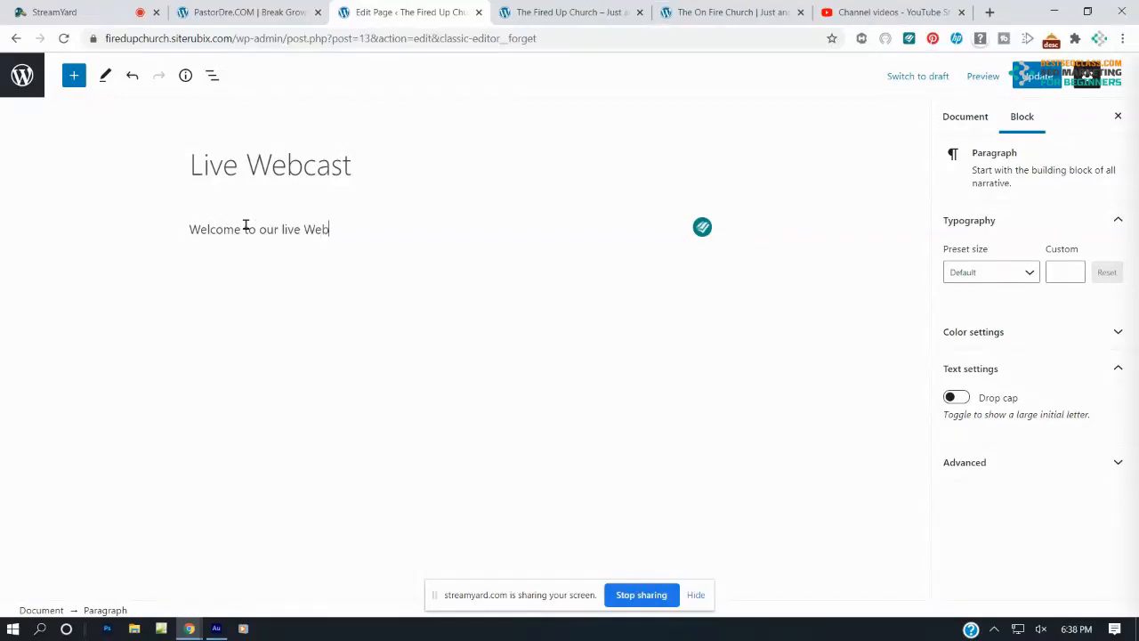
{"action": "key", "text": "BackSpace"}
{"action": "key", "text": "BackSpace"}
{"action": "key", "text": "BackSpace"}
{"action": "type", "text": "ast. The ties of"}
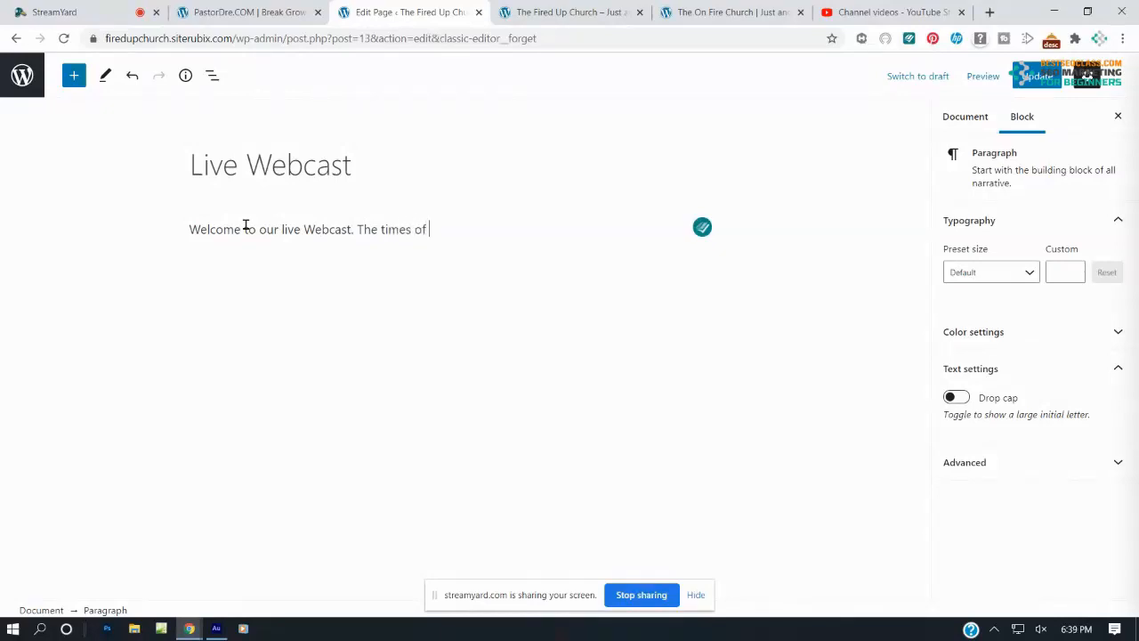
{"action": "type", "text": "es are 9:00am"}
{"action": "key", "text": "BackSpace"}
{"action": "key", "text": "BackSpace"}
{"action": "key", "text": "BackSpace"}
{"action": "key", "text": "BackSpace"}
{"action": "key", "text": "BackSpace"}
{"action": "key", "text": "BackSpace"}
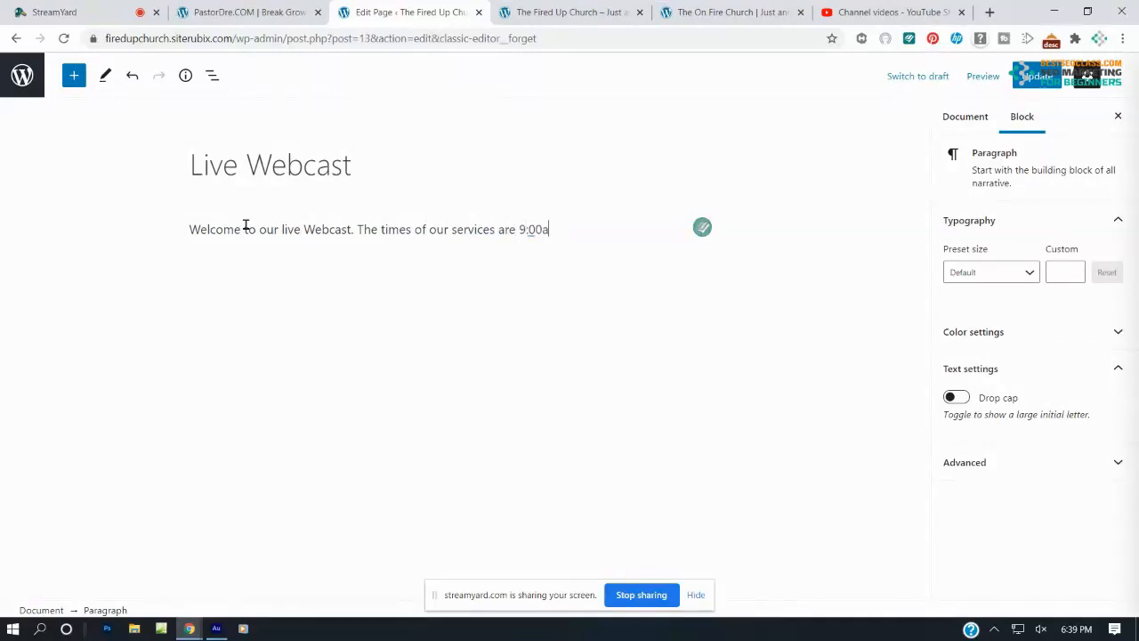
{"action": "type", "text": "Sunday M"}
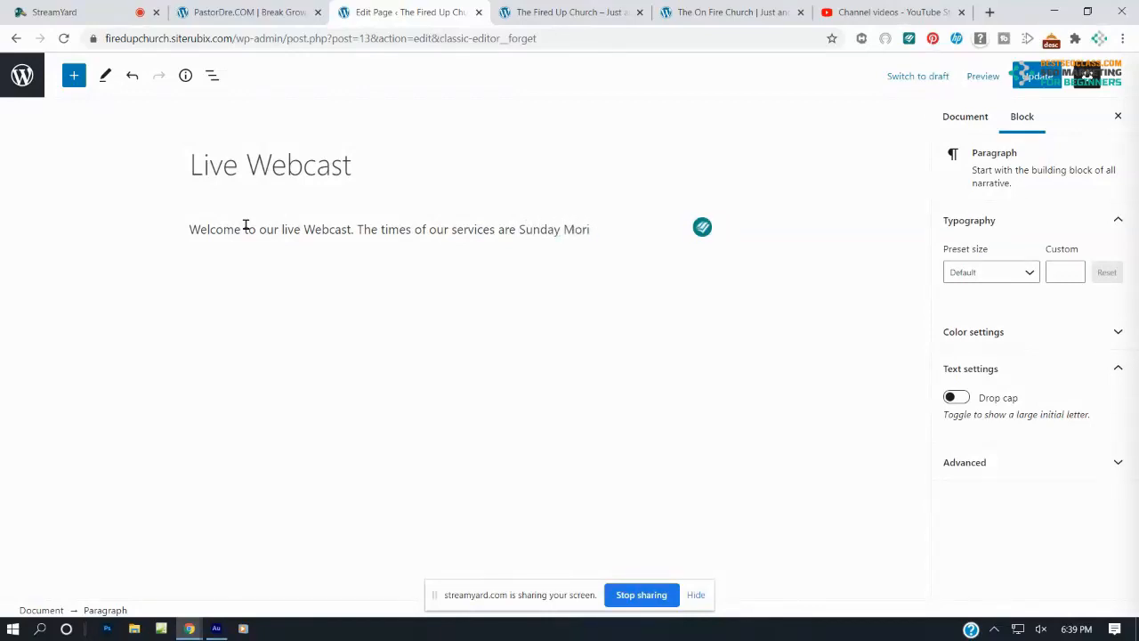
{"action": "type", "text": "orning at 9:00am"}
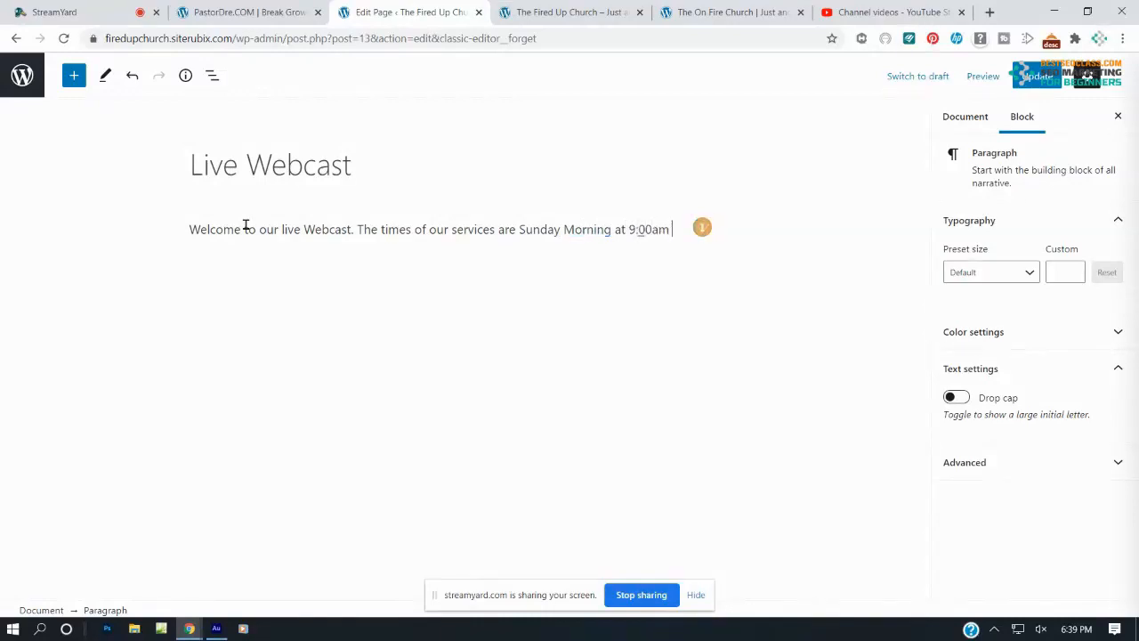
{"action": "type", "text": " and Thursday Nights at 7:30pm"}
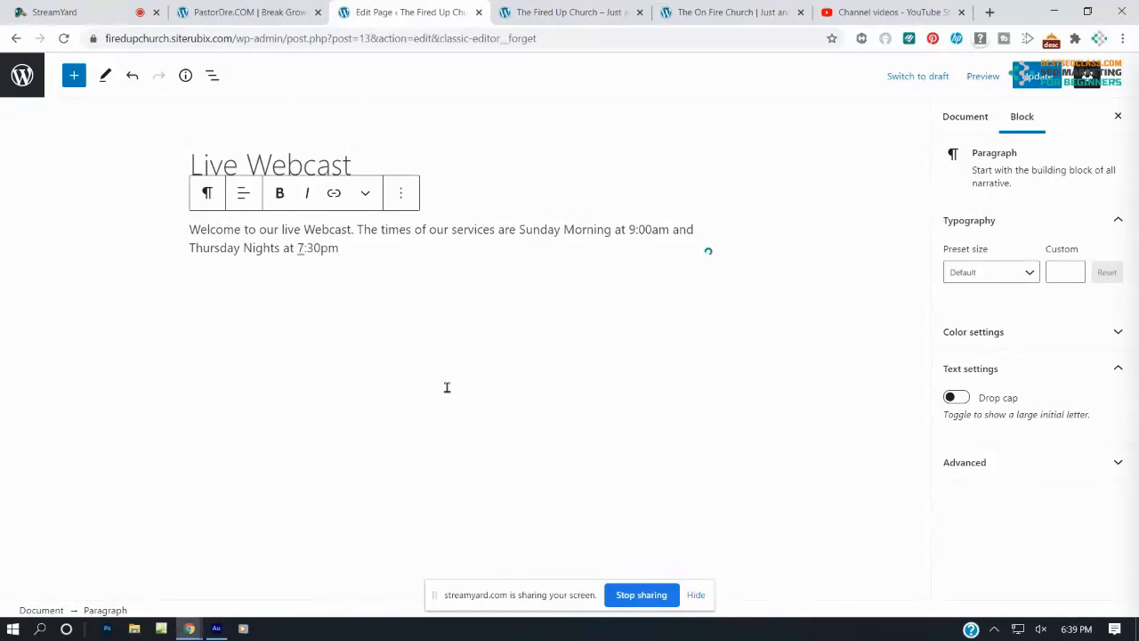
- Split the Sunday and Thursday Nights 7:30pm times onto separate lines and try converting them to a list
{"action": "left_click", "coordinate": [520, 230]}
{"action": "key", "text": "Return"}
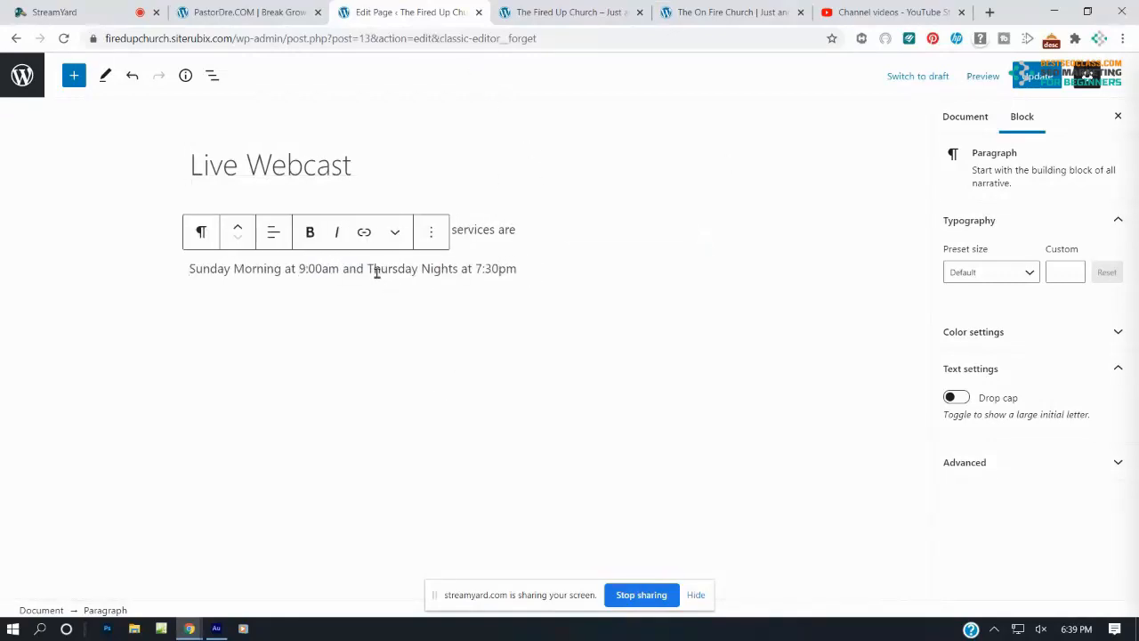
{"action": "left_click", "coordinate": [369, 269]}
{"action": "key", "text": "Return"}
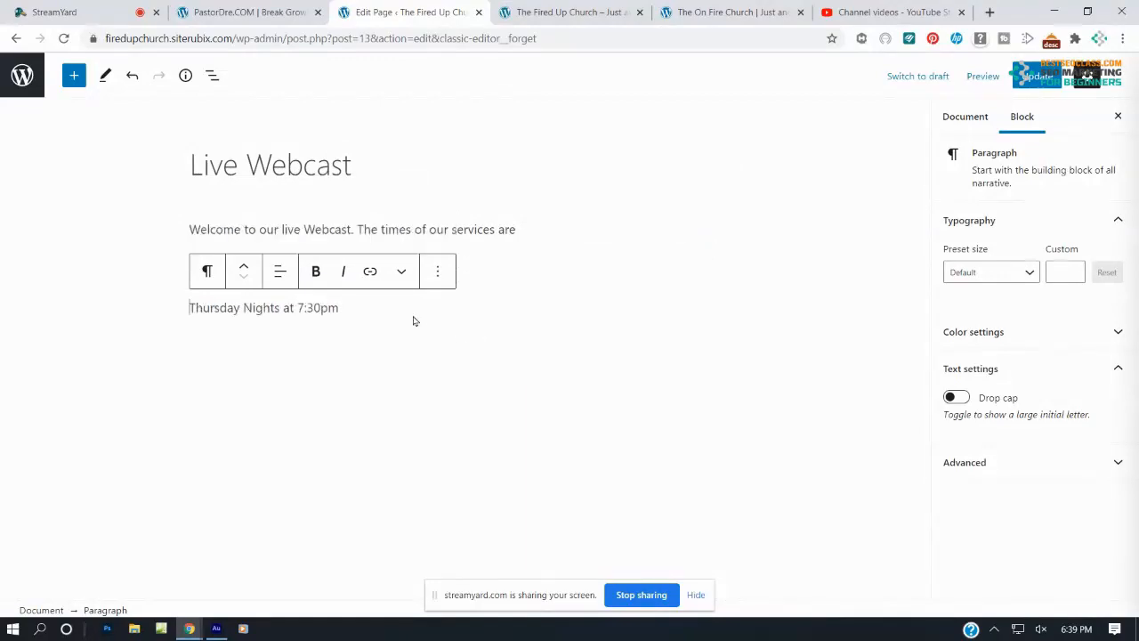
{"action": "left_click", "coordinate": [365, 304]}
{"action": "left_click_drag", "start_coordinate": [360, 307], "coordinate": [189, 227]}
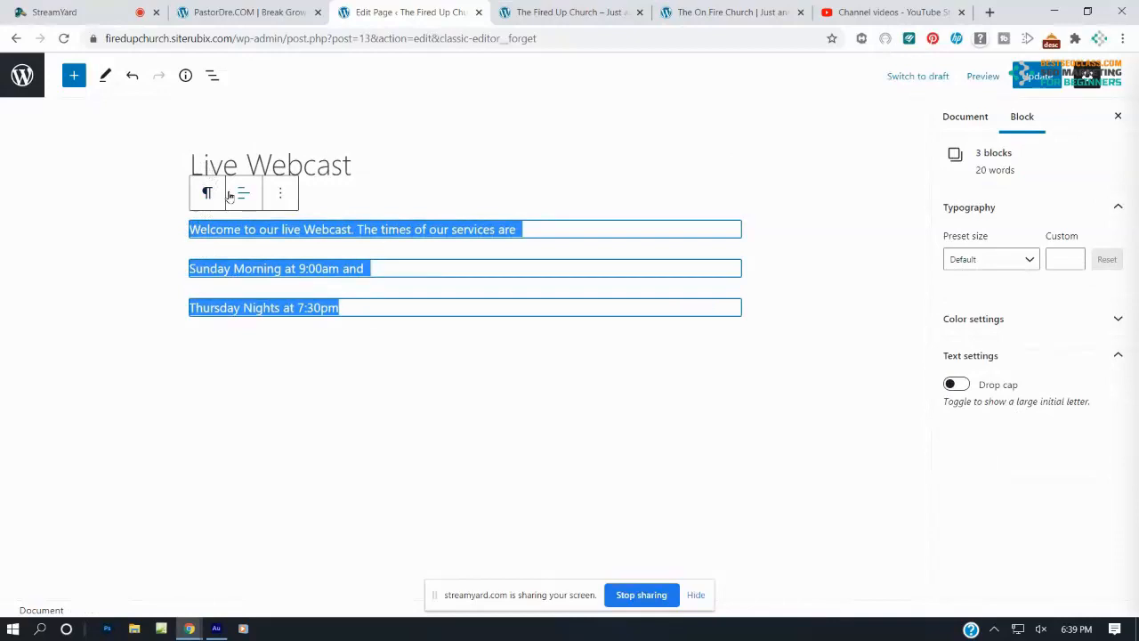
{"action": "left_click", "coordinate": [207, 192]}
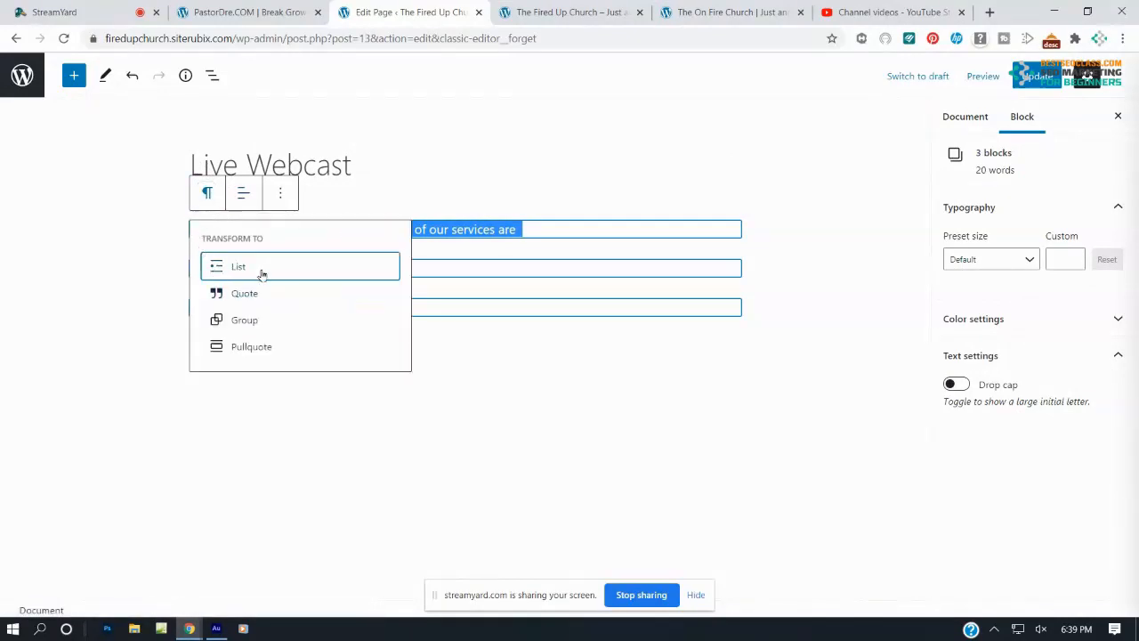
{"action": "left_click", "coordinate": [374, 203]}
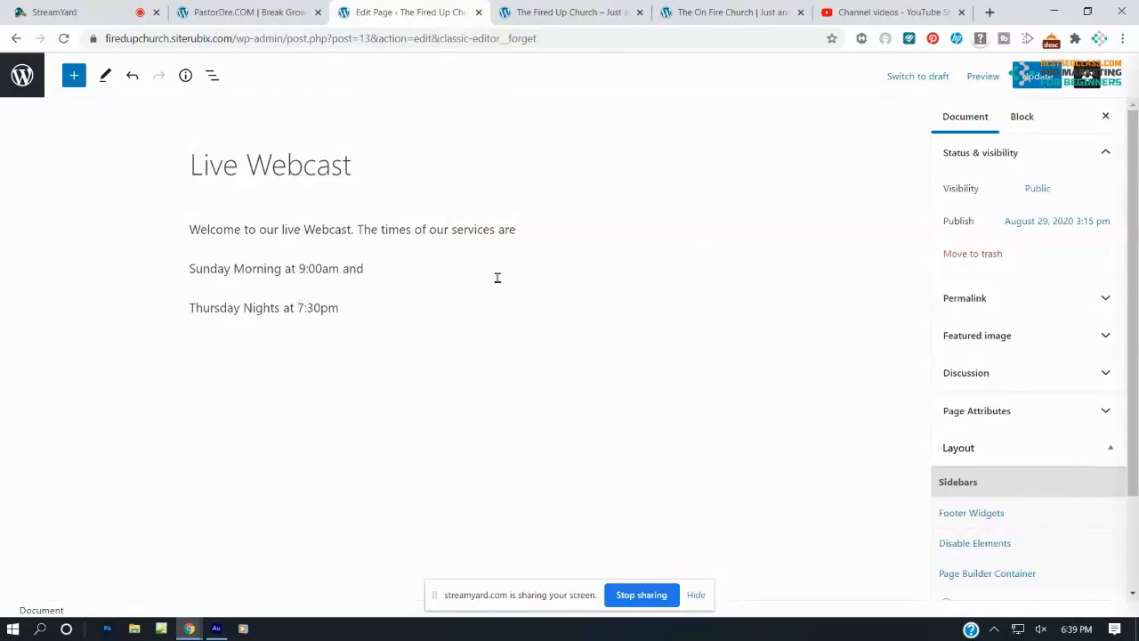
- Rejoin the service-time lines into the single welcome paragraph
{"action": "left_click", "coordinate": [372, 269]}
{"action": "key", "text": "BackSpace"}
{"action": "key", "text": "BackSpace"}
{"action": "key", "text": "BackSpace"}
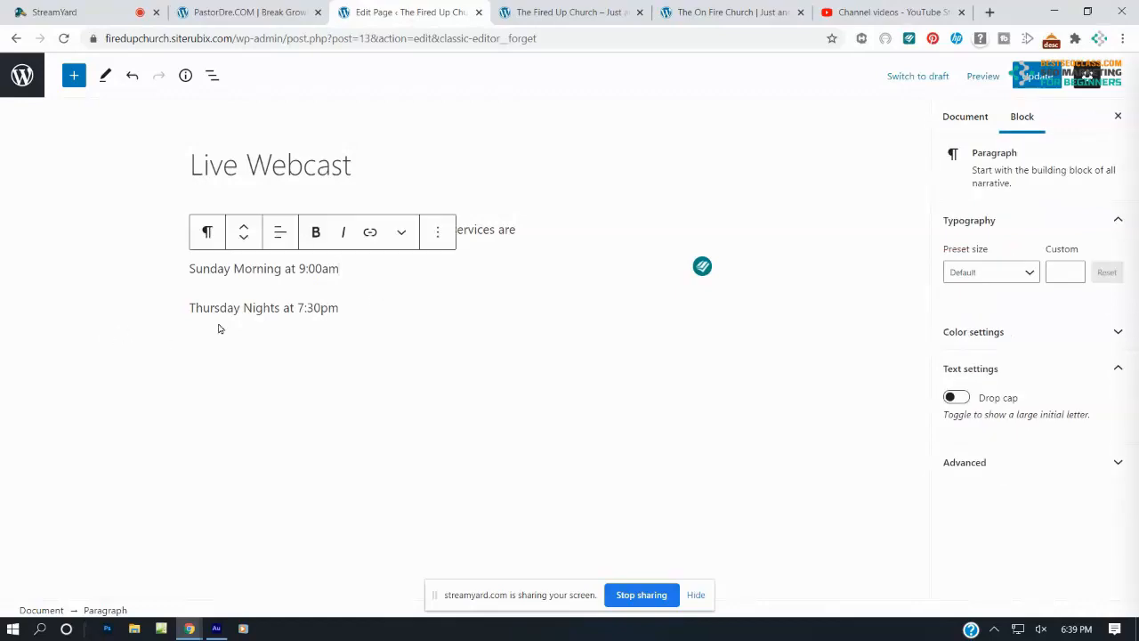
{"action": "left_click", "coordinate": [346, 309]}
{"action": "left_click", "coordinate": [410, 326]}
{"action": "left_click", "coordinate": [371, 273]}
{"action": "key", "text": "Delete"}
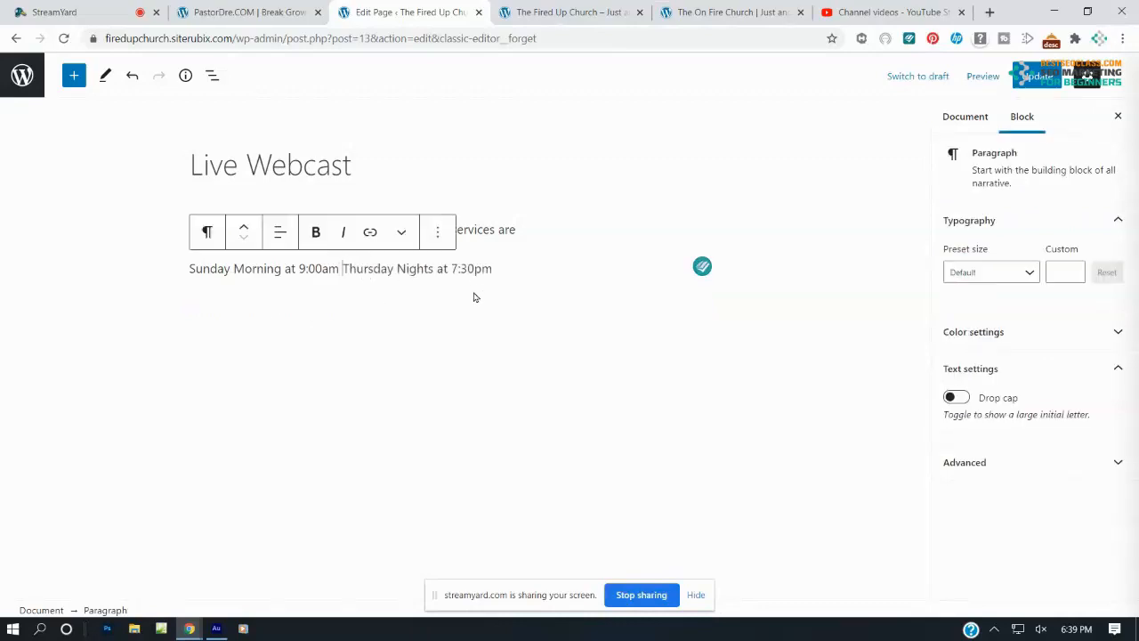
{"action": "left_click", "coordinate": [520, 230]}
{"action": "key", "text": "Delete"}
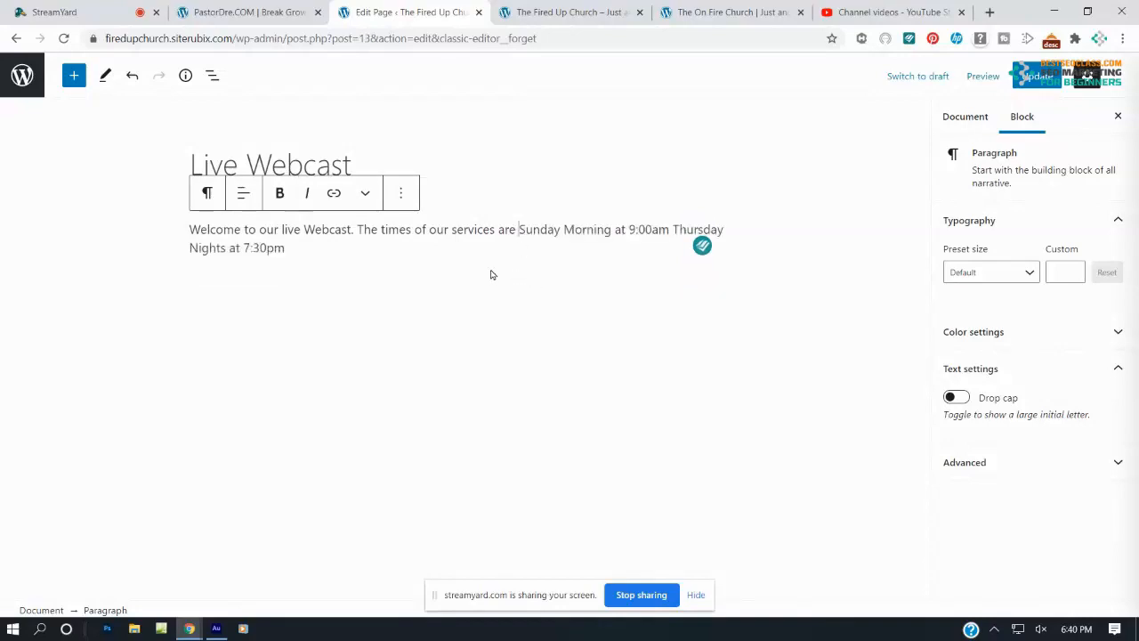
- Make the welcome paragraph bold and centred, put service times on a new line, and update
{"action": "left_click_drag", "start_coordinate": [300, 249], "coordinate": [187, 229]}
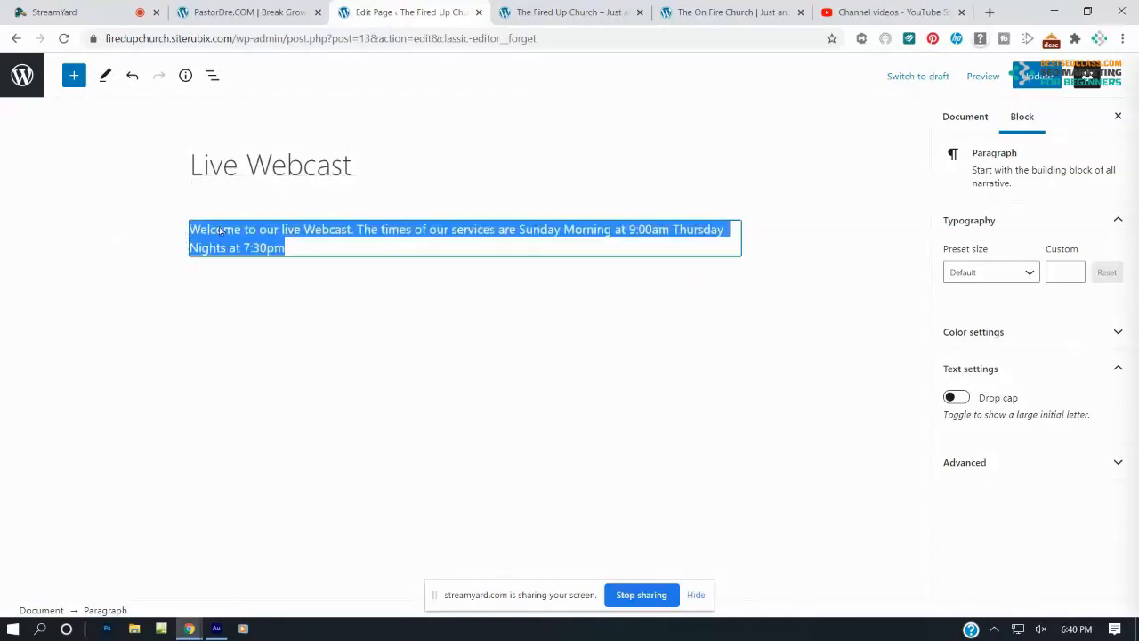
{"action": "left_click", "coordinate": [279, 192]}
{"action": "left_click", "coordinate": [251, 195]}
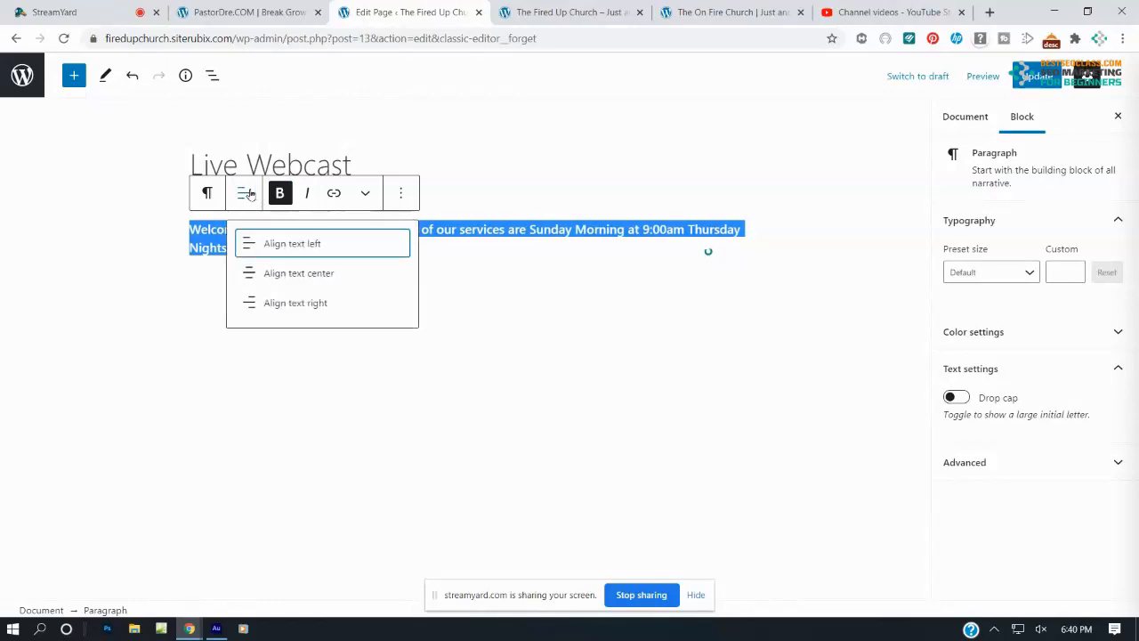
{"action": "left_click", "coordinate": [279, 275]}
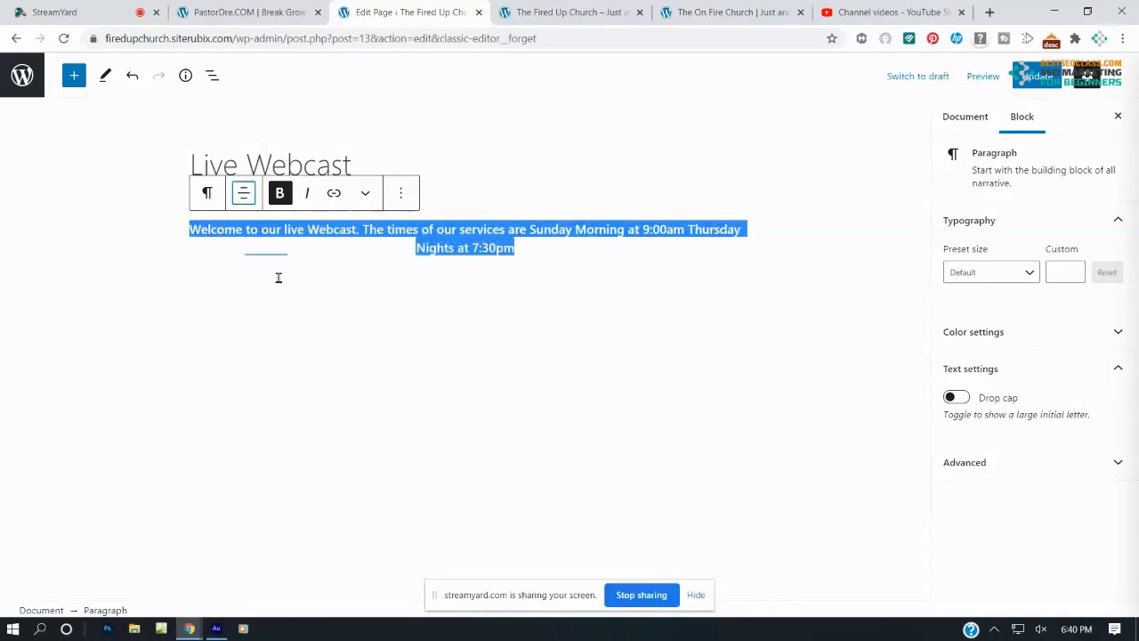
{"action": "left_click", "coordinate": [555, 354]}
{"action": "triple_click", "coordinate": [531, 231]}
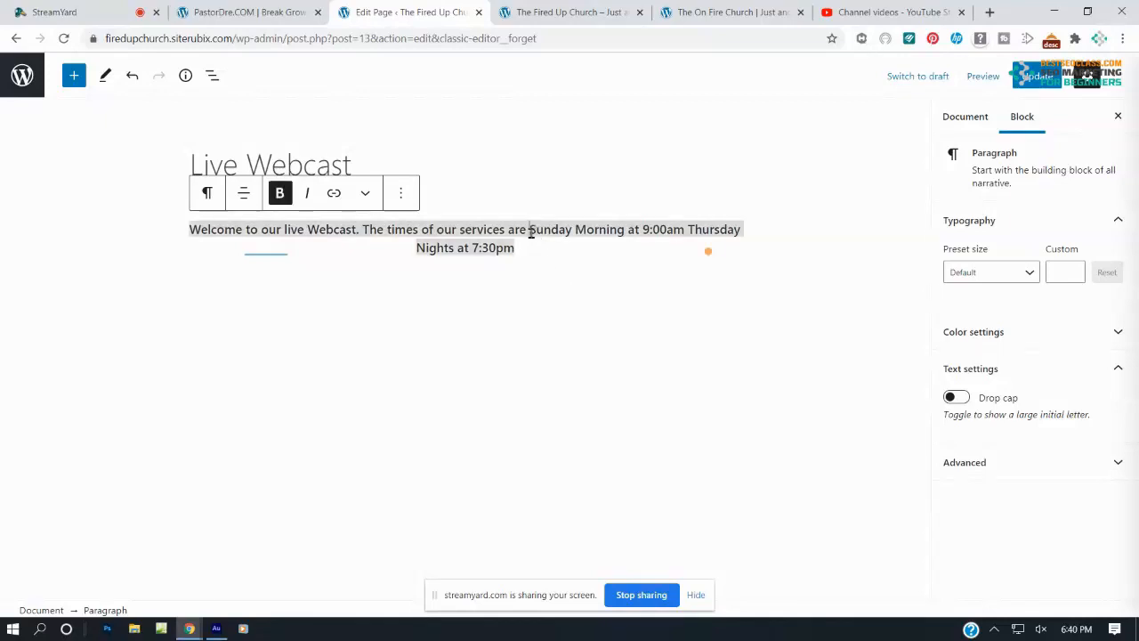
{"action": "left_click", "coordinate": [530, 232]}
{"action": "key", "text": "Return"}
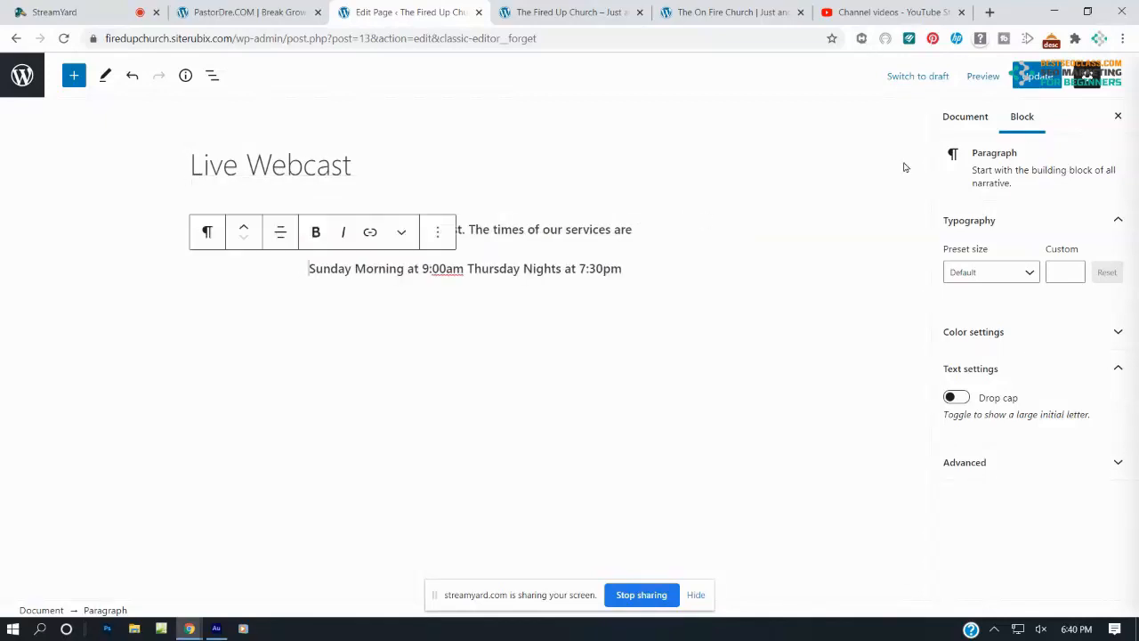
{"action": "left_click", "coordinate": [1035, 77]}
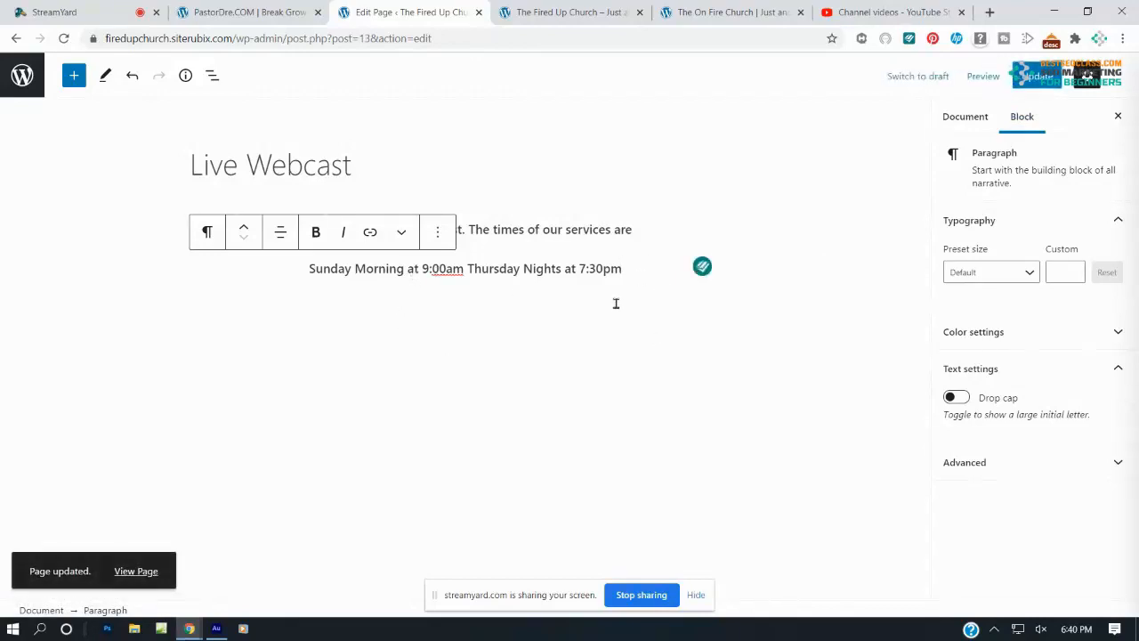
- Insert a YouTube embed block found by searching 'vi' in the block inserter
{"action": "left_click", "coordinate": [75, 77]}
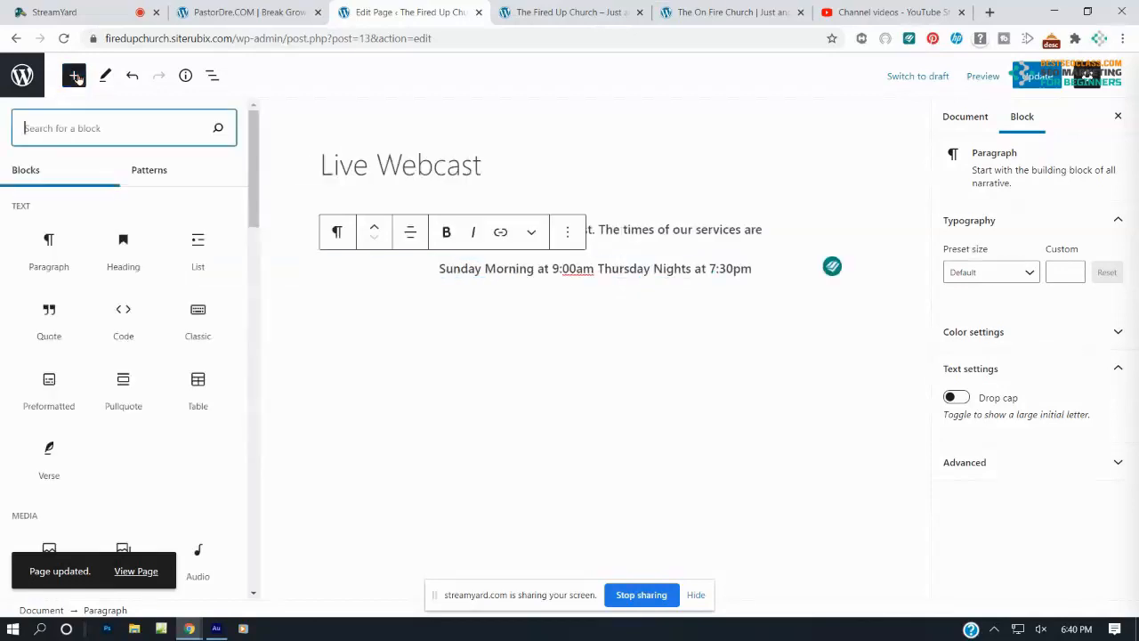
{"action": "type", "text": "vid"}
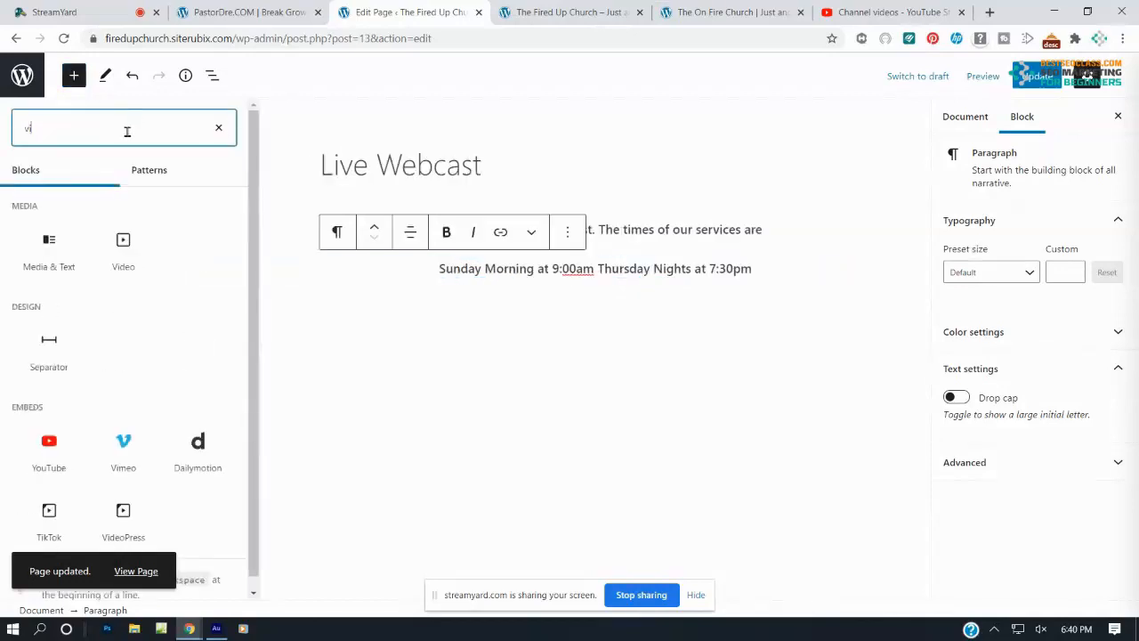
{"action": "left_click", "coordinate": [49, 445]}
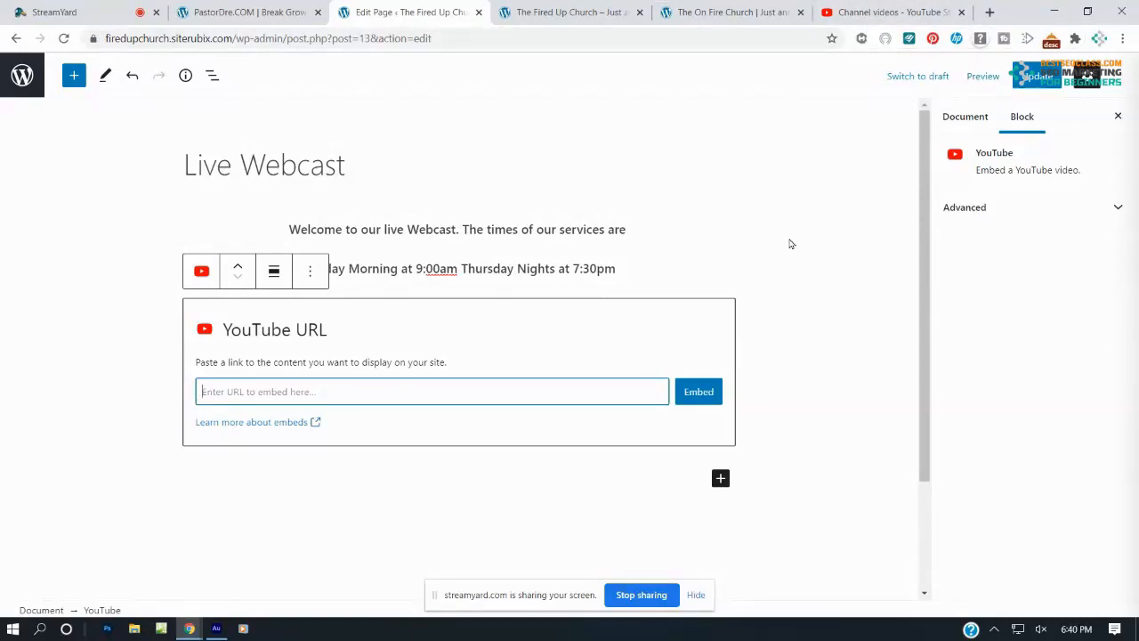
{"action": "left_click", "coordinate": [890, 12]}
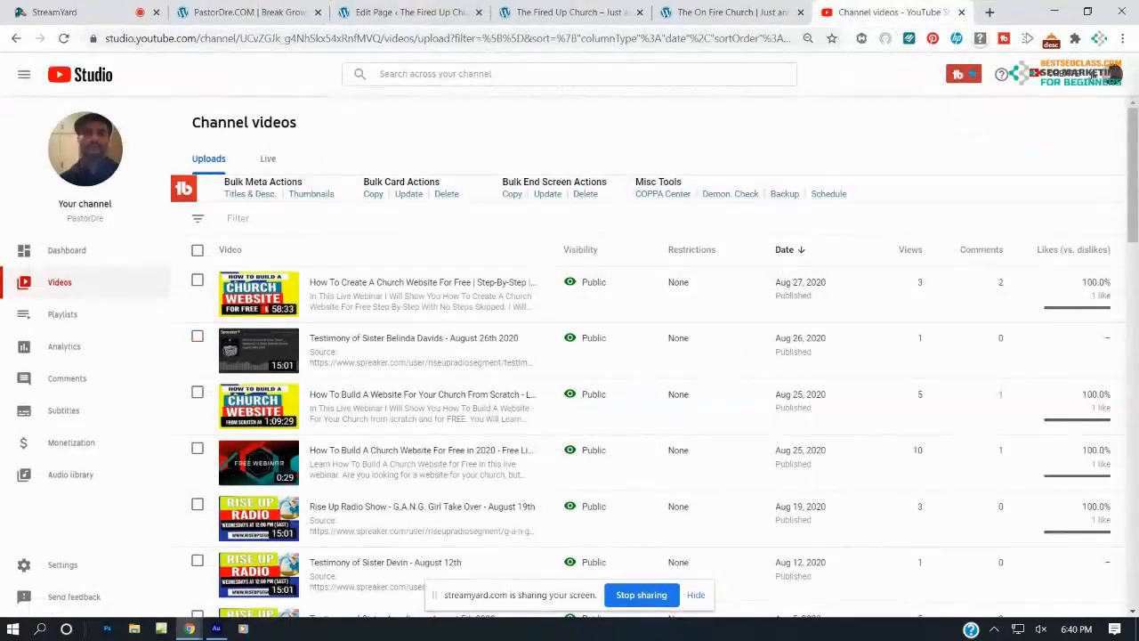
- Copy the youtu.be share link of the 'How To Build A Church Website' live stream in YouTube Studio
{"action": "left_click", "coordinate": [1114, 75]}
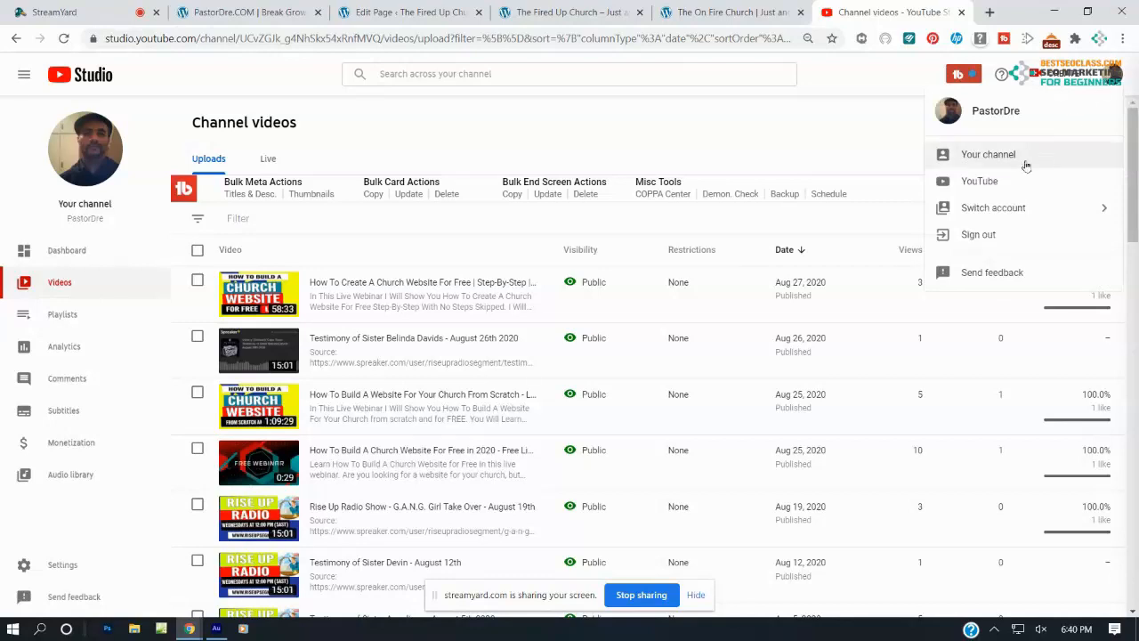
{"action": "left_click", "coordinate": [989, 154]}
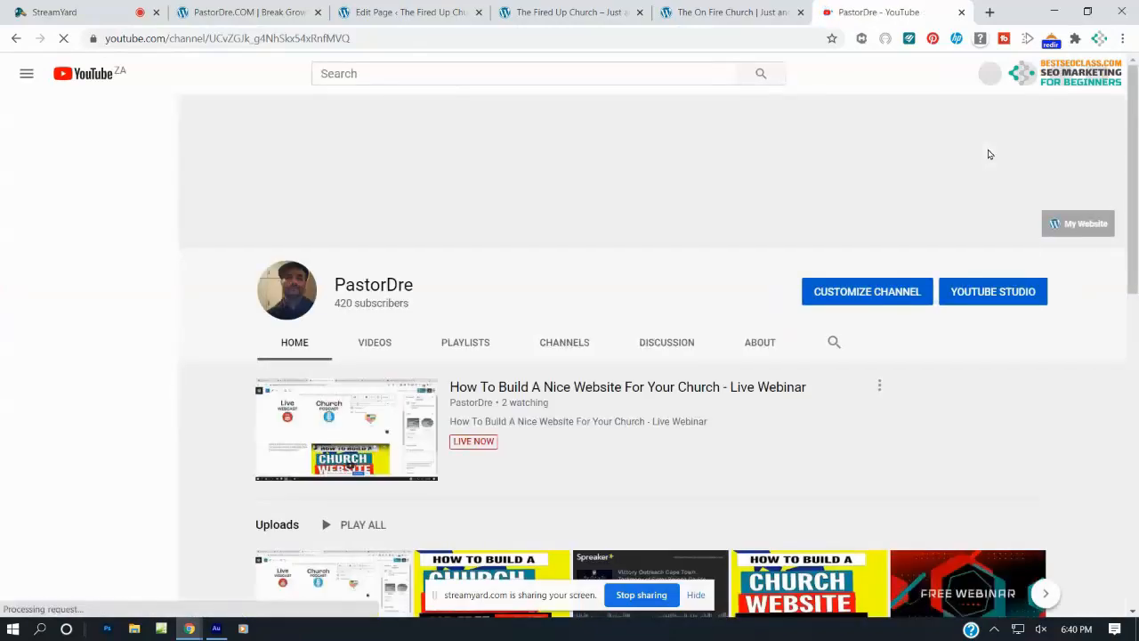
{"action": "left_click", "coordinate": [1001, 295]}
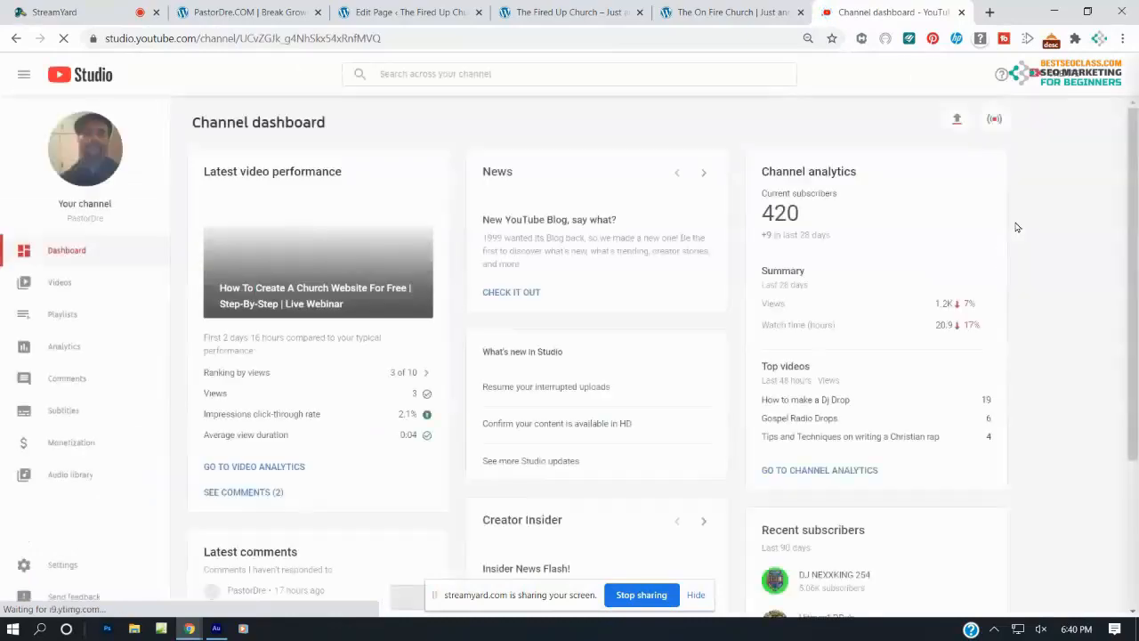
{"action": "left_click", "coordinate": [996, 120]}
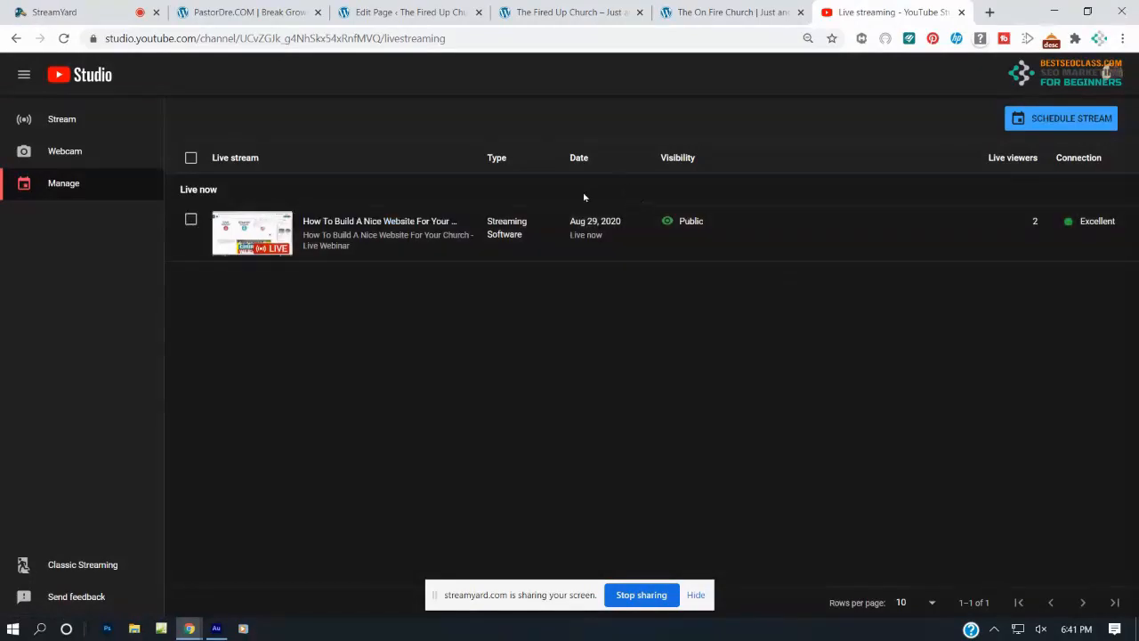
{"action": "left_click", "coordinate": [50, 122]}
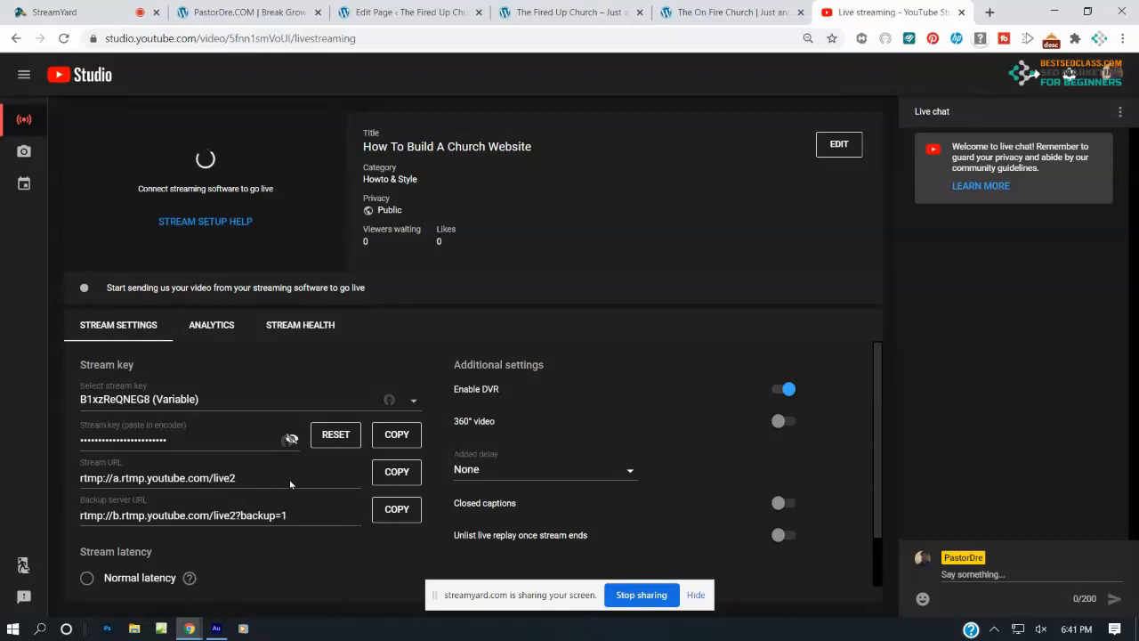
{"action": "left_click", "coordinate": [1033, 79]}
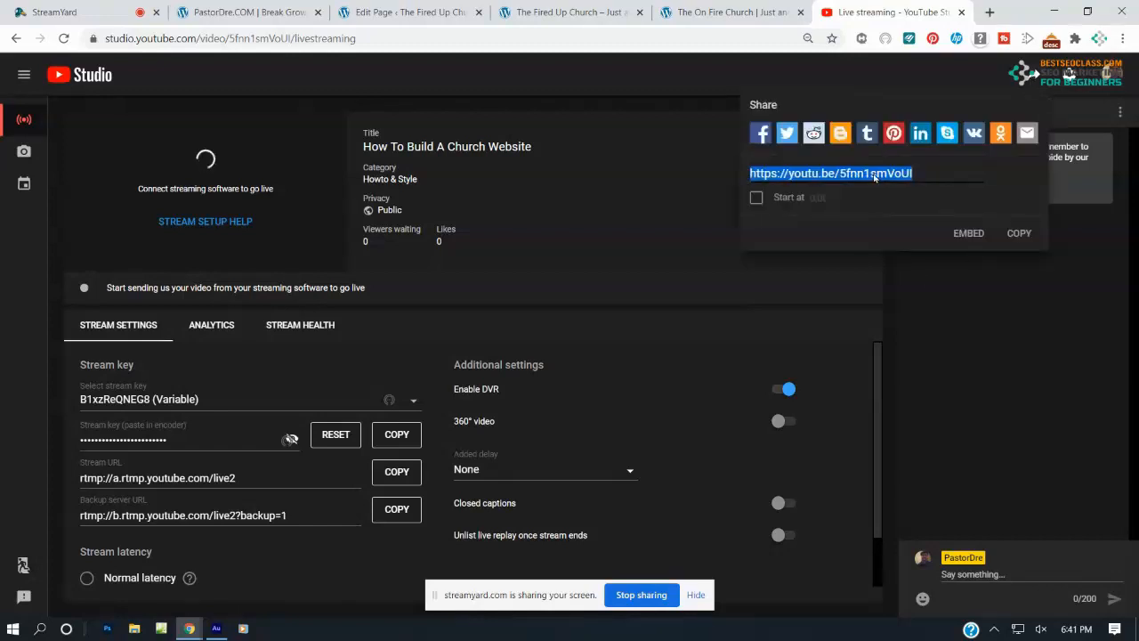
{"action": "left_click", "coordinate": [1013, 233]}
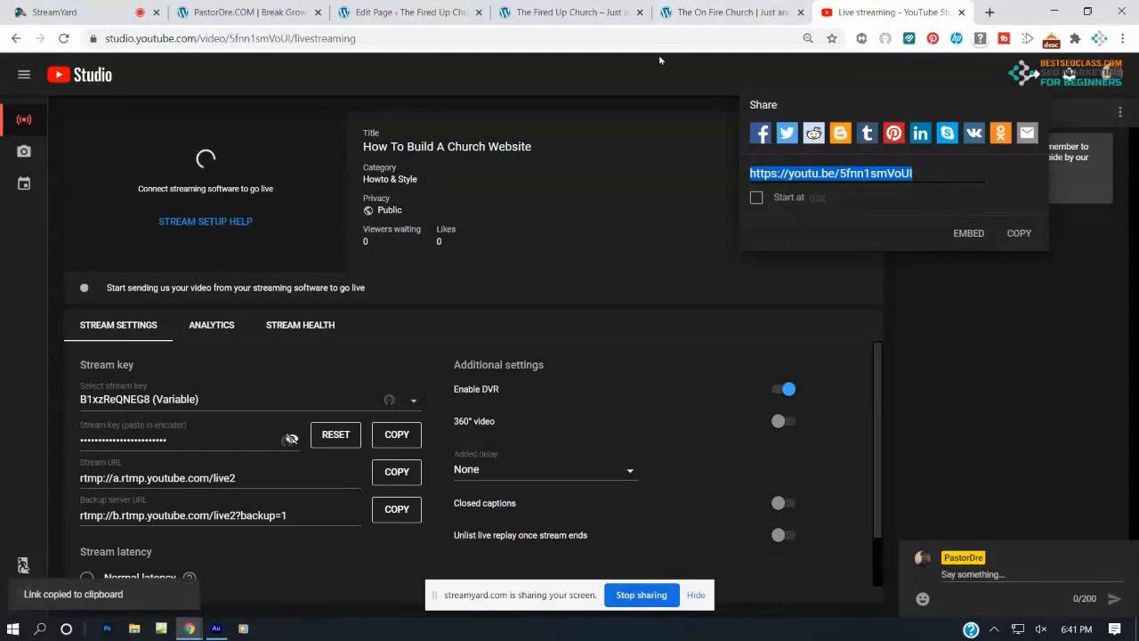
{"action": "left_click", "coordinate": [450, 11]}
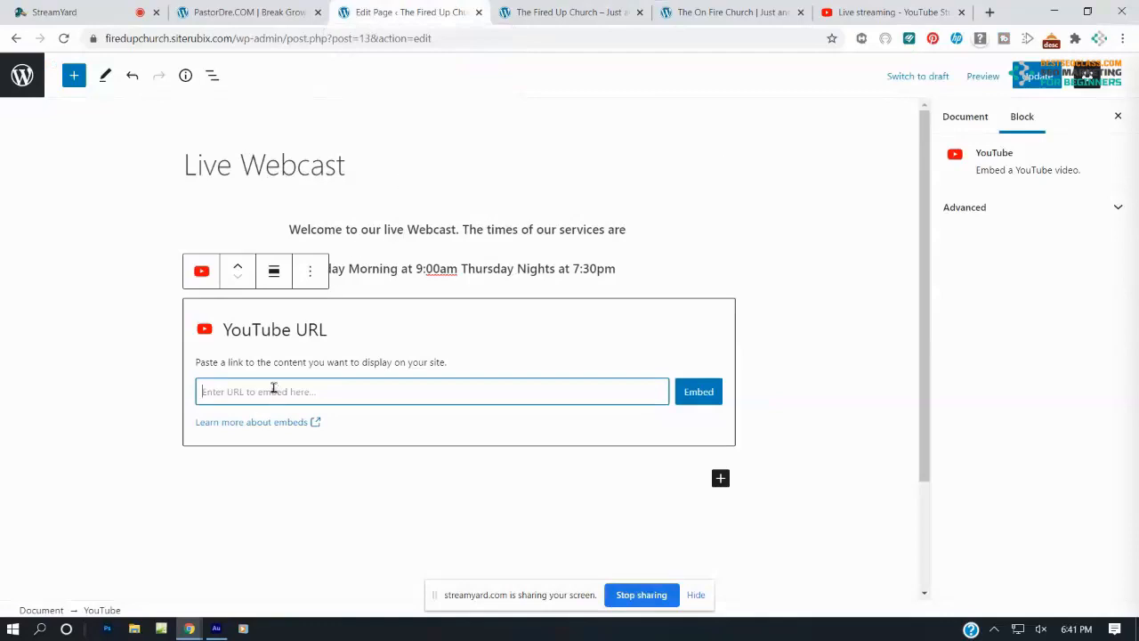
- Paste the youtu.be link into the YouTube block, embed it, and update the page
{"action": "key", "text": "ctrl+v"}
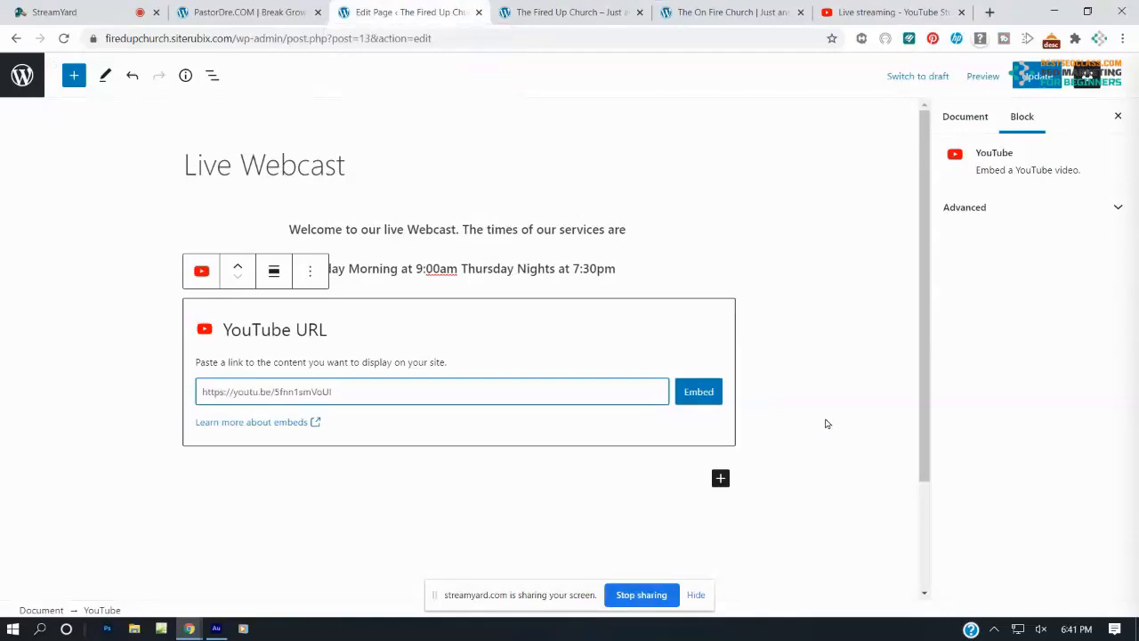
{"action": "left_click", "coordinate": [695, 395]}
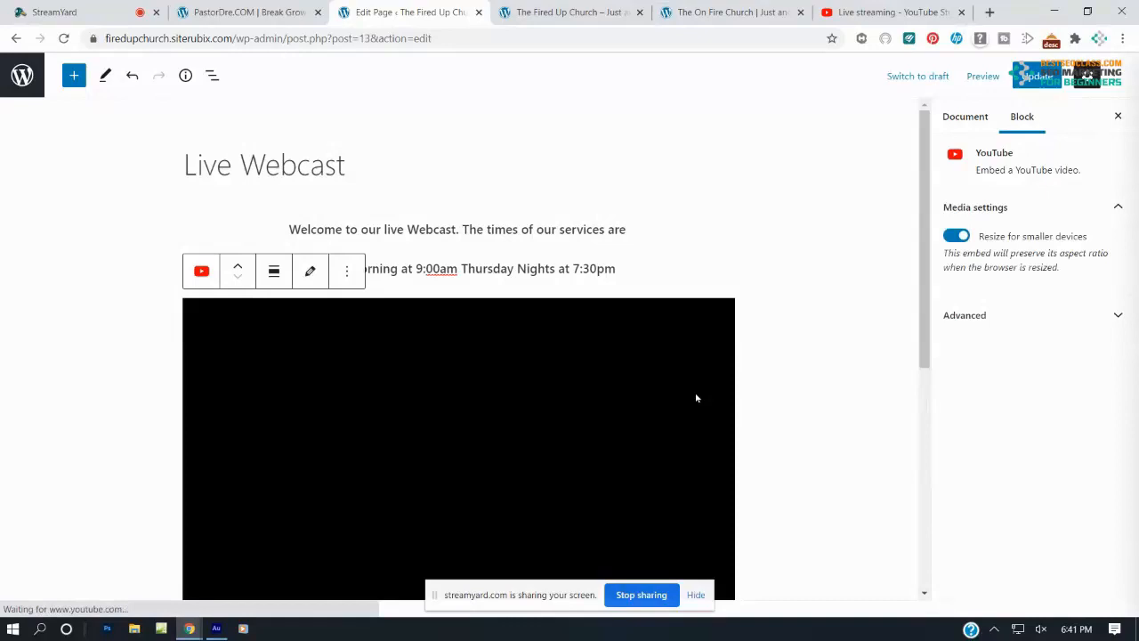
{"action": "scroll", "coordinate": [776, 275], "scroll_direction": "down", "scroll_amount": 1}
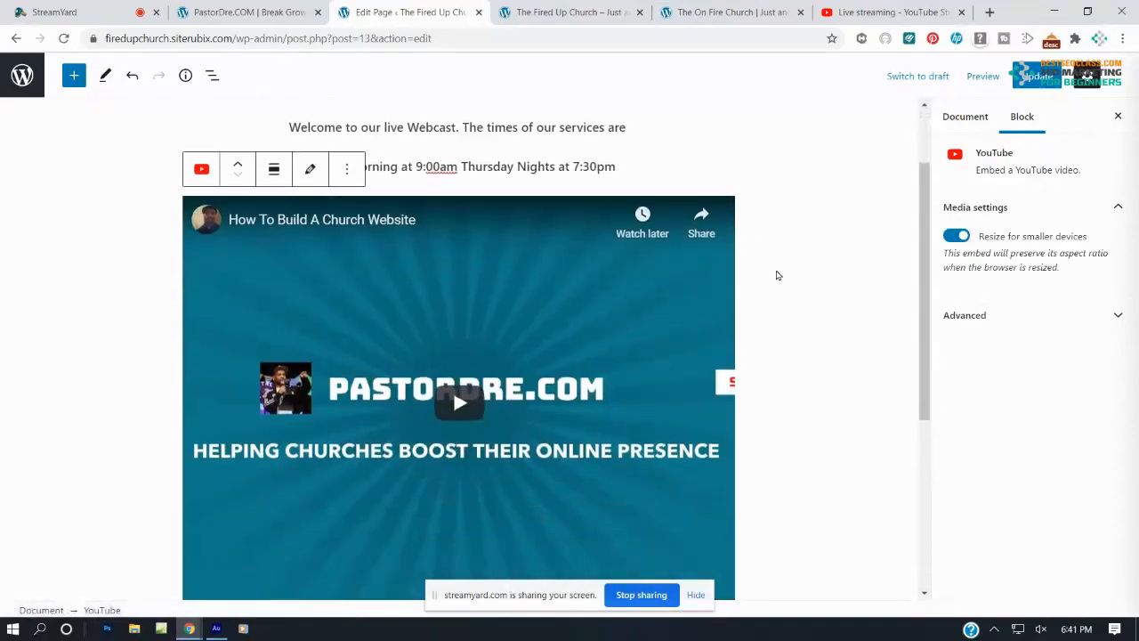
{"action": "scroll", "coordinate": [776, 275], "scroll_direction": "down", "scroll_amount": 3}
{"action": "scroll", "coordinate": [776, 275], "scroll_direction": "up", "scroll_amount": 3}
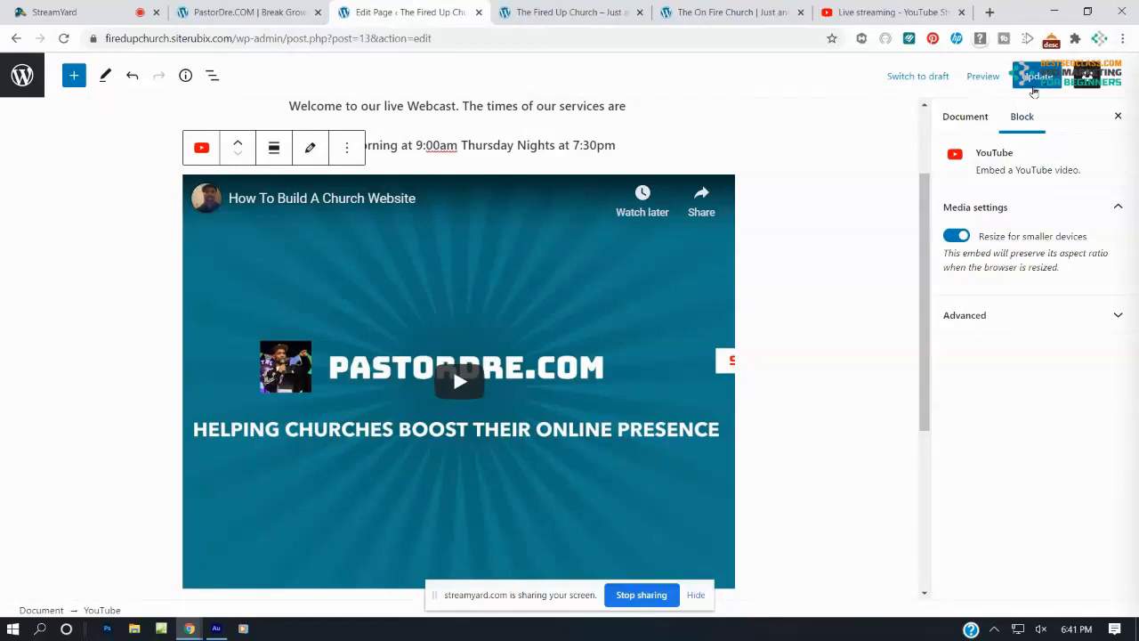
{"action": "left_click", "coordinate": [1033, 78]}
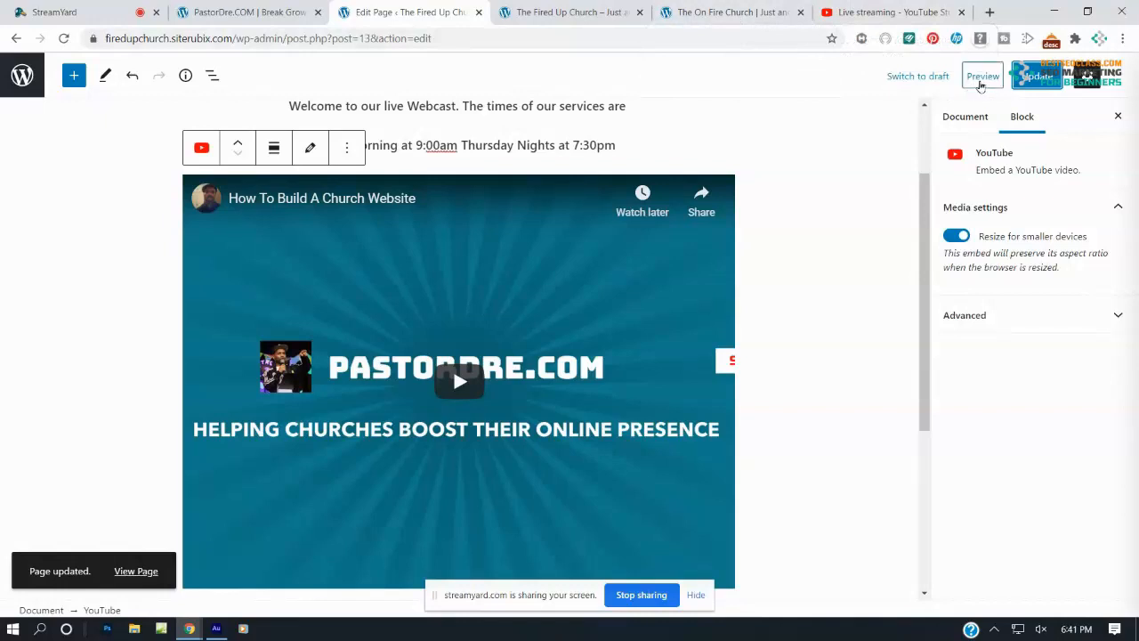
- Open the public Live Webcast page and play the embedded stream to test it
{"action": "left_click", "coordinate": [592, 11]}
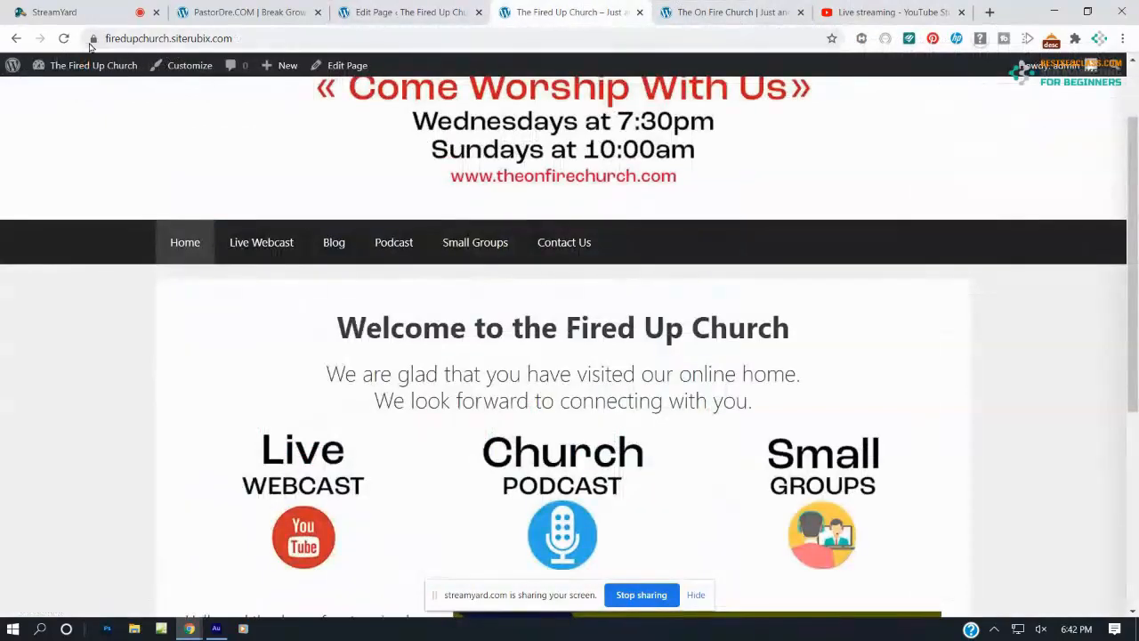
{"action": "left_click", "coordinate": [279, 244]}
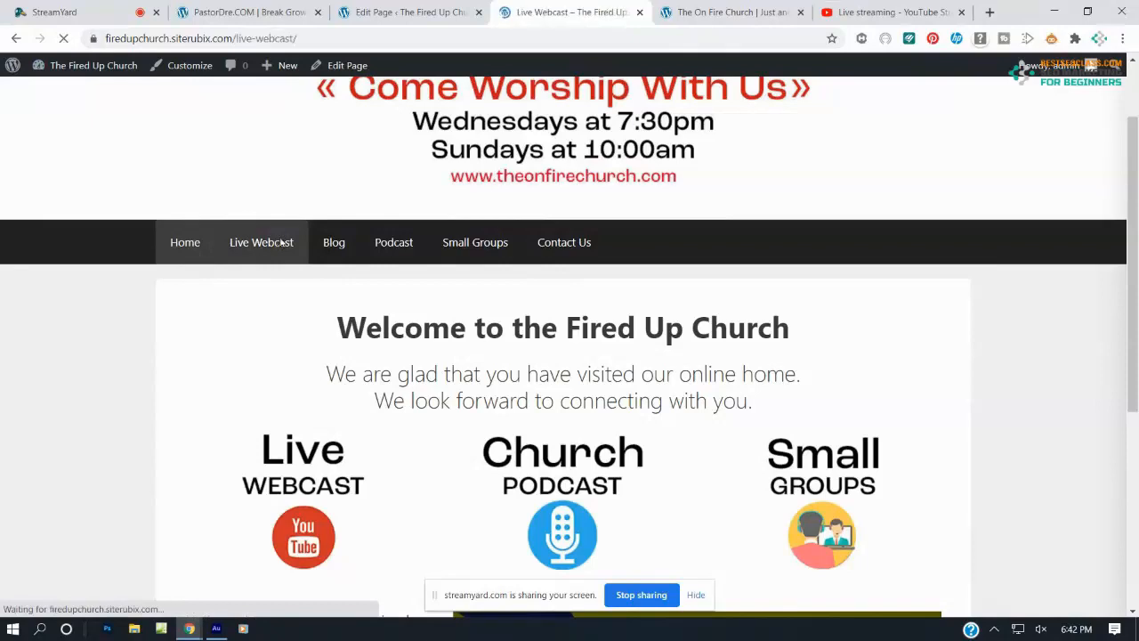
{"action": "scroll", "coordinate": [441, 257], "scroll_direction": "down", "scroll_amount": 5}
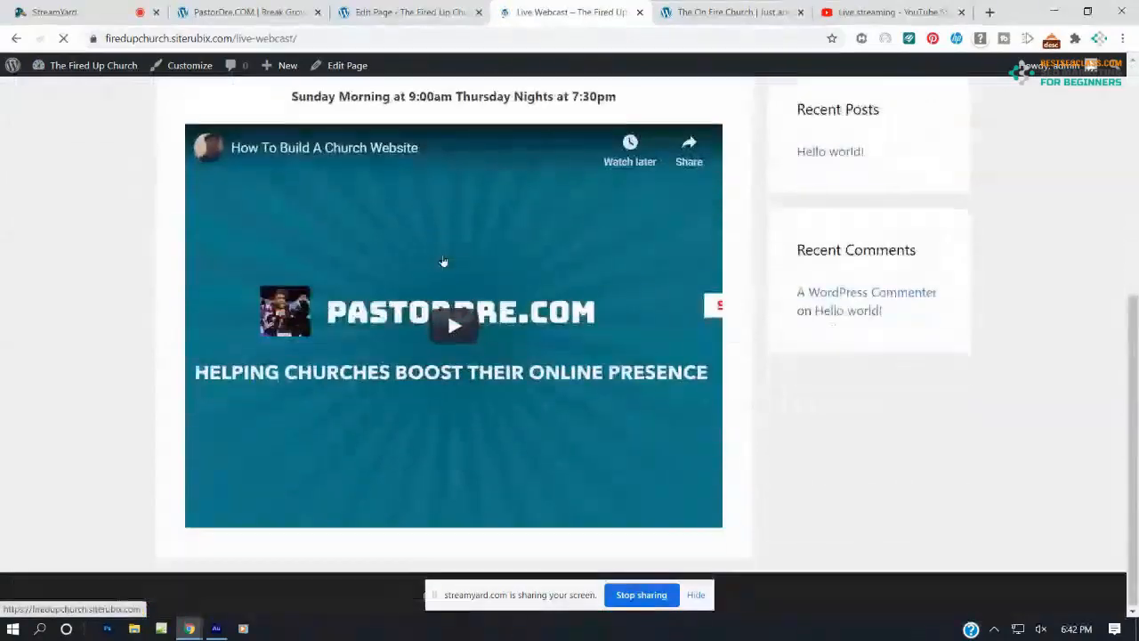
{"action": "left_click", "coordinate": [472, 348]}
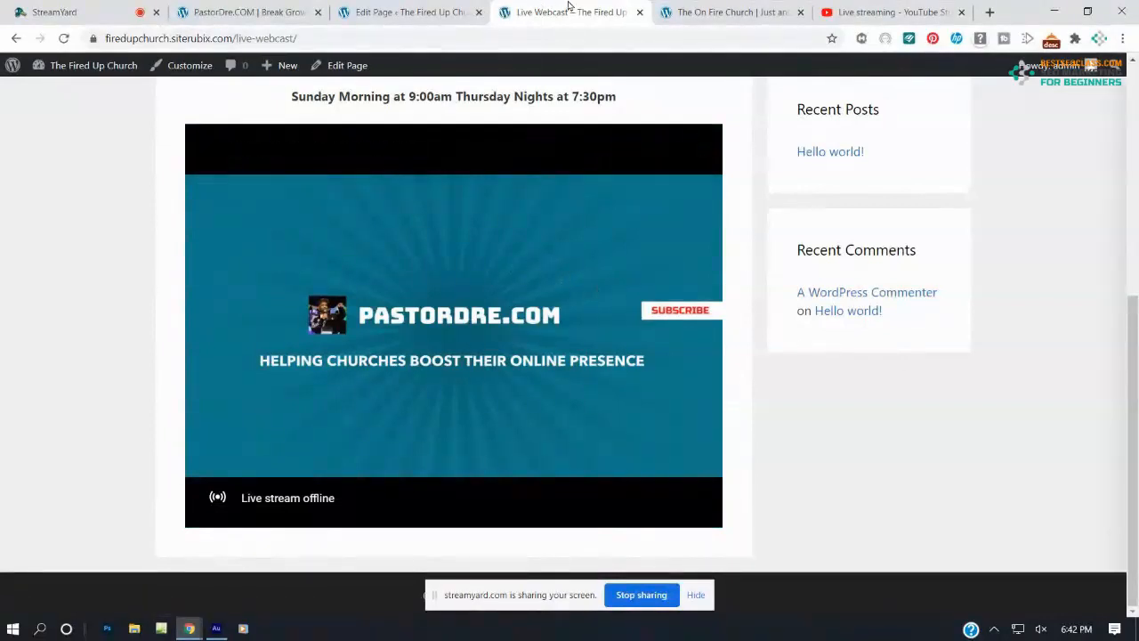
{"action": "left_click", "coordinate": [862, 9]}
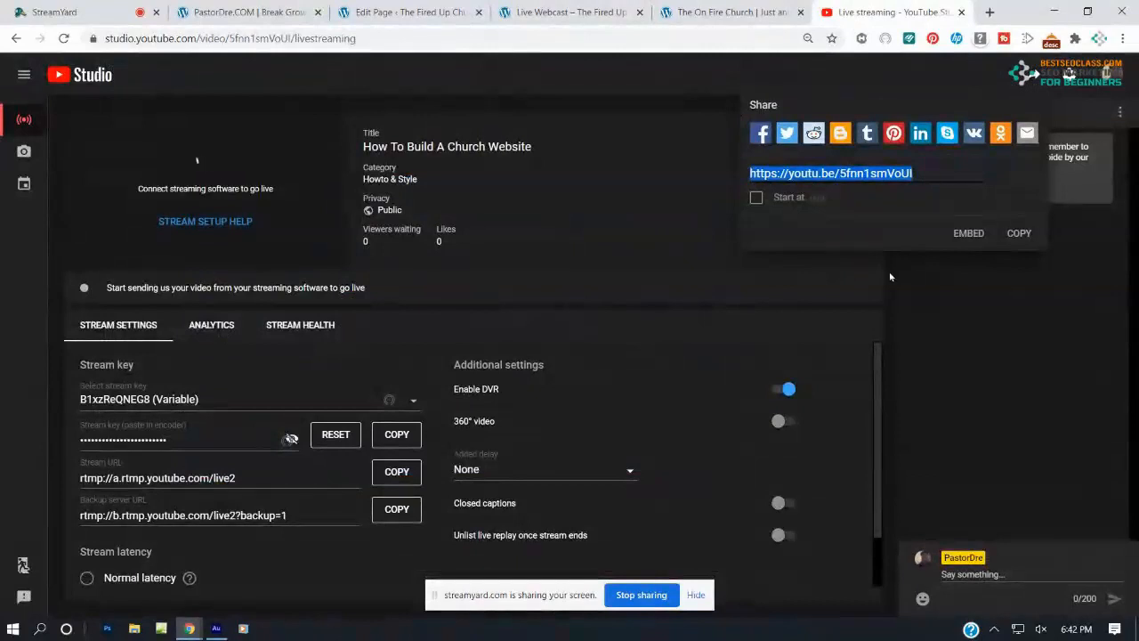
- Open the current live webinar's control room from YouTube Studio's live streams list
{"action": "left_click", "coordinate": [1031, 343]}
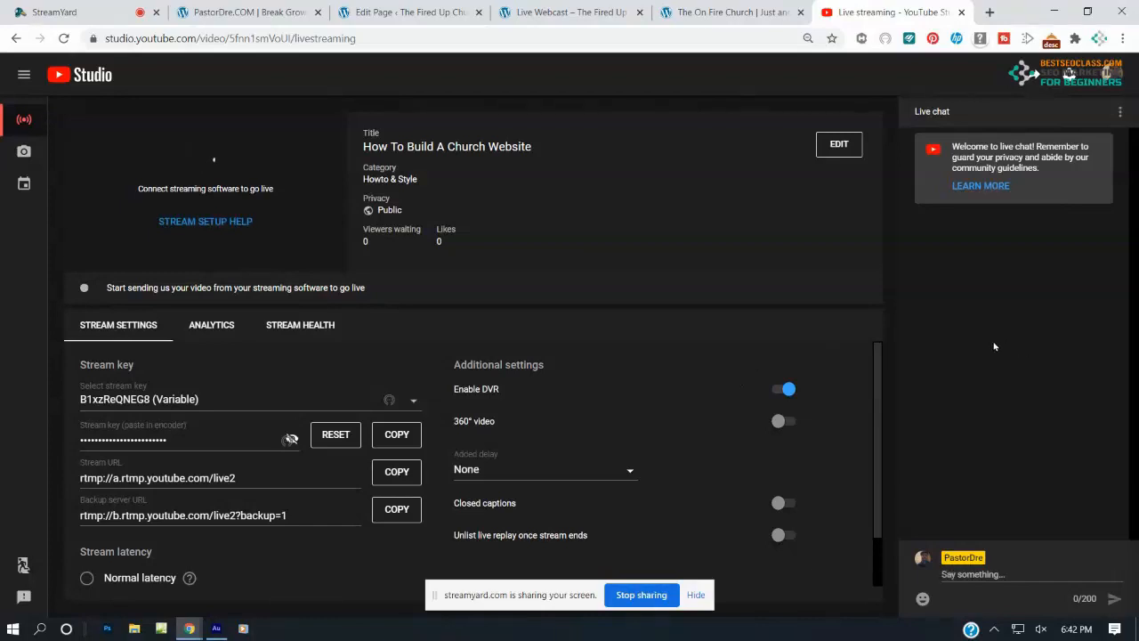
{"action": "left_click", "coordinate": [24, 151]}
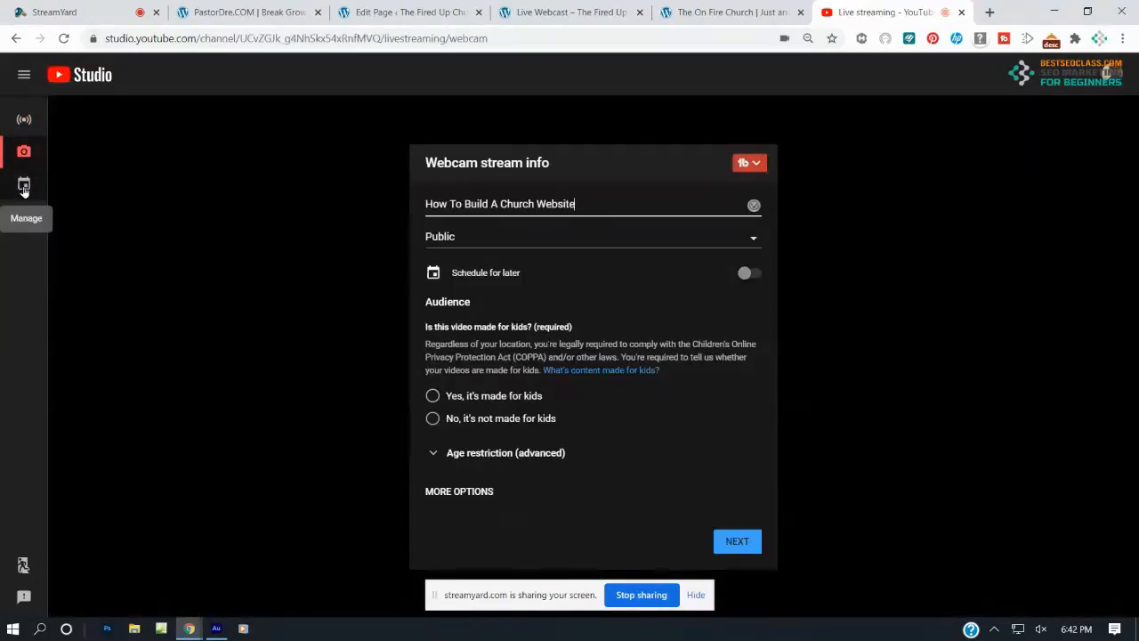
{"action": "left_click", "coordinate": [24, 187]}
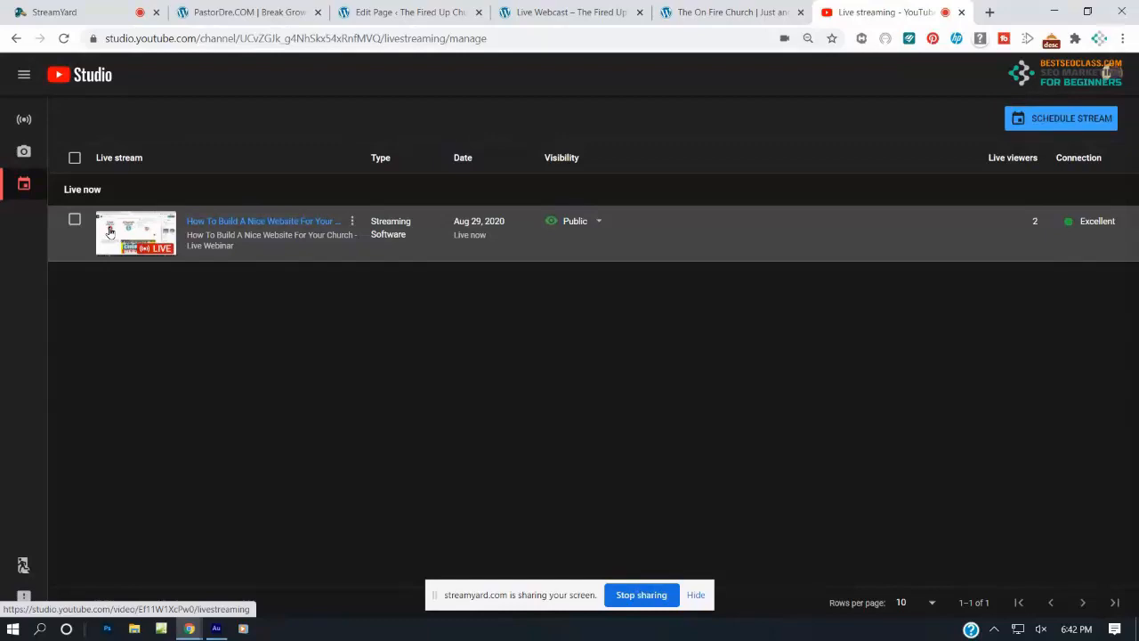
{"action": "left_click", "coordinate": [163, 229]}
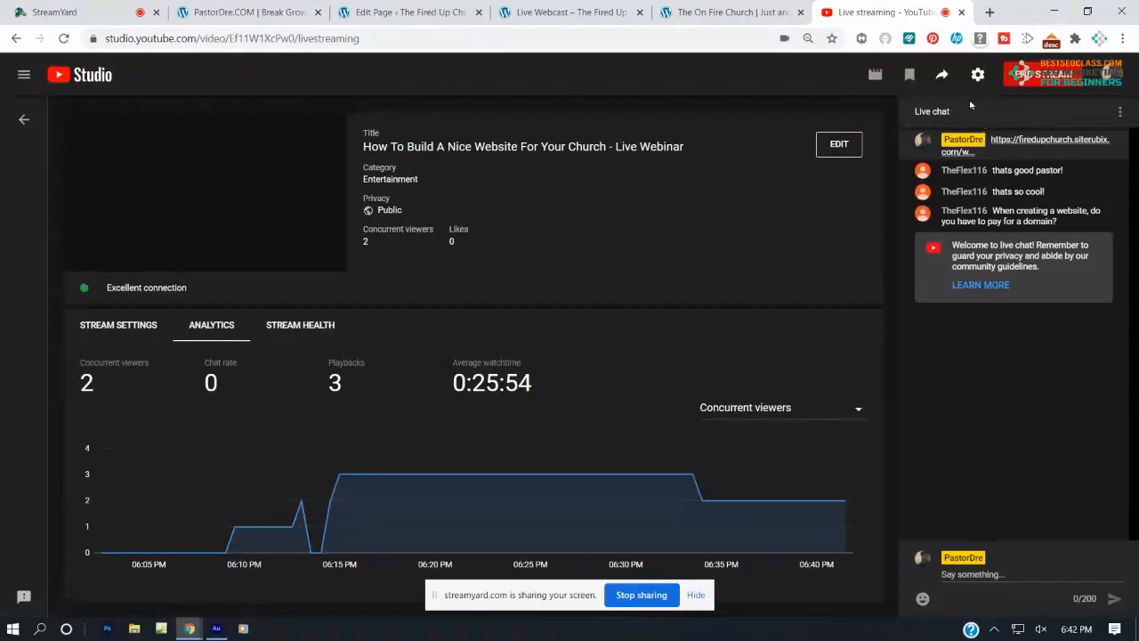
- Copy the live stream's share link and go back to the WordPress page editor
{"action": "left_click", "coordinate": [943, 79]}
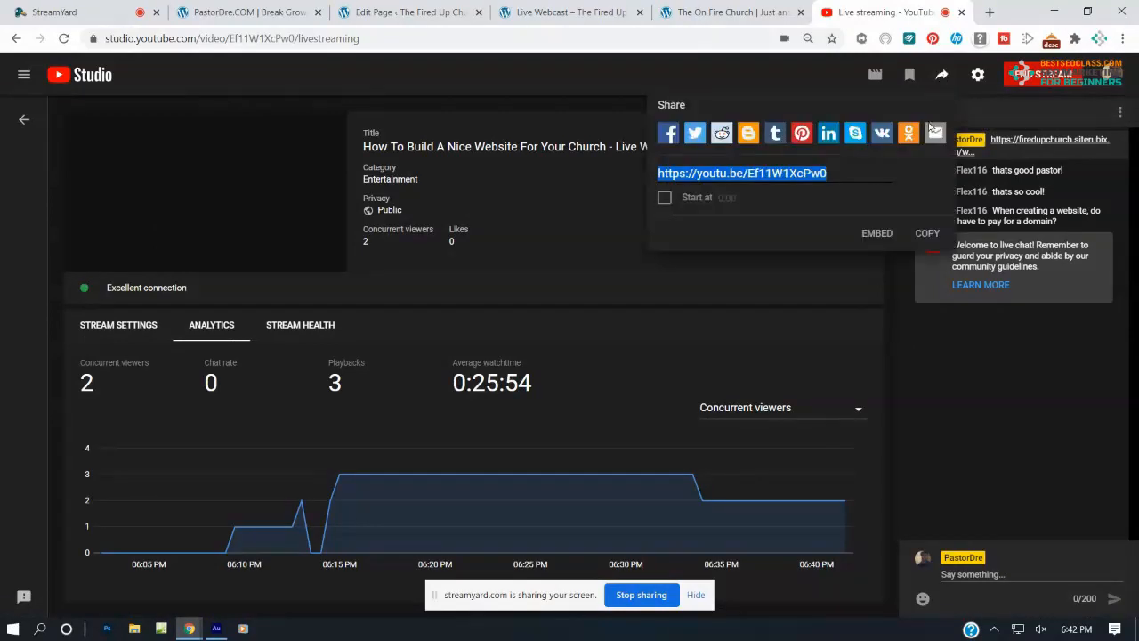
{"action": "left_click", "coordinate": [927, 233]}
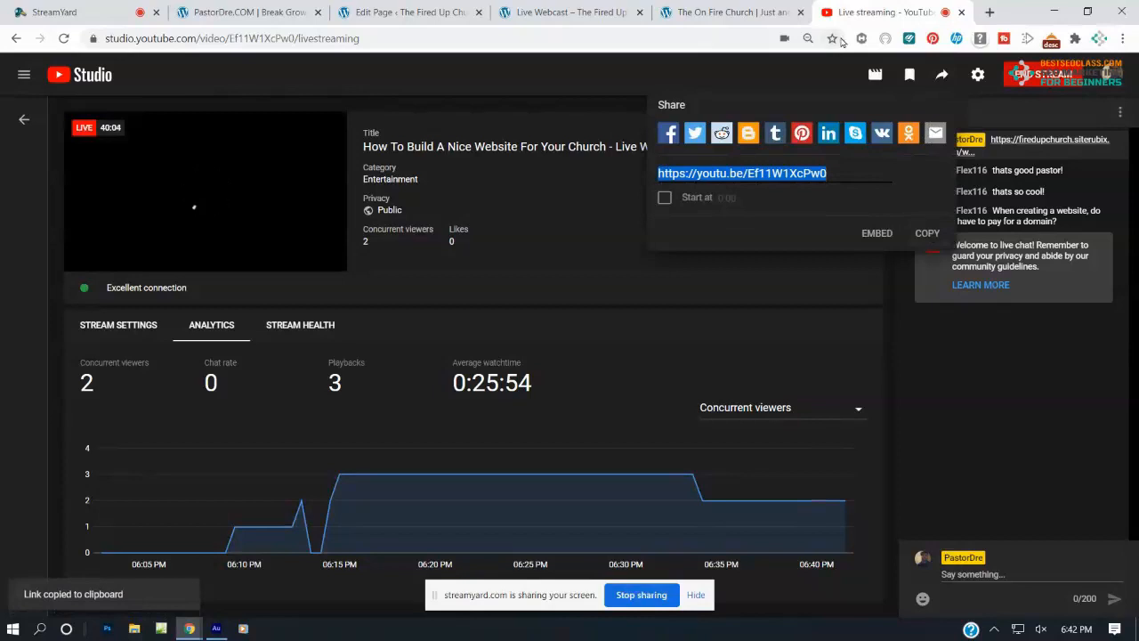
{"action": "left_click", "coordinate": [418, 9]}
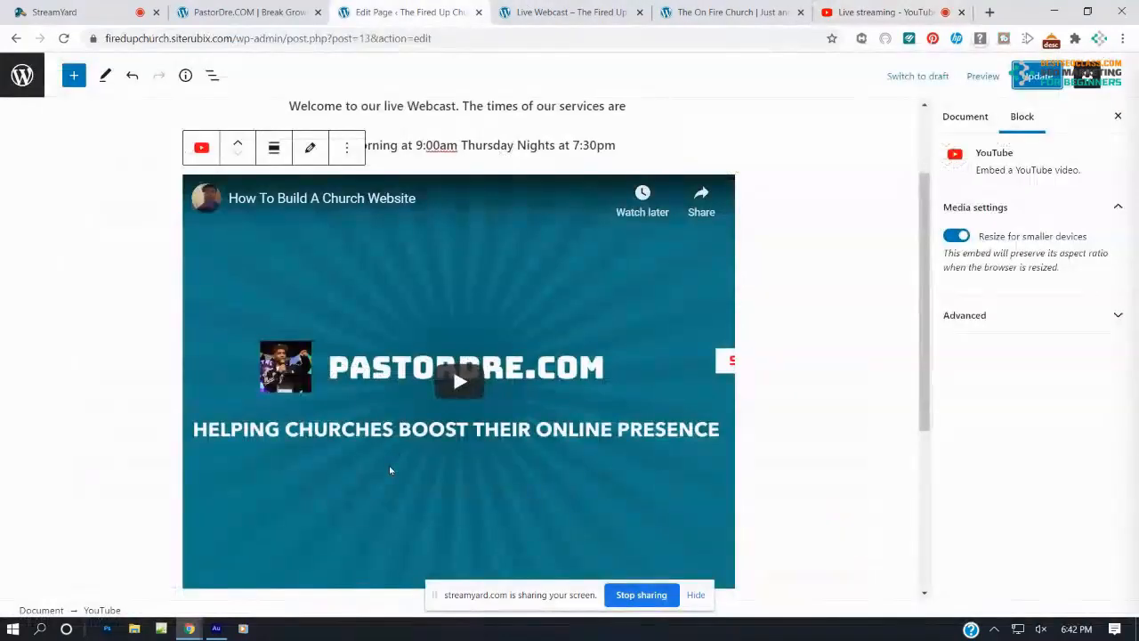
- Replace the YouTube block's old video URL with the pasted live stream link, embed it, and update
{"action": "left_click", "coordinate": [310, 147]}
{"action": "left_click_drag", "start_coordinate": [339, 264], "coordinate": [178, 255]}
{"action": "key", "text": "ctrl+v"}
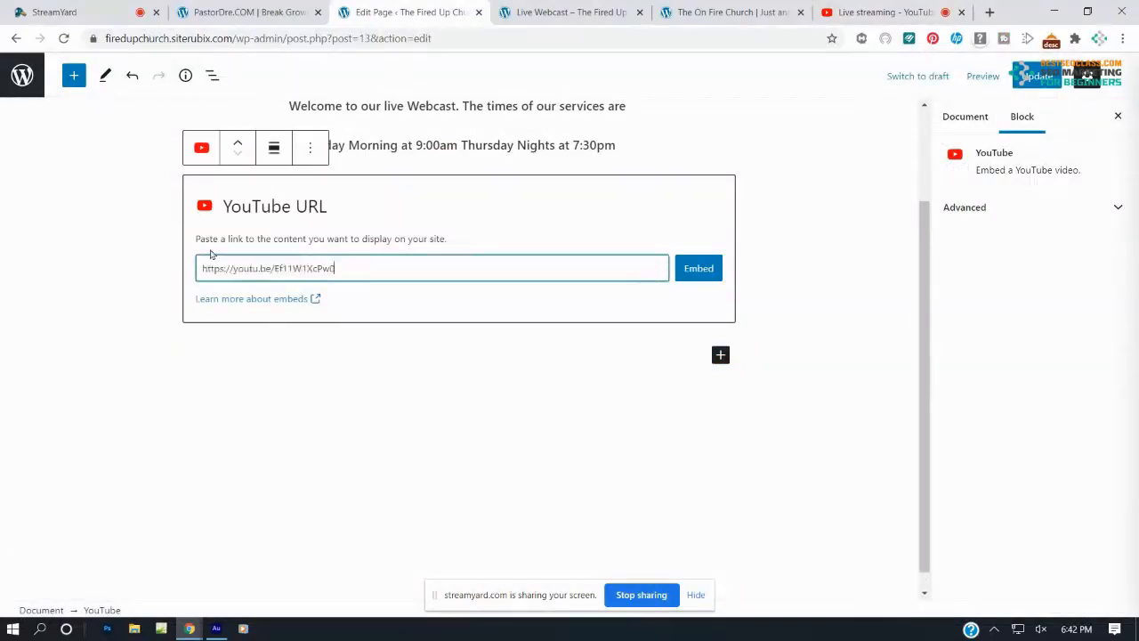
{"action": "left_click", "coordinate": [686, 267]}
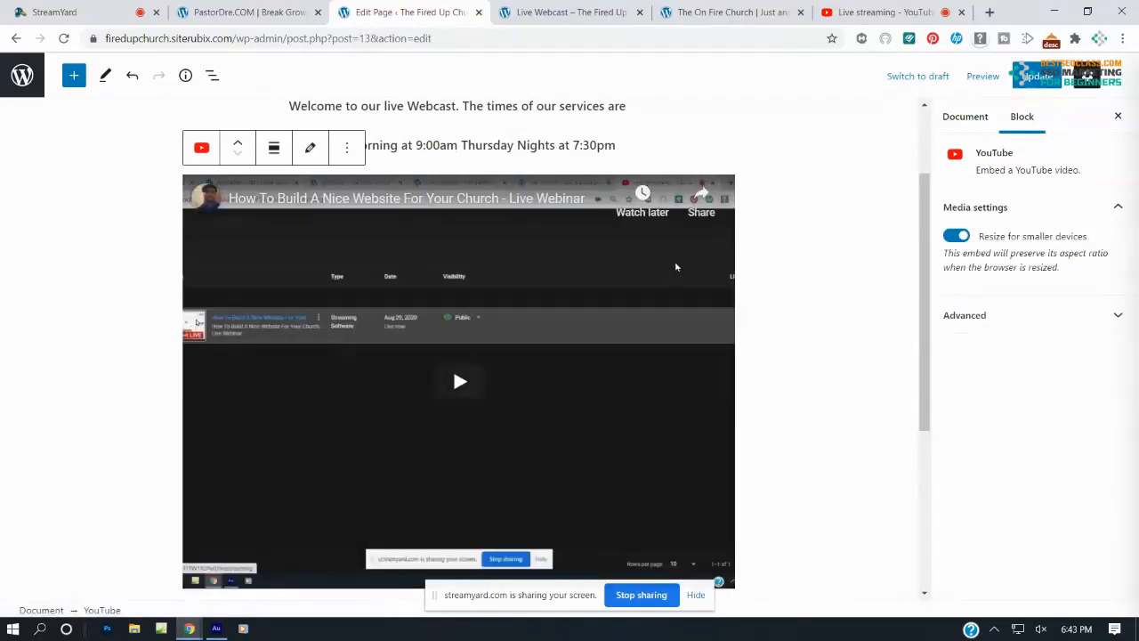
{"action": "left_click", "coordinate": [1037, 78]}
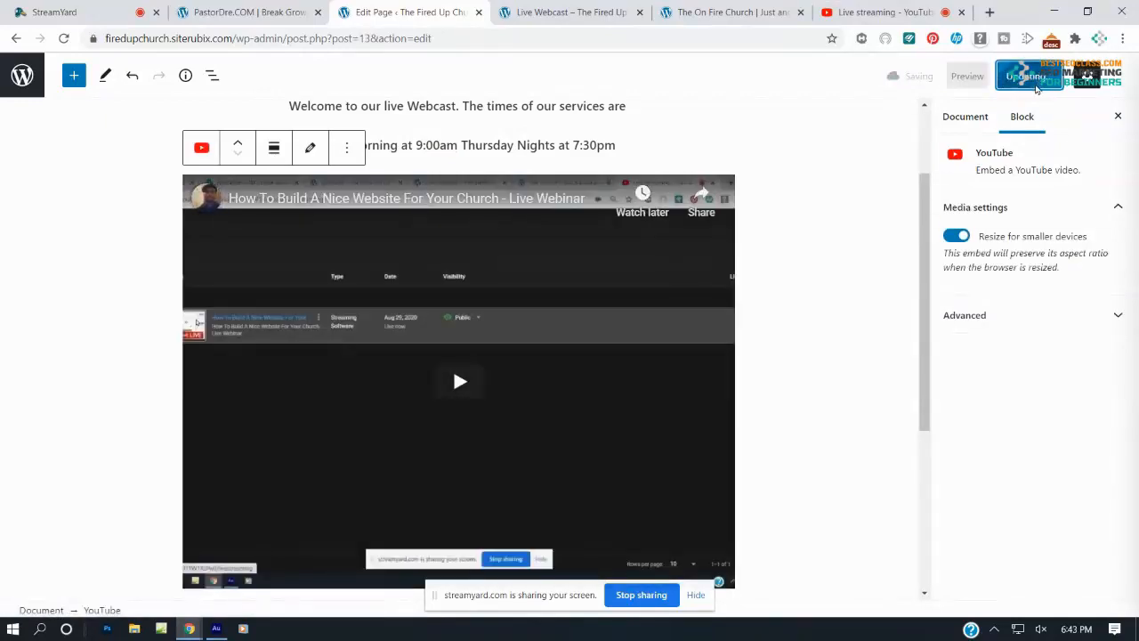
- Reload the published Live Webcast page and play then pause the embedded stream before returning to the editor
{"action": "left_click", "coordinate": [570, 13]}
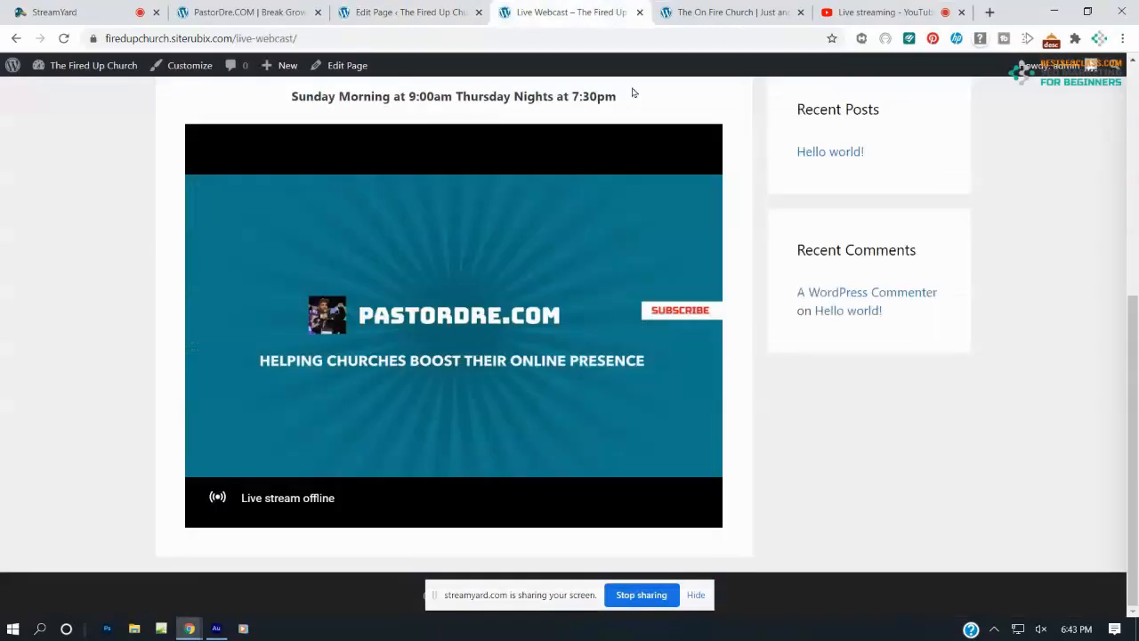
{"action": "left_click", "coordinate": [63, 38]}
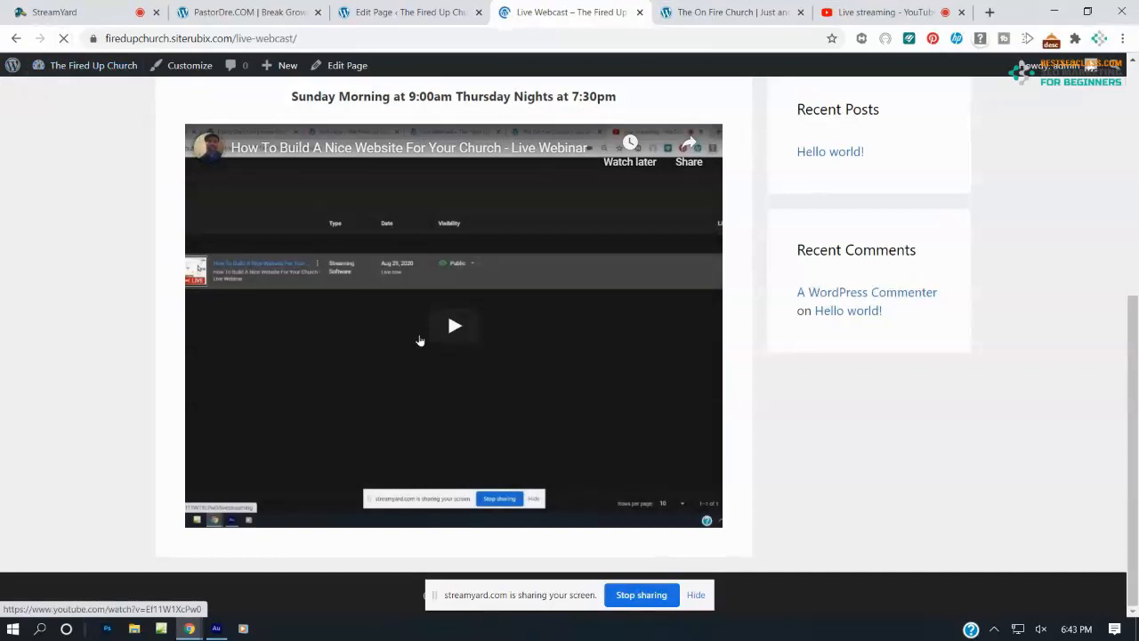
{"action": "left_click", "coordinate": [447, 327]}
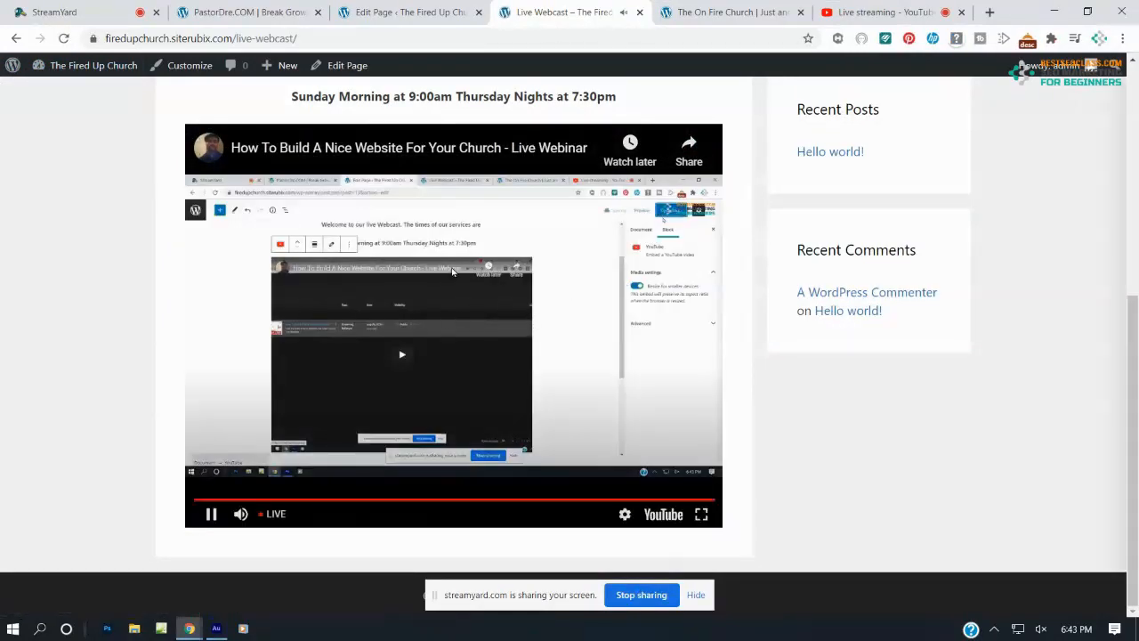
{"action": "scroll", "coordinate": [532, 322], "scroll_direction": "up", "scroll_amount": 1}
{"action": "scroll", "coordinate": [454, 391], "scroll_direction": "down", "scroll_amount": 1}
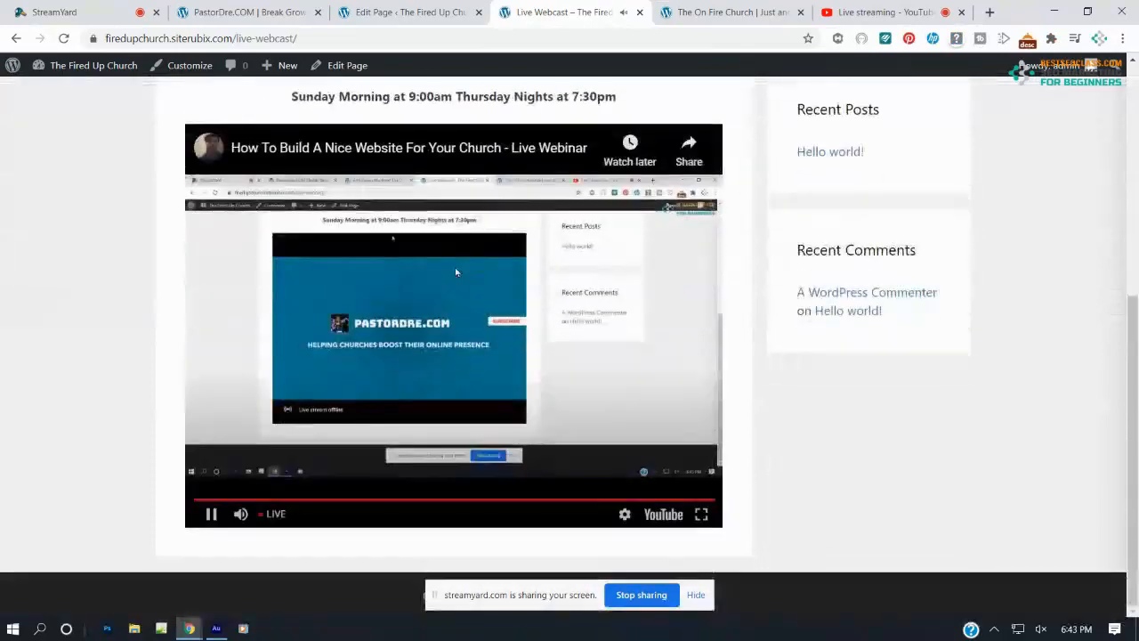
{"action": "left_click", "coordinate": [211, 514]}
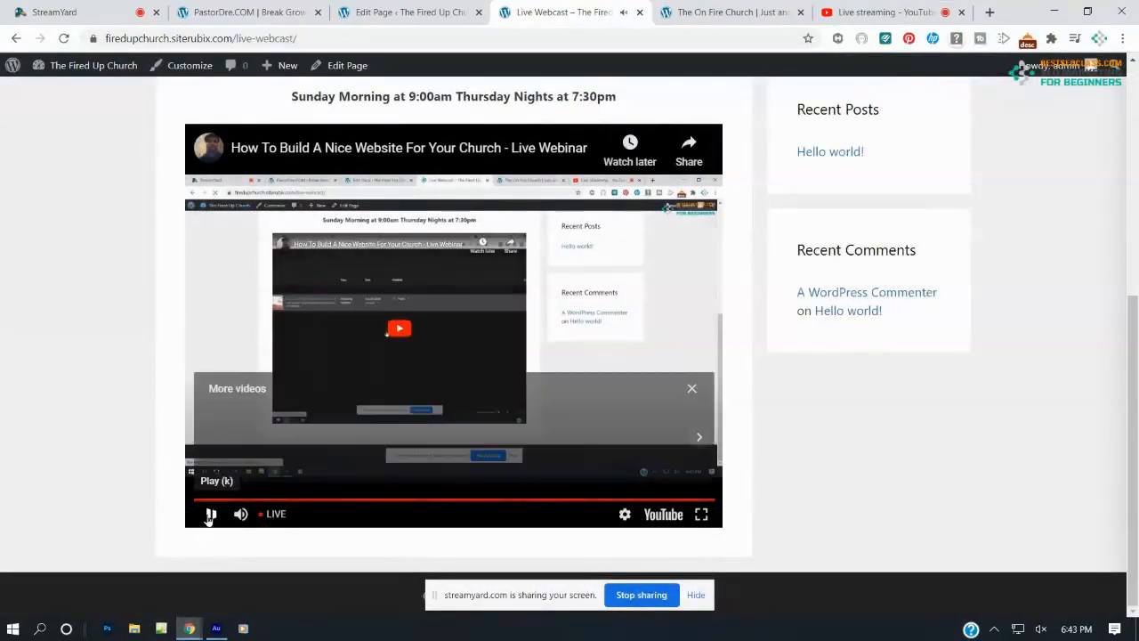
{"action": "left_click", "coordinate": [410, 11]}
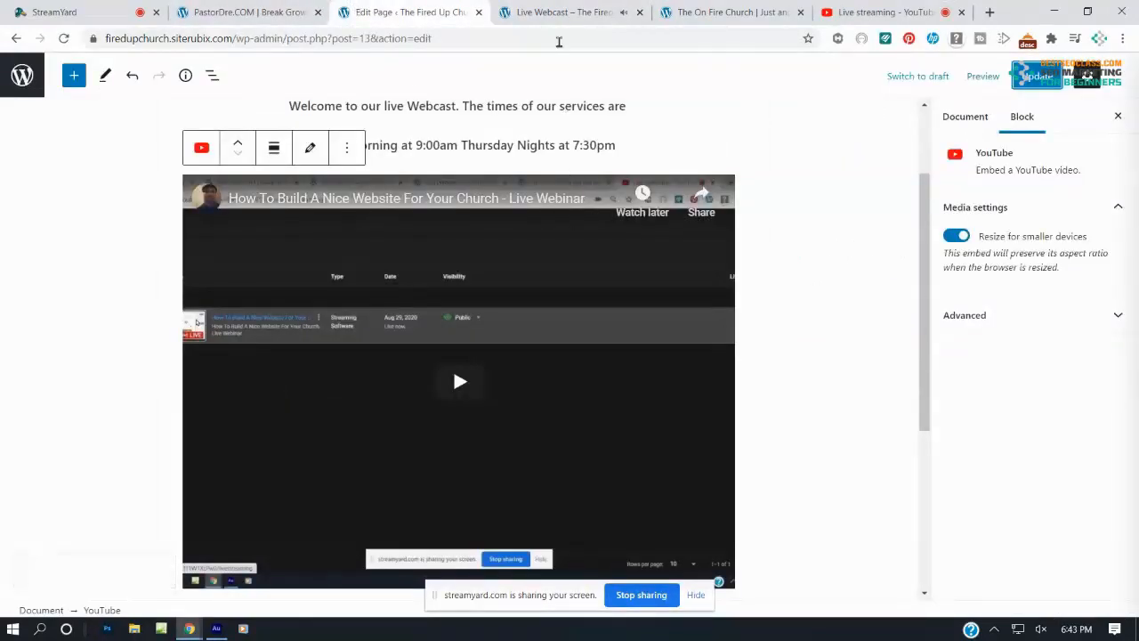
- Reopen the live webinar's control room and its share options, then switch to the Live Webcast page
{"action": "left_click", "coordinate": [864, 13]}
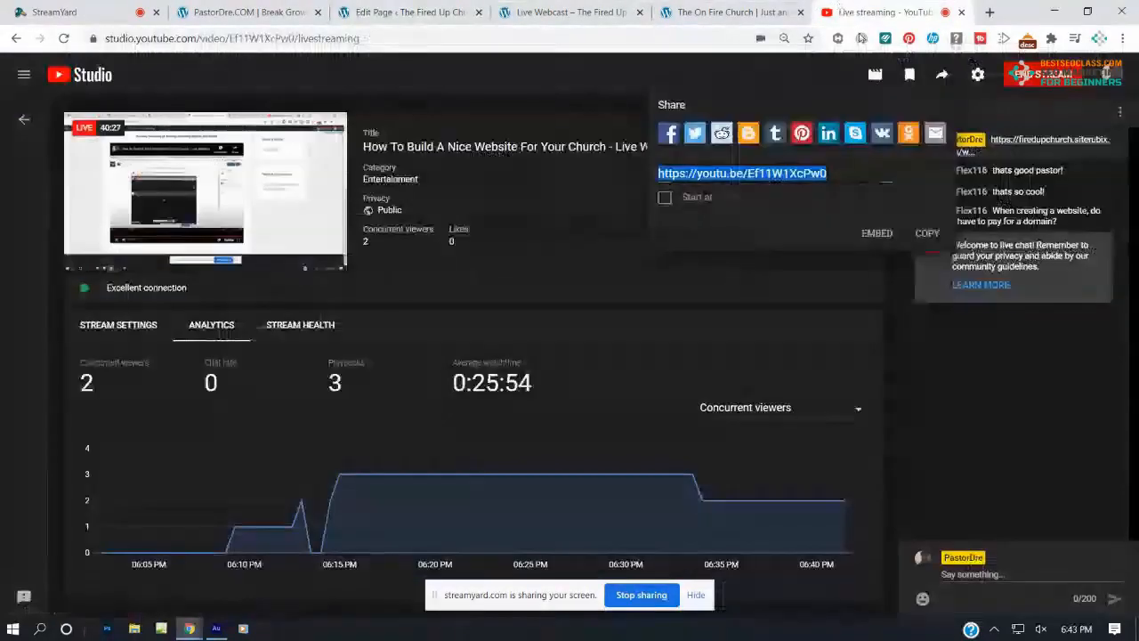
{"action": "left_click", "coordinate": [1103, 449]}
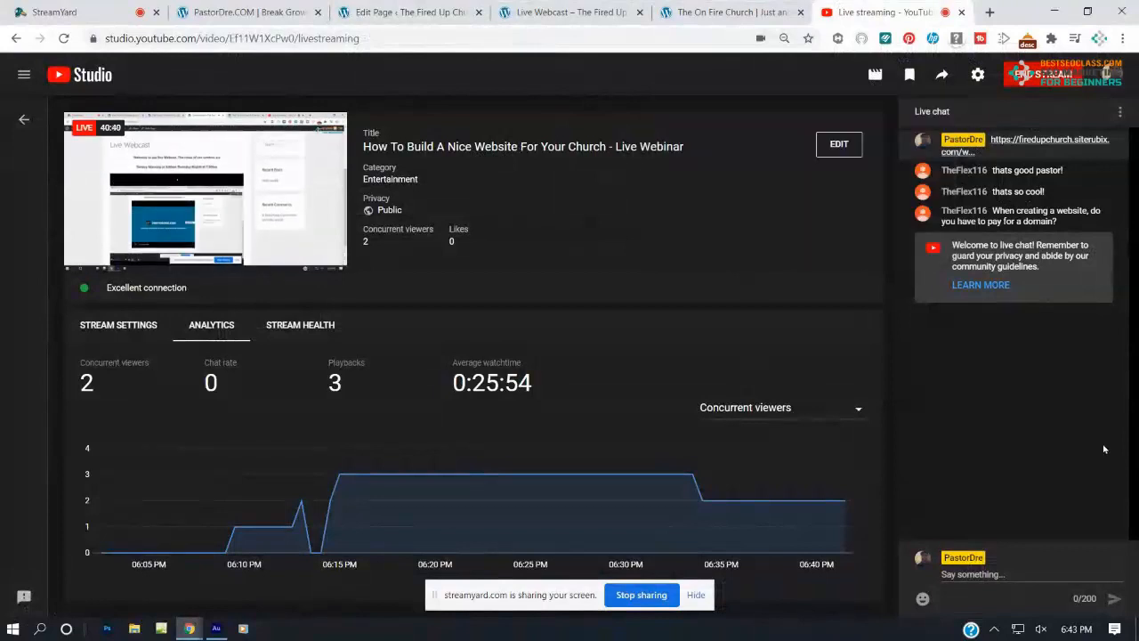
{"action": "left_click", "coordinate": [24, 119]}
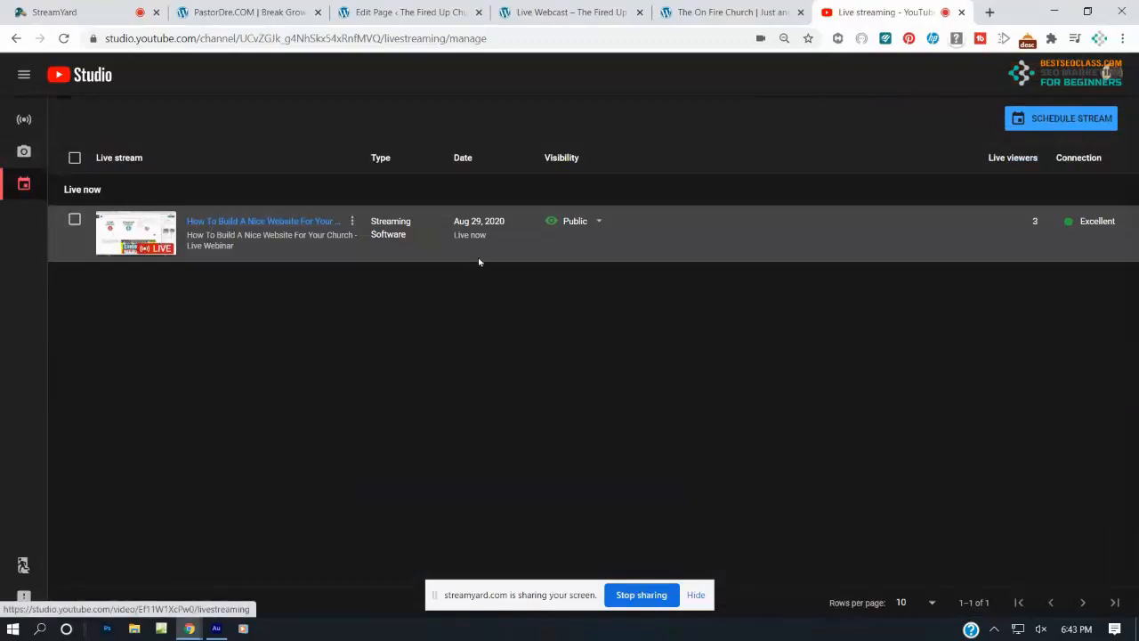
{"action": "left_click", "coordinate": [133, 240]}
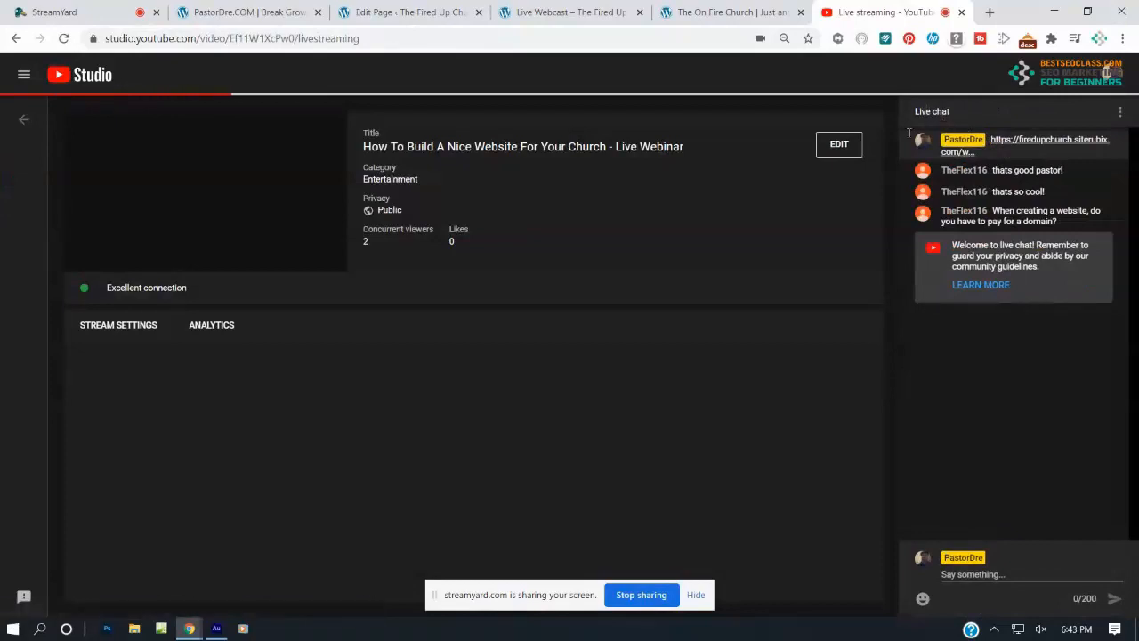
{"action": "left_click", "coordinate": [943, 75]}
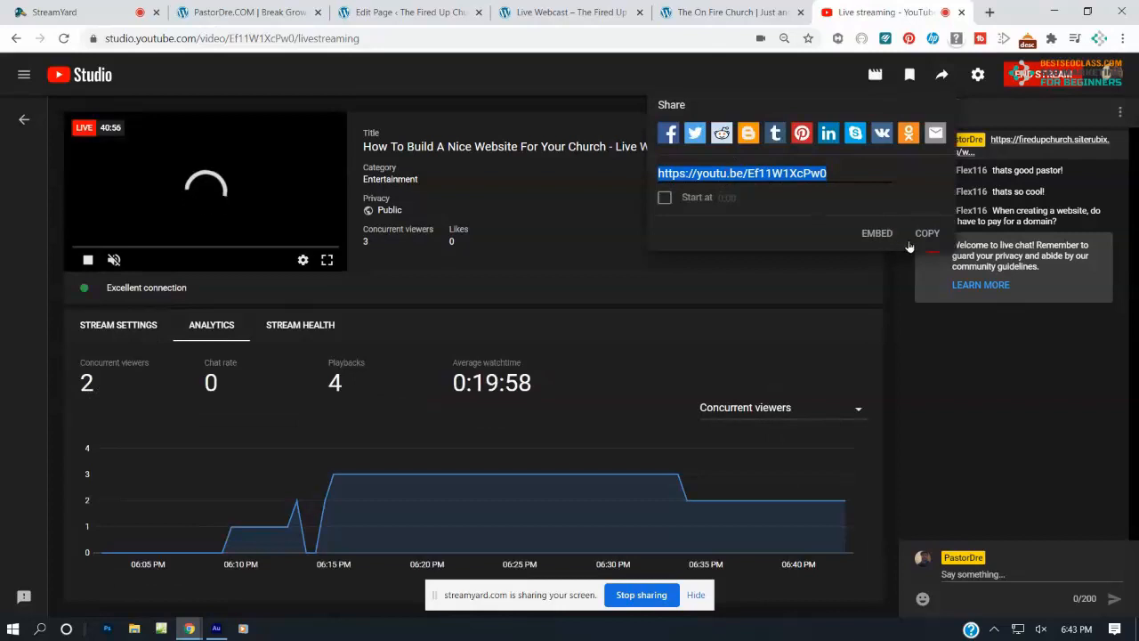
{"action": "left_click", "coordinate": [590, 12]}
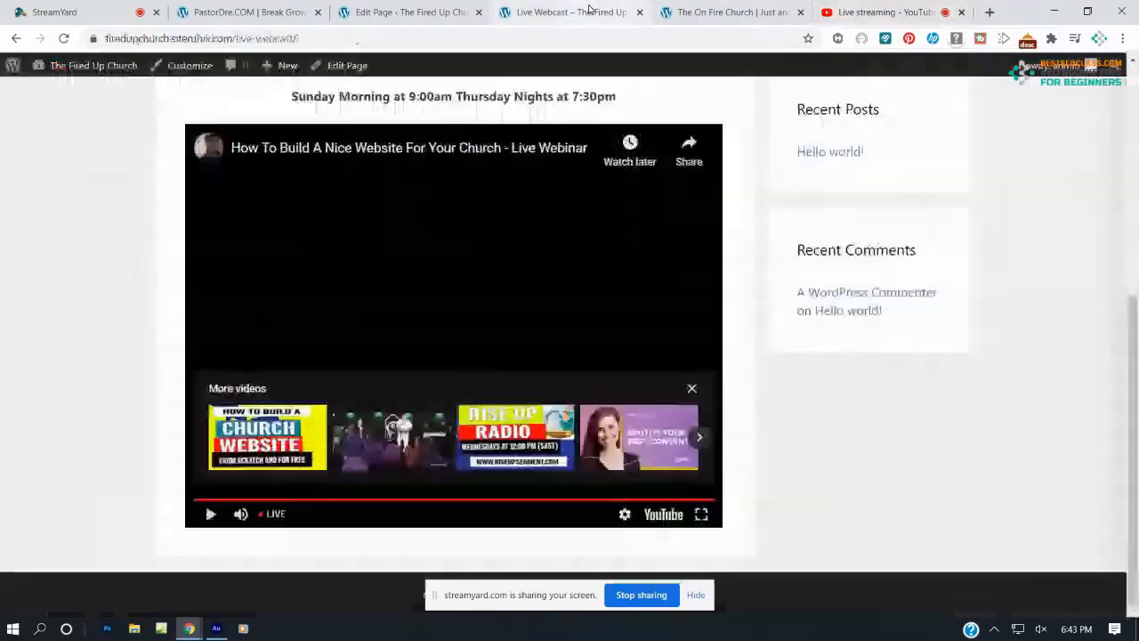
- Reload the published Live Webcast page and scroll through it to check the embedded stream
{"action": "left_click", "coordinate": [427, 8]}
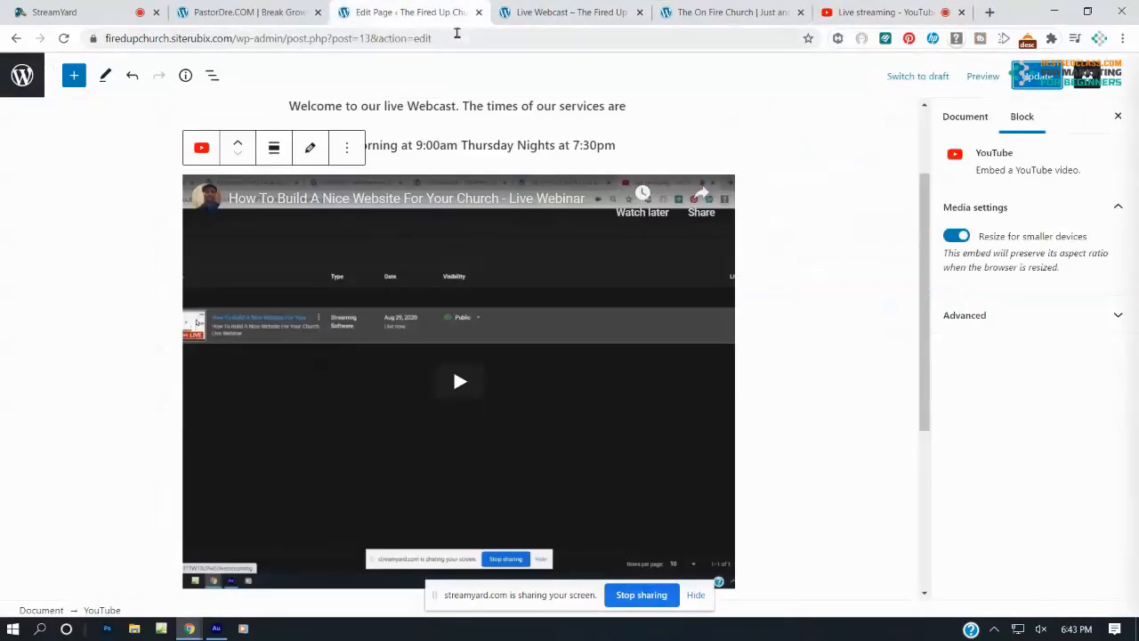
{"action": "left_click", "coordinate": [561, 12]}
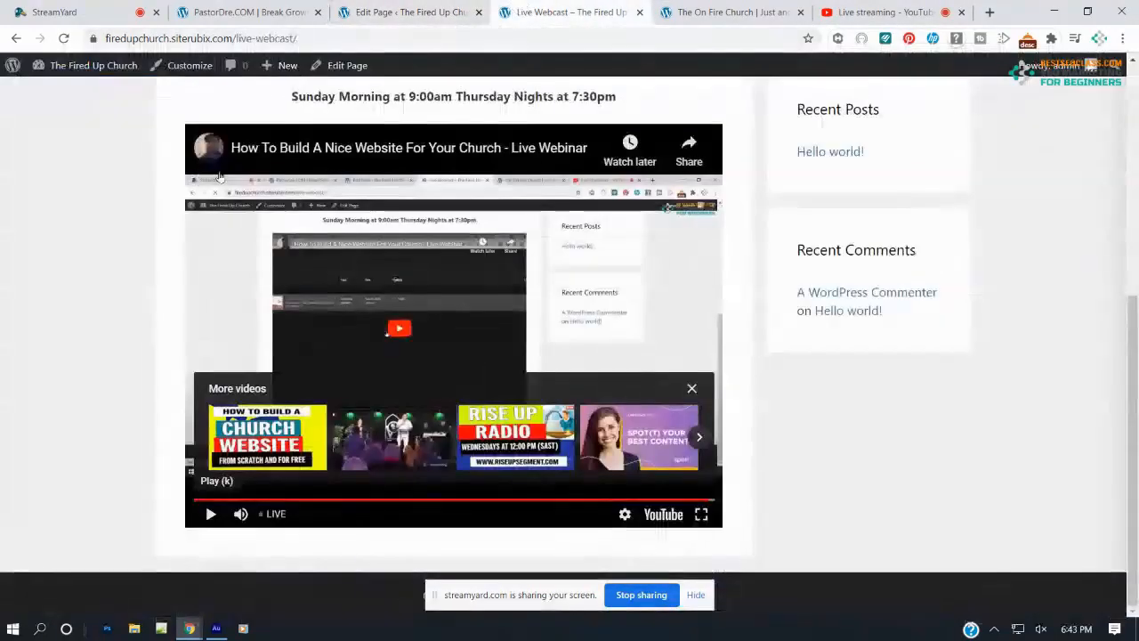
{"action": "scroll", "coordinate": [224, 306], "scroll_direction": "up", "scroll_amount": 4}
{"action": "left_click", "coordinate": [254, 293]}
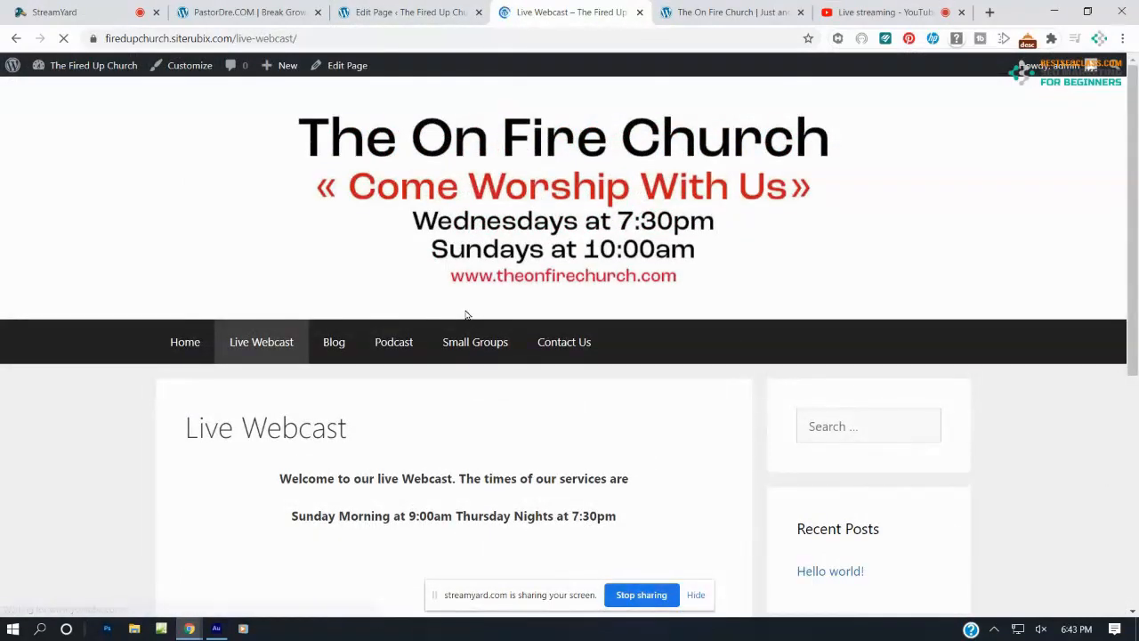
{"action": "scroll", "coordinate": [464, 306], "scroll_direction": "down", "scroll_amount": 3}
{"action": "scroll", "coordinate": [465, 307], "scroll_direction": "down", "scroll_amount": 2}
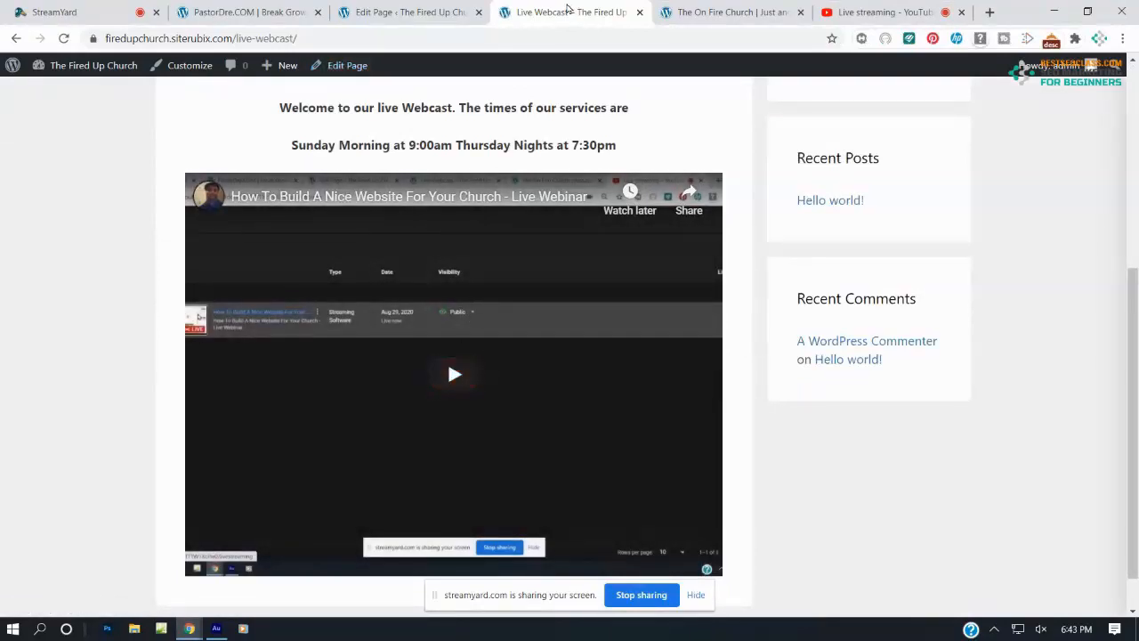
{"action": "scroll", "coordinate": [470, 182], "scroll_direction": "up", "scroll_amount": 5}
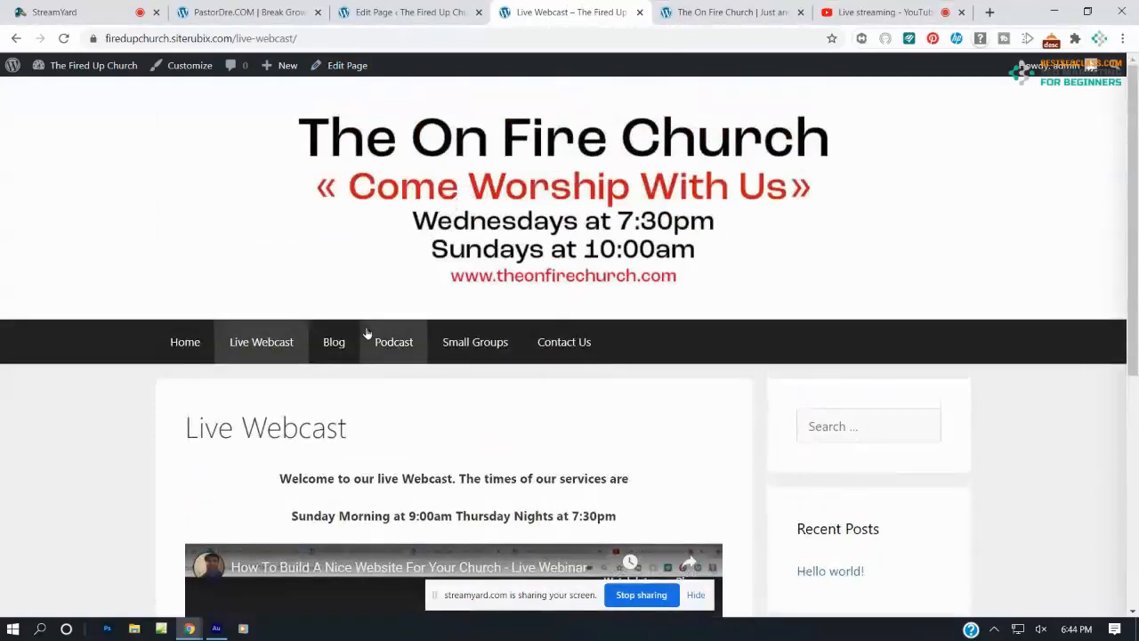
- Open the admin Pages list, look over the live Home page, then return to the Pages list
{"action": "left_click", "coordinate": [402, 11]}
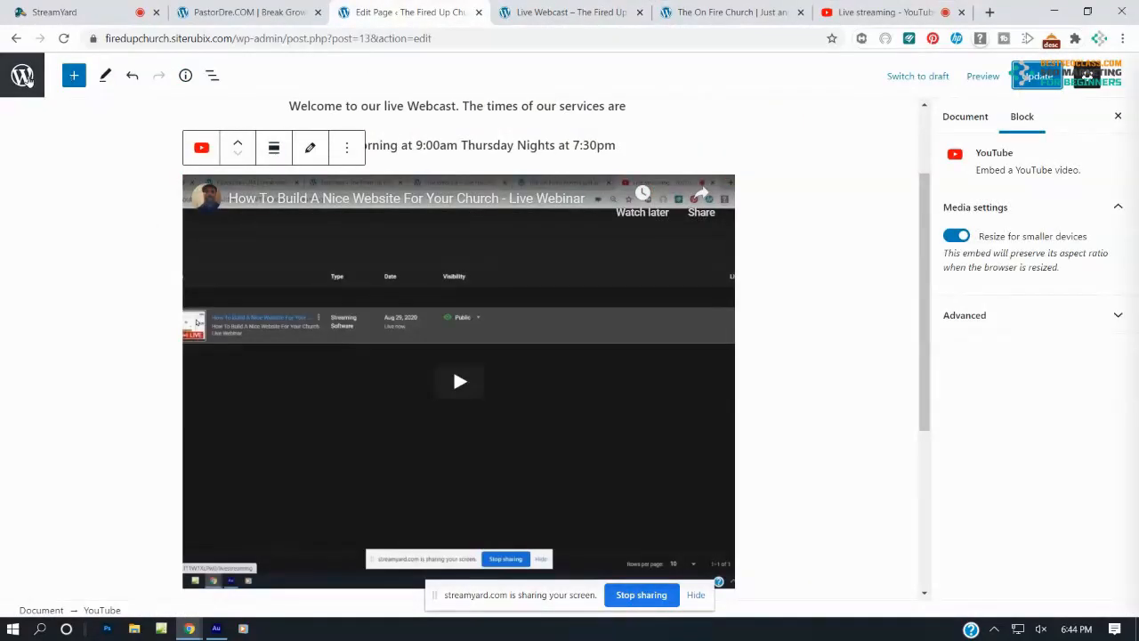
{"action": "left_click", "coordinate": [25, 78]}
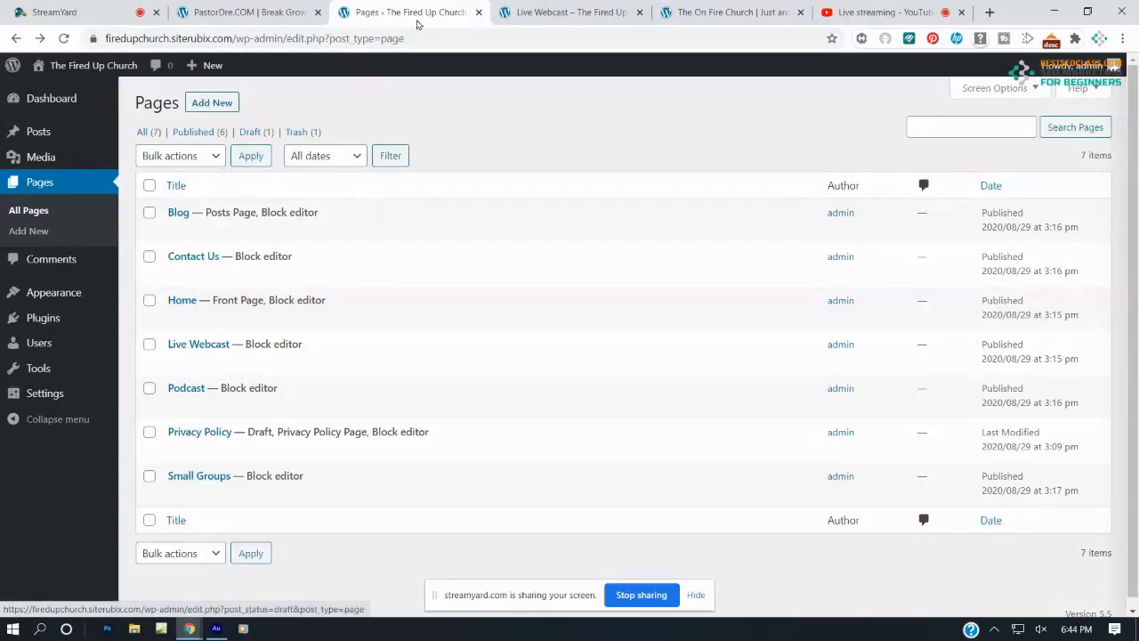
{"action": "left_click", "coordinate": [581, 9]}
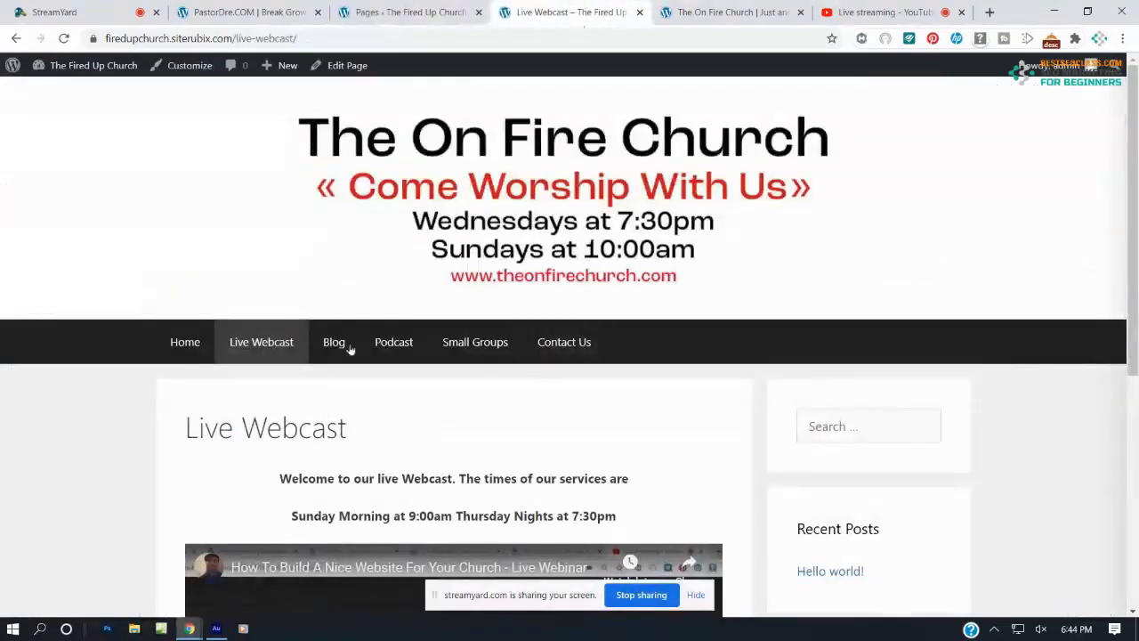
{"action": "left_click", "coordinate": [184, 343]}
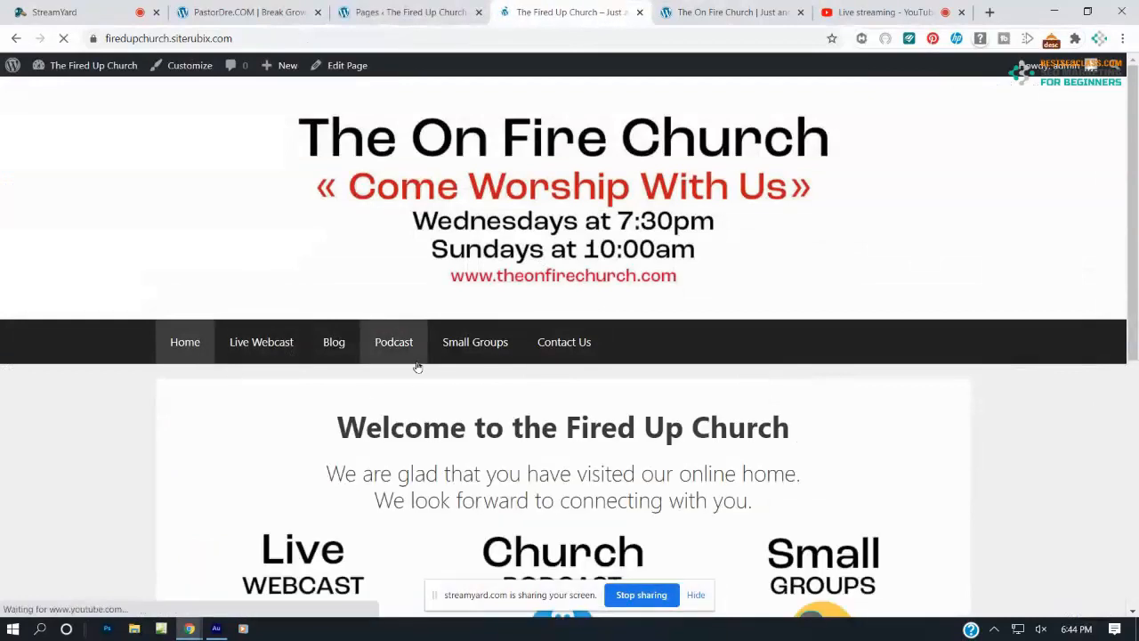
{"action": "scroll", "coordinate": [431, 357], "scroll_direction": "down", "scroll_amount": 3}
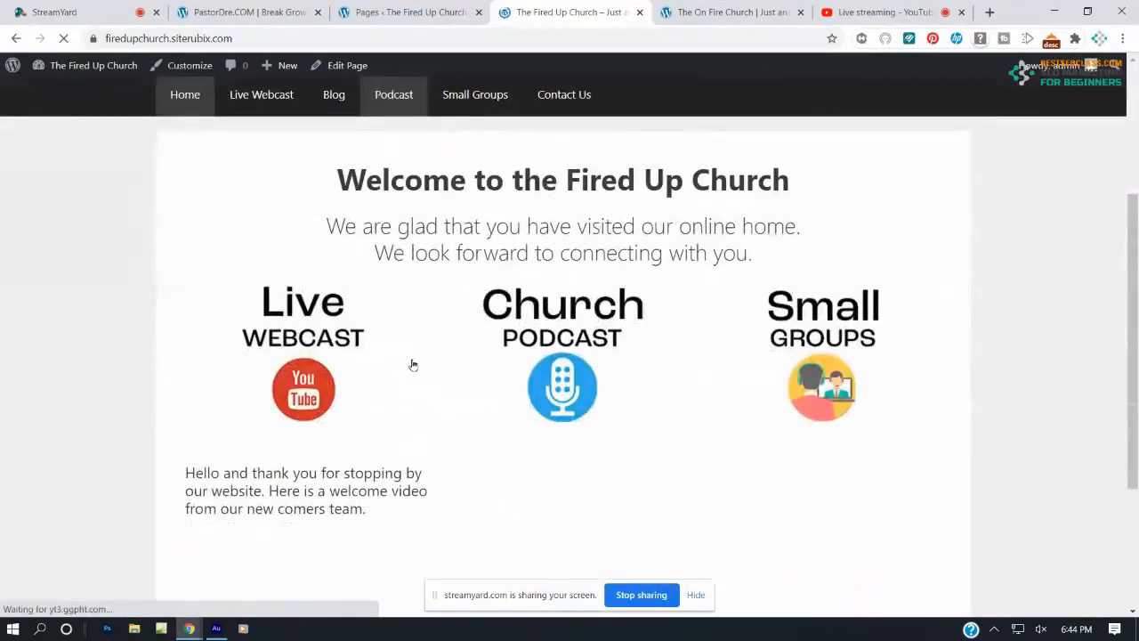
{"action": "scroll", "coordinate": [412, 364], "scroll_direction": "down", "scroll_amount": 2}
{"action": "scroll", "coordinate": [417, 359], "scroll_direction": "up", "scroll_amount": 4}
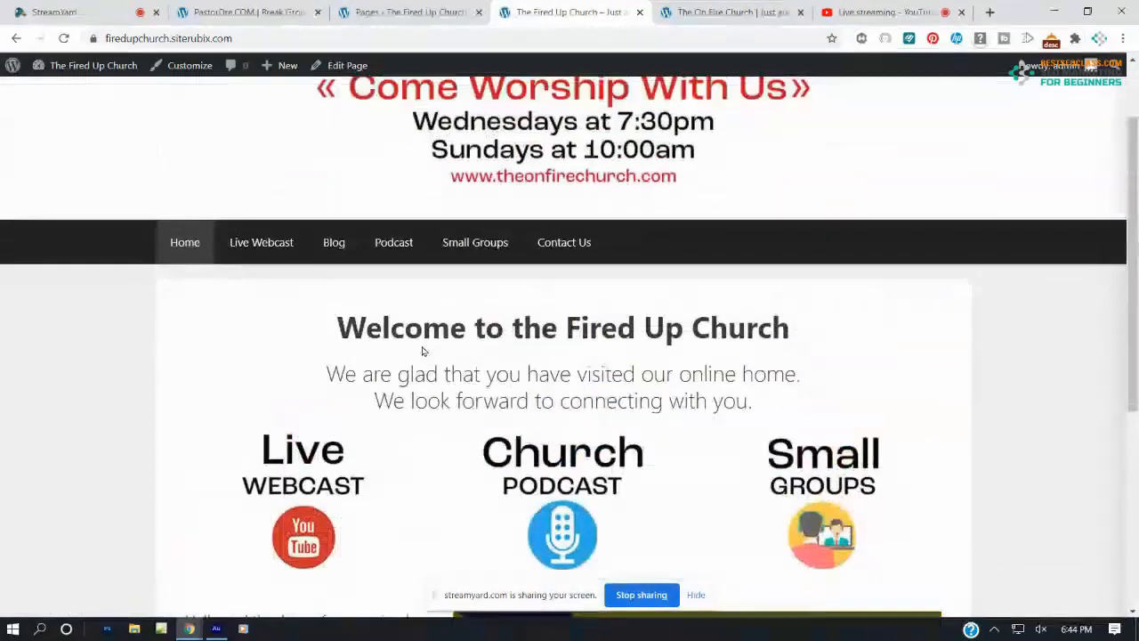
{"action": "left_click", "coordinate": [396, 13]}
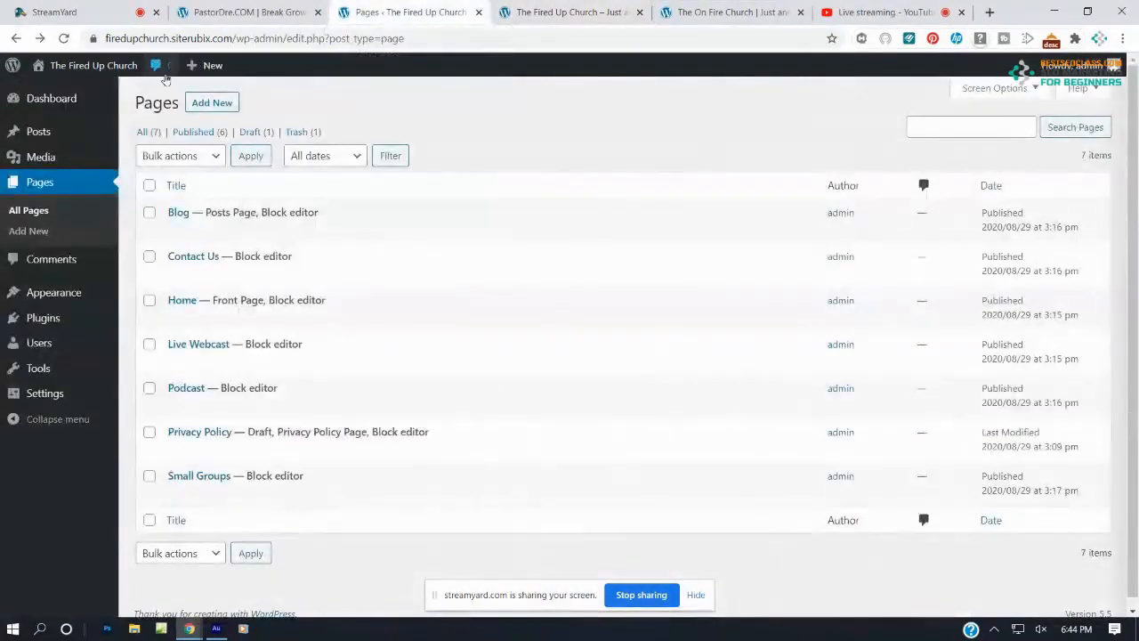
{"action": "mouse_move", "coordinate": [41, 134]}
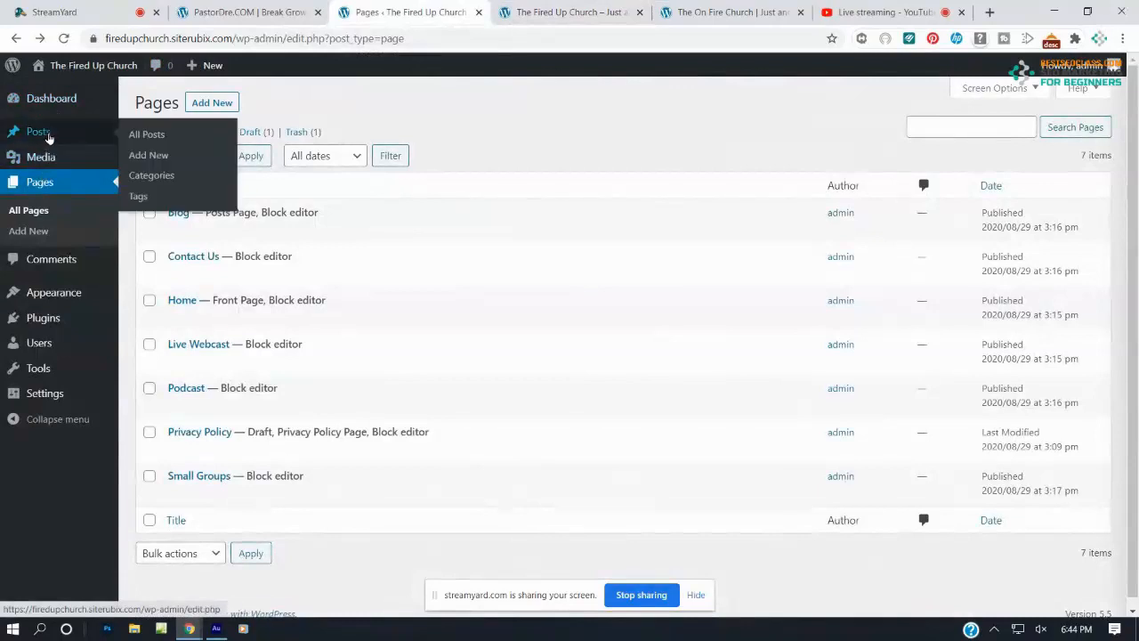
- Trash the sample 'Hello world!' post and start a new blank post
{"action": "left_click", "coordinate": [44, 134]}
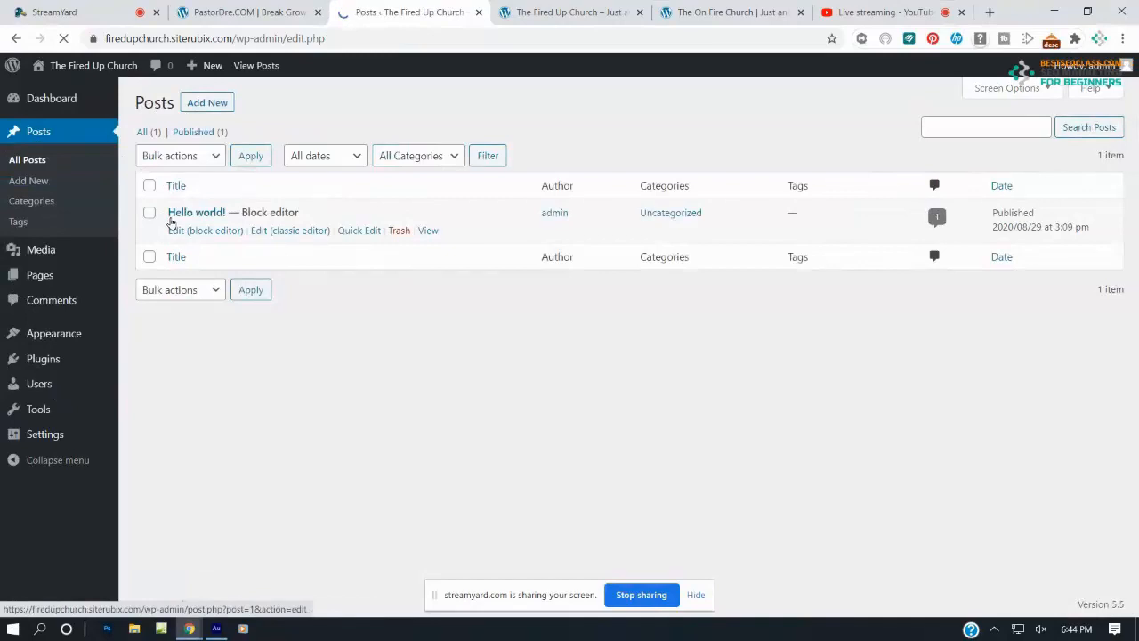
{"action": "left_click", "coordinate": [397, 230]}
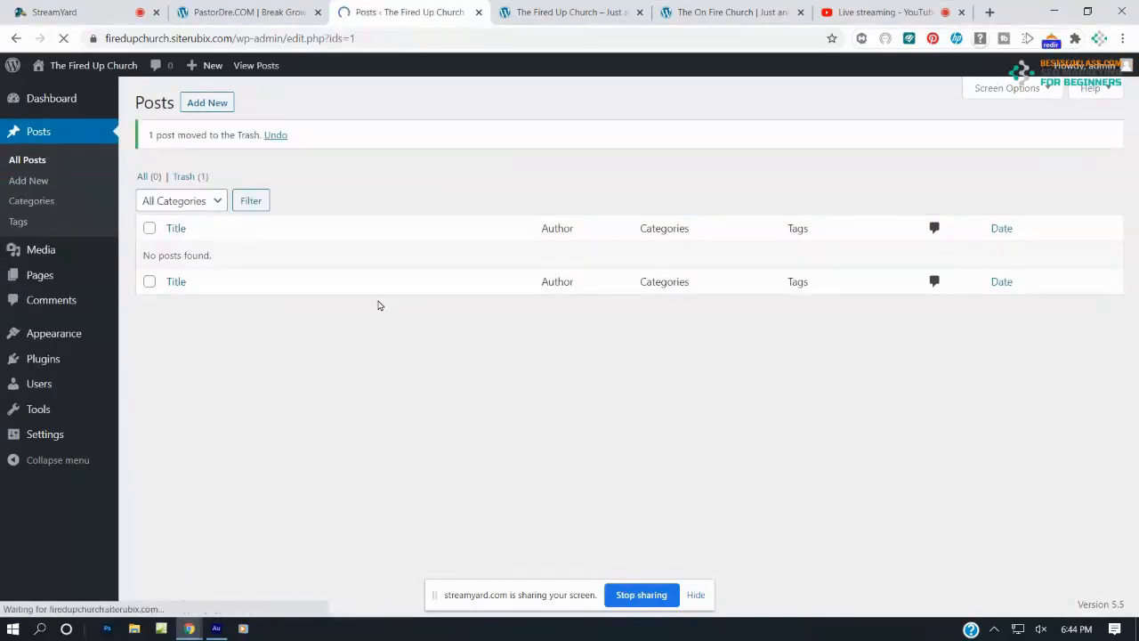
{"action": "left_click", "coordinate": [199, 104]}
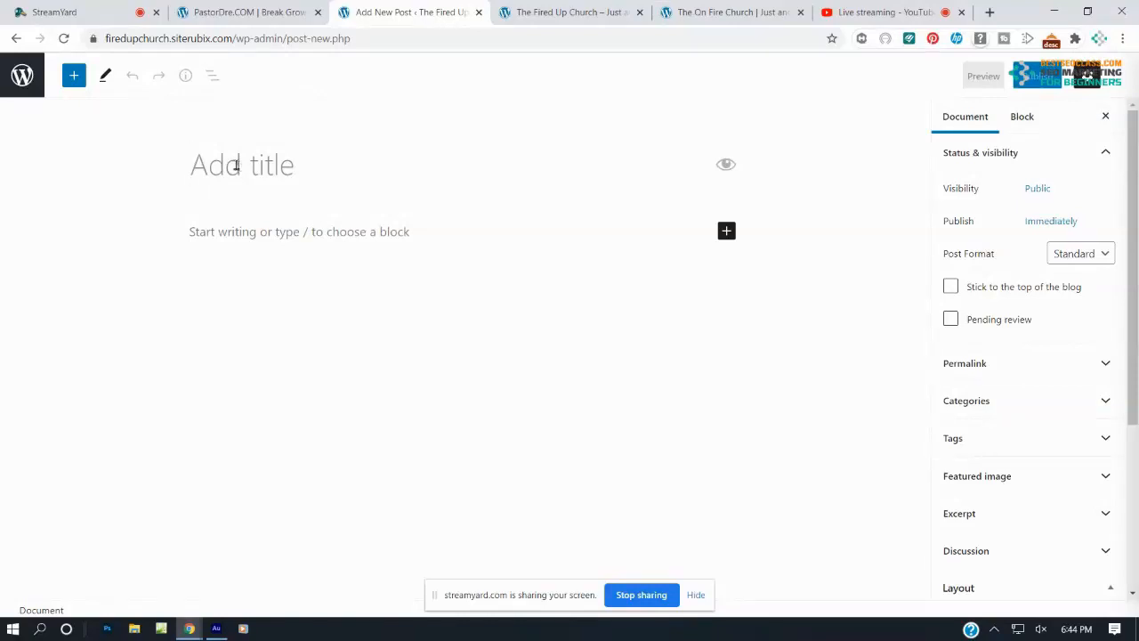
- Title the post 'Powerful Testimony', write the sentence about a young man changed by God, and publish
{"action": "type", "text": "Powerfu"}
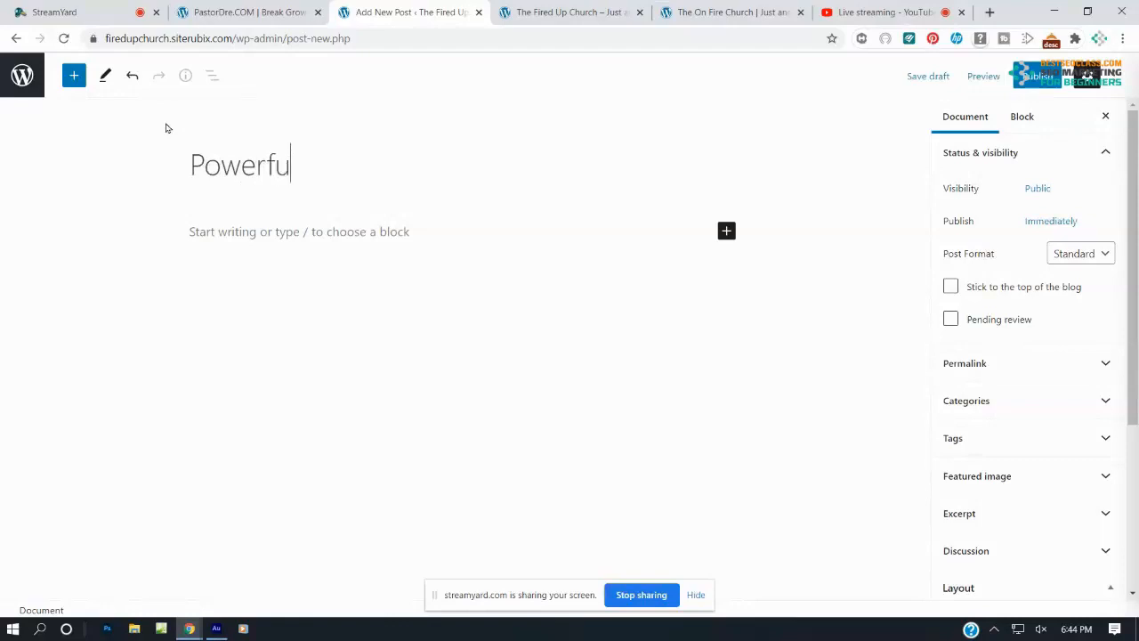
{"action": "type", "text": "l Testimony"}
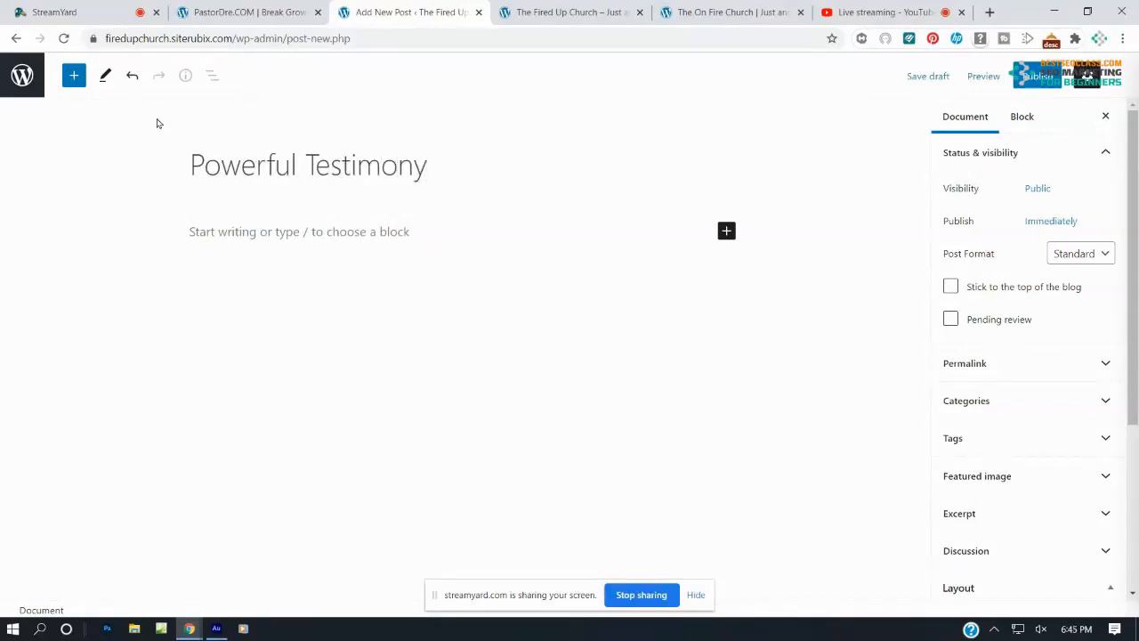
{"action": "left_click", "coordinate": [209, 232]}
{"action": "type", "text": "HEre is a"}
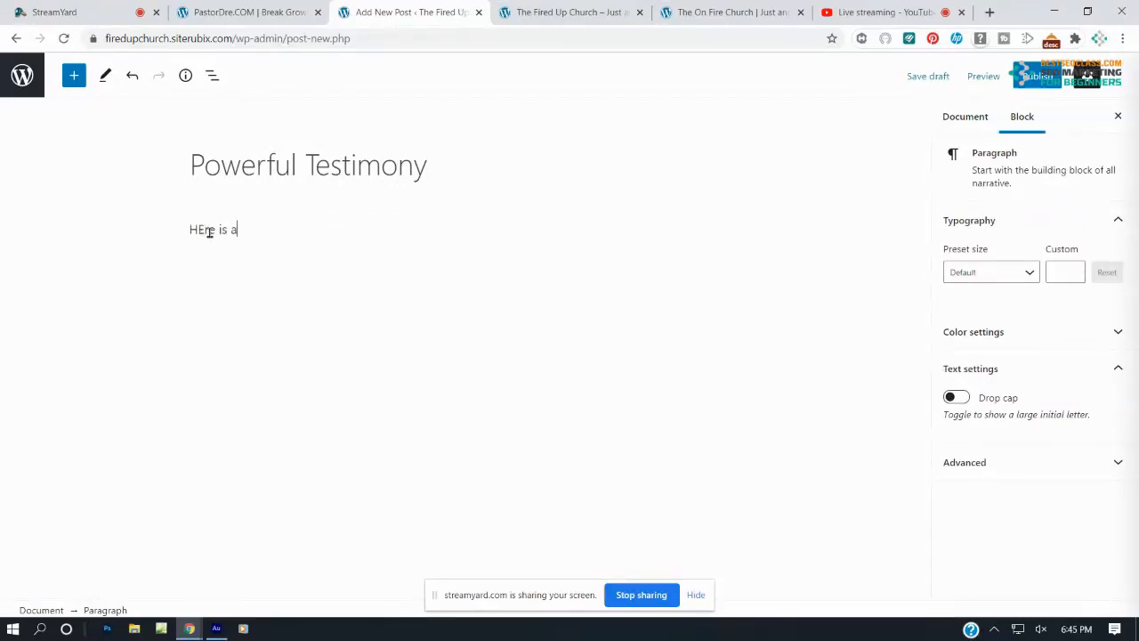
{"action": "type", "text": "ere is a power"}
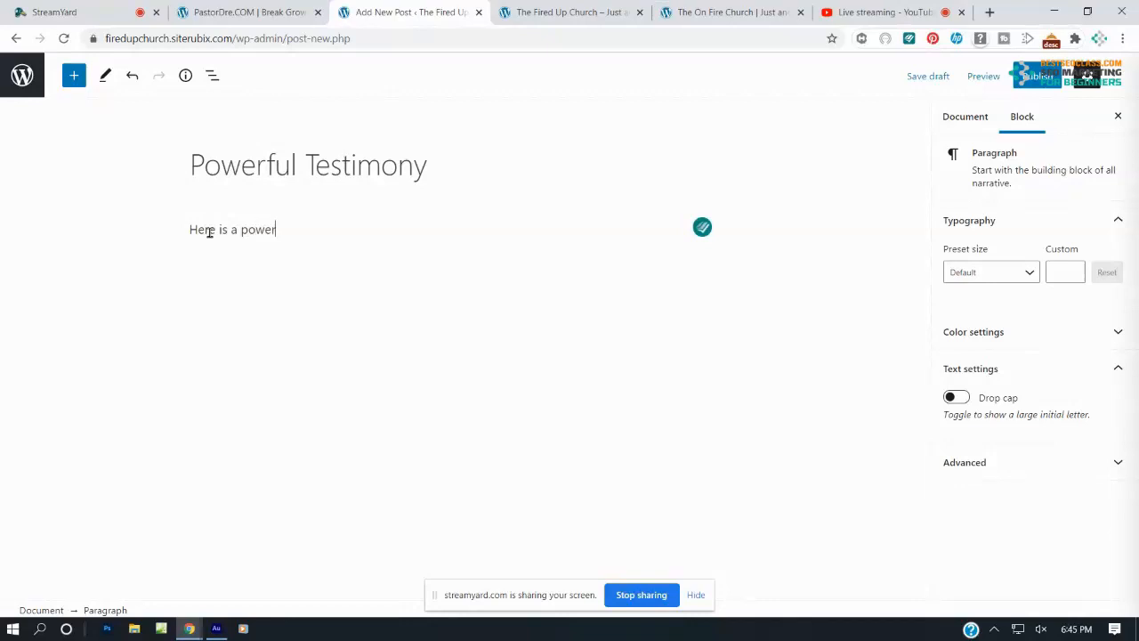
{"action": "type", "text": "ul testimony of a you"}
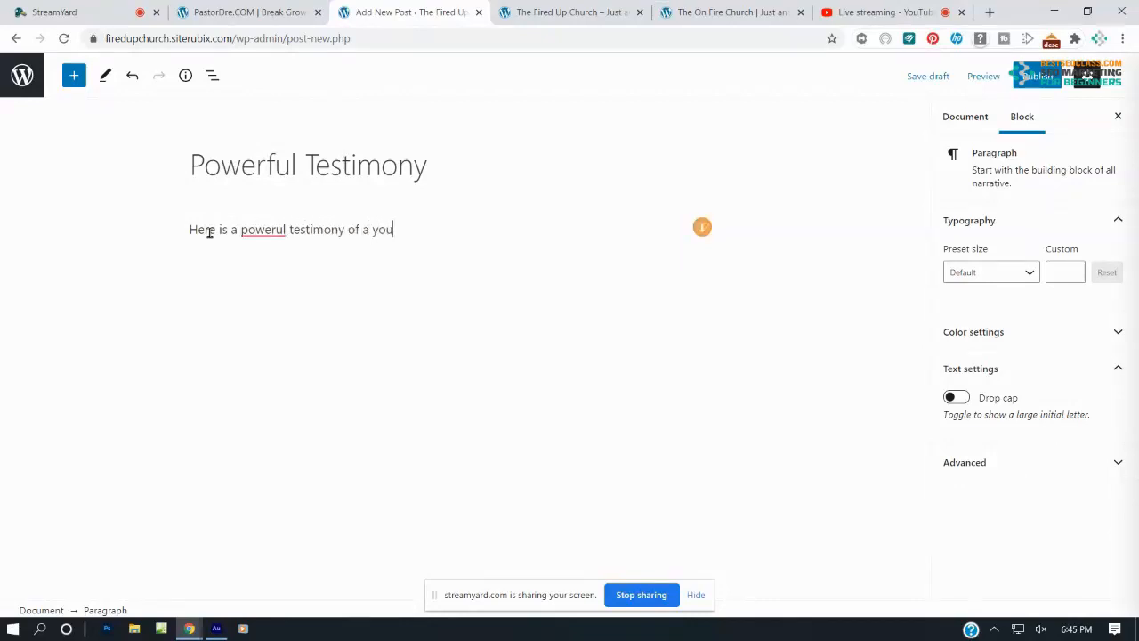
{"action": "type", "text": "ng man that h"}
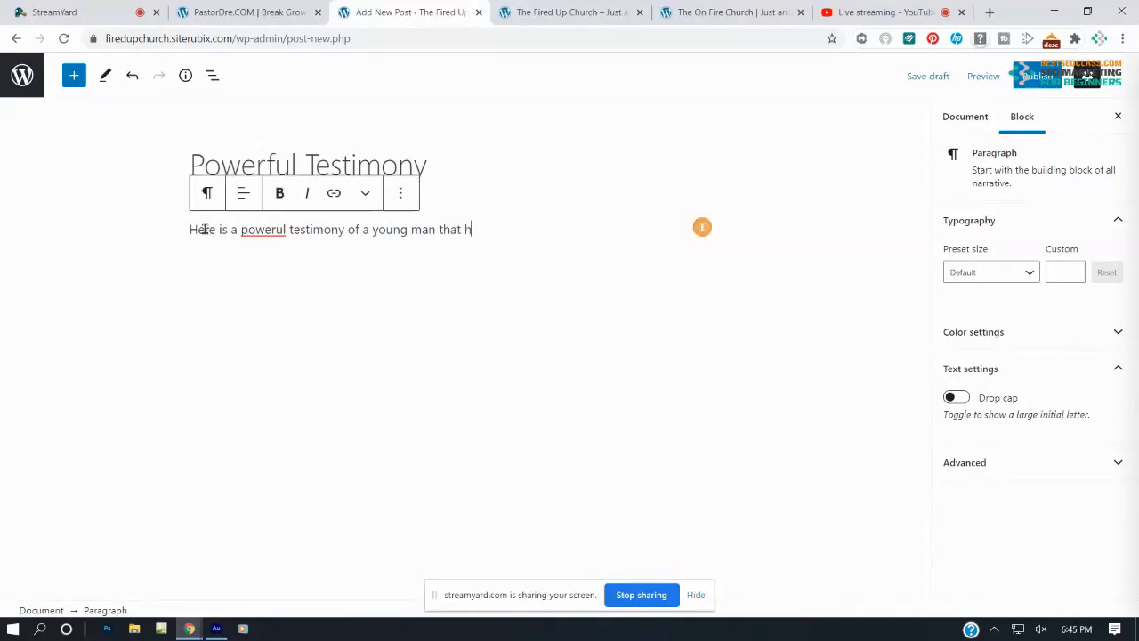
{"action": "type", "text": "as been chnge"}
{"action": "key", "text": "BackSpace"}
{"action": "key", "text": "BackSpace"}
{"action": "key", "text": "BackSpace"}
{"action": "type", "text": "anged "}
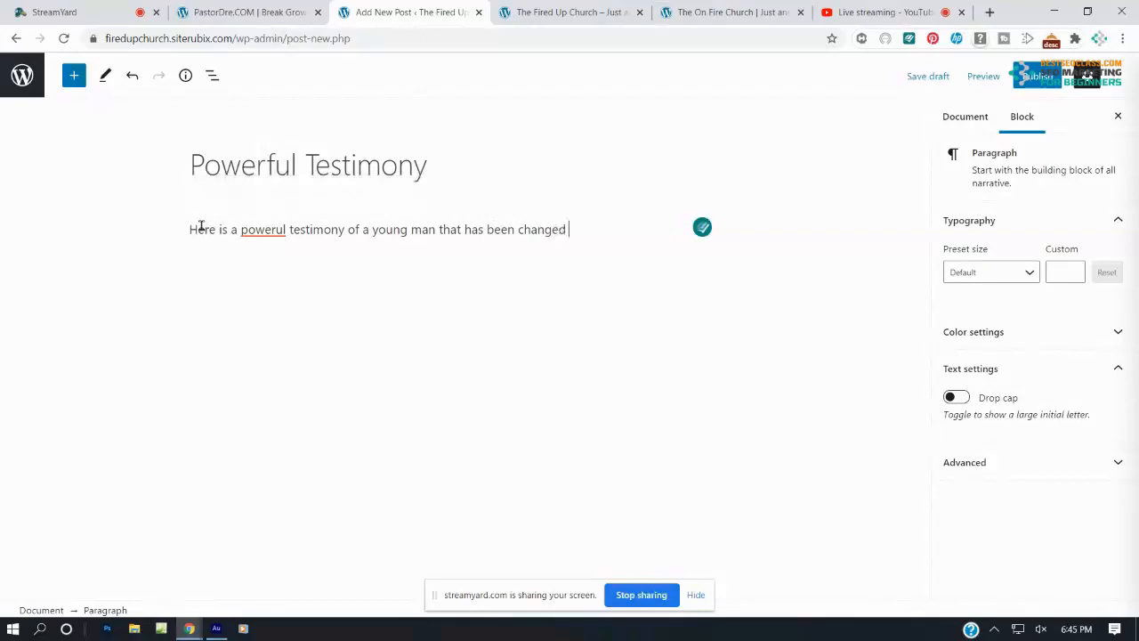
{"action": "type", "text": "by the Power of God."}
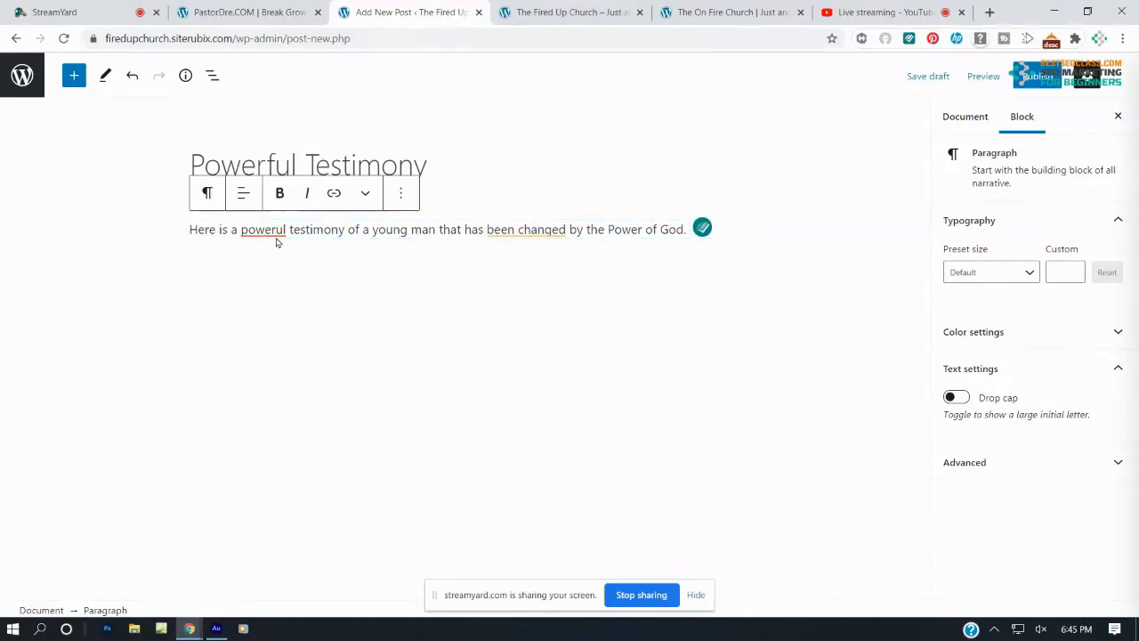
{"action": "left_click", "coordinate": [267, 232]}
{"action": "left_click", "coordinate": [264, 278]}
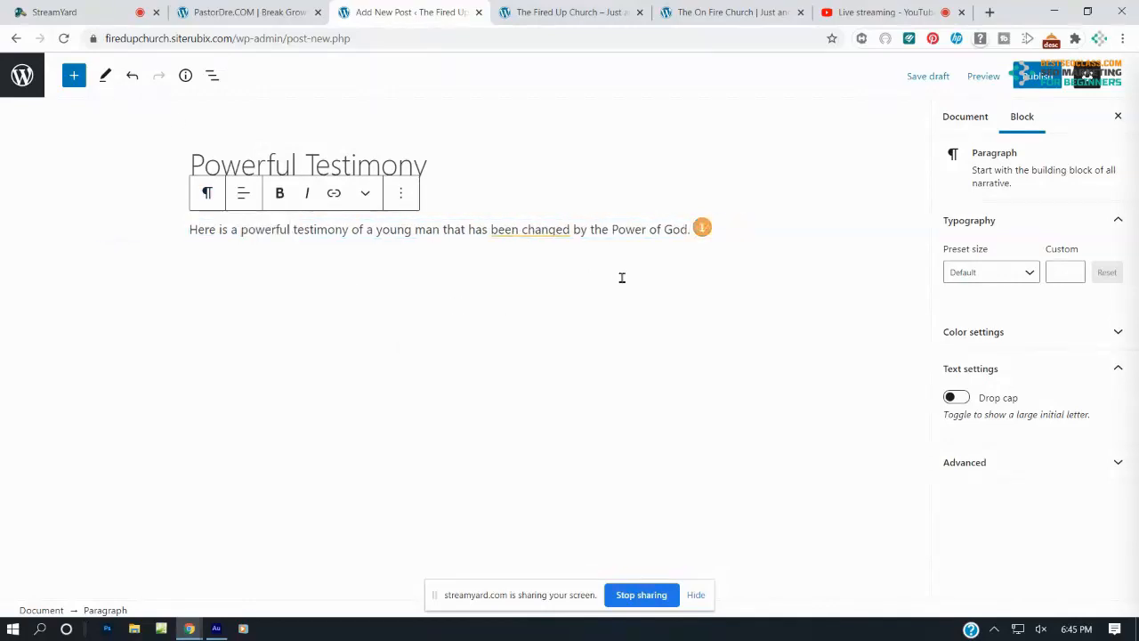
{"action": "left_click", "coordinate": [1035, 80]}
{"action": "left_click", "coordinate": [980, 80]}
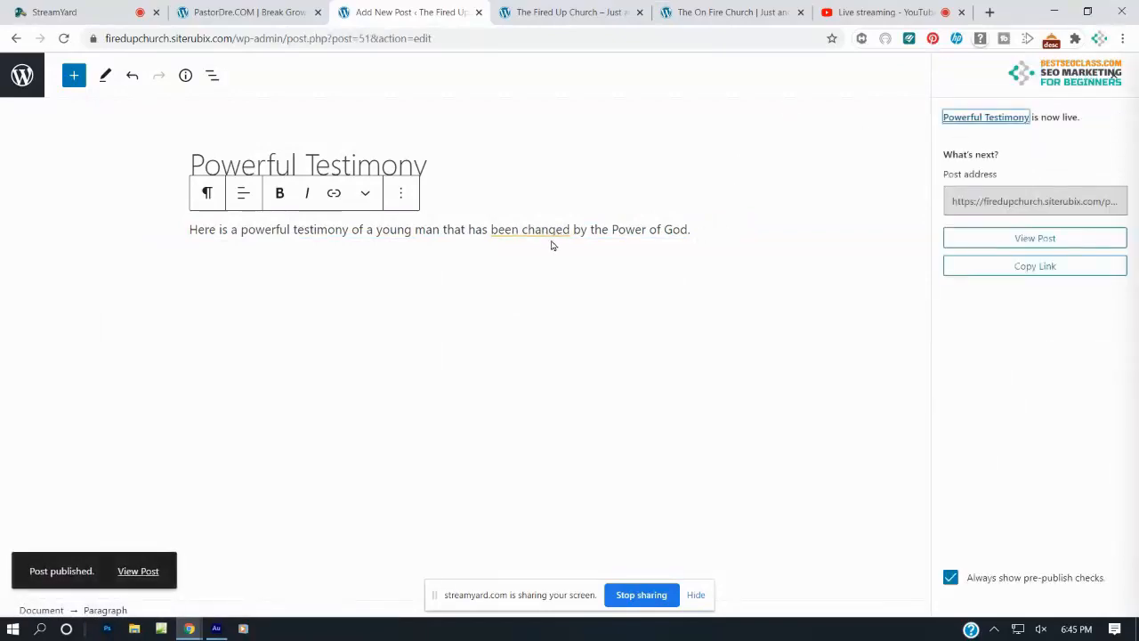
- Copy the testimony sentence, paste it three more times to lengthen the paragraph, and update the post
{"action": "left_click", "coordinate": [355, 248]}
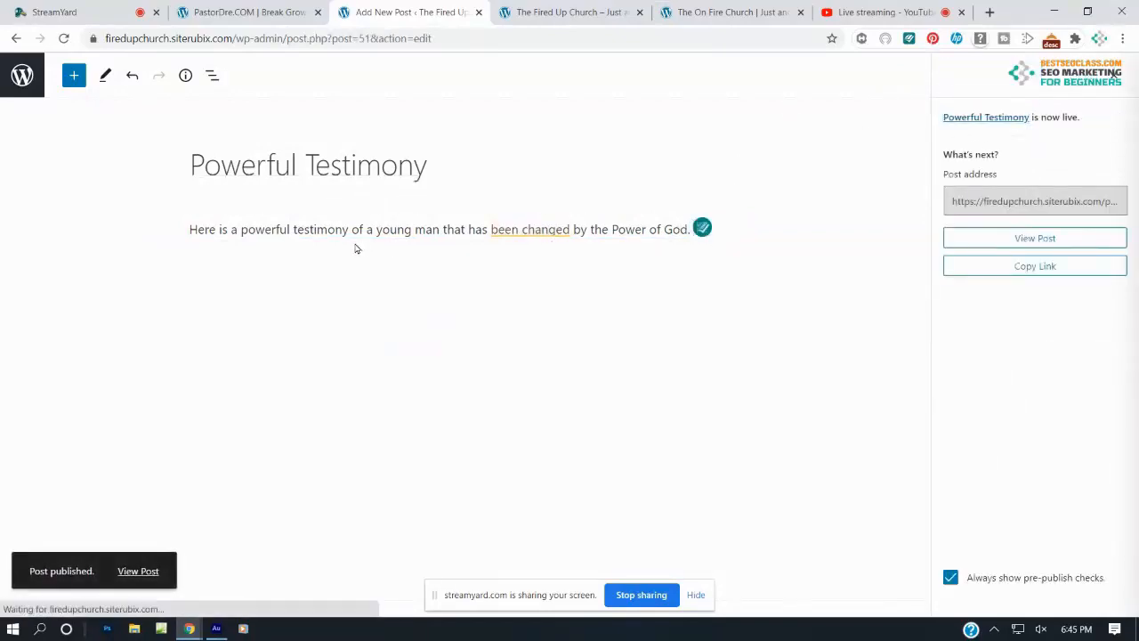
{"action": "left_click", "coordinate": [199, 228]}
{"action": "left_click_drag", "start_coordinate": [191, 229], "coordinate": [686, 232]}
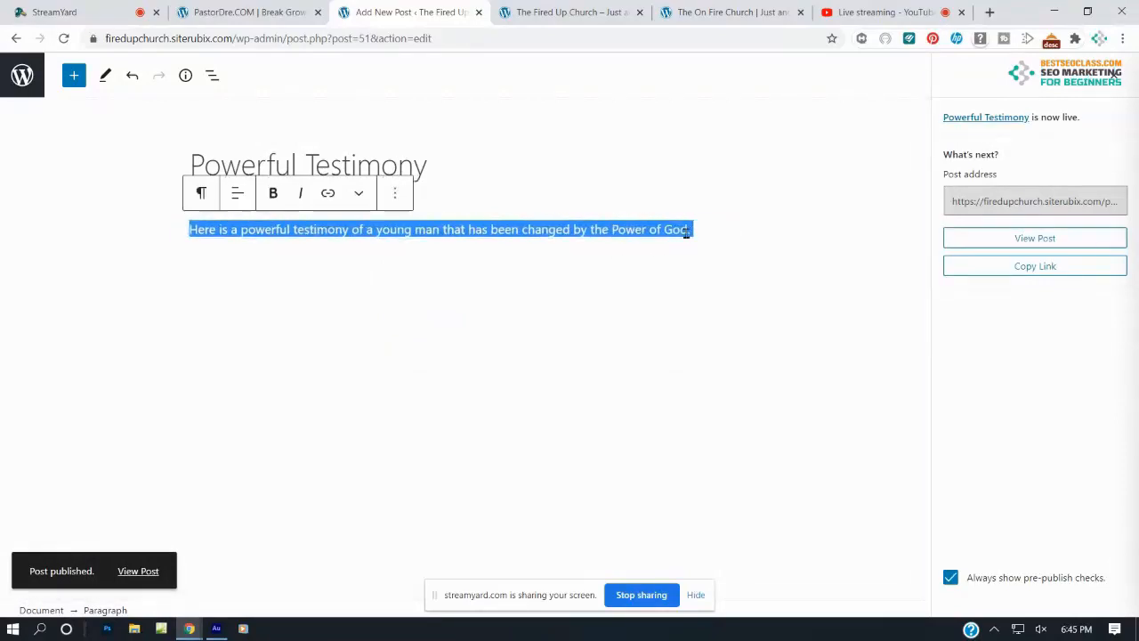
{"action": "key", "text": "ctrl+c"}
{"action": "left_click", "coordinate": [713, 231]}
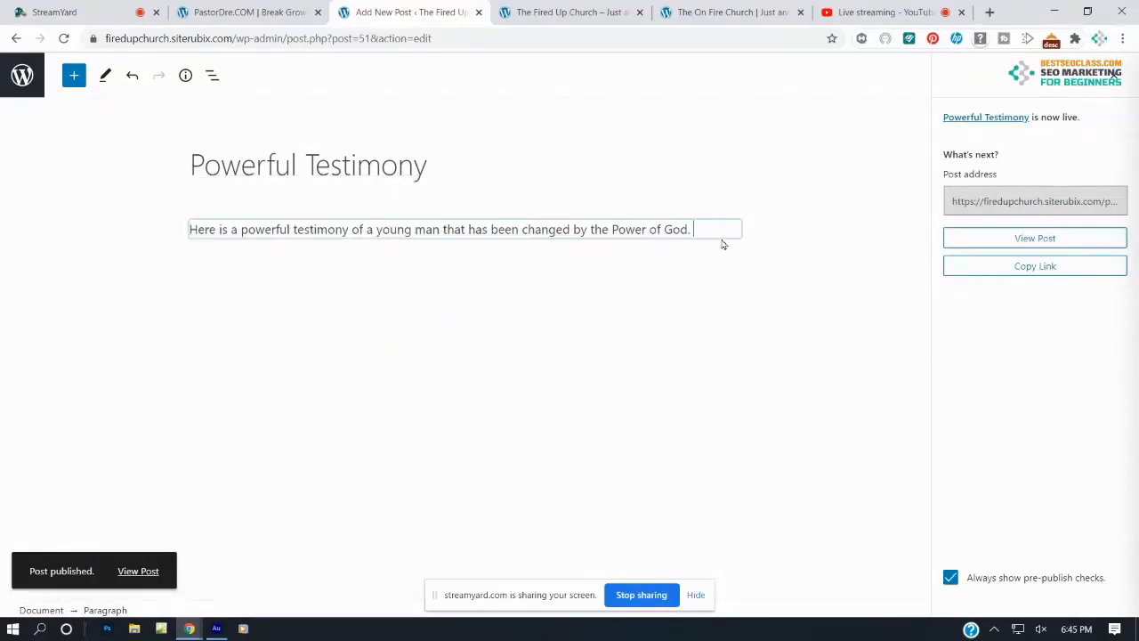
{"action": "key", "text": "ctrl+v"}
{"action": "key", "text": "ctrl+v"}
{"action": "key", "text": "ctrl+v"}
{"action": "key", "text": "ctrl+v"}
{"action": "key", "text": "ctrl+v"}
{"action": "key", "text": "ctrl+v"}
{"action": "key", "text": "ctrl+v"}
{"action": "key", "text": "ctrl+v"}
{"action": "key", "text": "ctrl+v"}
{"action": "key", "text": "ctrl+v"}
{"action": "key", "text": "ctrl+v"}
{"action": "key", "text": "ctrl+v"}
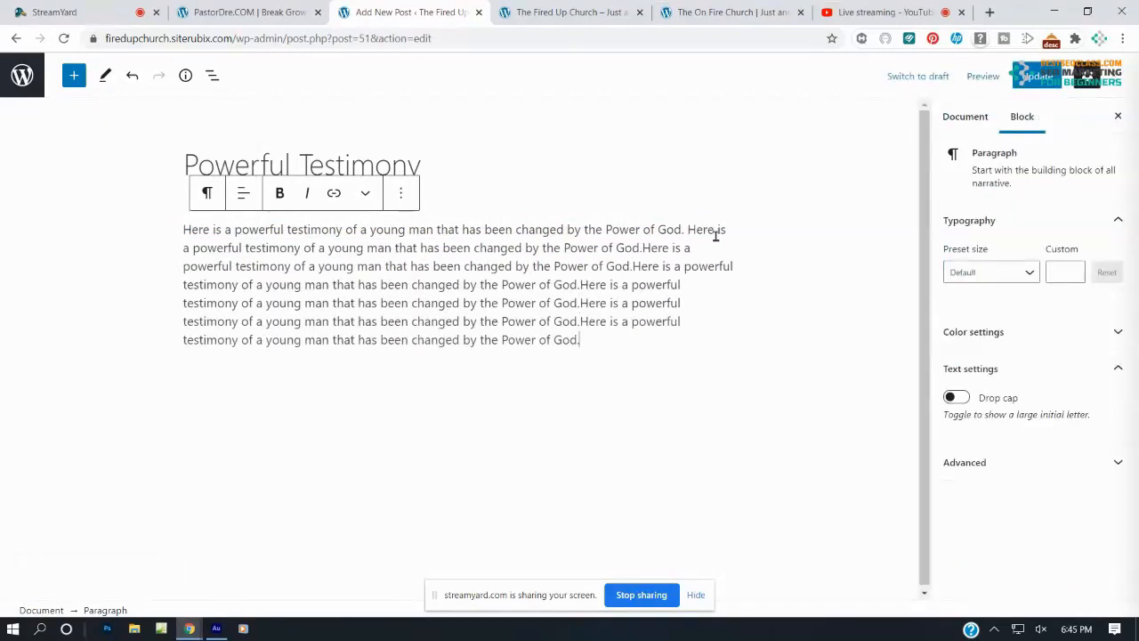
{"action": "key", "text": "ctrl+v"}
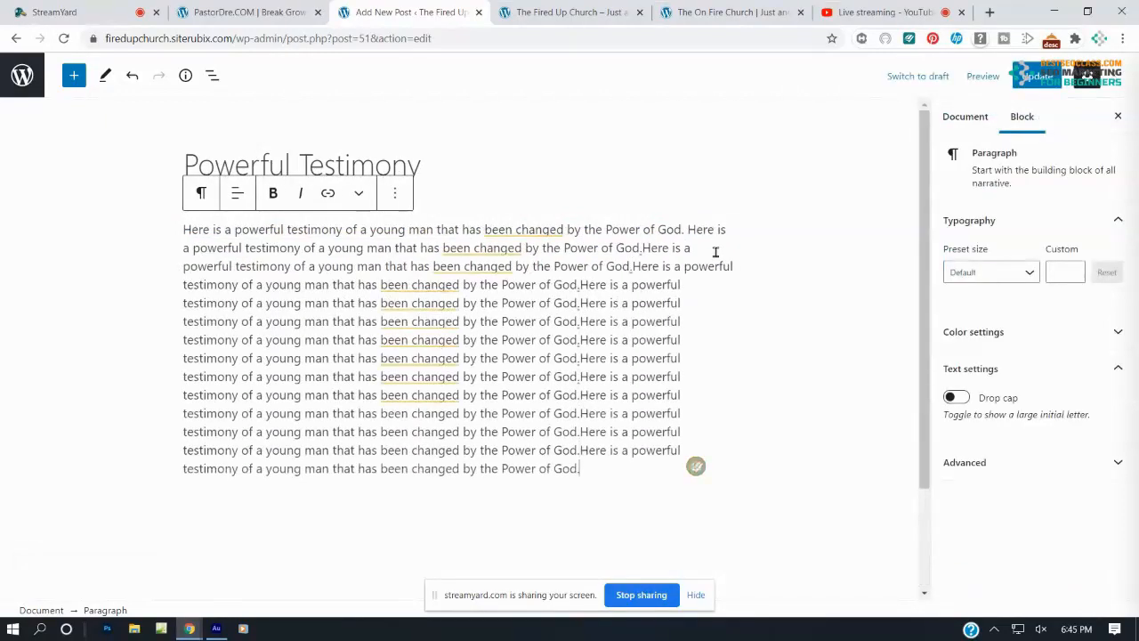
{"action": "key", "text": "ctrl+v"}
{"action": "key", "text": "ctrl+v"}
{"action": "left_click", "coordinate": [1033, 77]}
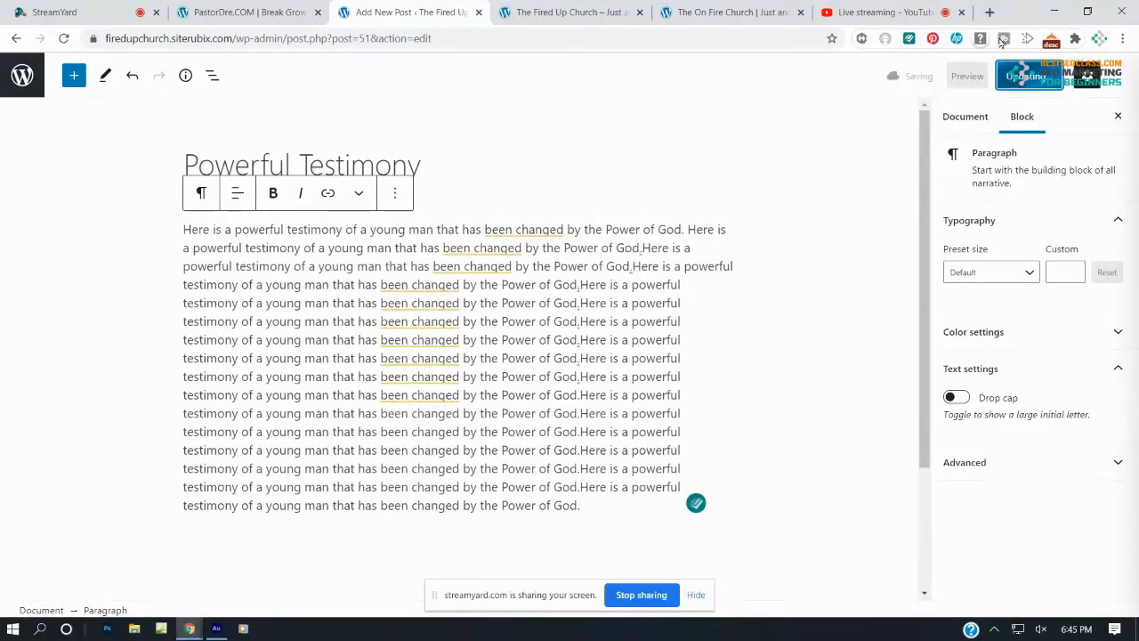
- Find the Powerful Testimony post on the live Blog page, read through it, then go Home
{"action": "left_click", "coordinate": [537, 11]}
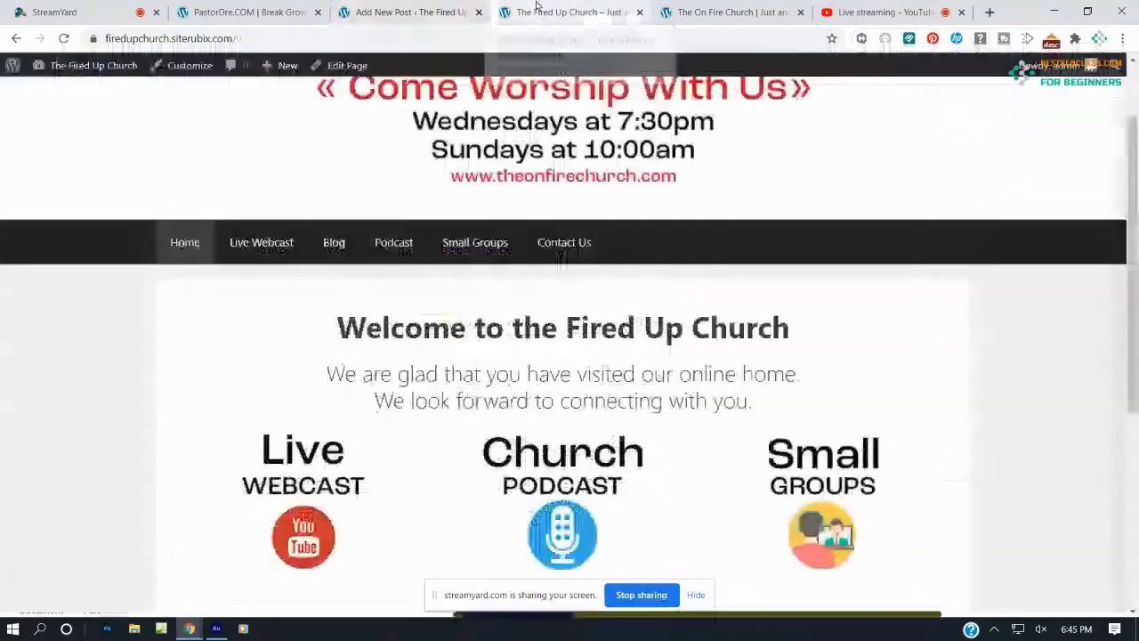
{"action": "left_click", "coordinate": [334, 250]}
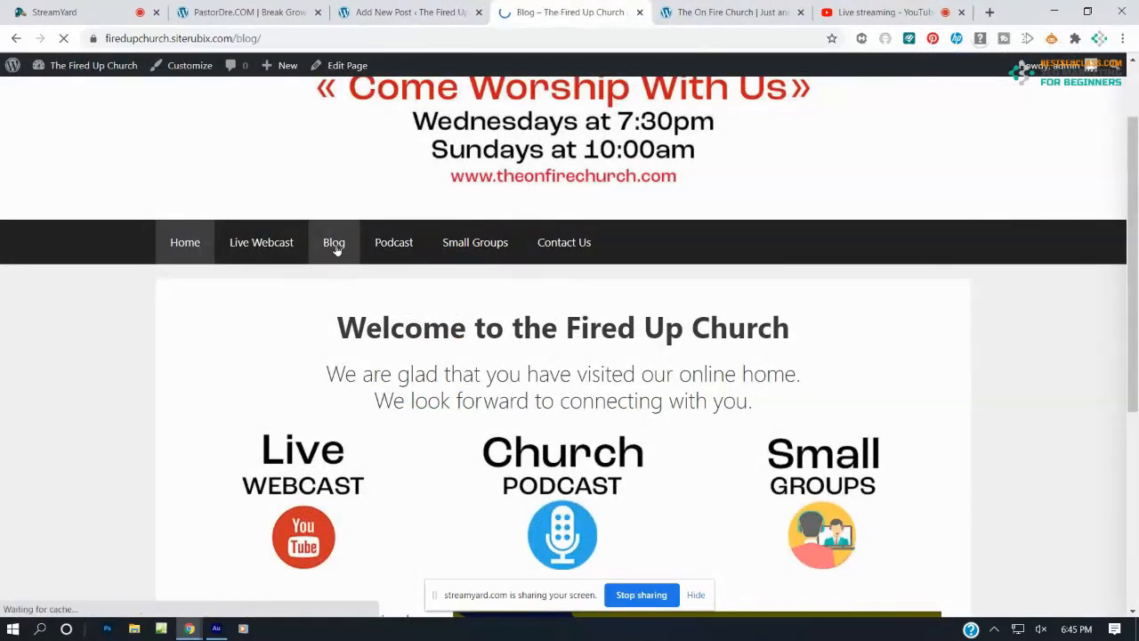
{"action": "scroll", "coordinate": [337, 250], "scroll_direction": "down", "scroll_amount": 2}
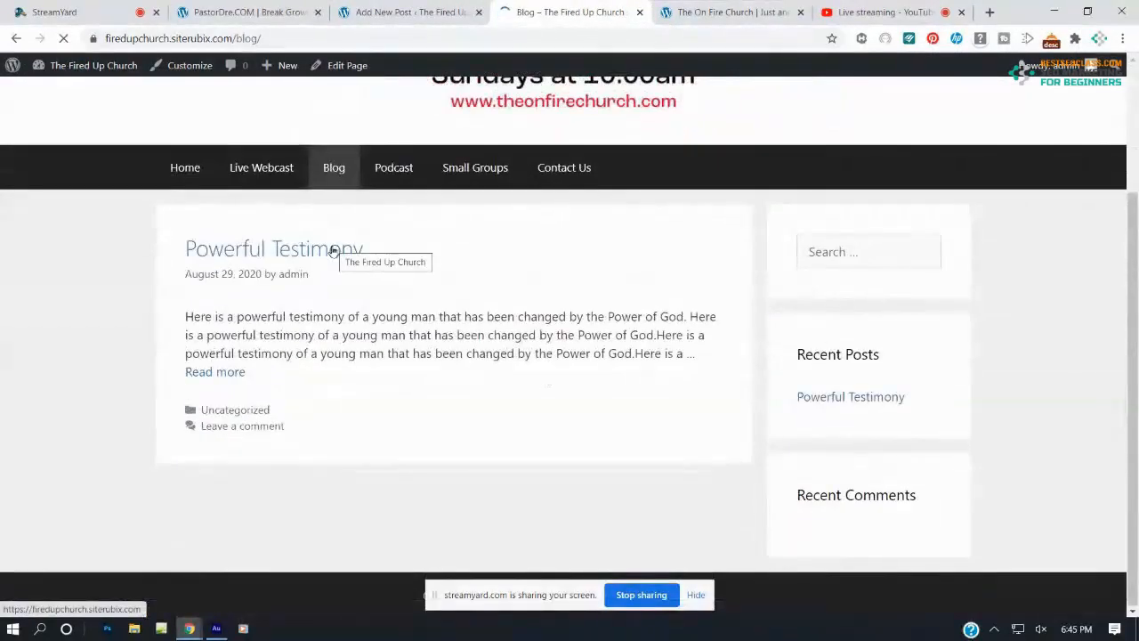
{"action": "left_click", "coordinate": [280, 250]}
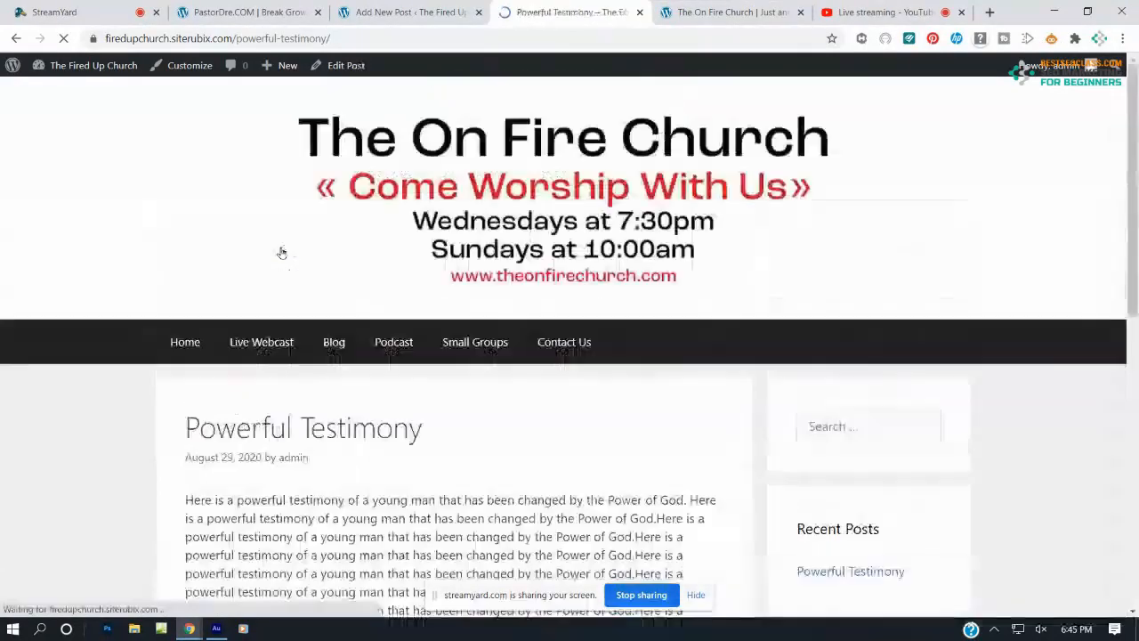
{"action": "scroll", "coordinate": [282, 249], "scroll_direction": "down", "scroll_amount": 7}
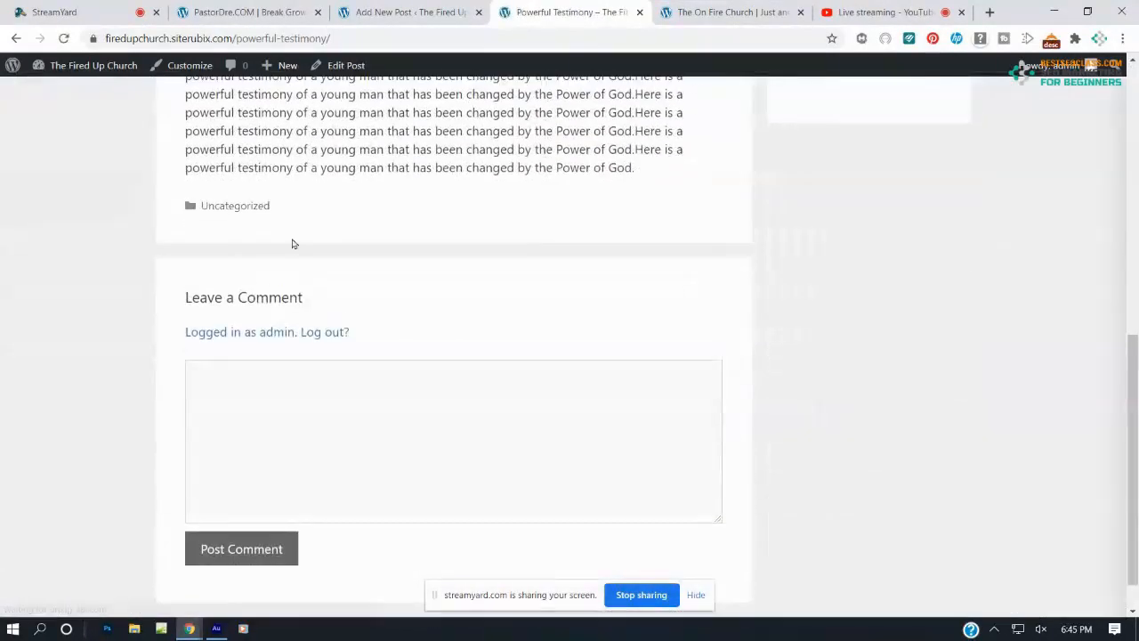
{"action": "scroll", "coordinate": [293, 244], "scroll_direction": "up", "scroll_amount": 7}
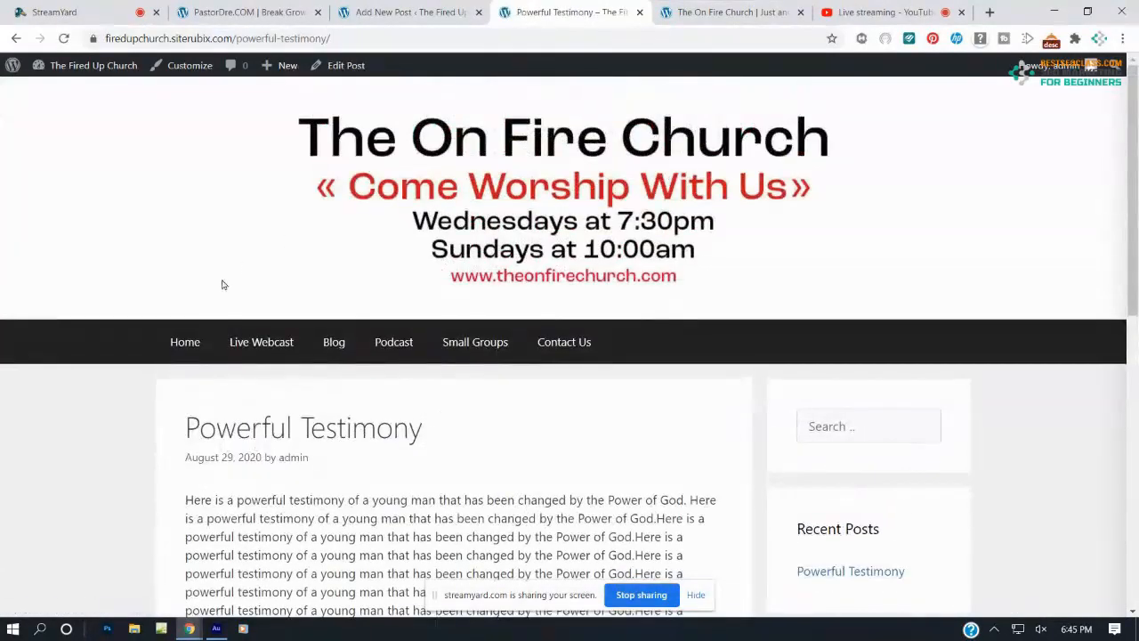
{"action": "left_click", "coordinate": [197, 328]}
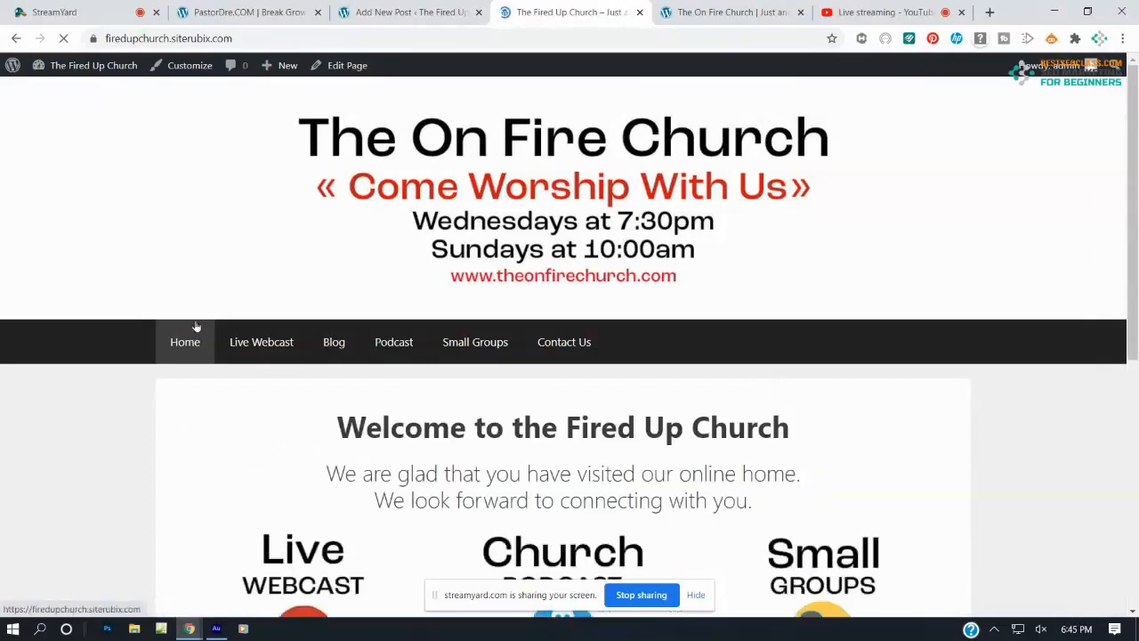
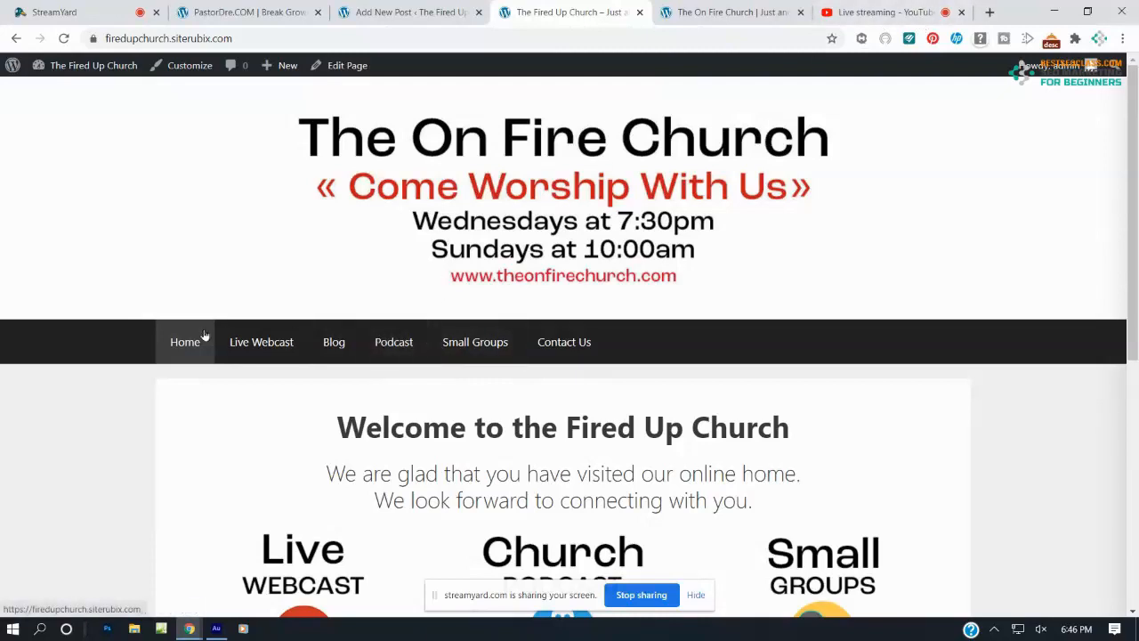
- Open the Live Webcast page on the live site and scroll through it
{"action": "left_click", "coordinate": [270, 350]}
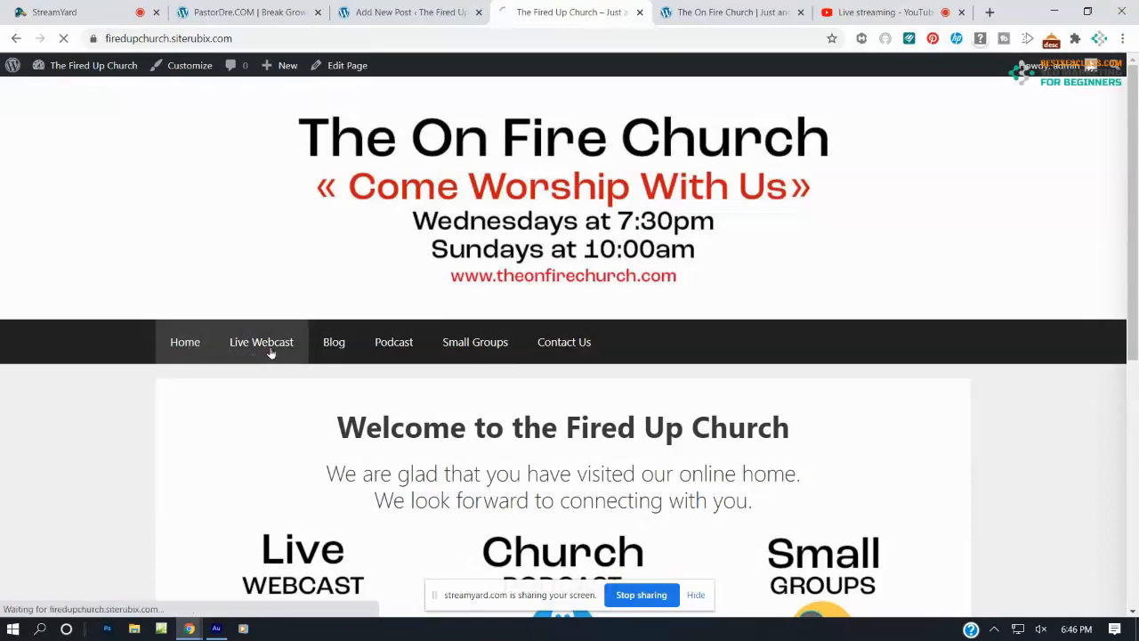
{"action": "scroll", "coordinate": [287, 329], "scroll_direction": "down", "scroll_amount": 5}
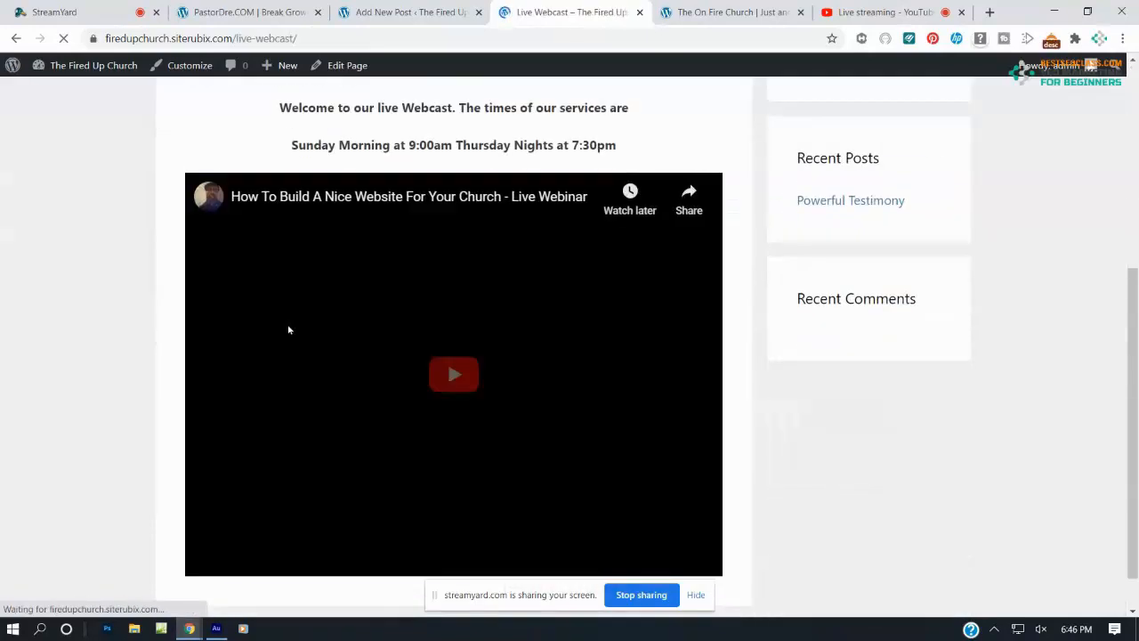
{"action": "scroll", "coordinate": [288, 330], "scroll_direction": "up", "scroll_amount": 2}
{"action": "scroll", "coordinate": [287, 330], "scroll_direction": "up", "scroll_amount": 1}
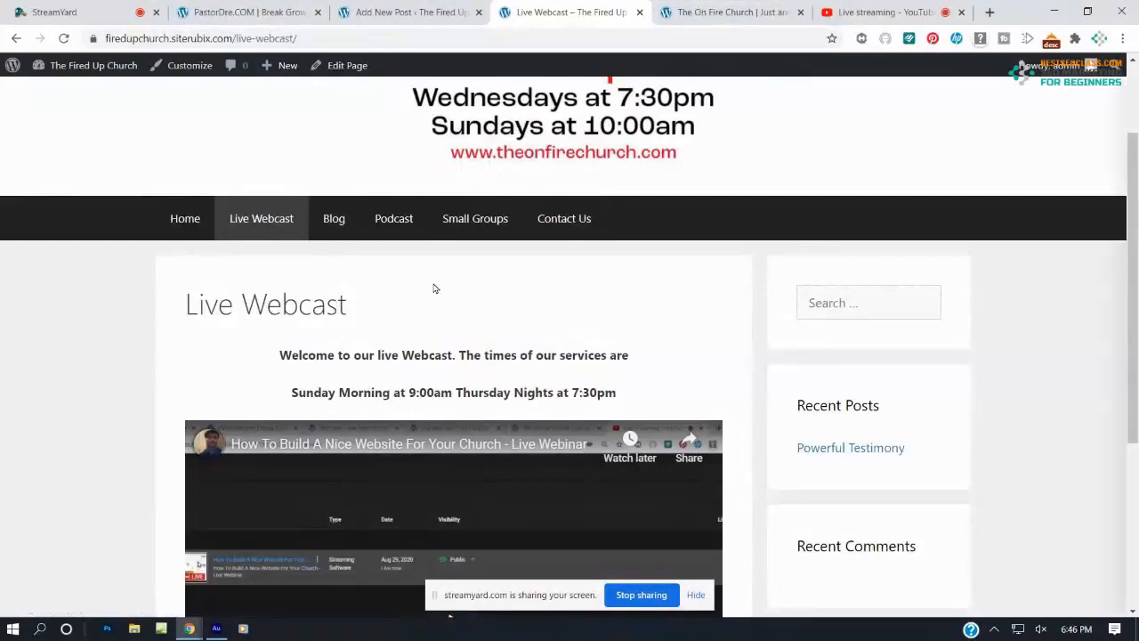
- Check the Blog page, which lists only the Powerful Testimony post
{"action": "left_click", "coordinate": [344, 233]}
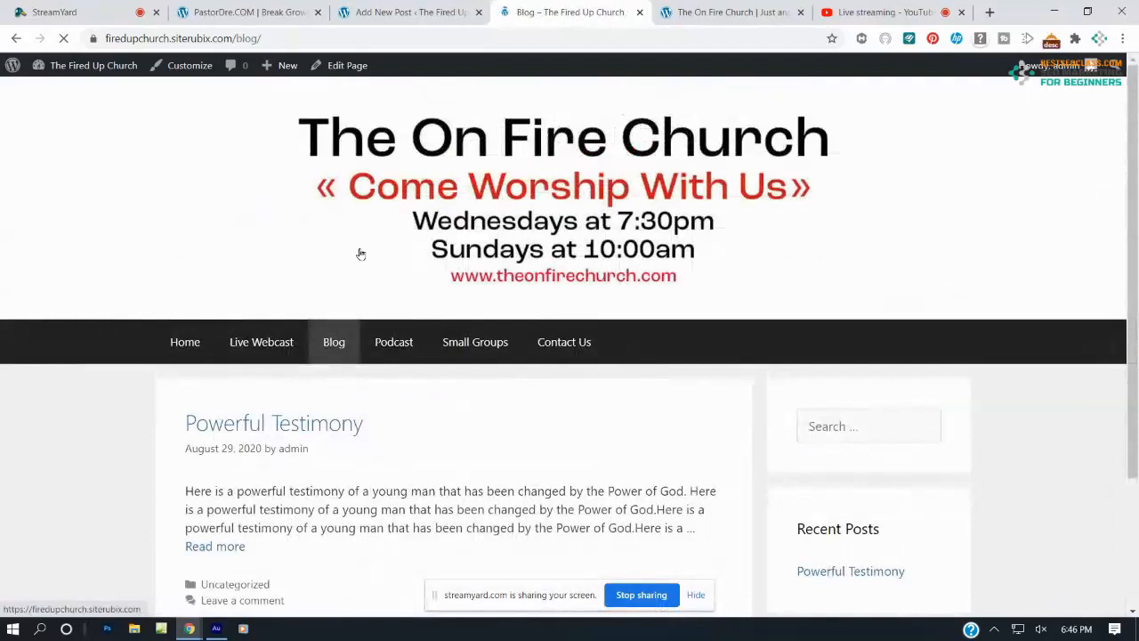
{"action": "scroll", "coordinate": [358, 252], "scroll_direction": "down", "scroll_amount": 2}
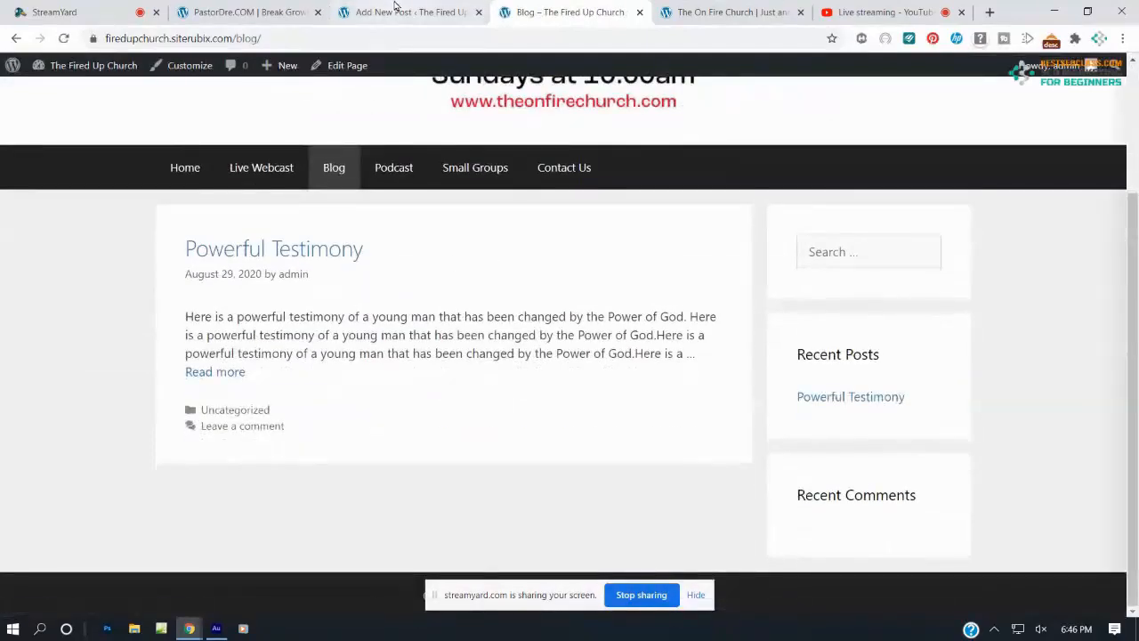
{"action": "left_click", "coordinate": [396, 9]}
- Start a new post titled 'Powerful Financial Miracle'
{"action": "left_click", "coordinate": [16, 41]}
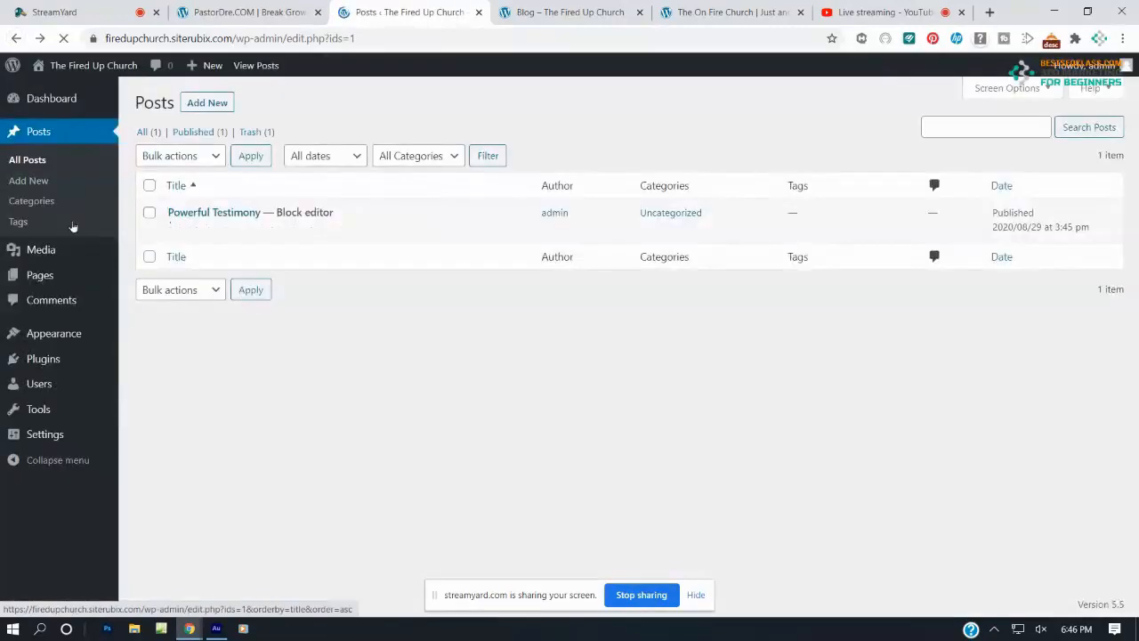
{"action": "left_click", "coordinate": [40, 134]}
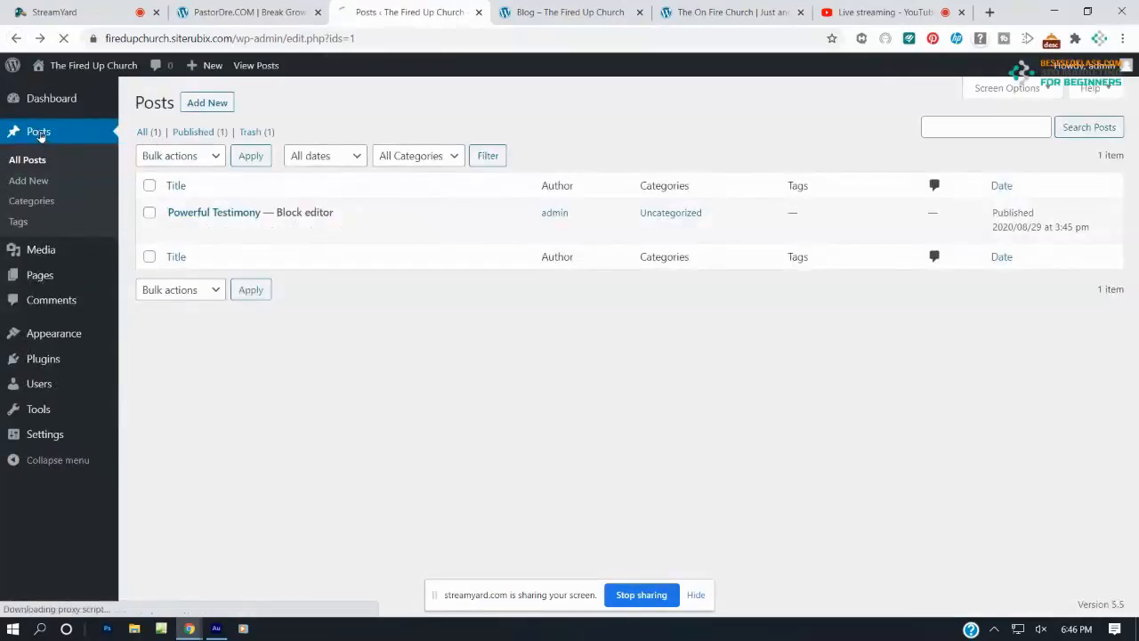
{"action": "left_click", "coordinate": [206, 103]}
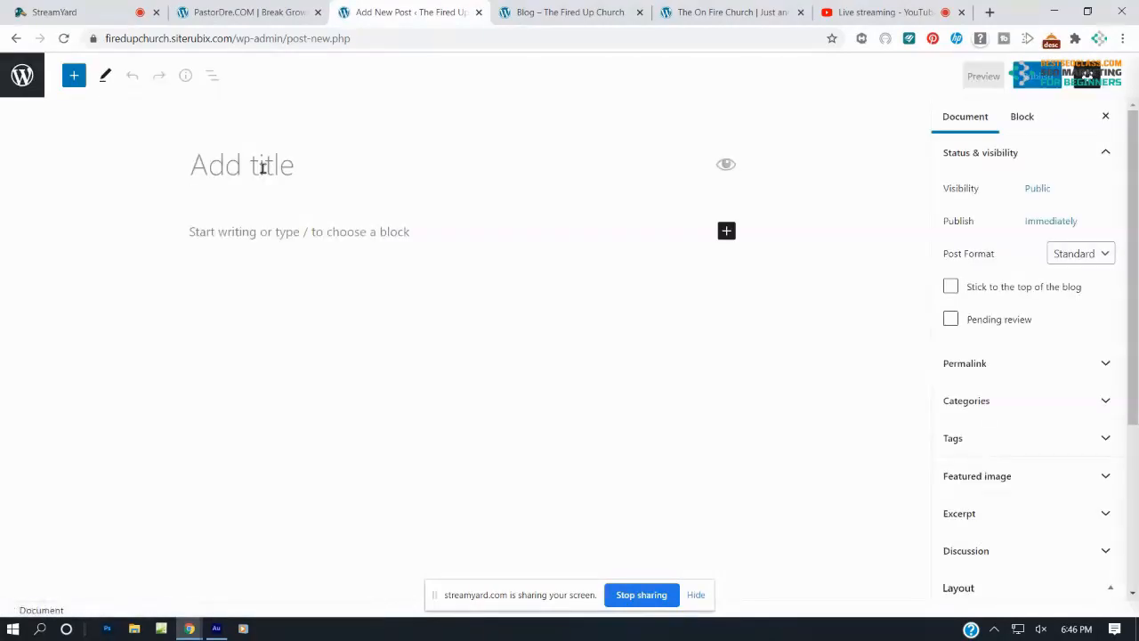
{"action": "type", "text": "Power"}
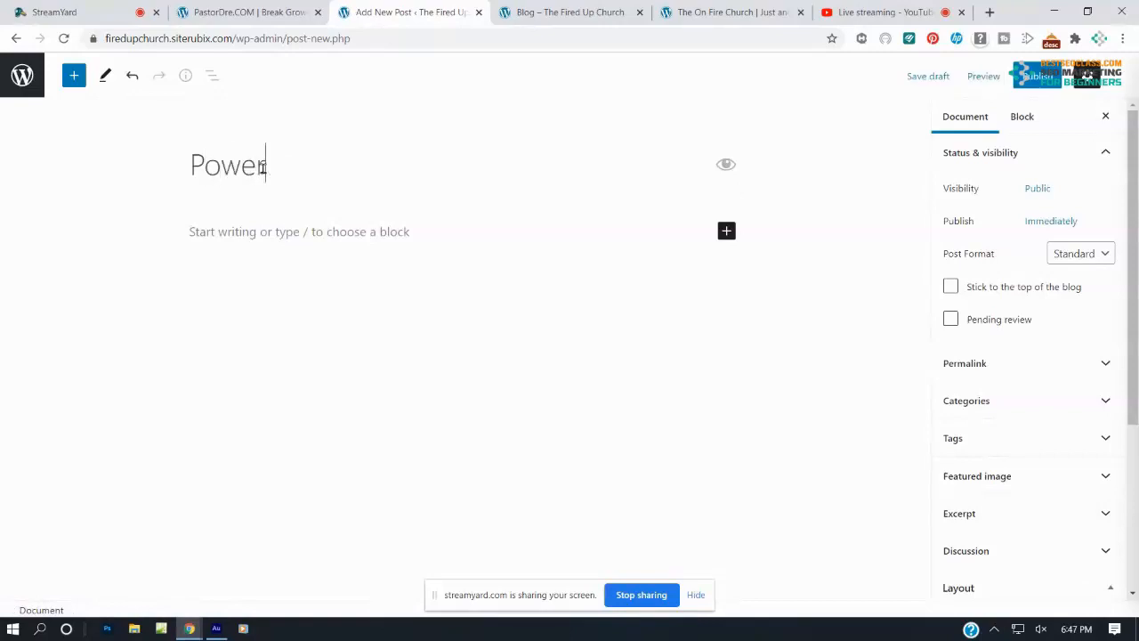
{"action": "type", "text": "ful Financial Miracle"}
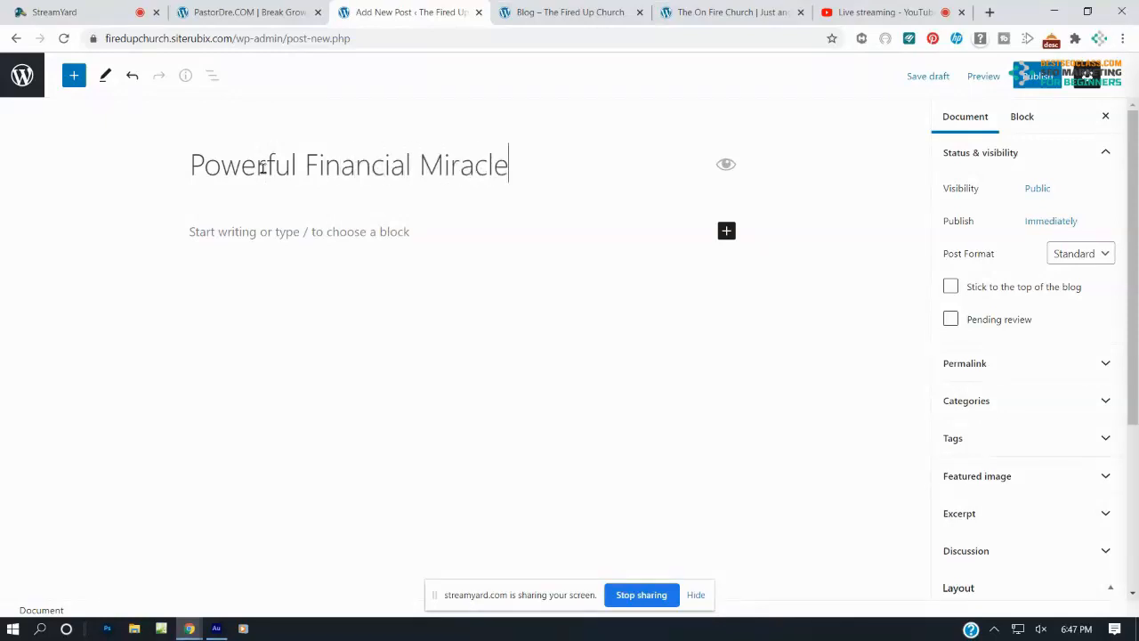
- Write the body: 'Here is a powerful testimony of a young lady that got a huge financial miracle.'
{"action": "left_click", "coordinate": [246, 223]}
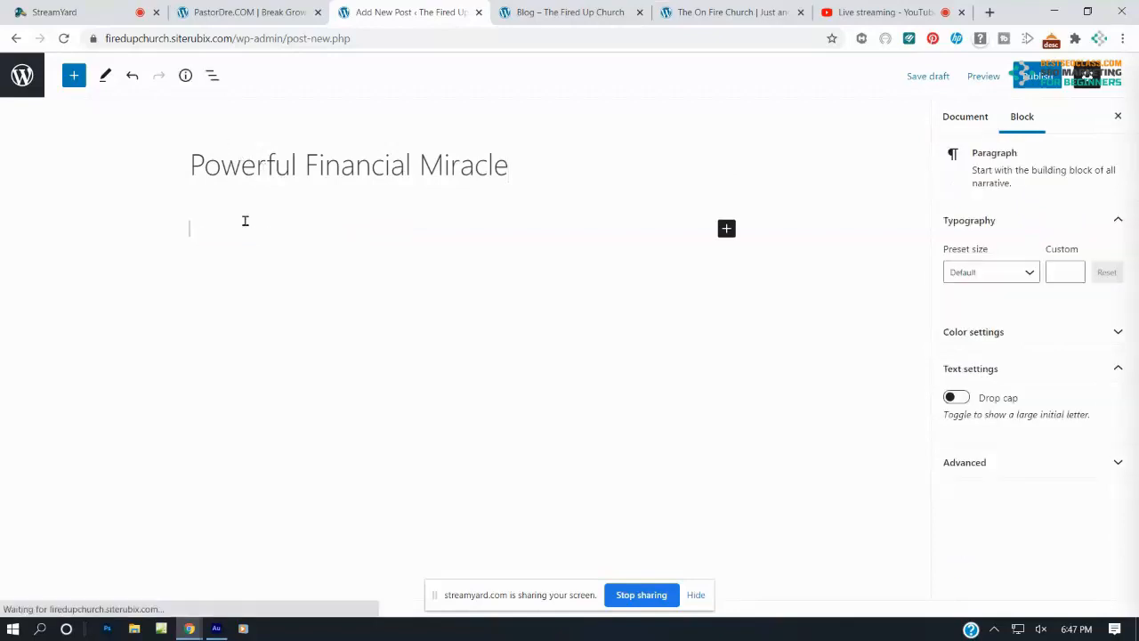
{"action": "type", "text": "Here is a poww"}
{"action": "key", "text": "BackSpace"}
{"action": "type", "text": "erful testimony of a"}
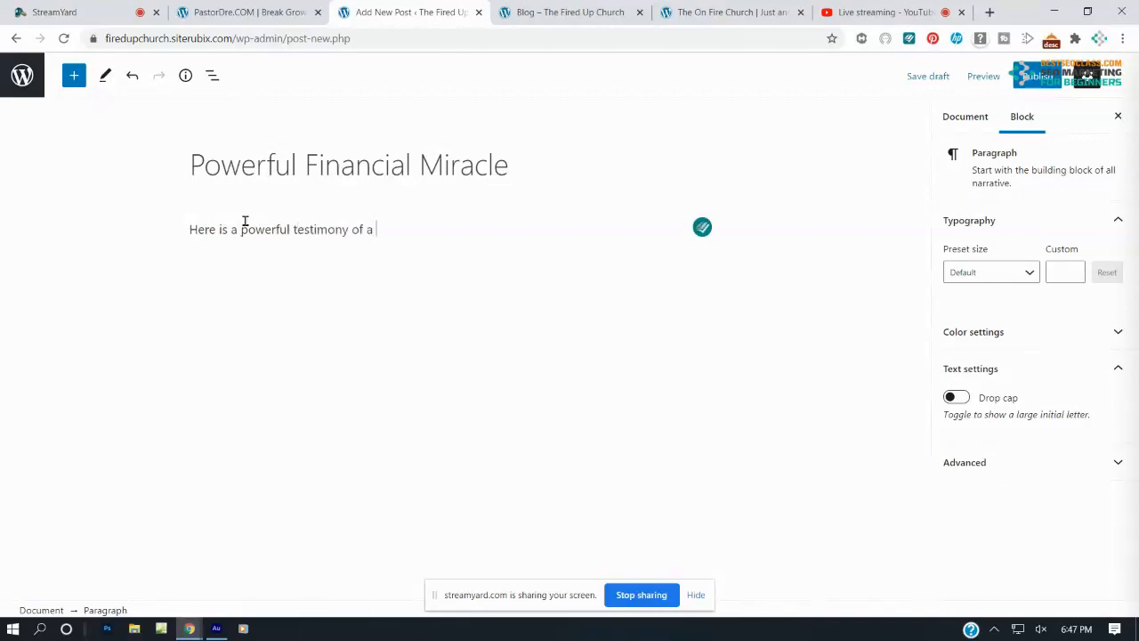
{"action": "type", "text": " young lady that got a h"}
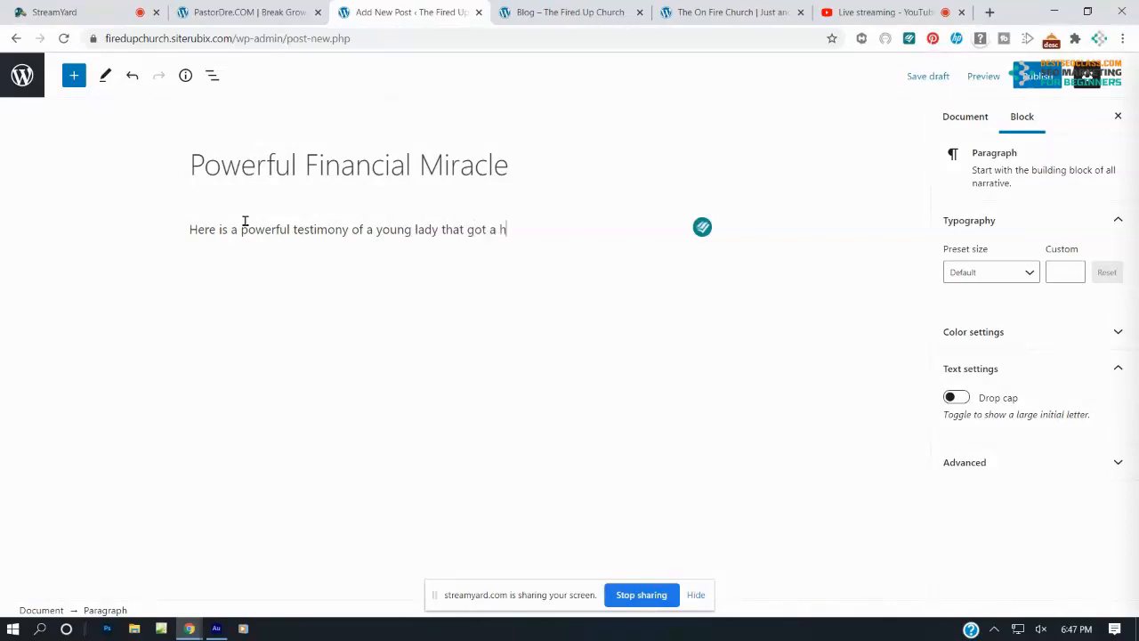
{"action": "type", "text": "uge financial "}
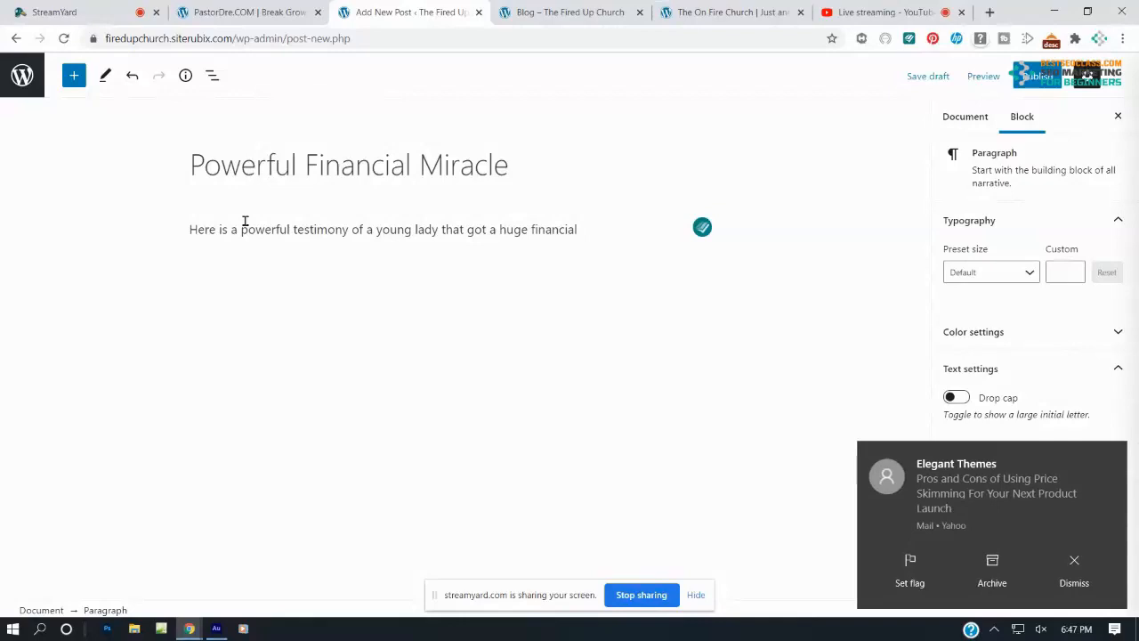
{"action": "type", "text": "miracle"}
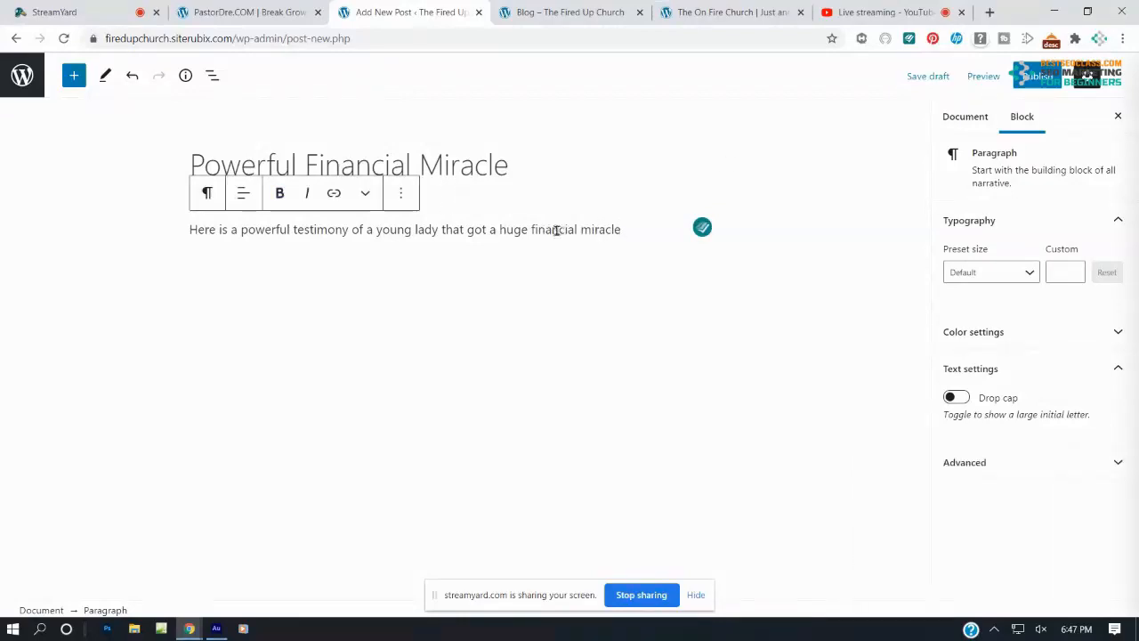
{"action": "type", "text": "."}
{"action": "left_click", "coordinate": [1075, 570]}
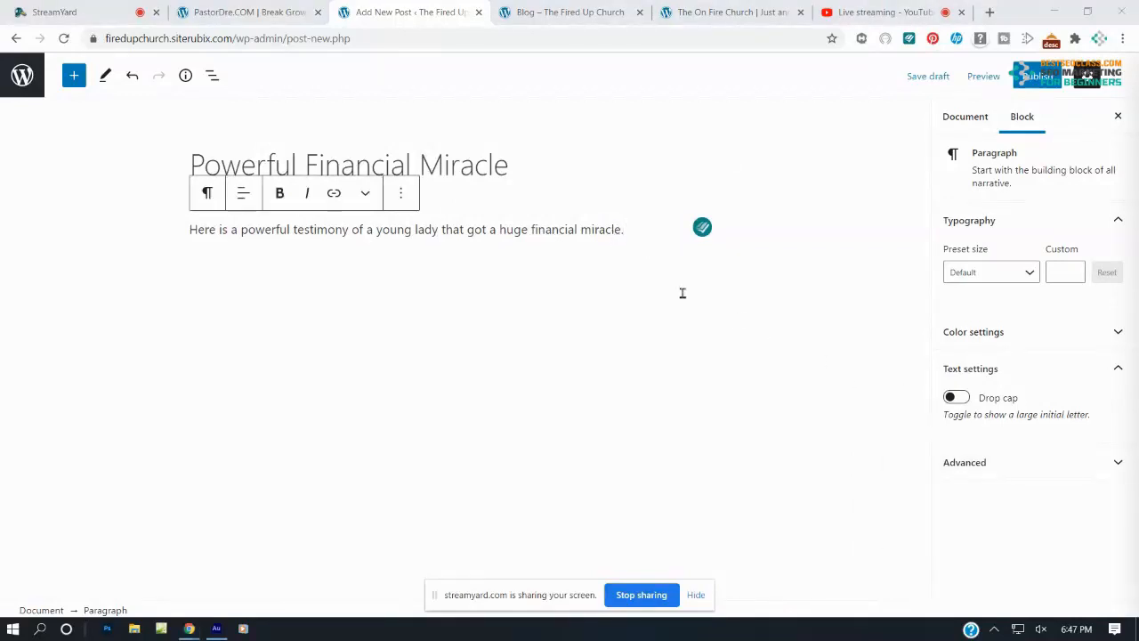
- Copy the sentence, paste it three more times at the paragraph's end, and publish
{"action": "left_click_drag", "start_coordinate": [635, 229], "coordinate": [164, 233]}
{"action": "key", "text": "ctrl+c"}
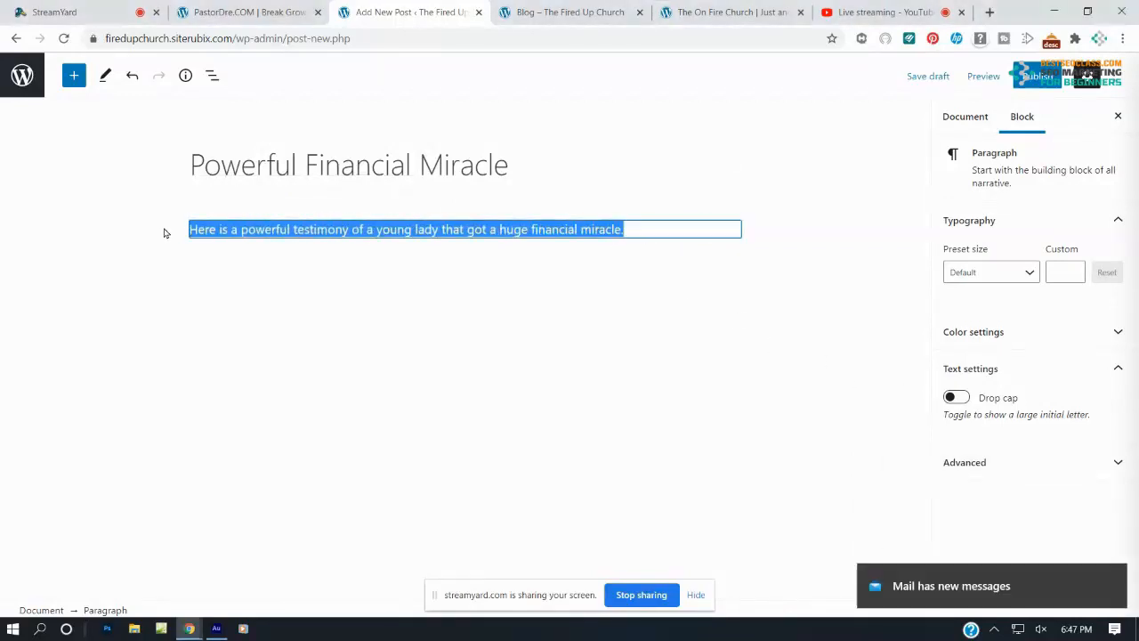
{"action": "left_click", "coordinate": [552, 294]}
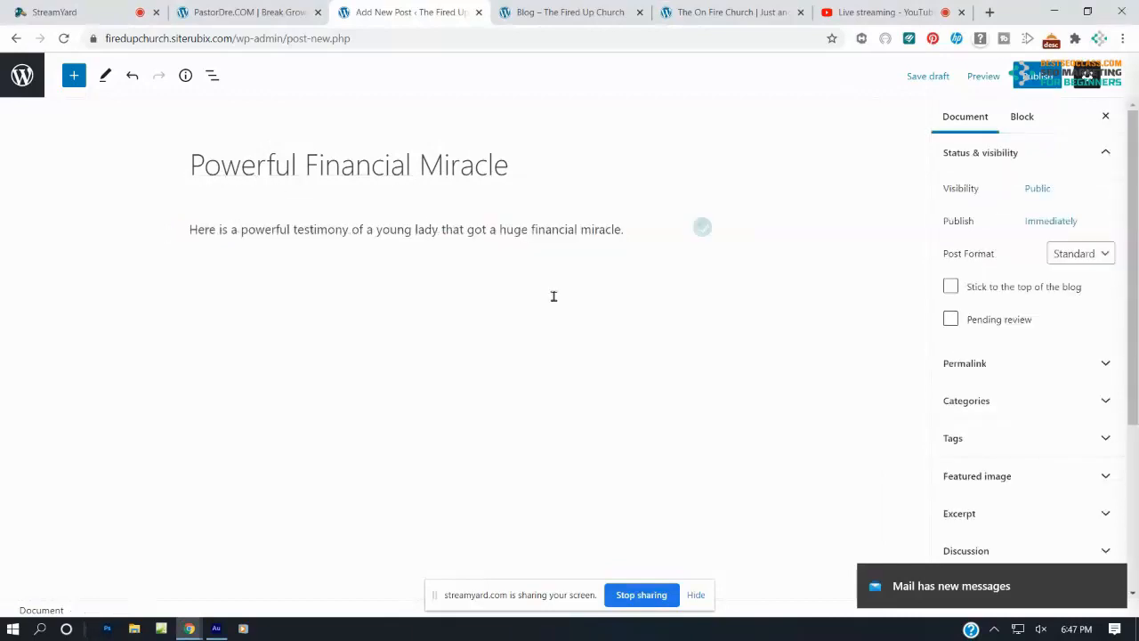
{"action": "left_click", "coordinate": [663, 237]}
{"action": "key", "text": "ctrl+v"}
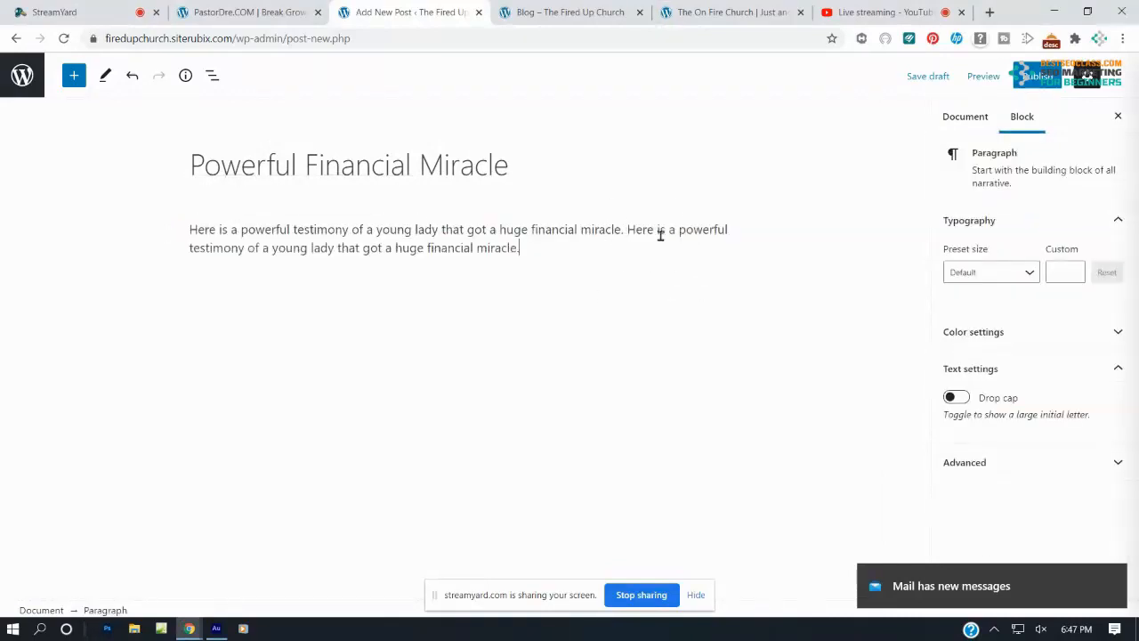
{"action": "key", "text": "ctrl+v"}
{"action": "key", "text": "ctrl+v"}
{"action": "key", "text": "ctrl+v"}
{"action": "key", "text": "ctrl+v"}
{"action": "key", "text": "ctrl+v"}
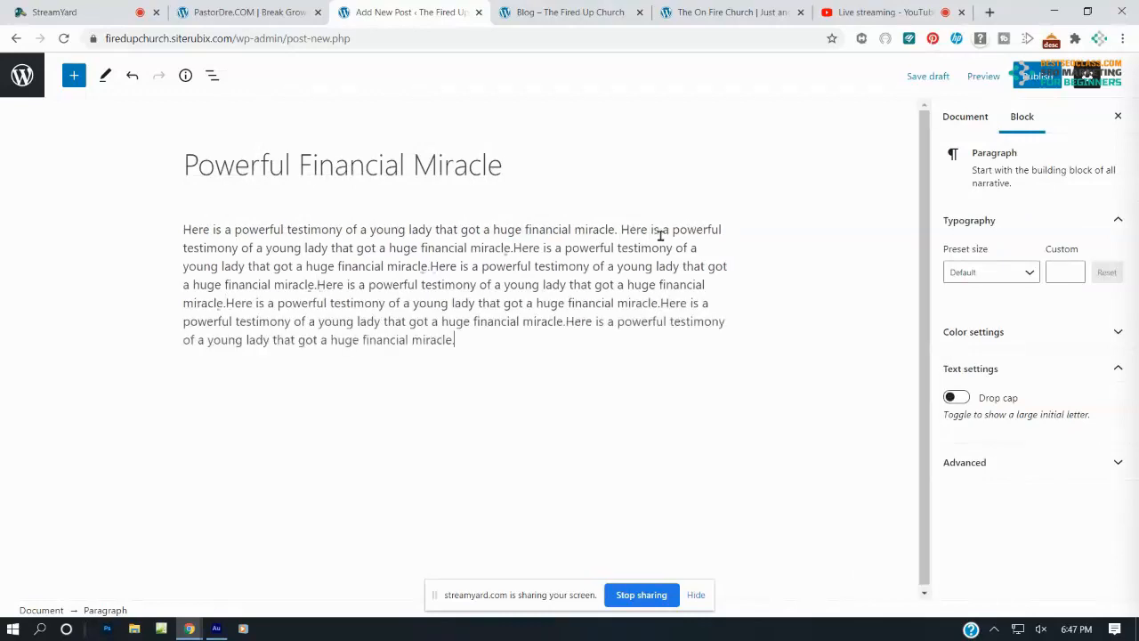
{"action": "key", "text": "ctrl+v"}
{"action": "left_click", "coordinate": [1006, 78]}
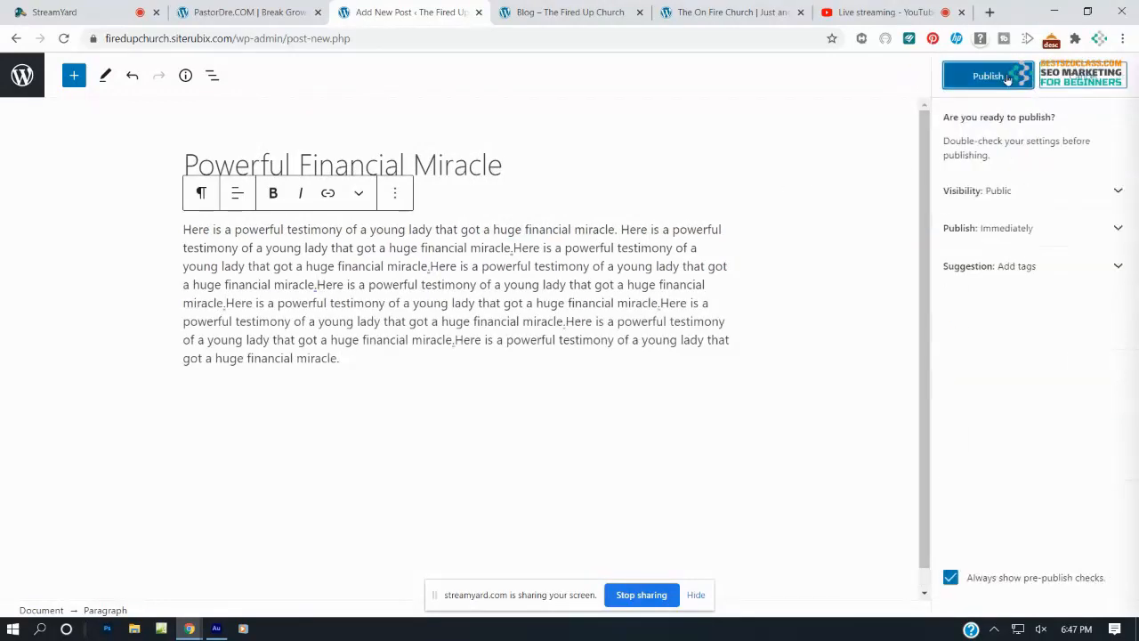
{"action": "left_click", "coordinate": [1008, 79]}
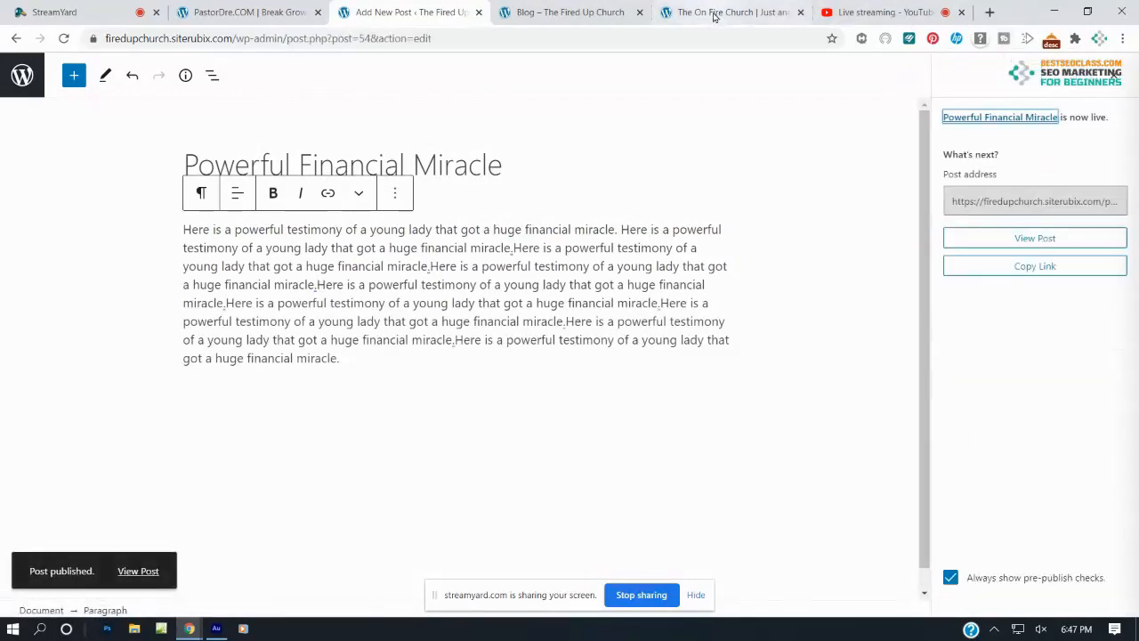
{"action": "left_click", "coordinate": [614, 10]}
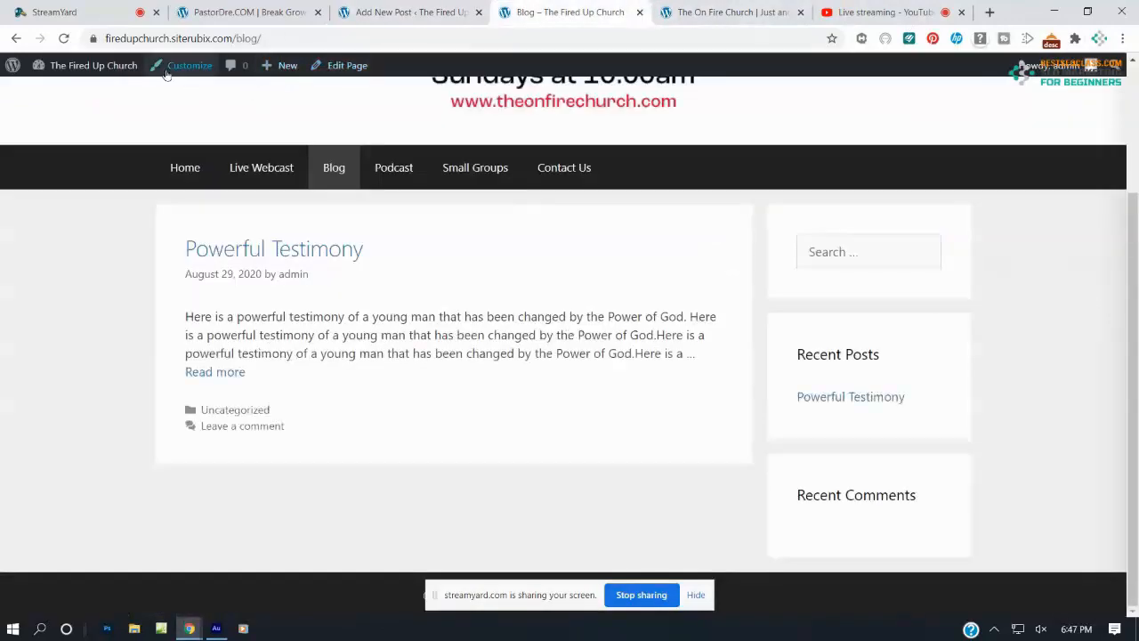
- Reload the Blog page to confirm the new post appears
{"action": "left_click", "coordinate": [65, 39]}
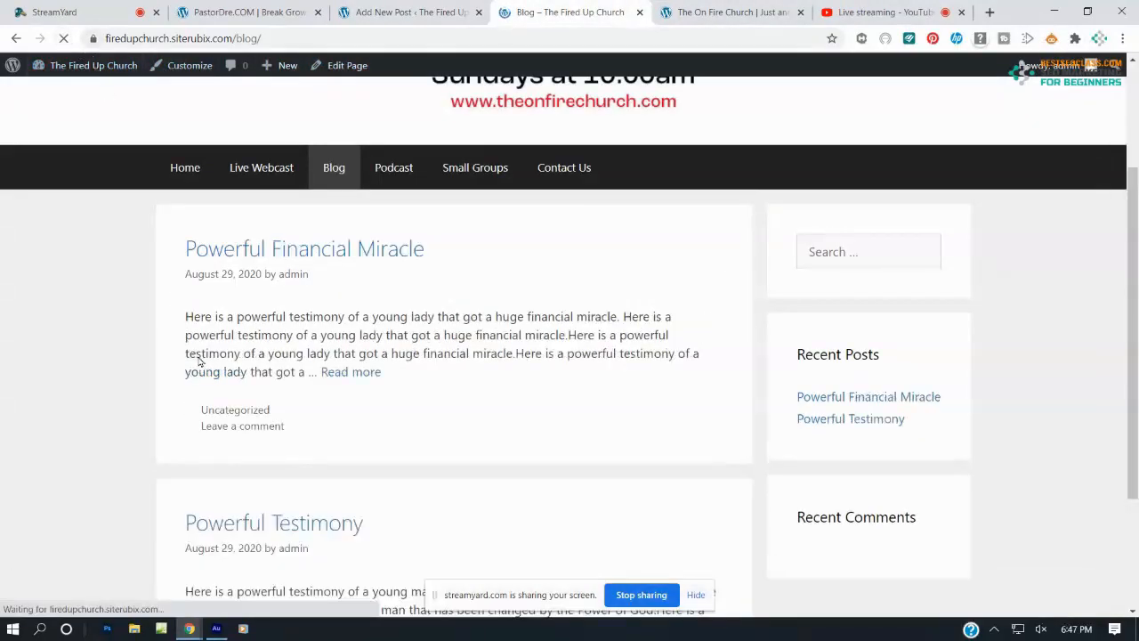
{"action": "scroll", "coordinate": [222, 312], "scroll_direction": "down", "scroll_amount": 2}
{"action": "scroll", "coordinate": [224, 315], "scroll_direction": "up", "scroll_amount": 3}
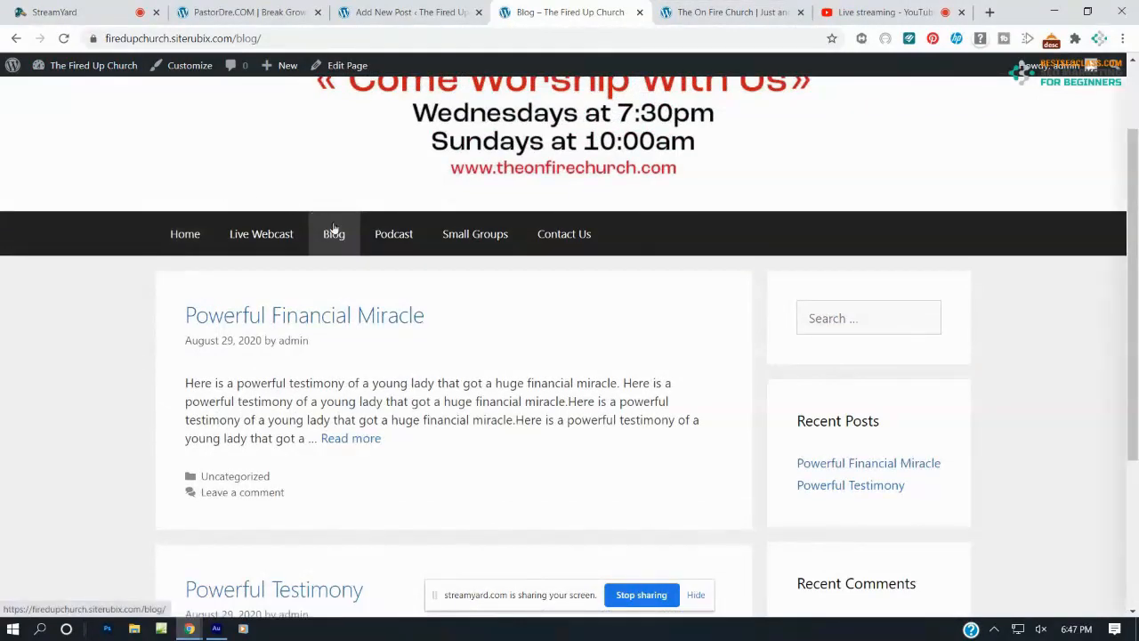
- Open the Podcast page in the block editor from the Pages list
{"action": "left_click", "coordinate": [405, 12]}
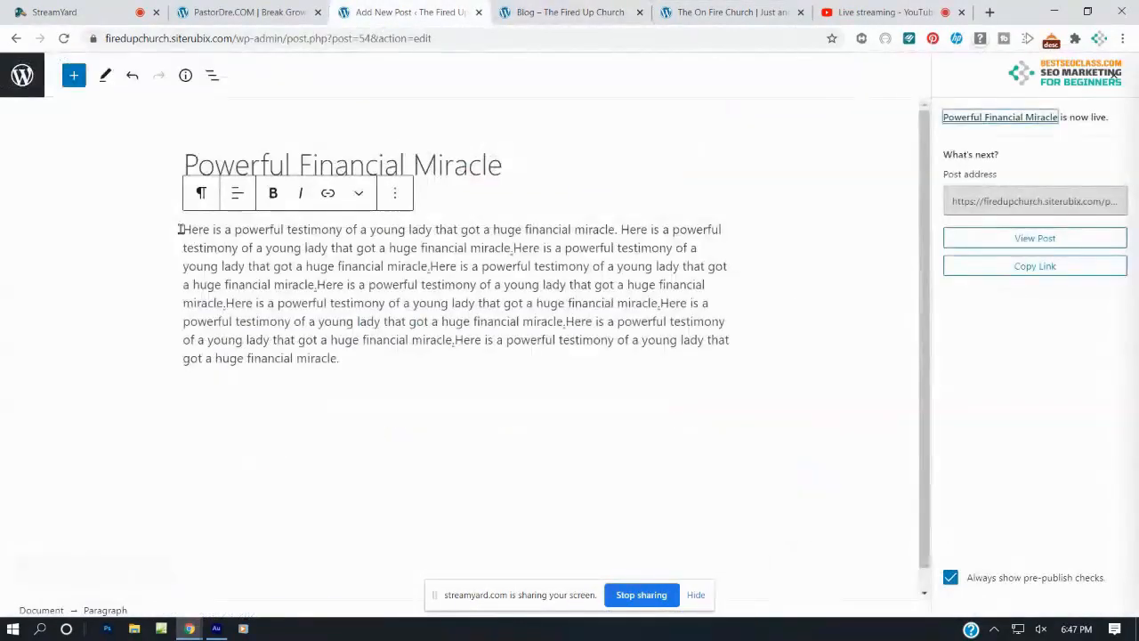
{"action": "left_click", "coordinate": [16, 38]}
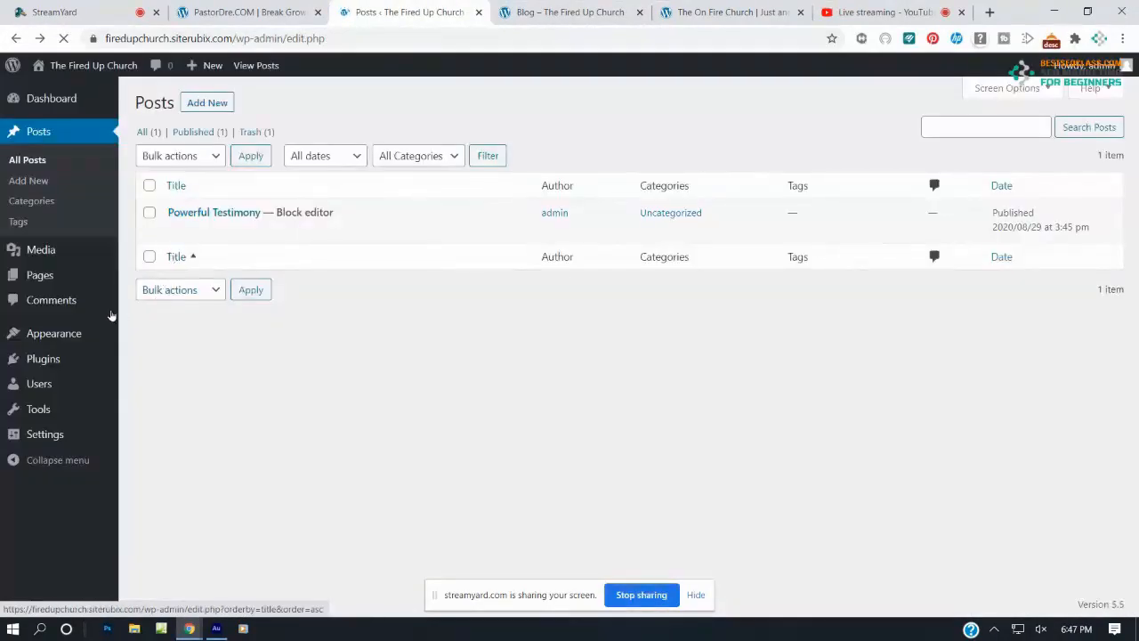
{"action": "left_click", "coordinate": [48, 279]}
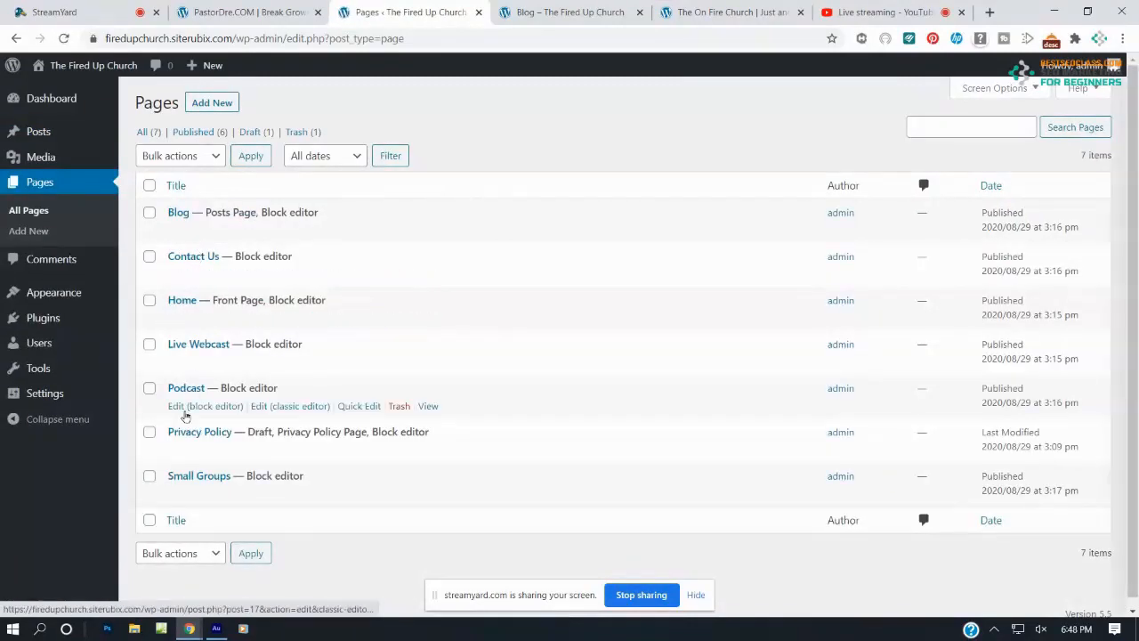
{"action": "left_click", "coordinate": [184, 409]}
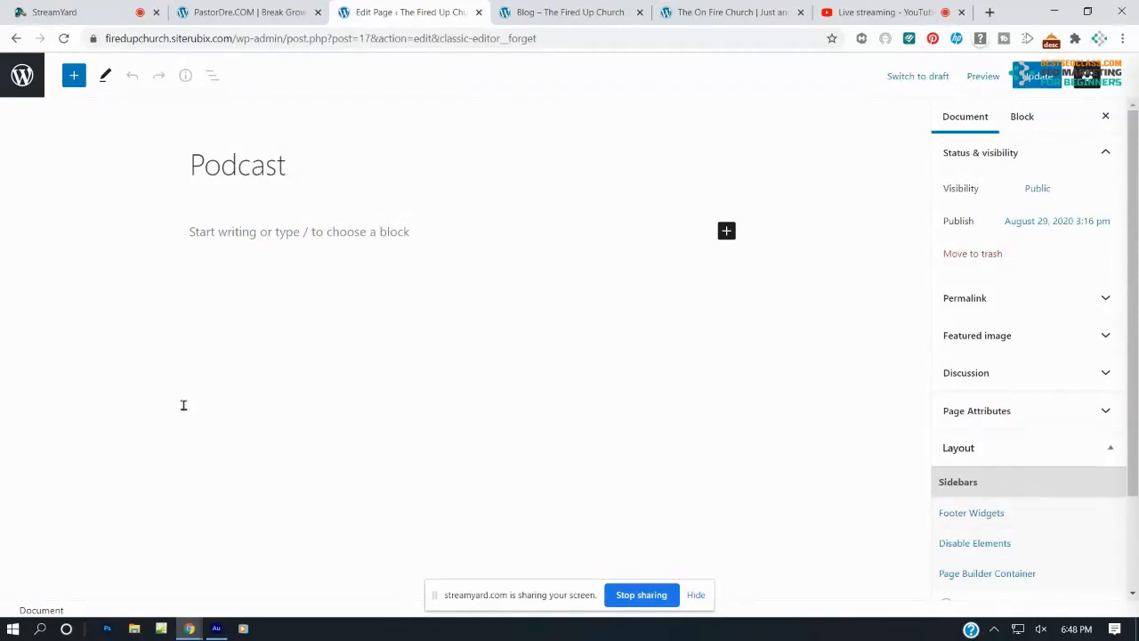
- Go to spreaker.com in a new browser tab
{"action": "left_click", "coordinate": [990, 11]}
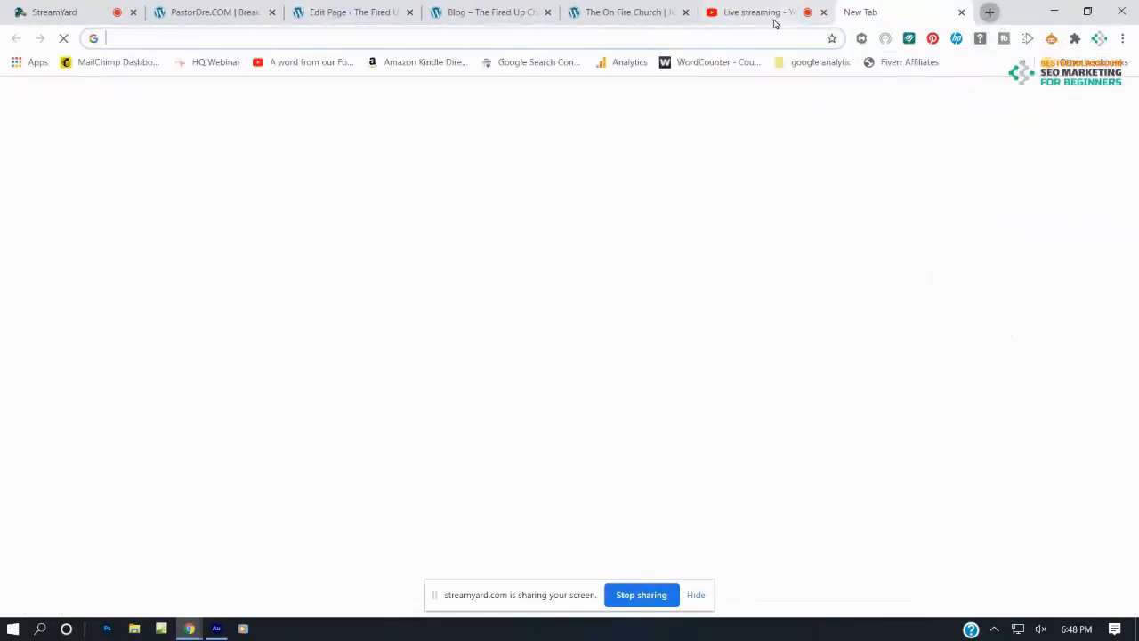
{"action": "left_click", "coordinate": [731, 33]}
{"action": "type", "text": "spreaker.com"}
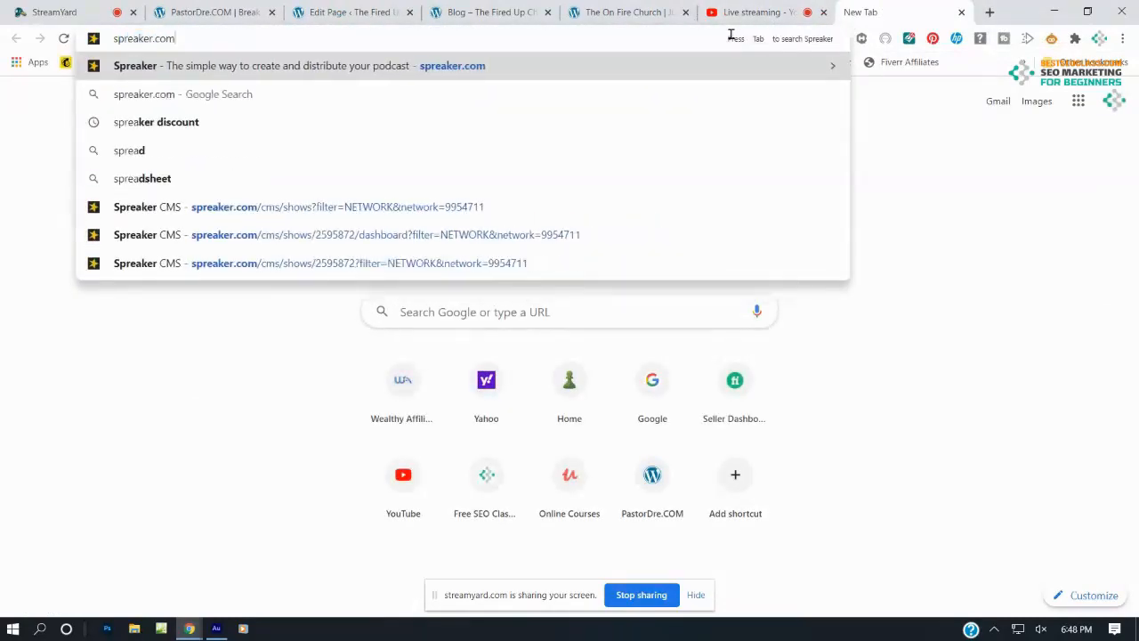
{"action": "key", "text": "Return"}
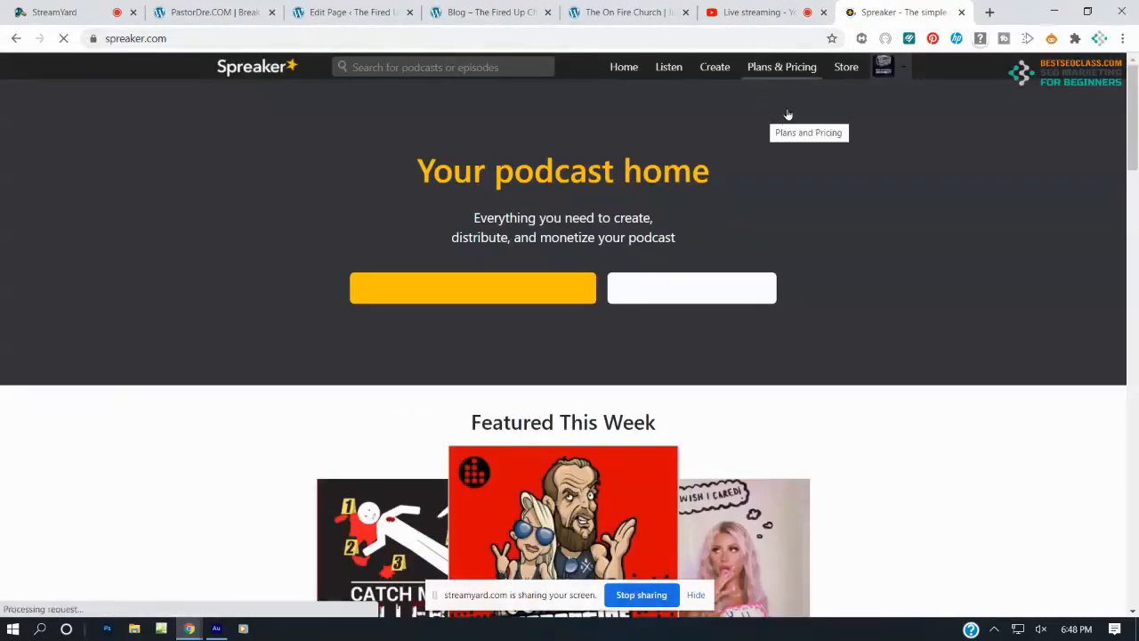
- Copy the Rise Up Radio Segment podcast's RSS link from the Spreaker dashboard
{"action": "left_click", "coordinate": [893, 75]}
{"action": "left_click", "coordinate": [872, 126]}
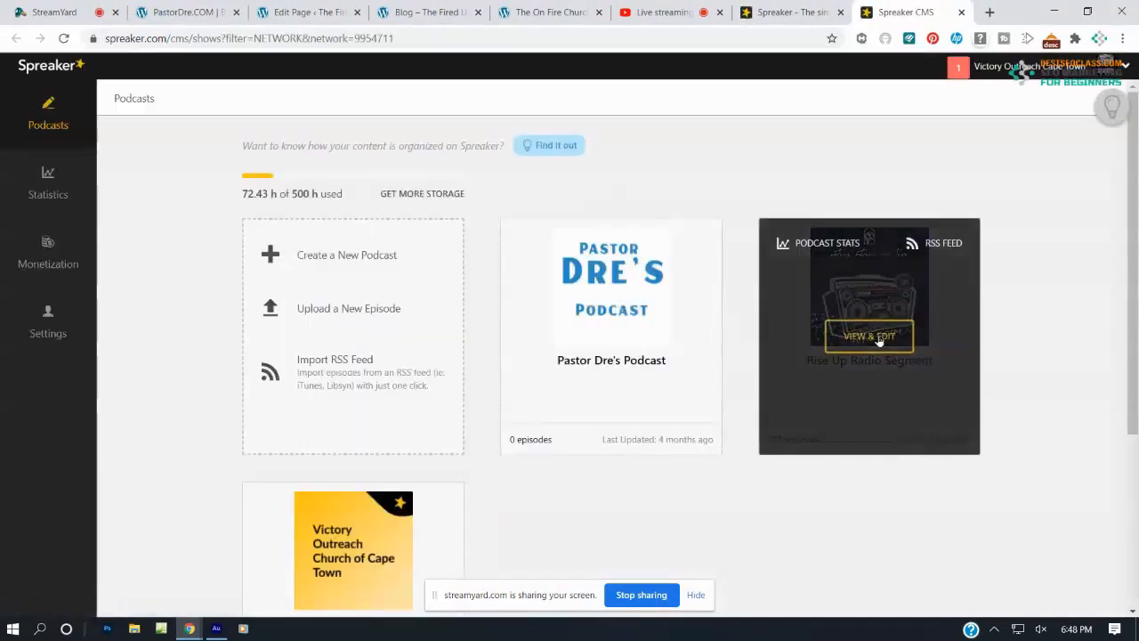
{"action": "left_click", "coordinate": [869, 337]}
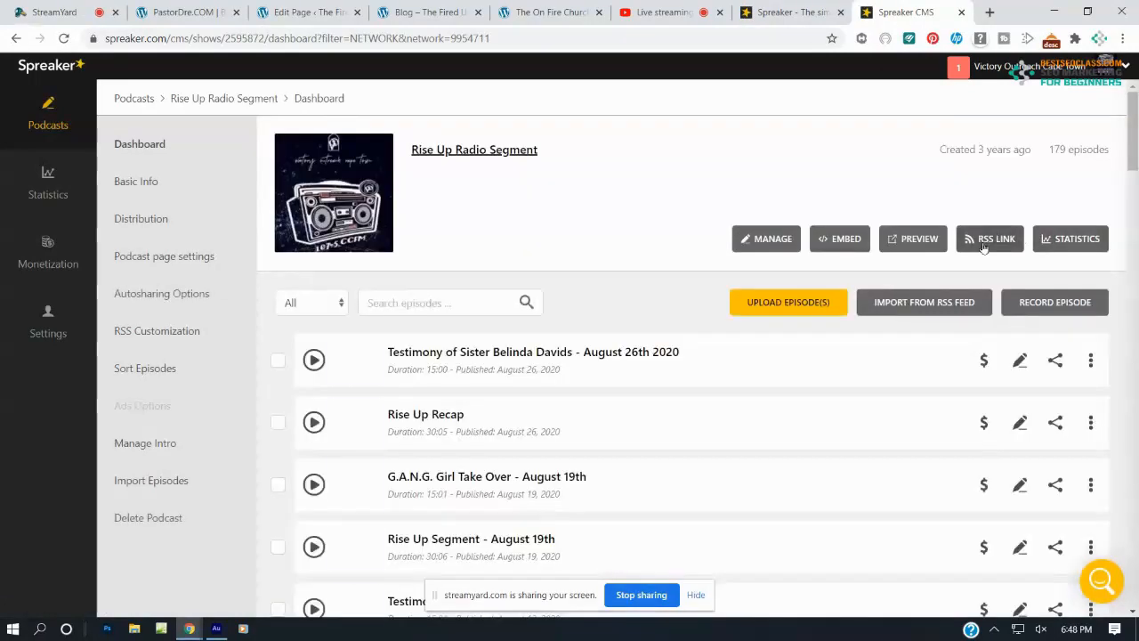
{"action": "left_click", "coordinate": [987, 242]}
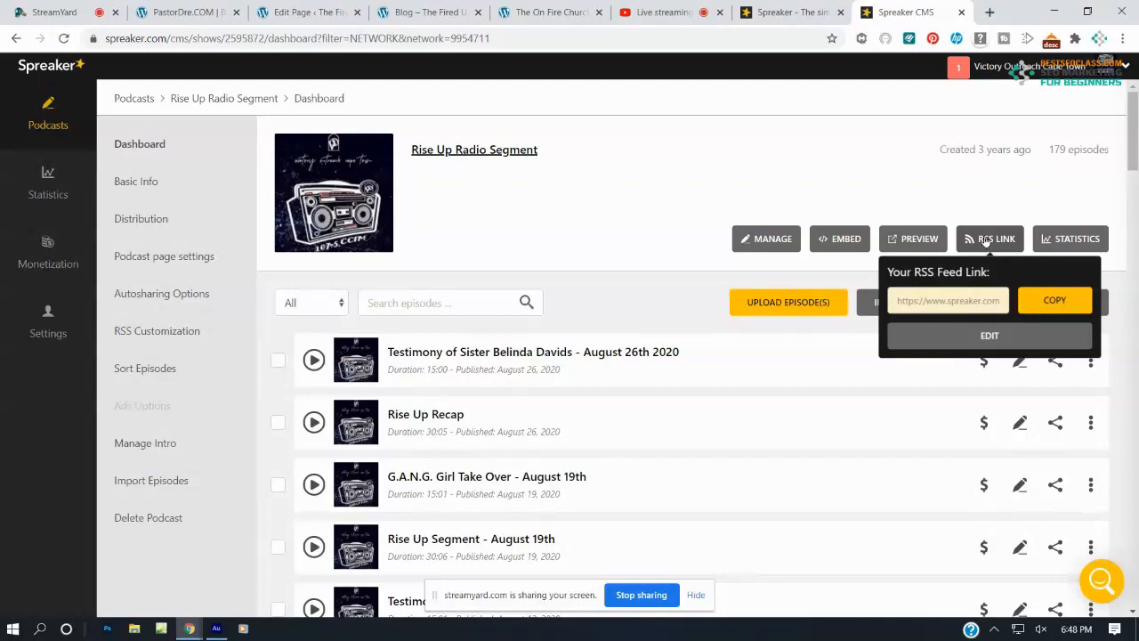
{"action": "left_click", "coordinate": [1043, 303]}
- Insert an RSS block under the Podcast page title
{"action": "left_click", "coordinate": [423, 13]}
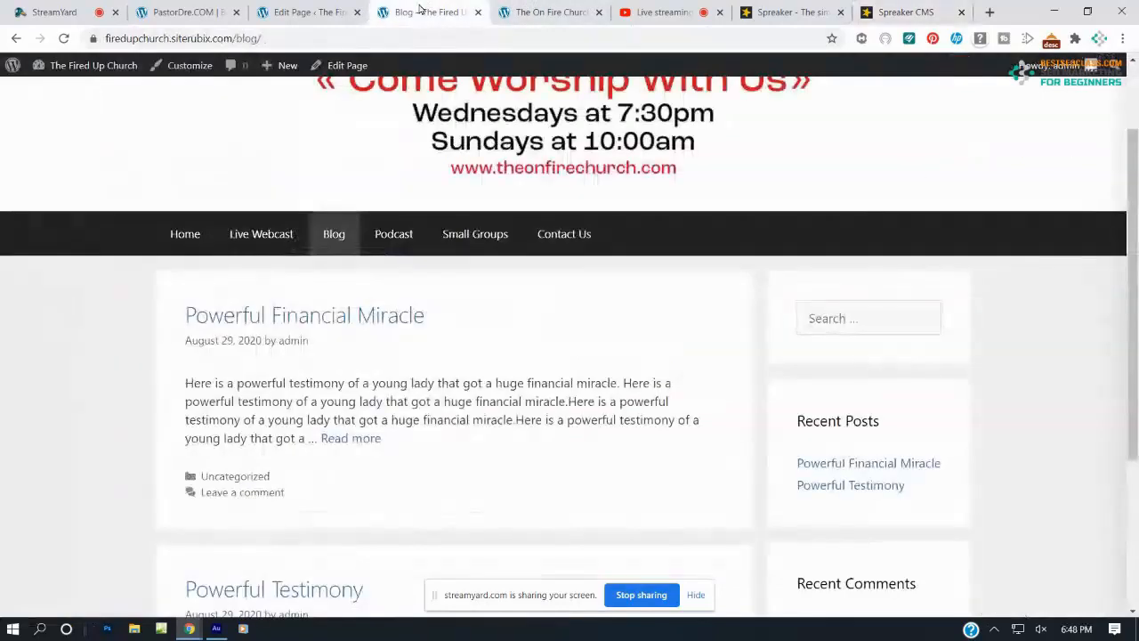
{"action": "left_click", "coordinate": [339, 13]}
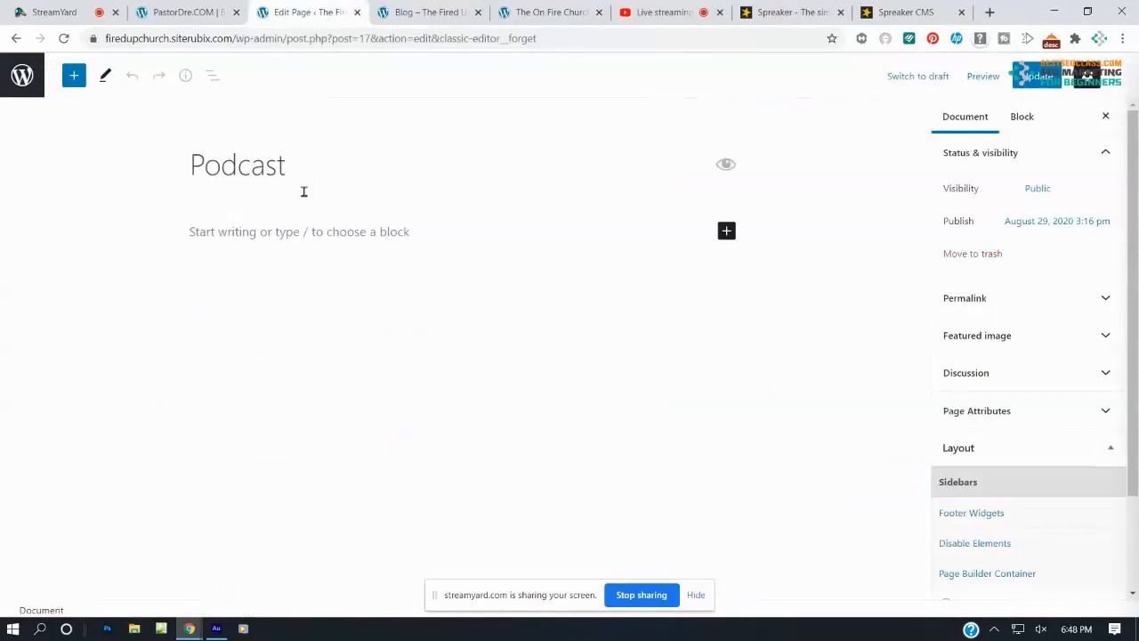
{"action": "left_click", "coordinate": [74, 77]}
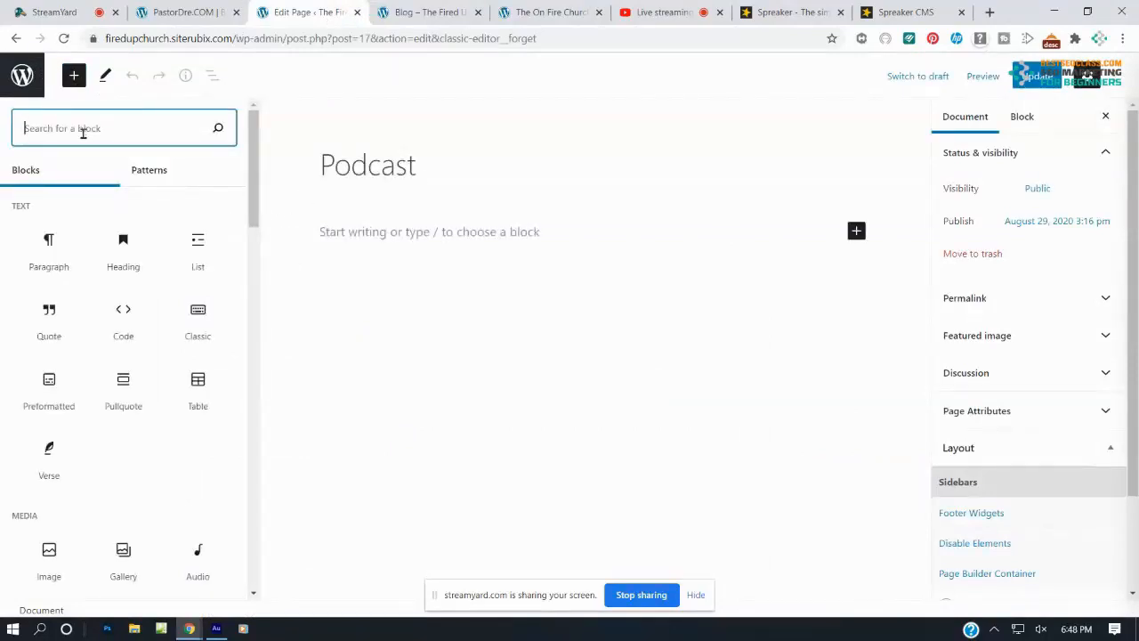
{"action": "type", "text": "rss"}
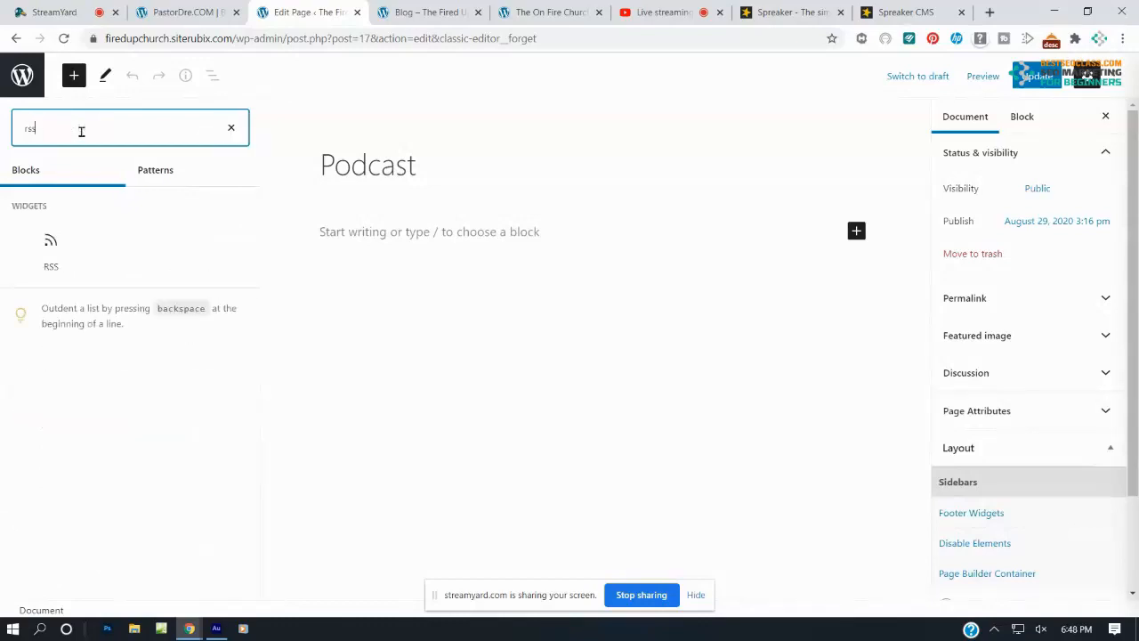
{"action": "left_click", "coordinate": [51, 252]}
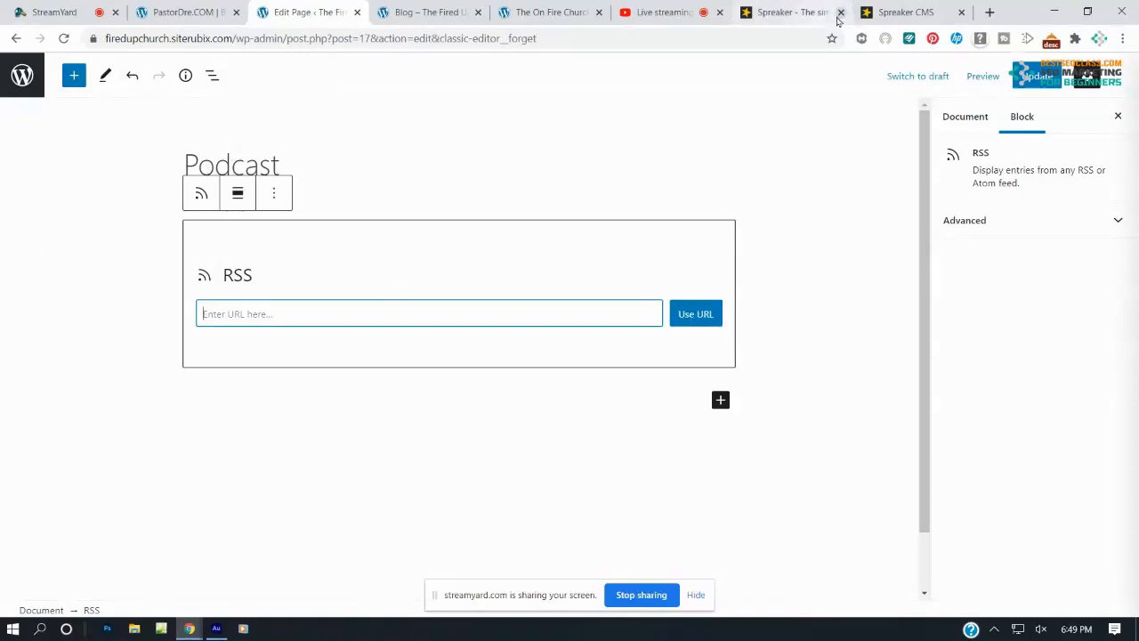
- Paste the Spreaker feed URL into the RSS block and load it
{"action": "left_click", "coordinate": [865, 12]}
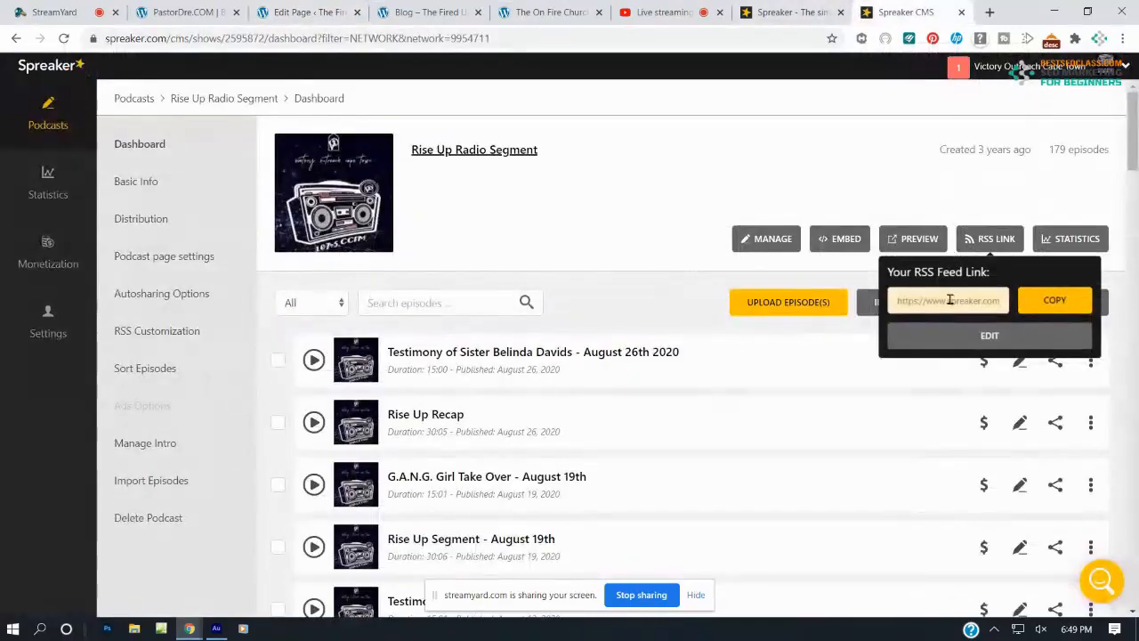
{"action": "left_click", "coordinate": [307, 12]}
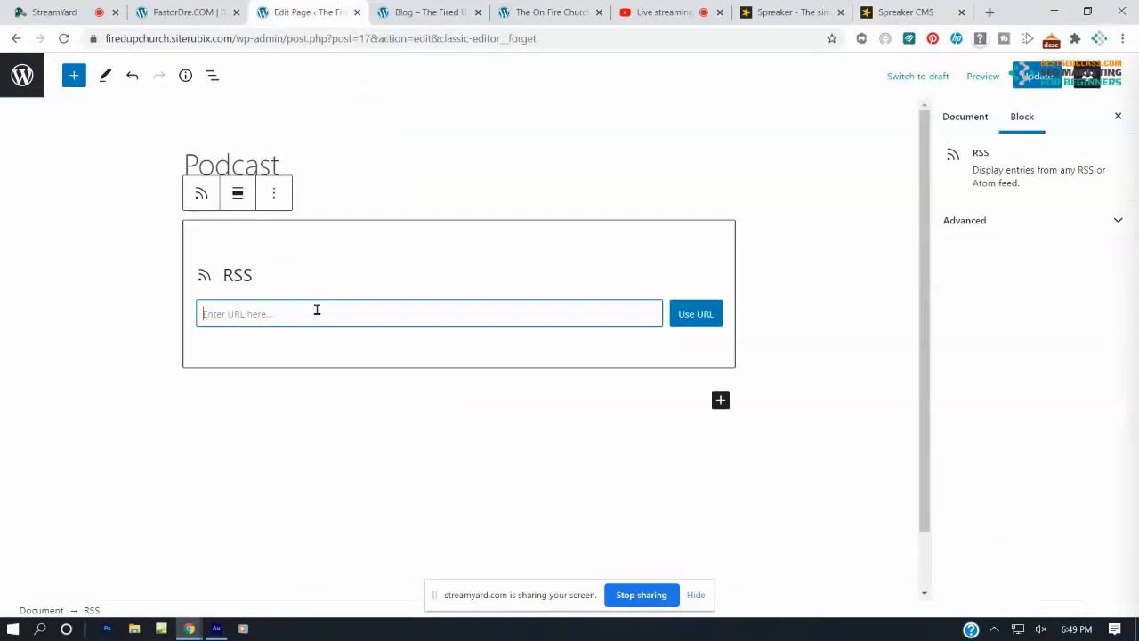
{"action": "key", "text": "ctrl+v"}
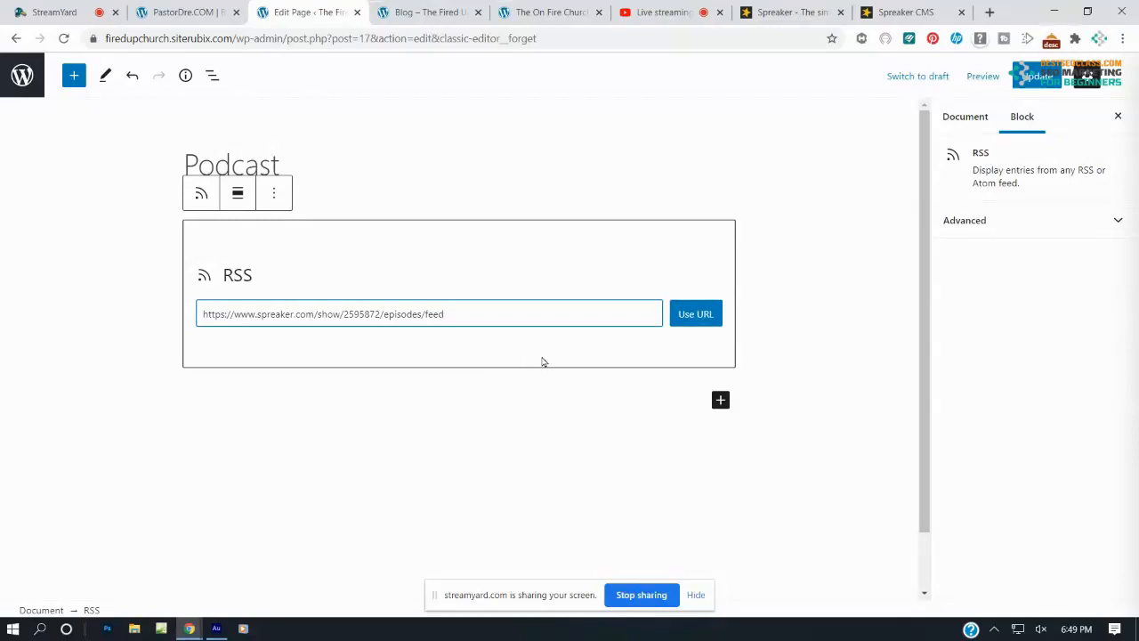
{"action": "left_click", "coordinate": [684, 313]}
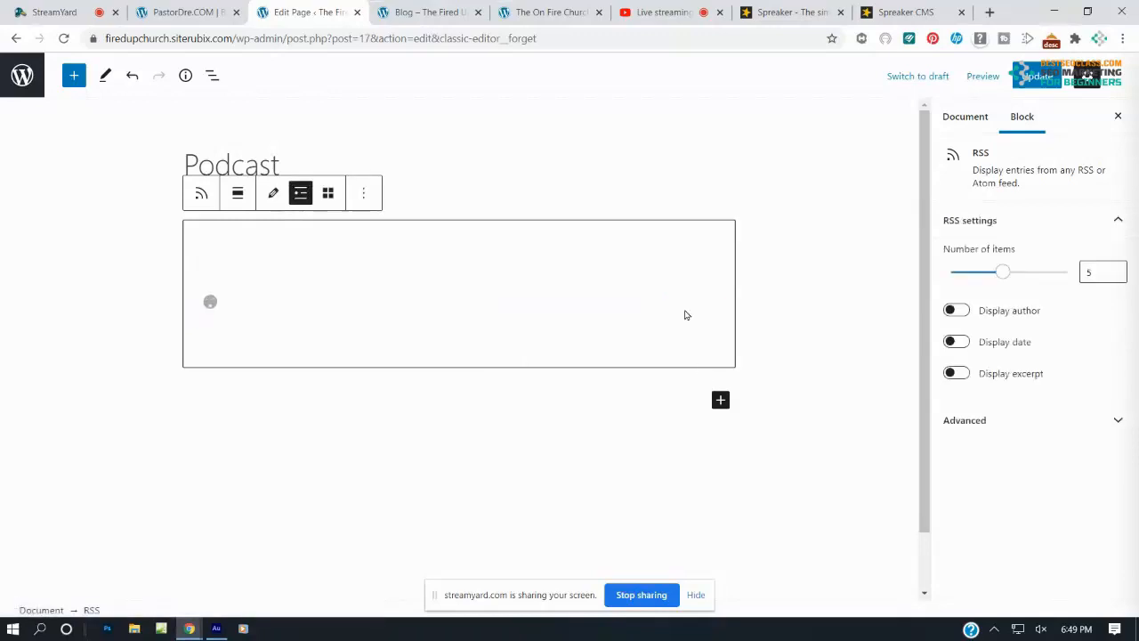
- Update the Podcast page and view it on the live site
{"action": "left_click", "coordinate": [1029, 79]}
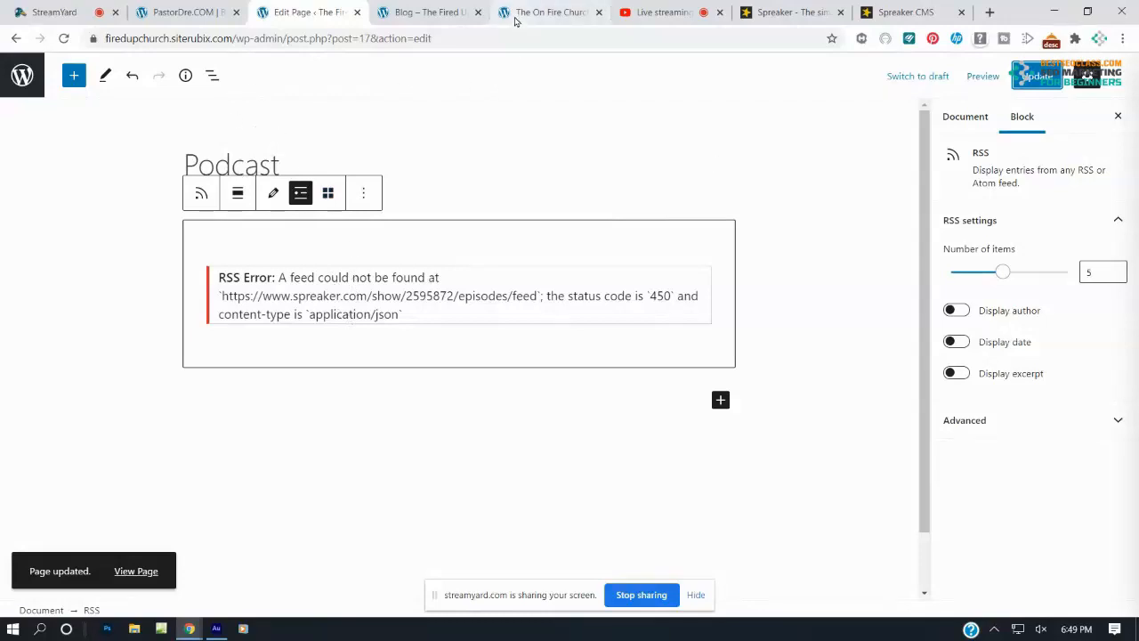
{"action": "left_click", "coordinate": [427, 12]}
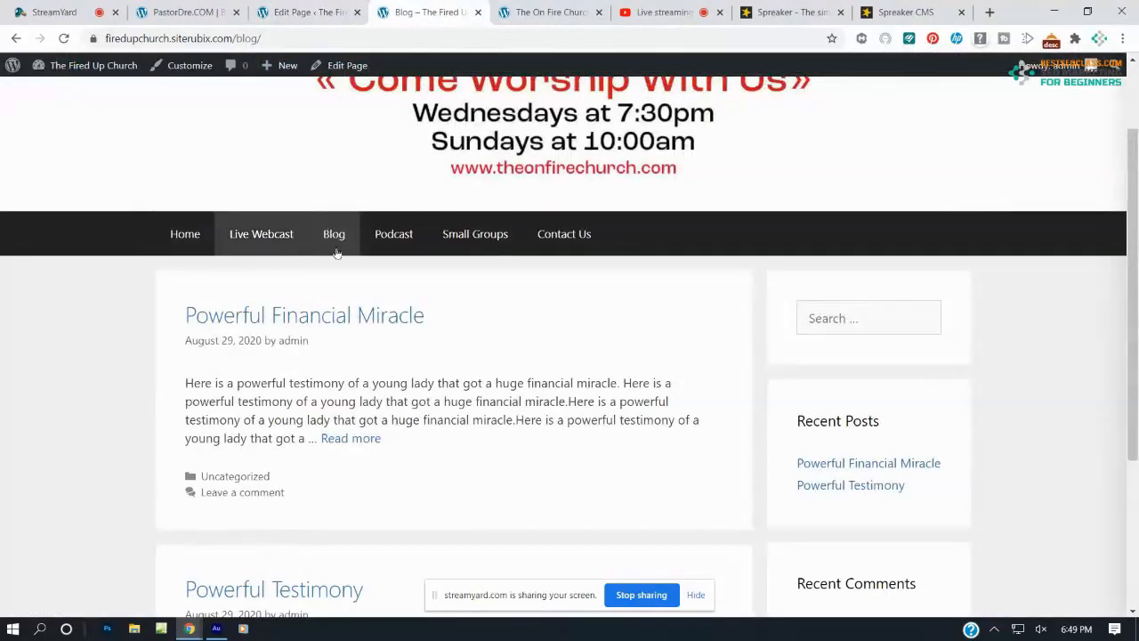
{"action": "left_click", "coordinate": [383, 239]}
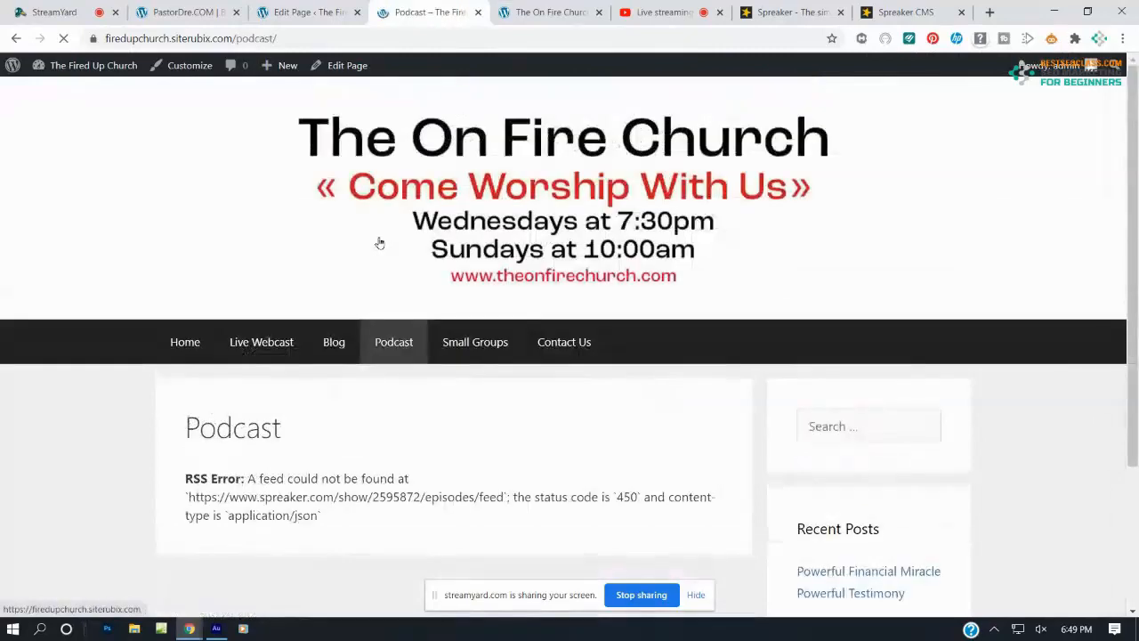
- Glance at the live Small Groups page, then open Small Groups in the block editor
{"action": "left_click", "coordinate": [465, 345]}
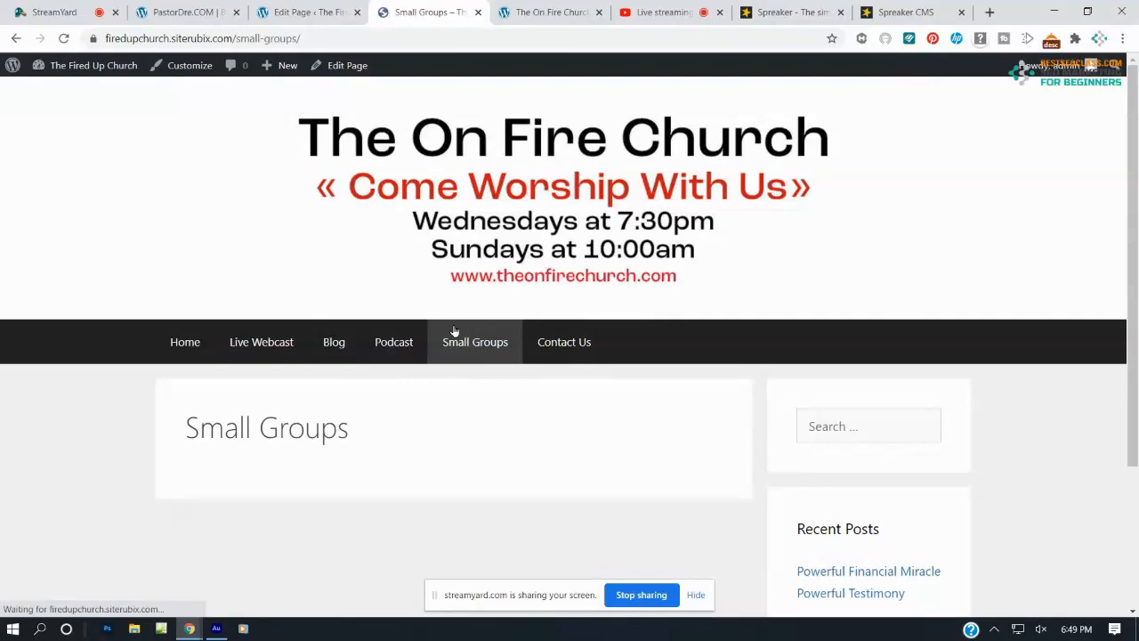
{"action": "left_click", "coordinate": [321, 11]}
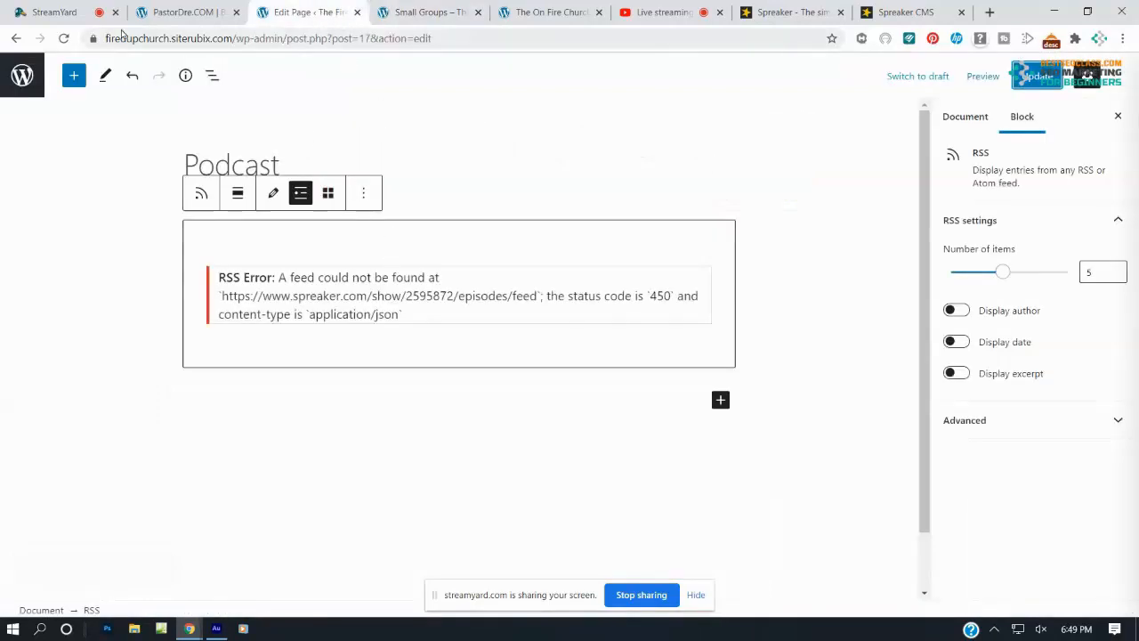
{"action": "left_click", "coordinate": [21, 75]}
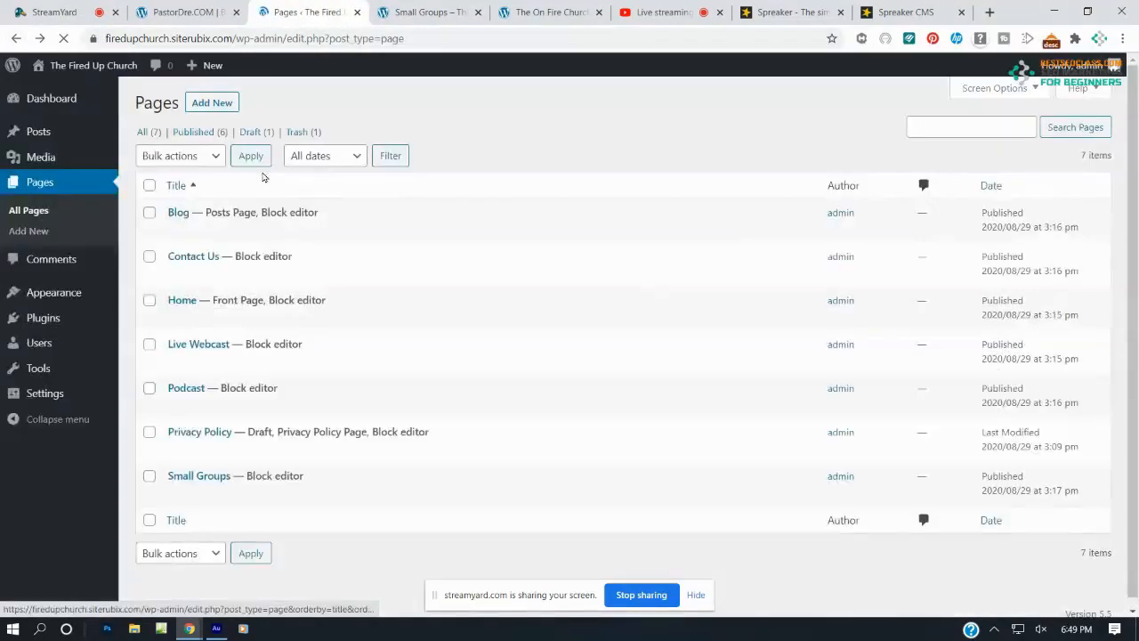
{"action": "left_click", "coordinate": [198, 494]}
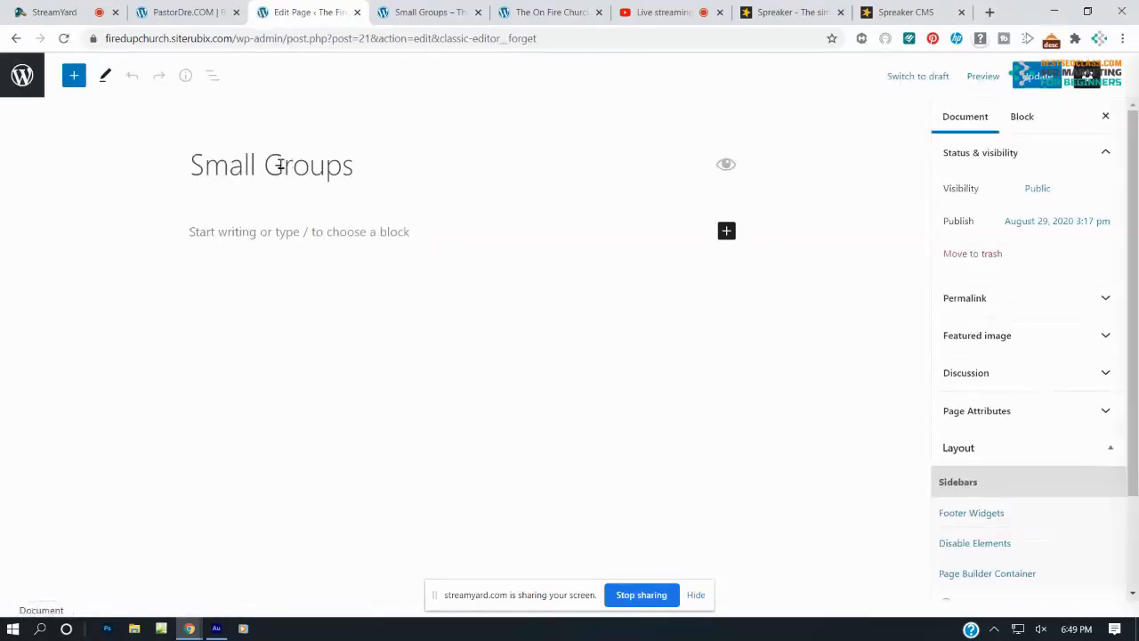
- Under the title, enter the On Fire Small Group's Name line and its street address
{"action": "left_click", "coordinate": [273, 230]}
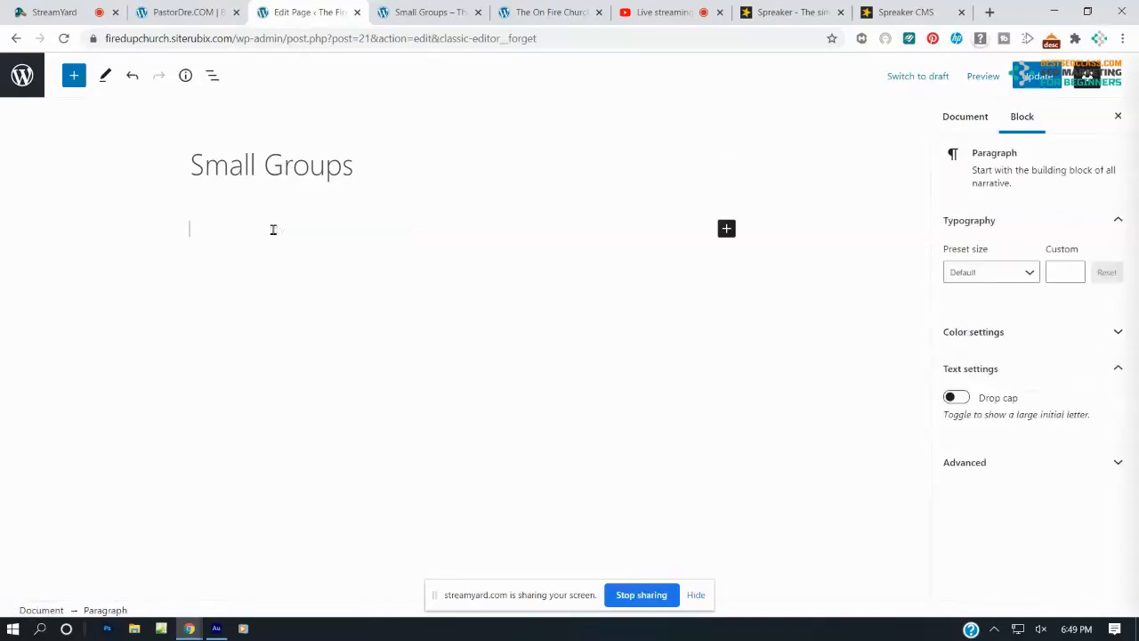
{"action": "type", "text": "Name: The O"}
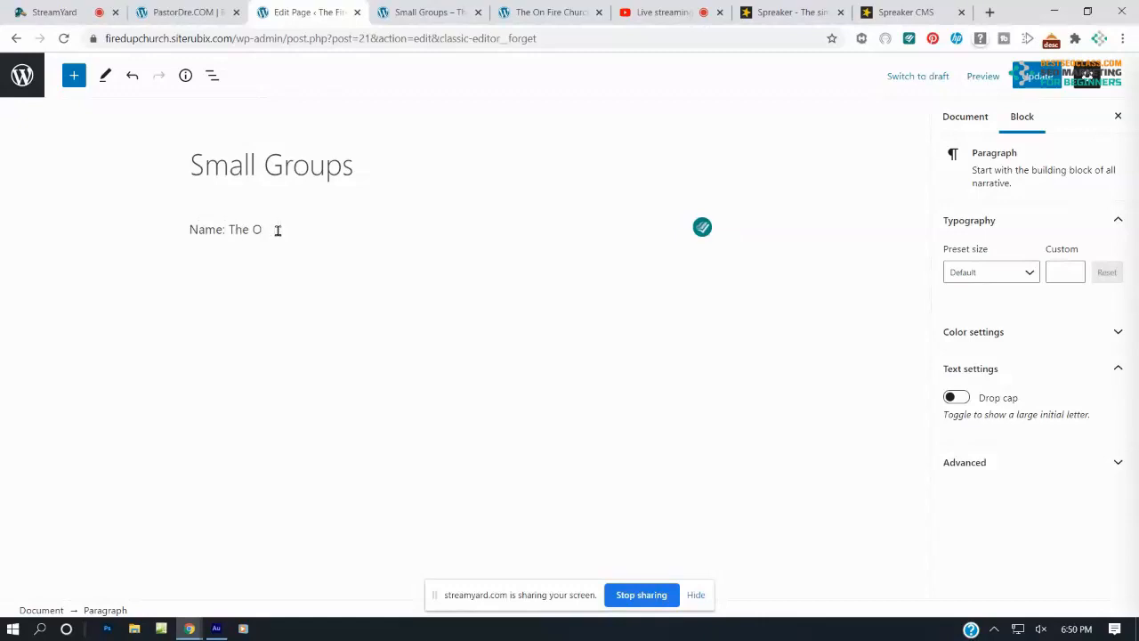
{"action": "type", "text": "N n Fire Small Group"}
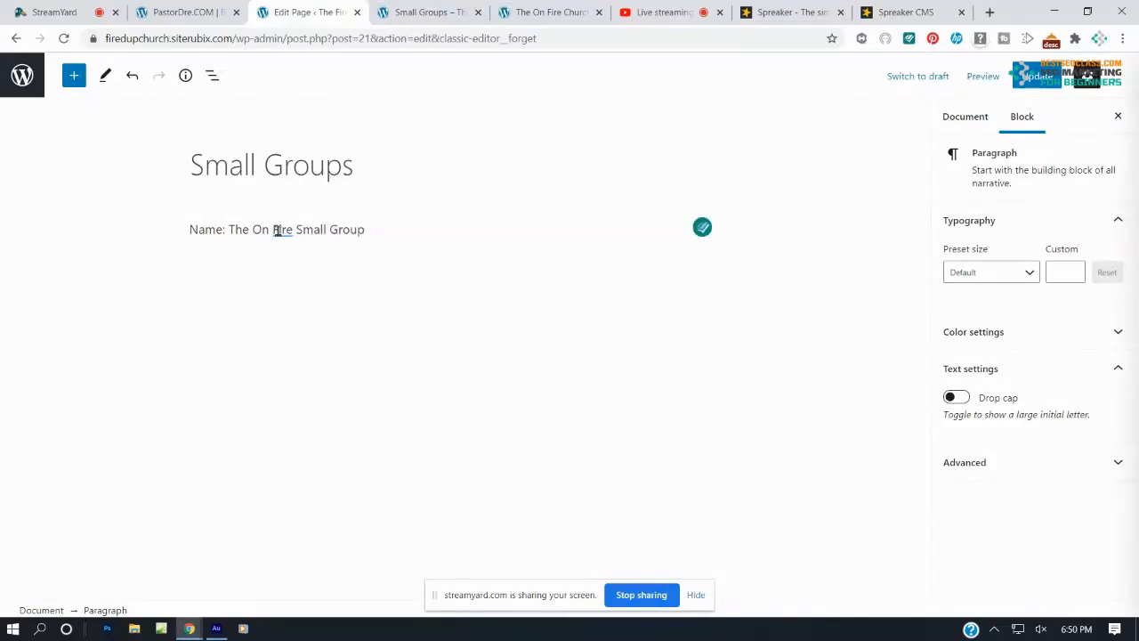
{"action": "key", "text": "Return"}
{"action": "type", "text": "Addre"}
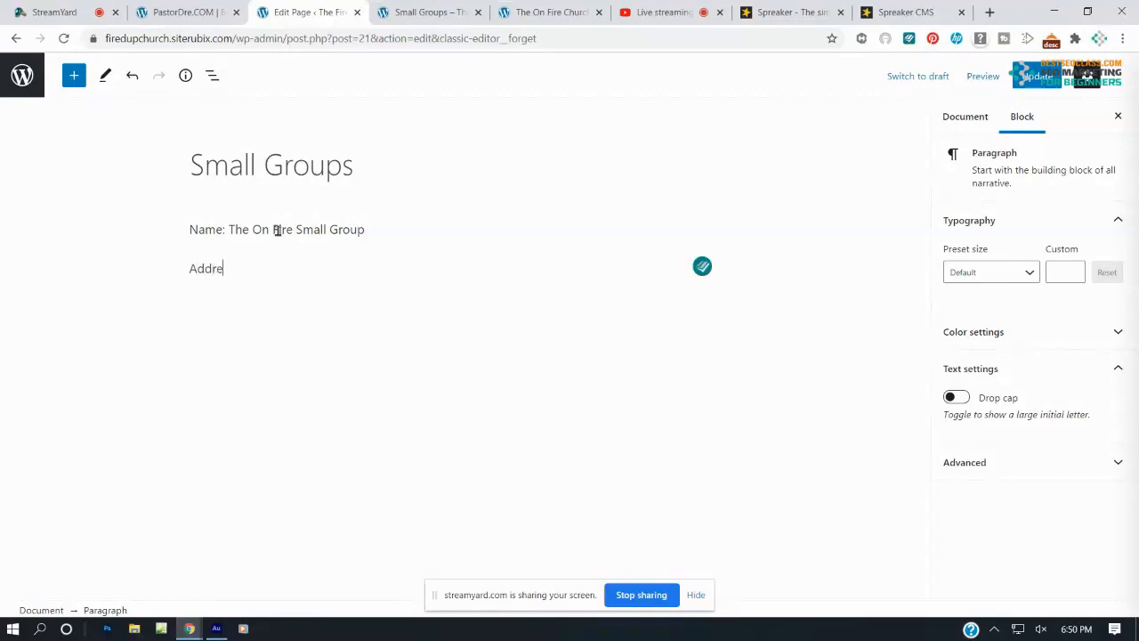
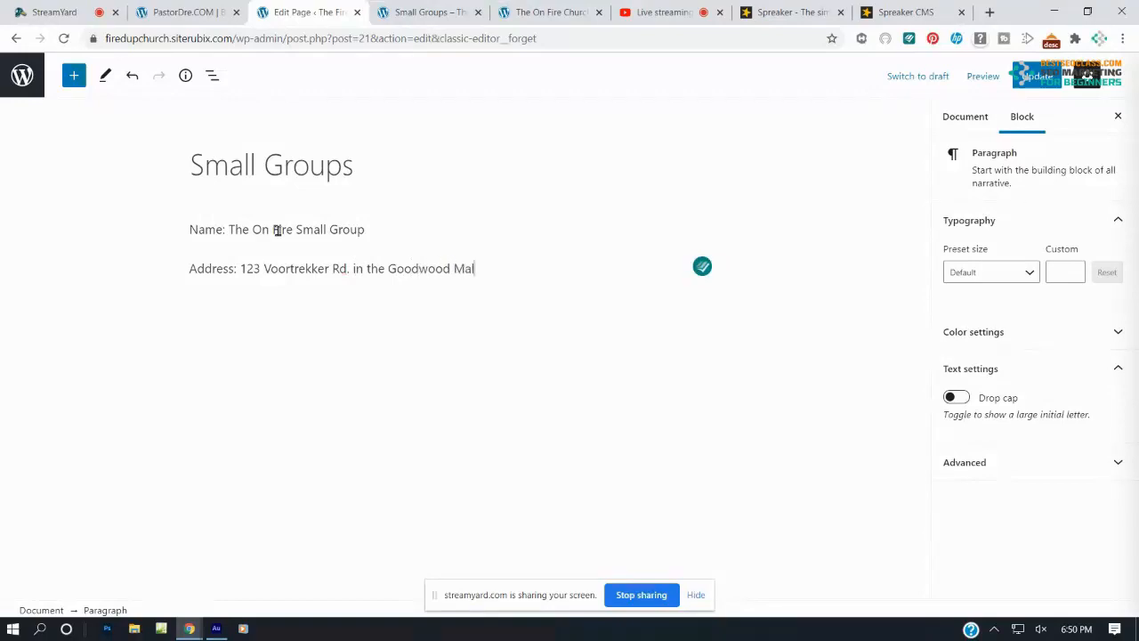
- Add the group's Contact phone number line and its Leader line
{"action": "key", "text": "Return"}
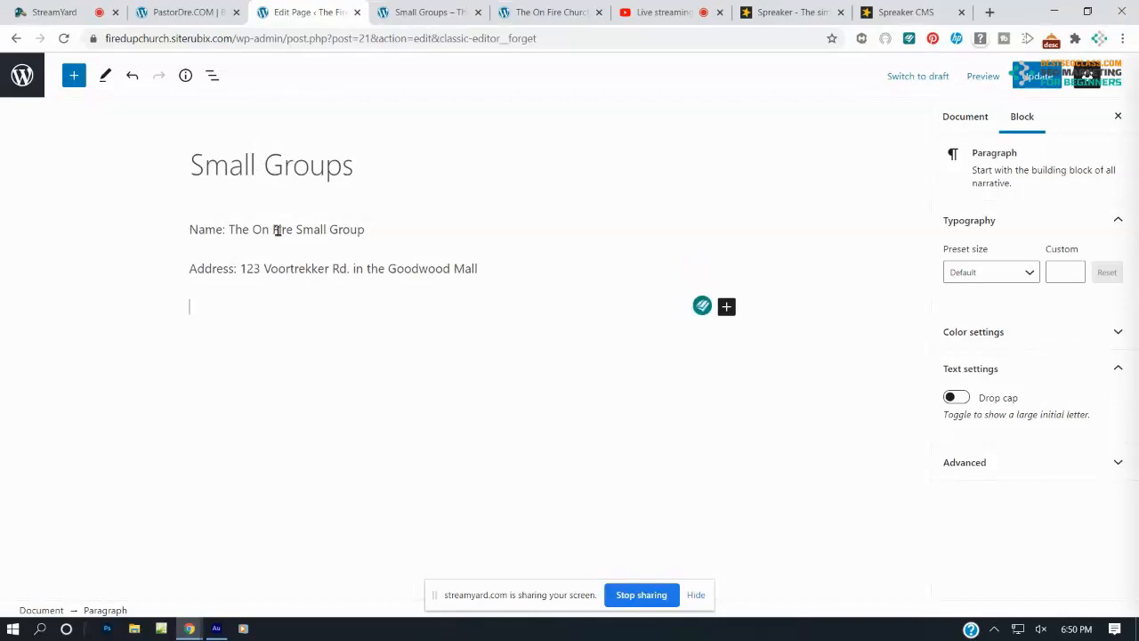
{"action": "type", "text": "Cont"}
{"action": "type", "text": "acct"}
{"action": "key", "text": "BackSpace"}
{"action": "key", "text": "BackSpace"}
{"action": "type", "text": "t"}
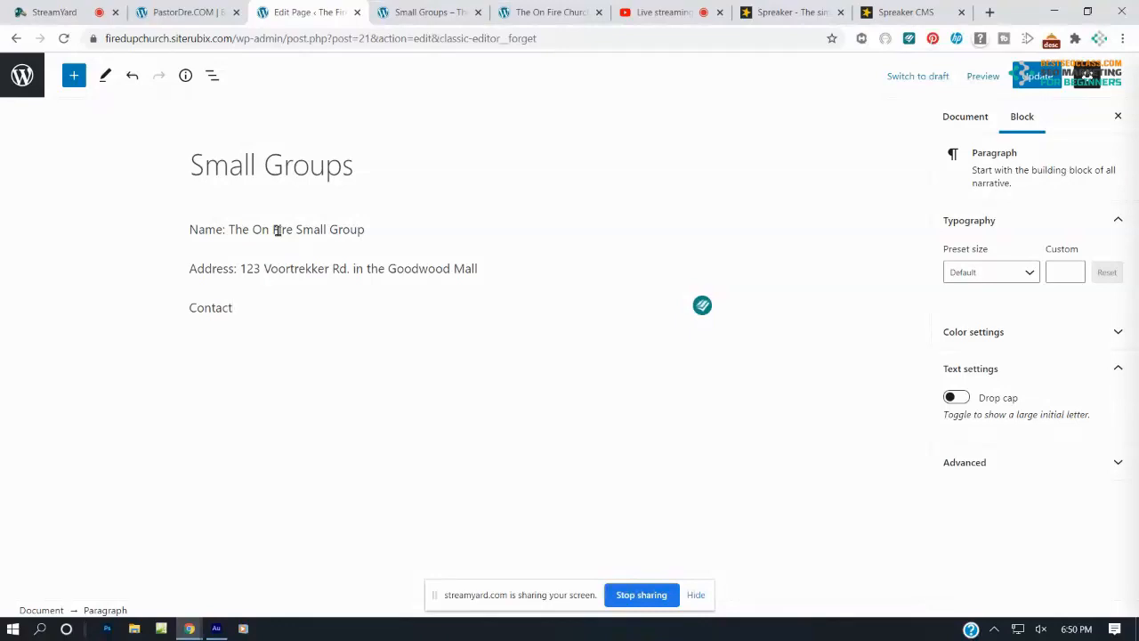
{"action": "key", "text": "Return"}
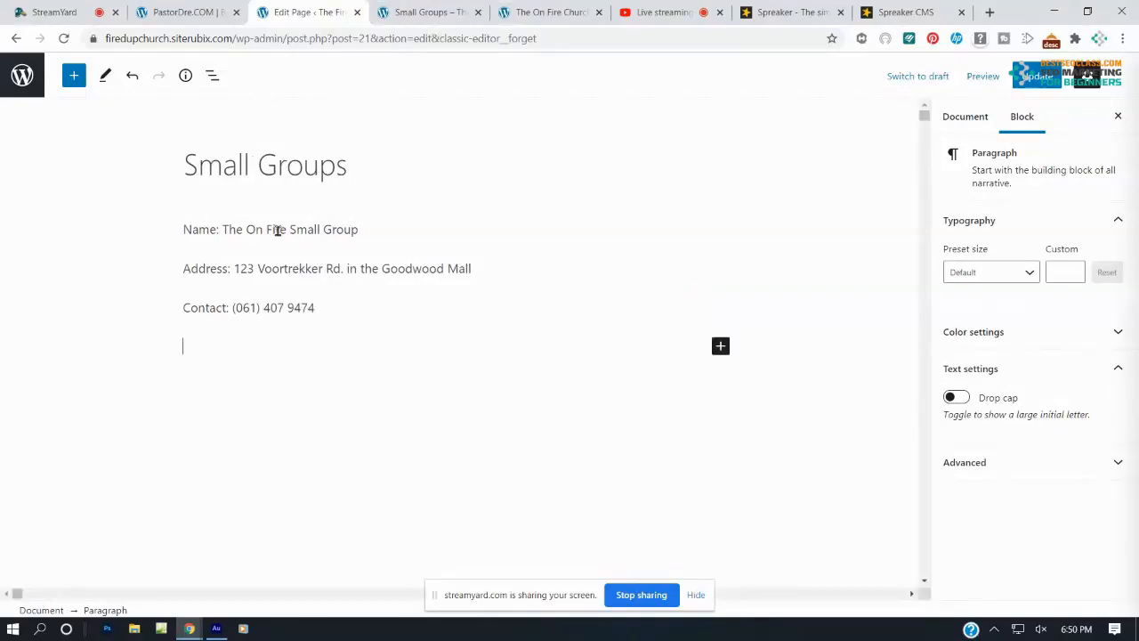
{"action": "type", "text": "L"}
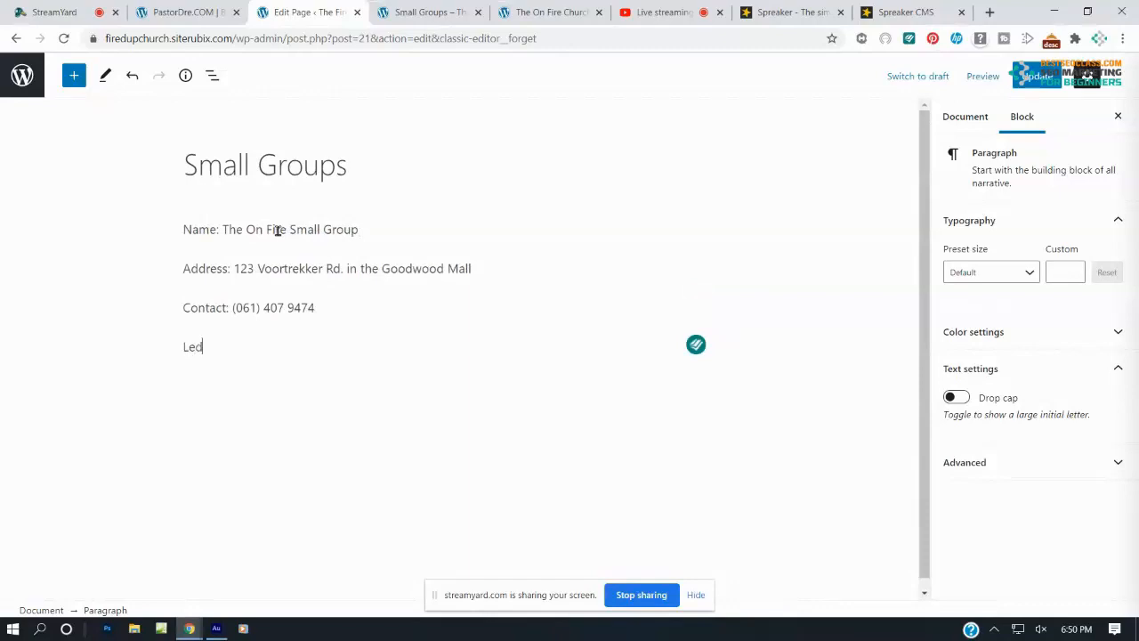
{"action": "type", "text": "eader: Brother On Fire"}
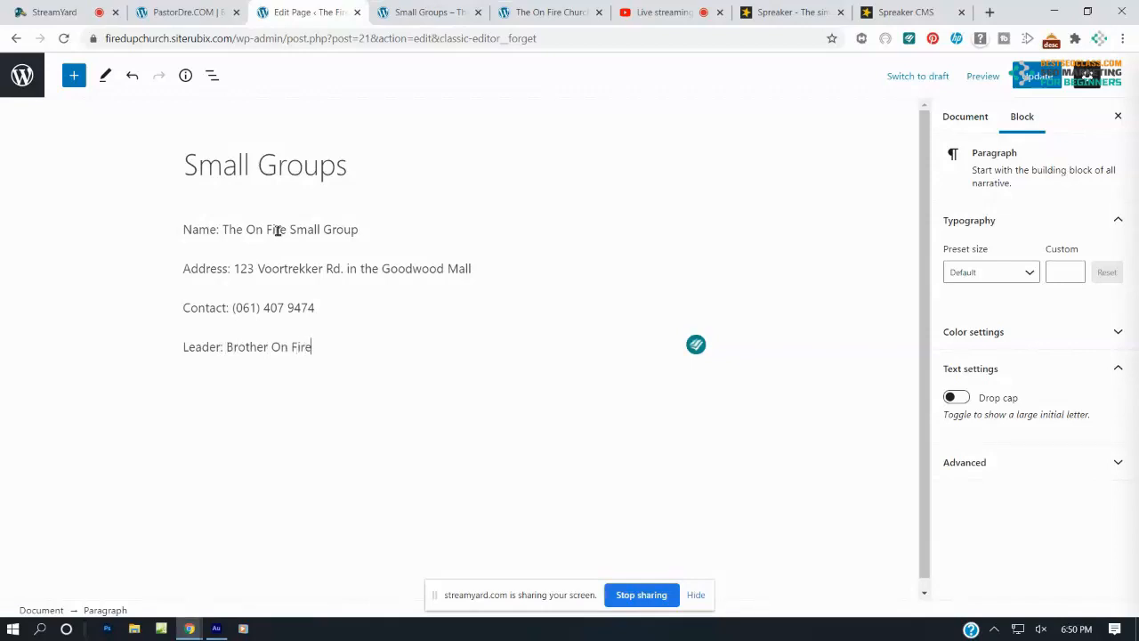
- Update the page and reload the live Small Groups page to check it
{"action": "left_click", "coordinate": [1056, 80]}
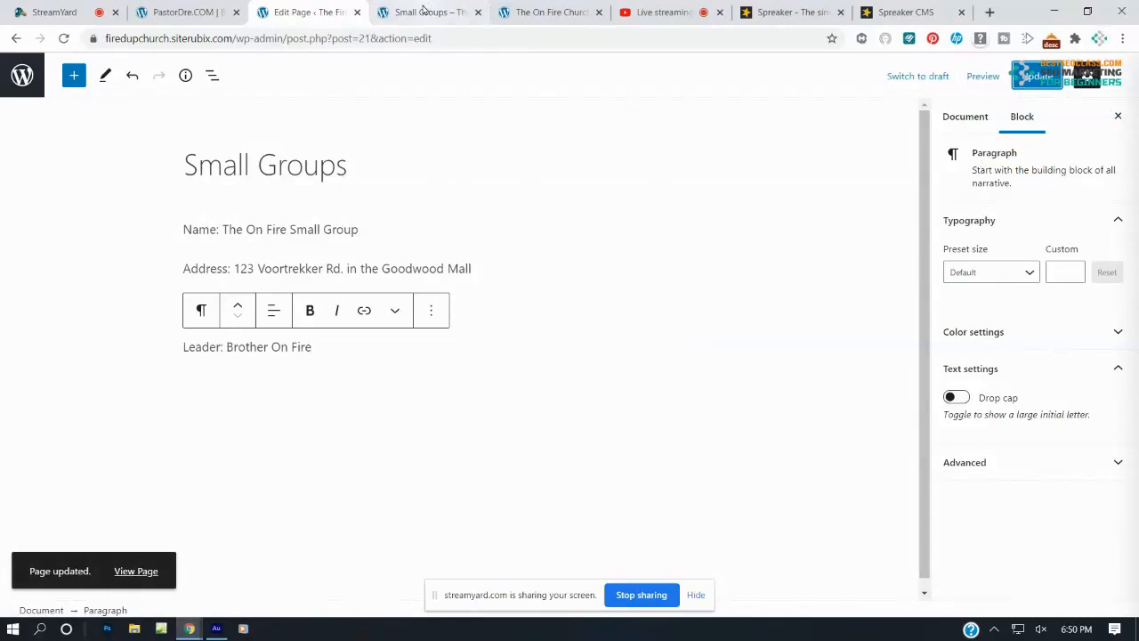
{"action": "left_click", "coordinate": [427, 11]}
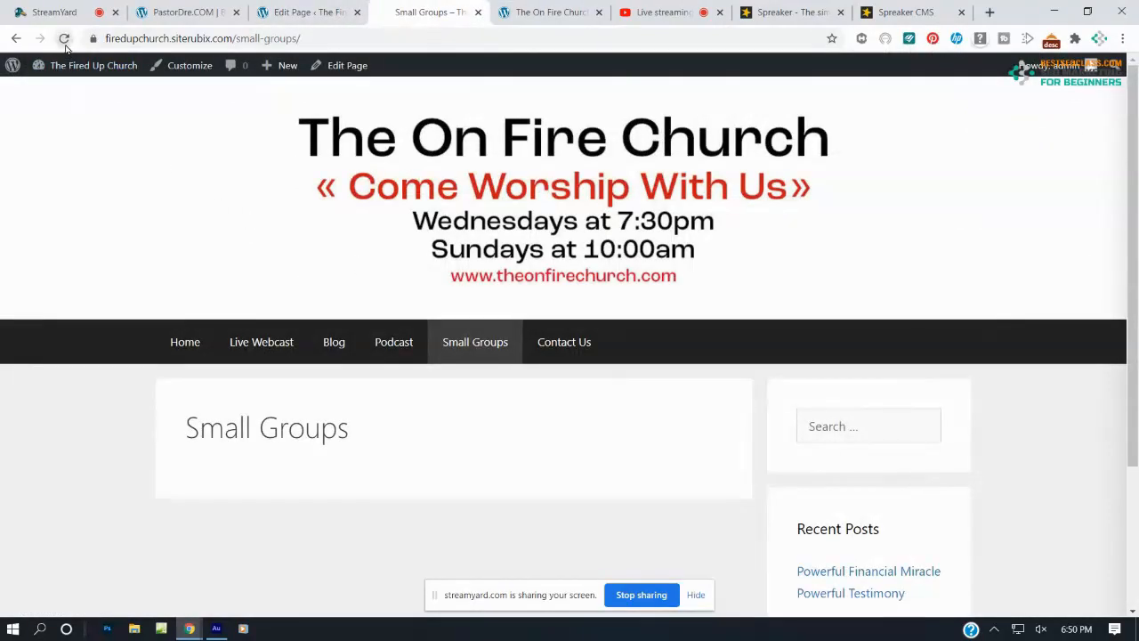
{"action": "left_click", "coordinate": [64, 38]}
{"action": "scroll", "coordinate": [323, 267], "scroll_direction": "down", "scroll_amount": 2}
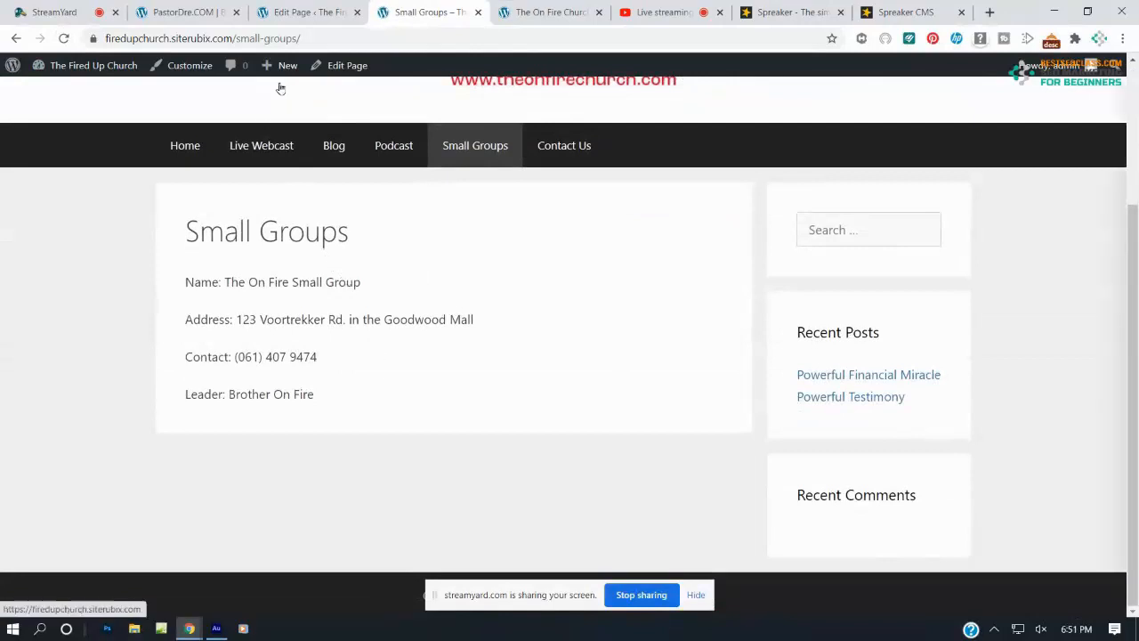
- Below the Leader line, add 'Name: The Radical Student Group' and 'Address: Church'
{"action": "left_click", "coordinate": [290, 17]}
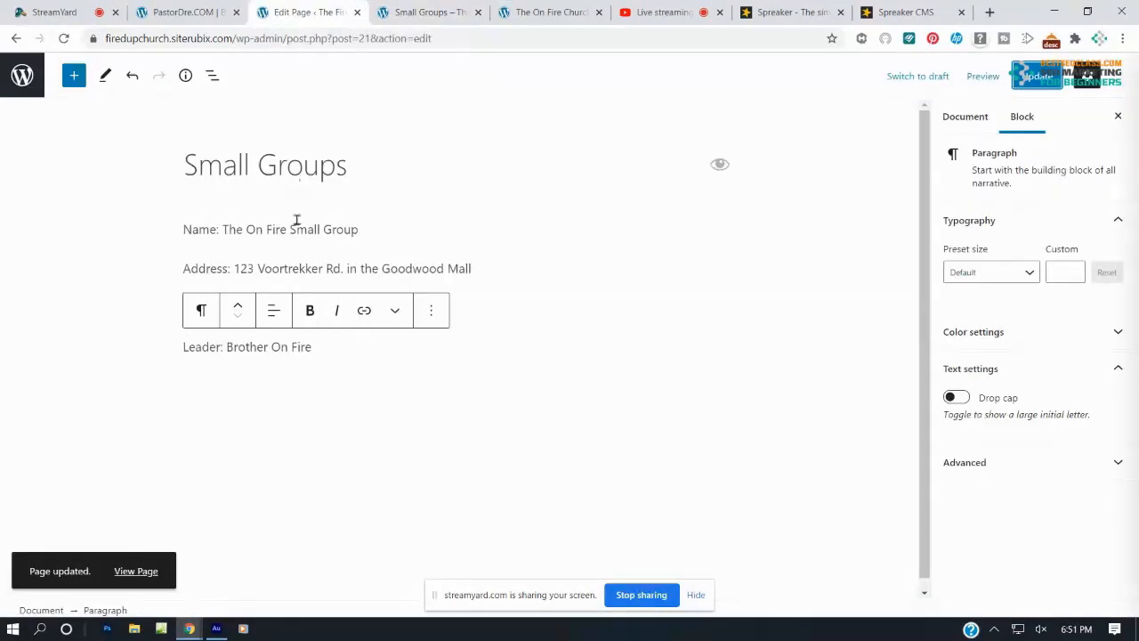
{"action": "left_click", "coordinate": [328, 377]}
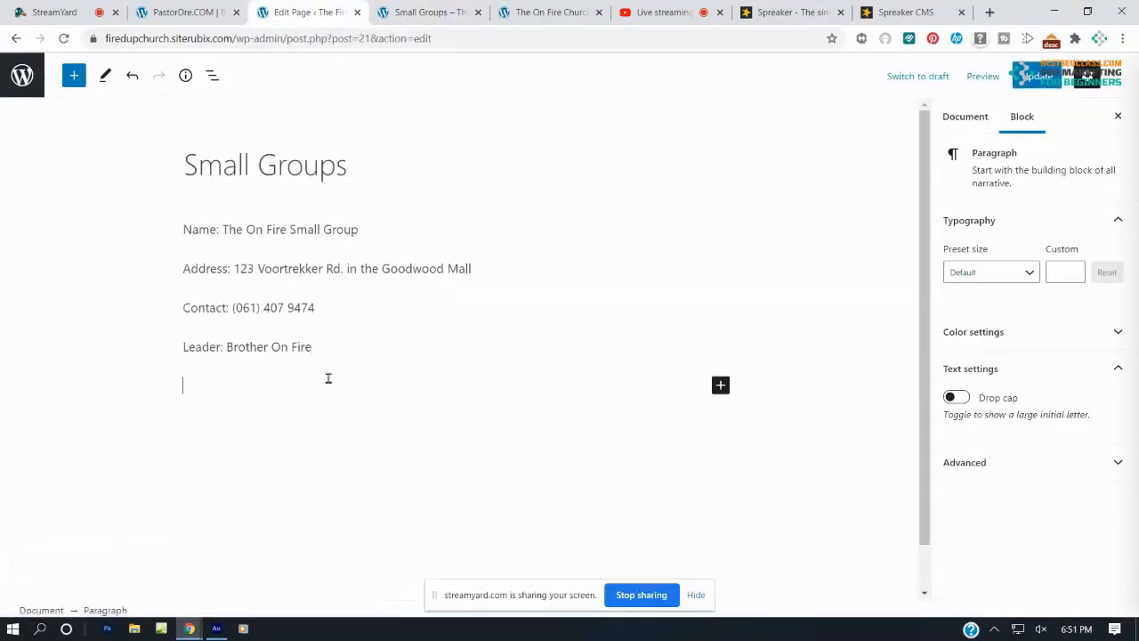
{"action": "type", "text": "Name: The R"}
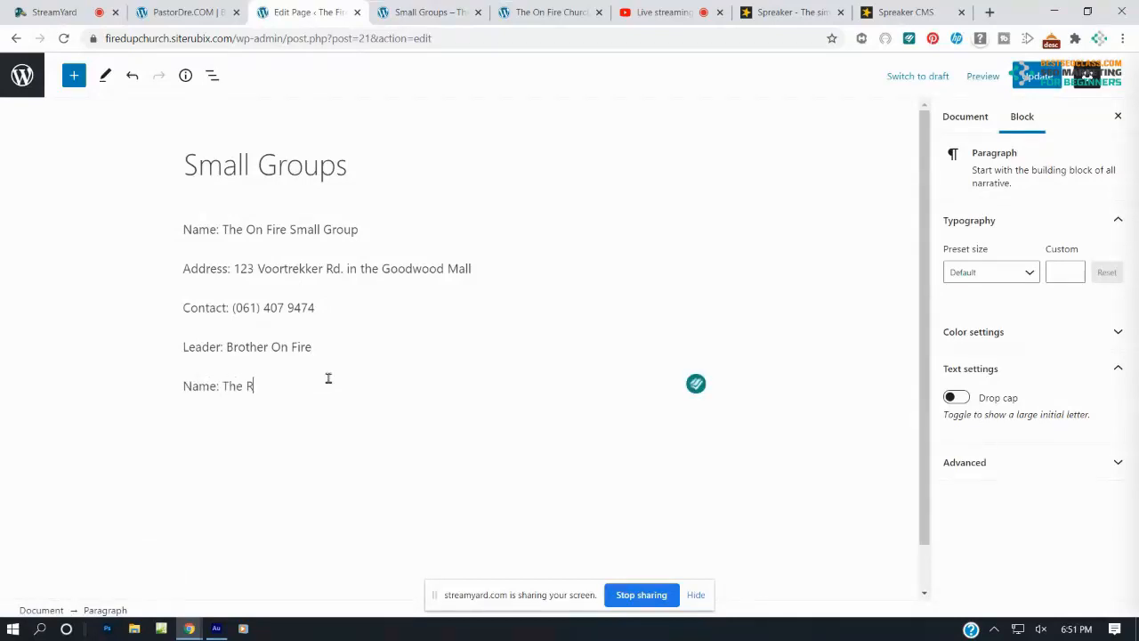
{"action": "type", "text": "adical "}
{"action": "type", "text": "Su"}
{"action": "type", "text": "tdn"}
{"action": "key", "text": "BackSpace"}
{"action": "type", "text": "ent Group"}
{"action": "key", "text": "Return"}
{"action": "type", "text": "A"}
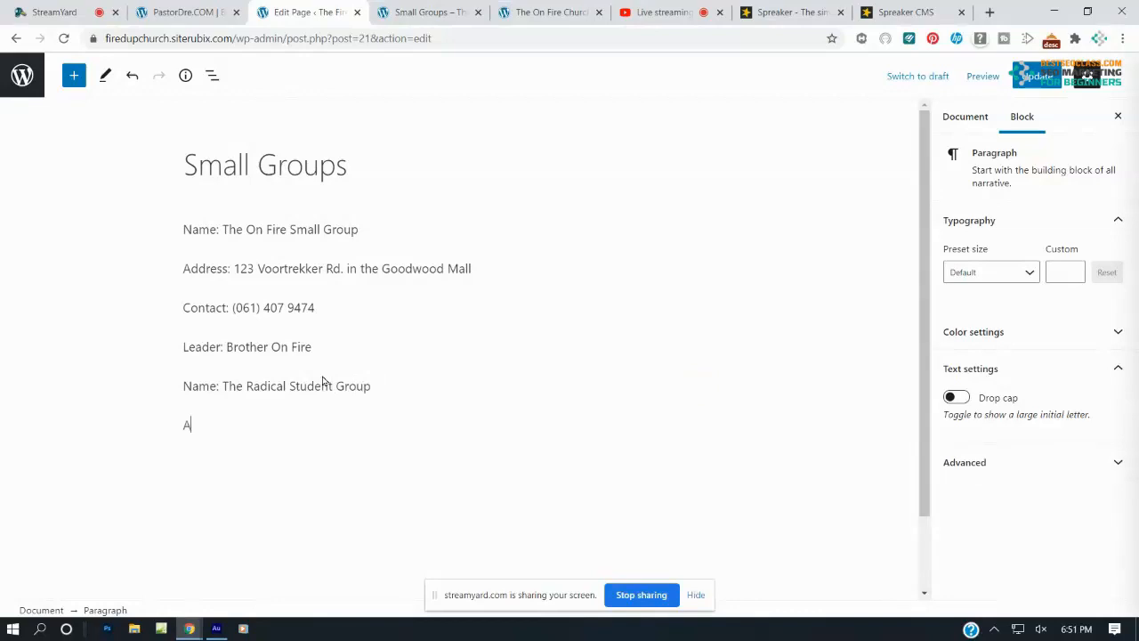
{"action": "type", "text": "ddress: Church"}
- Add the contact line 'Youth Pastor' and the group's Leader line
{"action": "key", "text": "Return"}
{"action": "type", "text": "Conact-"}
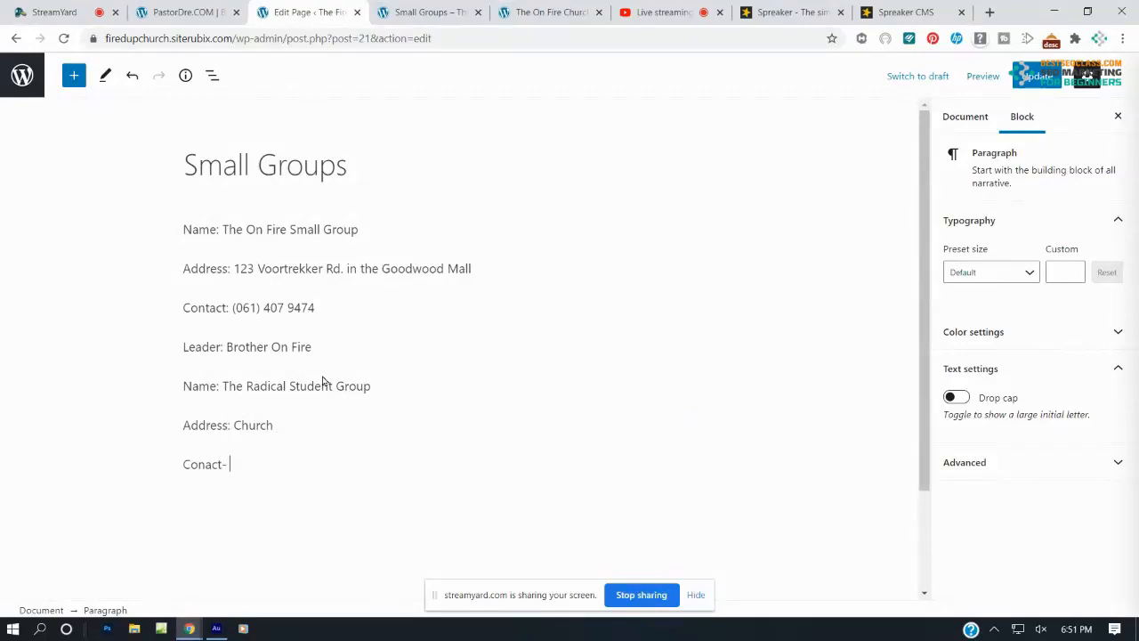
{"action": "key", "text": "BackSpace"}
{"action": "key", "text": "BackSpace"}
{"action": "type", "text": ": Youth Pastor"}
{"action": "key", "text": "Return"}
{"action": "type", "text": "Leader"}
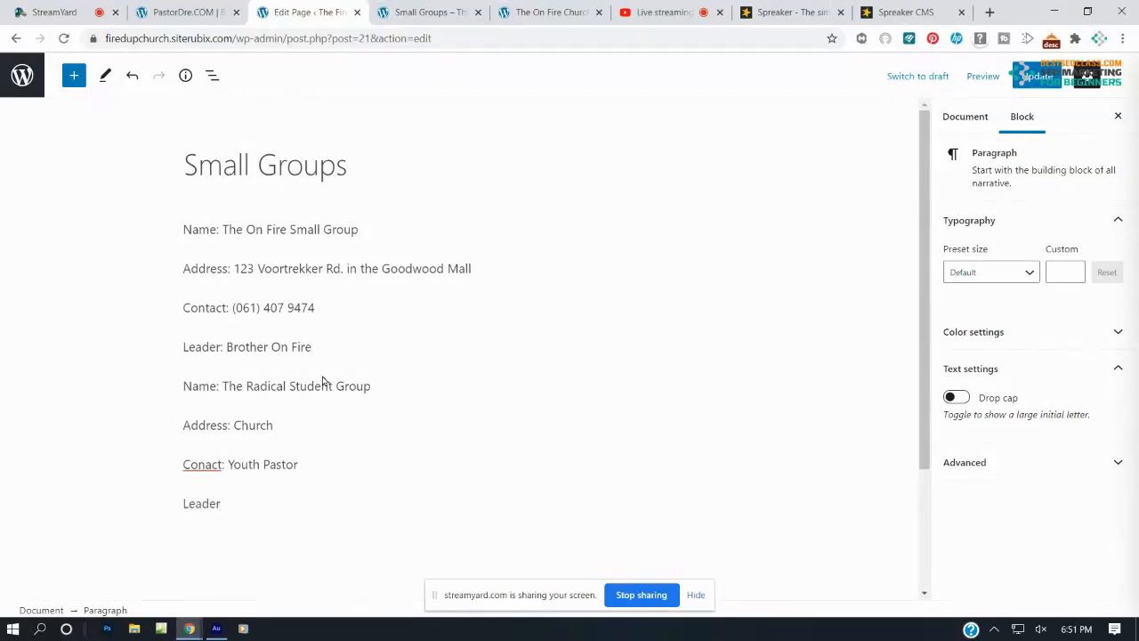
{"action": "type", "text": ": Brother Impa"}
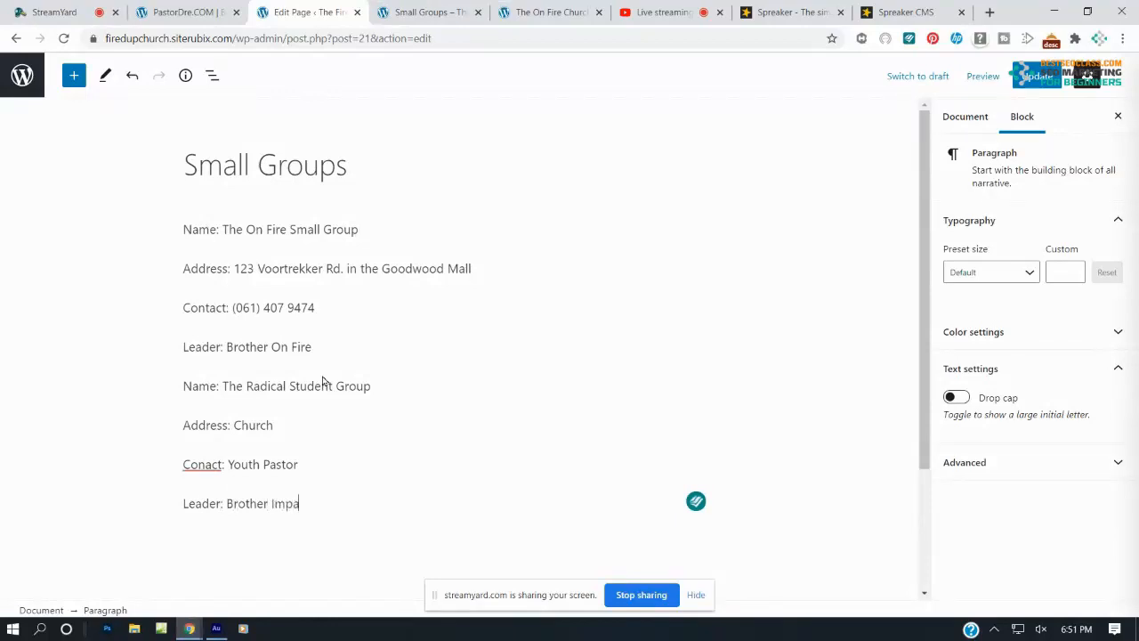
{"action": "type", "text": "ct"}
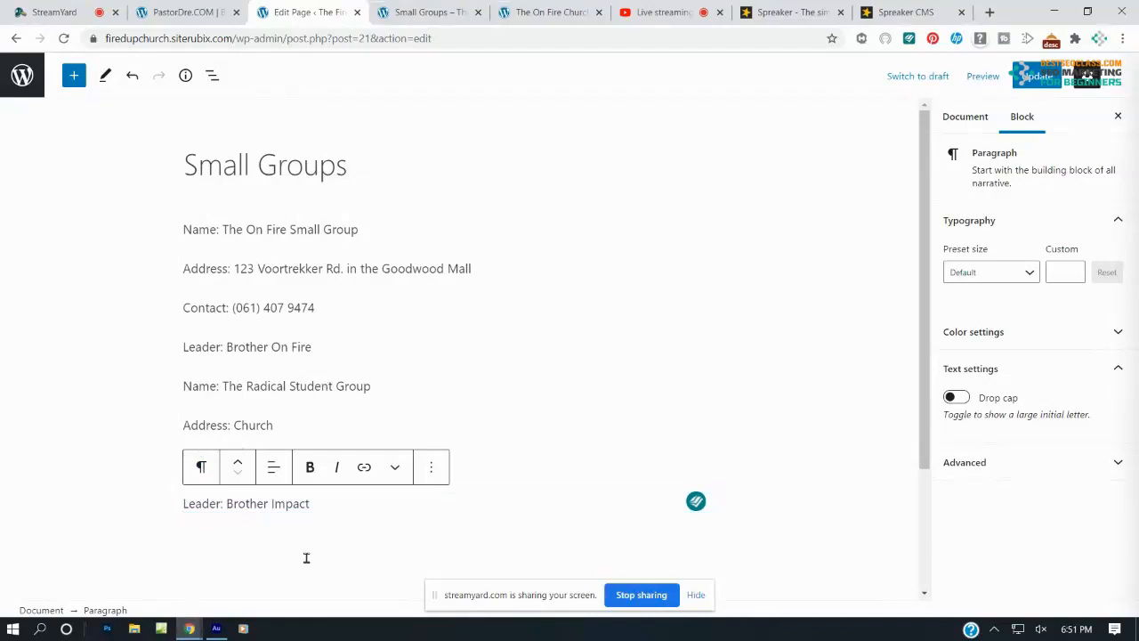
- Correct the misspelled 'Conact' to 'Contact' using the spelling suggestion
{"action": "left_click", "coordinate": [626, 410]}
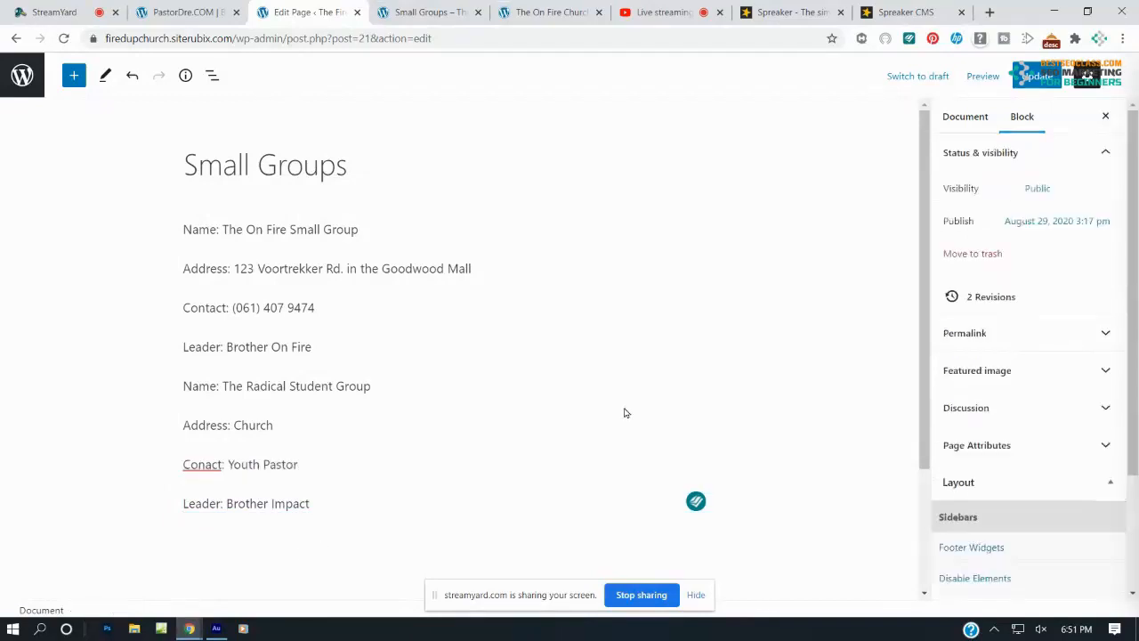
{"action": "right_click", "coordinate": [199, 472]}
{"action": "left_click", "coordinate": [152, 244]}
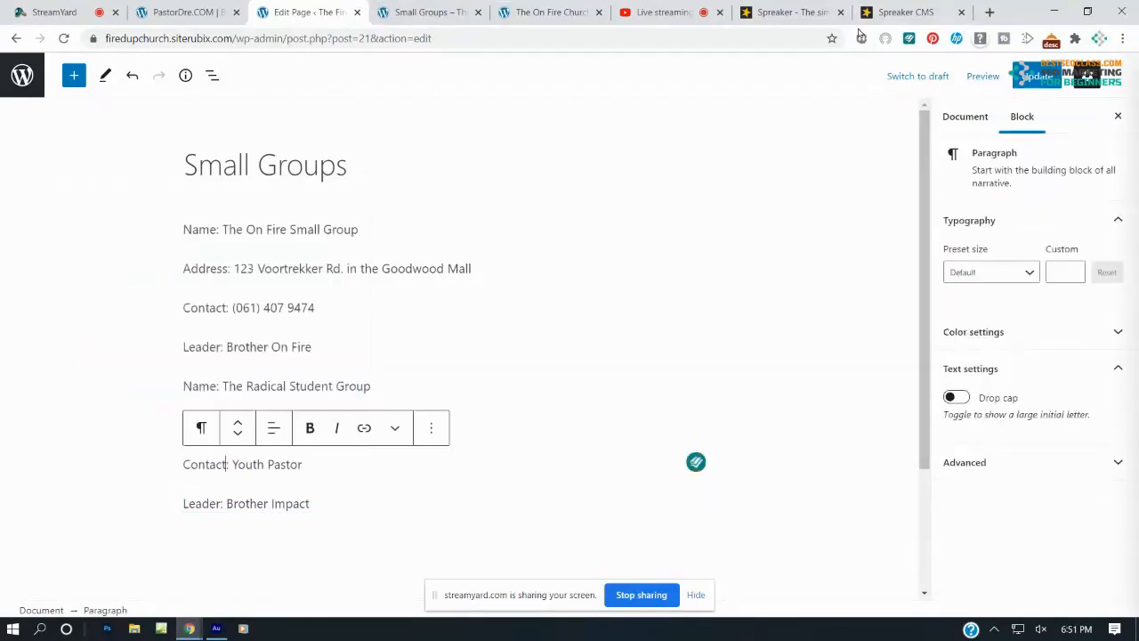
- Make the On Fire Small Group name line a bold H3 heading
{"action": "left_click_drag", "start_coordinate": [365, 229], "coordinate": [183, 230]}
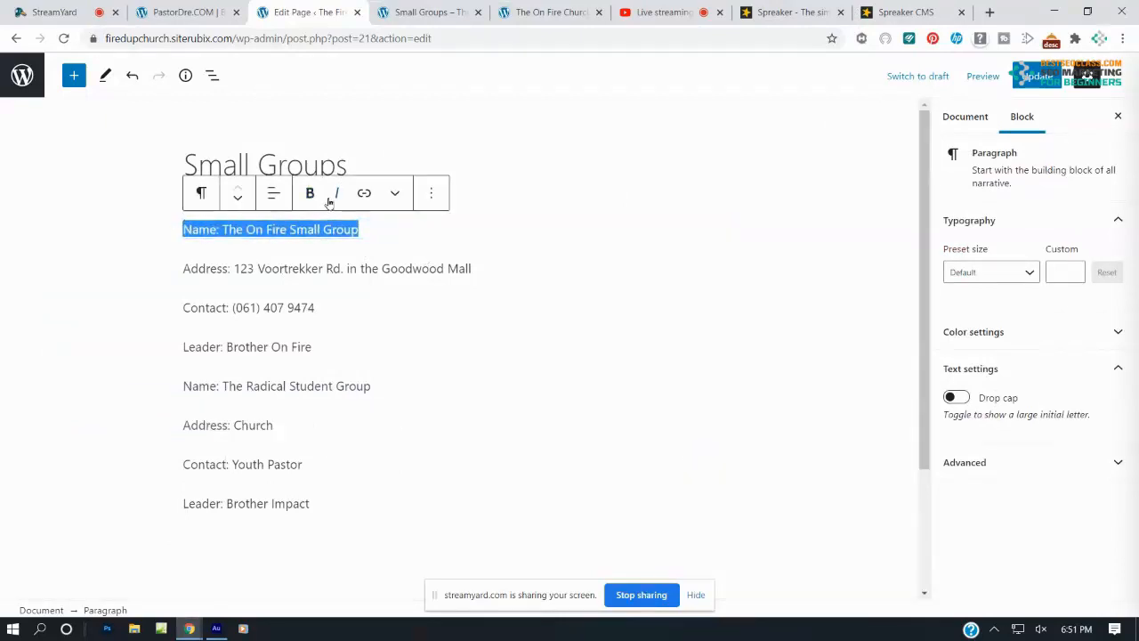
{"action": "left_click", "coordinate": [310, 193]}
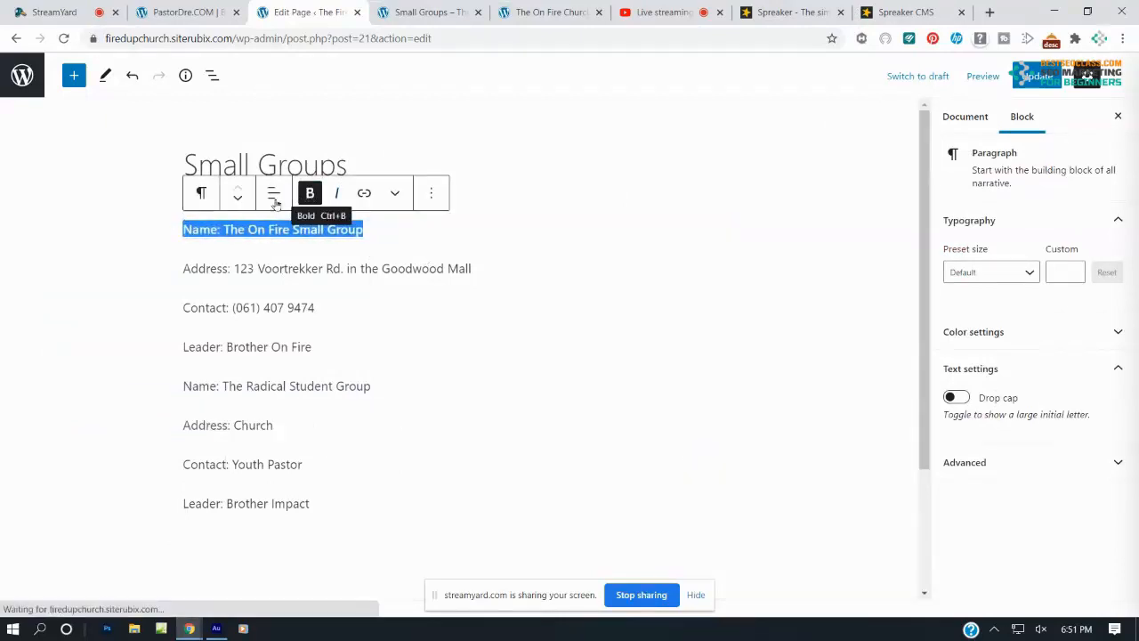
{"action": "left_click", "coordinate": [207, 194]}
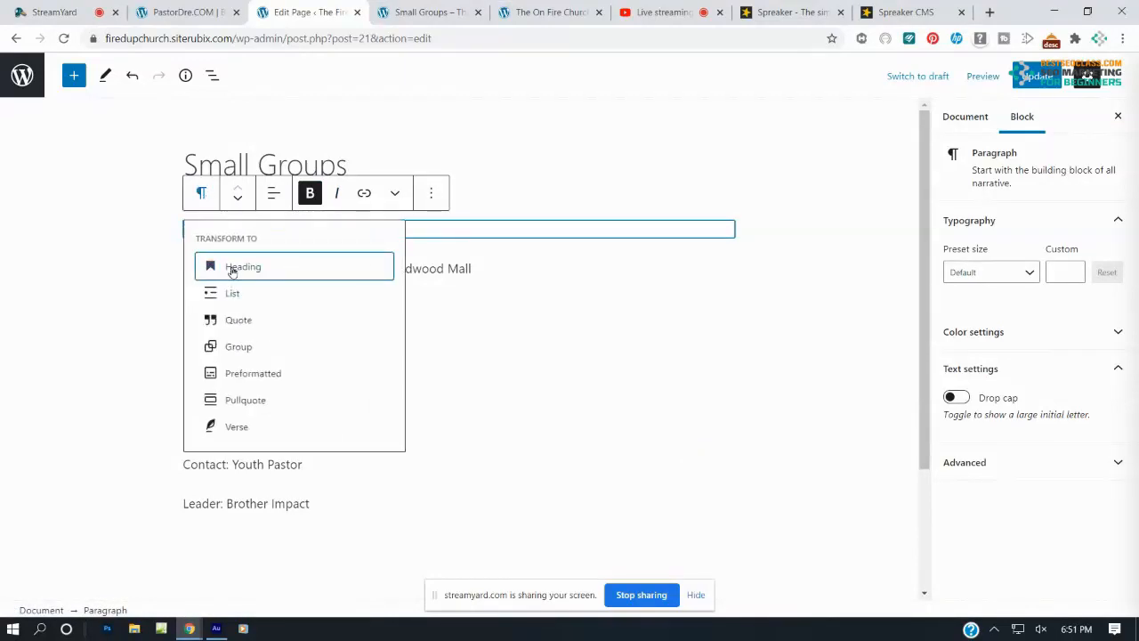
{"action": "left_click", "coordinate": [232, 269]}
{"action": "left_click", "coordinate": [274, 194]}
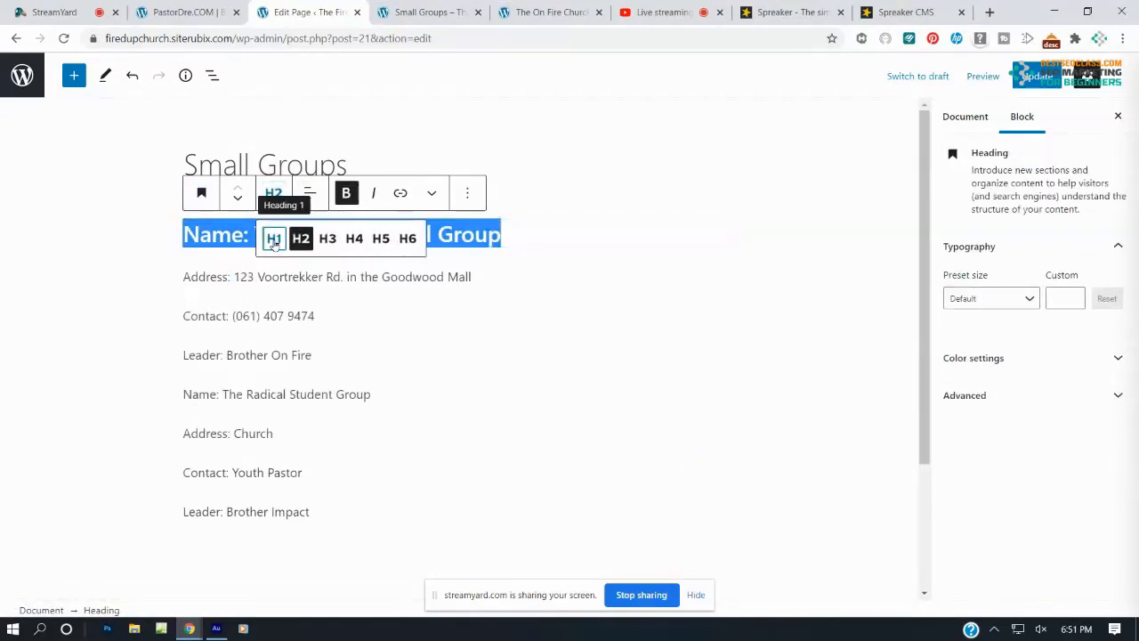
{"action": "left_click", "coordinate": [326, 238]}
{"action": "left_click", "coordinate": [384, 321]}
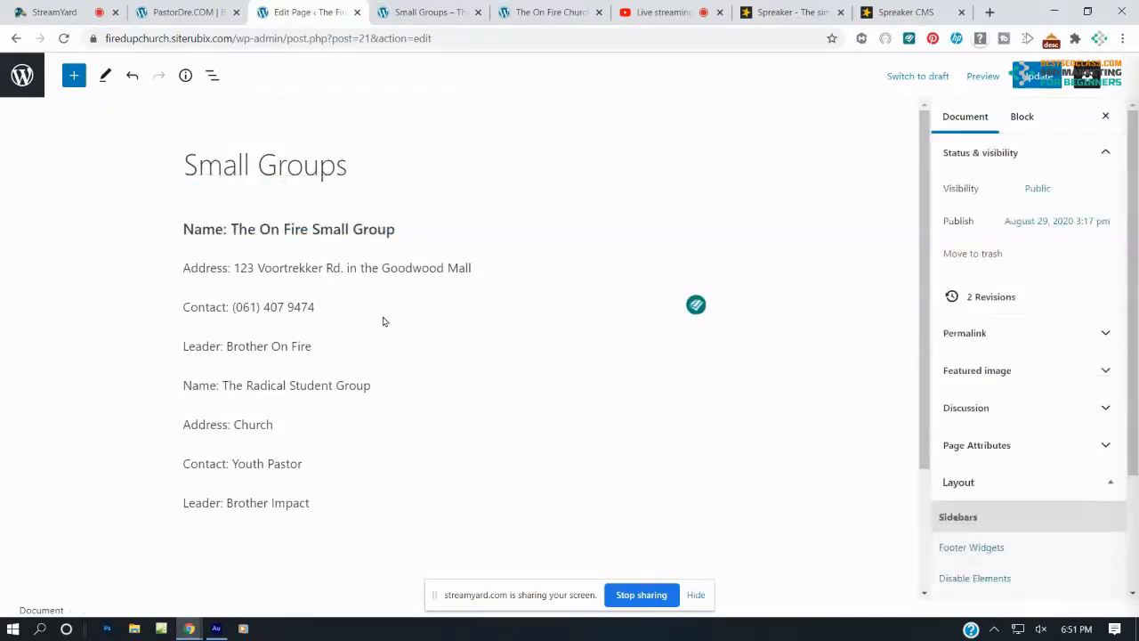
- Make the Radical Student Group name line a bold H3 heading too, and update the page
{"action": "left_click_drag", "start_coordinate": [381, 386], "coordinate": [181, 392]}
{"action": "left_click", "coordinate": [309, 349]}
{"action": "left_click", "coordinate": [201, 350]}
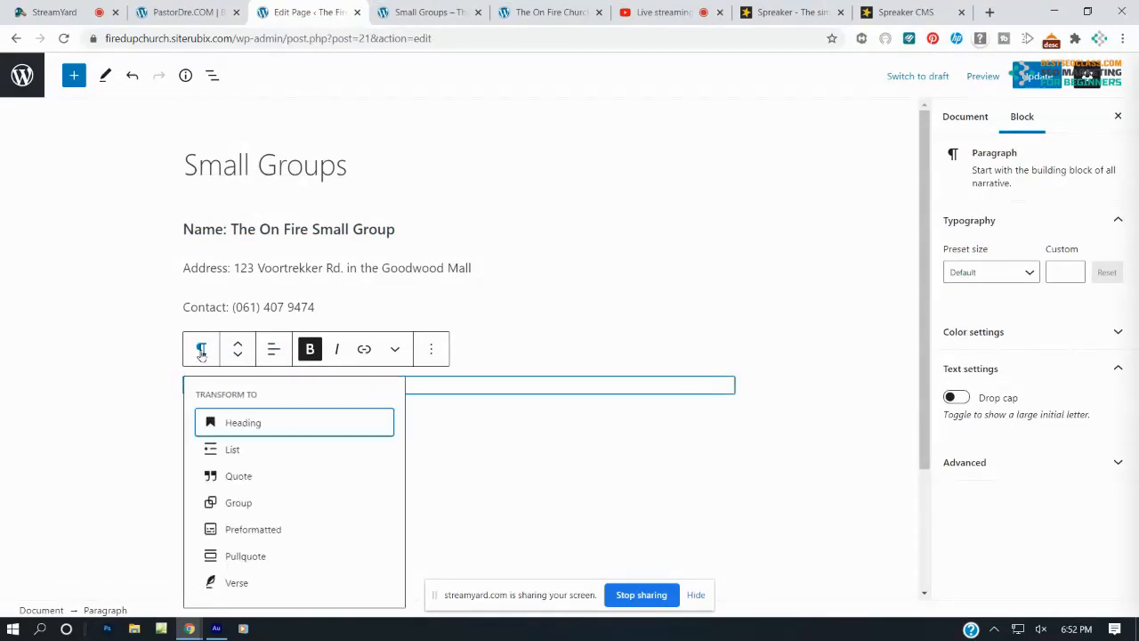
{"action": "left_click", "coordinate": [220, 424]}
{"action": "left_click", "coordinate": [274, 350]}
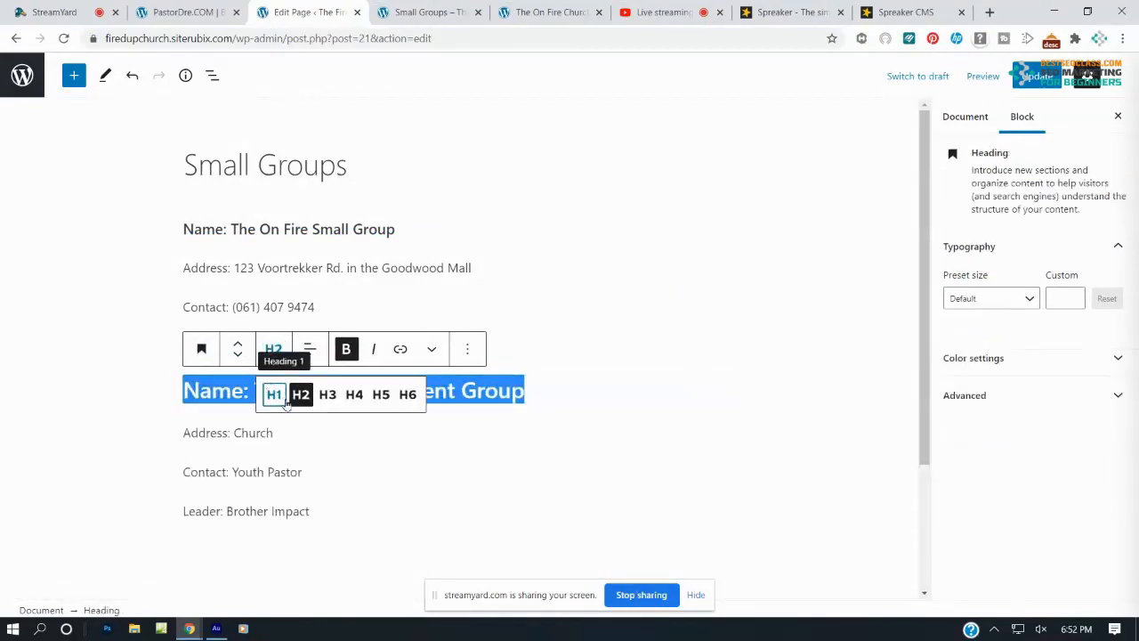
{"action": "left_click", "coordinate": [327, 396]}
{"action": "left_click", "coordinate": [498, 415]}
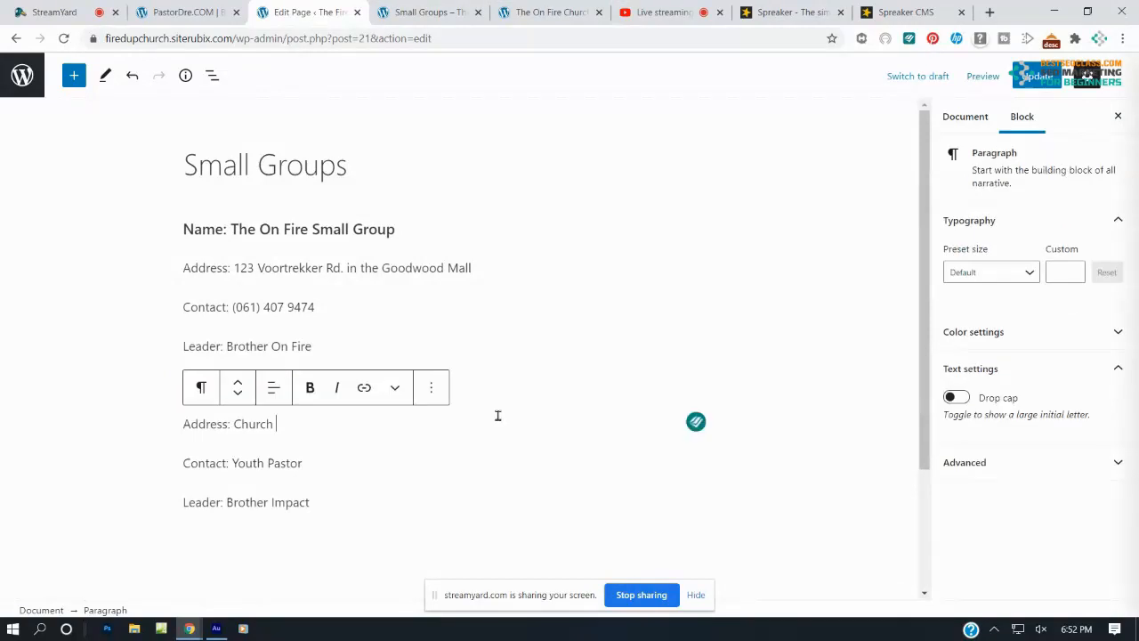
{"action": "left_click", "coordinate": [619, 335]}
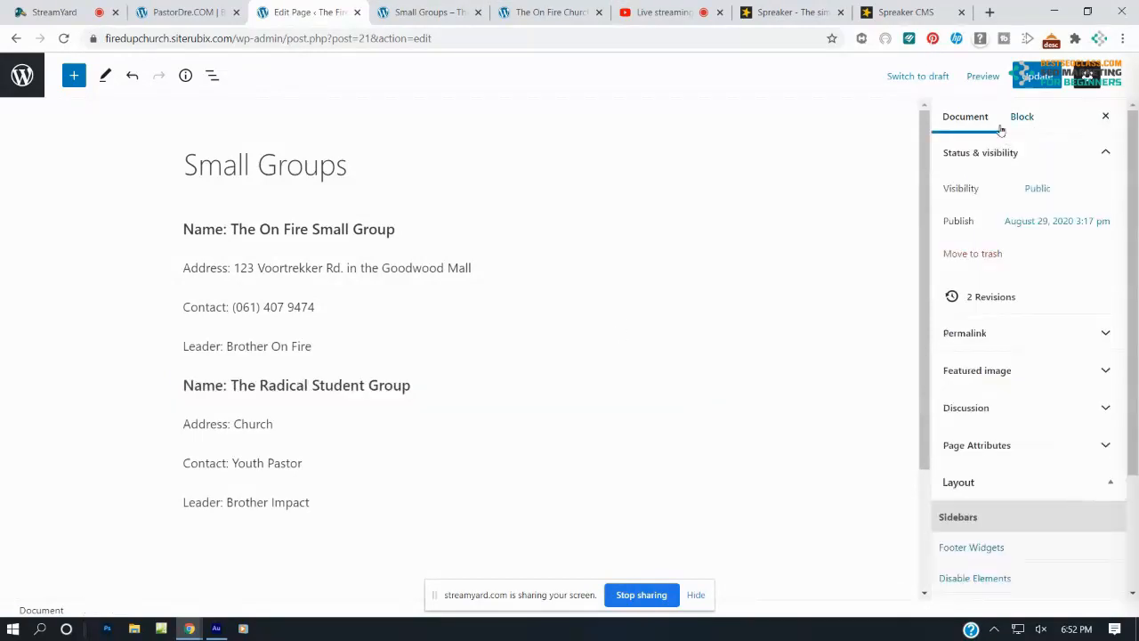
{"action": "left_click", "coordinate": [1031, 78]}
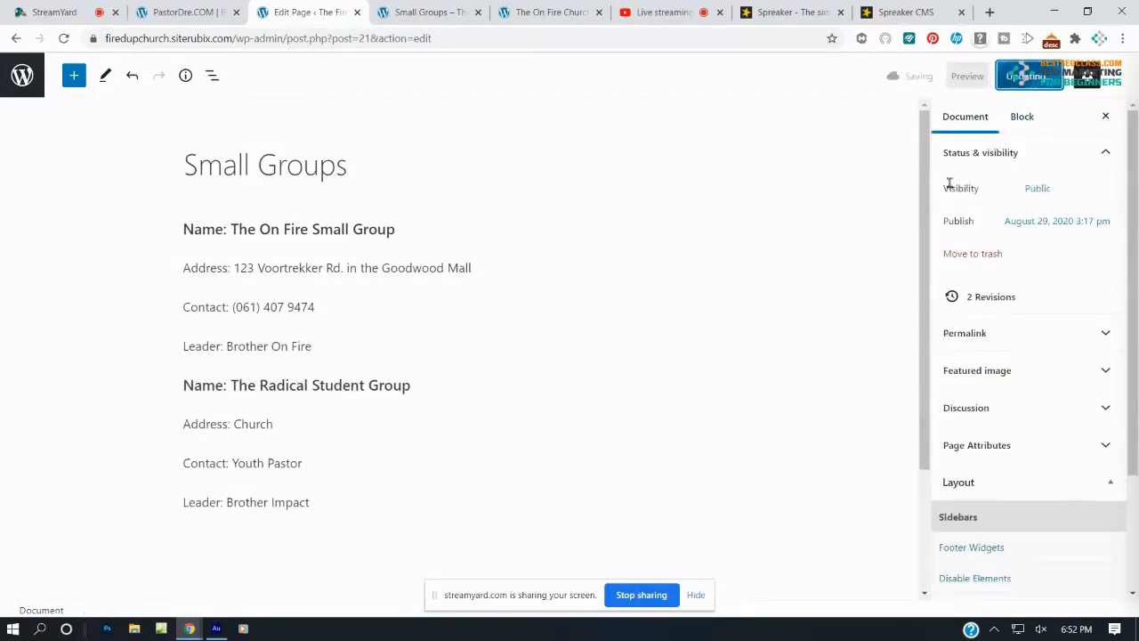
{"action": "left_click", "coordinate": [447, 10]}
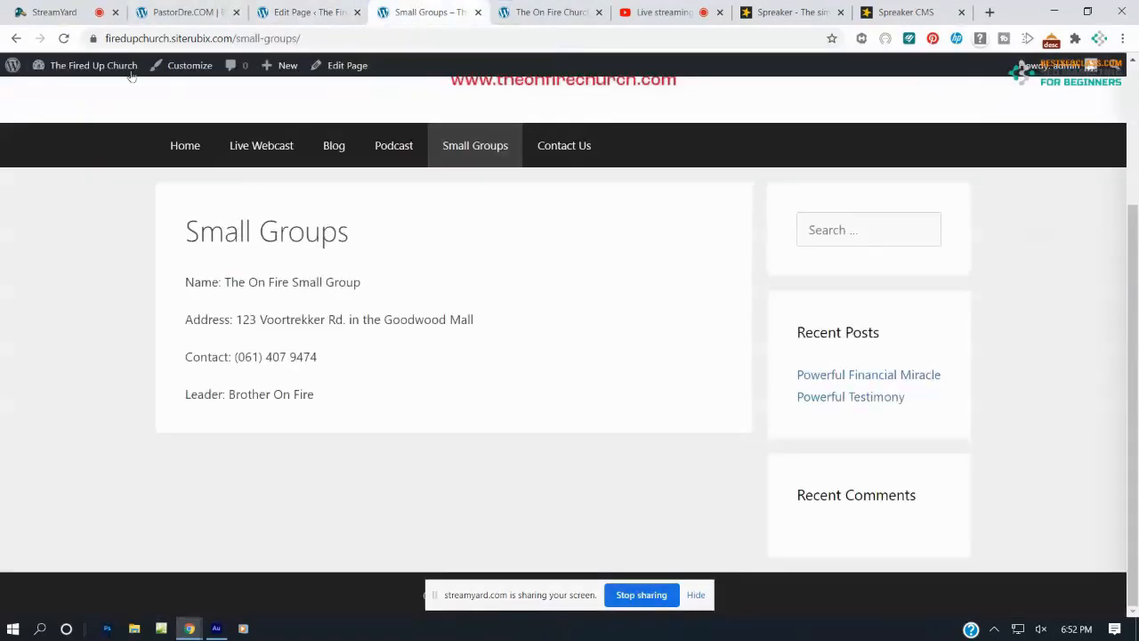
- Reload the live page to see both groups, then open Contact Us in the block editor
{"action": "left_click", "coordinate": [63, 38]}
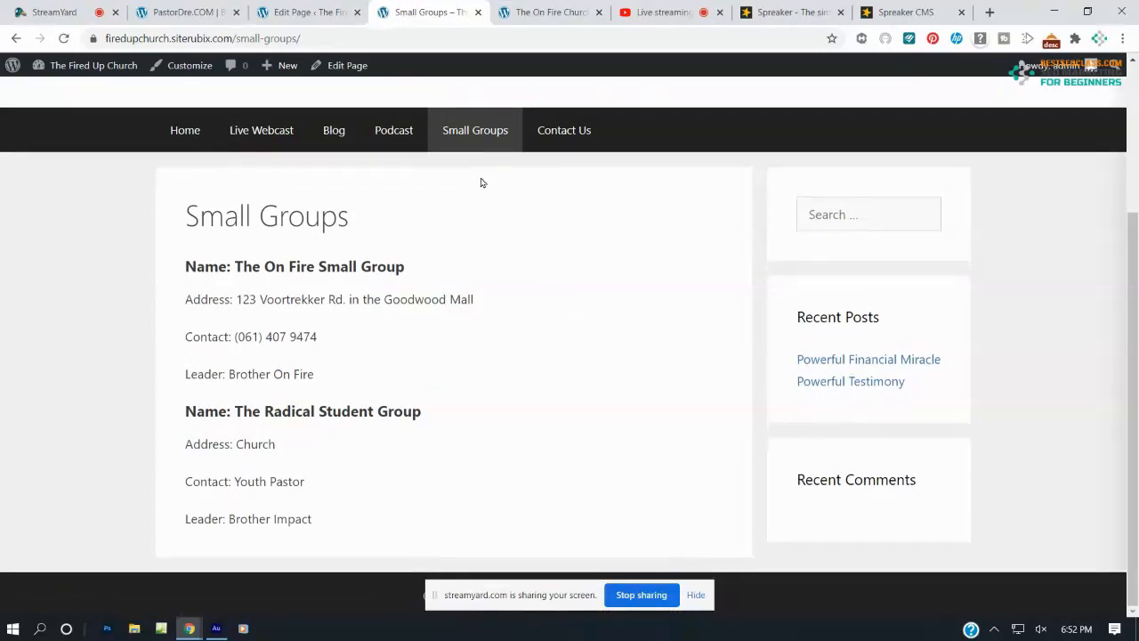
{"action": "left_click", "coordinate": [186, 126]}
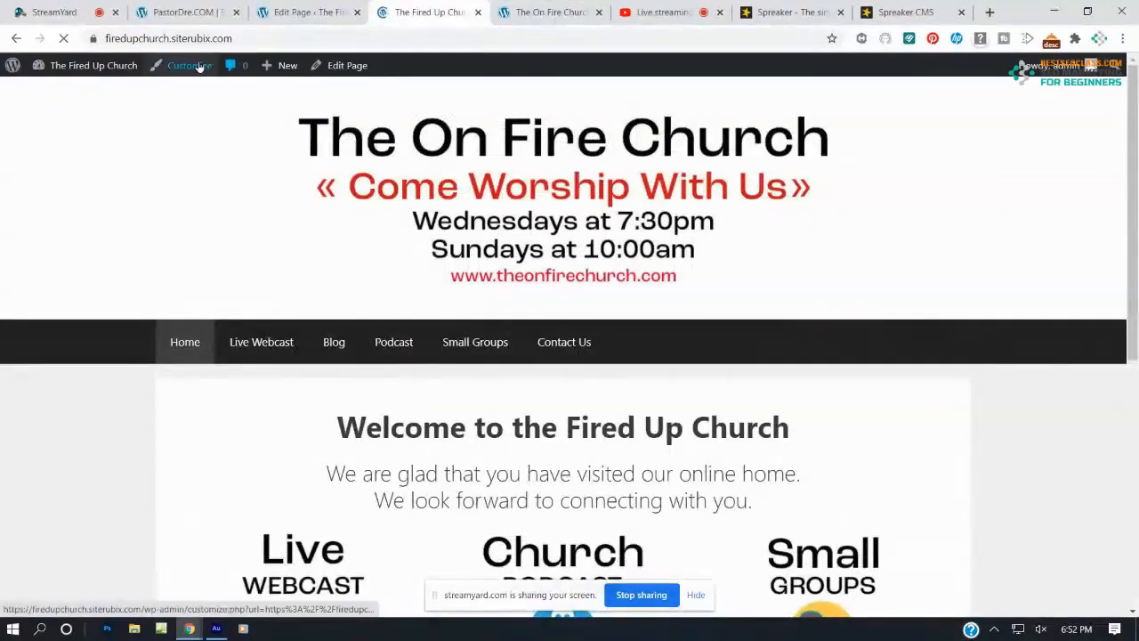
{"action": "left_click", "coordinate": [301, 12]}
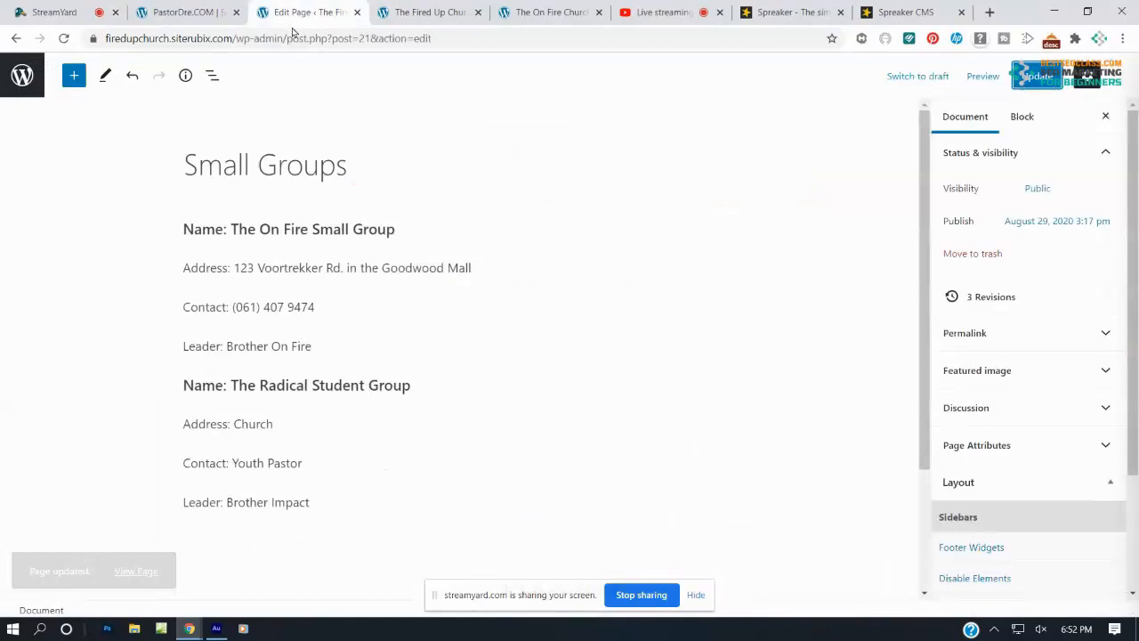
{"action": "left_click", "coordinate": [23, 66]}
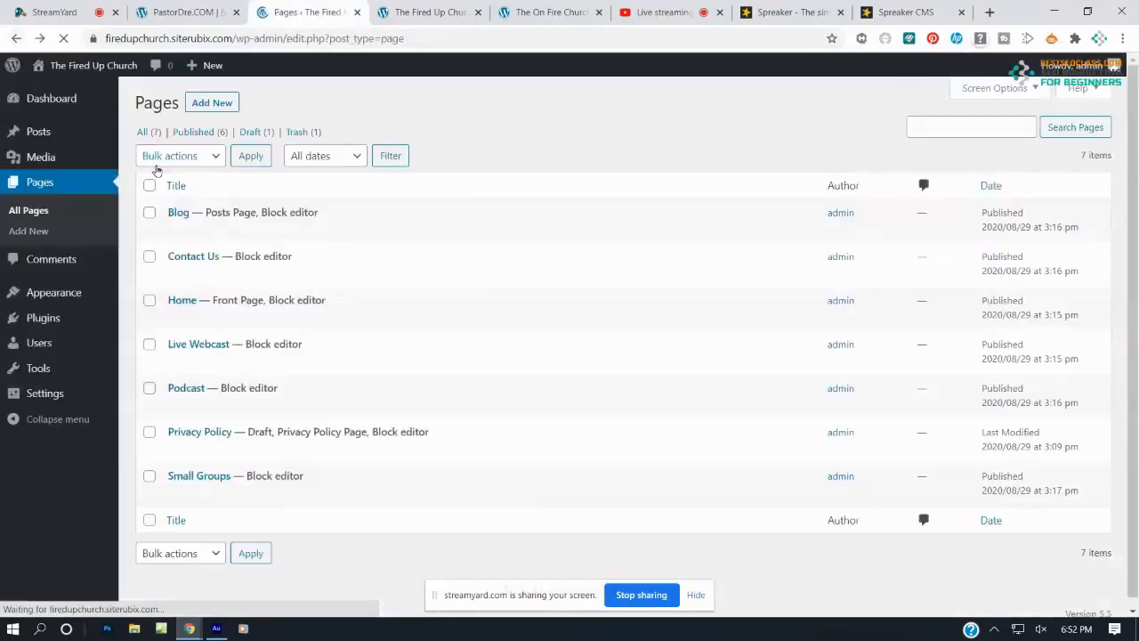
{"action": "mouse_move", "coordinate": [178, 276]}
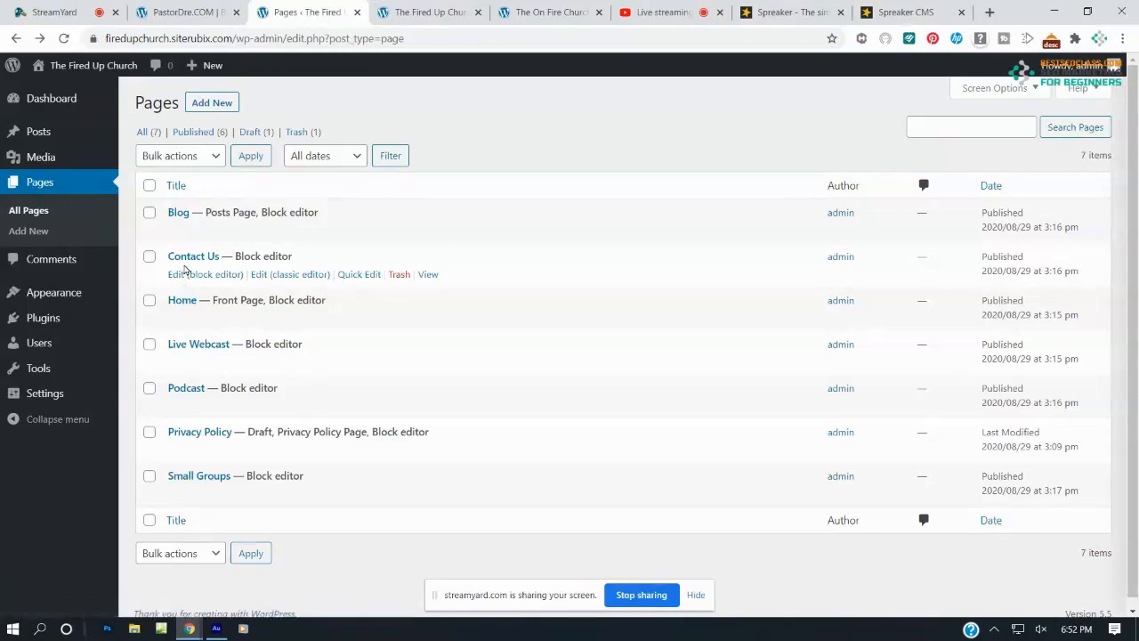
{"action": "left_click", "coordinate": [188, 278]}
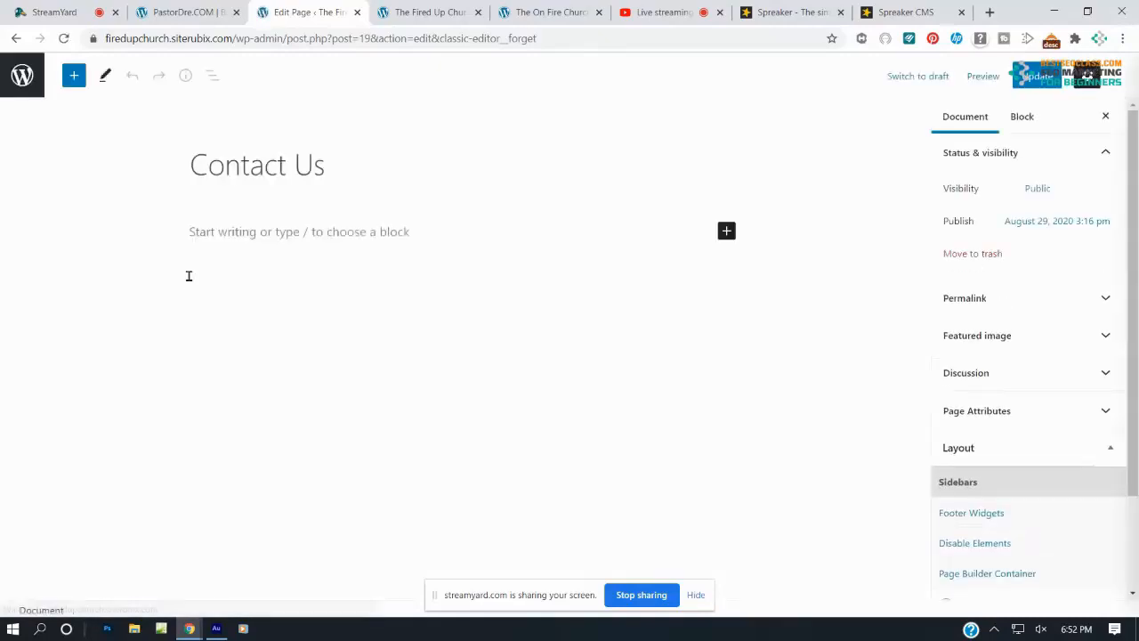
- Type 'The Fired Up Church' and below it the 'Located at:' street address line near Goodwood Mall
{"action": "left_click", "coordinate": [265, 234]}
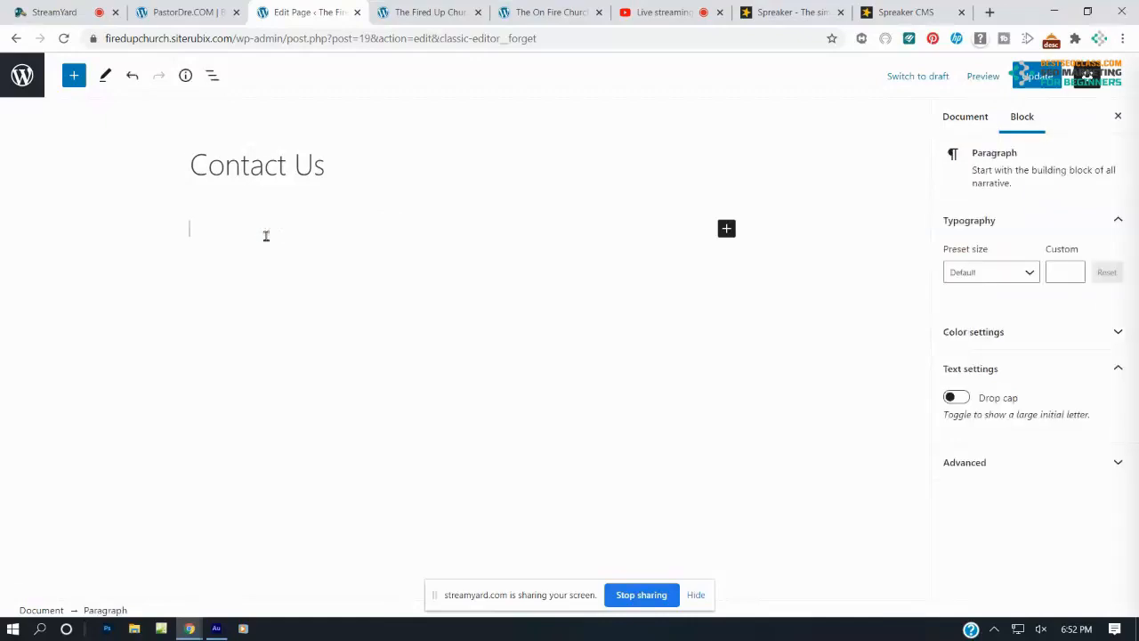
{"action": "type", "text": "The Fired Up Church"}
{"action": "key", "text": "Return"}
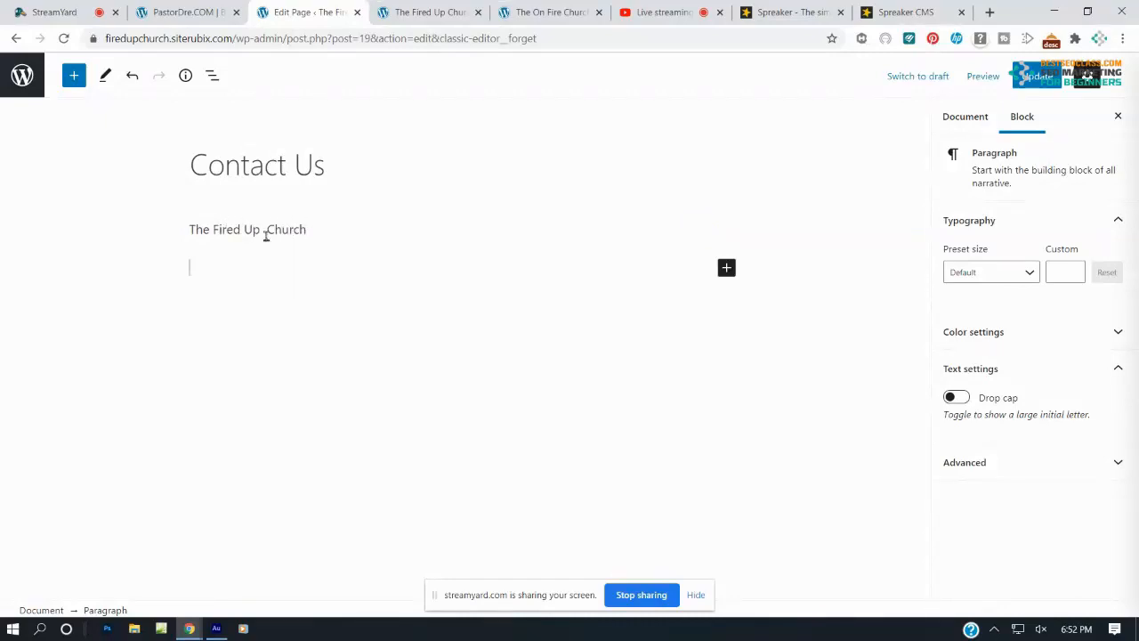
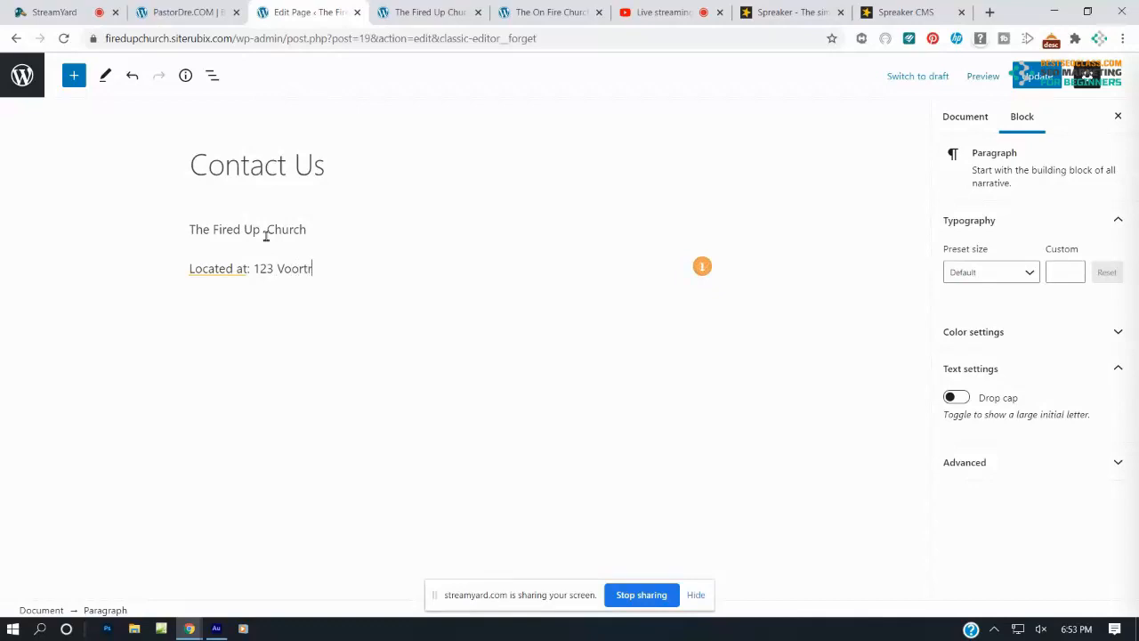
{"action": "type", "text": "r"}
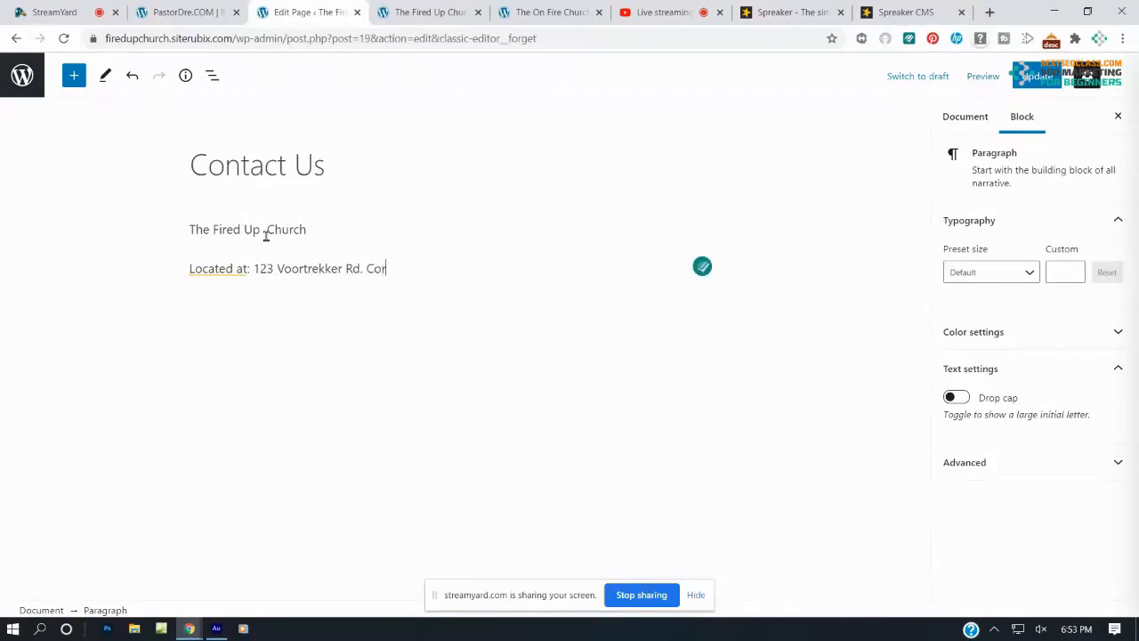
{"action": "type", "text": "ner of Voortkker and Mc D"}
{"action": "key", "text": "BackSpace"}
{"action": "key", "text": "BackSpace"}
{"action": "key", "text": "BackSpace"}
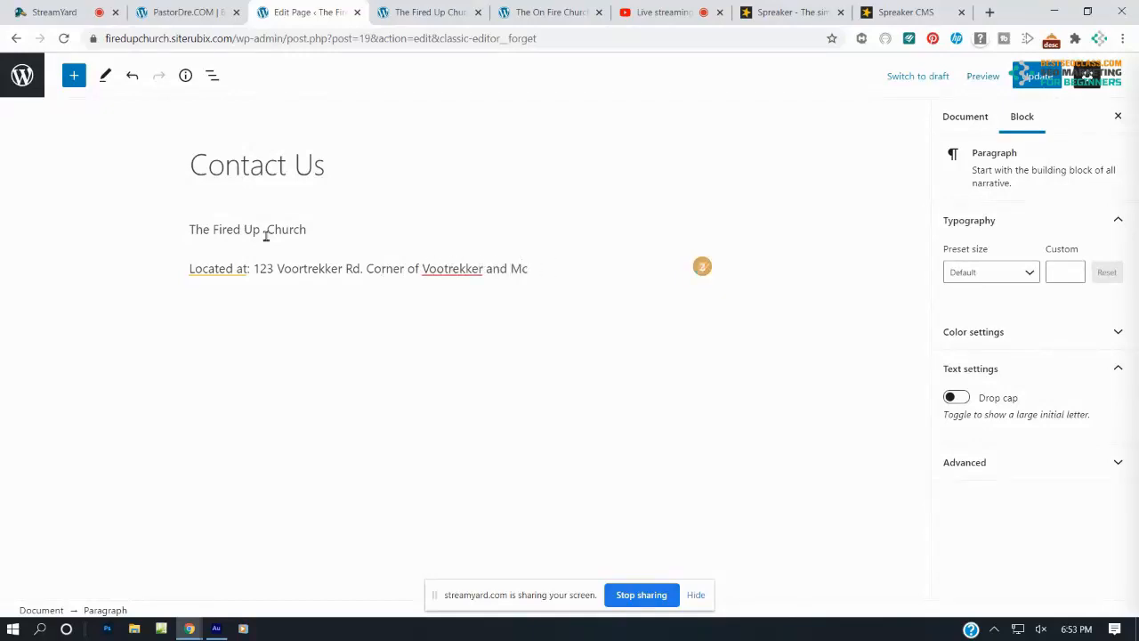
{"action": "type", "text": "Donal"}
{"action": "type", "text": "d in"}
{"action": "key", "text": "BackSpace"}
{"action": "type", "text": "in the Goodwood"}
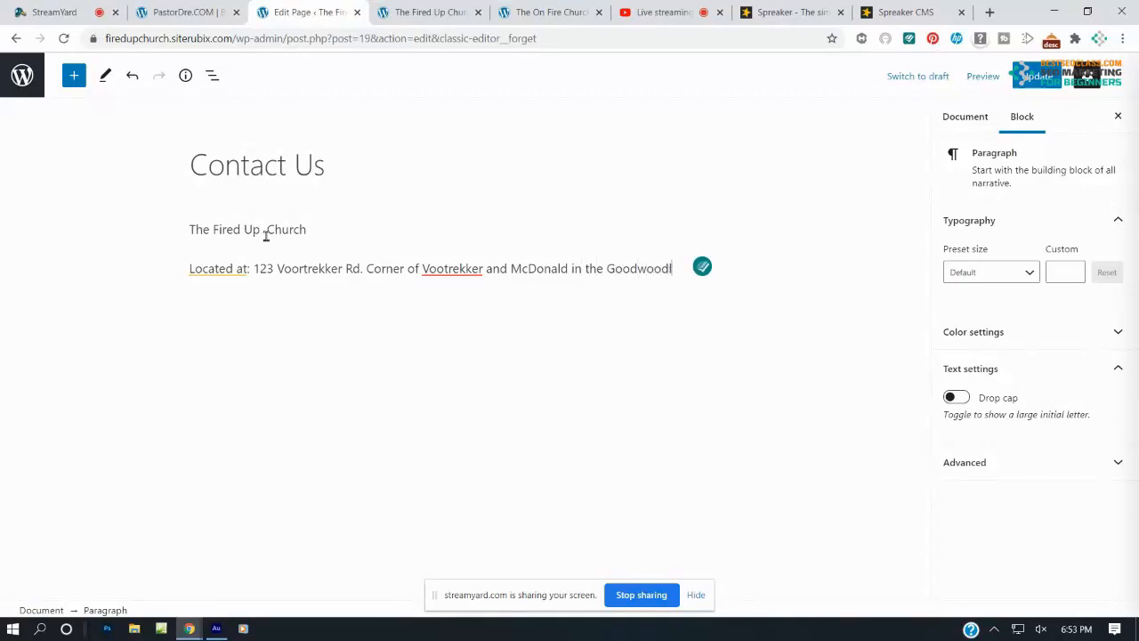
{"action": "type", "text": " Mall"}
{"action": "key", "text": "Return"}
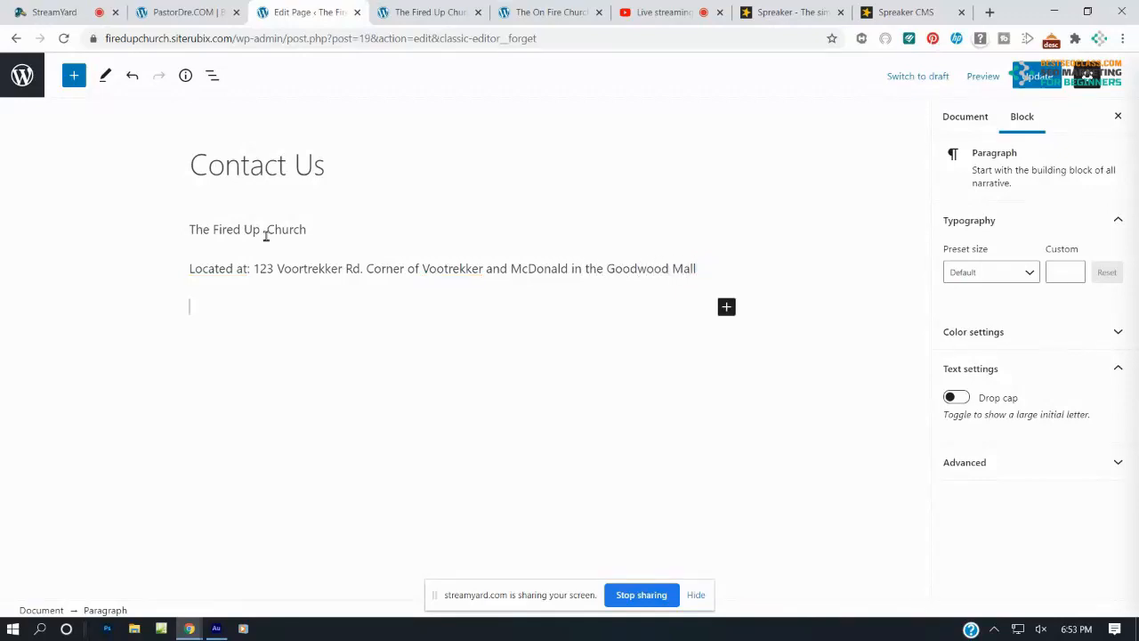
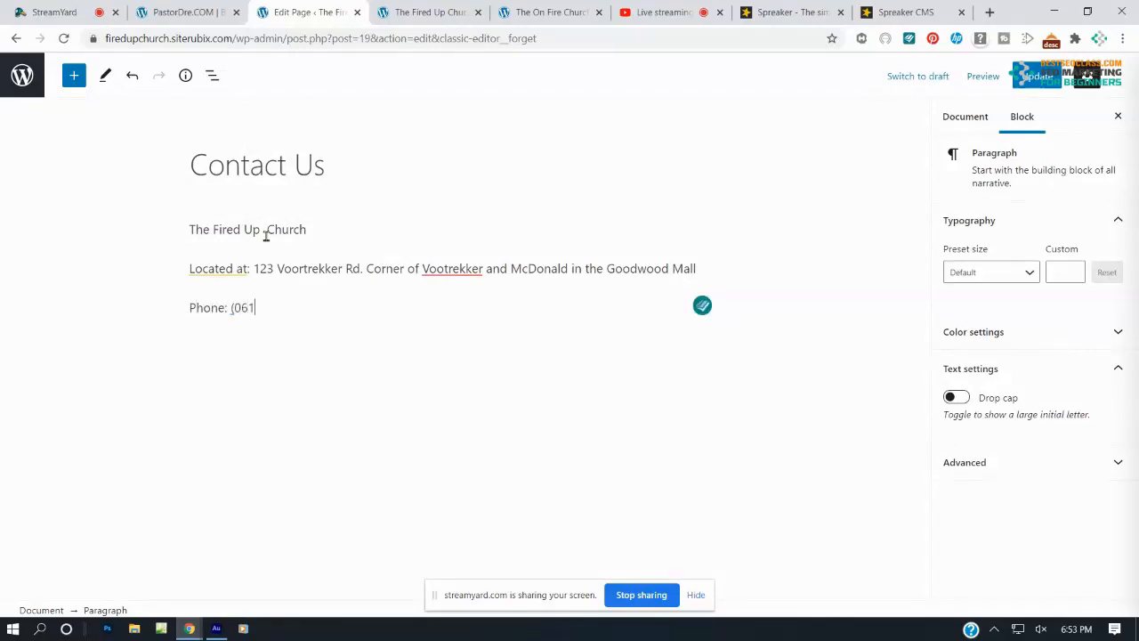
- Add the church's phone number and contact e-mail as separate 'Phone:' and 'eMail:' paragraphs
{"action": "key", "text": "Return"}
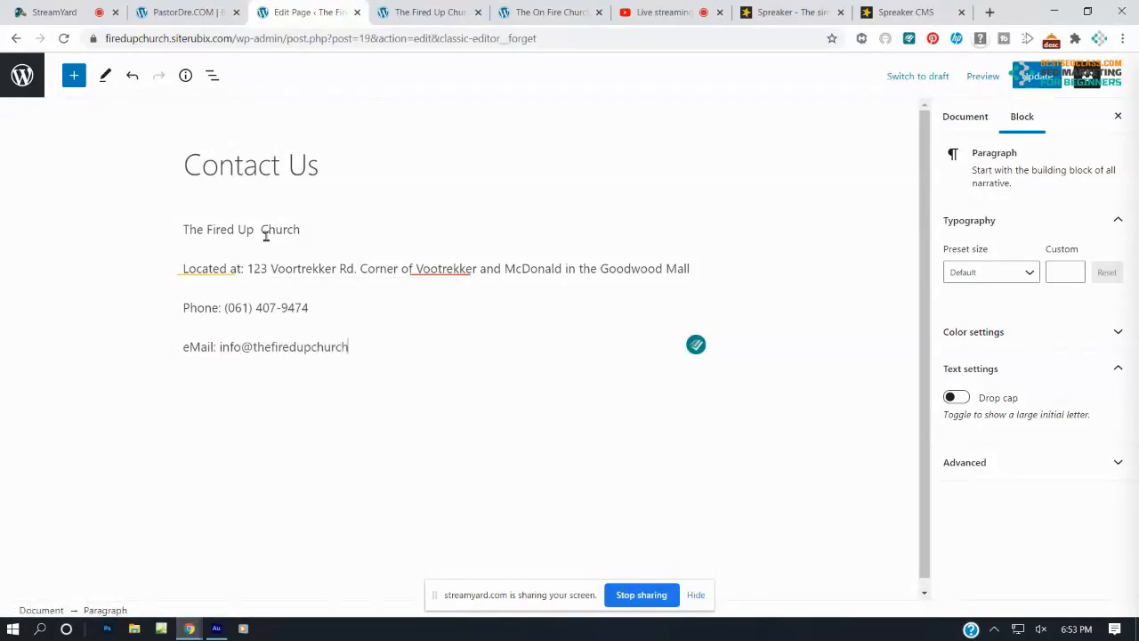
{"action": "key", "text": "Return"}
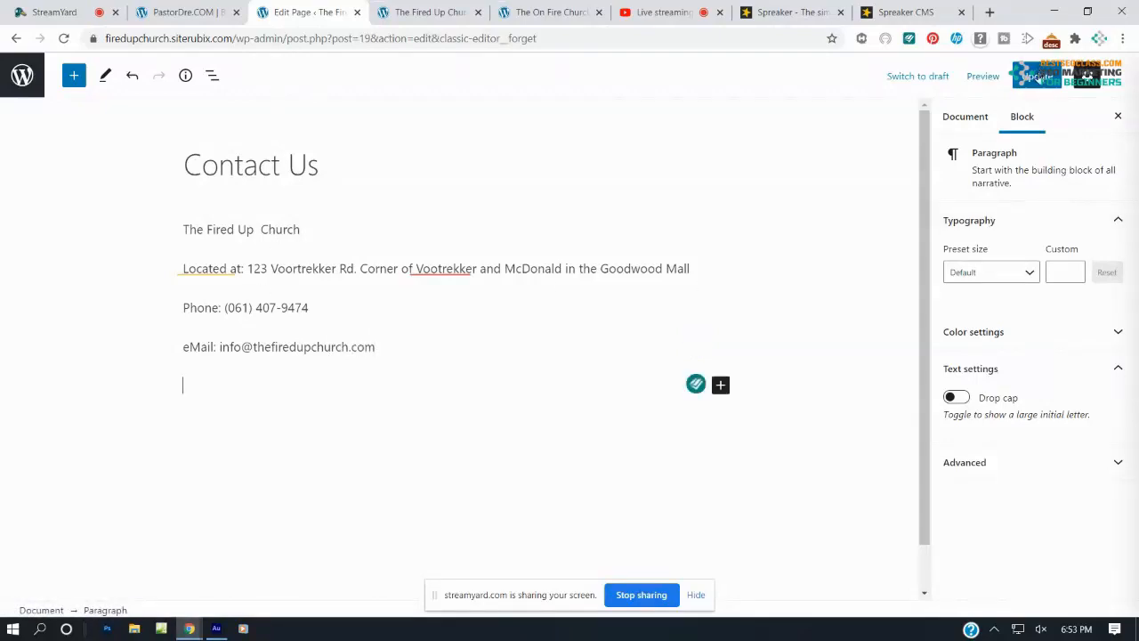
- Save the page, then turn the church name into a bold heading and update again
{"action": "left_click", "coordinate": [1037, 76]}
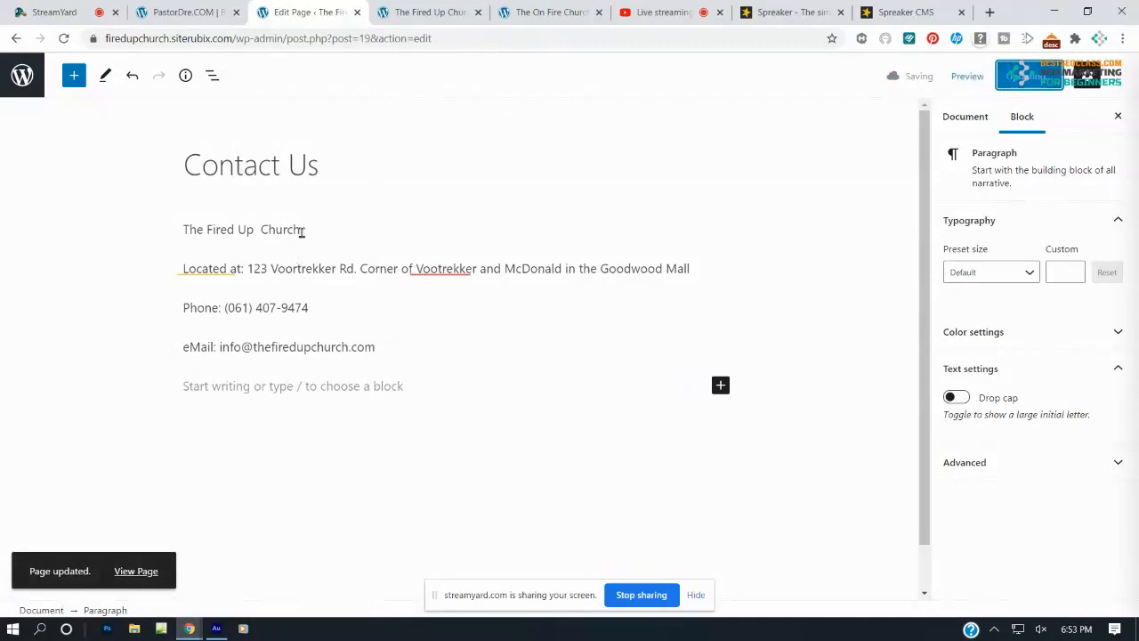
{"action": "left_click_drag", "start_coordinate": [300, 231], "coordinate": [182, 231]}
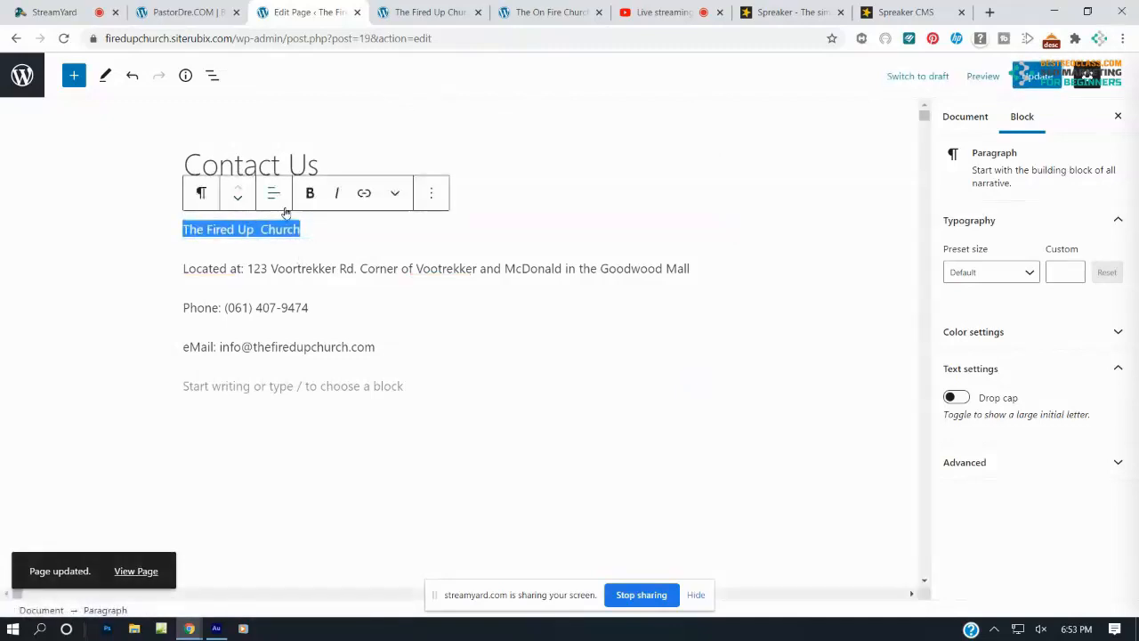
{"action": "left_click", "coordinate": [310, 193]}
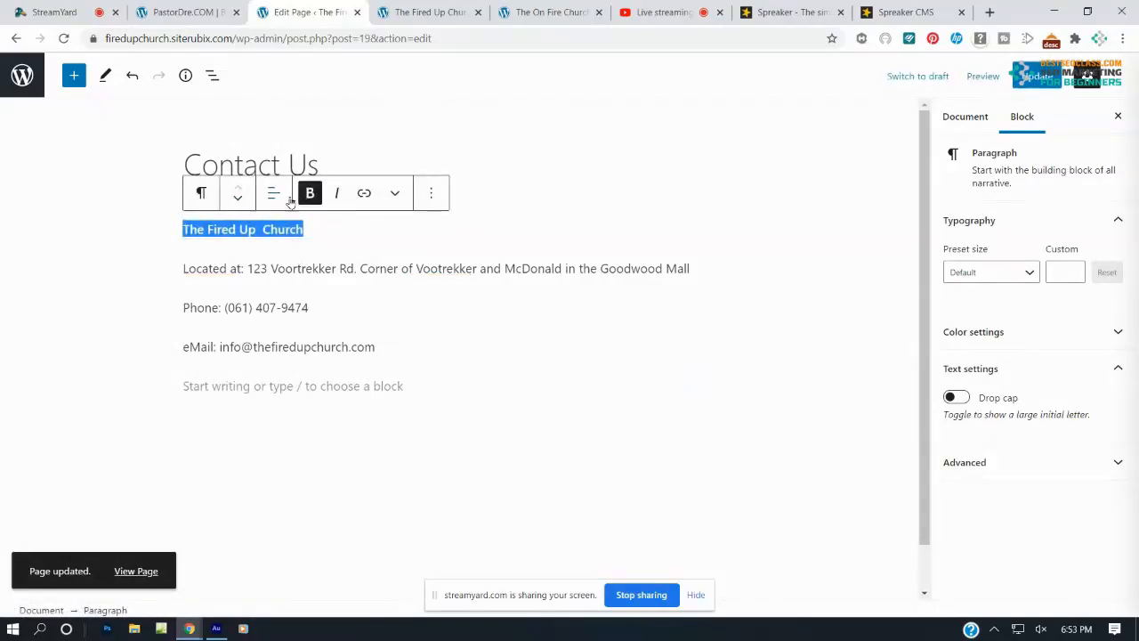
{"action": "left_click", "coordinate": [206, 193]}
{"action": "left_click", "coordinate": [221, 267]}
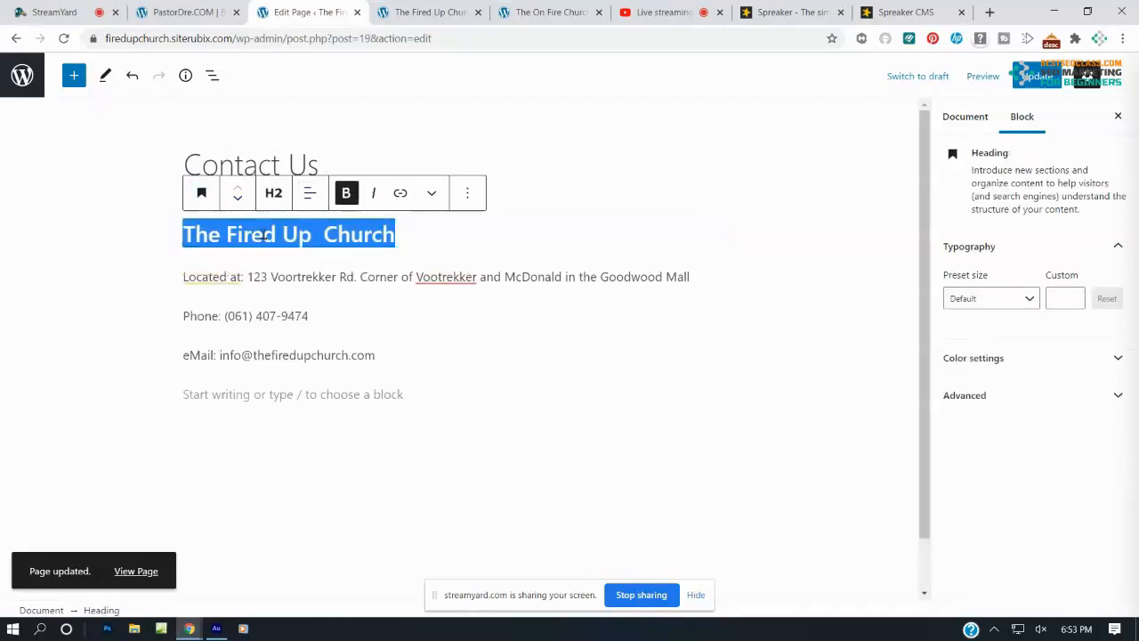
{"action": "left_click", "coordinate": [270, 196]}
{"action": "left_click", "coordinate": [509, 321]}
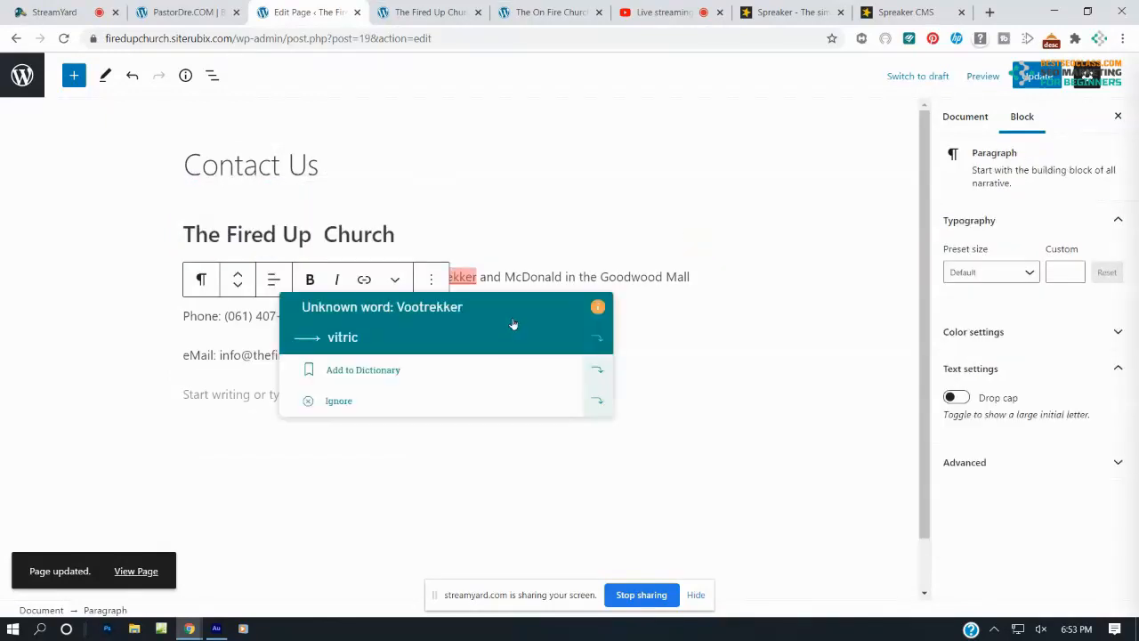
{"action": "left_click", "coordinate": [1023, 77]}
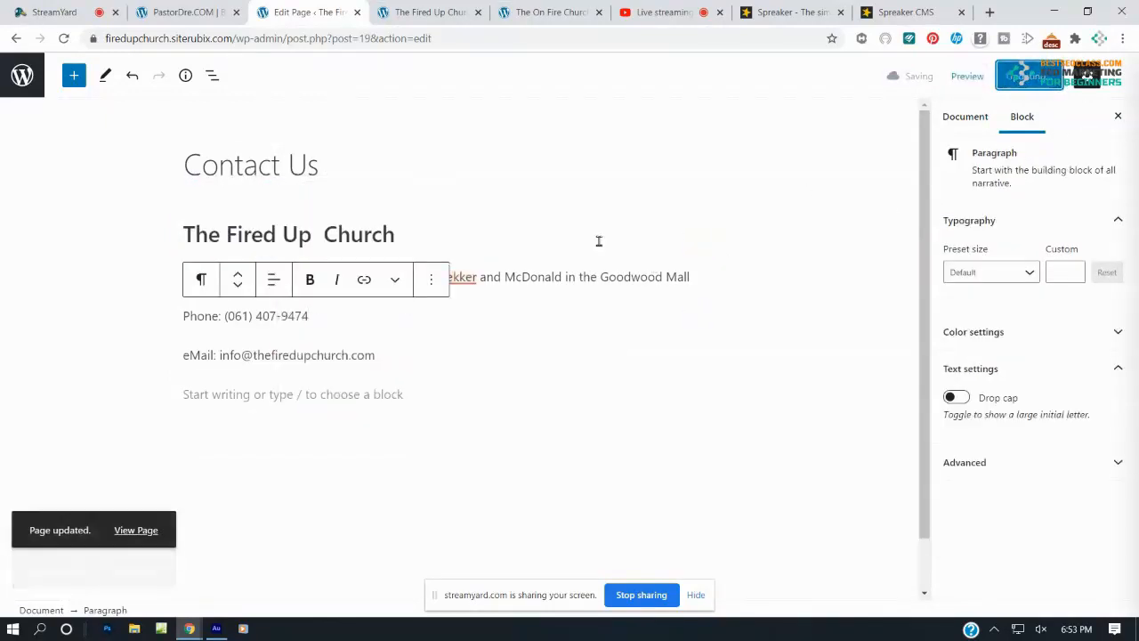
- View the live Contact Us page, then close the Spreaker podcast and CMS tabs
{"action": "left_click", "coordinate": [412, 10]}
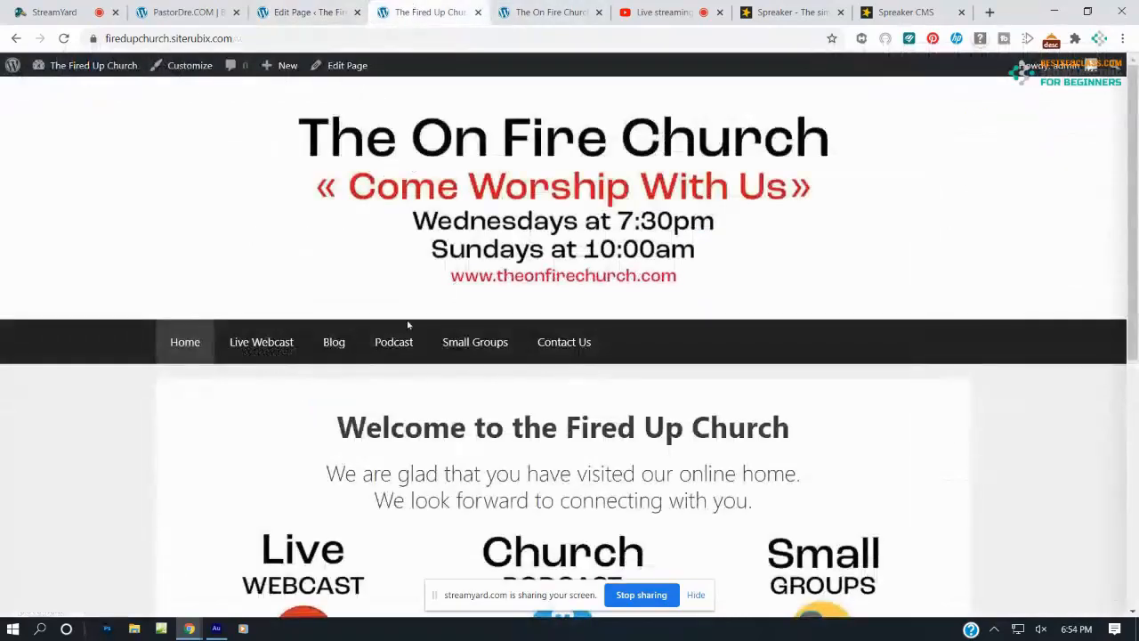
{"action": "left_click", "coordinate": [545, 355]}
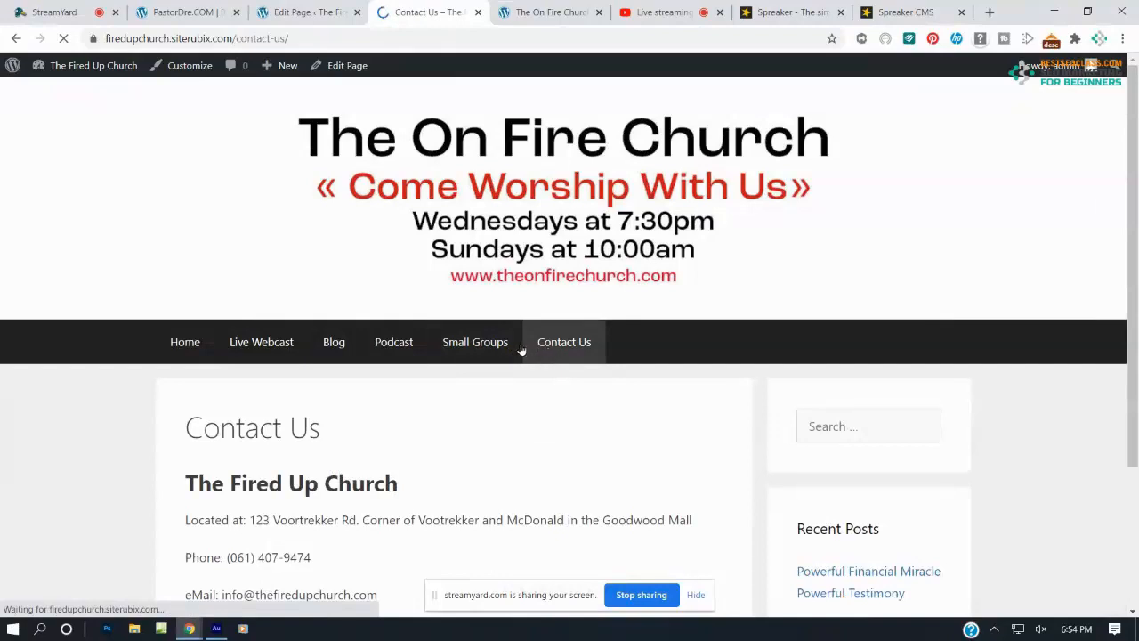
{"action": "scroll", "coordinate": [522, 349], "scroll_direction": "down", "scroll_amount": 2}
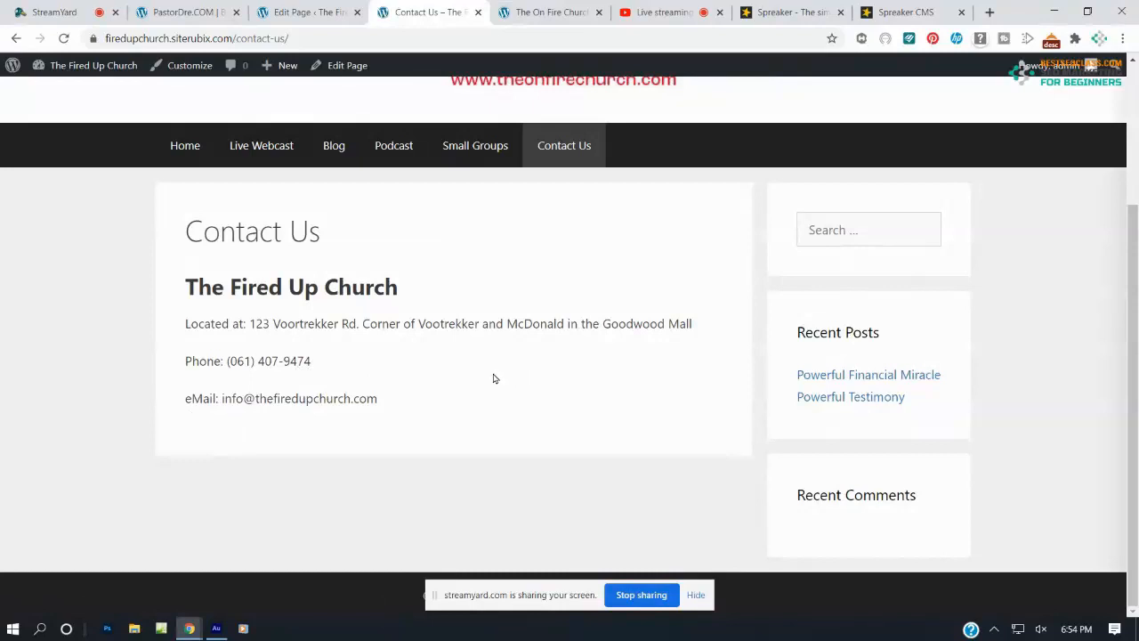
{"action": "left_click", "coordinate": [840, 12]}
{"action": "left_click", "coordinate": [840, 12]}
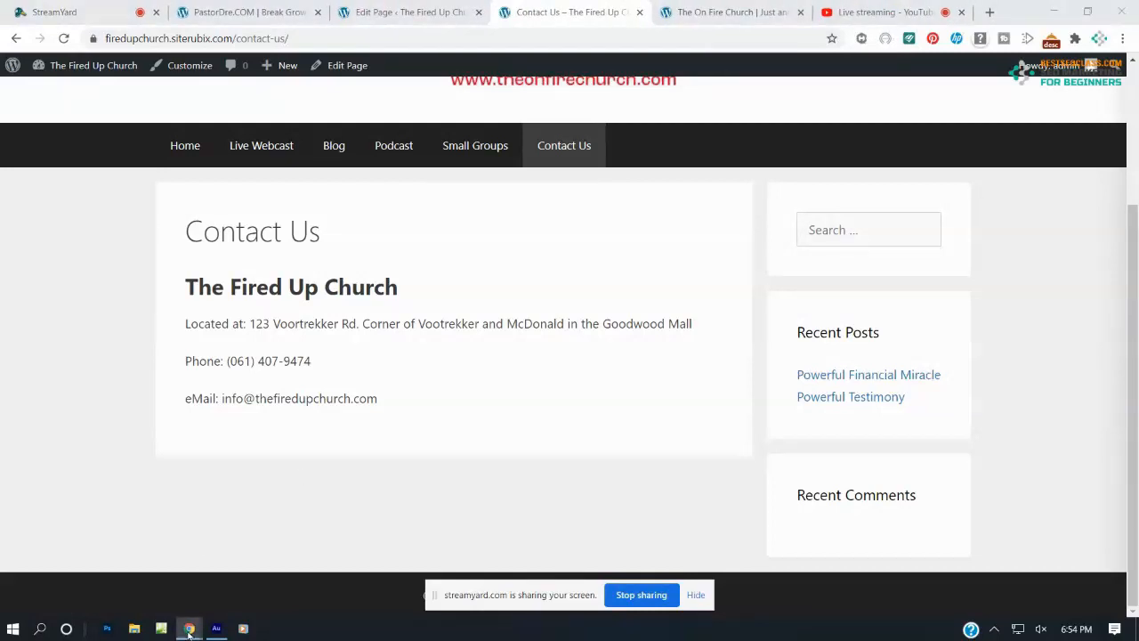
- Review JotForm's pricing page at jotform.com in the incognito window, then close that window
{"action": "mouse_move", "coordinate": [189, 626]}
{"action": "left_click", "coordinate": [401, 601]}
{"action": "left_click", "coordinate": [542, 39]}
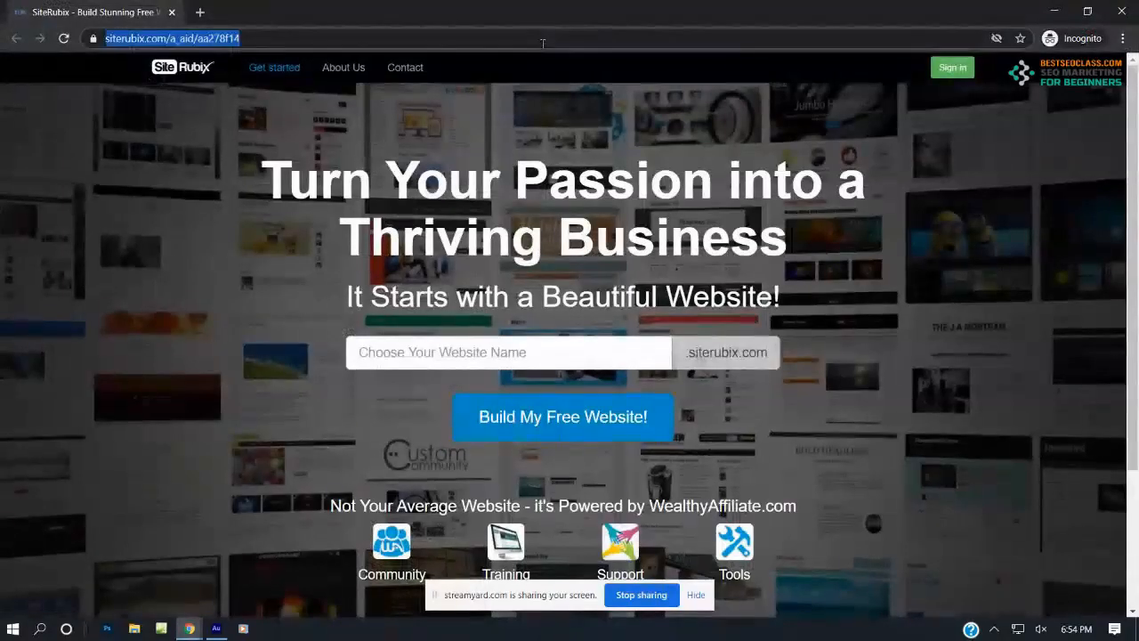
{"action": "type", "text": "jotfo"}
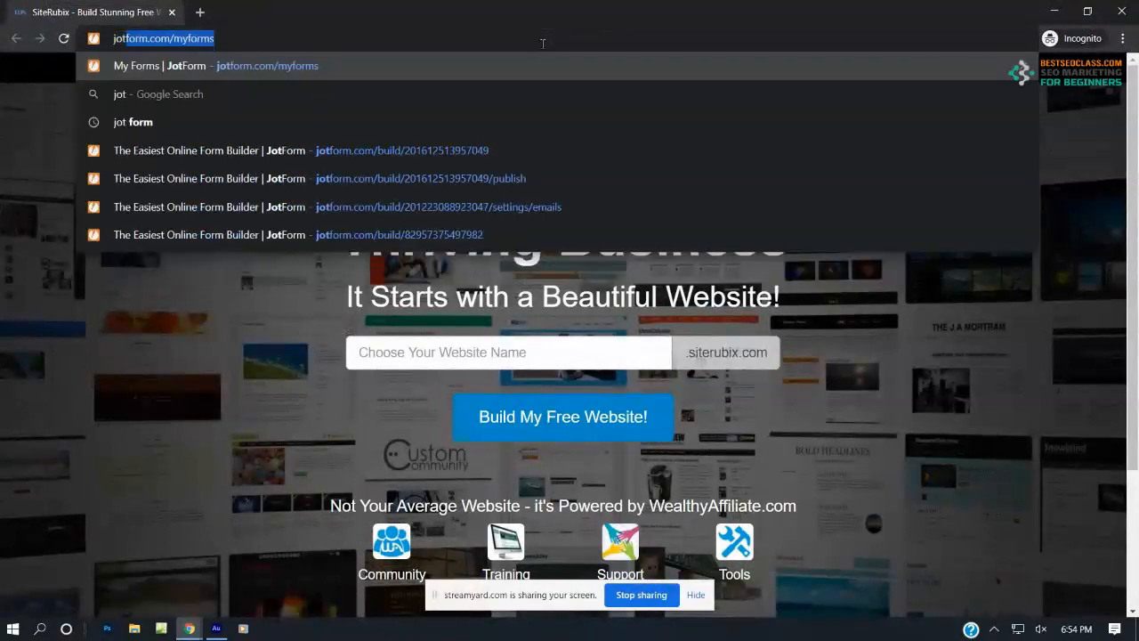
{"action": "type", "text": "rm.com"}
{"action": "key", "text": "Return"}
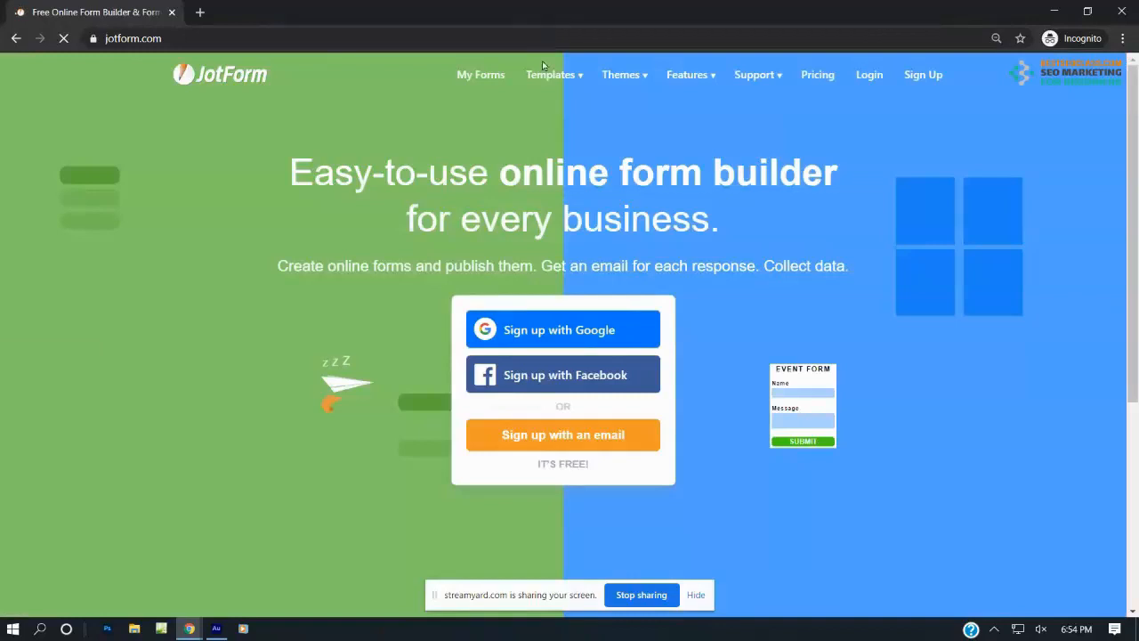
{"action": "left_click", "coordinate": [816, 75]}
{"action": "scroll", "coordinate": [267, 258], "scroll_direction": "down", "scroll_amount": 4}
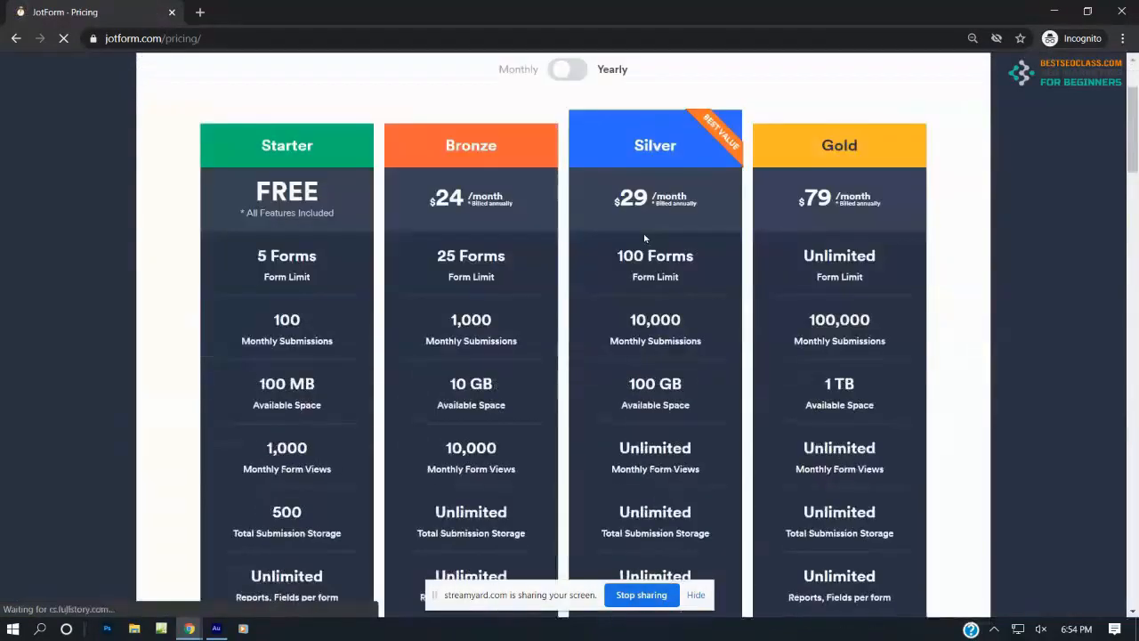
{"action": "scroll", "coordinate": [267, 258], "scroll_direction": "up", "scroll_amount": 4}
{"action": "scroll", "coordinate": [267, 258], "scroll_direction": "down", "scroll_amount": 2}
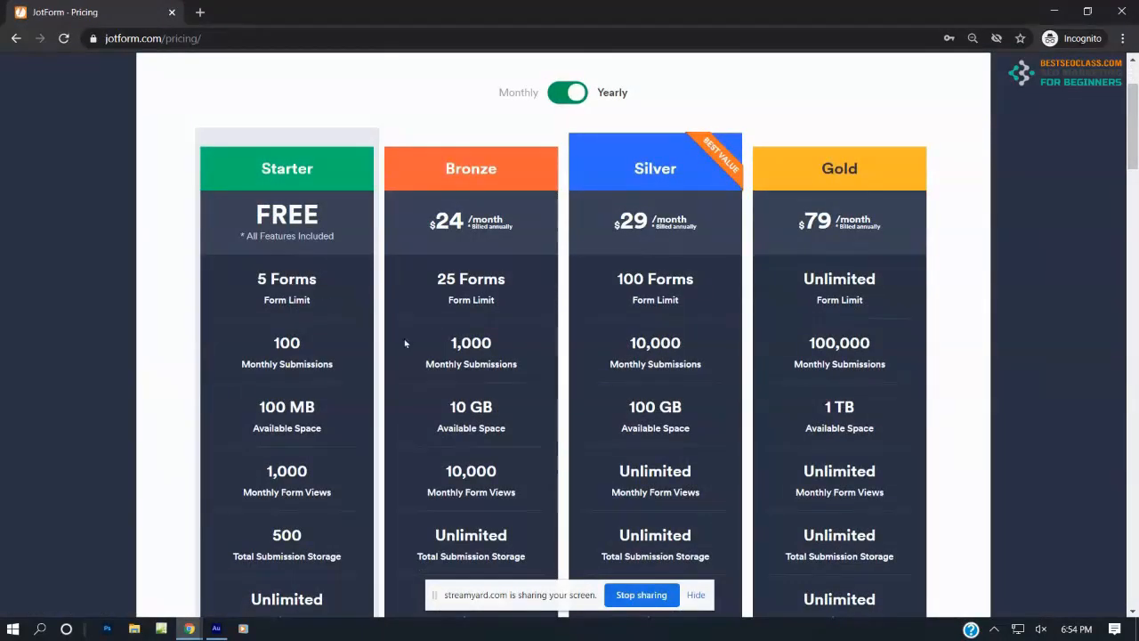
{"action": "left_click", "coordinate": [1124, 18]}
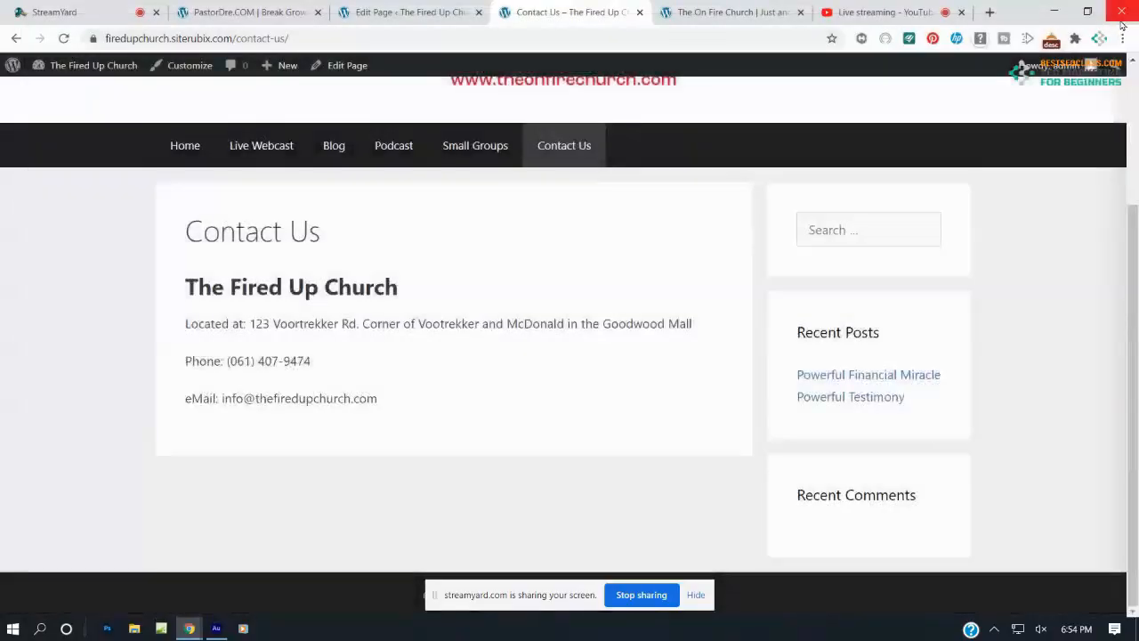
- Load the saved forms at jotform.com in the YouTube Studio tab and edit the Contact Us form
{"action": "left_click", "coordinate": [863, 14]}
{"action": "left_click", "coordinate": [738, 38]}
{"action": "type", "text": "jotfrom"}
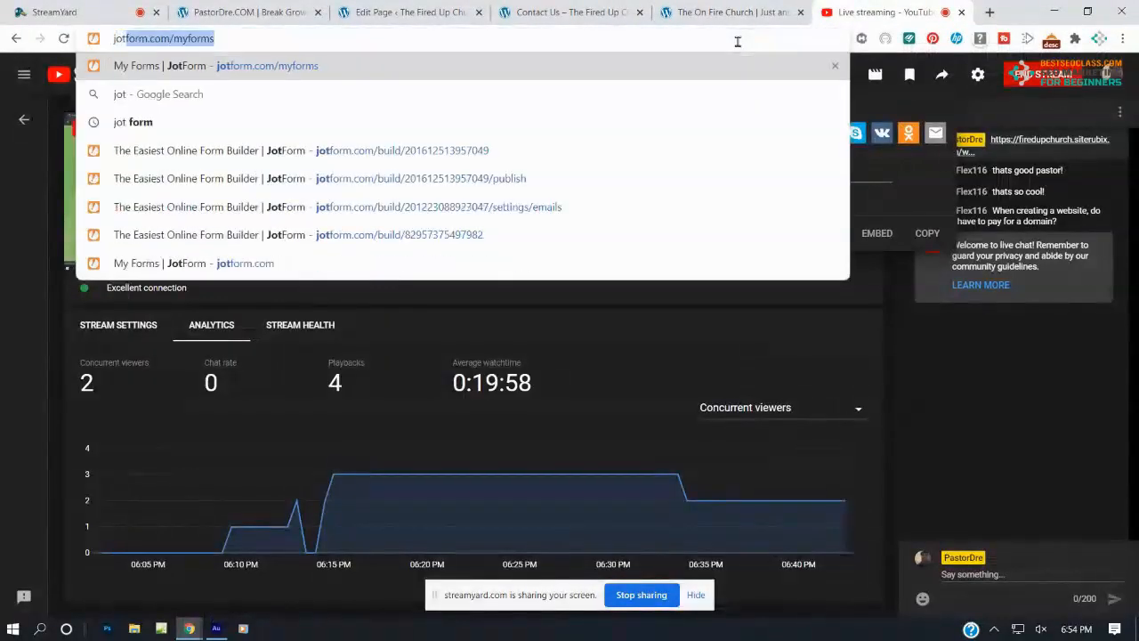
{"action": "key", "text": "BackSpace"}
{"action": "key", "text": "BackSpace"}
{"action": "key", "text": "BackSpace"}
{"action": "type", "text": "or"}
{"action": "key", "text": "BackSpace"}
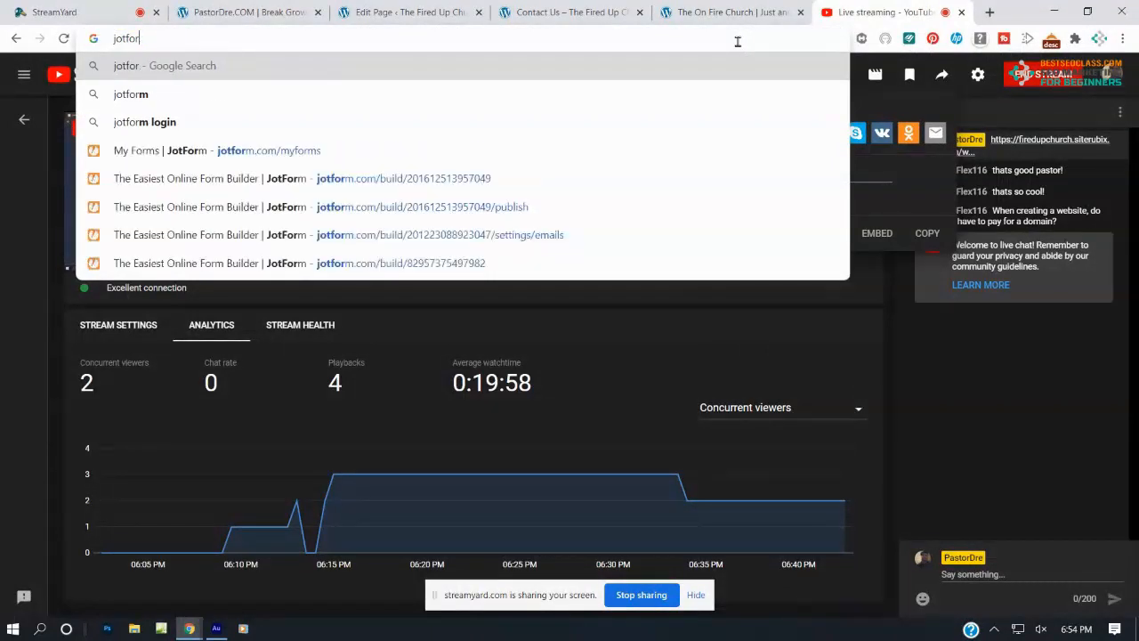
{"action": "type", "text": "m.com/"}
{"action": "key", "text": "Return"}
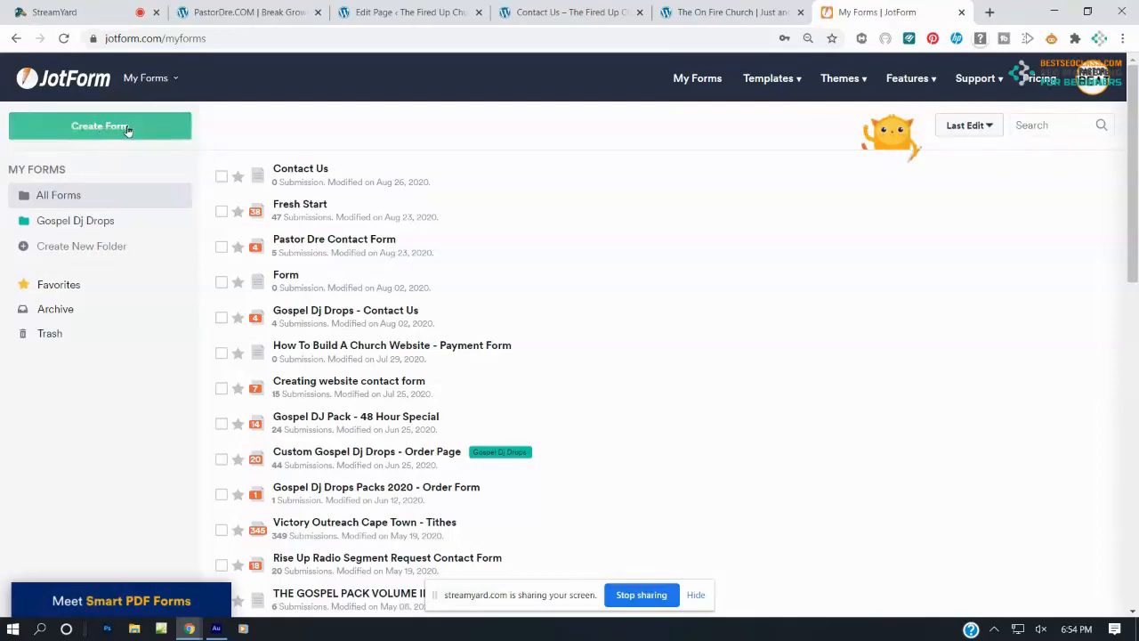
{"action": "left_click", "coordinate": [331, 168]}
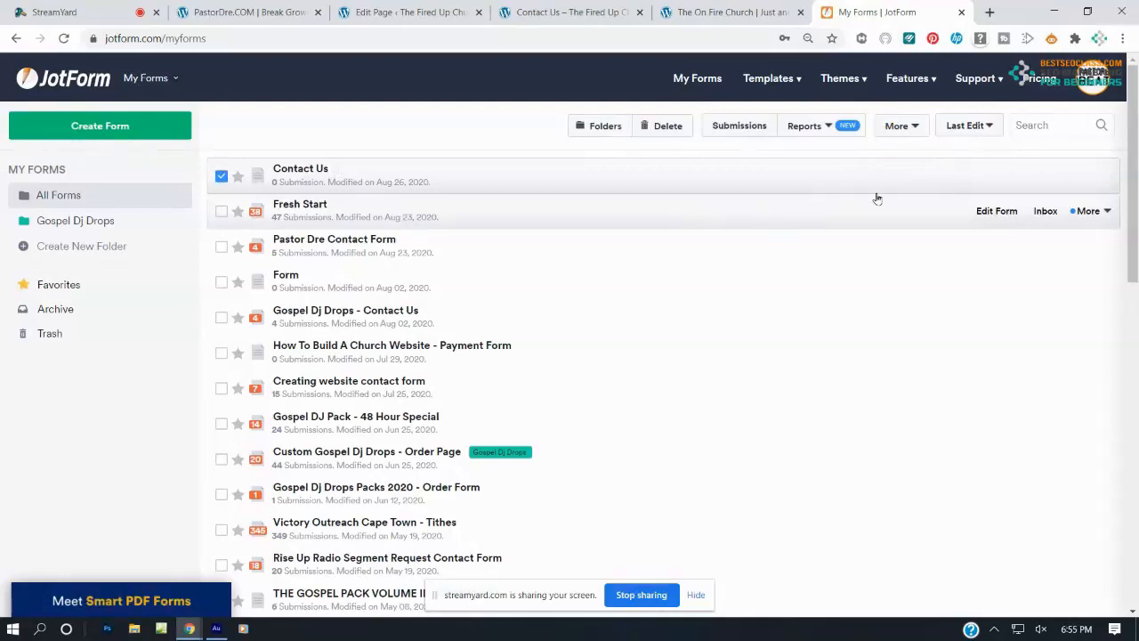
{"action": "left_click", "coordinate": [995, 176]}
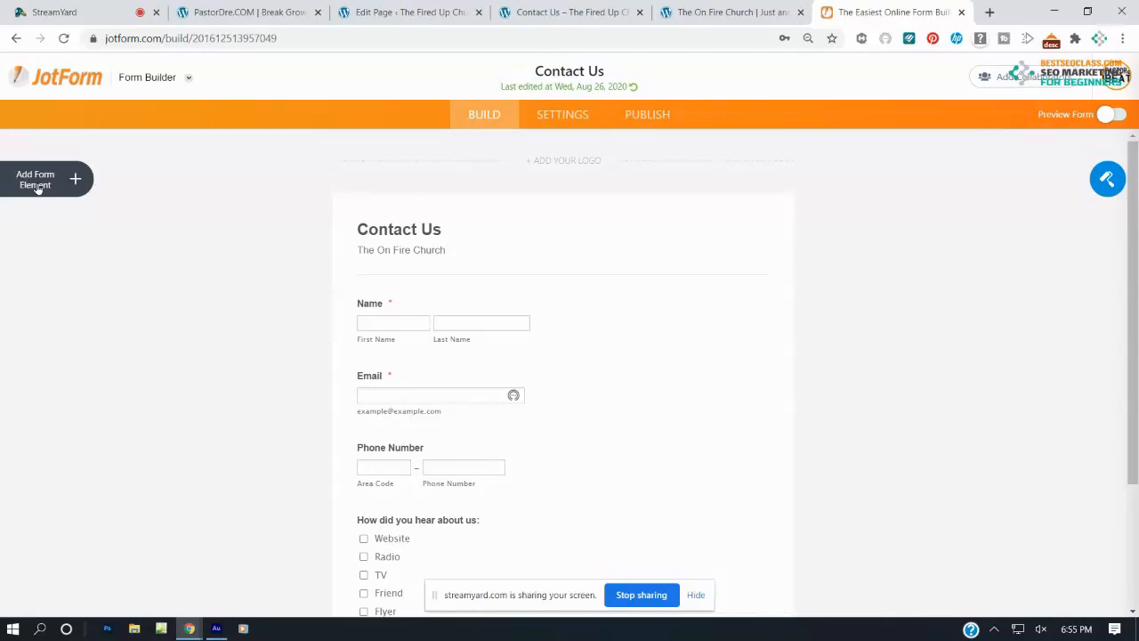
{"action": "left_click", "coordinate": [78, 182]}
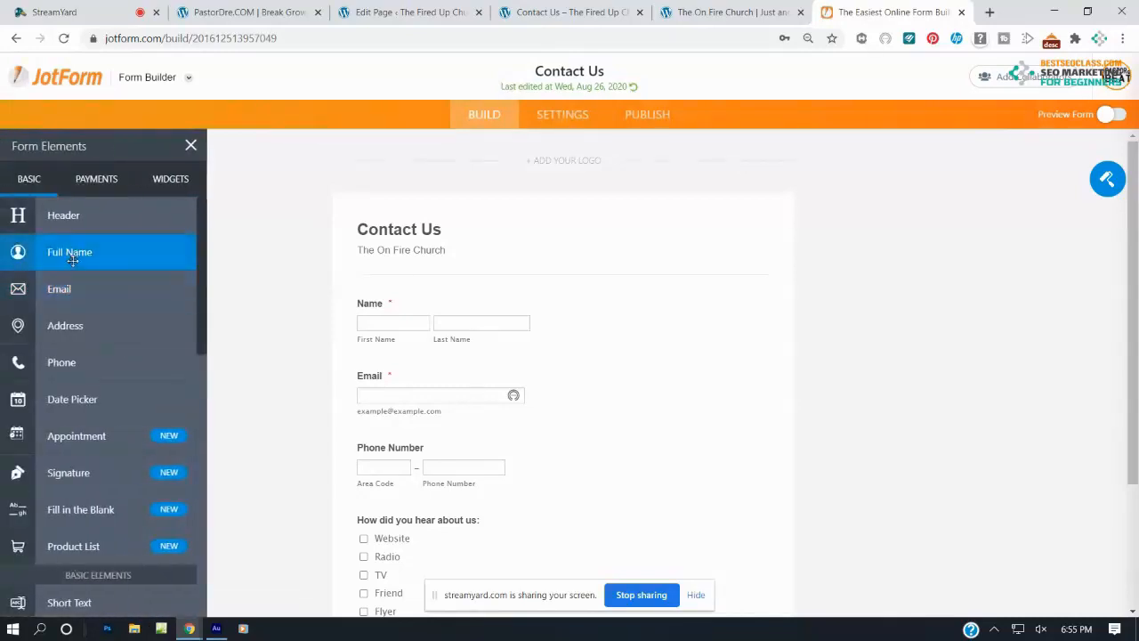
{"action": "left_click_drag", "start_coordinate": [77, 252], "coordinate": [476, 290]}
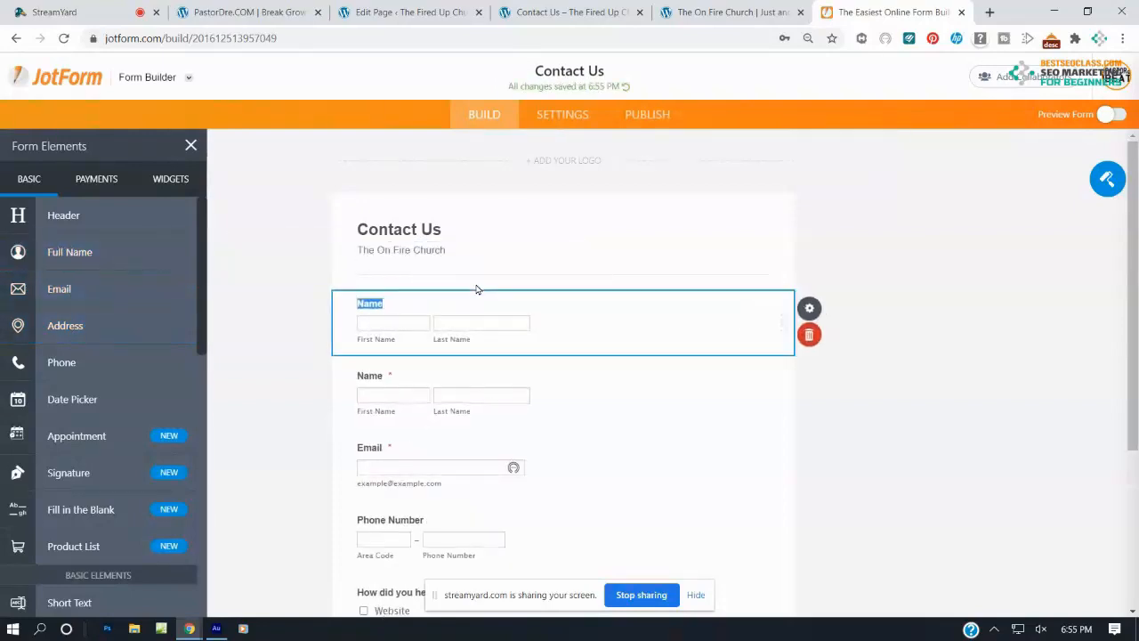
{"action": "left_click", "coordinate": [814, 337]}
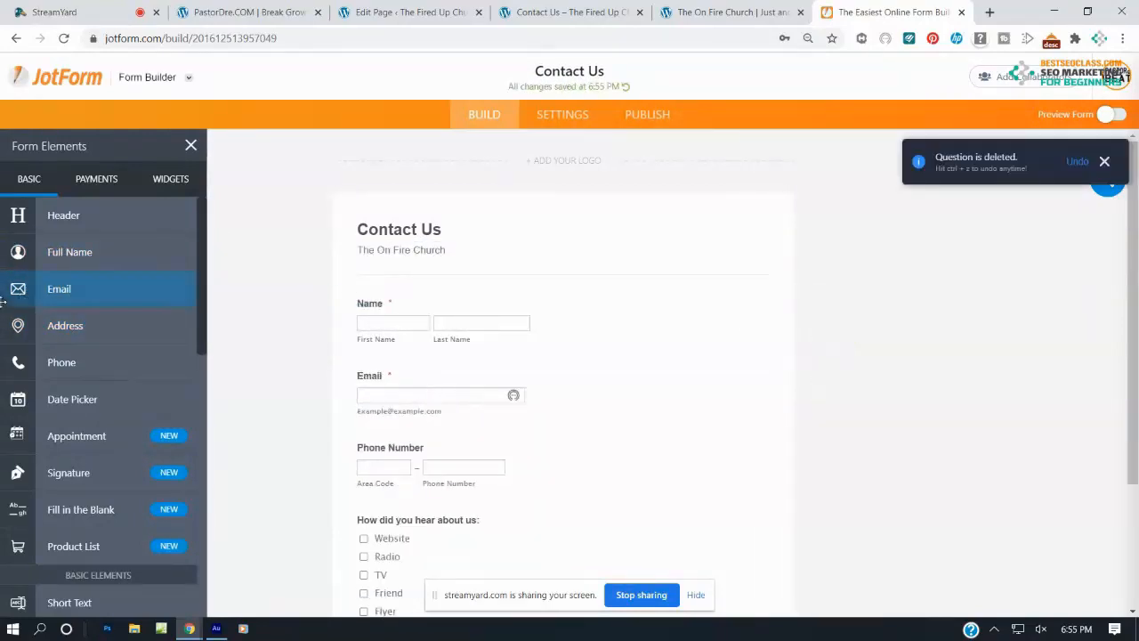
{"action": "left_click_drag", "start_coordinate": [80, 298], "coordinate": [107, 355]}
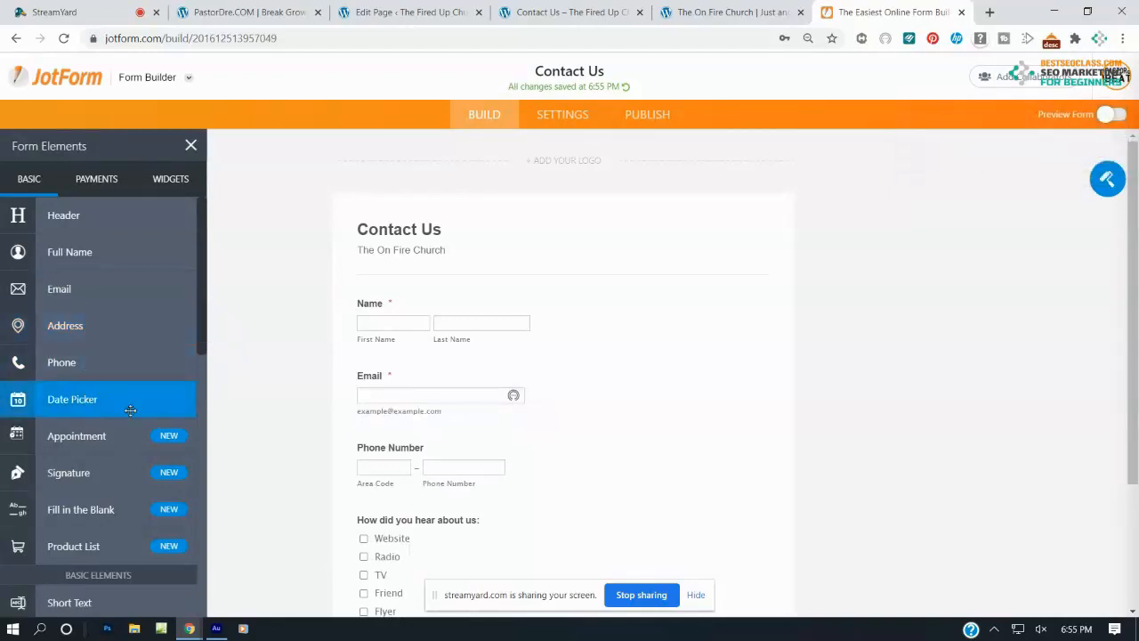
{"action": "scroll", "coordinate": [349, 455], "scroll_direction": "down", "scroll_amount": 2}
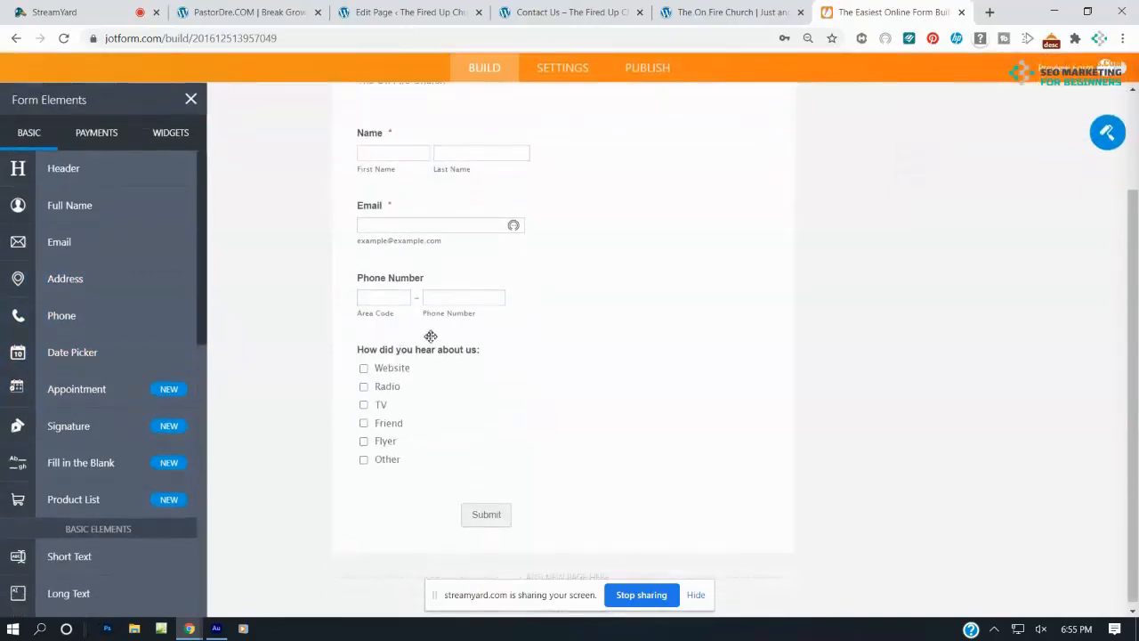
{"action": "scroll", "coordinate": [93, 391], "scroll_direction": "down", "scroll_amount": 4}
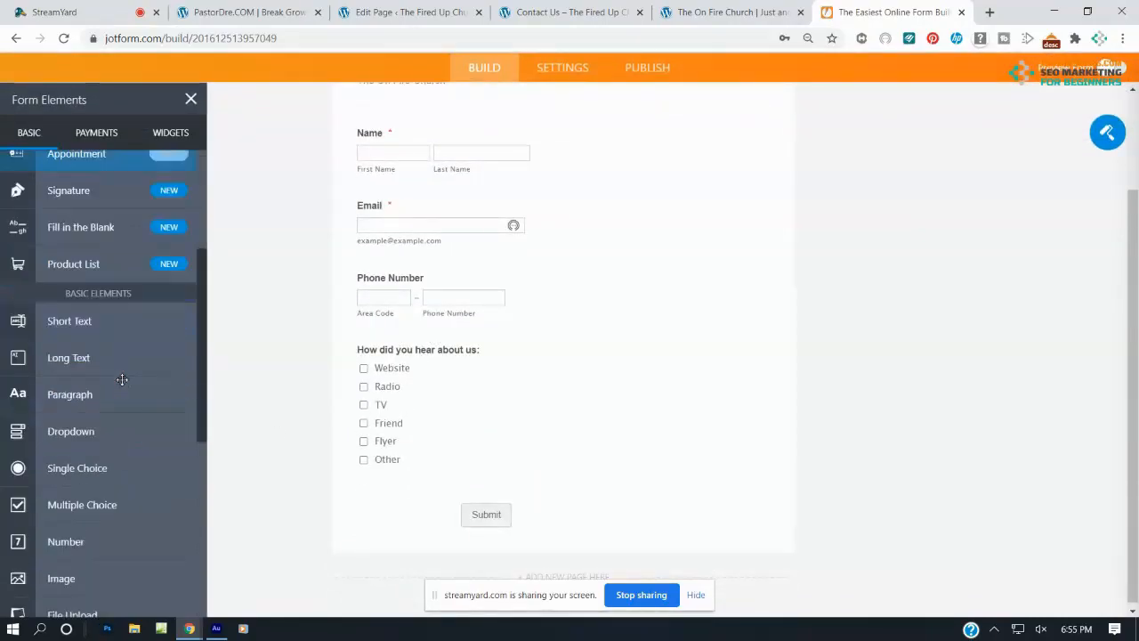
{"action": "left_click_drag", "start_coordinate": [84, 372], "coordinate": [479, 369]}
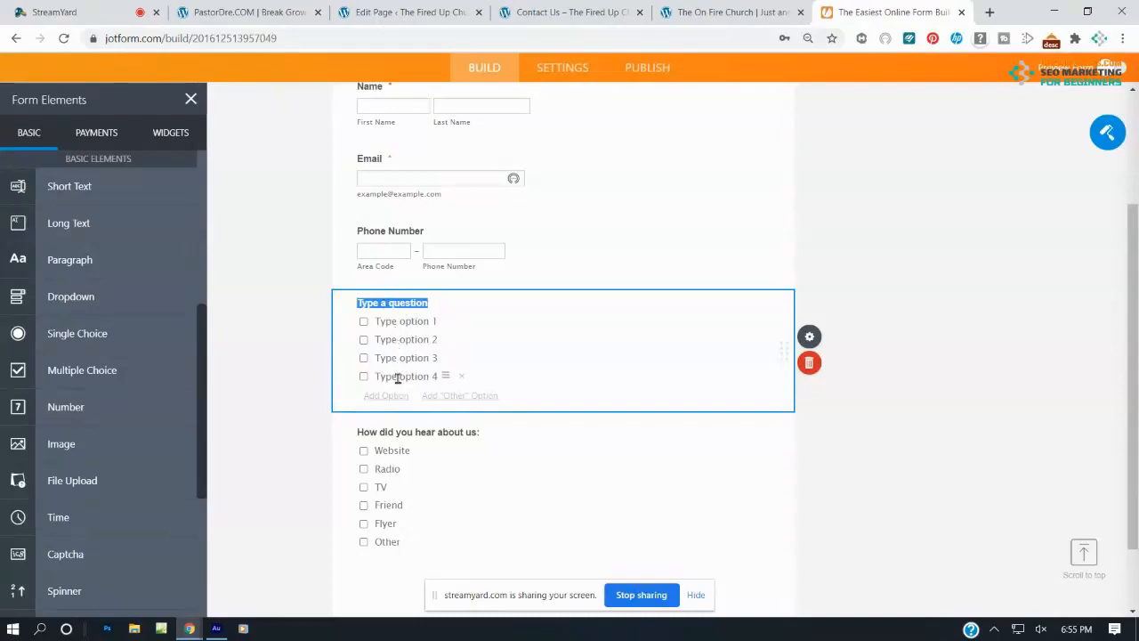
{"action": "left_click", "coordinate": [828, 363]}
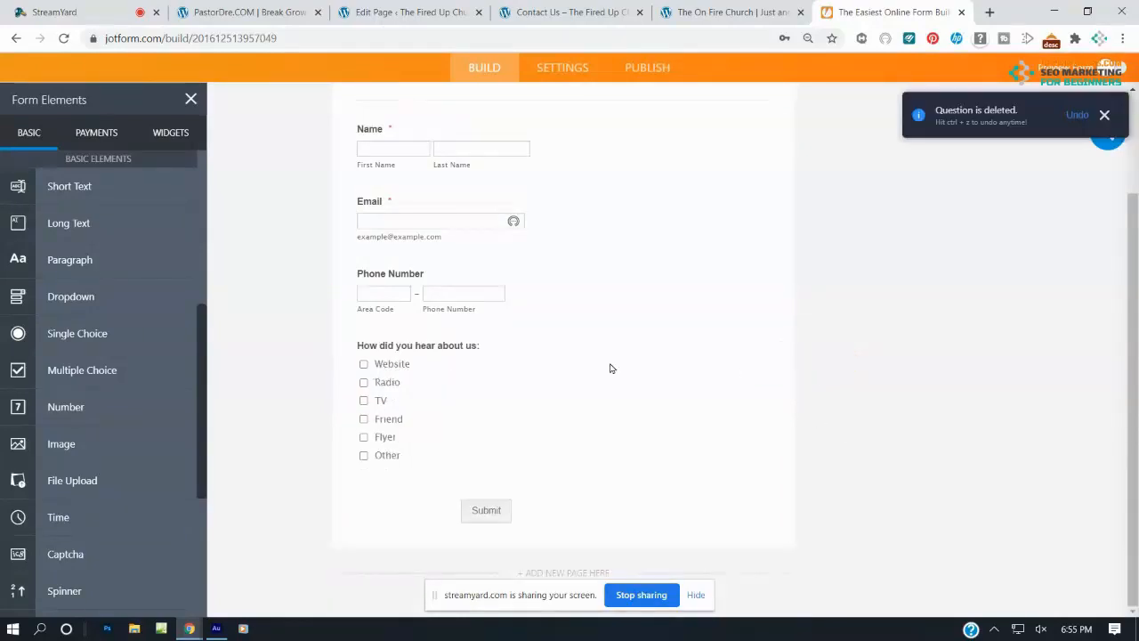
{"action": "scroll", "coordinate": [610, 365], "scroll_direction": "up", "scroll_amount": 3}
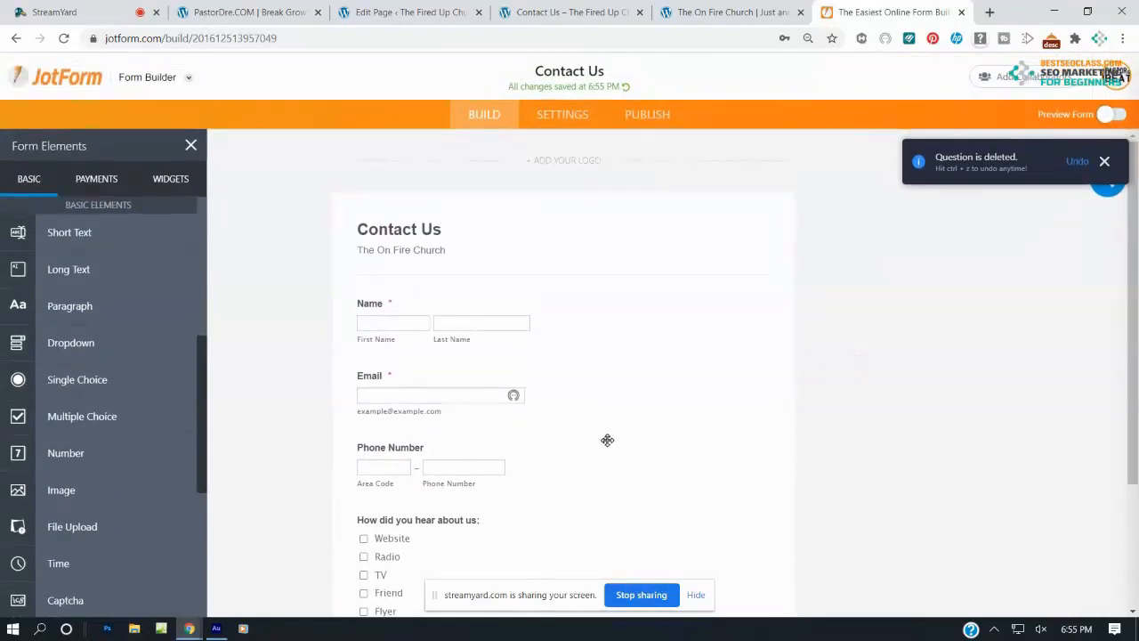
{"action": "scroll", "coordinate": [624, 415], "scroll_direction": "down", "scroll_amount": 2}
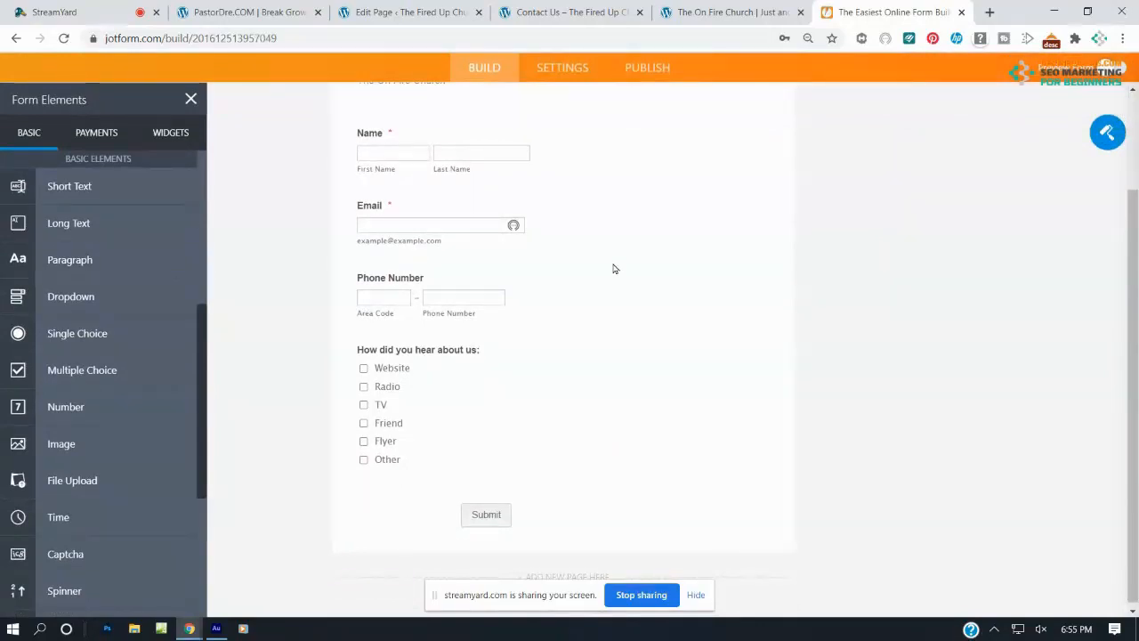
{"action": "left_click", "coordinate": [555, 64]}
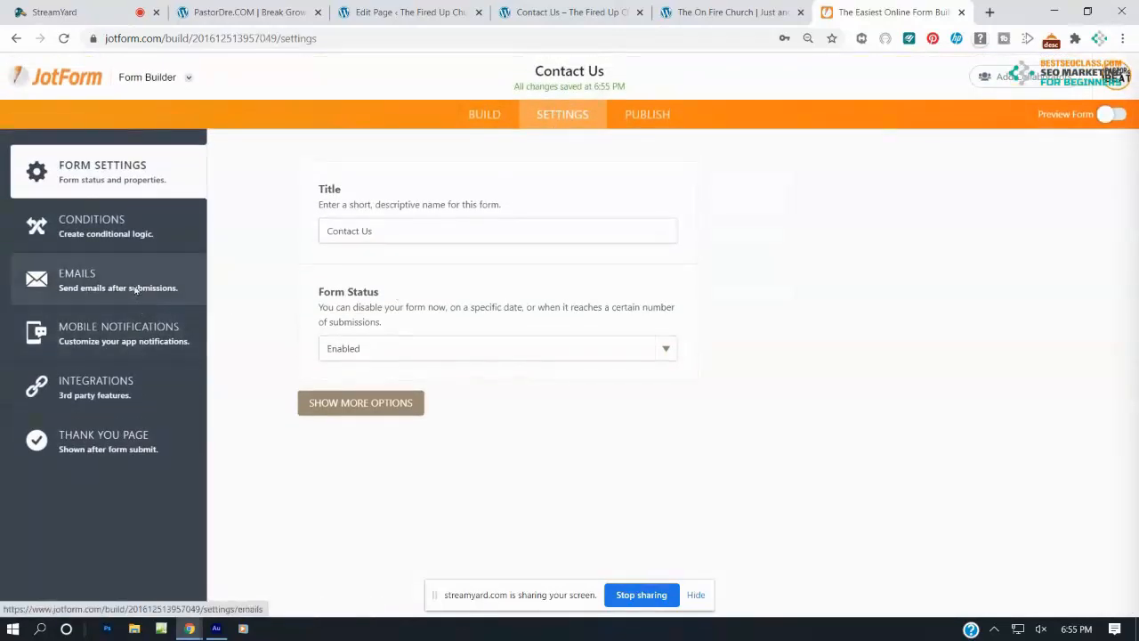
- Copy the Contact Us form's code from Publish > Embed and go back to the WordPress editor
{"action": "left_click", "coordinate": [136, 290]}
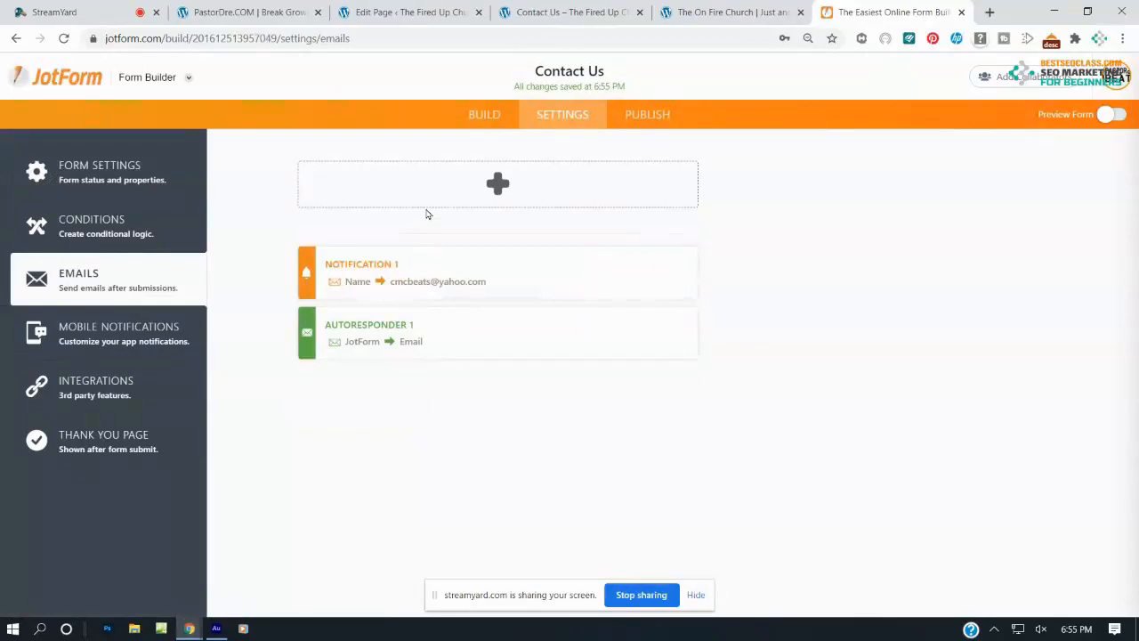
{"action": "left_click", "coordinate": [474, 123]}
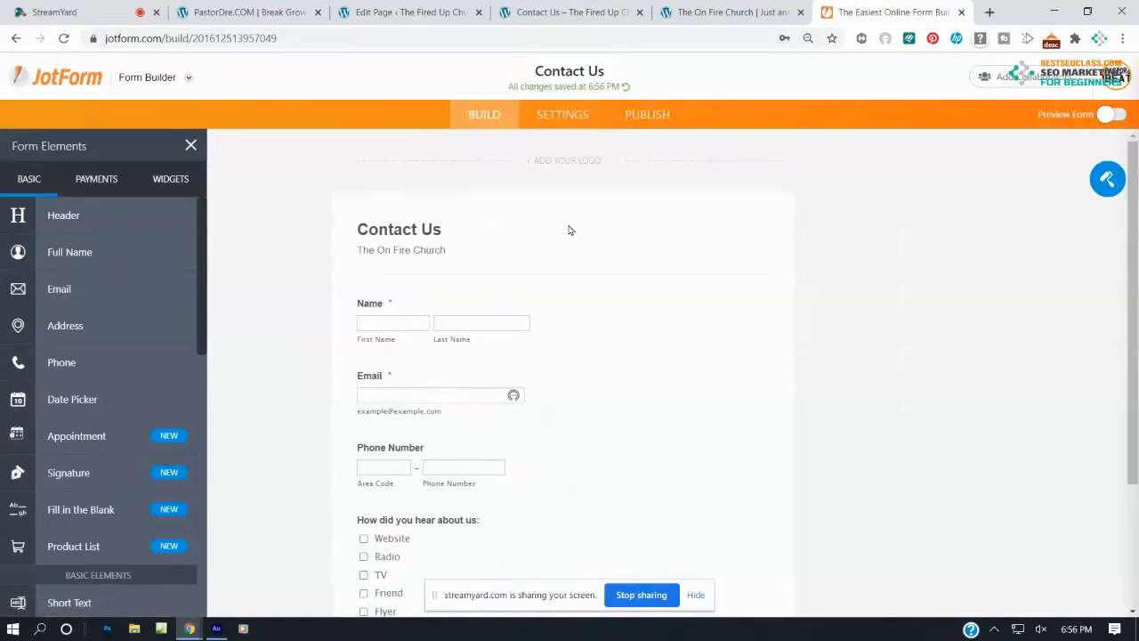
{"action": "left_click", "coordinate": [659, 114]}
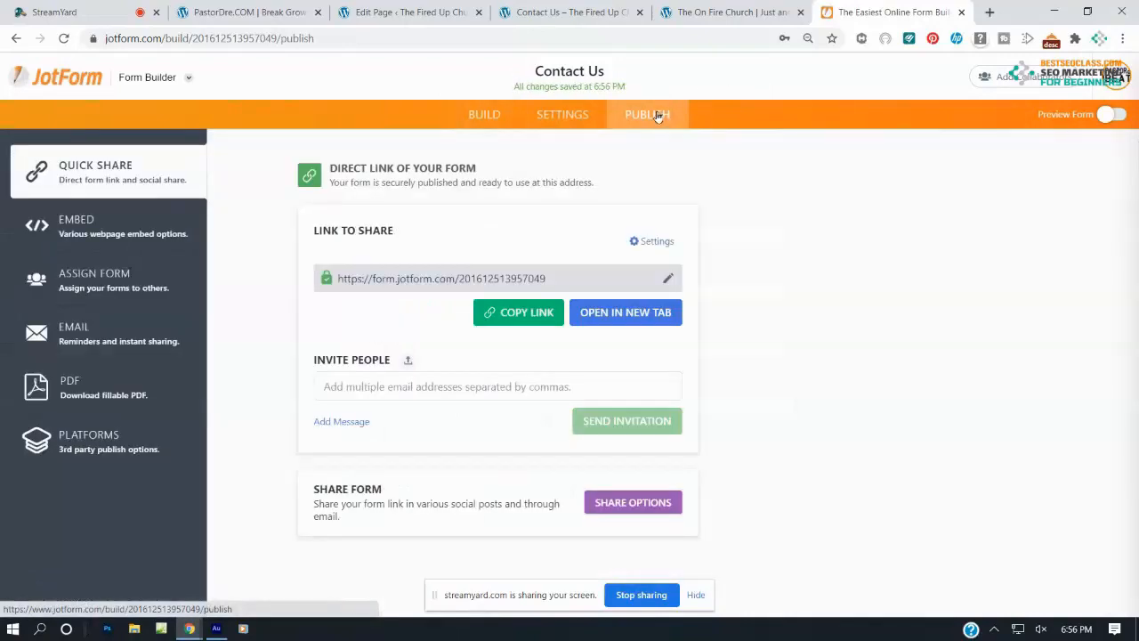
{"action": "left_click", "coordinate": [71, 231]}
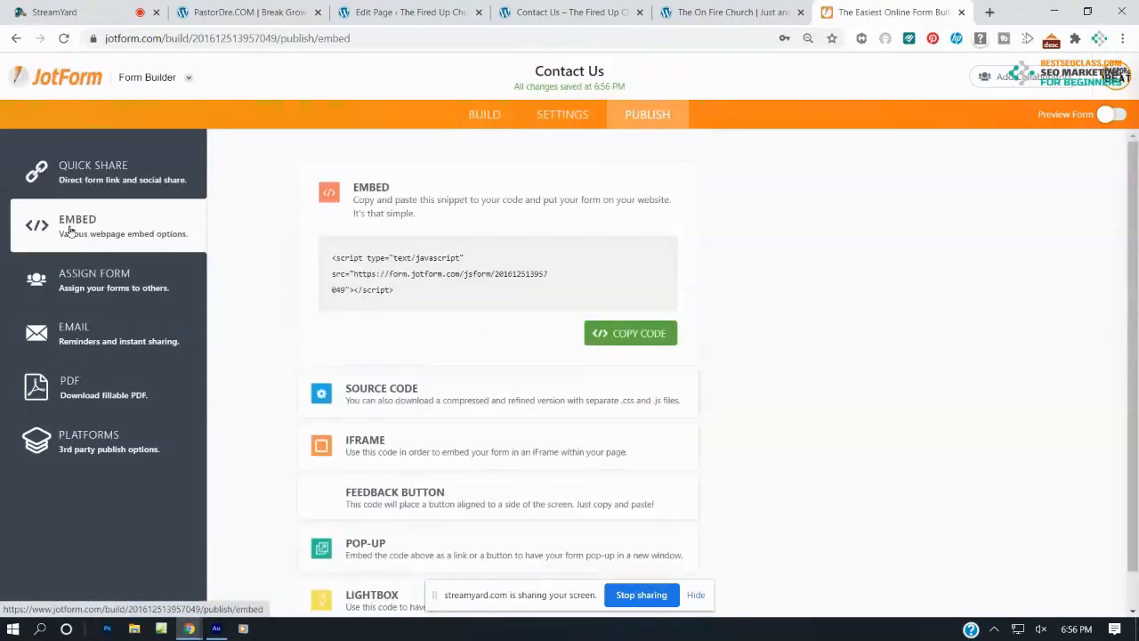
{"action": "left_click", "coordinate": [628, 334]}
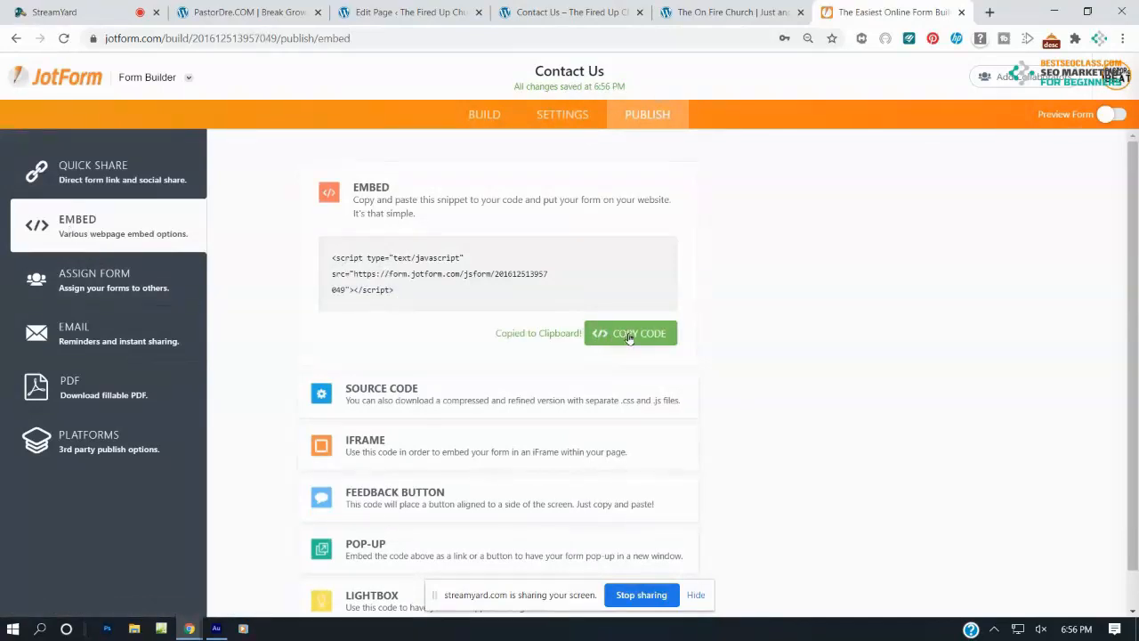
{"action": "left_click", "coordinate": [411, 13]}
{"action": "left_click", "coordinate": [363, 340]}
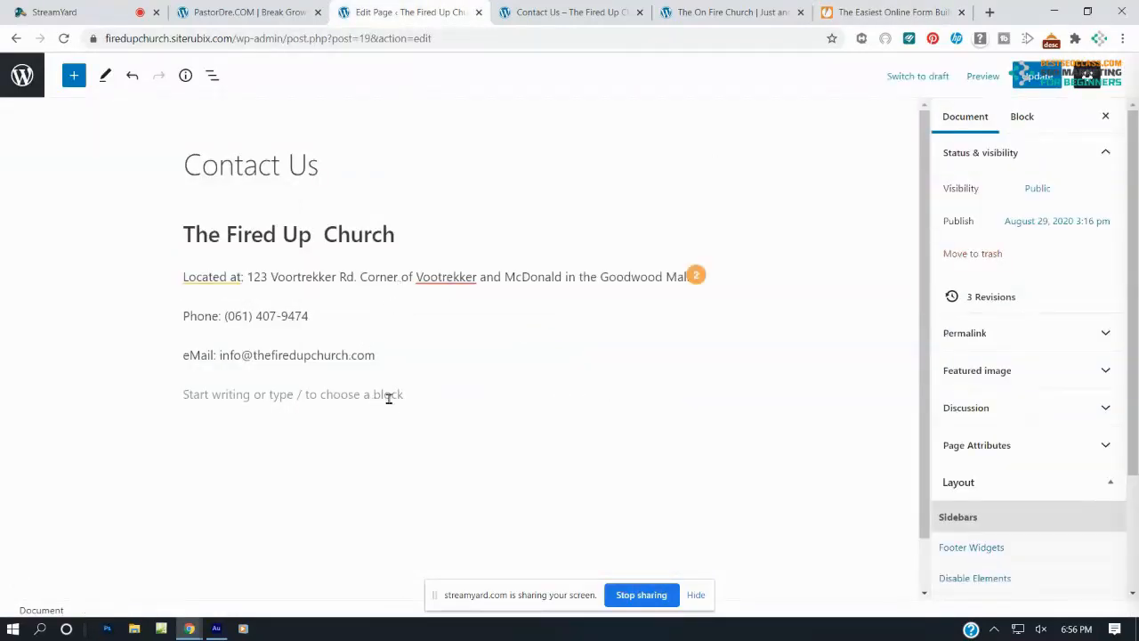
- Insert a Custom HTML block below the e-mail line and paste the JotForm embed script
{"action": "left_click", "coordinate": [74, 76]}
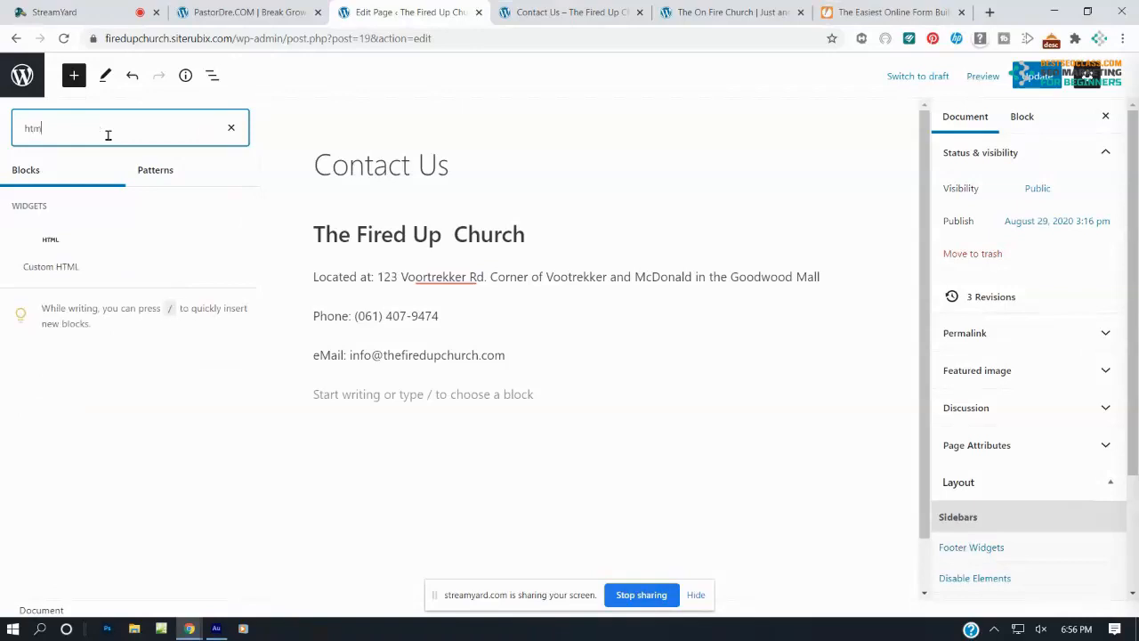
{"action": "left_click", "coordinate": [51, 240]}
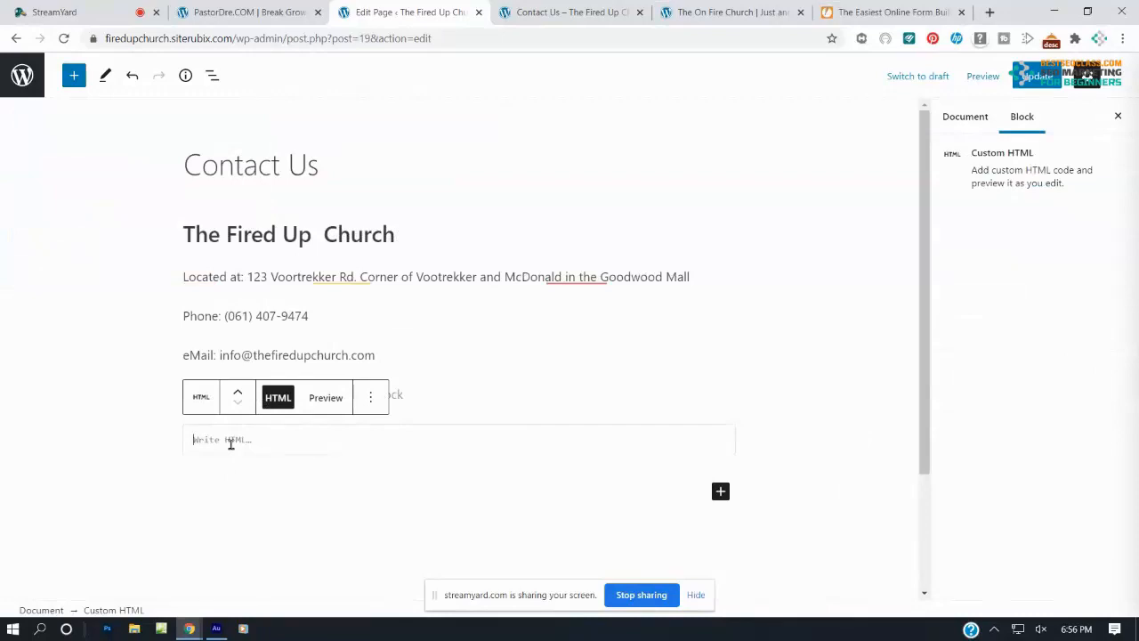
{"action": "key", "text": "ctrl+v"}
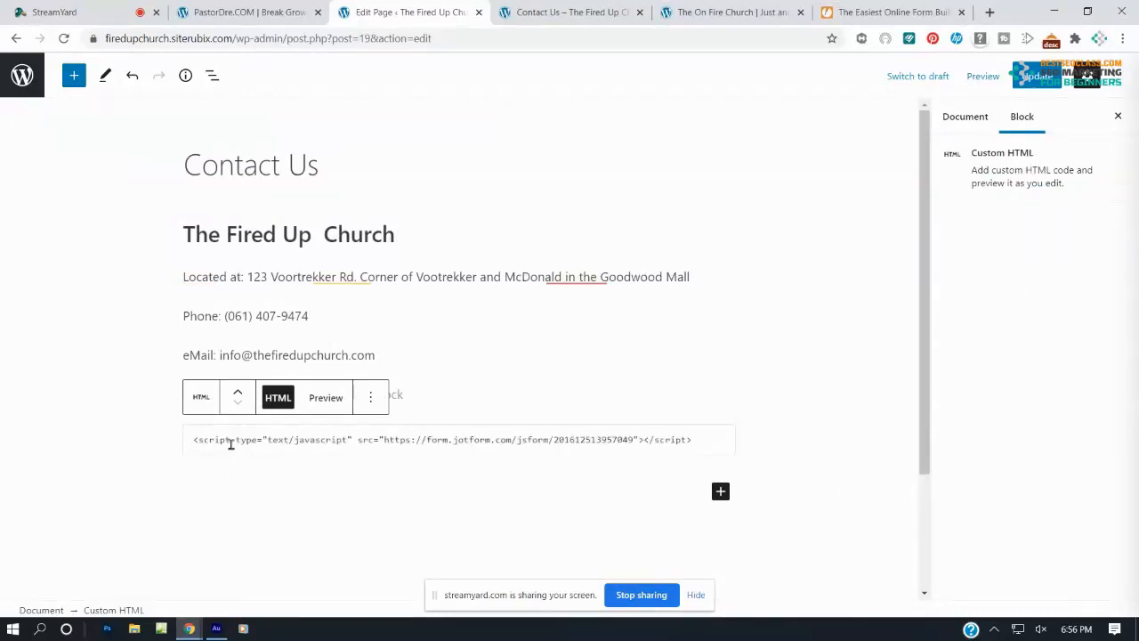
- Try saving the page with Update and Ctrl+S, then go to the live Contact Us tab
{"action": "left_click", "coordinate": [1033, 77]}
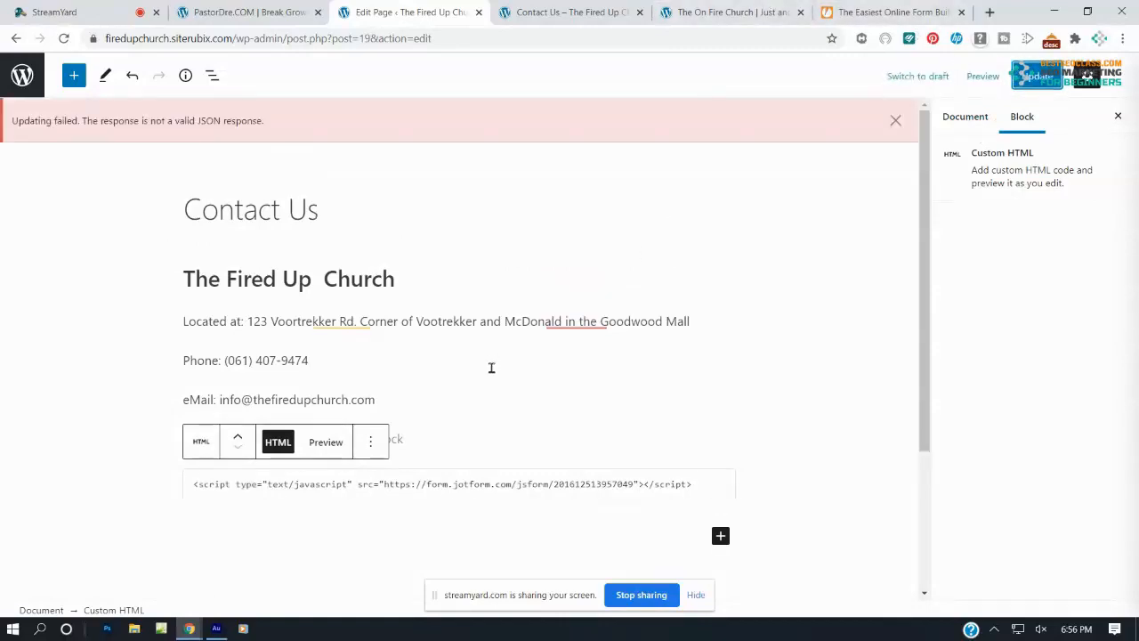
{"action": "left_click", "coordinate": [571, 427]}
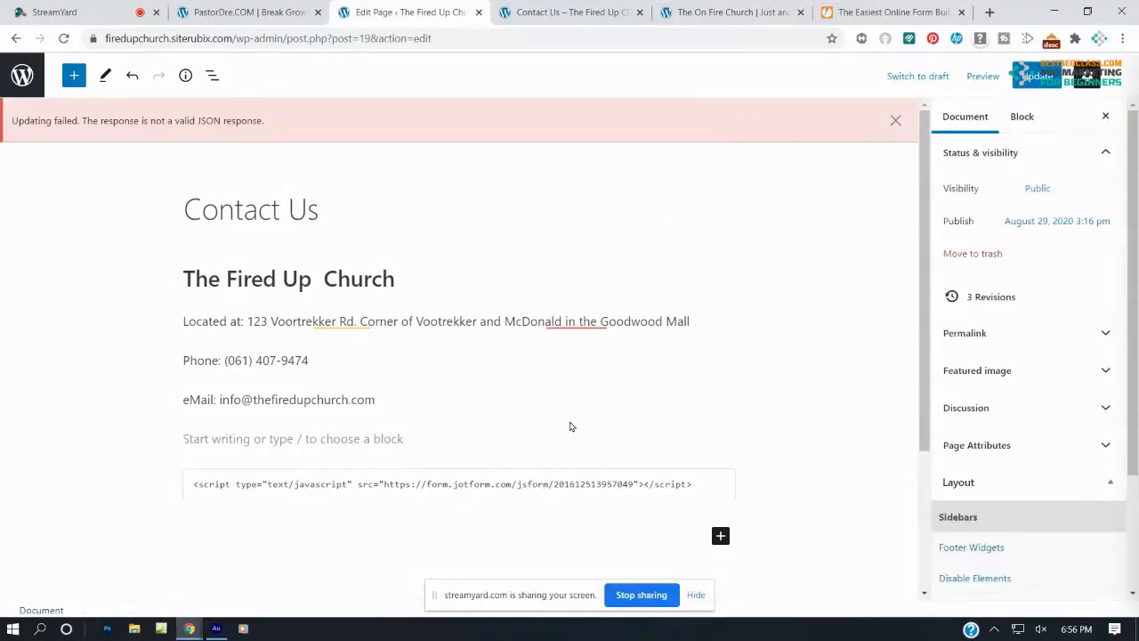
{"action": "key", "text": "ctrl+s"}
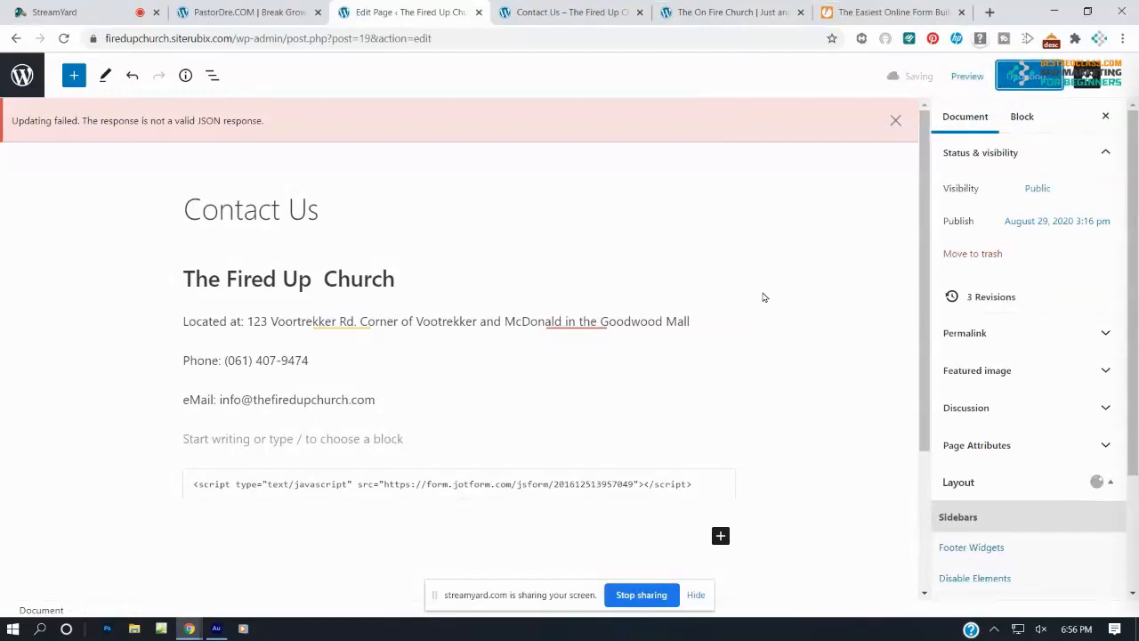
{"action": "left_click", "coordinate": [550, 12]}
- Reload the live Contact Us page and scroll through it to inspect the embedded form
{"action": "left_click", "coordinate": [64, 39]}
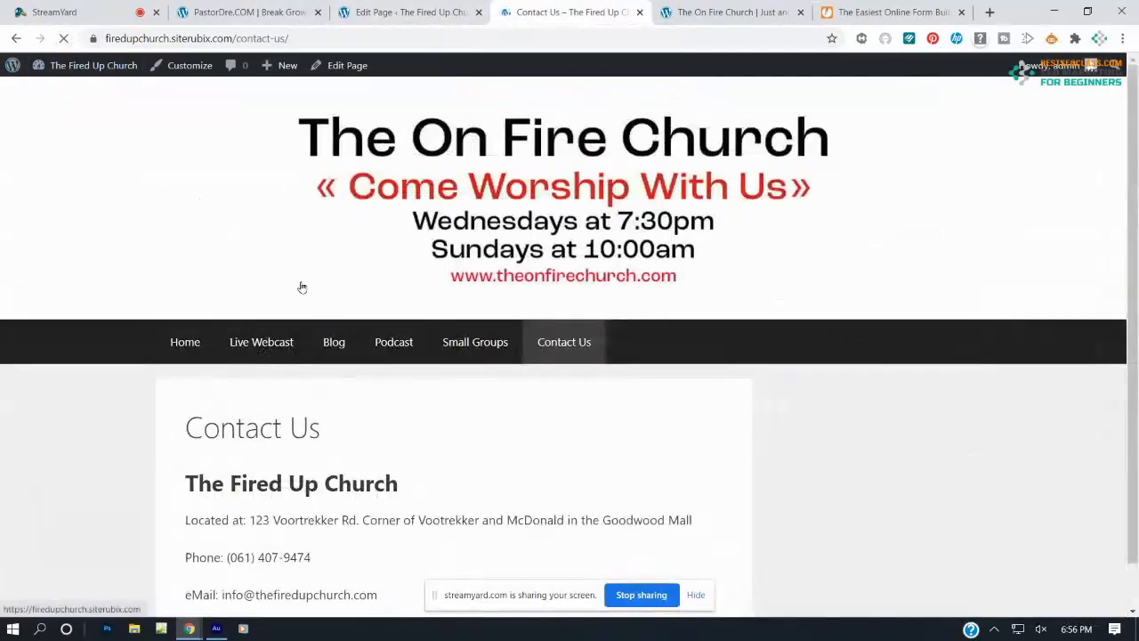
{"action": "scroll", "coordinate": [338, 267], "scroll_direction": "down", "scroll_amount": 2}
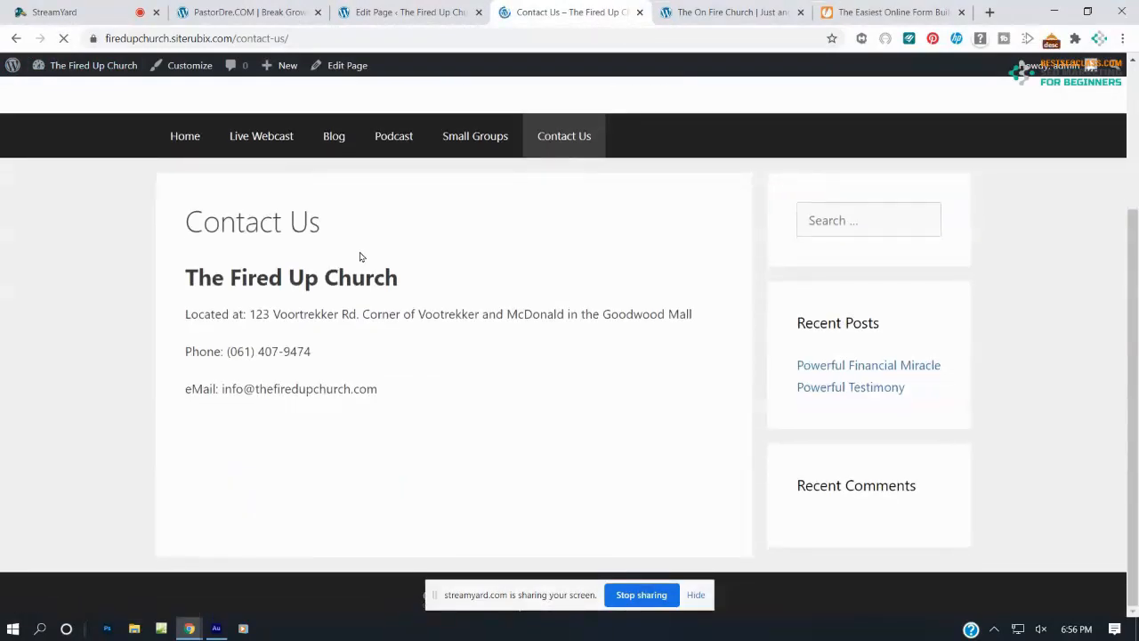
{"action": "scroll", "coordinate": [360, 256], "scroll_direction": "down", "scroll_amount": 4}
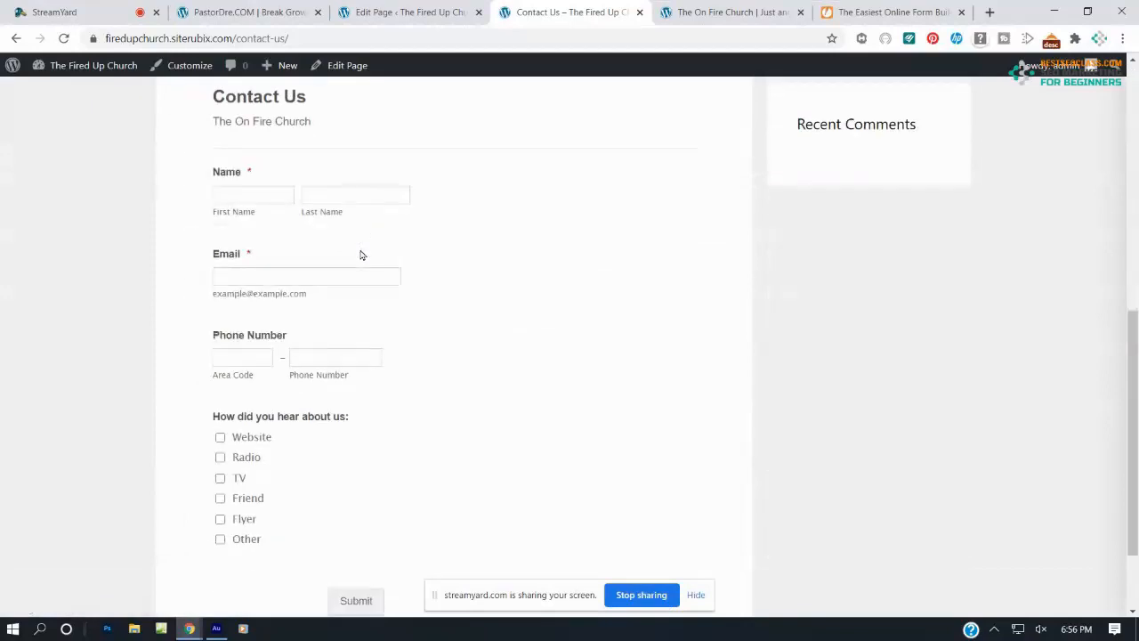
{"action": "scroll", "coordinate": [361, 254], "scroll_direction": "up", "scroll_amount": 1}
{"action": "left_click", "coordinate": [394, 11]}
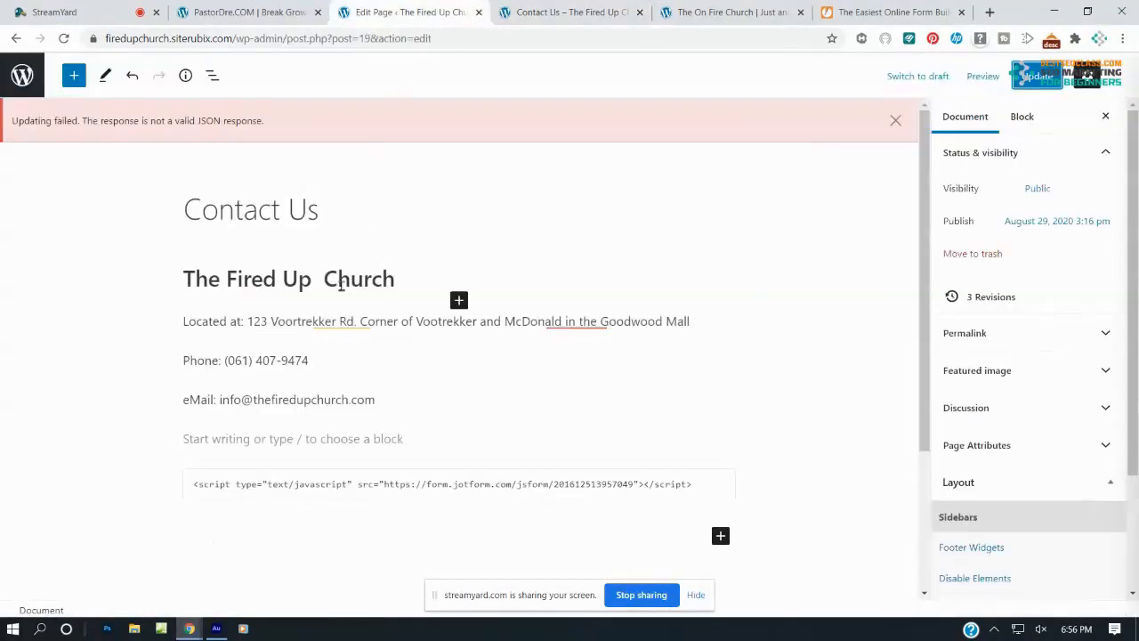
{"action": "left_click", "coordinate": [556, 12]}
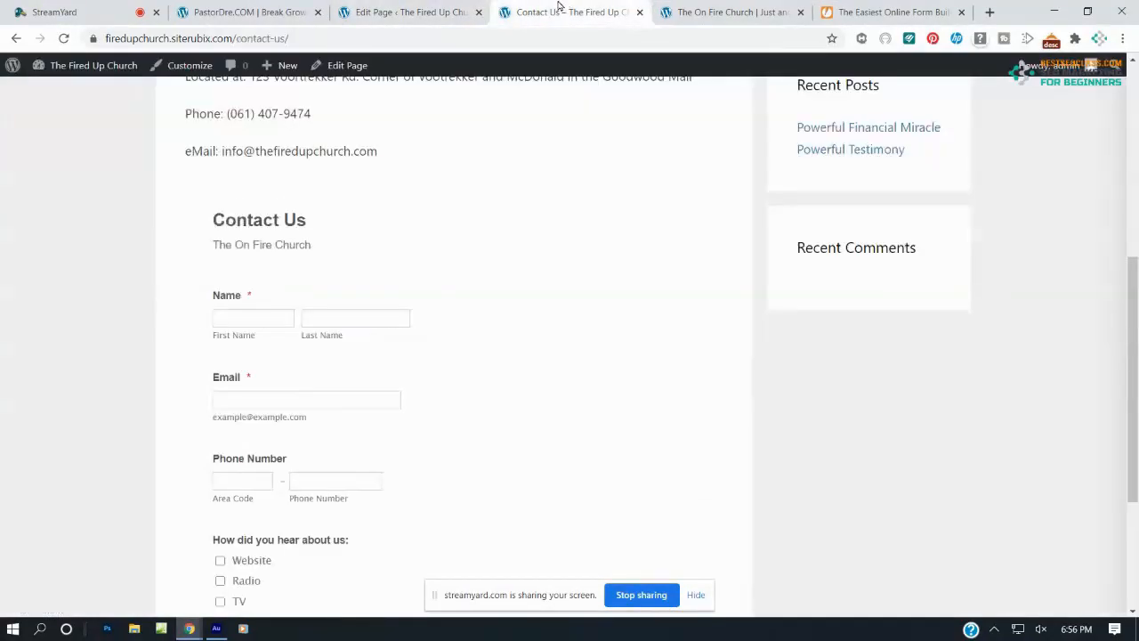
{"action": "scroll", "coordinate": [401, 316], "scroll_direction": "down", "scroll_amount": 2}
{"action": "scroll", "coordinate": [402, 319], "scroll_direction": "up", "scroll_amount": 3}
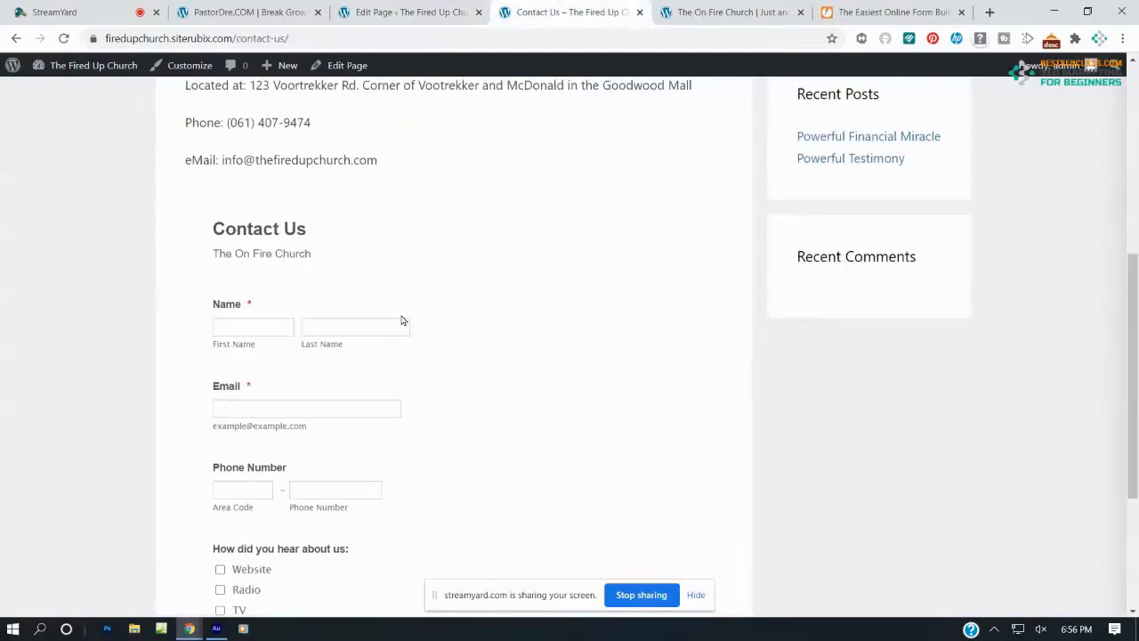
{"action": "scroll", "coordinate": [402, 320], "scroll_direction": "down", "scroll_amount": 2}
{"action": "scroll", "coordinate": [401, 320], "scroll_direction": "up", "scroll_amount": 2}
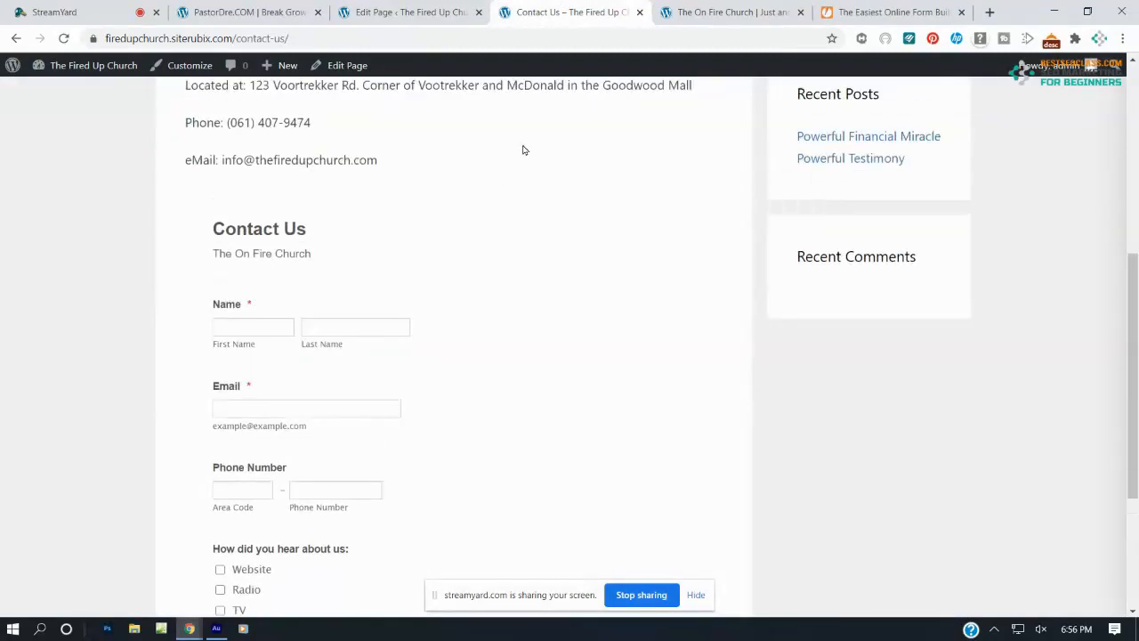
- Recheck the form's embed code in JotForm, then view the live Contact Us page again
{"action": "left_click", "coordinate": [860, 12]}
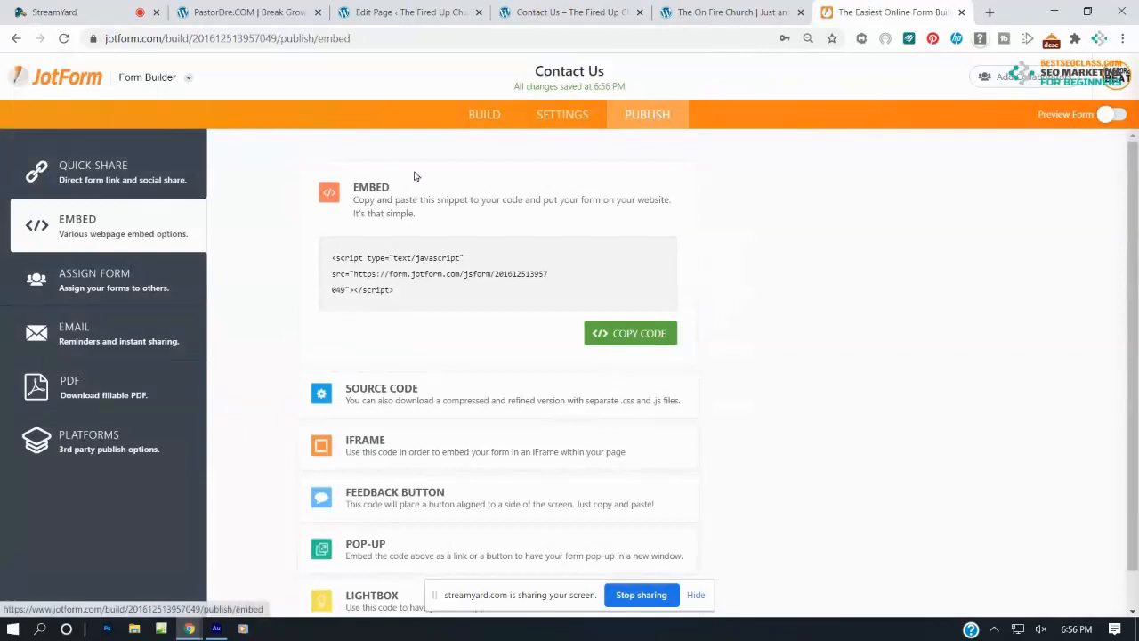
{"action": "left_click", "coordinate": [496, 116]}
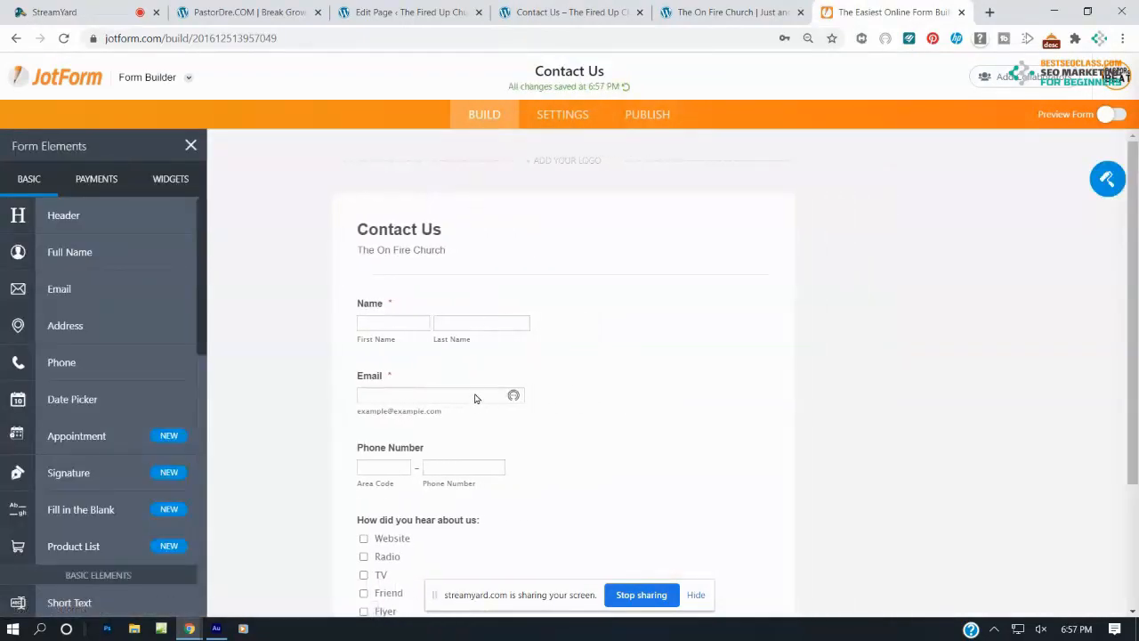
{"action": "left_click", "coordinate": [648, 117]}
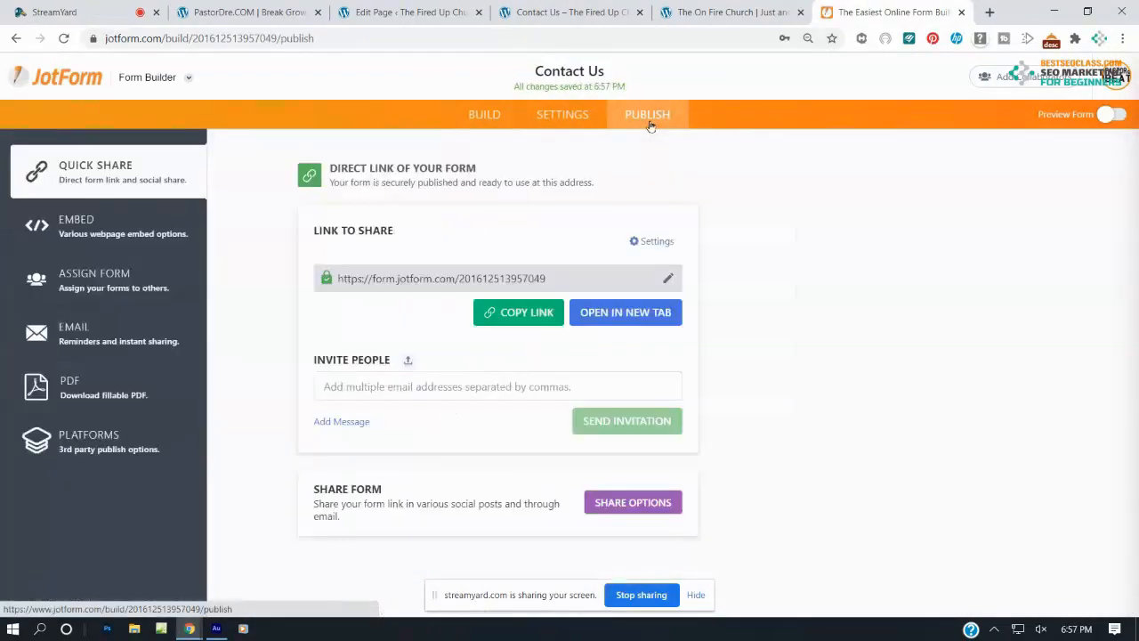
{"action": "left_click", "coordinate": [125, 234]}
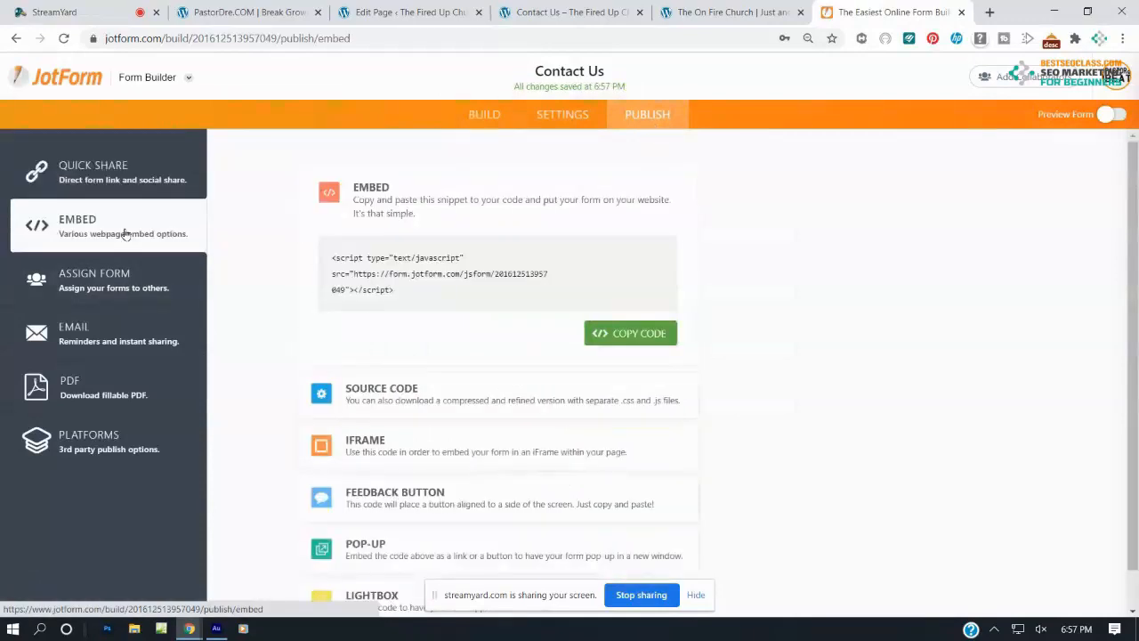
{"action": "left_click", "coordinate": [428, 6]}
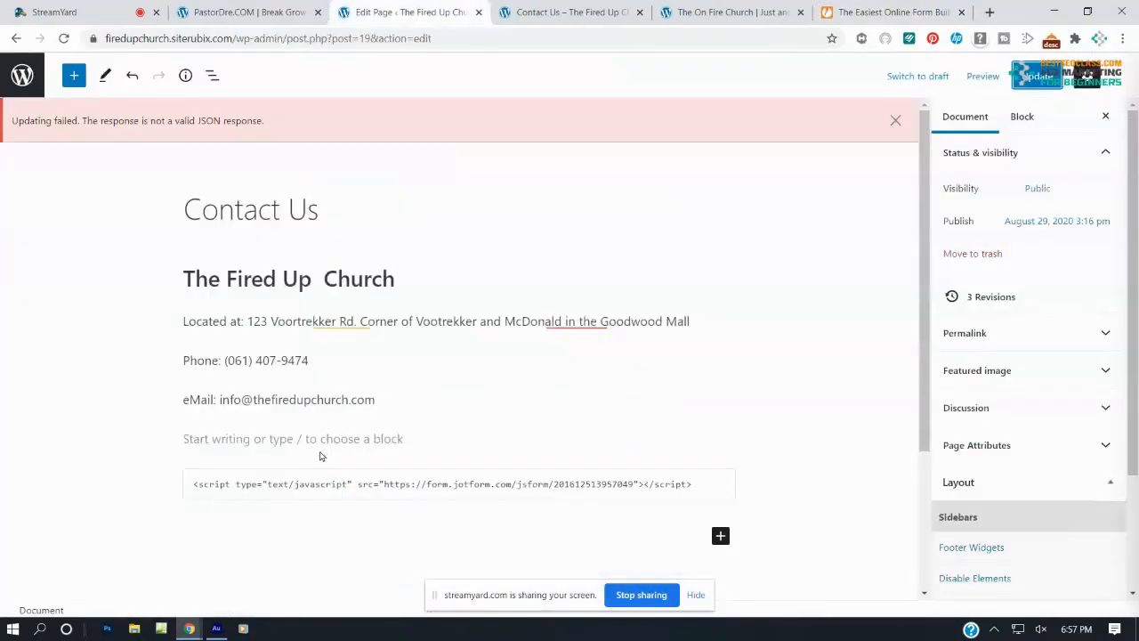
{"action": "left_click", "coordinate": [549, 11]}
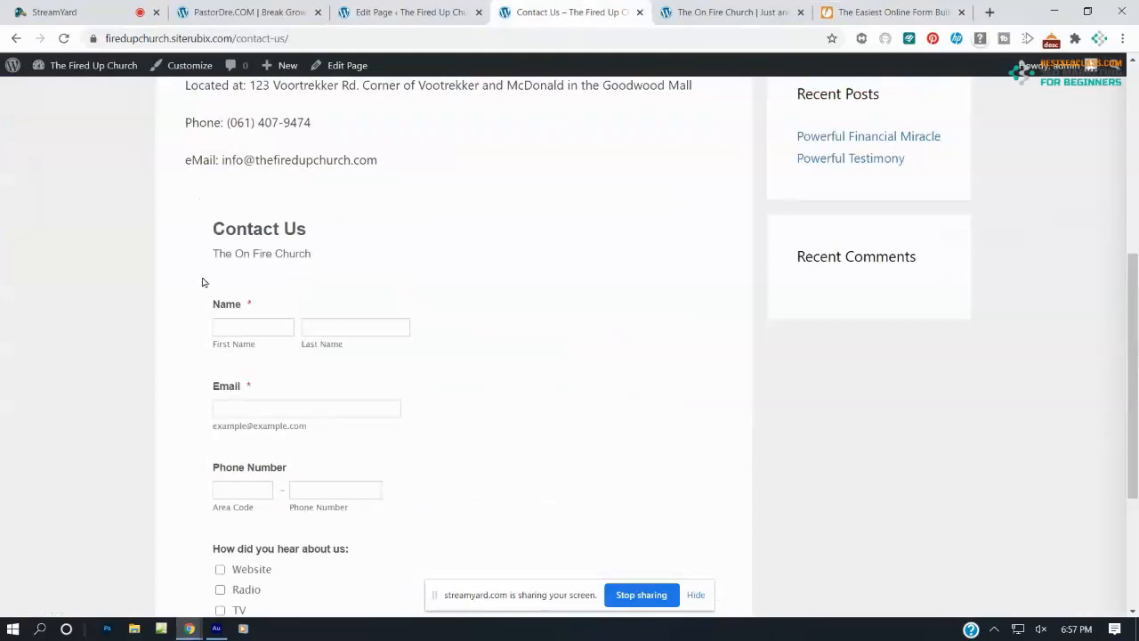
{"action": "scroll", "coordinate": [232, 271], "scroll_direction": "down", "scroll_amount": 3}
{"action": "scroll", "coordinate": [230, 273], "scroll_direction": "up", "scroll_amount": 1}
{"action": "scroll", "coordinate": [231, 274], "scroll_direction": "up", "scroll_amount": 4}
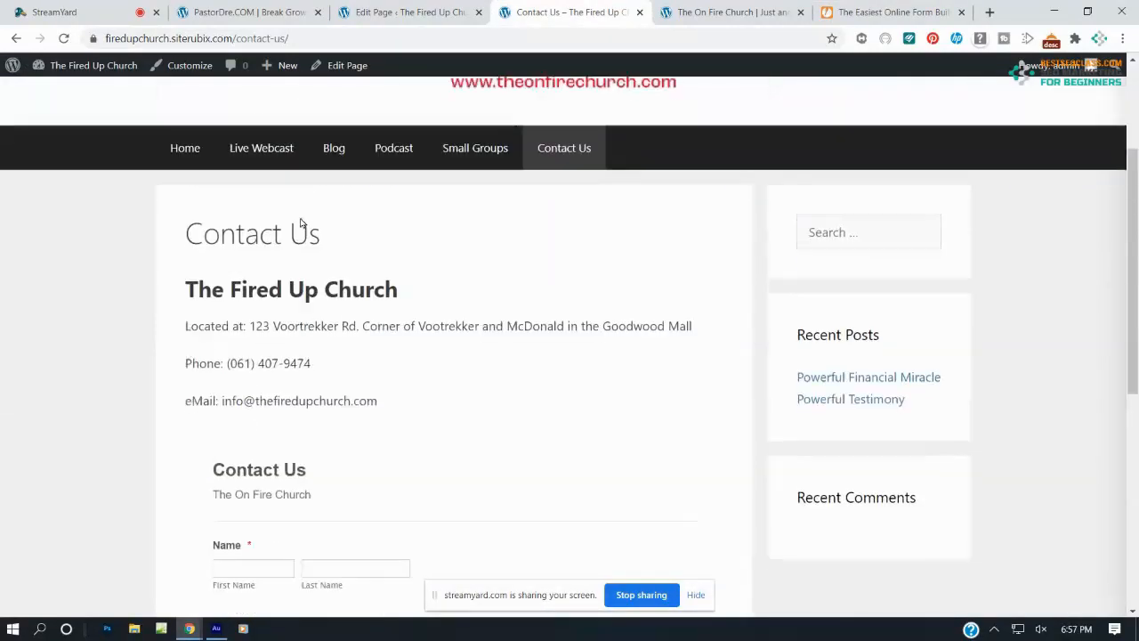
- Move the JotForm Custom HTML block up four places above the 'Located at' line and update
{"action": "left_click", "coordinate": [408, 12]}
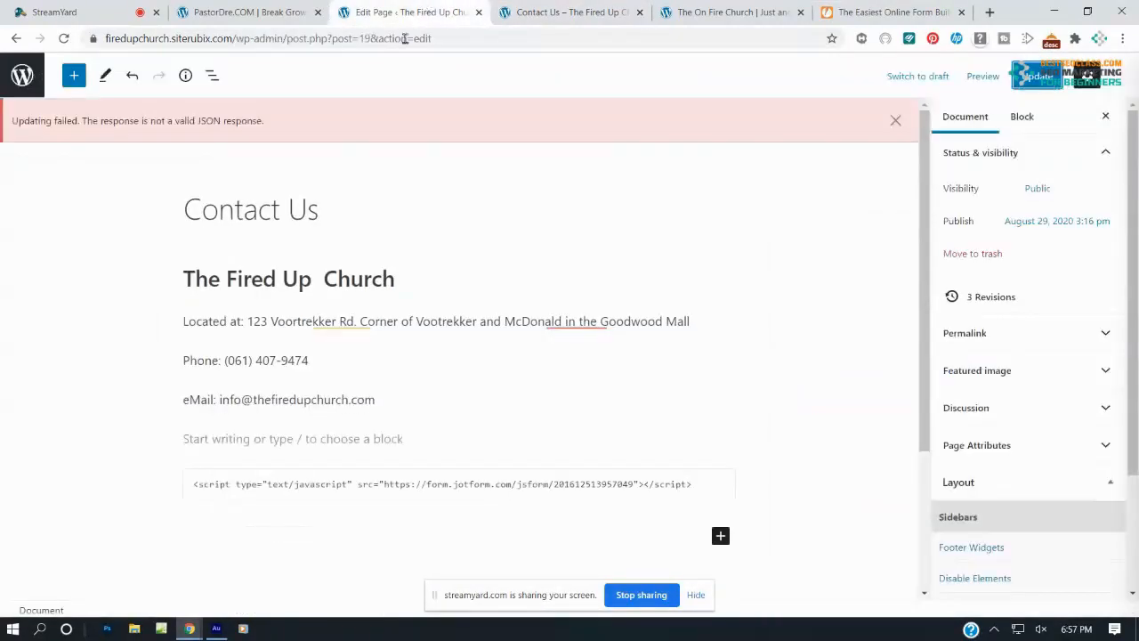
{"action": "left_click", "coordinate": [258, 483]}
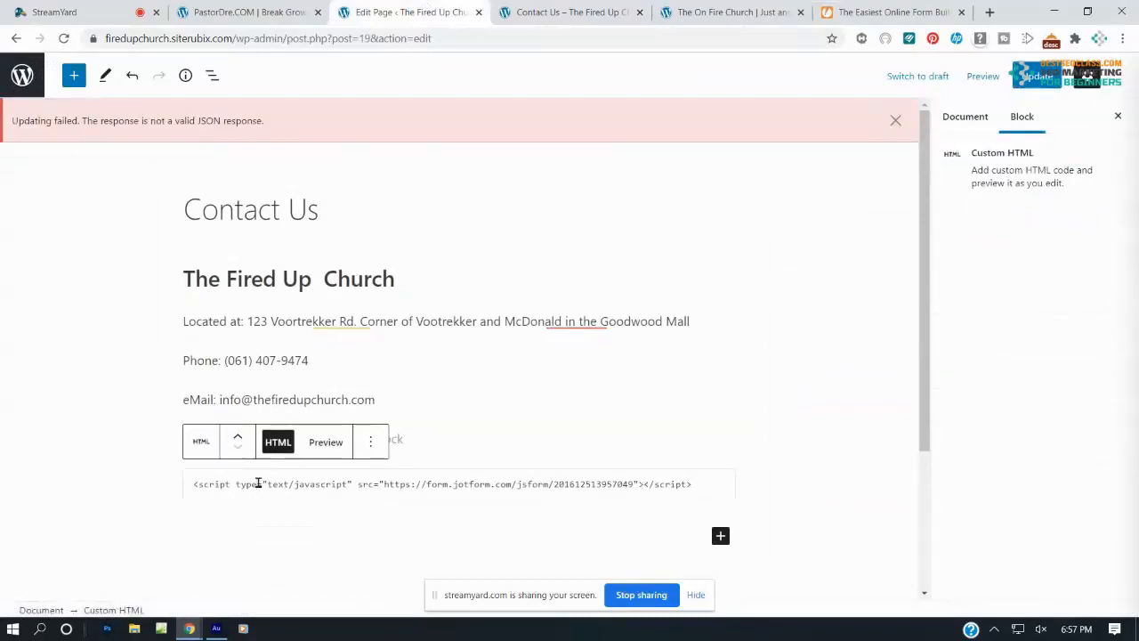
{"action": "left_click", "coordinate": [238, 438]}
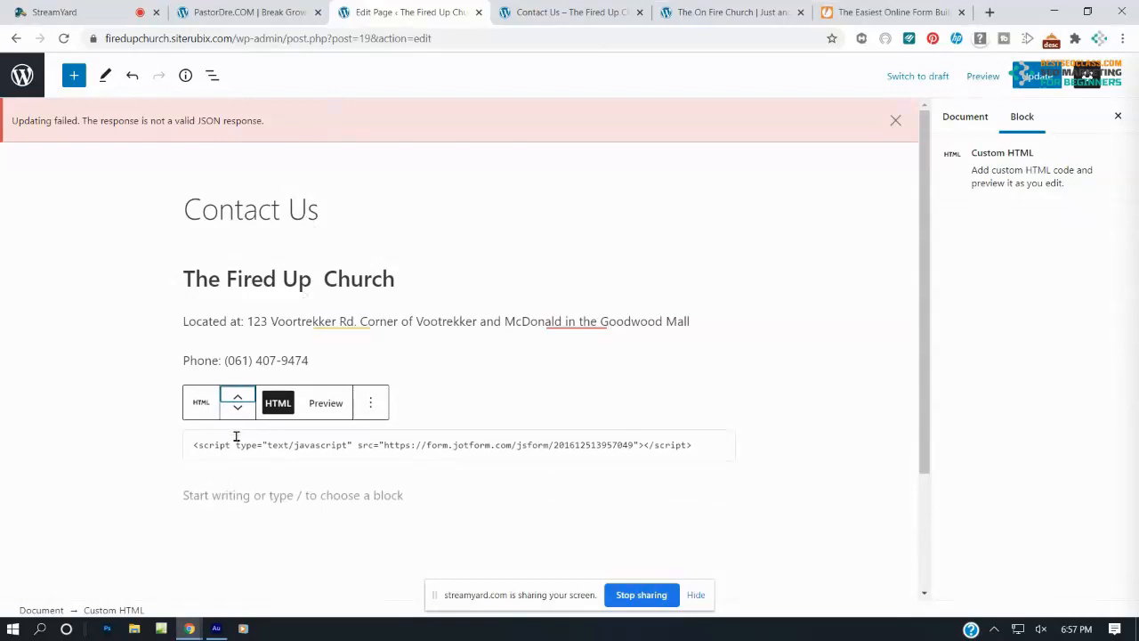
{"action": "left_click", "coordinate": [238, 398]}
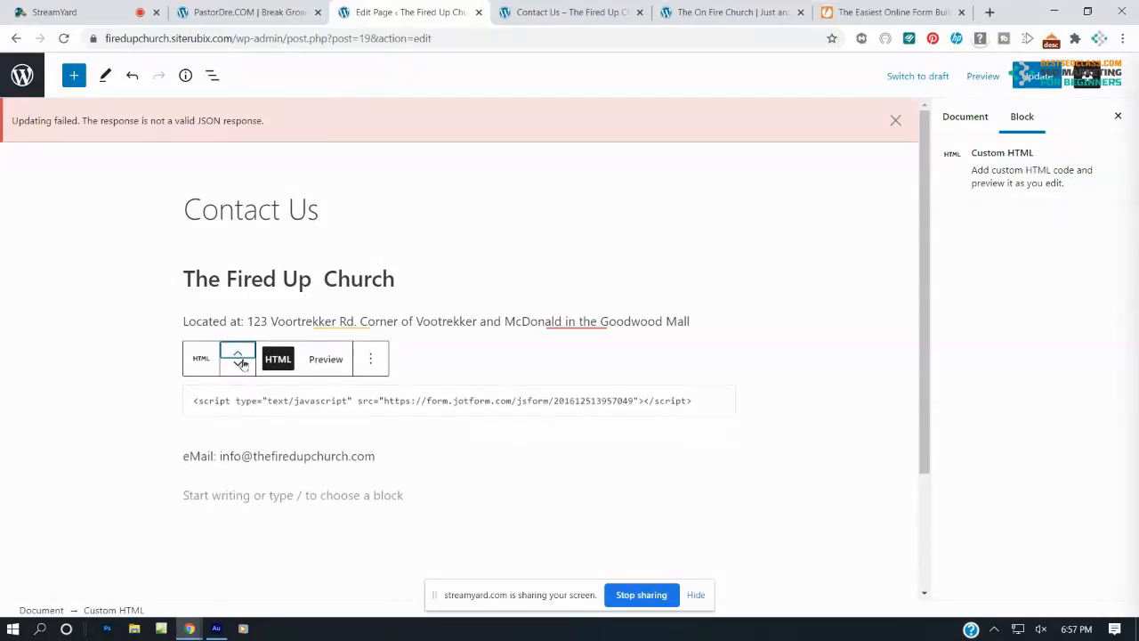
{"action": "left_click", "coordinate": [241, 361]}
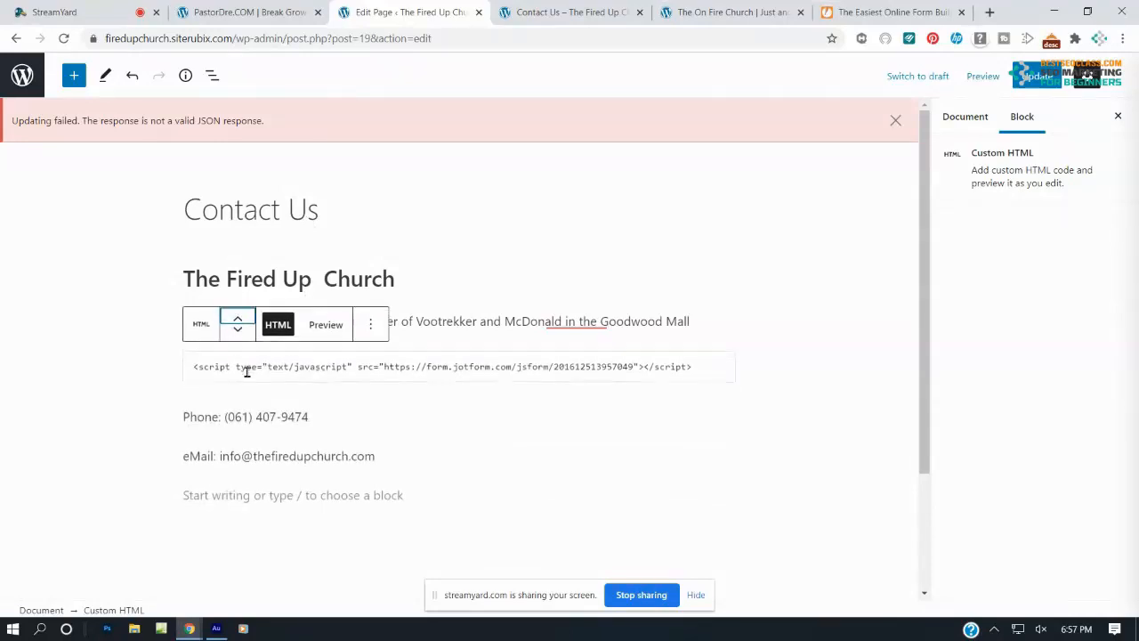
{"action": "left_click", "coordinate": [240, 318]}
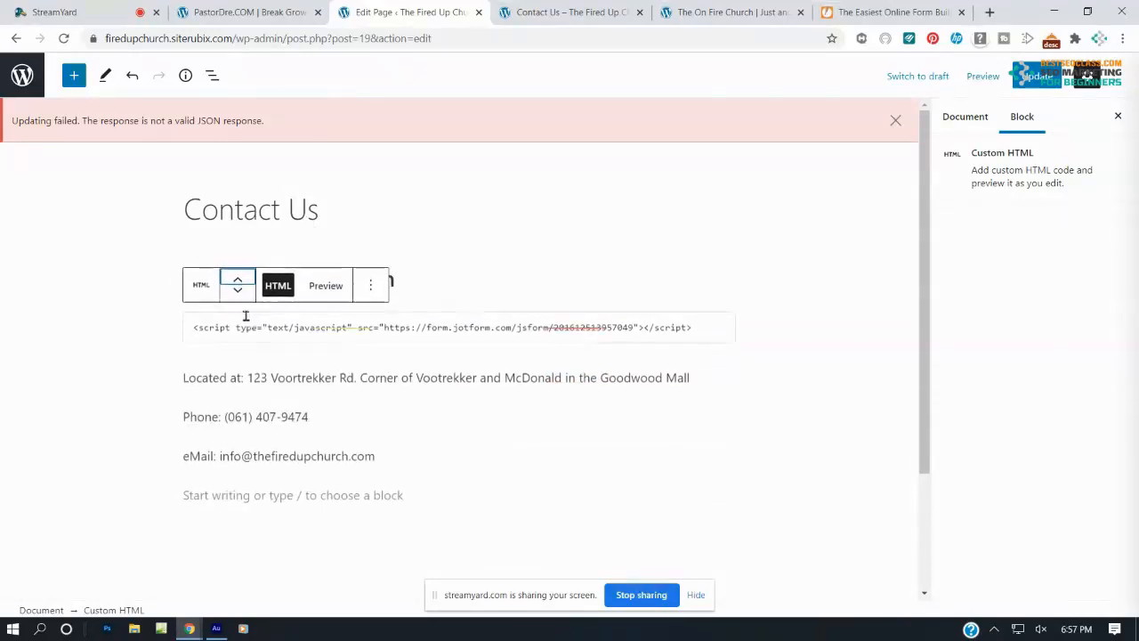
{"action": "left_click", "coordinate": [1035, 82]}
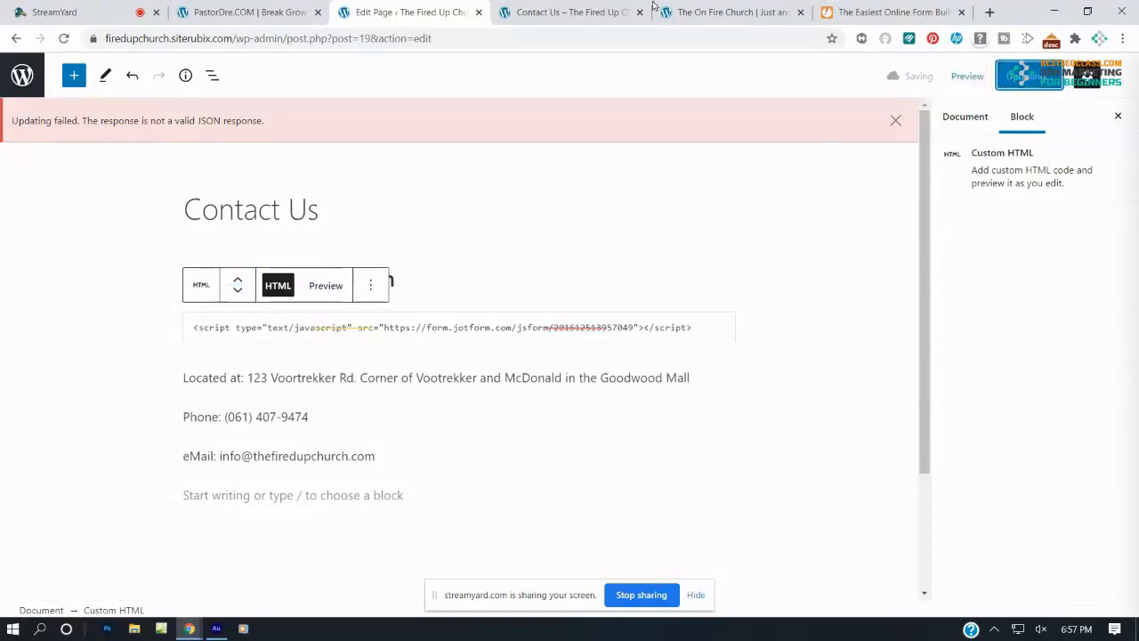
{"action": "left_click", "coordinate": [589, 11]}
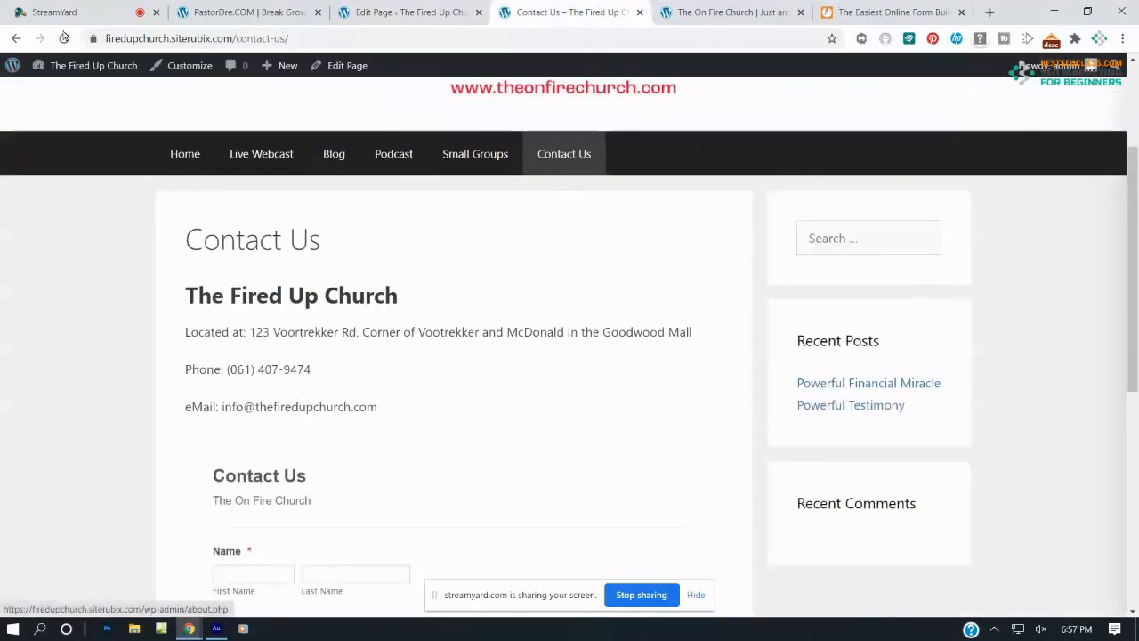
- Reload the live Contact Us page and scroll to confirm the form sits under the church name
{"action": "left_click", "coordinate": [64, 38]}
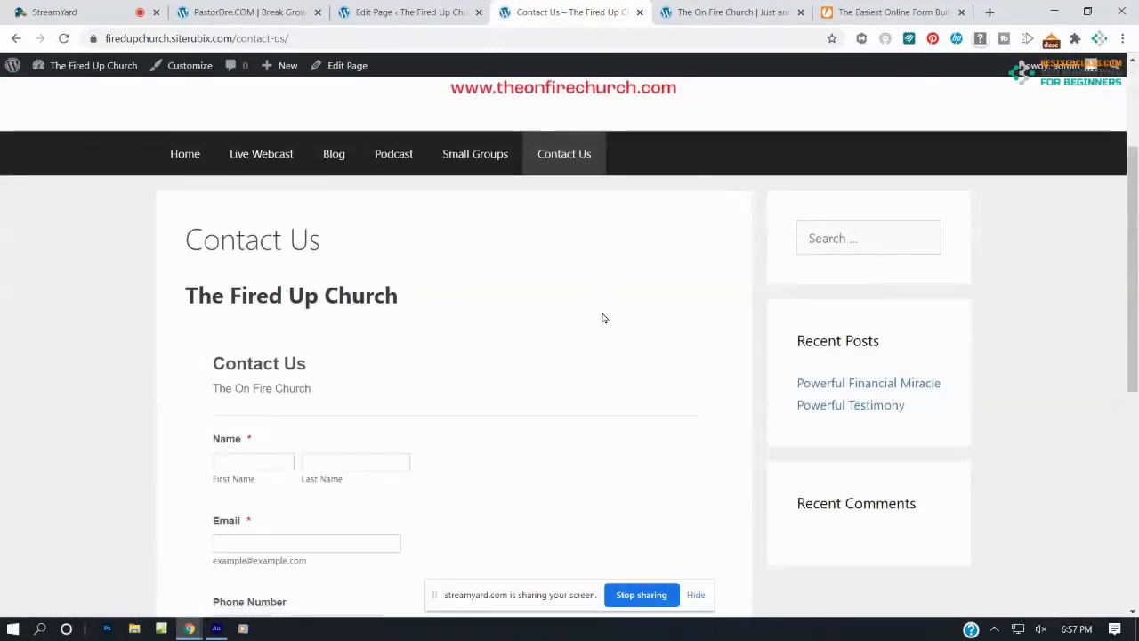
{"action": "scroll", "coordinate": [610, 321], "scroll_direction": "down", "scroll_amount": 4}
{"action": "scroll", "coordinate": [611, 321], "scroll_direction": "down", "scroll_amount": 2}
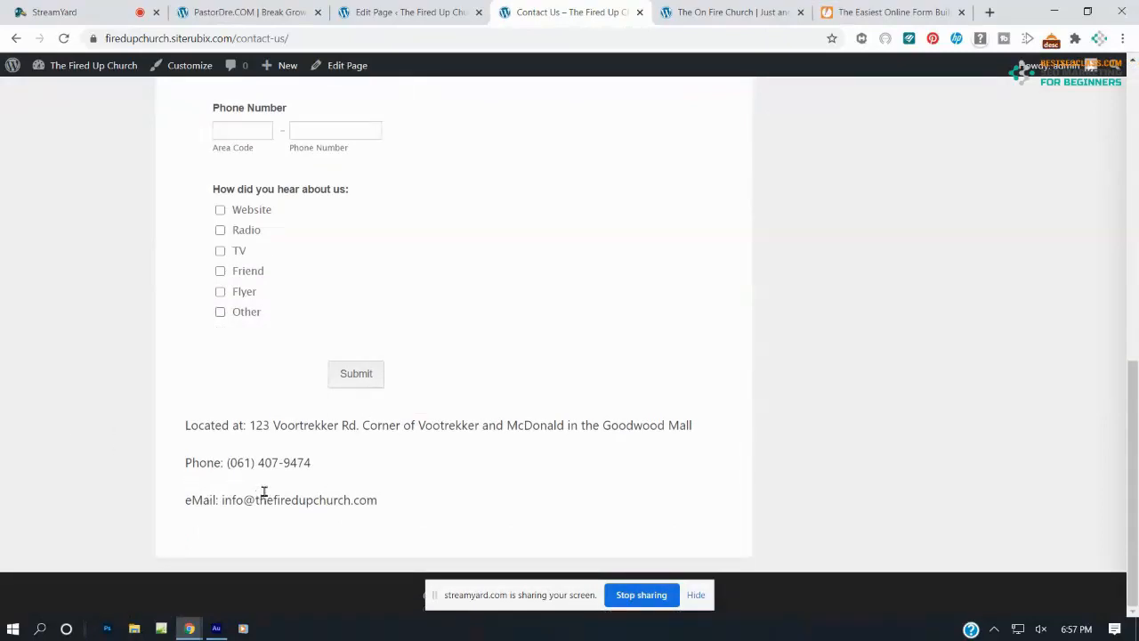
{"action": "scroll", "coordinate": [275, 457], "scroll_direction": "up", "scroll_amount": 10}
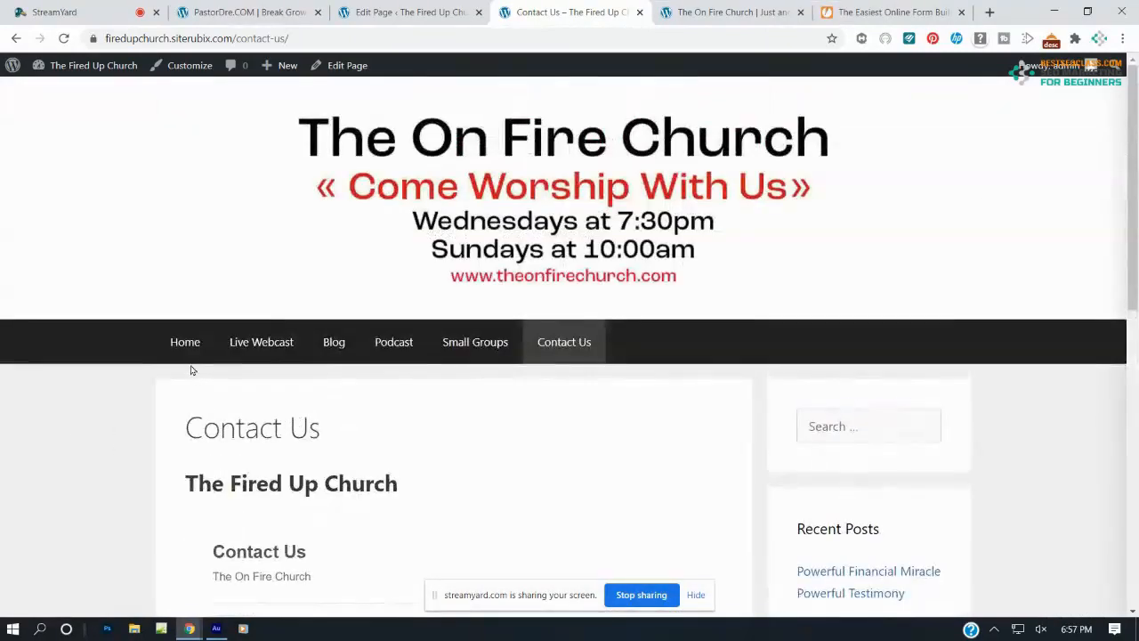
- Browse the site's Home and Small Groups pages, then return to Contact Us
{"action": "left_click", "coordinate": [184, 356]}
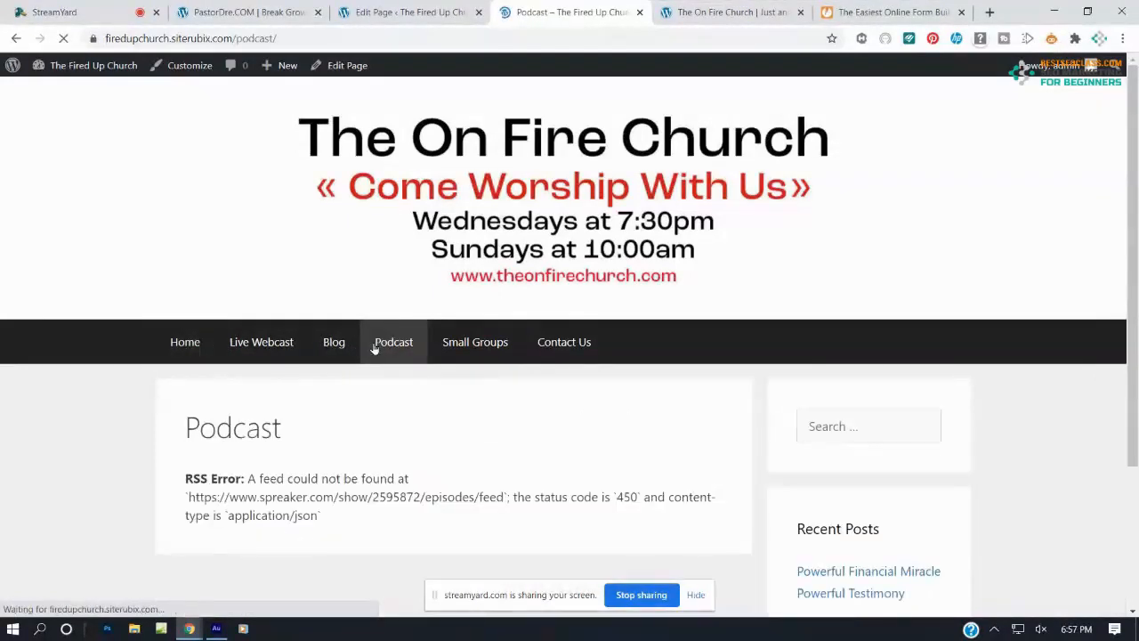
{"action": "left_click", "coordinate": [482, 352]}
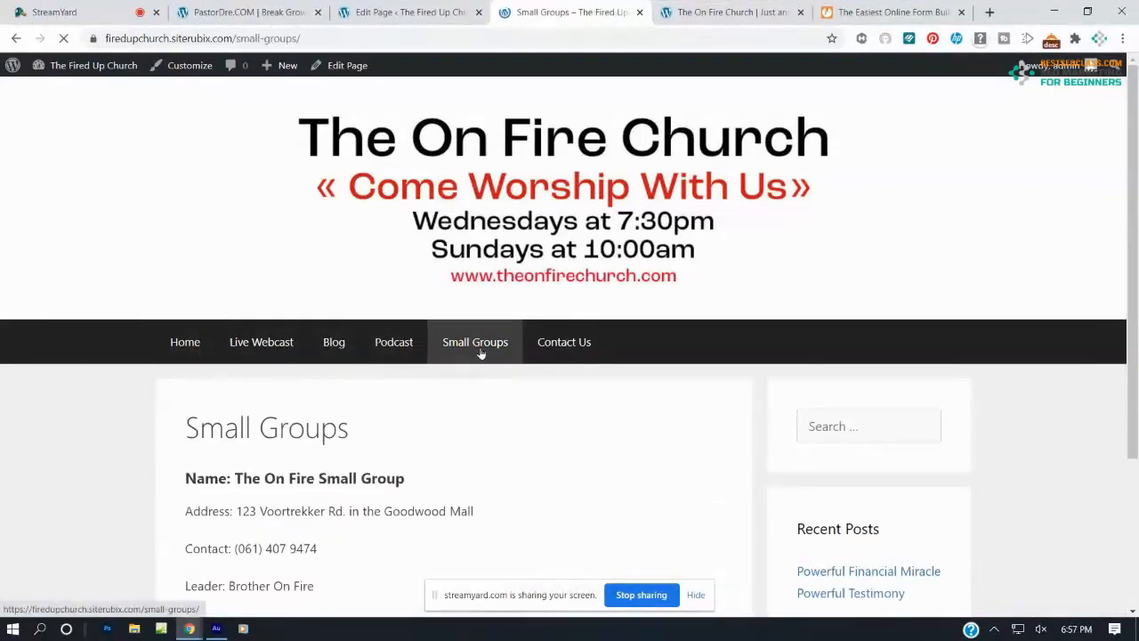
{"action": "left_click", "coordinate": [577, 359]}
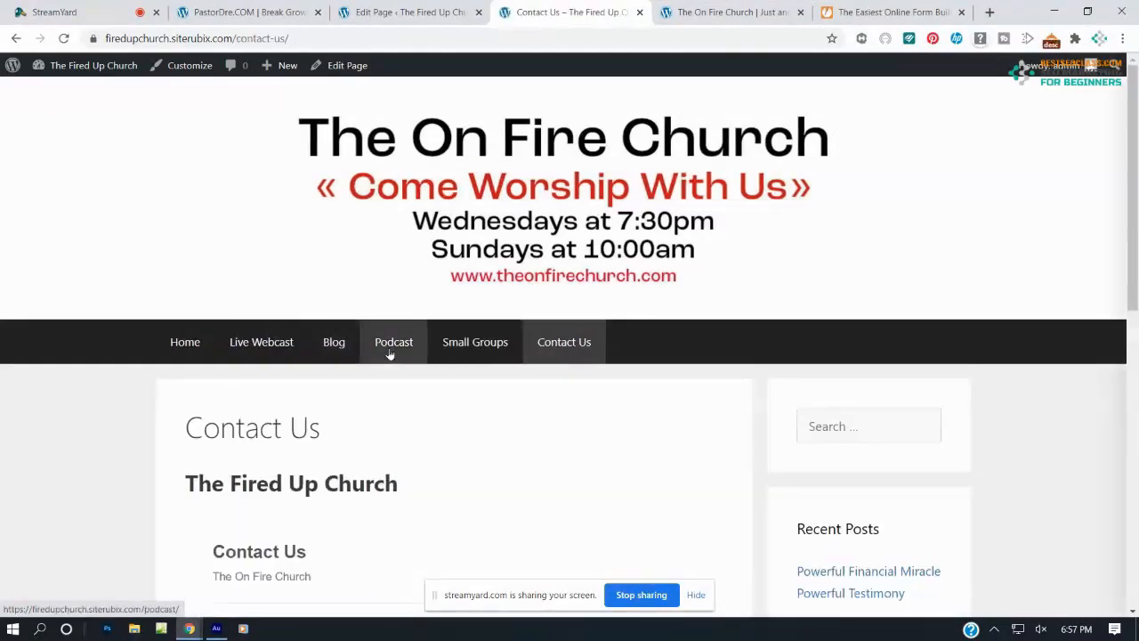
{"action": "scroll", "coordinate": [390, 354], "scroll_direction": "down", "scroll_amount": 7}
{"action": "scroll", "coordinate": [390, 353], "scroll_direction": "down", "scroll_amount": 1}
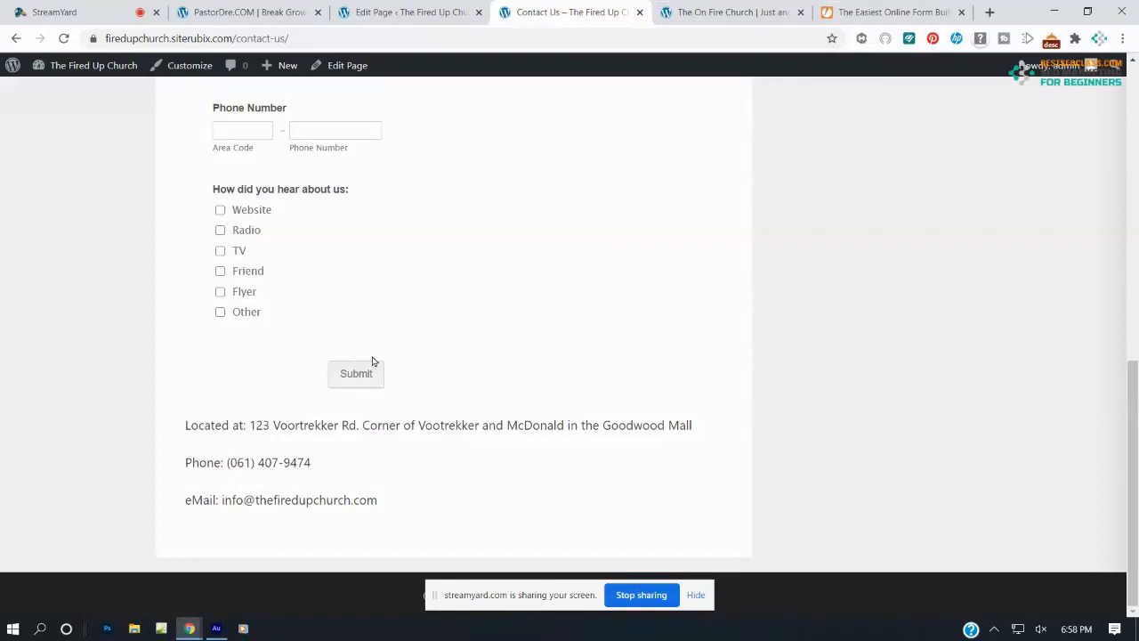
- In StreamYard, switch from camera-with-inset to camera-only, then back to the screen-share layout
{"action": "left_click", "coordinate": [108, 13]}
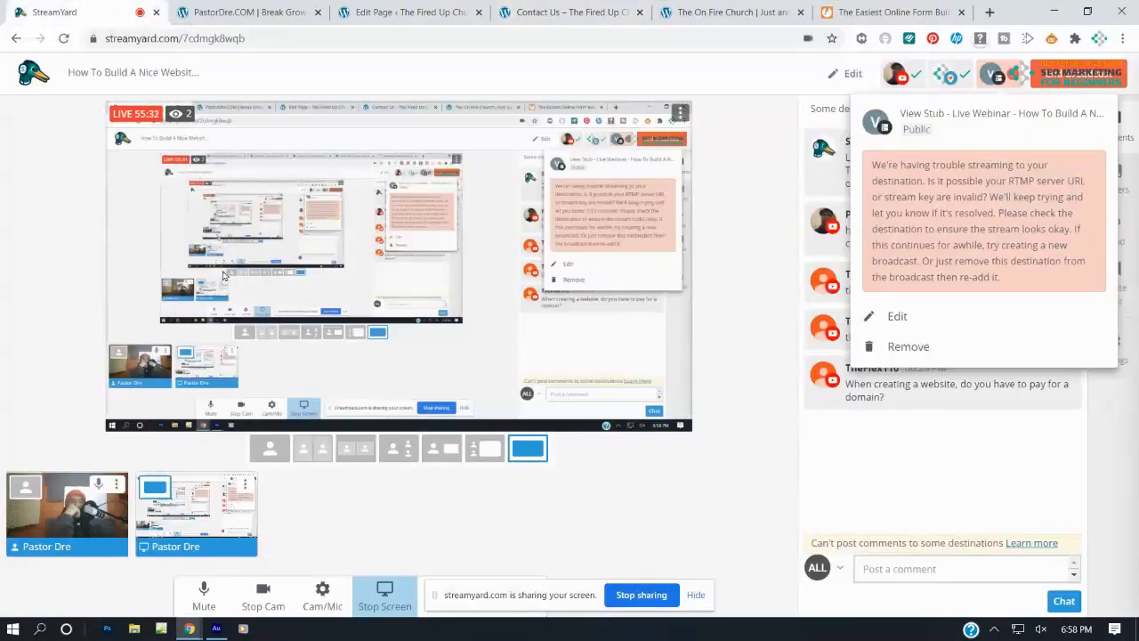
{"action": "left_click", "coordinate": [411, 451]}
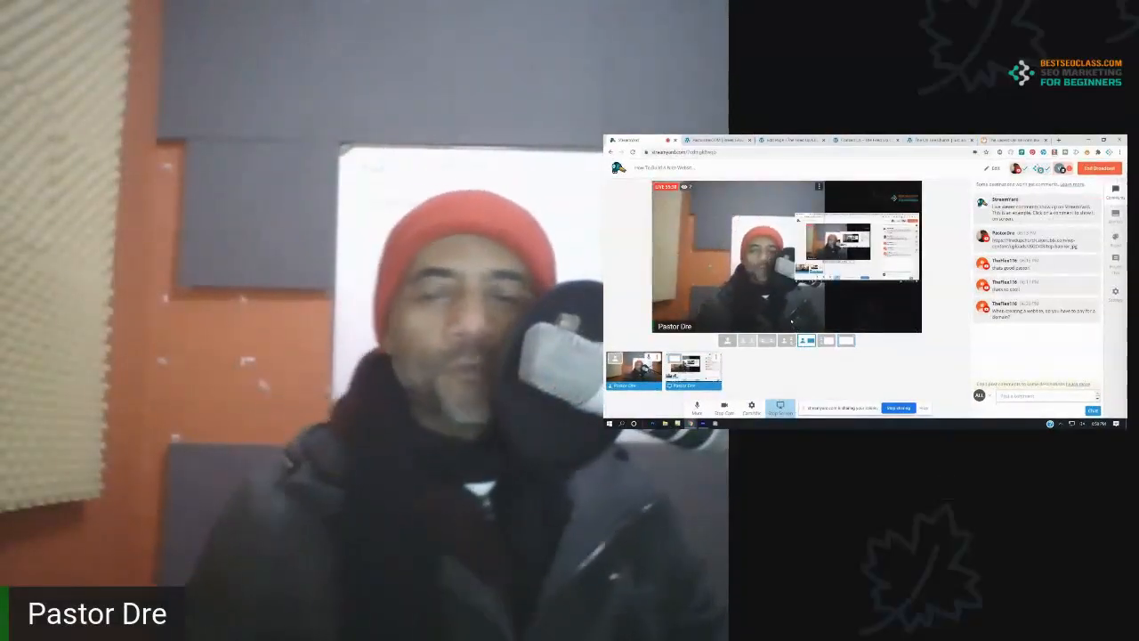
{"action": "left_click", "coordinate": [727, 340]}
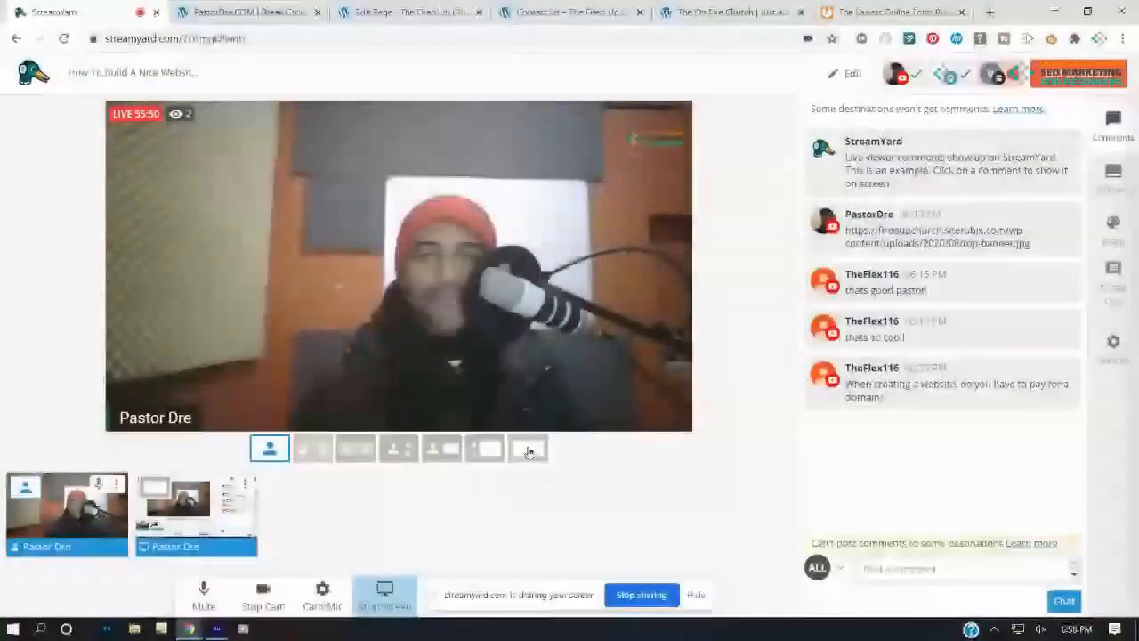
{"action": "left_click", "coordinate": [529, 450]}
- Look over the church website and its live Contact Us page
{"action": "left_click", "coordinate": [726, 12]}
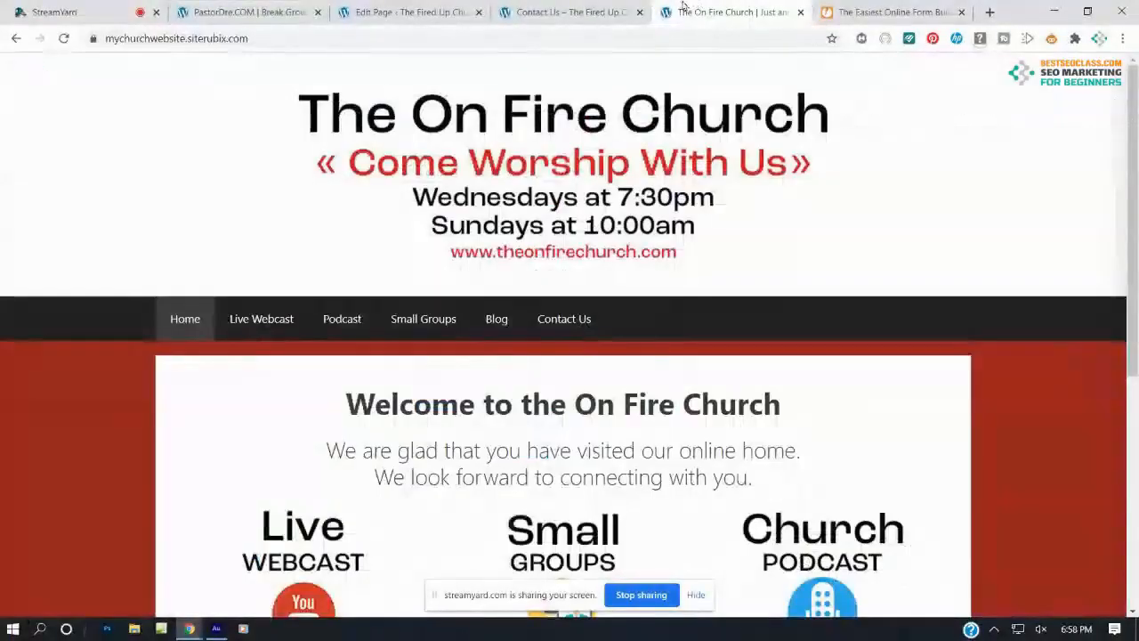
{"action": "scroll", "coordinate": [574, 320], "scroll_direction": "down", "scroll_amount": 5}
{"action": "scroll", "coordinate": [654, 374], "scroll_direction": "up", "scroll_amount": 4}
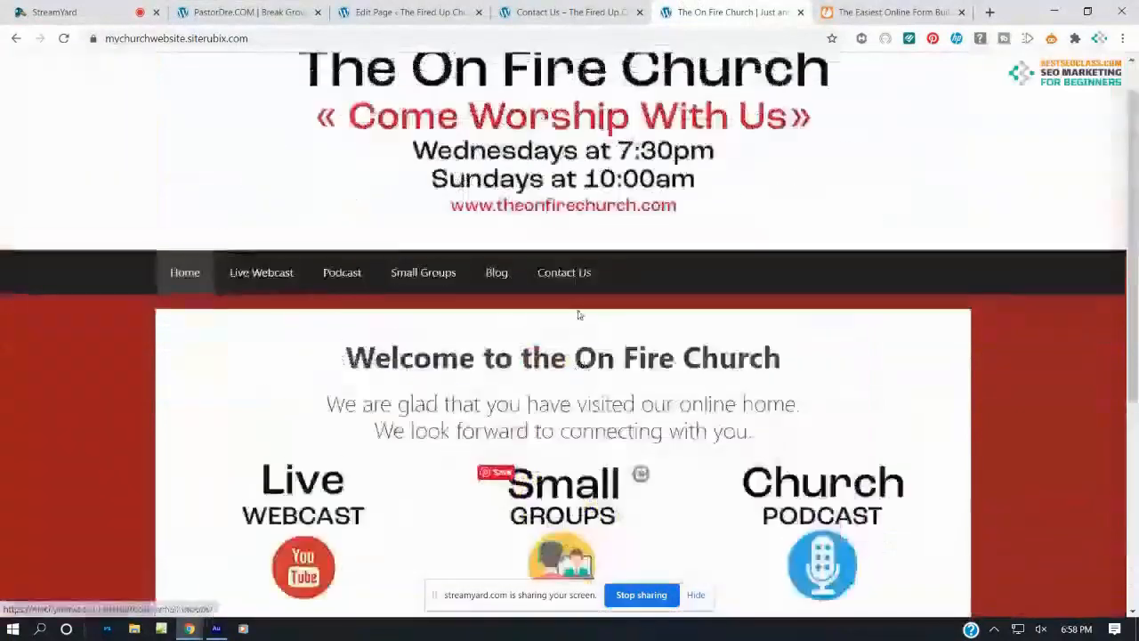
{"action": "left_click", "coordinate": [580, 9]}
{"action": "scroll", "coordinate": [210, 263], "scroll_direction": "up", "scroll_amount": 8}
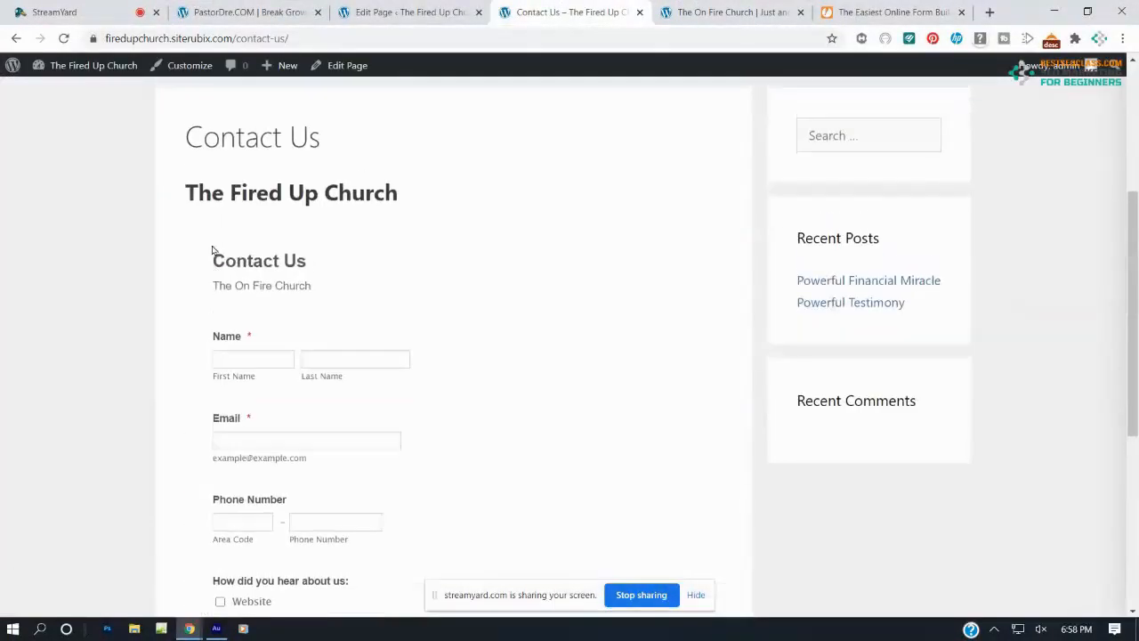
- Browse the Fired Up Church home page, then bring up StreamYard's end-broadcast confirmation
{"action": "left_click", "coordinate": [191, 345]}
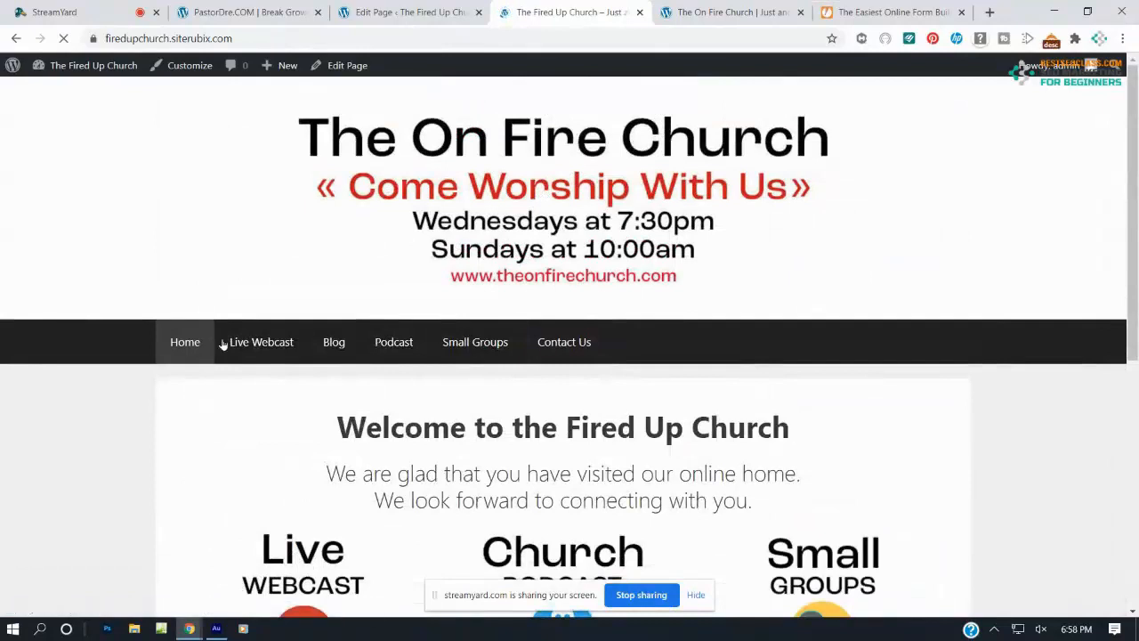
{"action": "scroll", "coordinate": [415, 283], "scroll_direction": "down", "scroll_amount": 5}
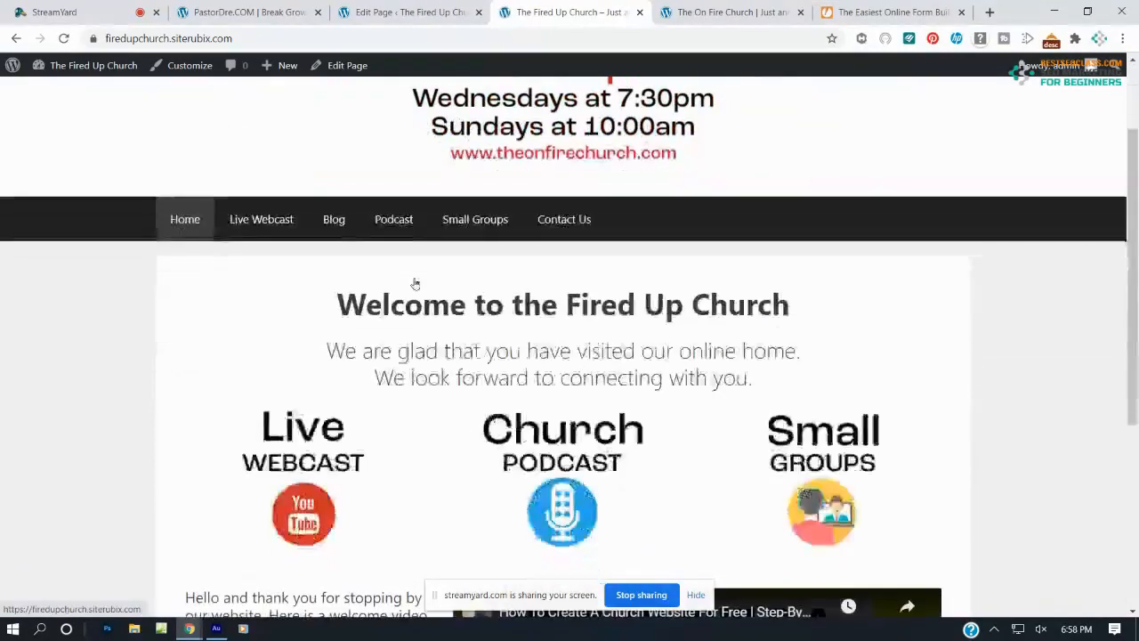
{"action": "scroll", "coordinate": [414, 283], "scroll_direction": "up", "scroll_amount": 5}
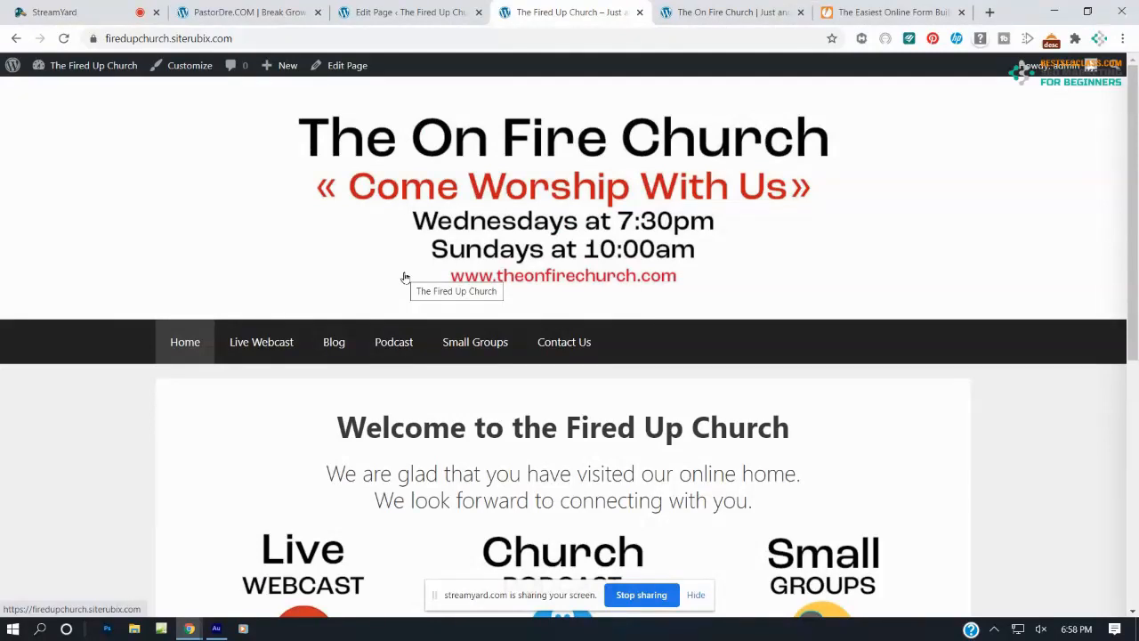
{"action": "left_click", "coordinate": [61, 8]}
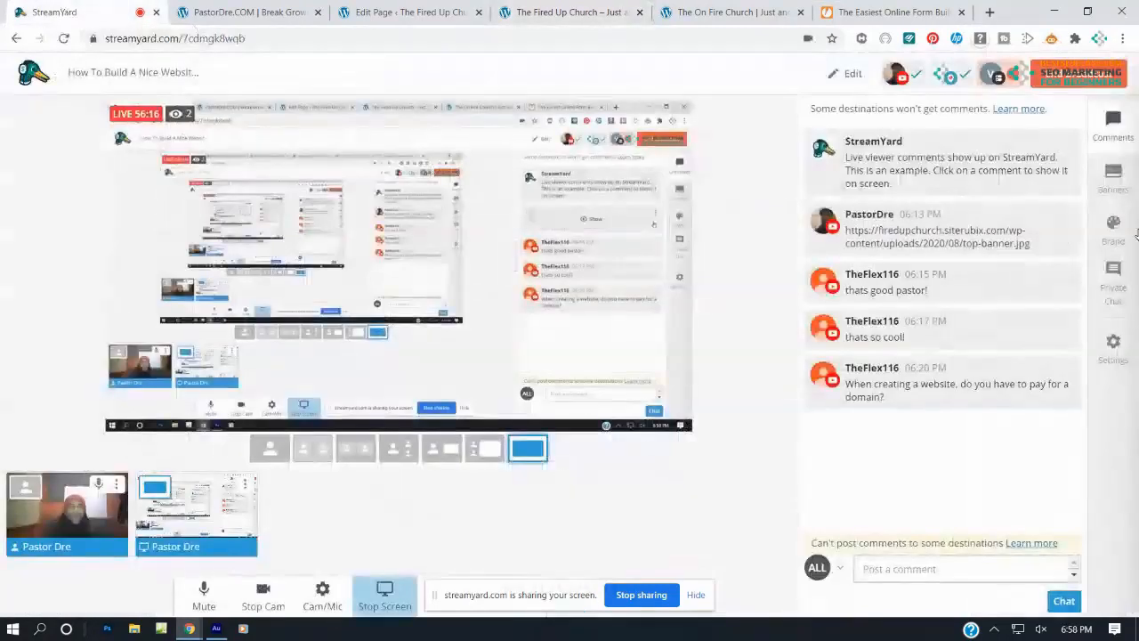
{"action": "left_click", "coordinate": [1065, 79]}
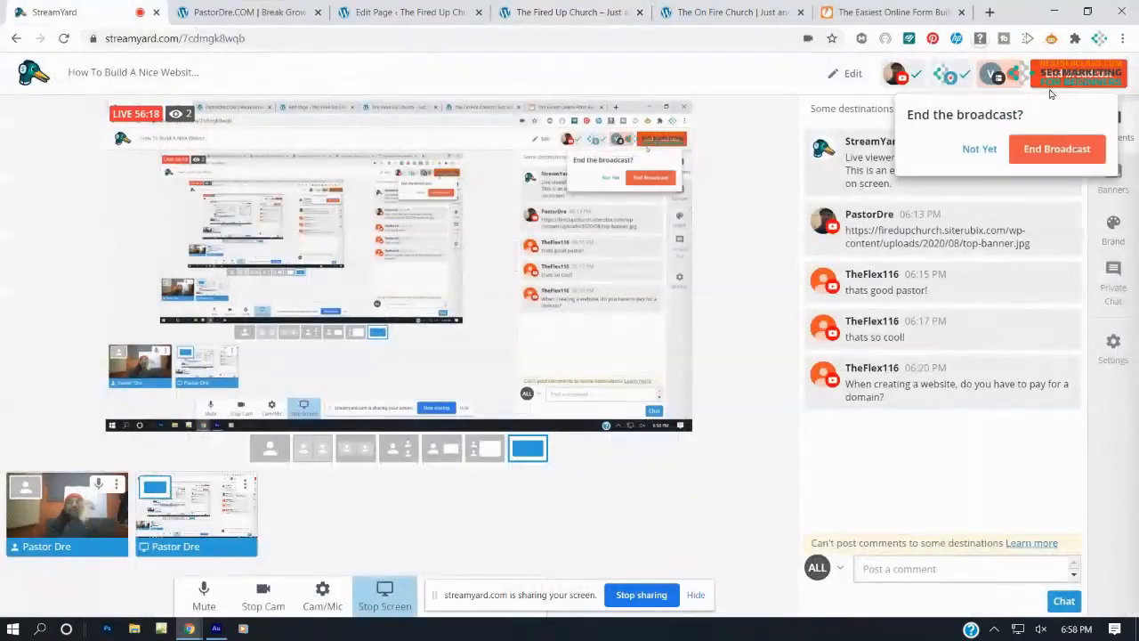